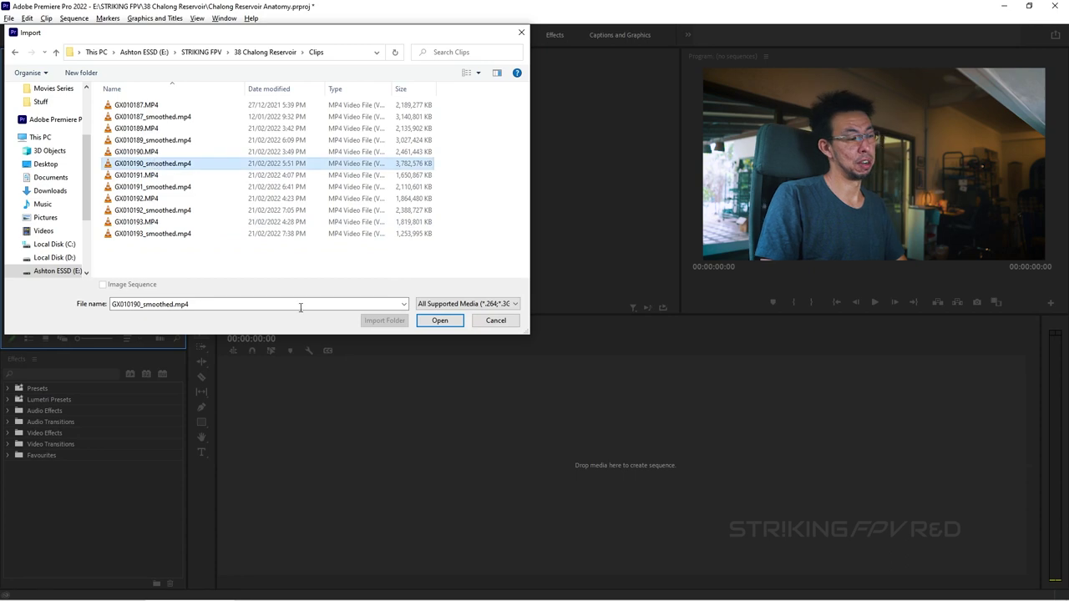
Import the Clips folder from 38 Chalong Reservoir into the project
{"action": "left_click", "coordinate": [264, 53]}
{"action": "left_click", "coordinate": [123, 162]}
{"action": "left_click", "coordinate": [385, 321]}
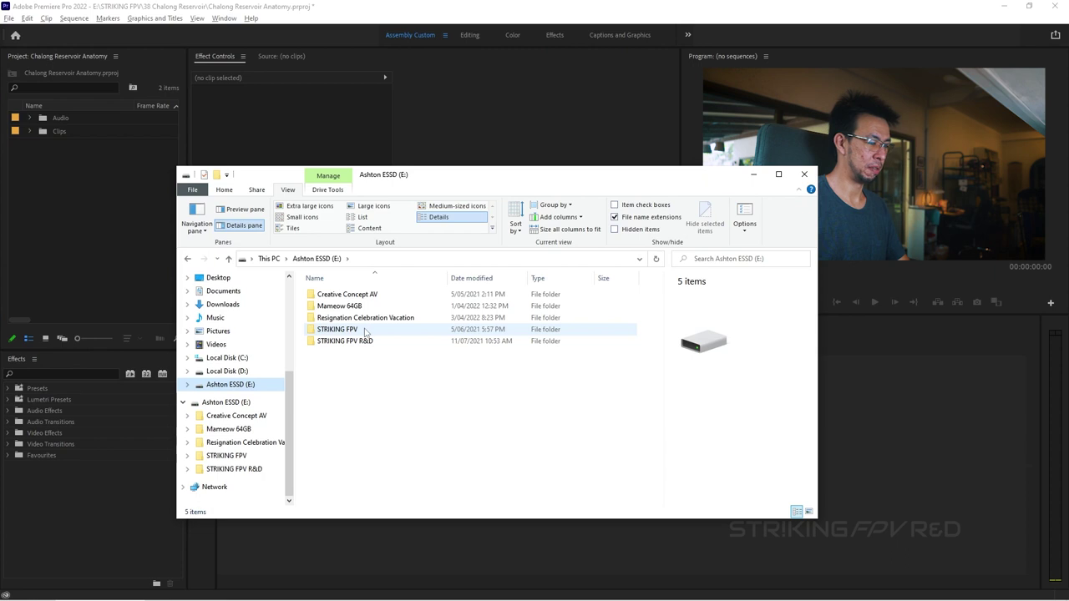
Add the Music folder from STRIKING FPV > 38 Chalong Reservoir to the project and expand its bin
{"action": "double_click", "coordinate": [364, 331]}
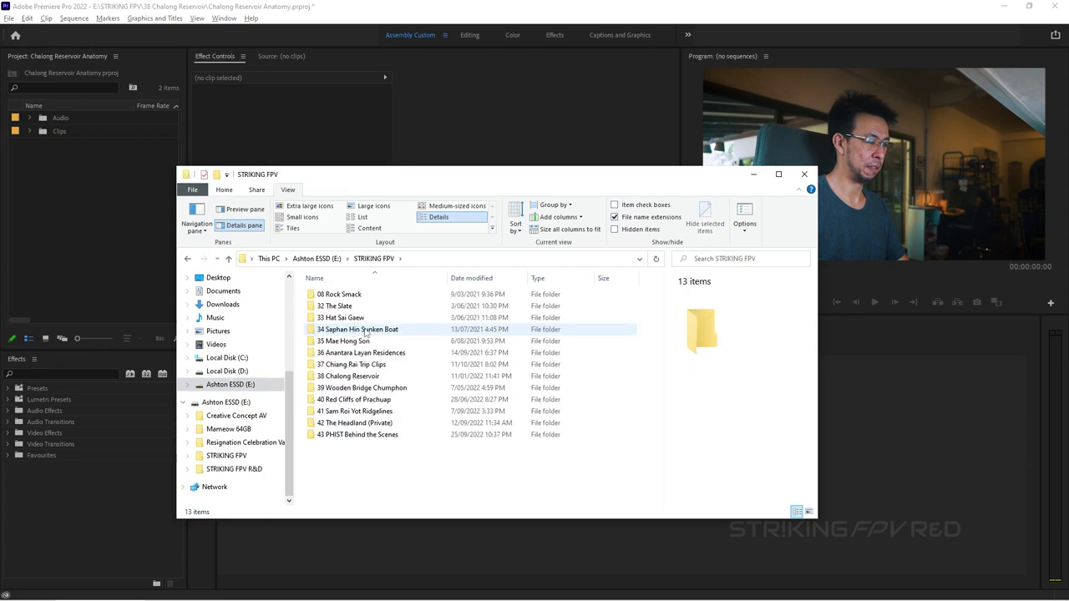
{"action": "double_click", "coordinate": [362, 378]}
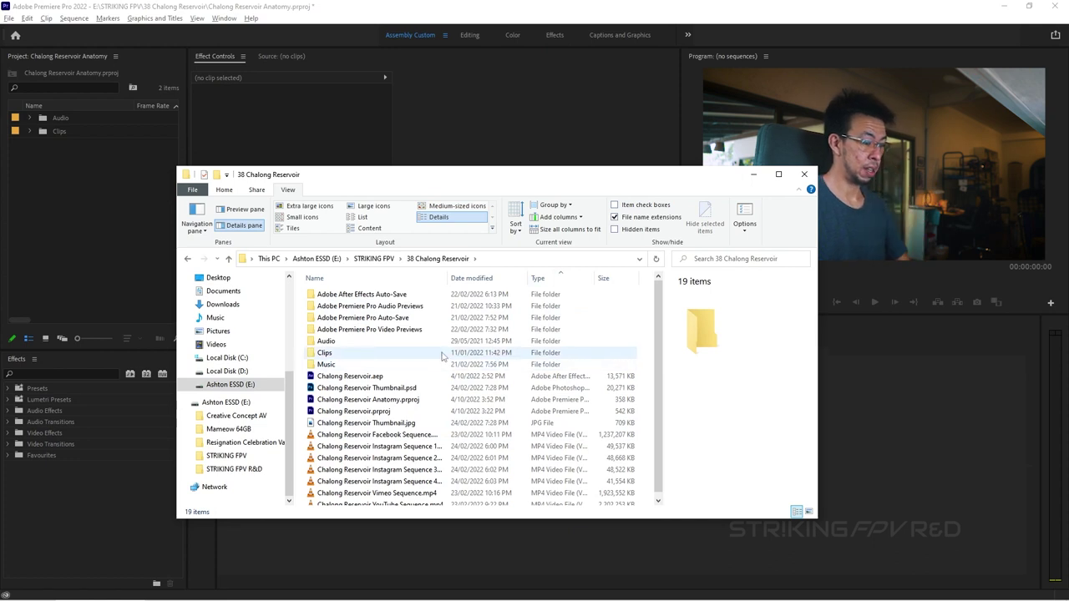
{"action": "left_click_drag", "start_coordinate": [332, 365], "coordinate": [84, 223]}
{"action": "left_click", "coordinate": [28, 146]}
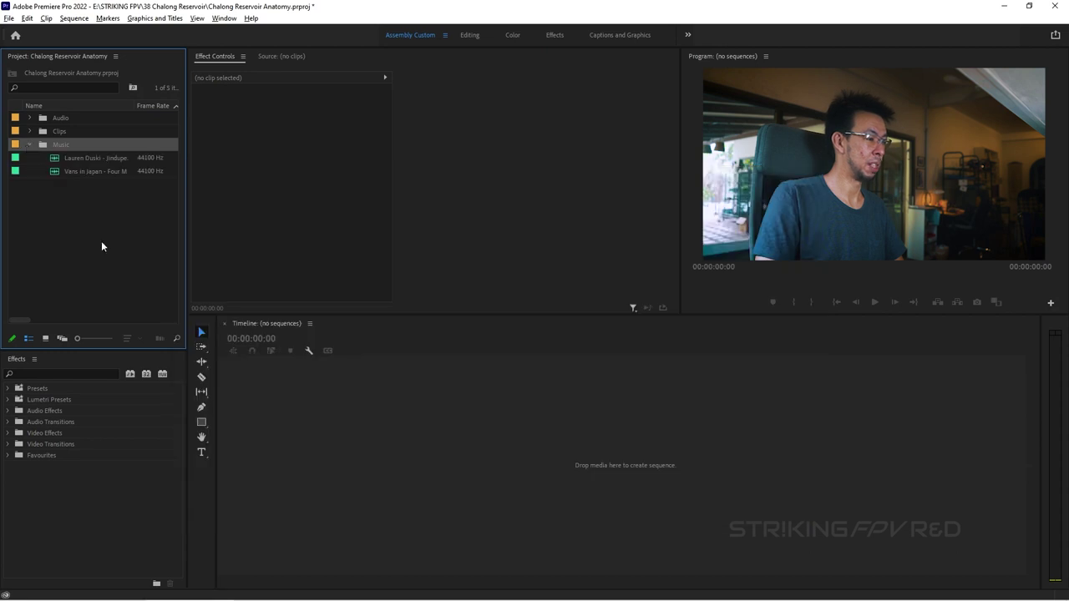
Preview the Vans in Japan - Four More Weeks and Lauren Duski - Jindupe music tracks in the source monitor
{"action": "double_click", "coordinate": [67, 171]}
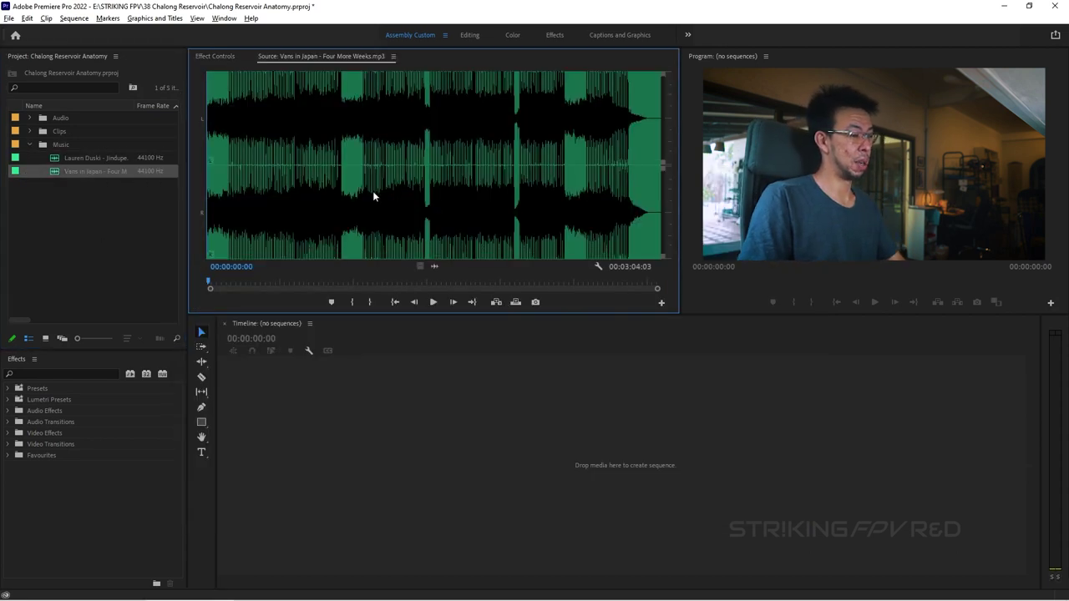
{"action": "key", "text": "space"}
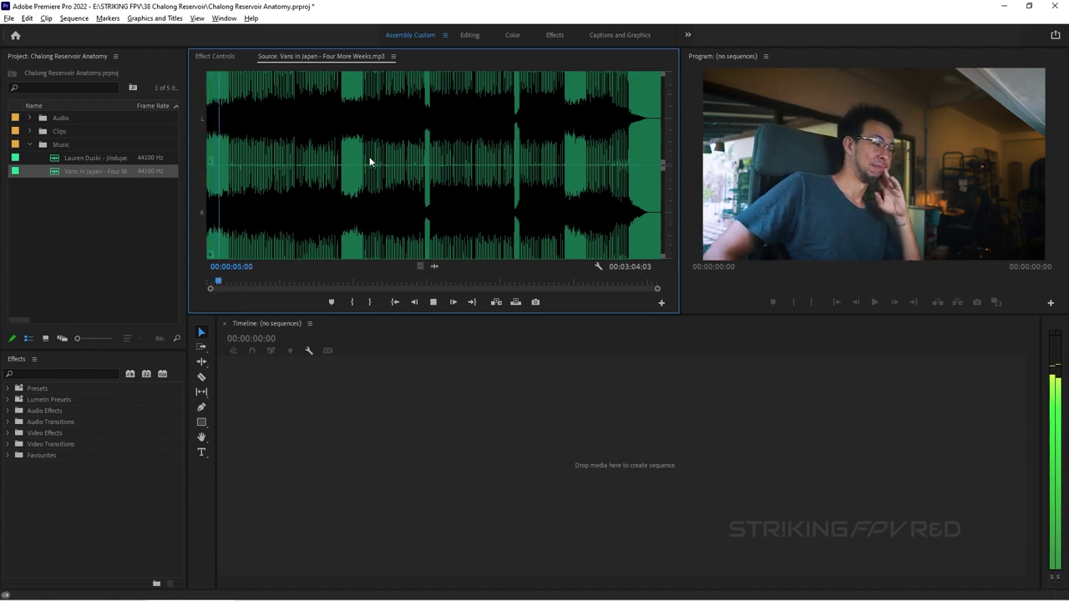
{"action": "key", "text": "space"}
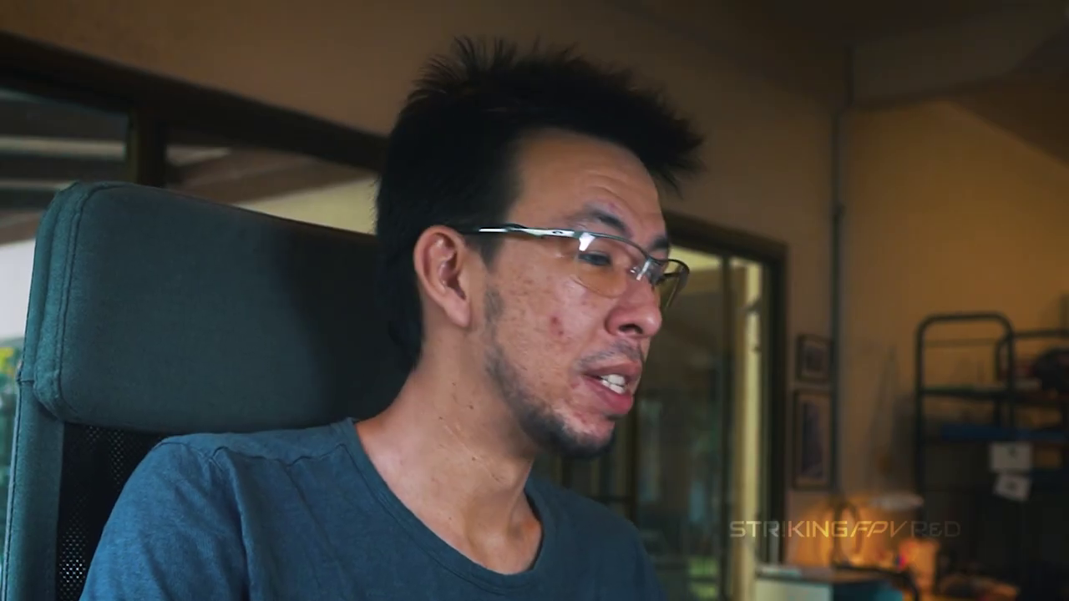
{"action": "double_click", "coordinate": [83, 158]}
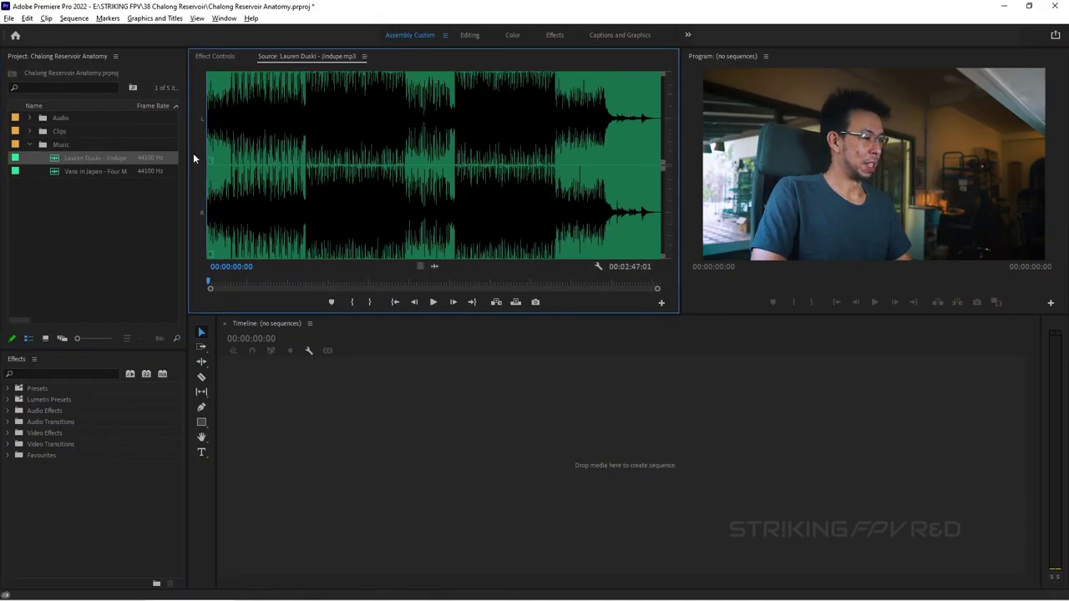
{"action": "key", "text": "space"}
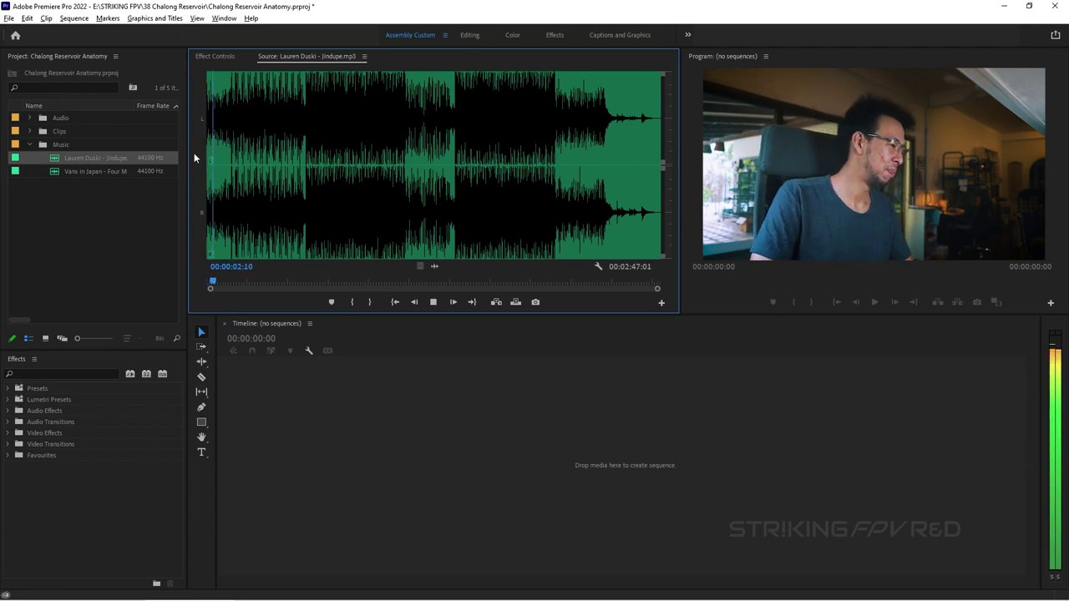
{"action": "key", "text": "space"}
Collapse the Music bin and create a new bin named Branding
{"action": "left_click", "coordinate": [31, 144]}
{"action": "right_click", "coordinate": [96, 197]}
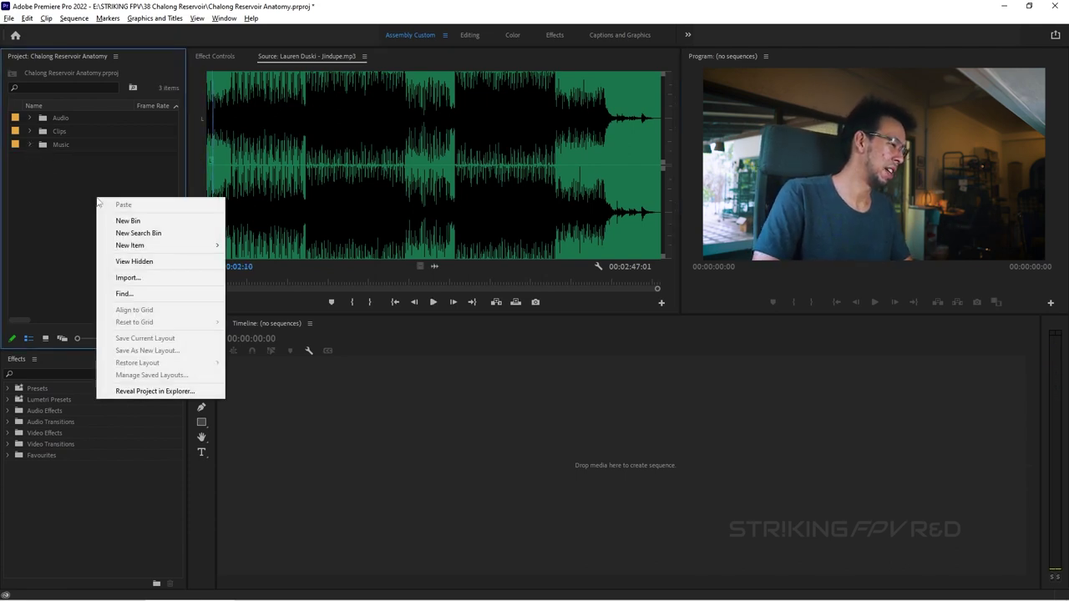
{"action": "left_click", "coordinate": [130, 221]}
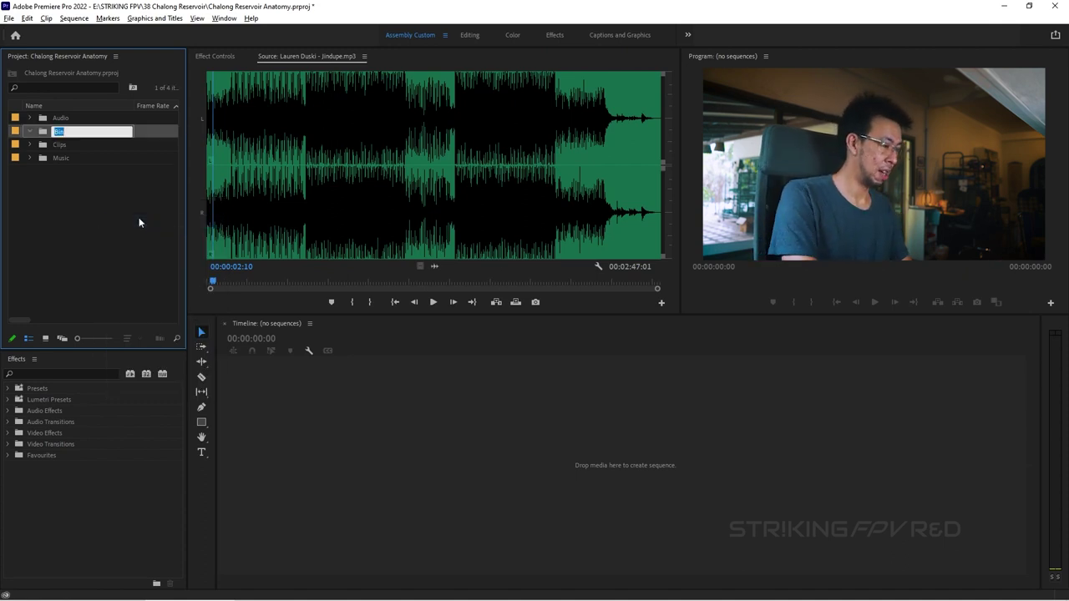
{"action": "type", "text": "SBra"}
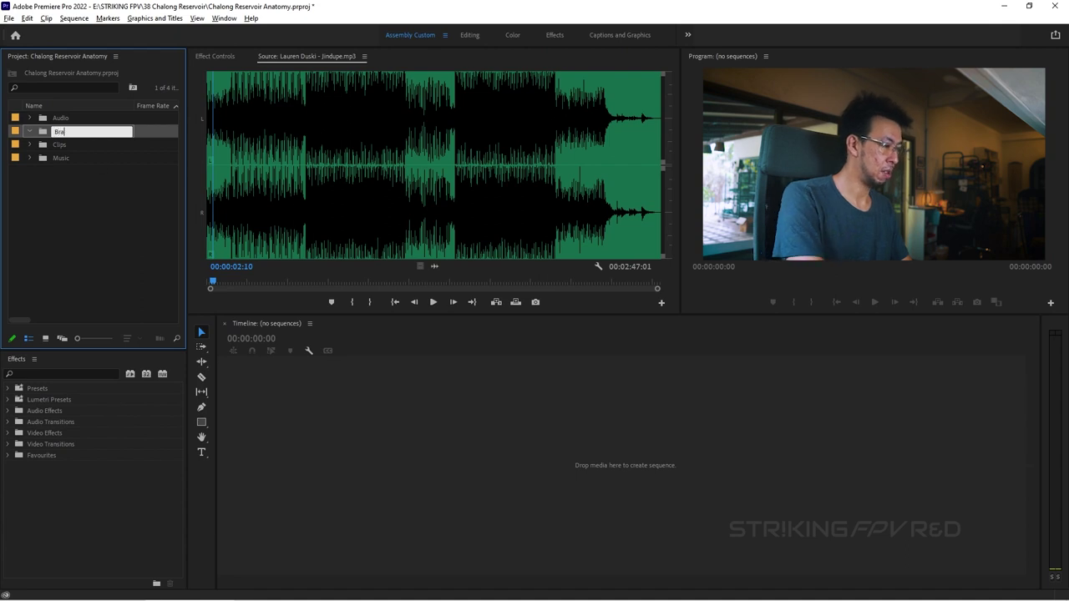
{"action": "key", "text": "Tab"}
Start an import into the Branding bin and browse to Documents > STRIKING FPV > Logo
{"action": "right_click", "coordinate": [60, 136]}
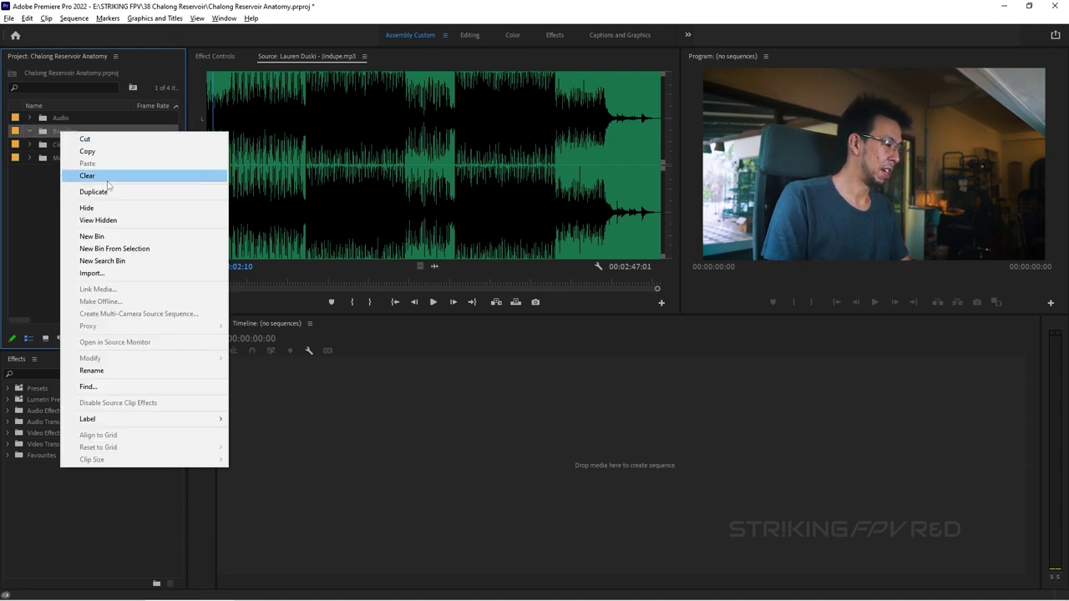
{"action": "left_click", "coordinate": [106, 272]}
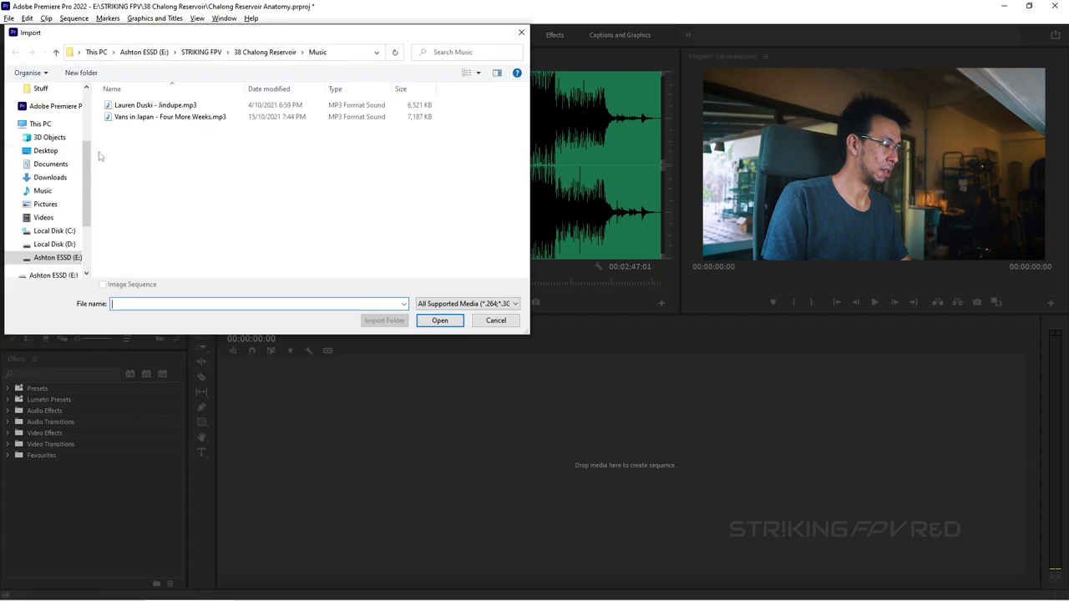
{"action": "left_click", "coordinate": [50, 163]}
{"action": "scroll", "coordinate": [209, 223], "scroll_direction": "down", "scroll_amount": 3}
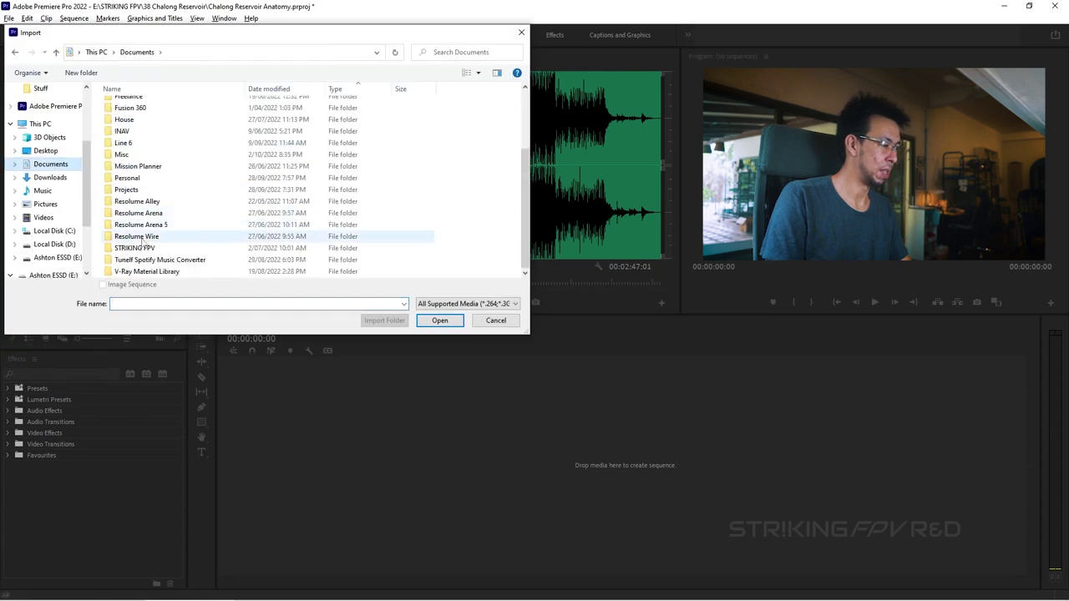
{"action": "double_click", "coordinate": [159, 247]}
{"action": "left_click", "coordinate": [136, 186]}
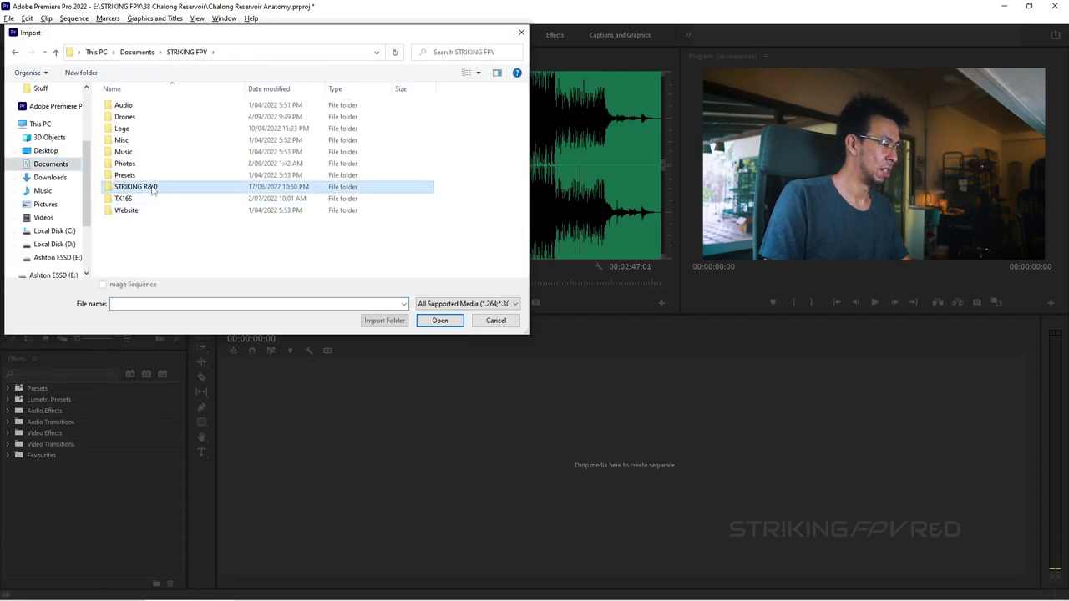
{"action": "double_click", "coordinate": [137, 129]}
Import STRIKING FPV Intro.mov, STRIKING FPV Title.mov and the STRIKING FPV 1-1 and 16-9 watermark PNGs into the Branding bin
{"action": "left_click", "coordinate": [207, 197]}
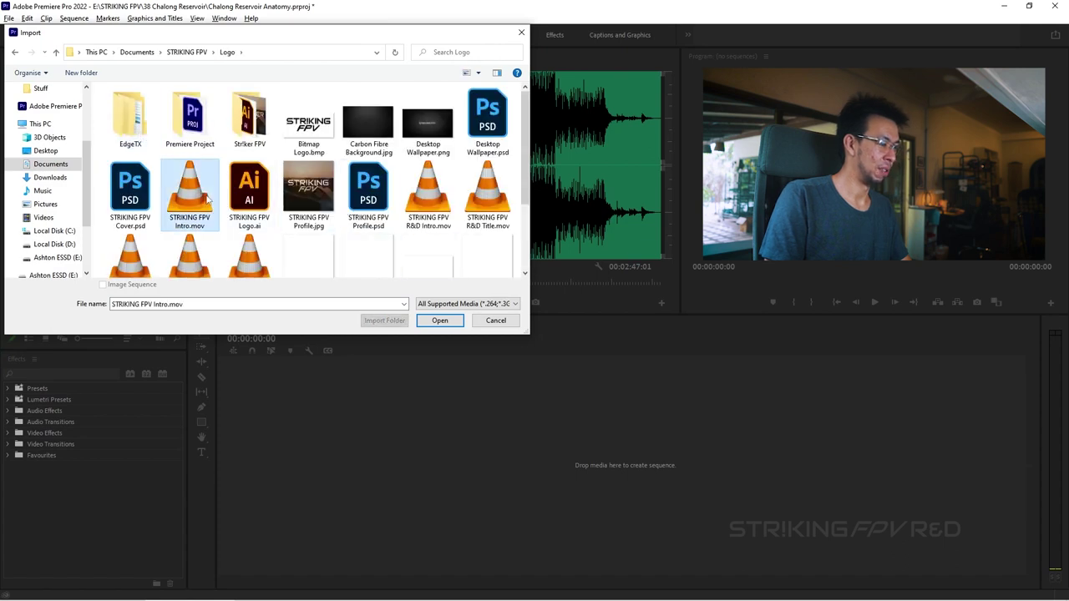
{"action": "scroll", "coordinate": [430, 192], "scroll_direction": "down", "scroll_amount": 1}
{"action": "left_click", "coordinate": [131, 240], "text": "ctrl"}
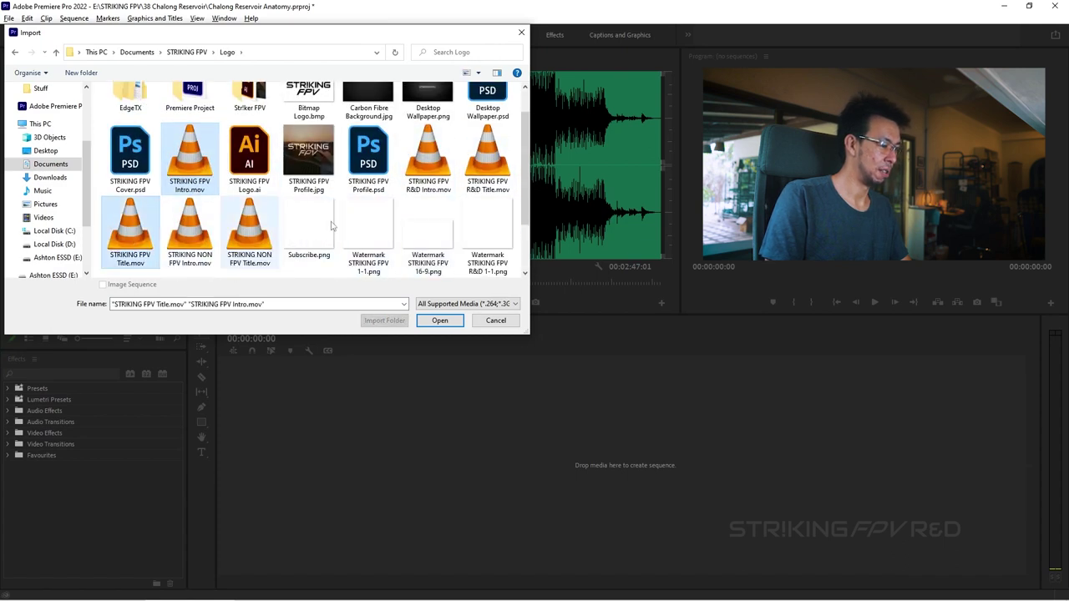
{"action": "scroll", "coordinate": [134, 238], "scroll_direction": "down", "scroll_amount": 2}
{"action": "left_click", "coordinate": [364, 138], "text": "ctrl"}
{"action": "left_click", "coordinate": [427, 162], "text": "ctrl"}
{"action": "left_click", "coordinate": [442, 321]}
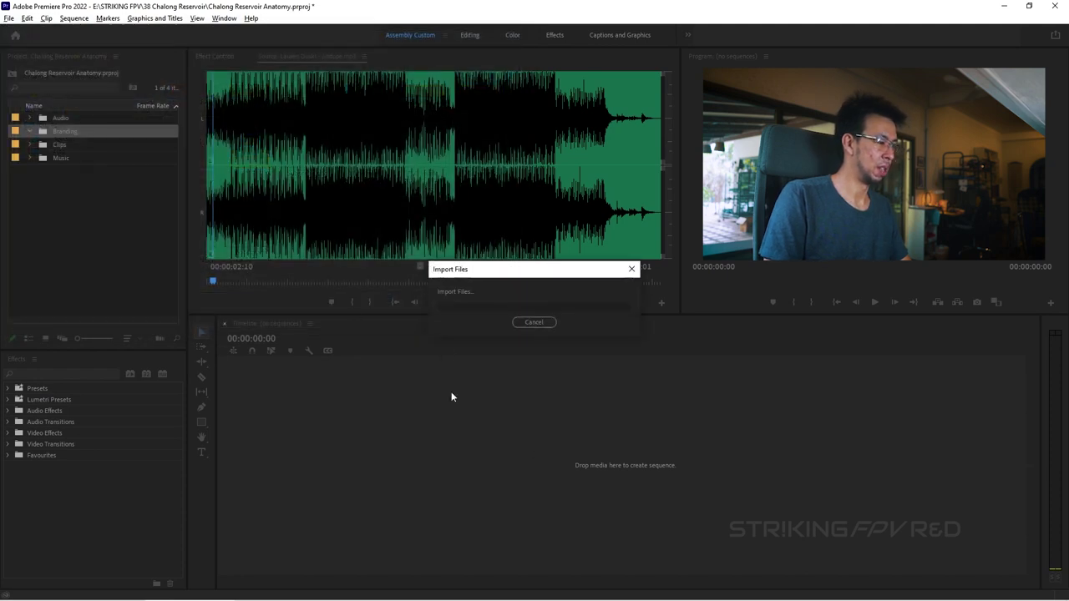
Preview both watermarks, the intro video and the title video from the Branding bin in the source monitor
{"action": "double_click", "coordinate": [56, 147]}
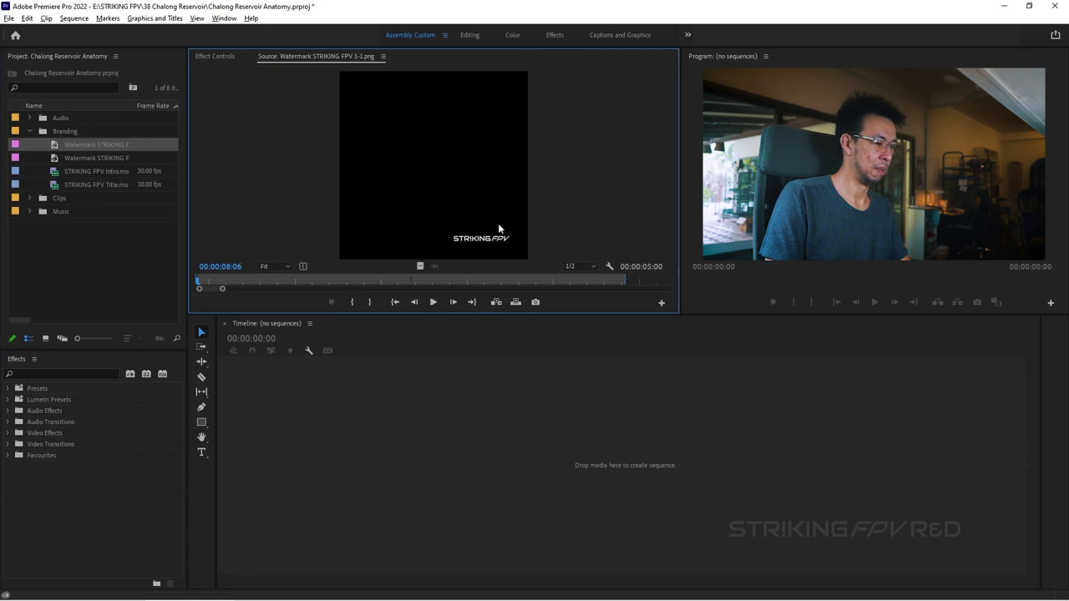
{"action": "double_click", "coordinate": [86, 157]}
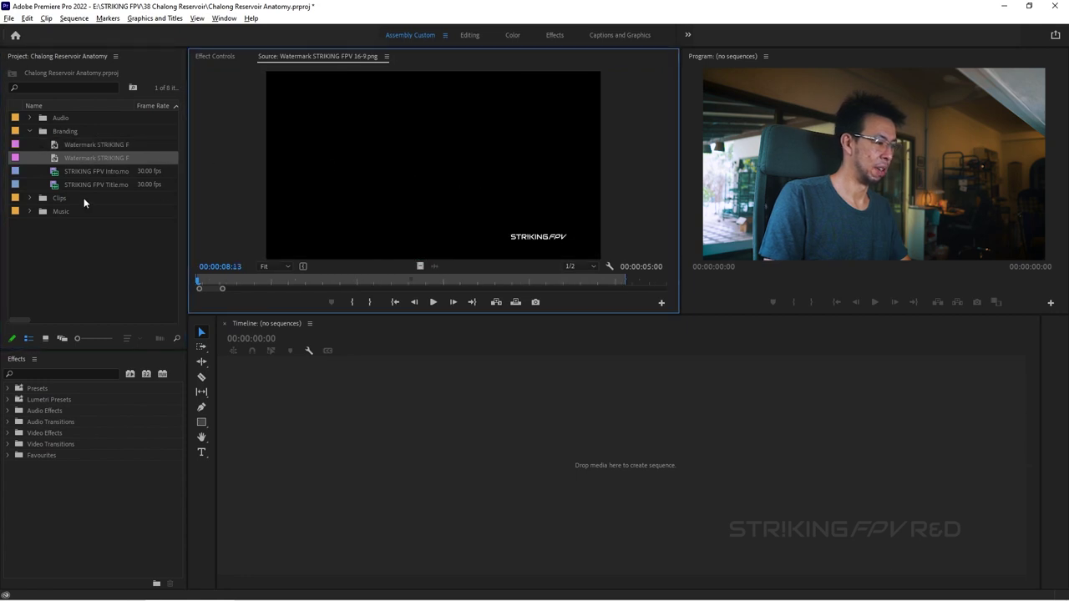
{"action": "double_click", "coordinate": [82, 170]}
{"action": "key", "text": "space"}
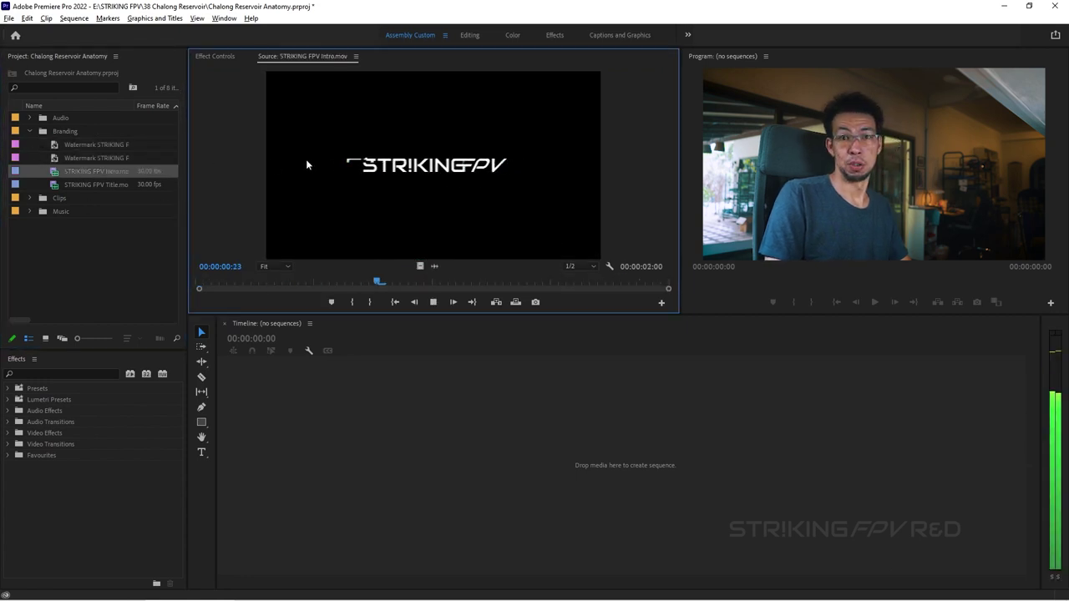
{"action": "double_click", "coordinate": [126, 184]}
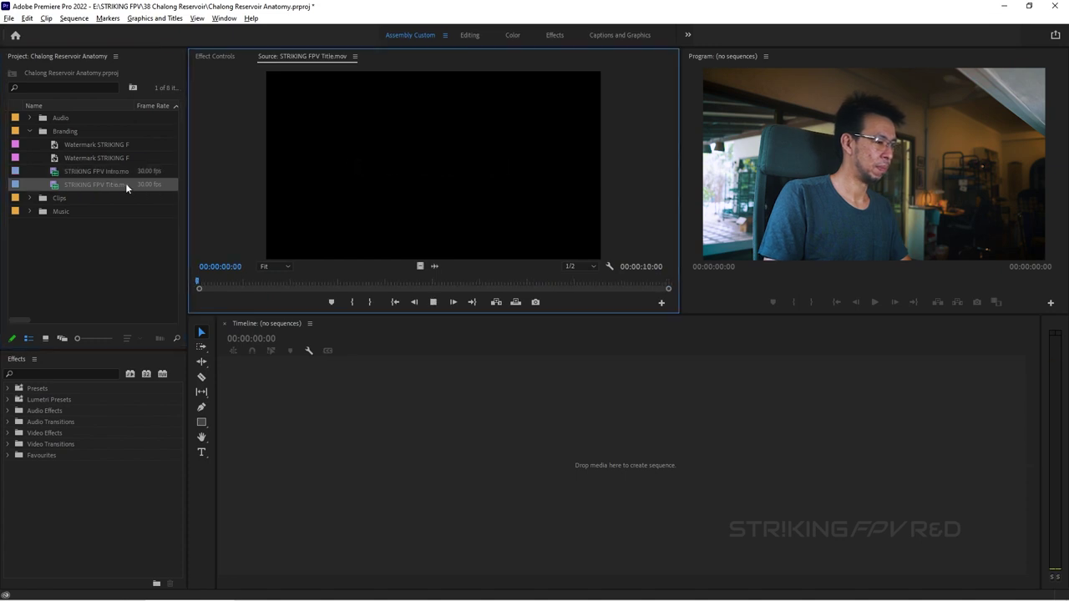
{"action": "key", "text": "space"}
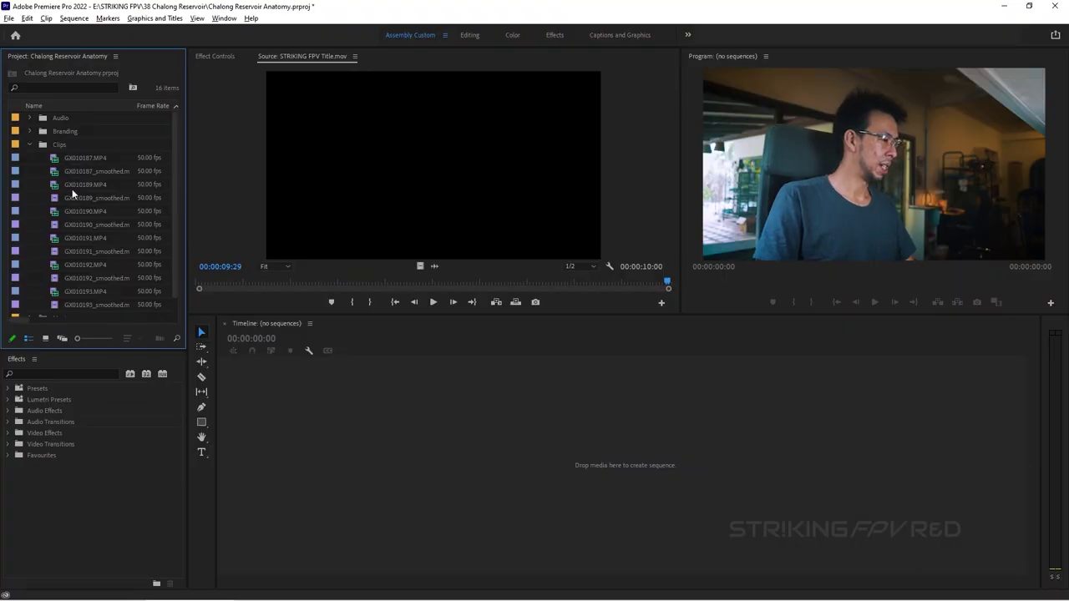
Open GX010190_smoothed.mp4 from the Clips bin, scrub past its opening and mark the In point at 15:44:58:08
{"action": "left_click", "coordinate": [48, 146]}
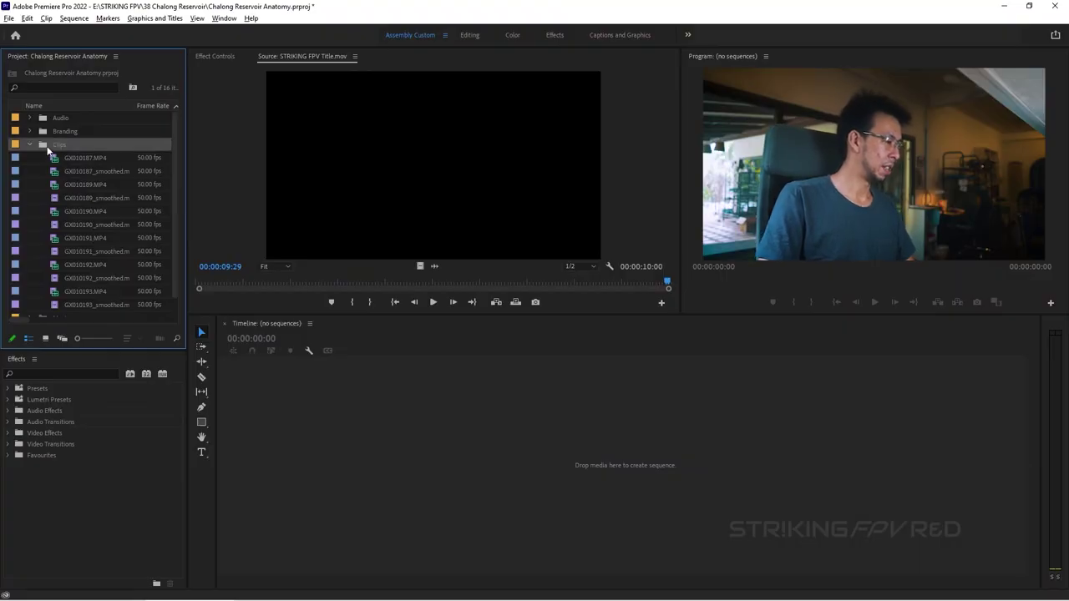
{"action": "double_click", "coordinate": [104, 224]}
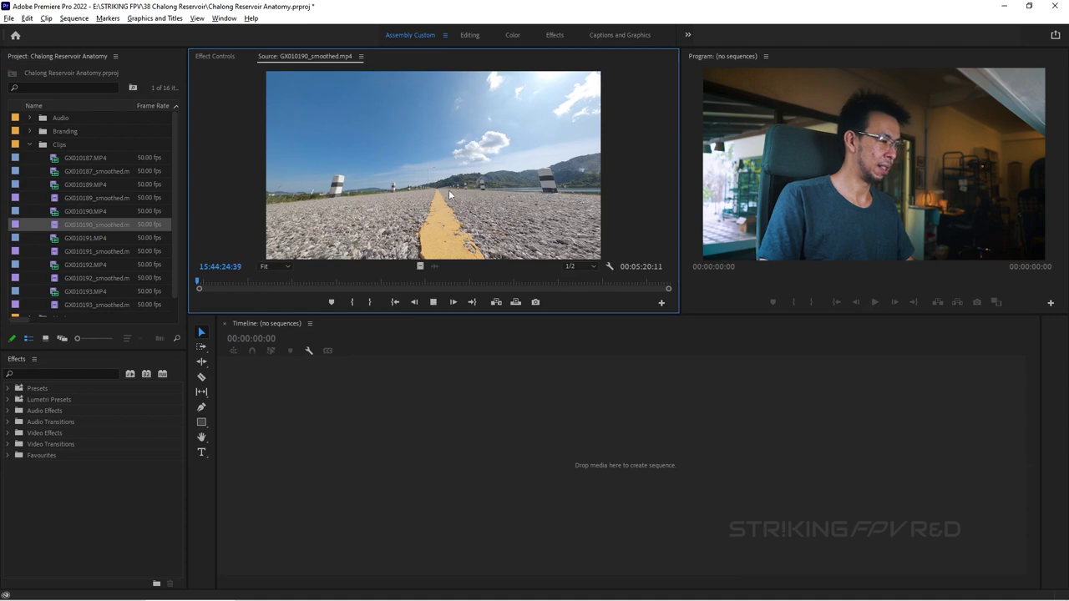
{"action": "left_click_drag", "start_coordinate": [201, 281], "coordinate": [210, 282]}
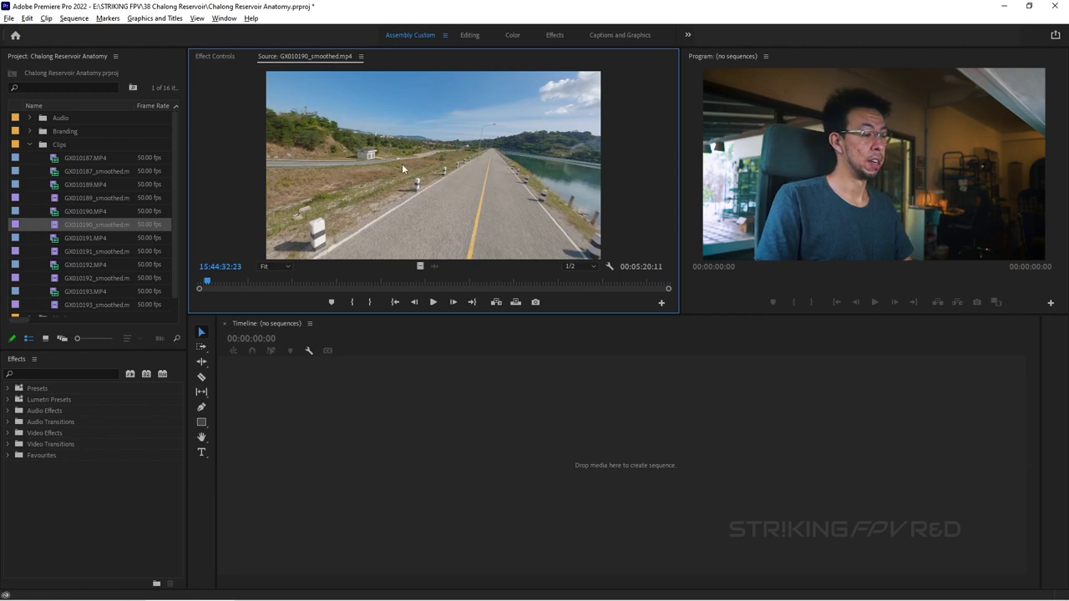
{"action": "key", "text": "space"}
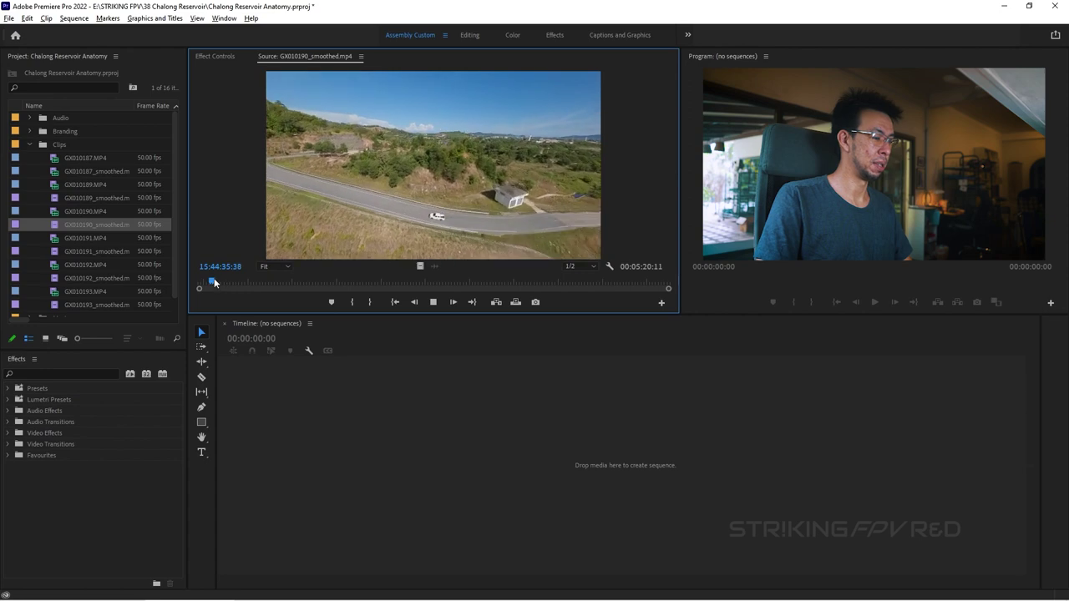
{"action": "left_click_drag", "start_coordinate": [210, 281], "coordinate": [244, 282]}
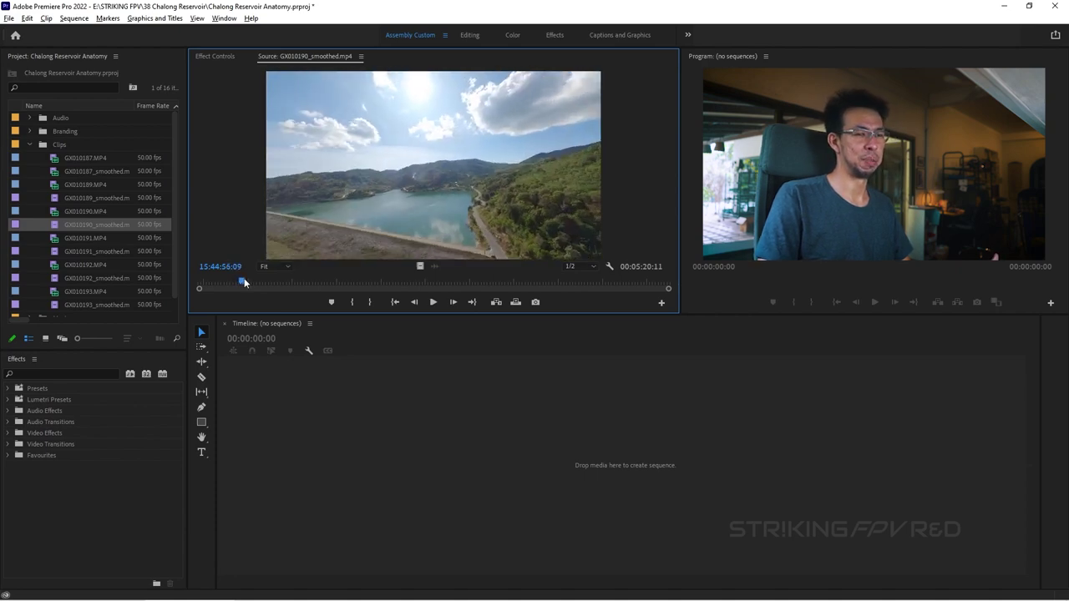
{"action": "left_click_drag", "start_coordinate": [243, 282], "coordinate": [245, 282]}
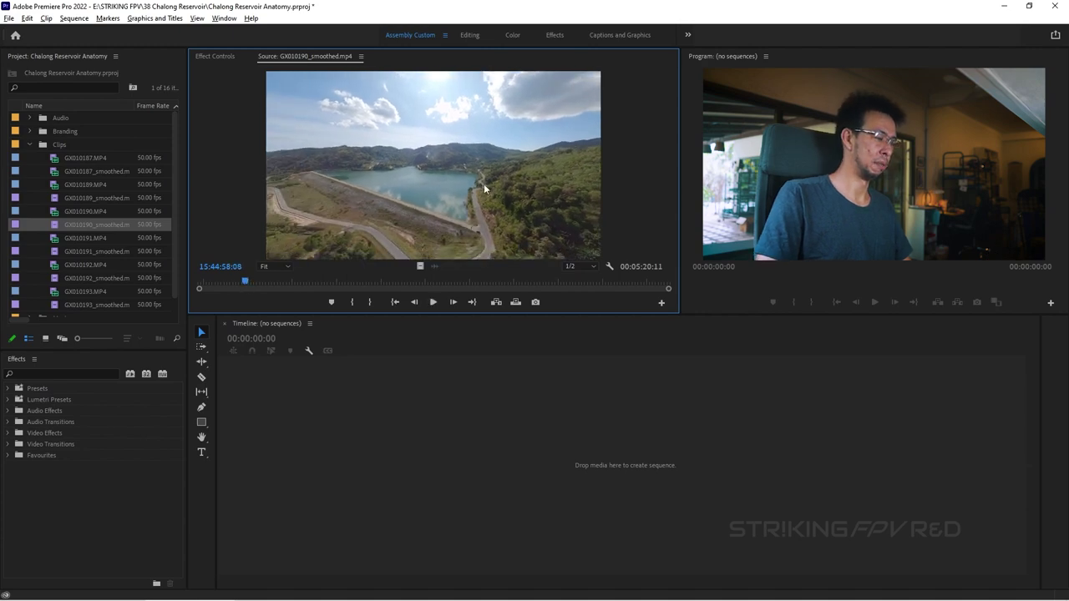
{"action": "right_click", "coordinate": [481, 179]}
{"action": "left_click", "coordinate": [536, 203]}
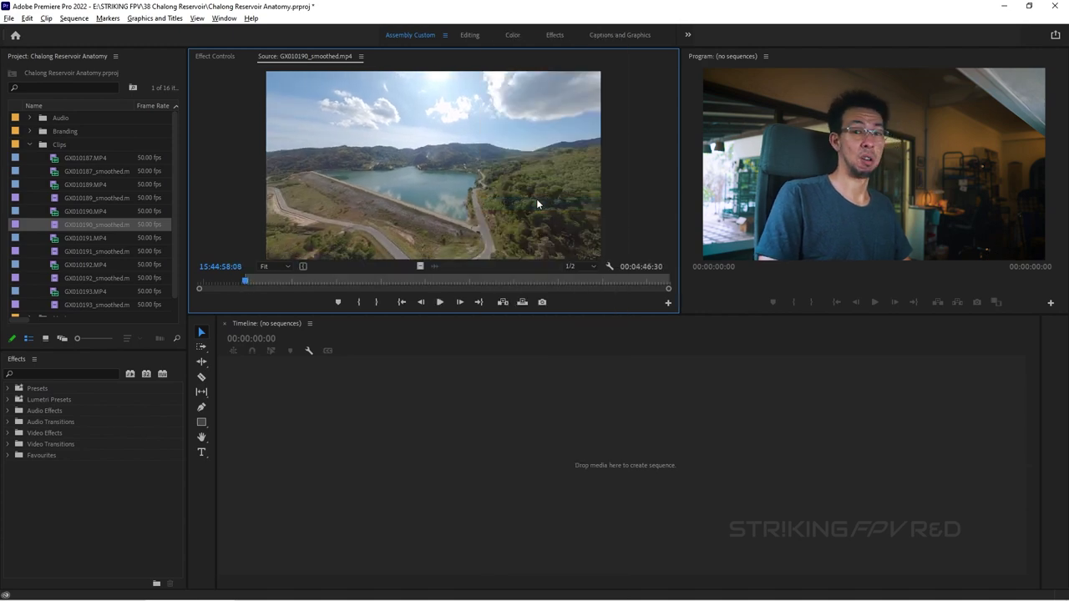
{"action": "right_click", "coordinate": [405, 227]}
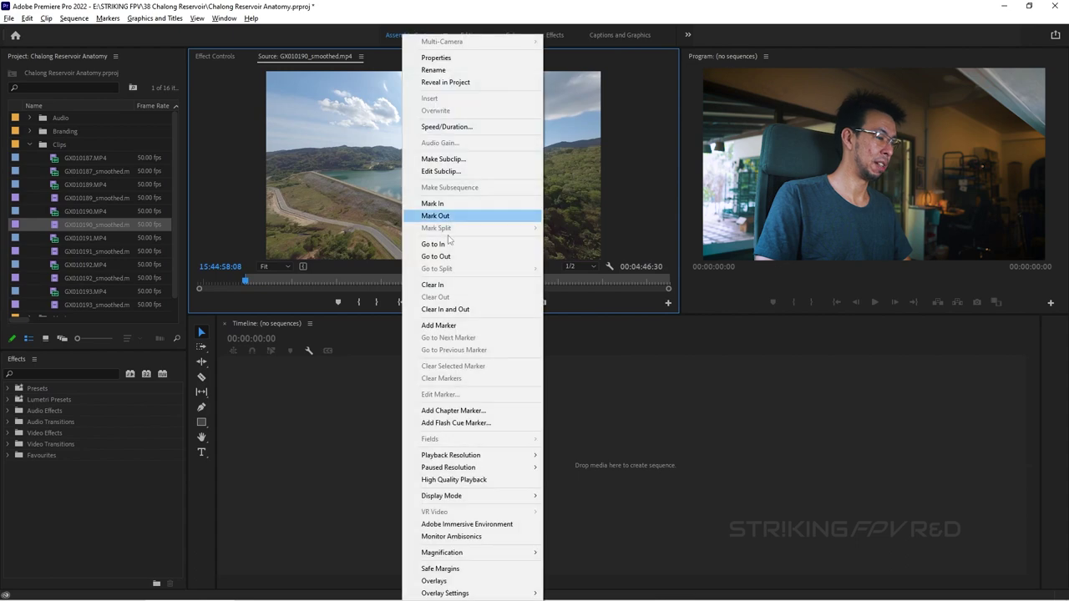
{"action": "left_click", "coordinate": [432, 203]}
Scrub and step frame by frame to the end of the usable footage in GX010190_smoothed.mp4 and mark the Out point at 15:48:28:13
{"action": "left_click_drag", "start_coordinate": [250, 280], "coordinate": [516, 290]}
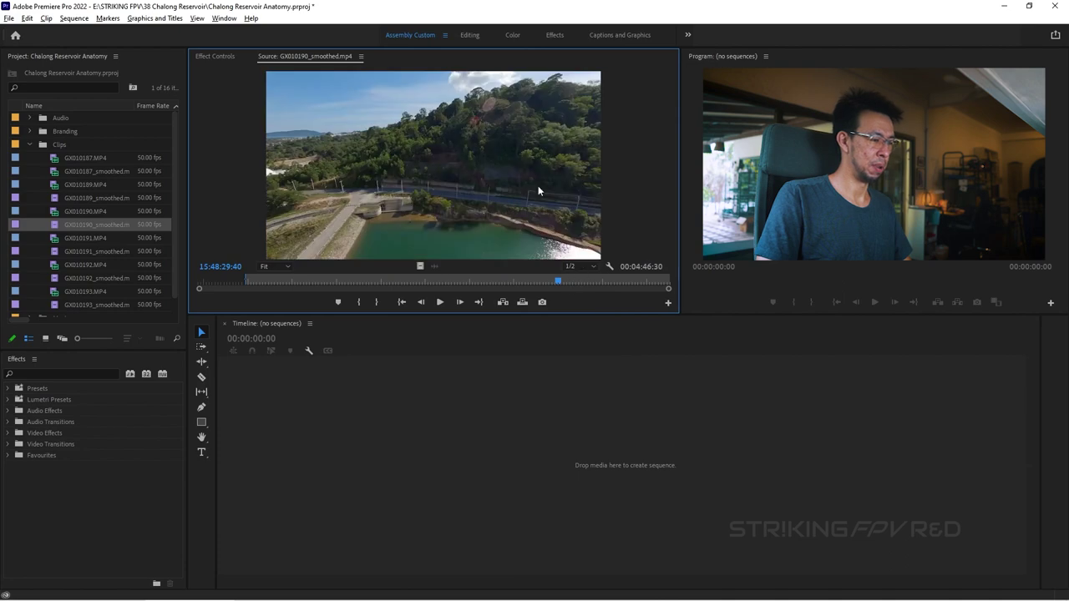
{"action": "left_click", "coordinate": [552, 281]}
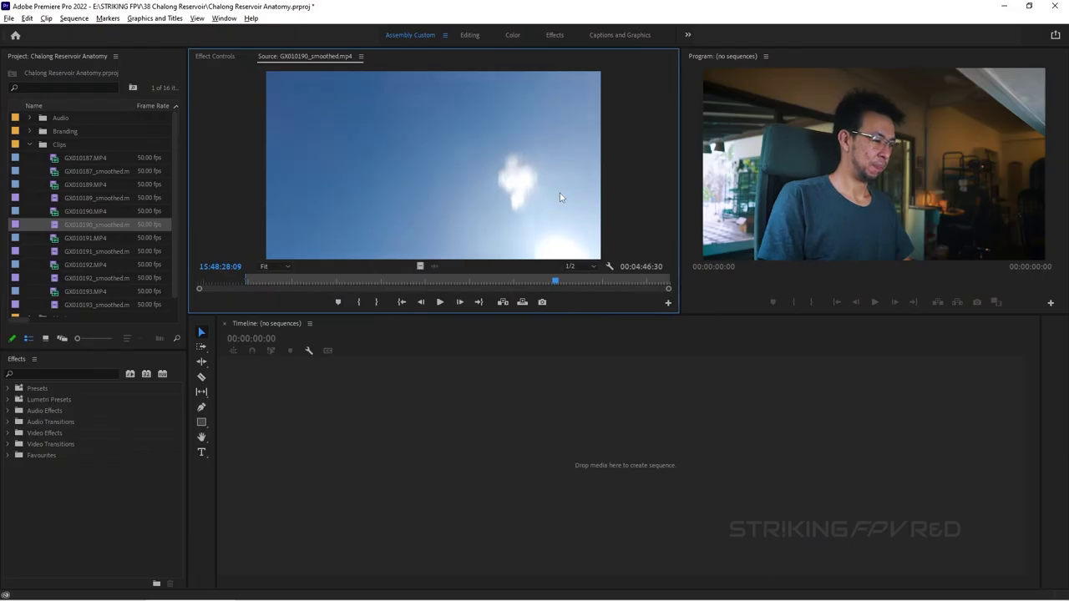
{"action": "key", "text": "Right"}
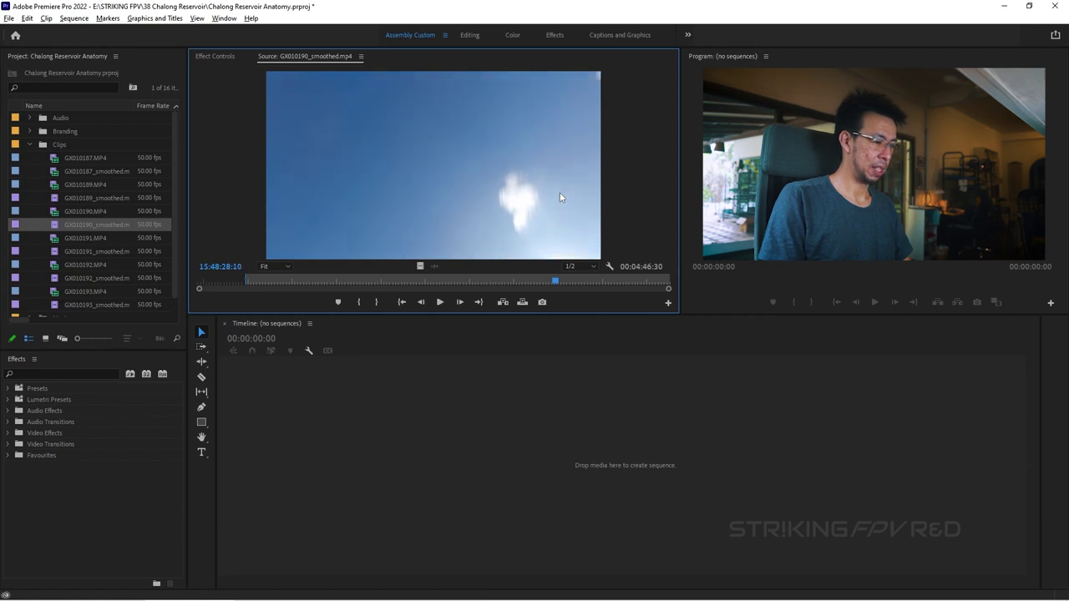
{"action": "key", "text": "Right"}
{"action": "key", "text": "Right"}
{"action": "key", "text": "Right"}
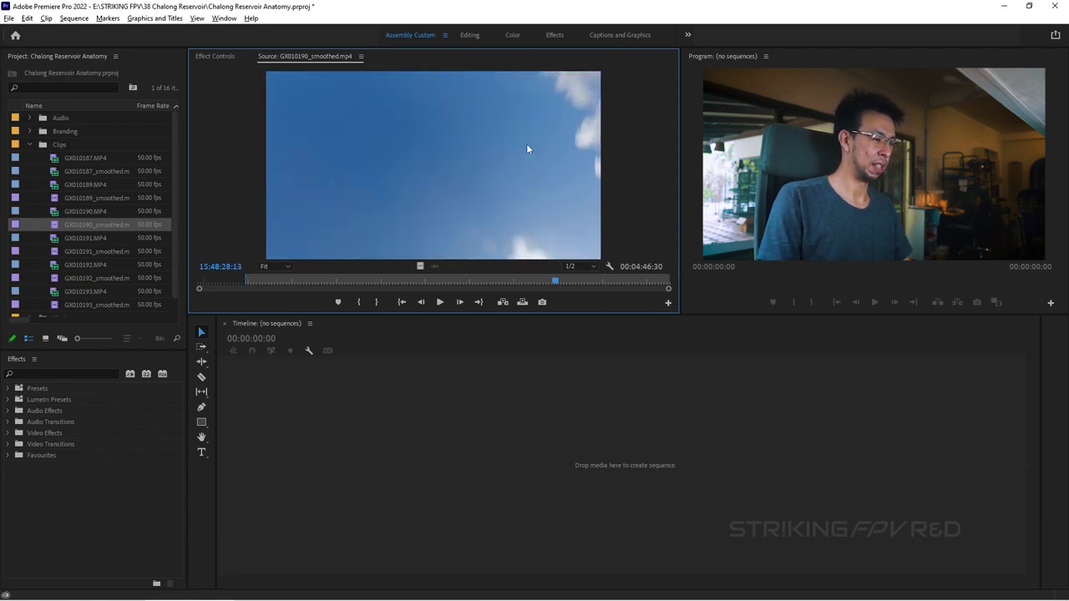
{"action": "right_click", "coordinate": [526, 149]}
{"action": "left_click", "coordinate": [541, 214]}
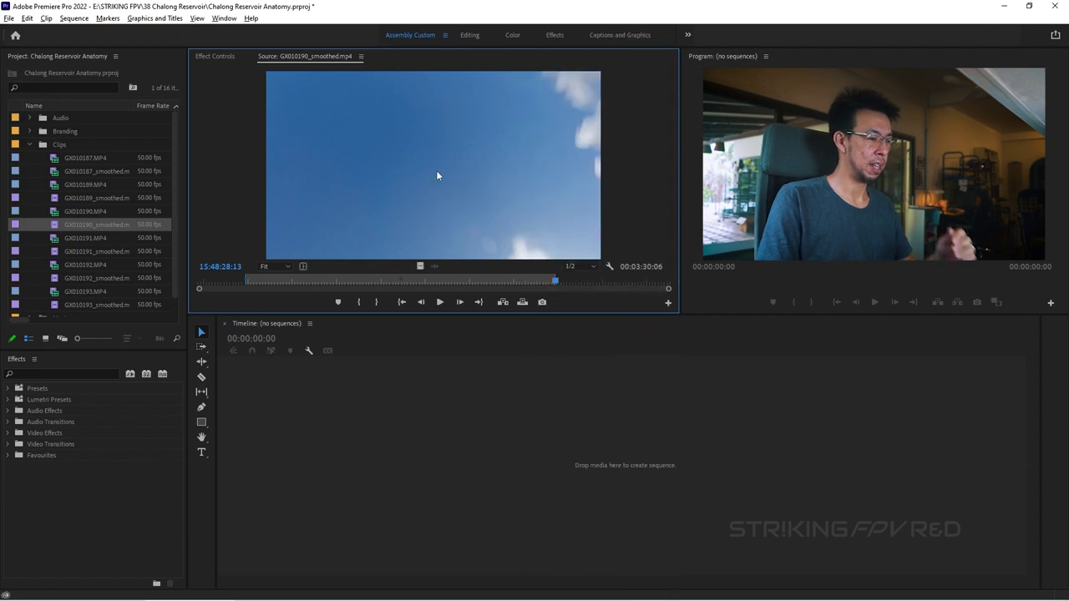
Create a sequence from the marked range of GX010190_smoothed.mp4 and rename it YouTube Sequence
{"action": "left_click_drag", "start_coordinate": [403, 155], "coordinate": [425, 458]}
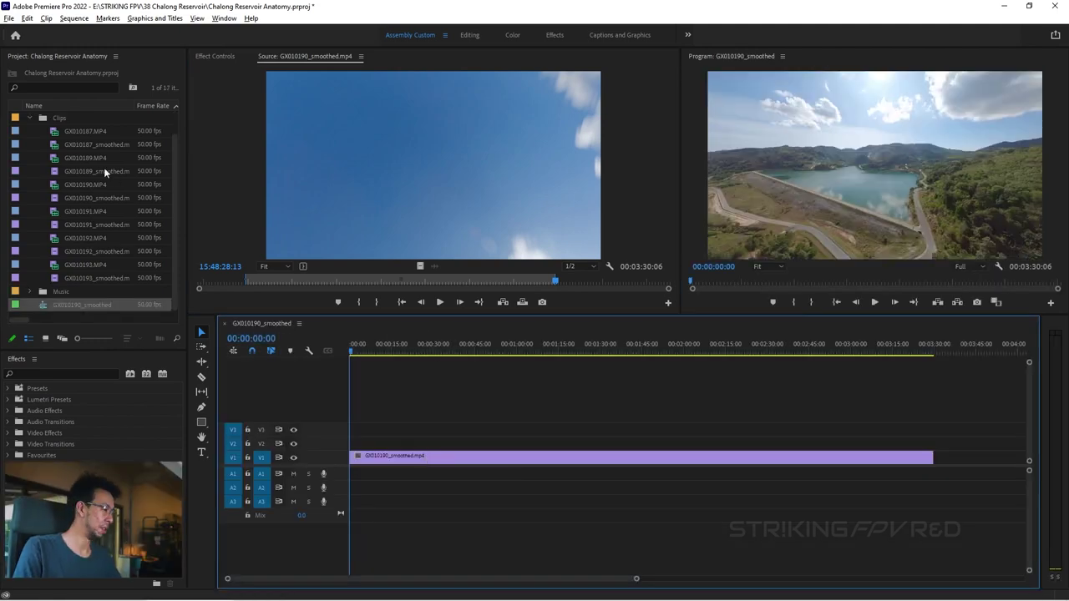
{"action": "left_click", "coordinate": [31, 118]}
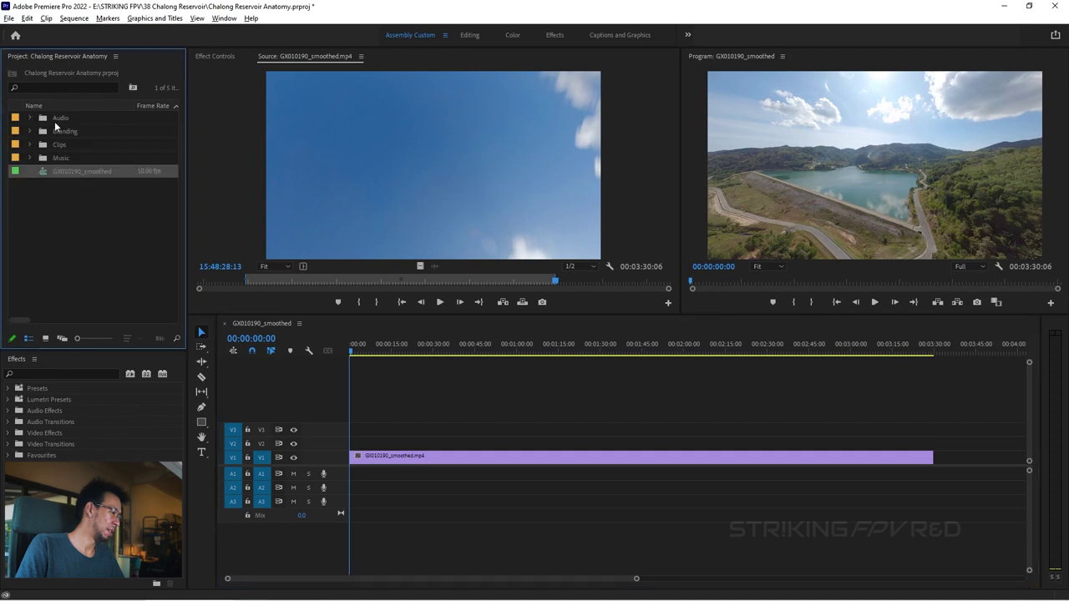
{"action": "left_click", "coordinate": [58, 171]}
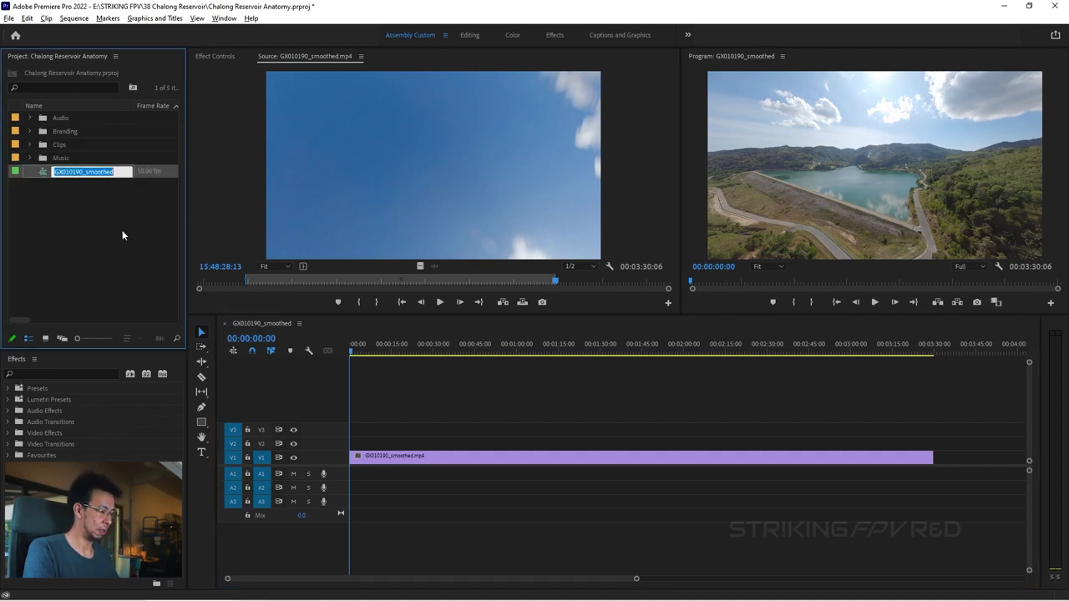
{"action": "type", "text": "YouTube Sequence"}
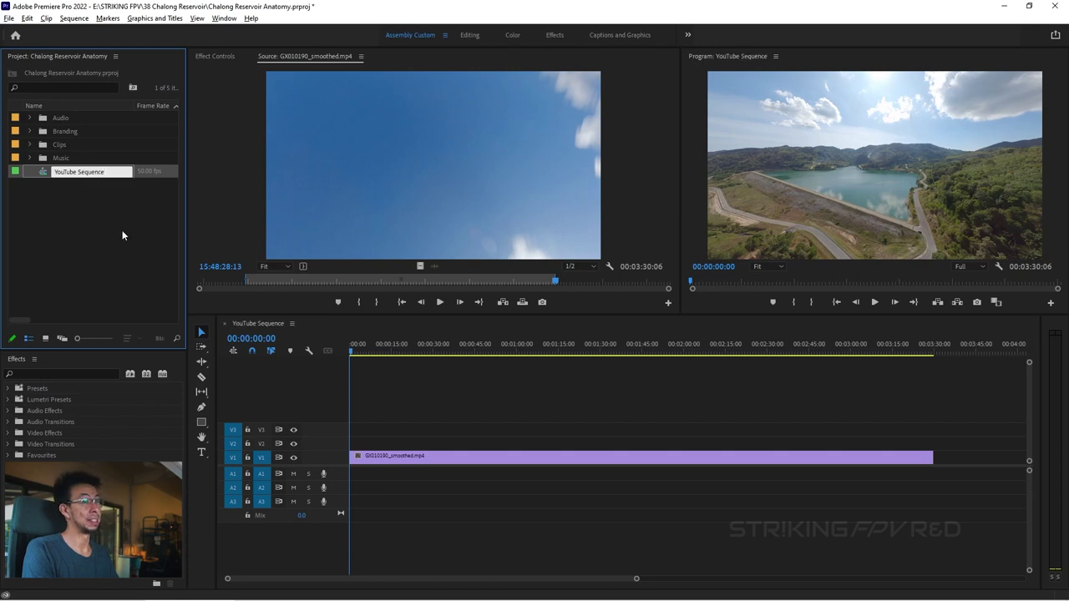
{"action": "key", "text": "Tab"}
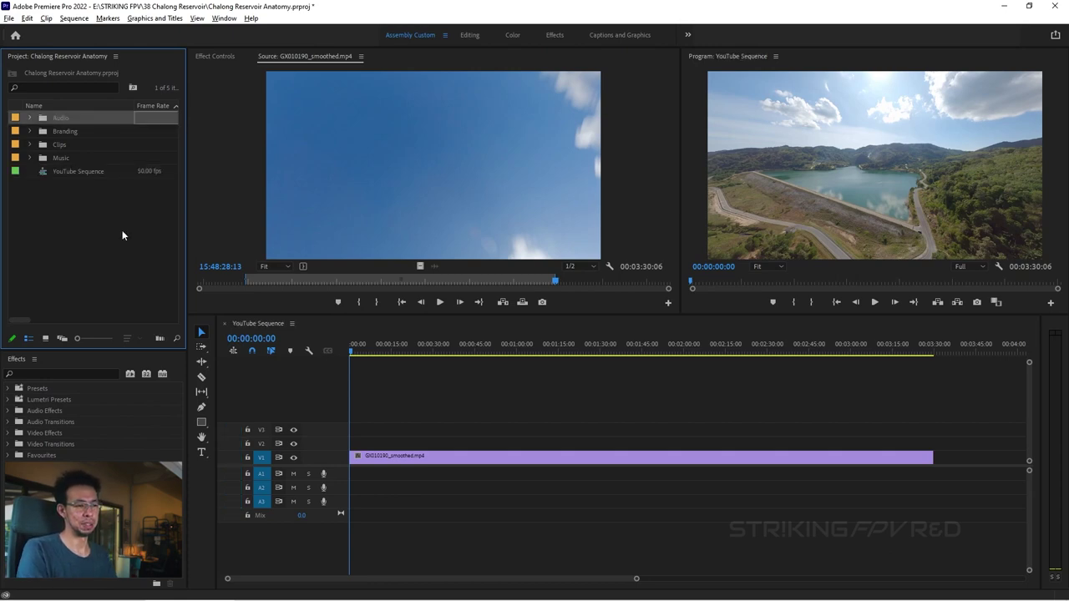
{"action": "key", "text": "Escape"}
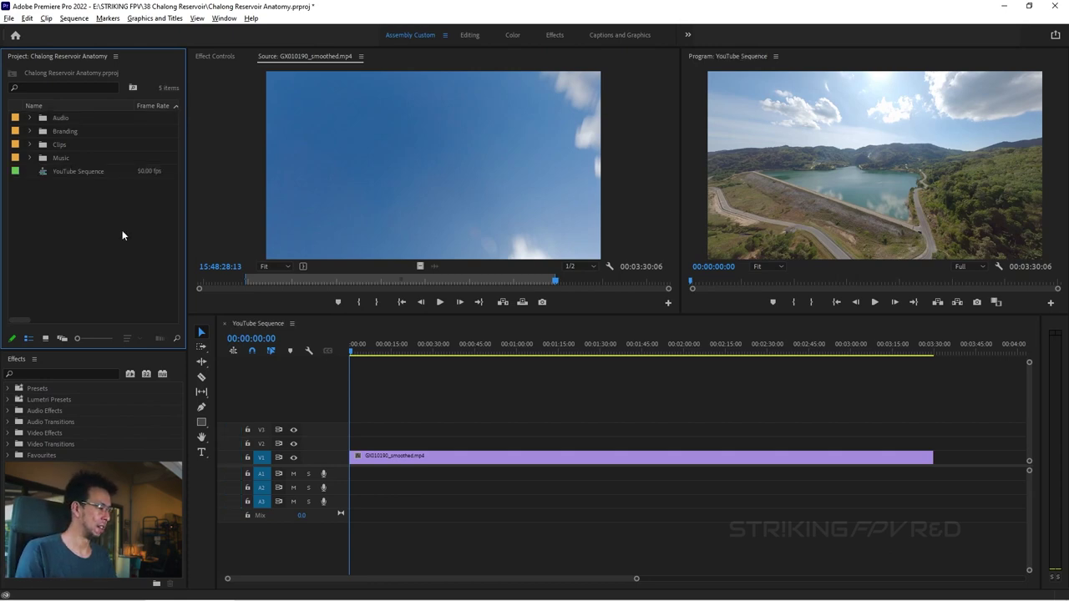
Open the sequence settings of YouTube Sequence and set the timebase to 30.00 frames/second
{"action": "left_click", "coordinate": [92, 172]}
{"action": "left_click", "coordinate": [393, 410]}
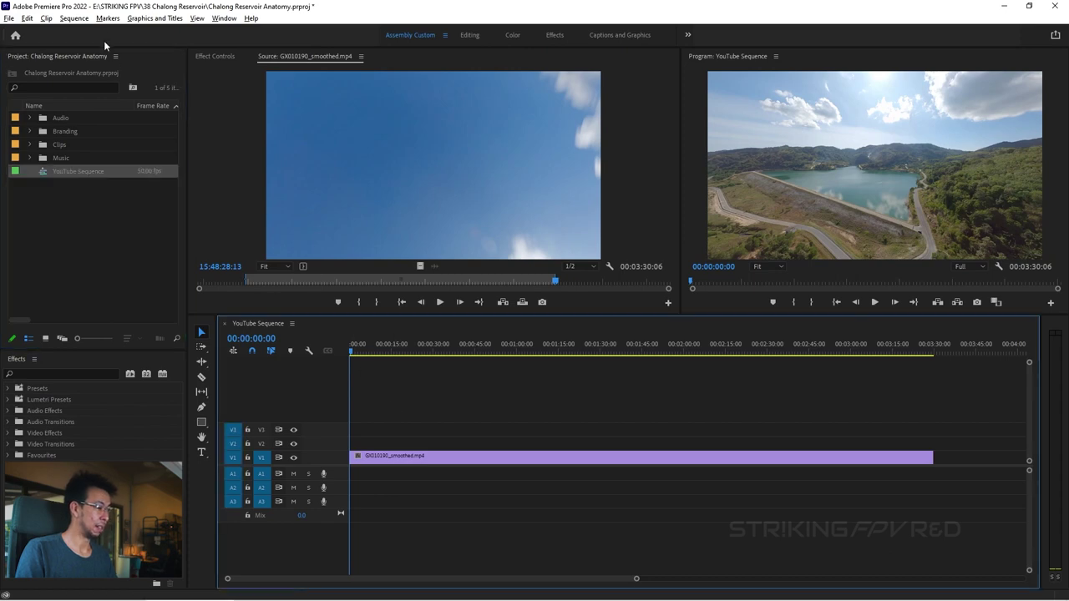
{"action": "left_click", "coordinate": [74, 18]}
{"action": "left_click", "coordinate": [87, 32]}
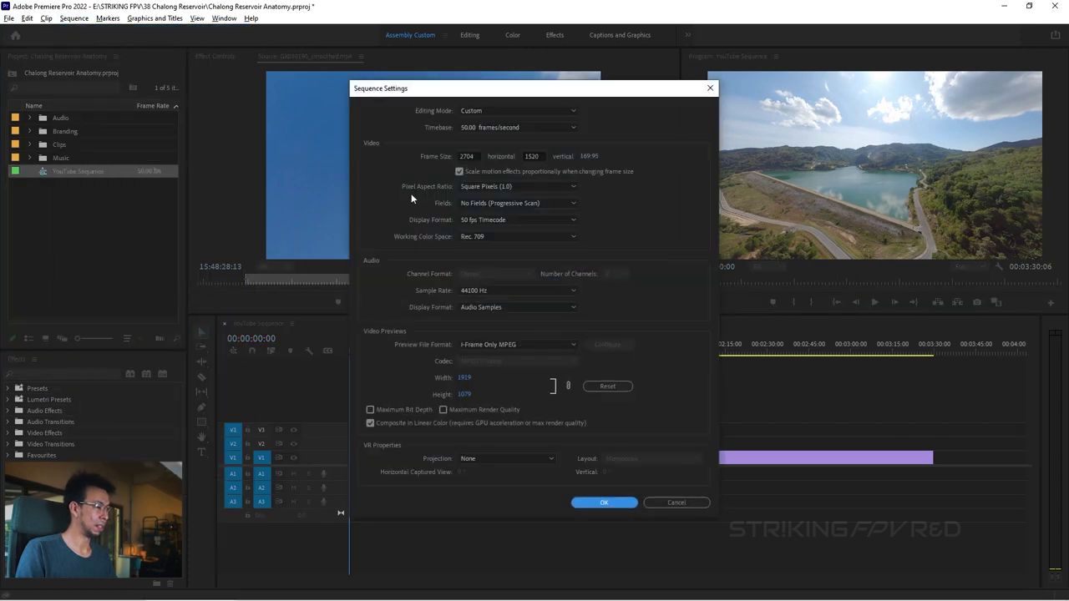
{"action": "left_click", "coordinate": [471, 156]}
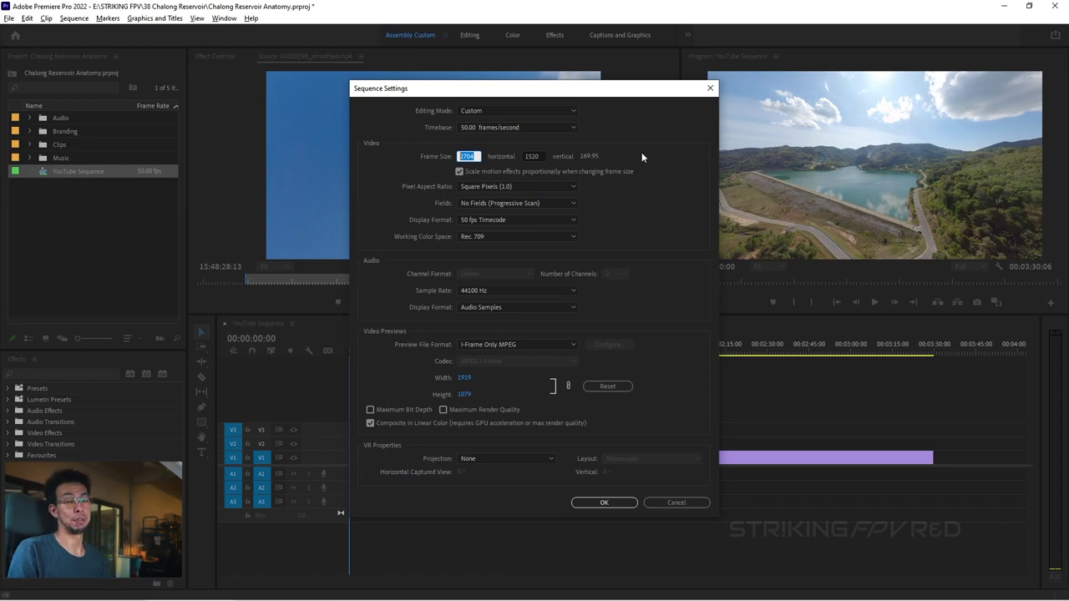
{"action": "left_click", "coordinate": [561, 129]}
{"action": "left_click", "coordinate": [504, 236]}
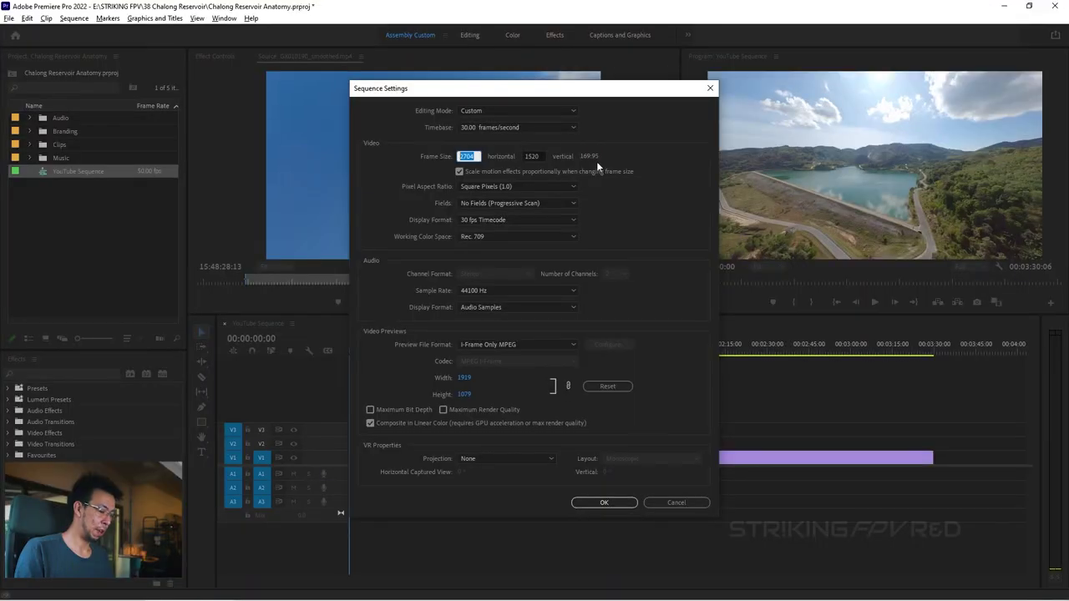
Set the sequence frame size to 2560 by 1440 and apply the settings, accepting the deletion of existing previews
{"action": "type", "text": "2560"}
{"action": "key", "text": "Tab"}
{"action": "type", "text": "1440"}
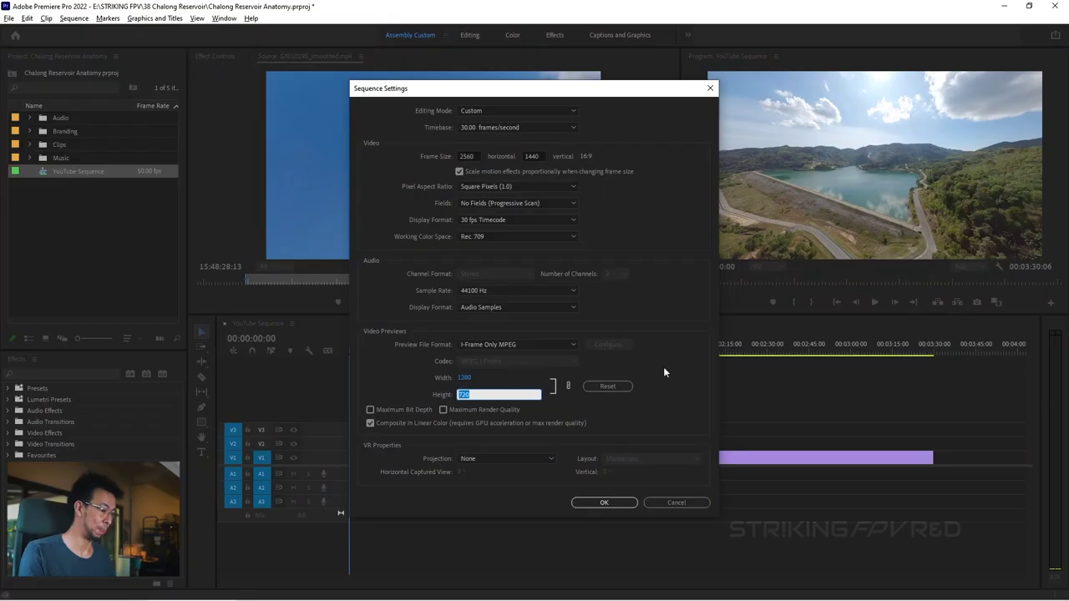
{"action": "key", "text": "Return"}
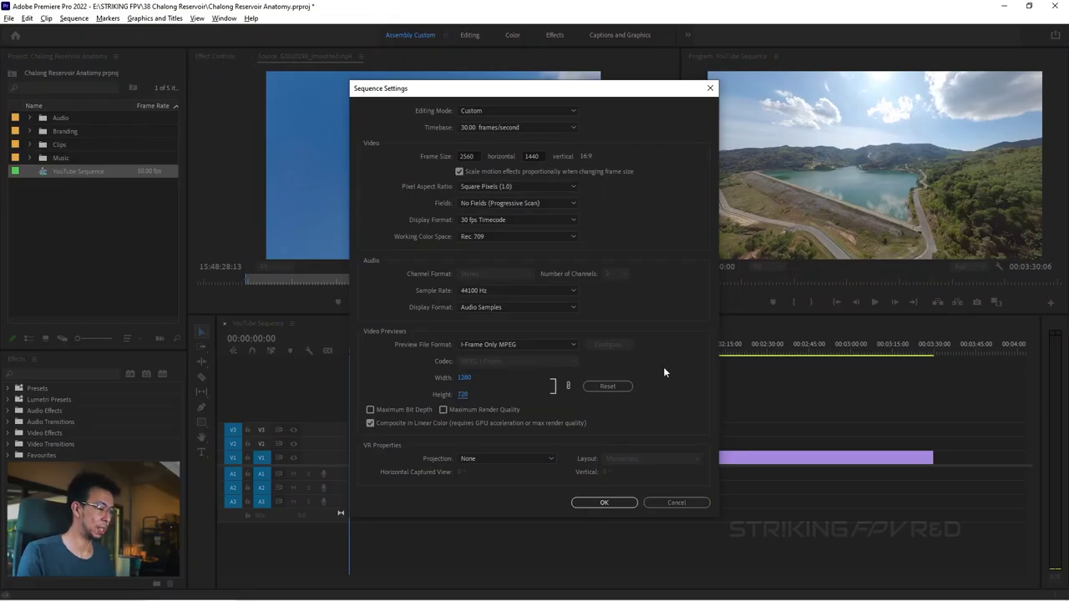
{"action": "left_click", "coordinate": [599, 503]}
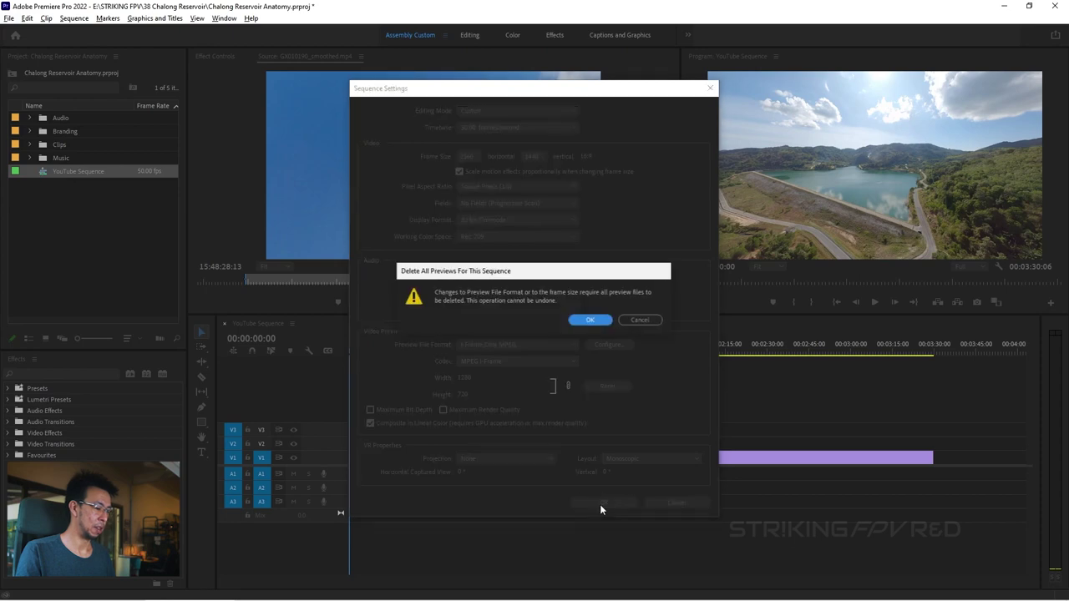
{"action": "left_click", "coordinate": [590, 322]}
Expand the V1 track and apply Scale to Frame Size to the GX010190_smoothed.mp4 clip
{"action": "left_click", "coordinate": [881, 148]}
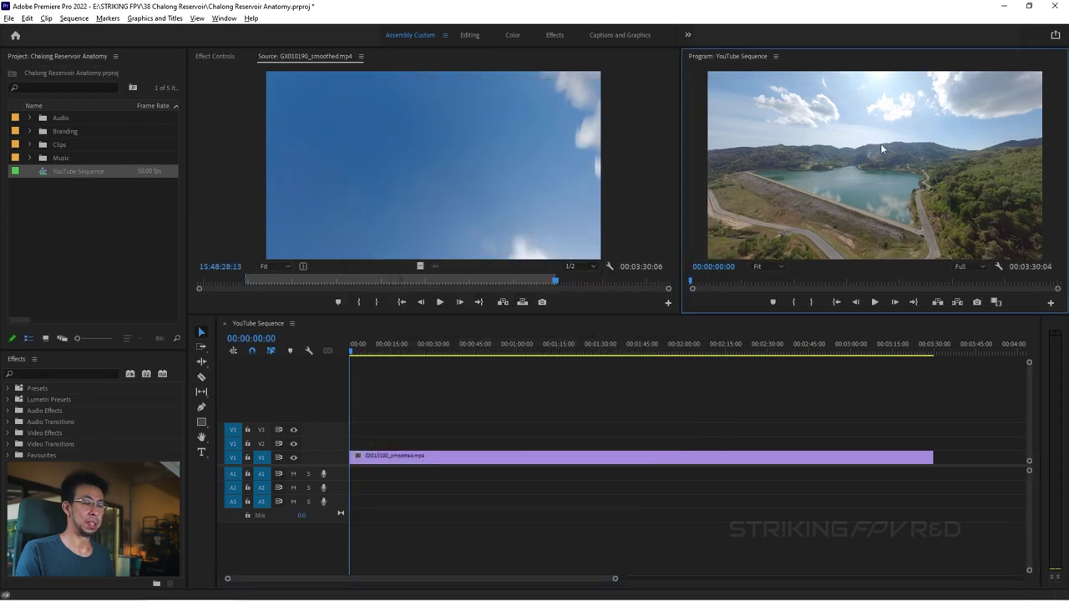
{"action": "left_click", "coordinate": [450, 458]}
{"action": "double_click", "coordinate": [321, 453]}
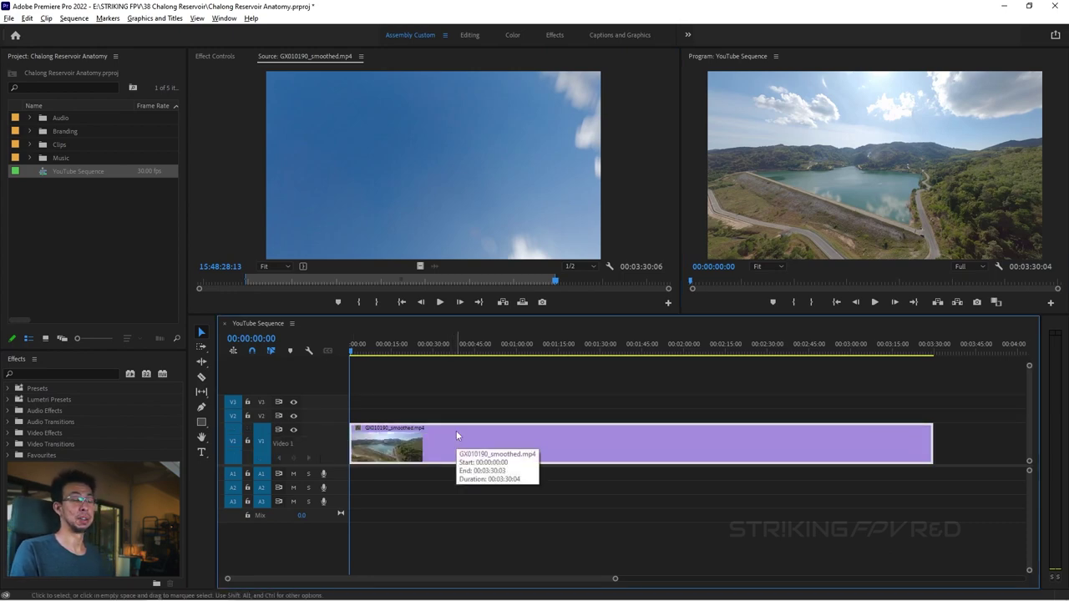
{"action": "right_click", "coordinate": [426, 445]}
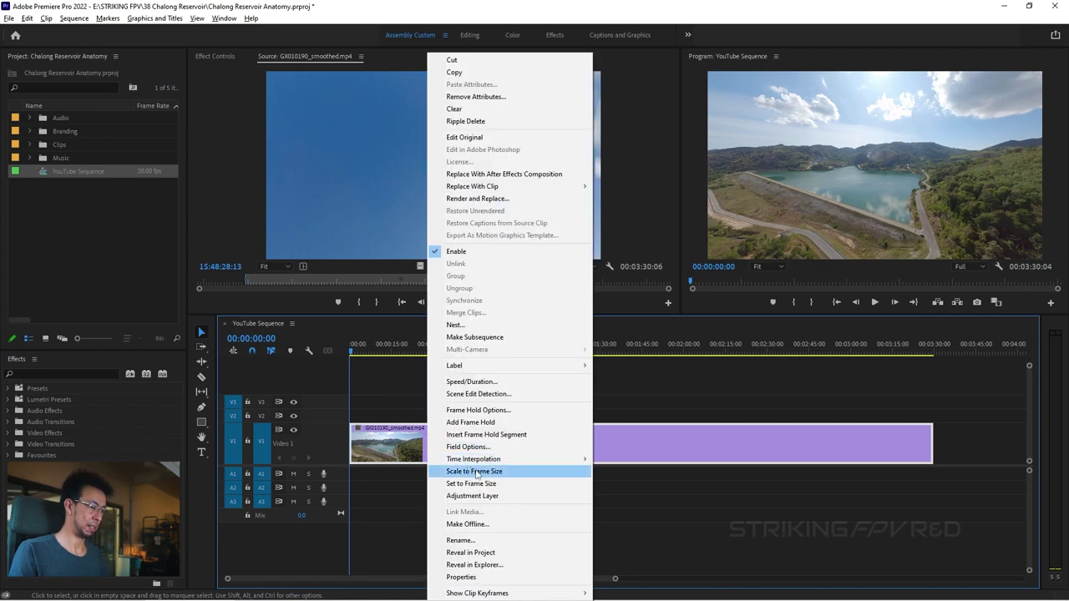
{"action": "left_click", "coordinate": [476, 472]}
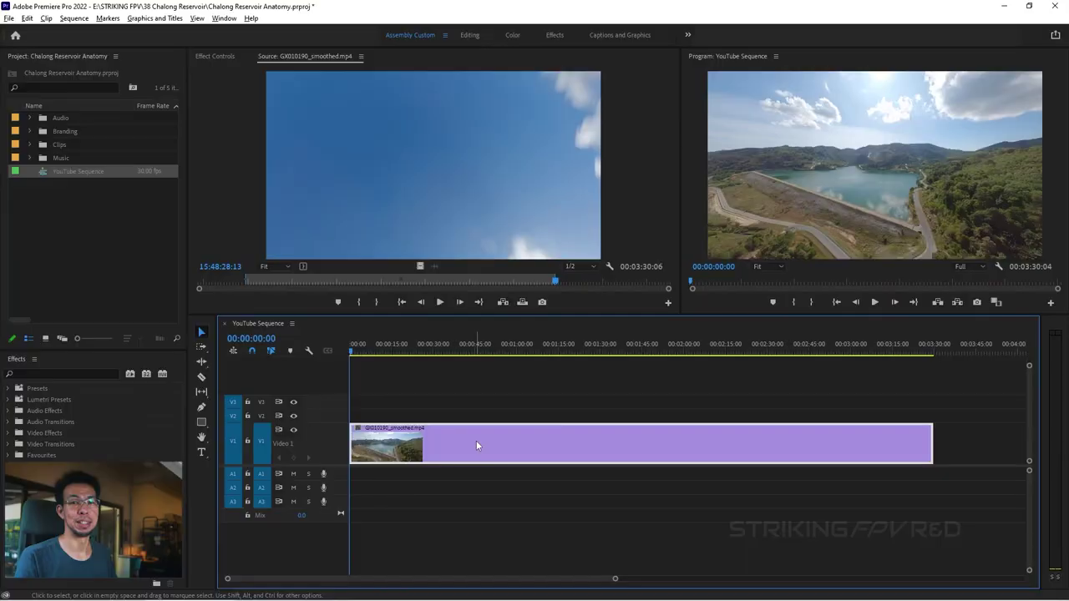
Play the opening of the sequence to judge its pace, and set the V1 clip's speed to 120%
{"action": "key", "text": "space"}
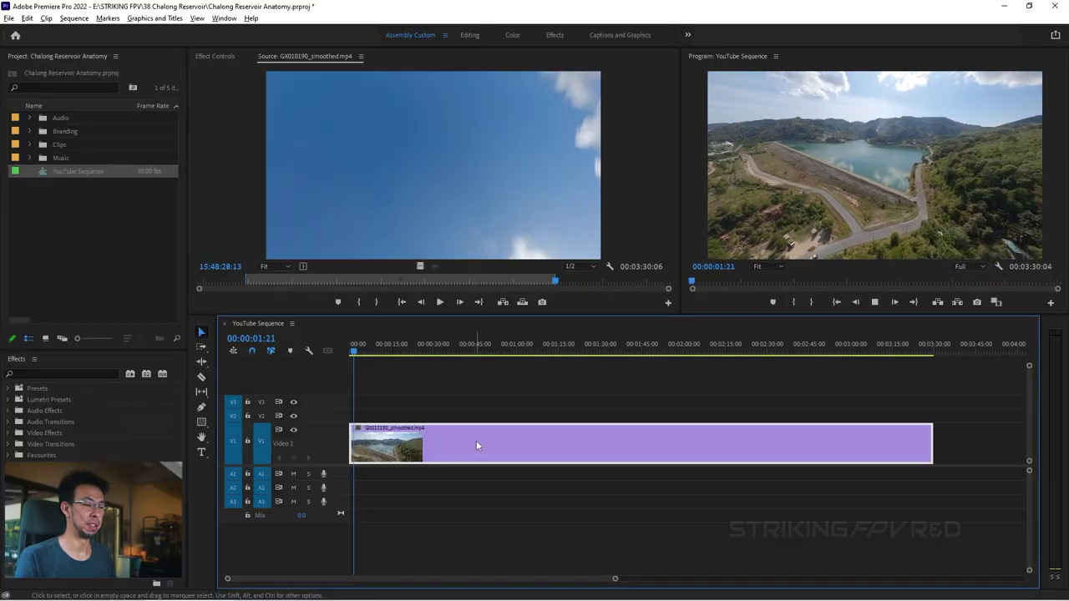
{"action": "left_click", "coordinate": [382, 343]}
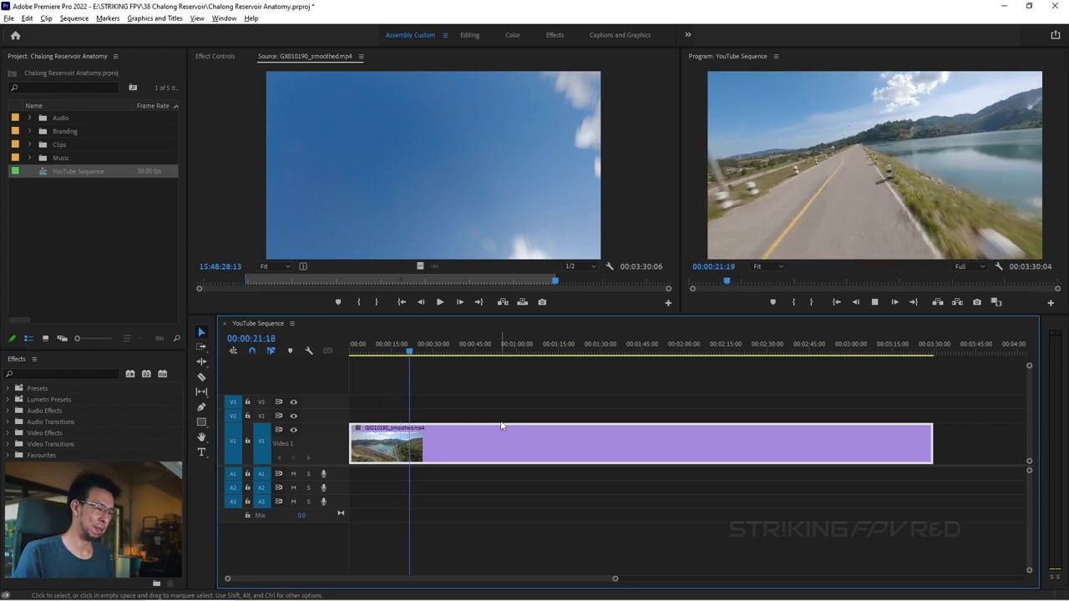
{"action": "key", "text": "space"}
{"action": "right_click", "coordinate": [456, 440]}
{"action": "left_click", "coordinate": [516, 382]}
{"action": "type", "text": "120"}
{"action": "key", "text": "Return"}
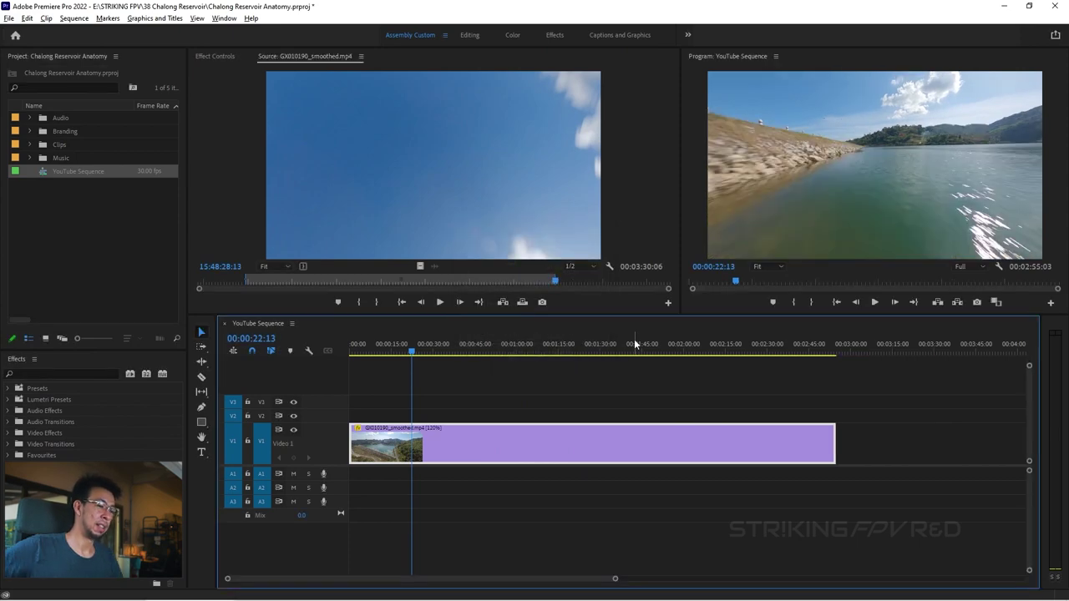
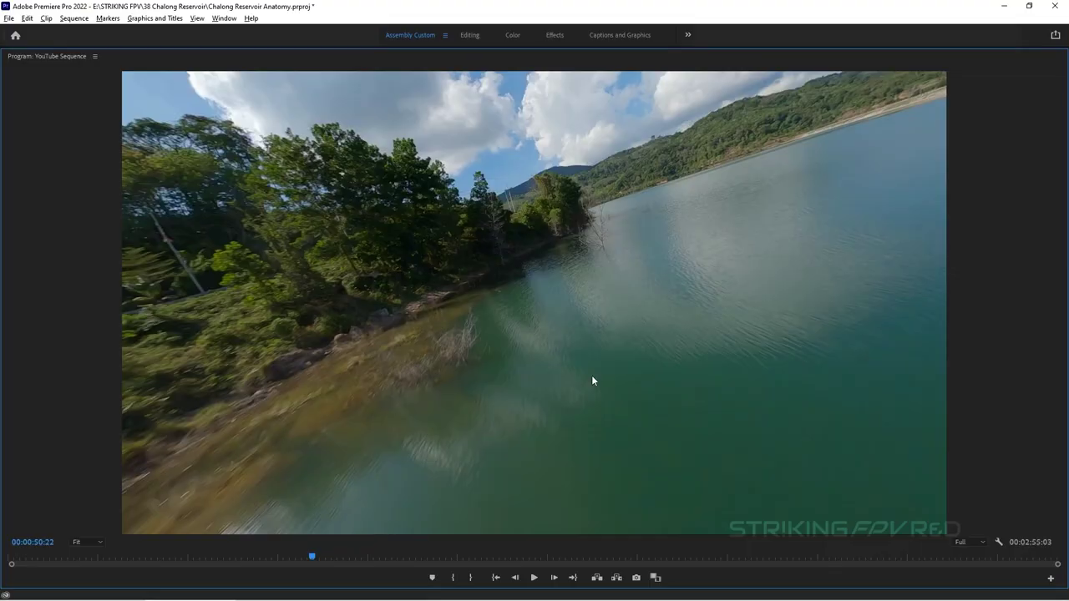
Review the sped-up footage in the program monitor up to 00:00:55:28, switching between enlarged and normal view
{"action": "key", "text": "grave"}
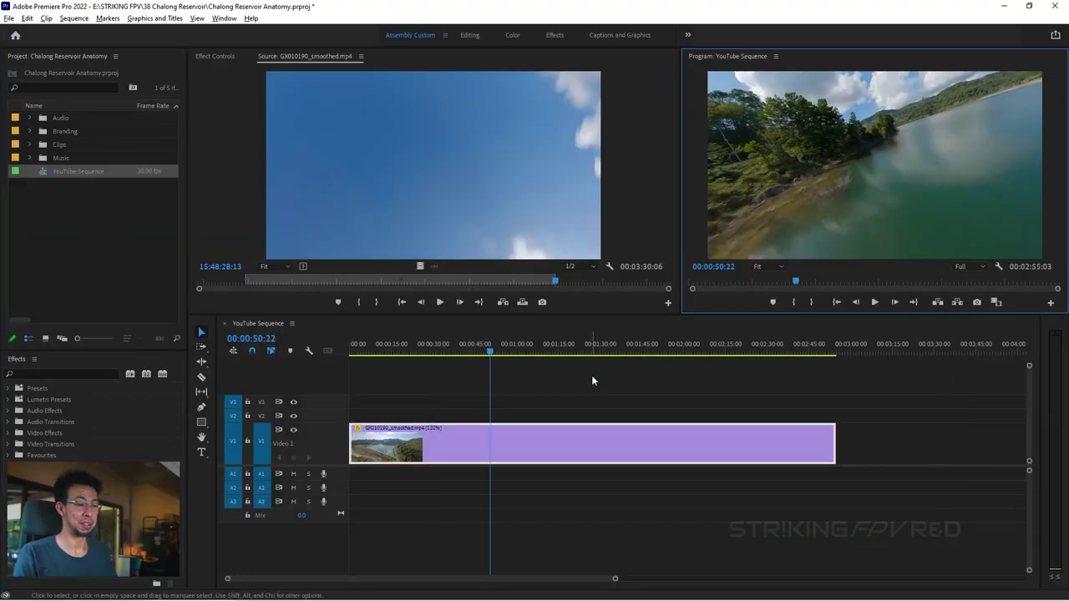
{"action": "key", "text": "grave"}
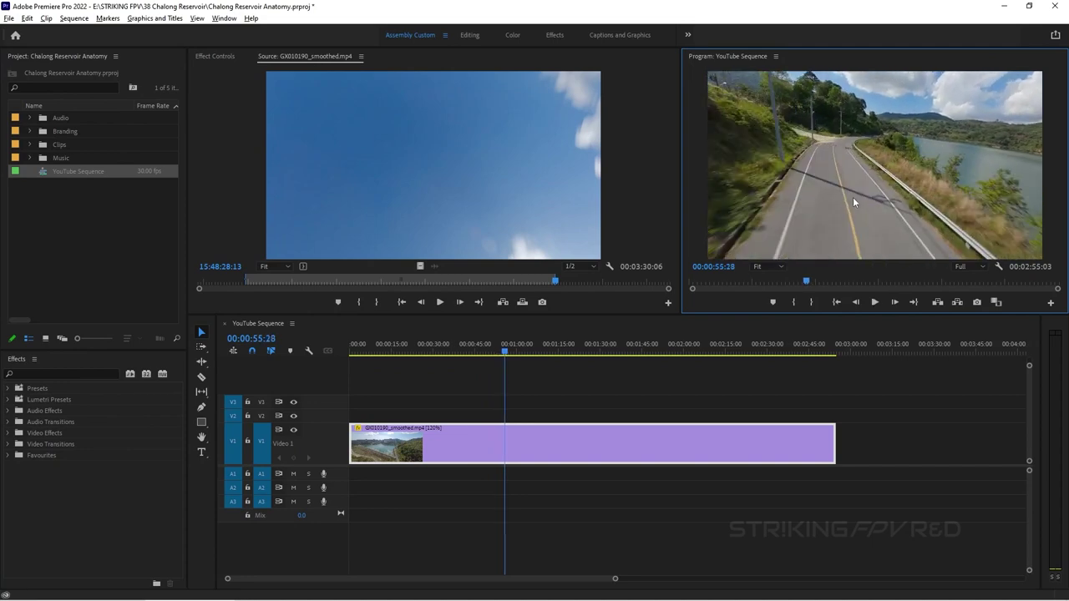
{"action": "key", "text": "space"}
Apply the GoPro Hero8 preset to the clip on V1 and check the graded frame in the enlarged program monitor
{"action": "left_click", "coordinate": [9, 389]}
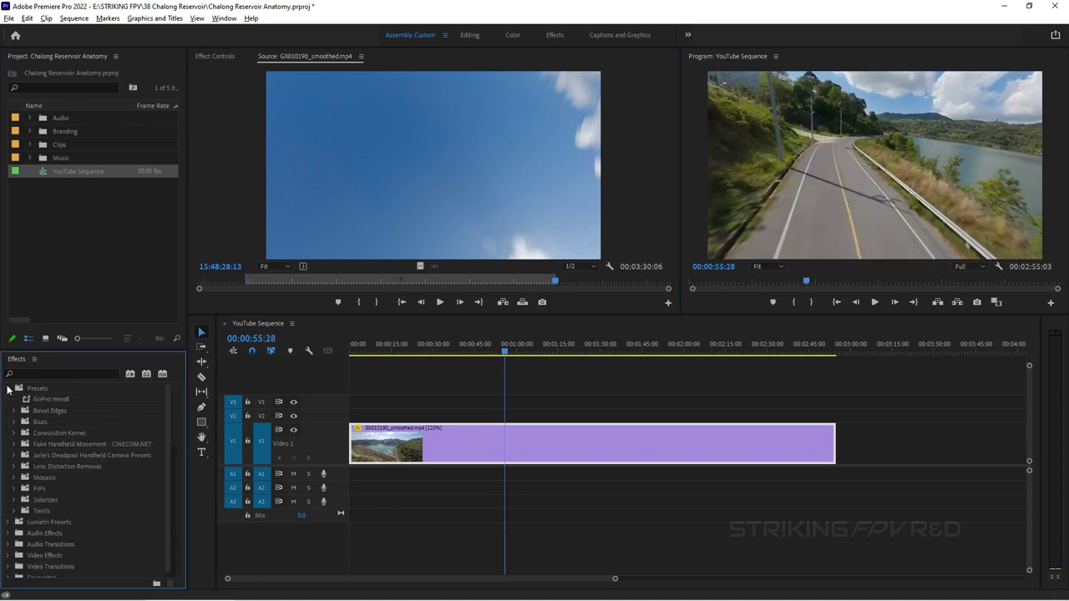
{"action": "left_click", "coordinate": [55, 398]}
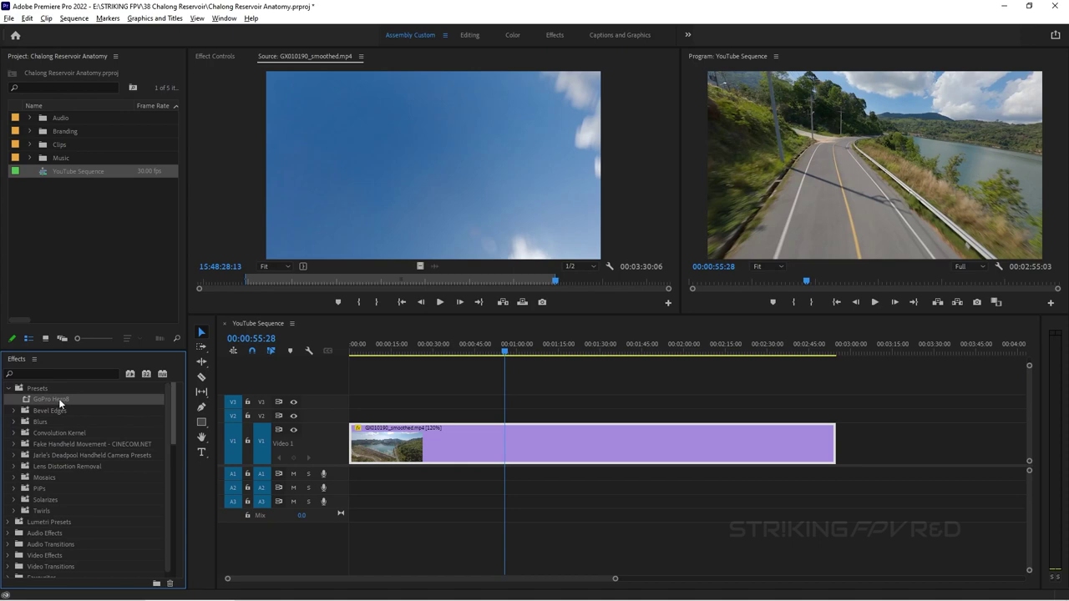
{"action": "left_click_drag", "start_coordinate": [59, 398], "coordinate": [512, 444]}
{"action": "left_click", "coordinate": [898, 184]}
{"action": "key", "text": "grave"}
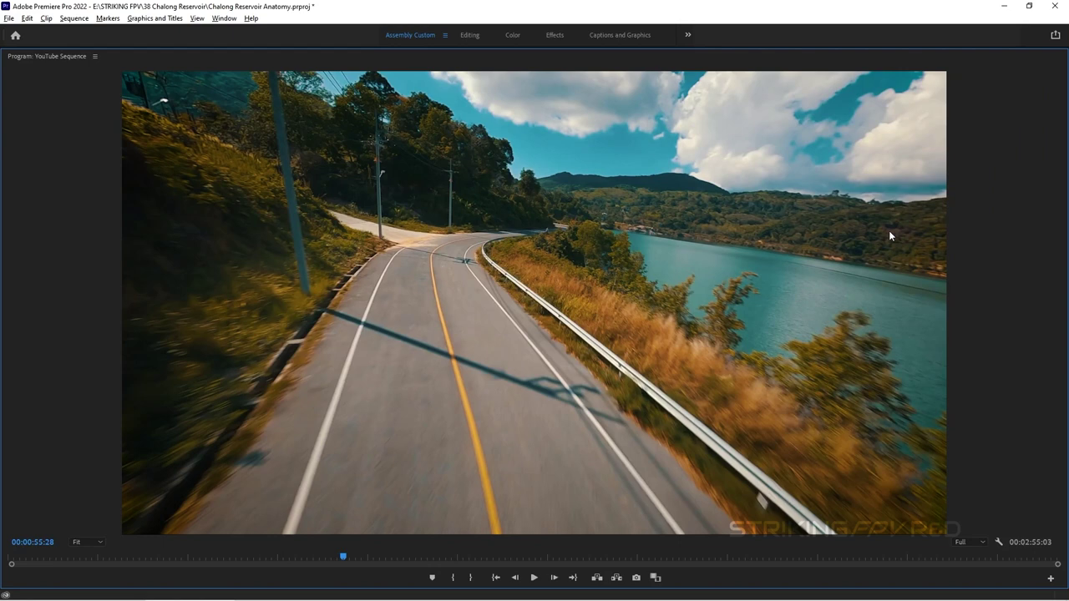
{"action": "key", "text": "grave"}
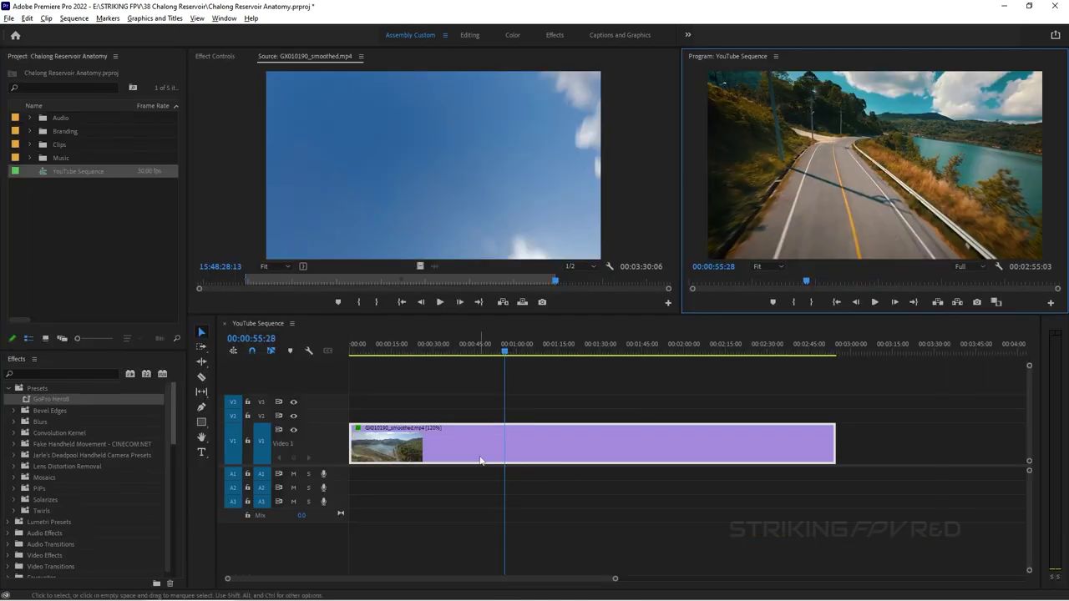
Remove the Lumetri Color (GoPro Hero8) effect from the V1 clip
{"action": "left_click", "coordinate": [219, 57]}
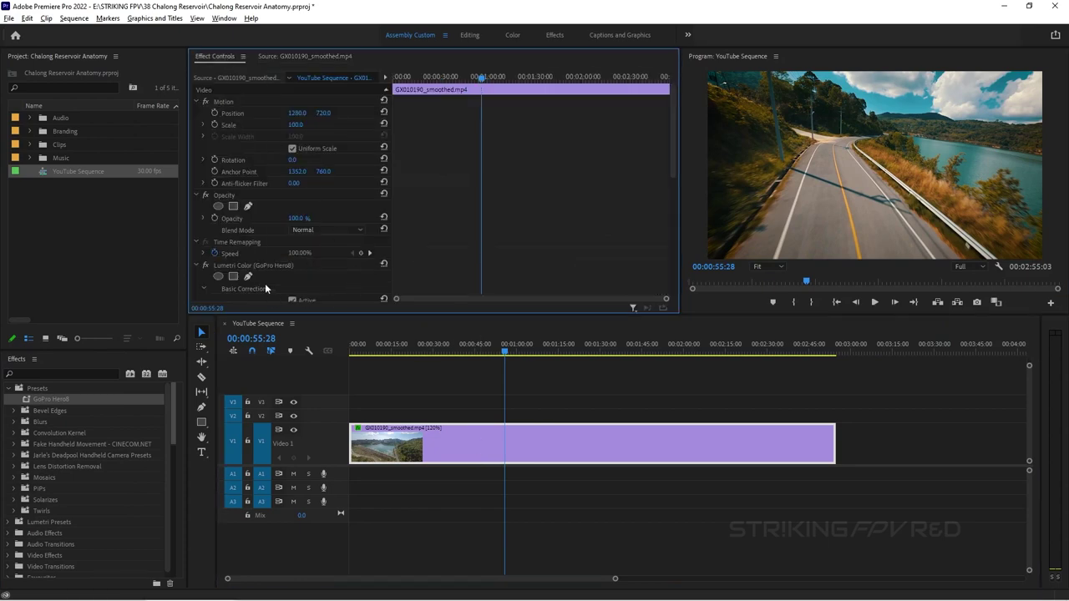
{"action": "left_click", "coordinate": [248, 266]}
{"action": "scroll", "coordinate": [253, 233], "scroll_direction": "down", "scroll_amount": 2}
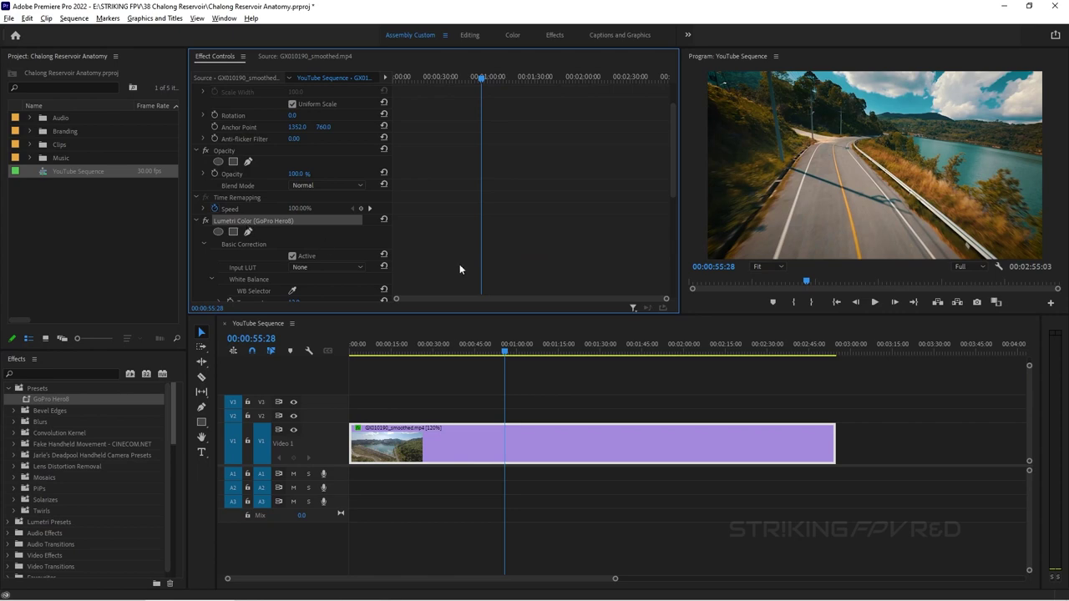
{"action": "key", "text": "Delete"}
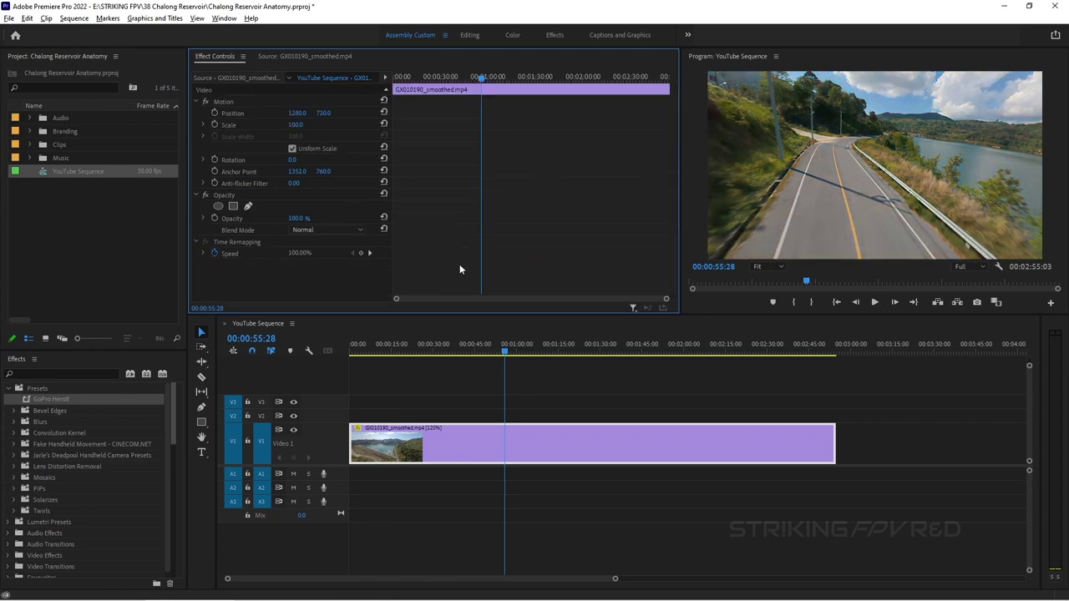
Find the Lumetri Color video effect, apply it to the clip on V1, and remove it again
{"action": "key", "text": "shift+7"}
{"action": "type", "text": "lumetri"}
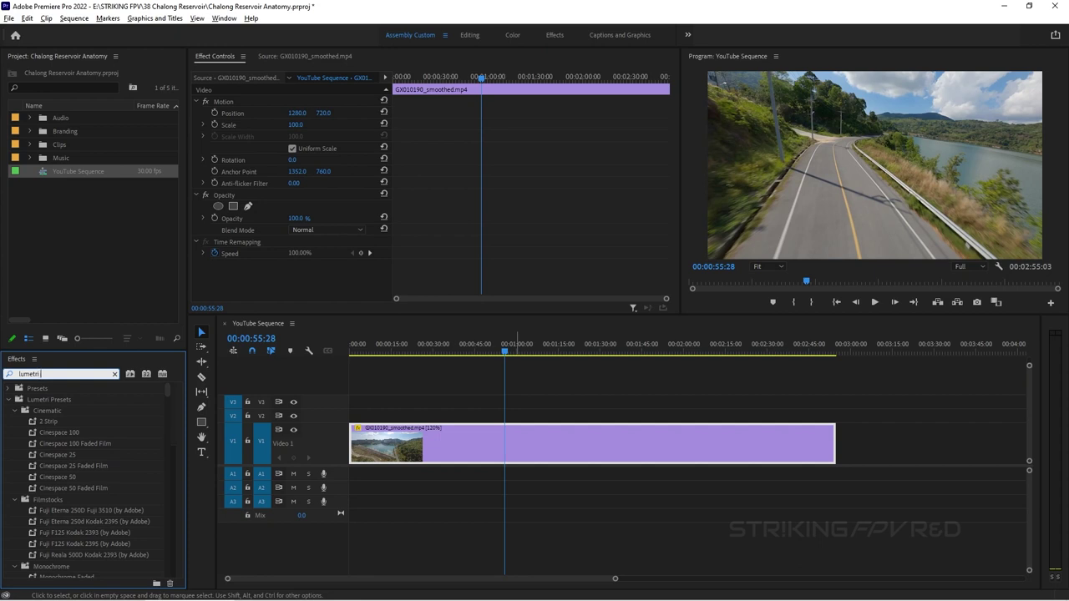
{"action": "type", "text": "c"}
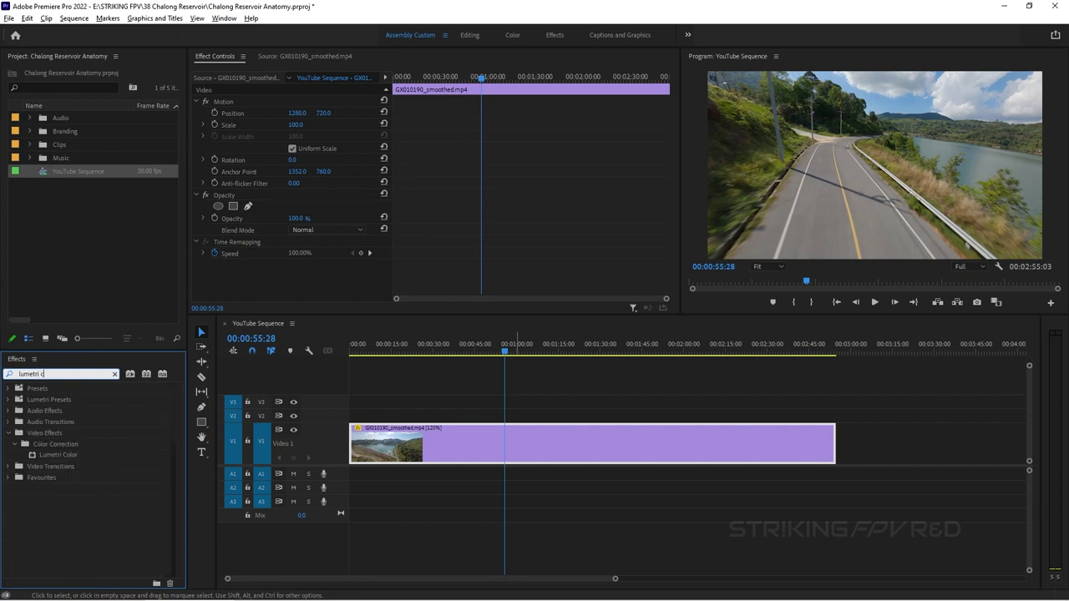
{"action": "left_click", "coordinate": [67, 434]}
{"action": "left_click", "coordinate": [60, 455]}
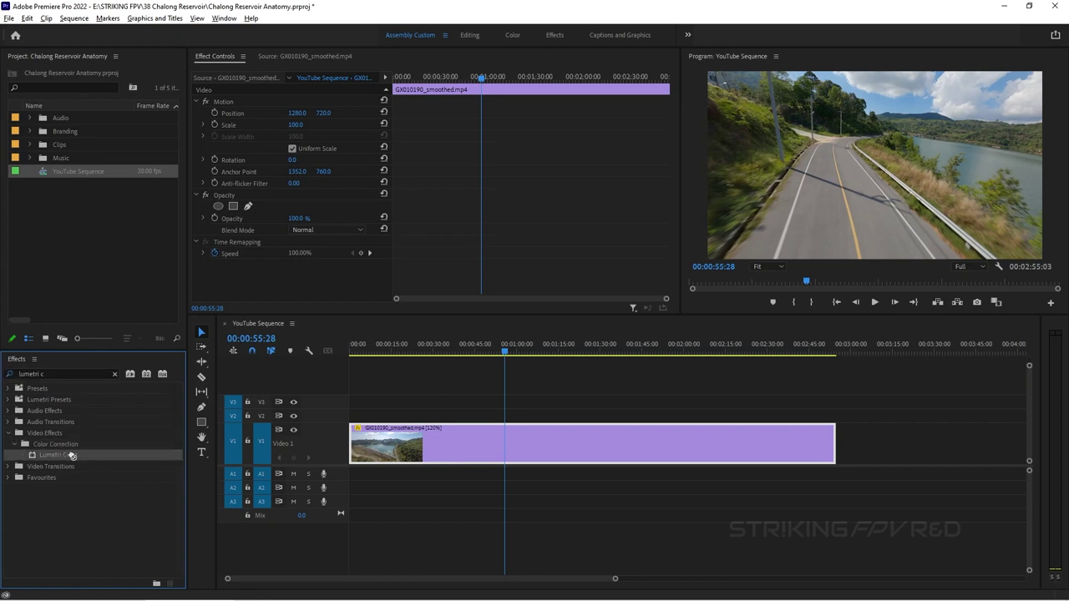
{"action": "left_click_drag", "start_coordinate": [71, 456], "coordinate": [572, 446]}
{"action": "scroll", "coordinate": [522, 271], "scroll_direction": "down", "scroll_amount": 3}
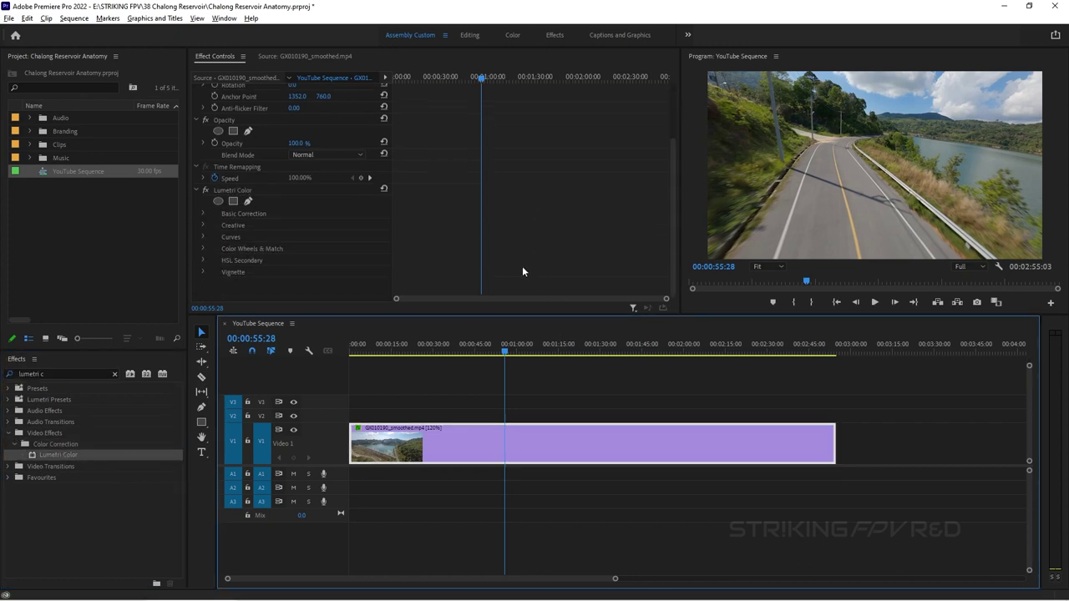
{"action": "left_click", "coordinate": [270, 189]}
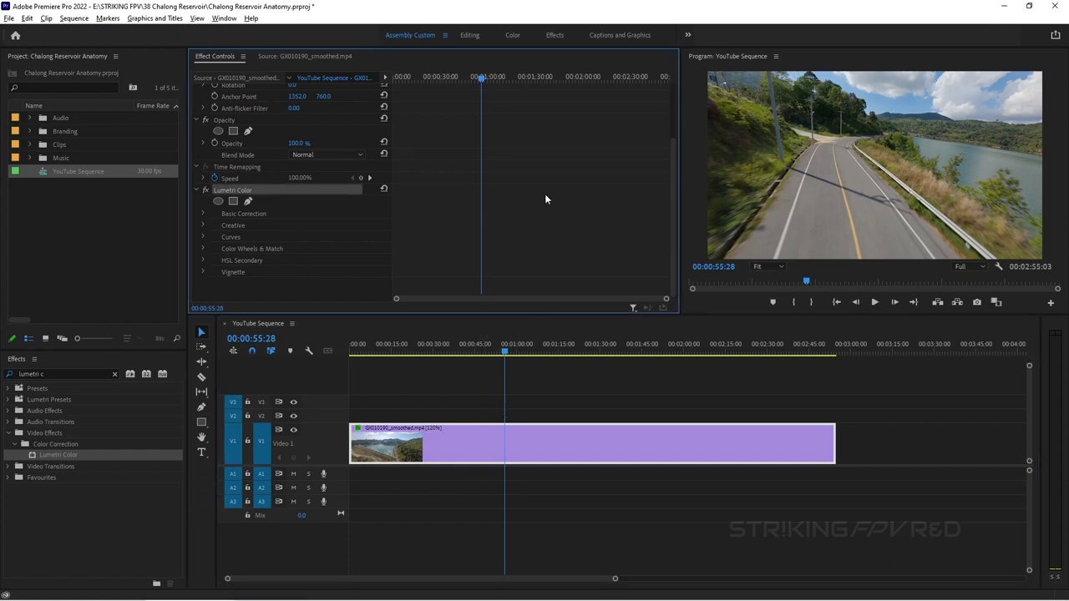
{"action": "key", "text": "Delete"}
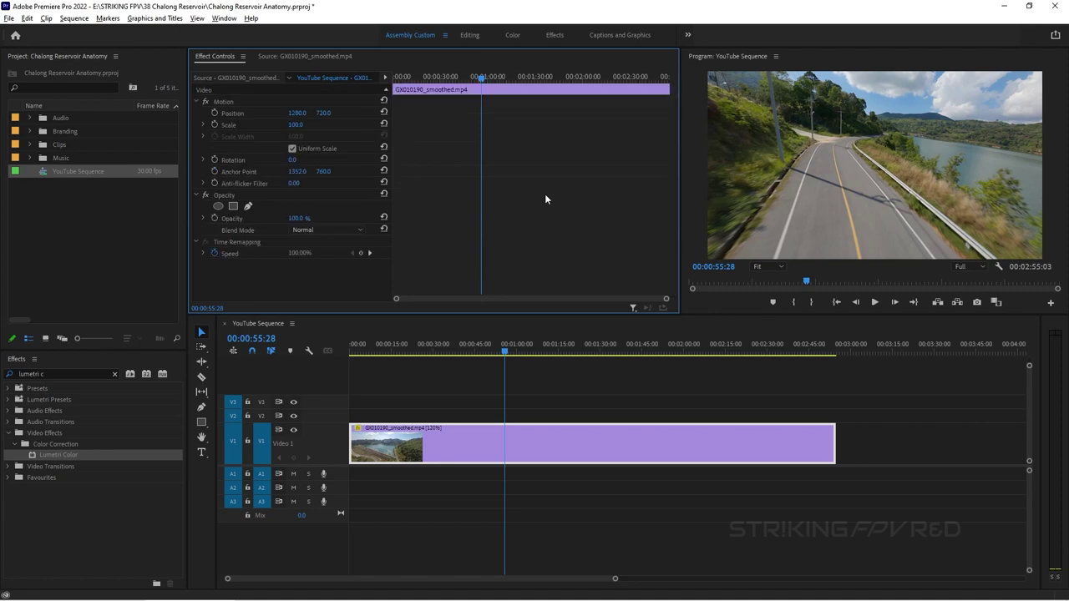
Switch to the Color workspace and open the Basic Correction settings for the V1 clip
{"action": "left_click", "coordinate": [512, 35]}
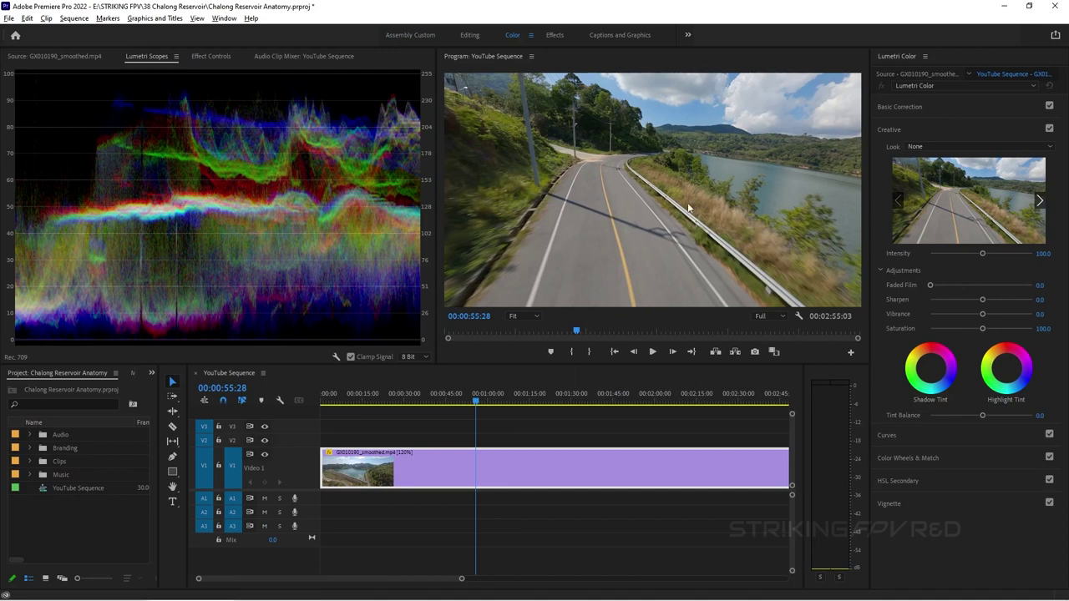
{"action": "key", "text": "shift+1"}
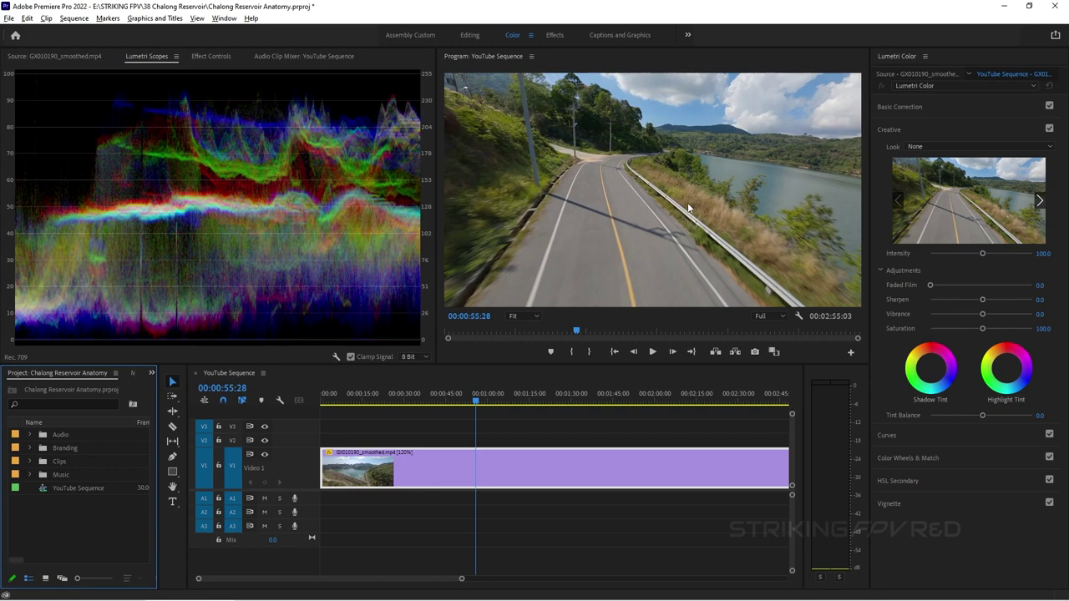
{"action": "left_click", "coordinate": [226, 148]}
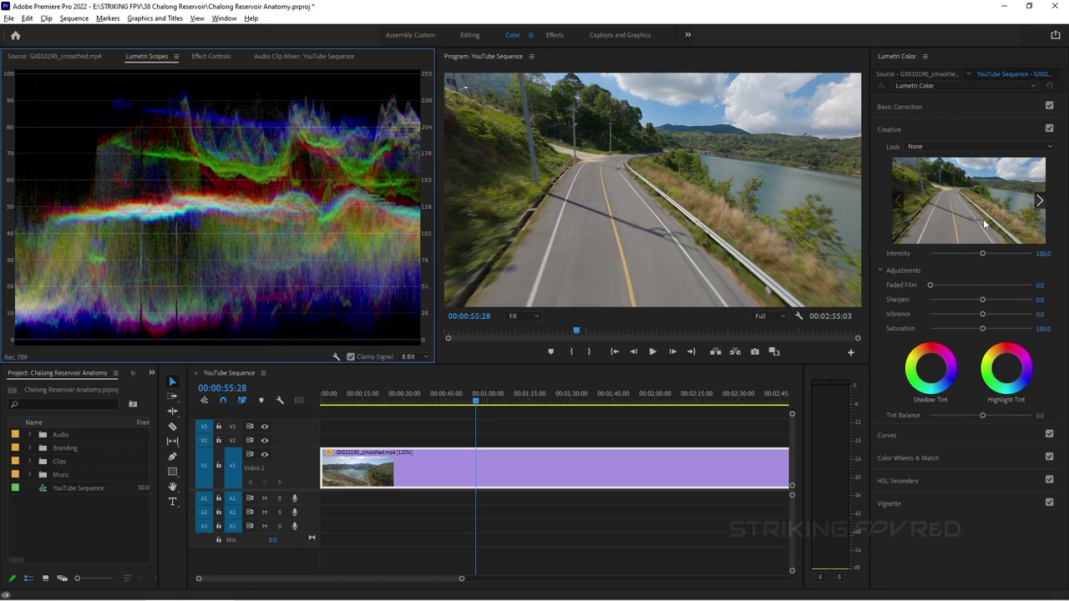
{"action": "left_click", "coordinate": [938, 109]}
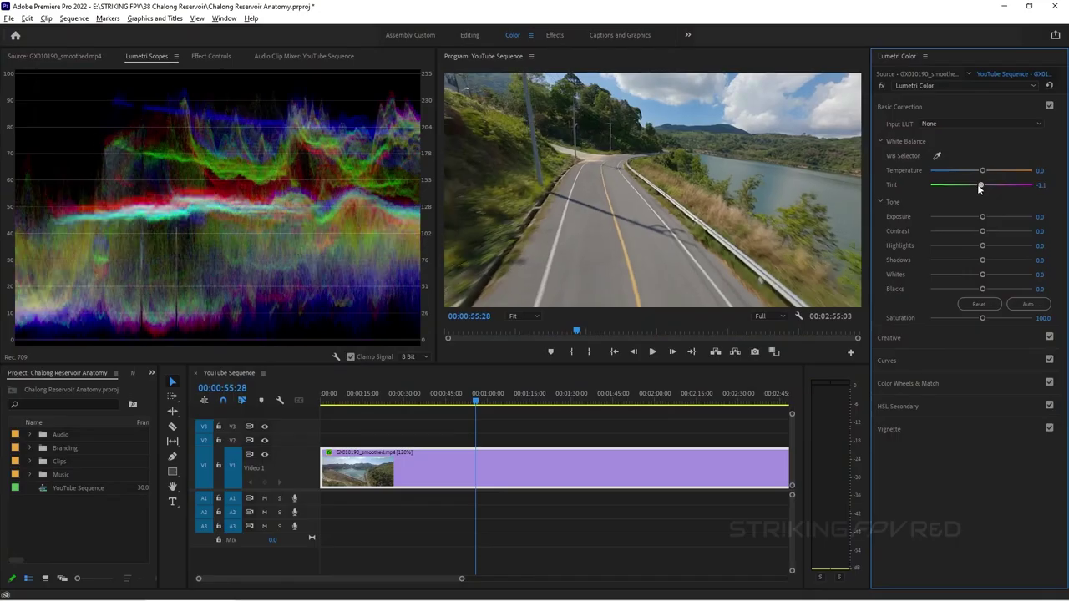
Try shifting the Tint and raising the Temperature to 100, and reset both white balance values
{"action": "left_click_drag", "start_coordinate": [980, 185], "coordinate": [1042, 175]}
{"action": "double_click", "coordinate": [989, 185]}
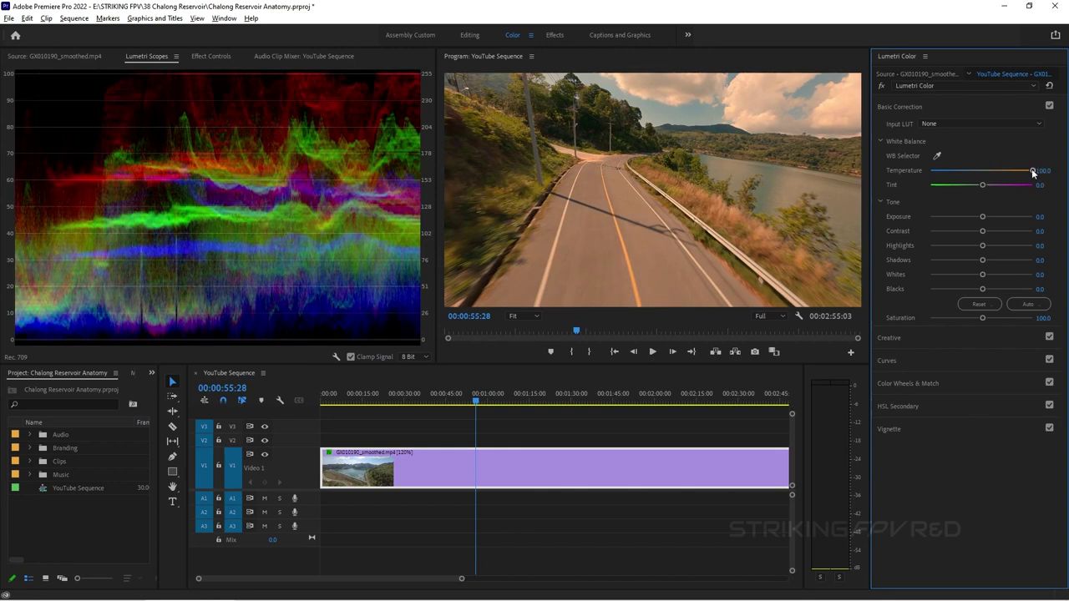
{"action": "double_click", "coordinate": [1033, 172]}
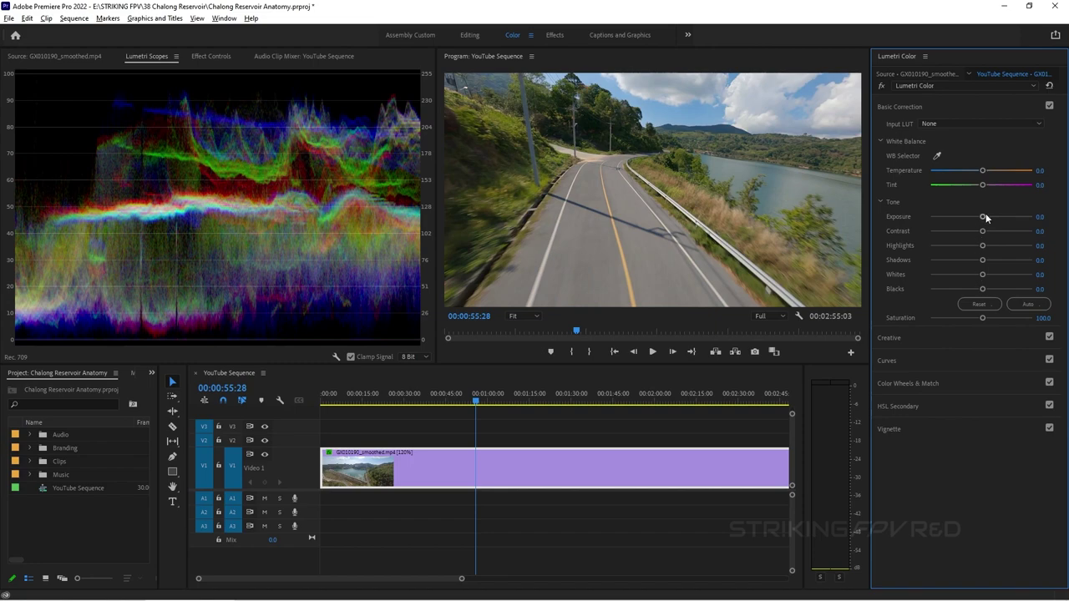
Try an Exposure of -0.3, a Contrast of -100 and a Saturation of 64.1, and reset all three
{"action": "mouse_move", "coordinate": [982, 216]}
{"action": "left_mouse_down"}
{"action": "mouse_move", "coordinate": [1015, 218]}
{"action": "mouse_move", "coordinate": [955, 219]}
{"action": "mouse_move", "coordinate": [1000, 219]}
{"action": "mouse_move", "coordinate": [977, 218]}
{"action": "left_mouse_up"}
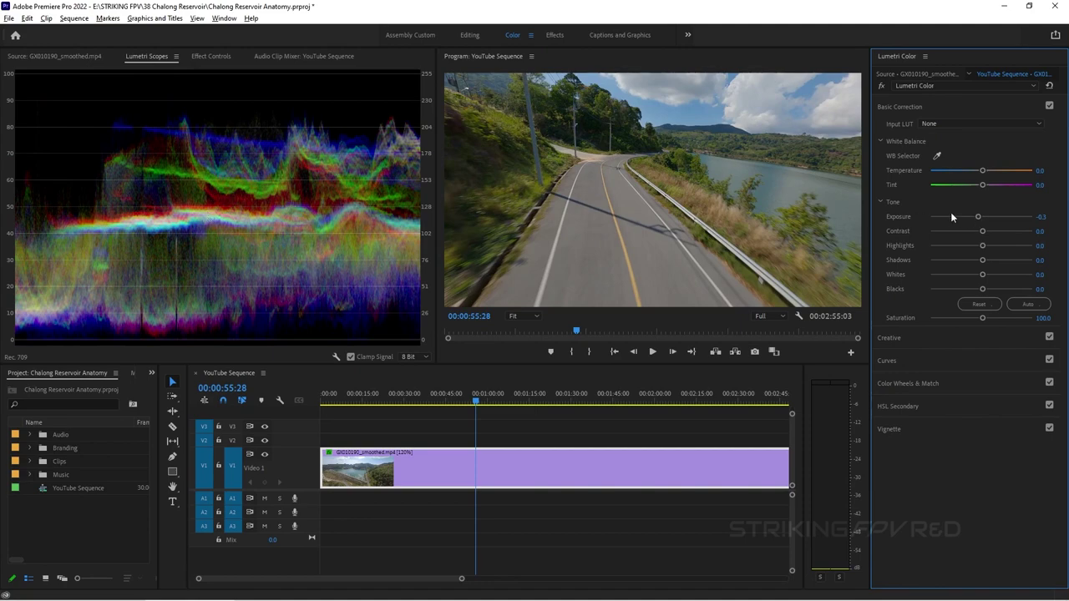
{"action": "left_click_drag", "start_coordinate": [980, 218], "coordinate": [910, 222]}
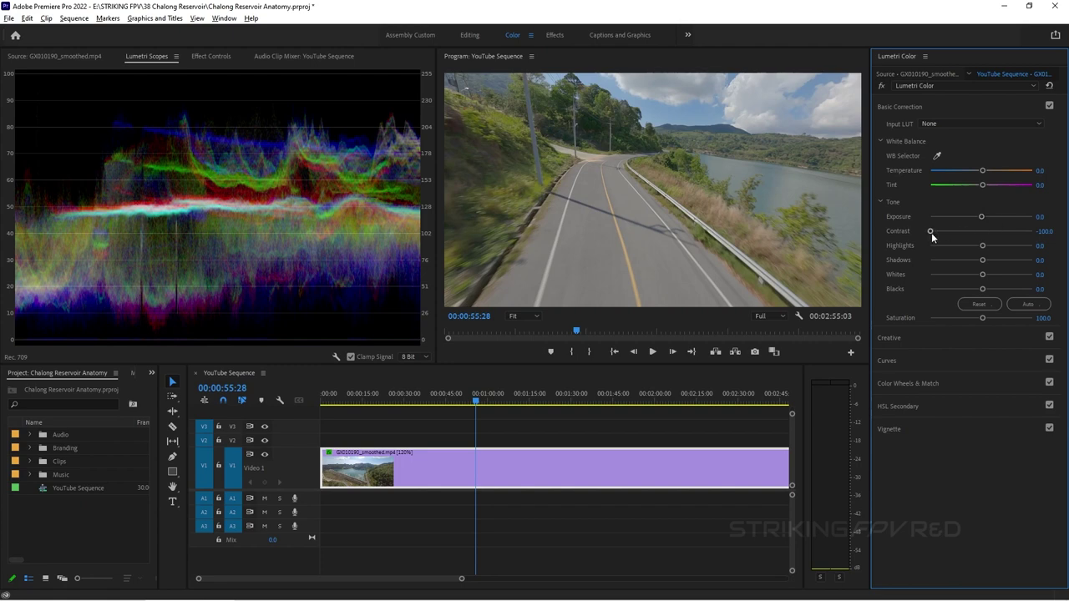
{"action": "left_click_drag", "start_coordinate": [981, 317], "coordinate": [963, 318]}
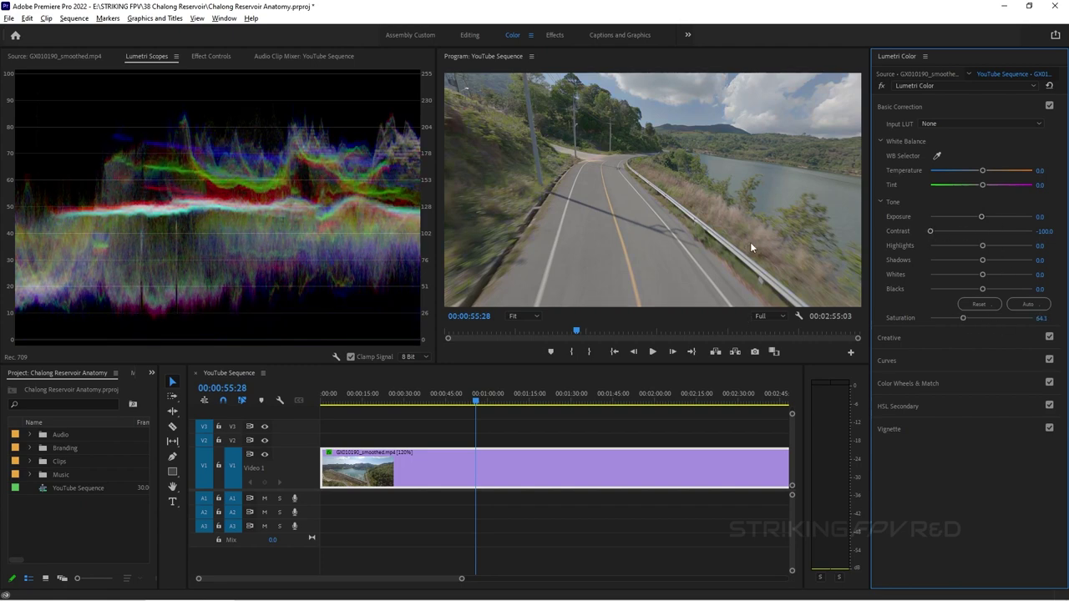
{"action": "double_click", "coordinate": [964, 318]}
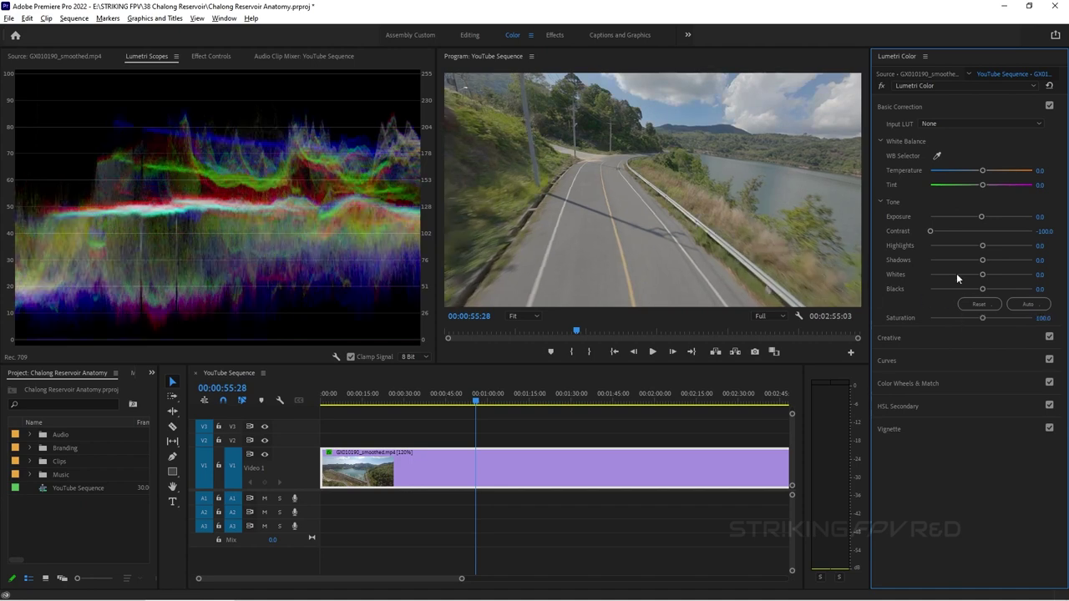
{"action": "double_click", "coordinate": [930, 231]}
Try small adjustments to Highlights, Shadows, Whites, Blacks and Saturation in Basic Correction, and reset each to its default
{"action": "left_click_drag", "start_coordinate": [983, 247], "coordinate": [981, 320]}
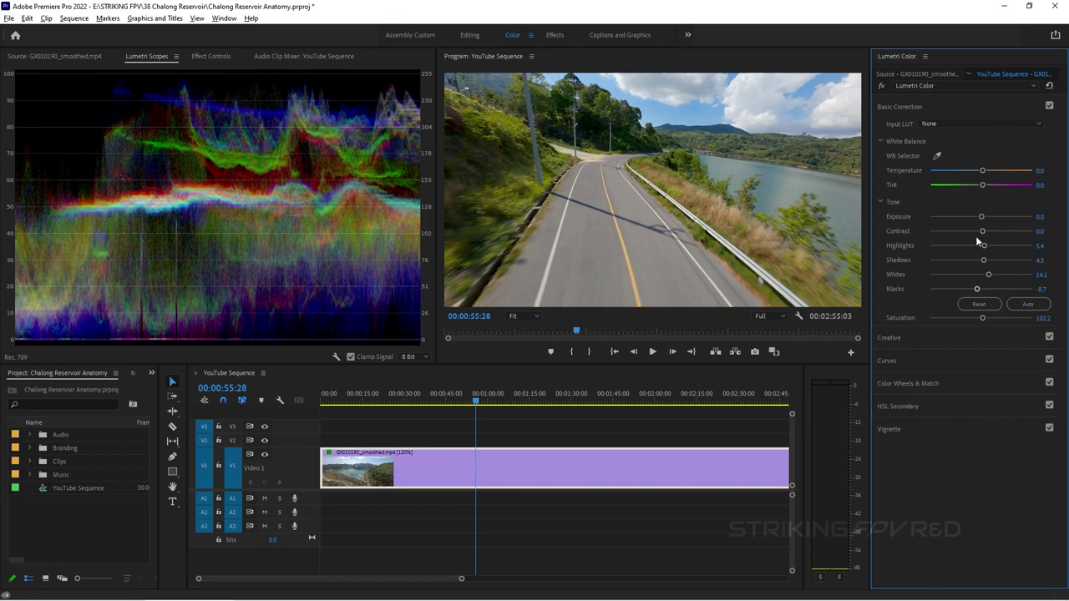
{"action": "double_click", "coordinate": [978, 288]}
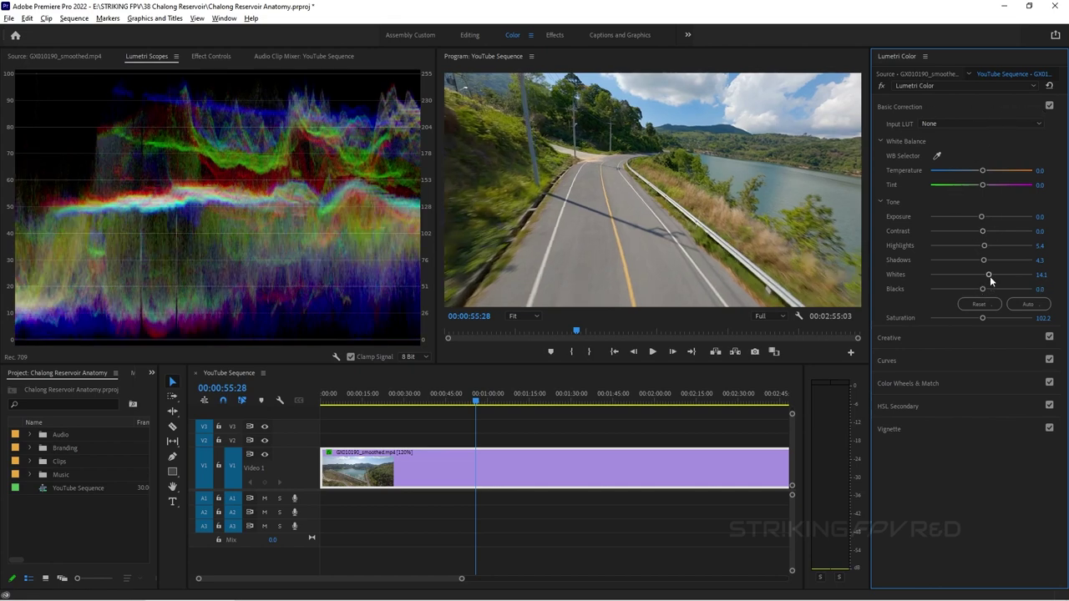
{"action": "double_click", "coordinate": [989, 275]}
{"action": "double_click", "coordinate": [985, 261]}
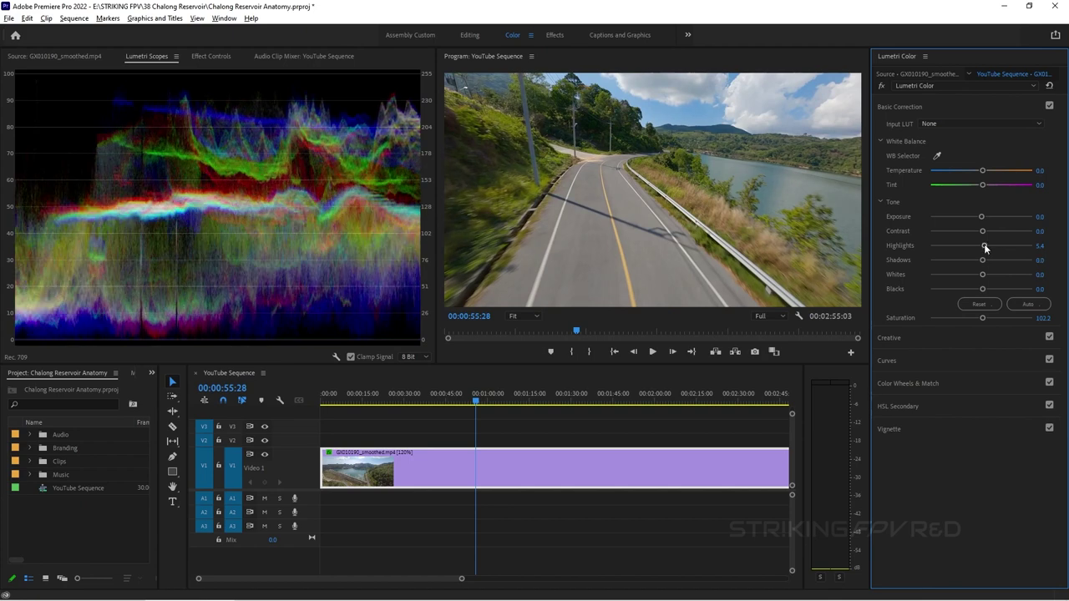
{"action": "left_click_drag", "start_coordinate": [984, 244], "coordinate": [985, 248]}
{"action": "double_click", "coordinate": [984, 319]}
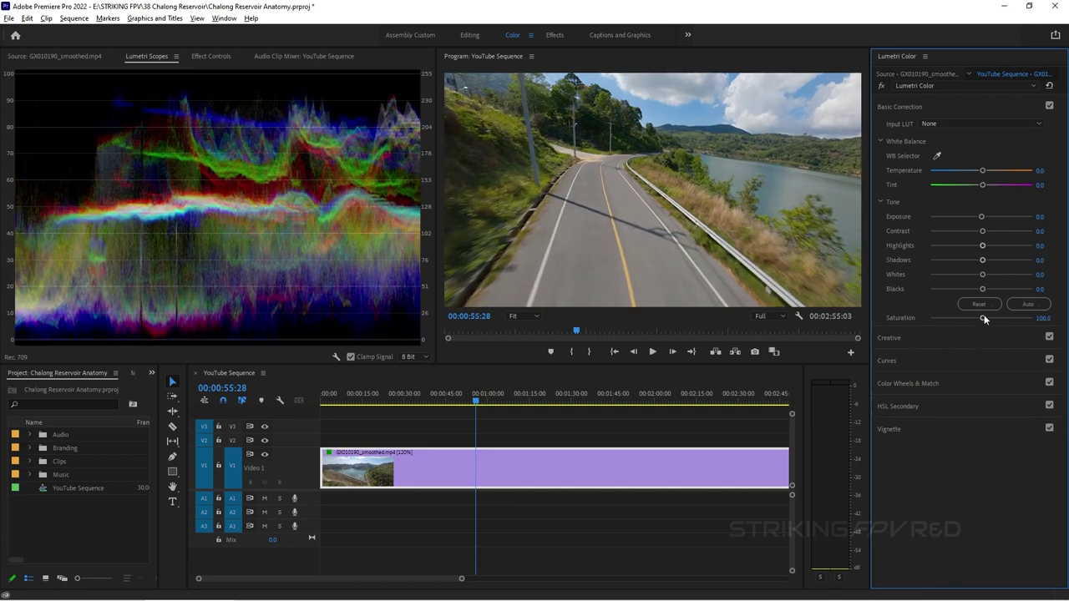
Load Cine 5.CUBE from the Premiere Pro LUTs folder as the Creative look of the V1 clip
{"action": "left_click", "coordinate": [939, 339]}
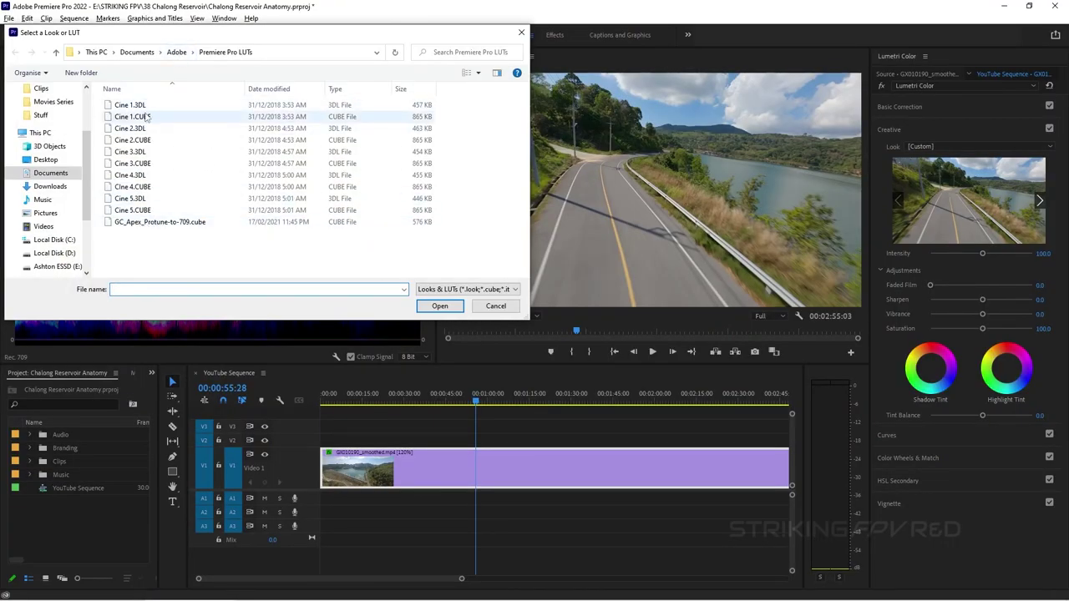
{"action": "left_click", "coordinate": [149, 200]}
{"action": "left_click", "coordinate": [151, 212]}
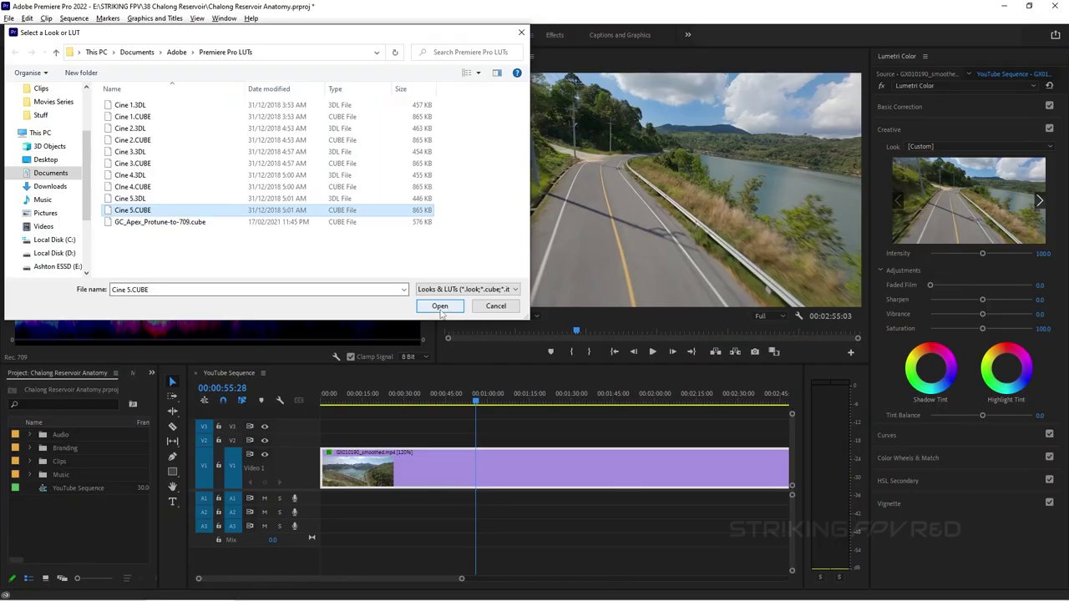
{"action": "left_click", "coordinate": [443, 305]}
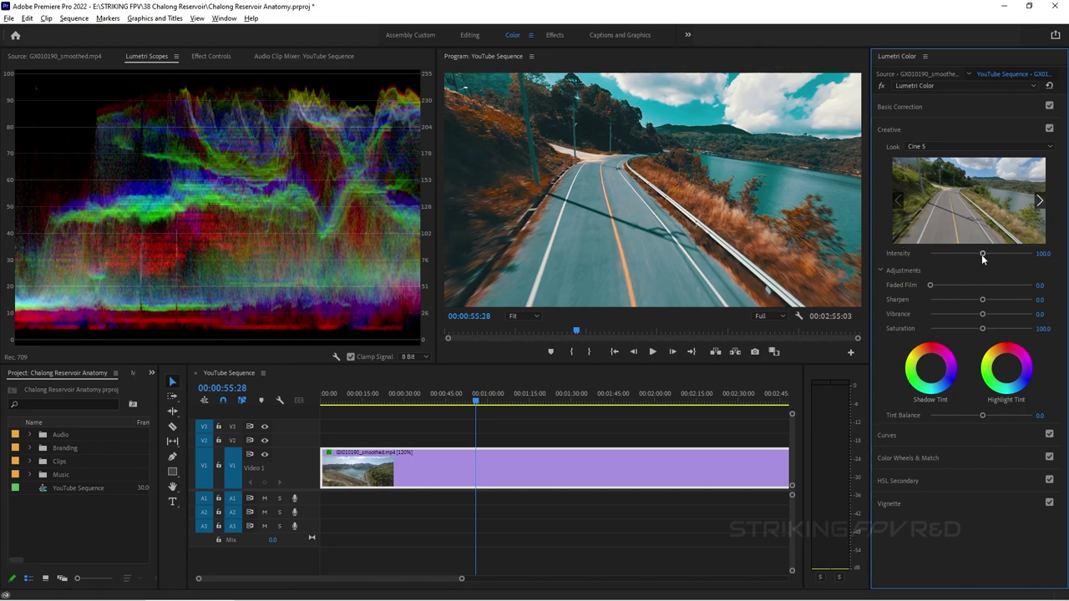
Lower the Cine 5 look's Intensity and set it to 45
{"action": "left_click_drag", "start_coordinate": [981, 254], "coordinate": [955, 256]}
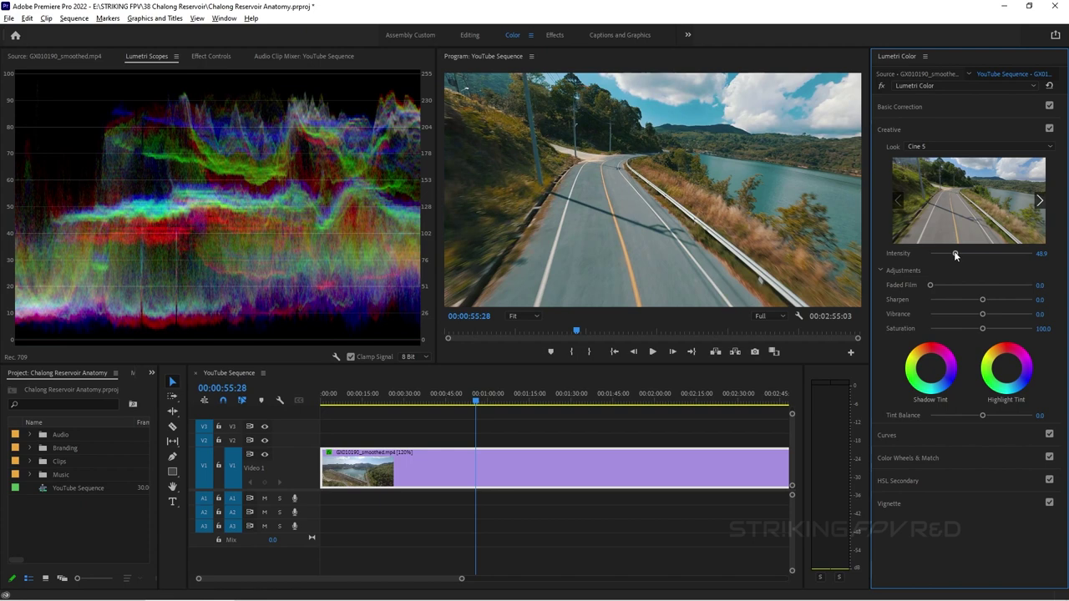
{"action": "left_click", "coordinate": [1047, 252]}
{"action": "type", "text": "45"}
{"action": "key", "text": "Return"}
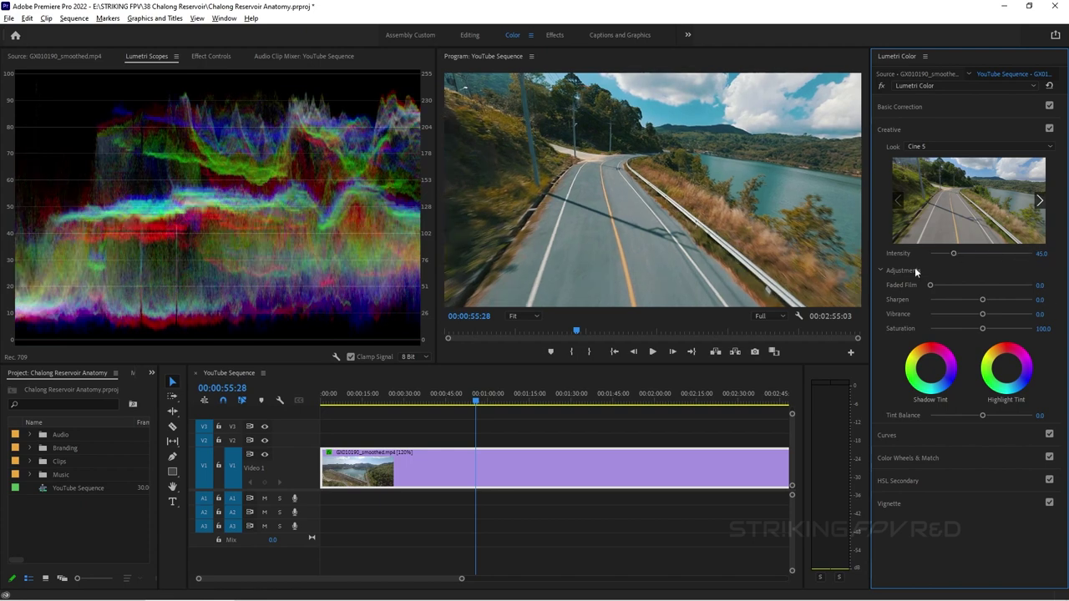
{"action": "left_click", "coordinate": [715, 222]}
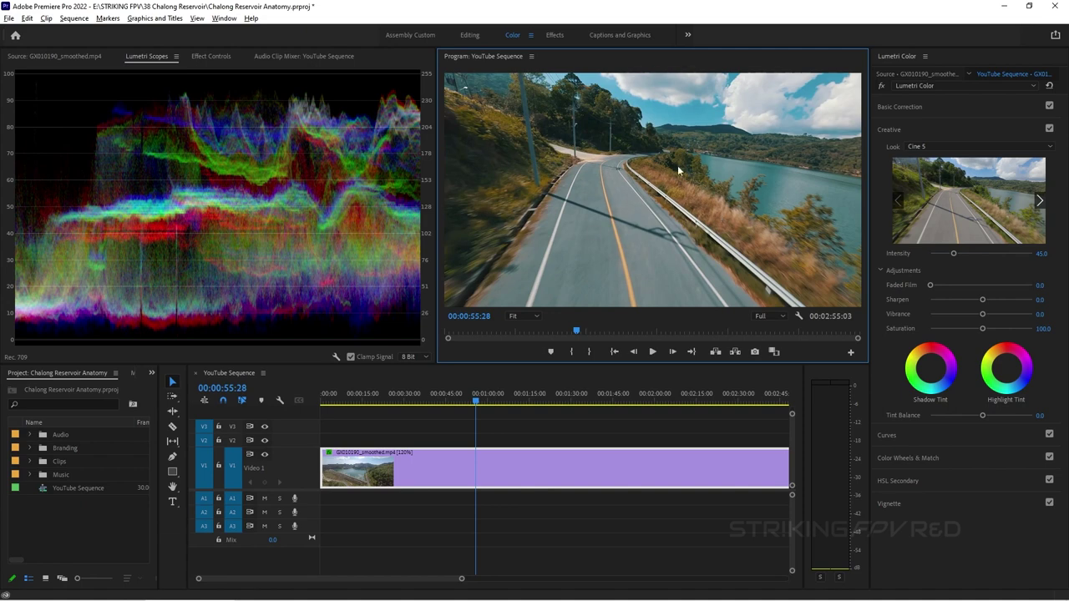
Turn the Creative adjustments off and on several times to compare the frame with and without the Cine 5 look
{"action": "left_click", "coordinate": [1050, 129]}
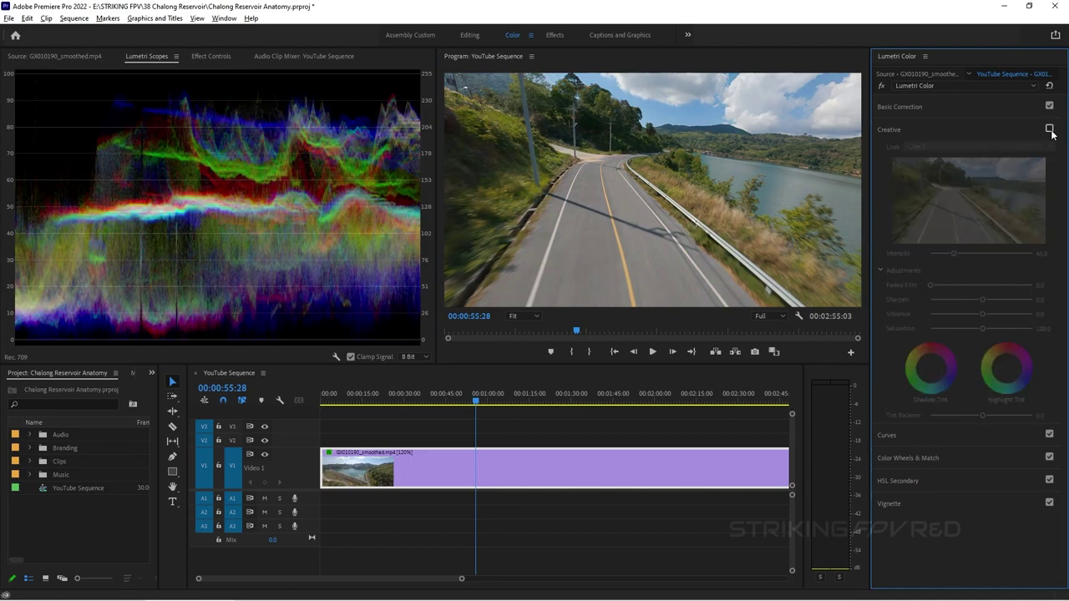
{"action": "left_click", "coordinate": [1049, 129]}
{"action": "left_click", "coordinate": [1050, 130]}
{"action": "left_click", "coordinate": [1049, 129]}
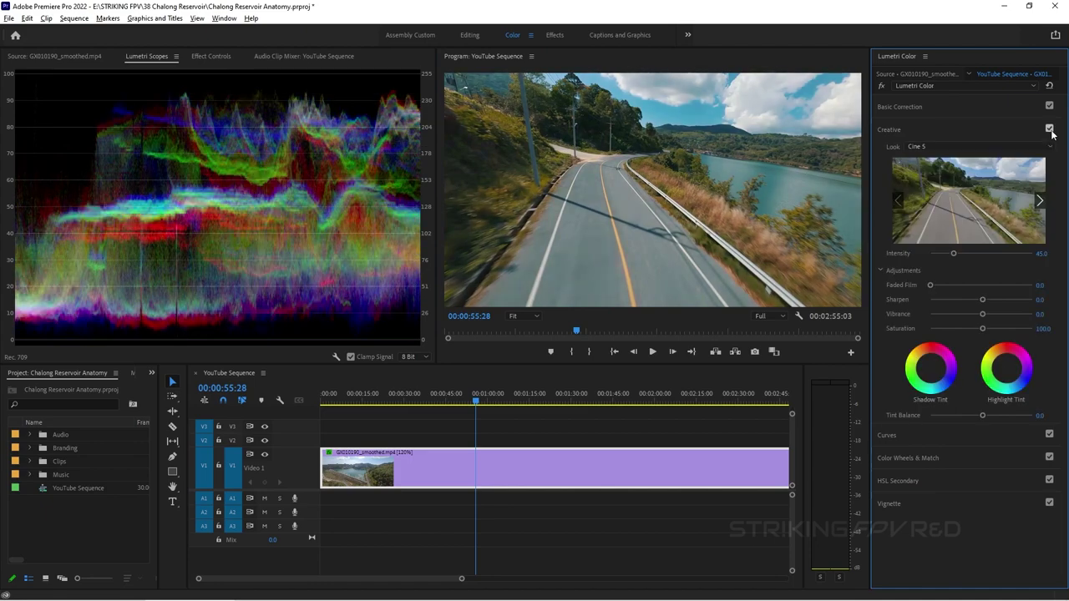
{"action": "left_click", "coordinate": [1050, 129]}
{"action": "left_click", "coordinate": [1049, 130]}
Test the Cine 5 look's Intensity at 200 and set it to 50
{"action": "left_click", "coordinate": [1034, 259]}
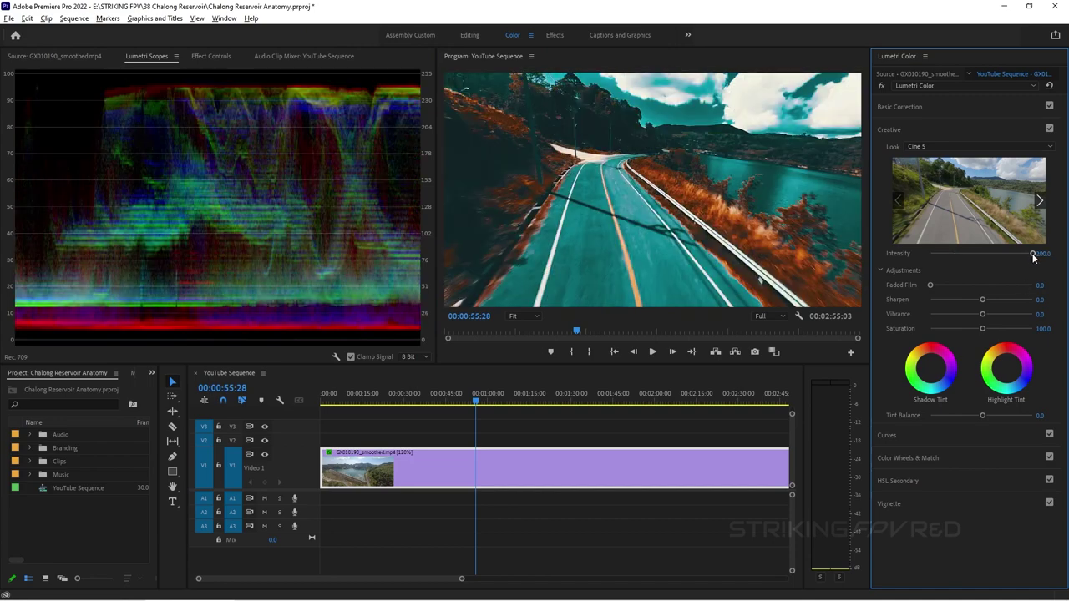
{"action": "left_click", "coordinate": [1045, 253]}
{"action": "type", "text": "50"}
{"action": "key", "text": "Return"}
Set the Basic Correction Saturation to 120 and refine it to 125
{"action": "left_click", "coordinate": [939, 106]}
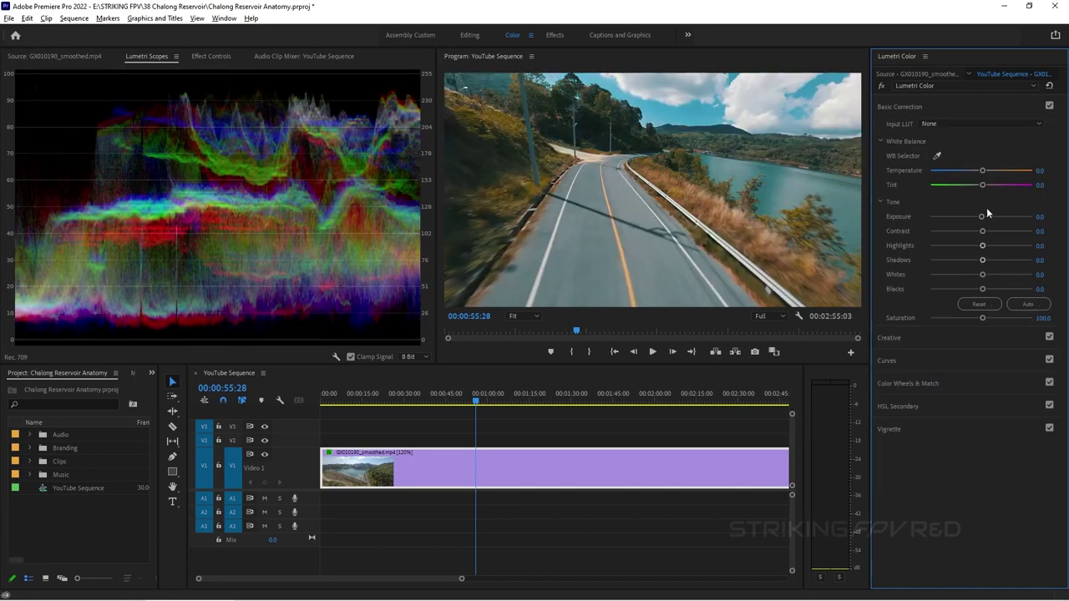
{"action": "left_click", "coordinate": [1038, 319]}
{"action": "type", "text": "120"}
{"action": "key", "text": "Return"}
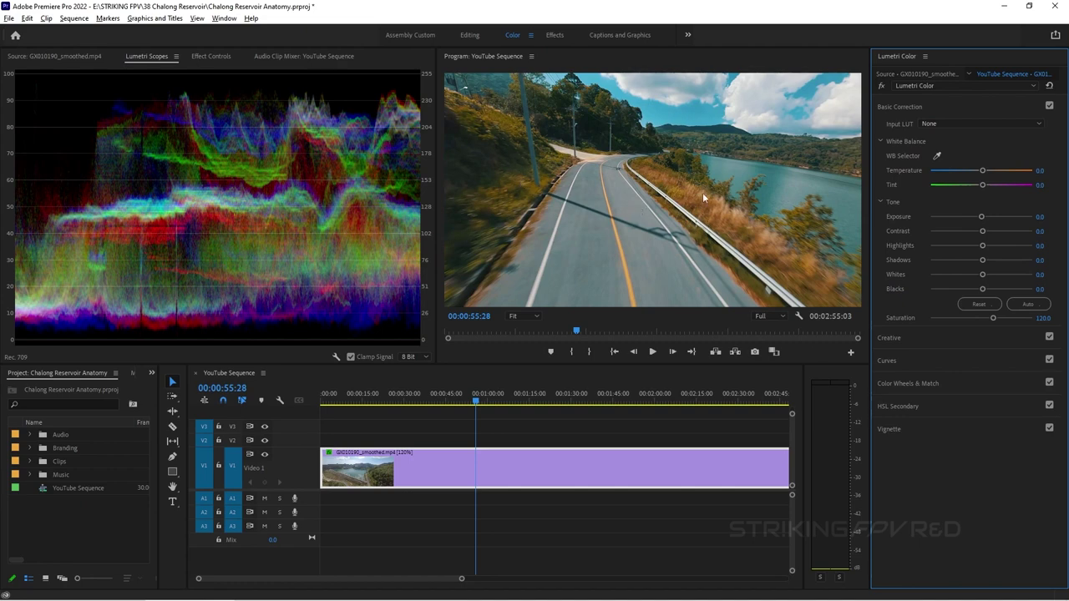
{"action": "left_click", "coordinate": [1046, 316]}
{"action": "type", "text": "125"}
{"action": "key", "text": "Return"}
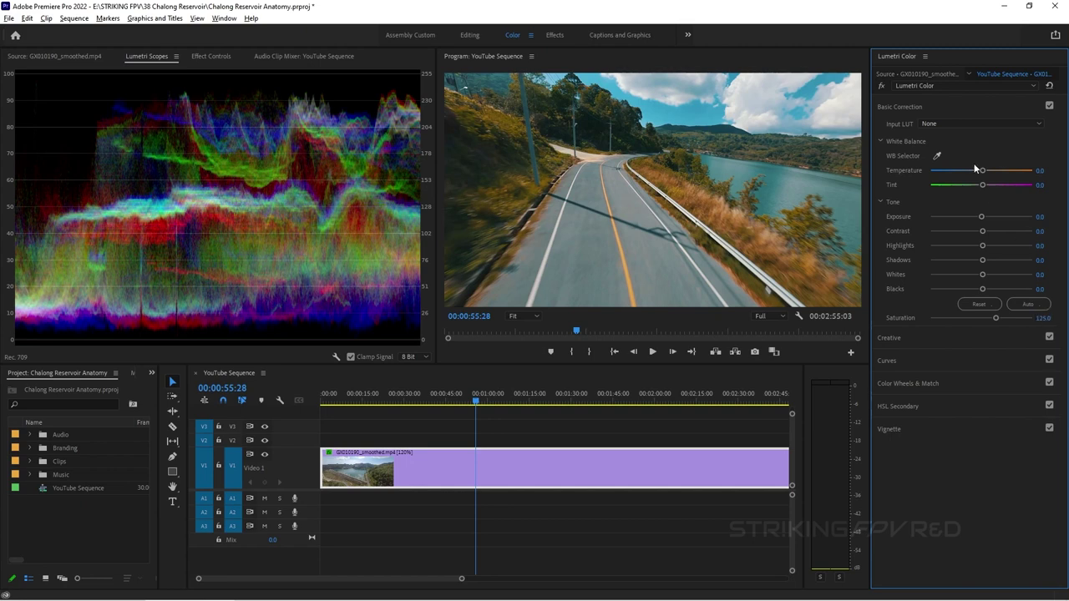
Warm the white balance by setting the Temperature to about 7.6 and the Tint to about 2.2
{"action": "left_click_drag", "start_coordinate": [982, 172], "coordinate": [985, 172]}
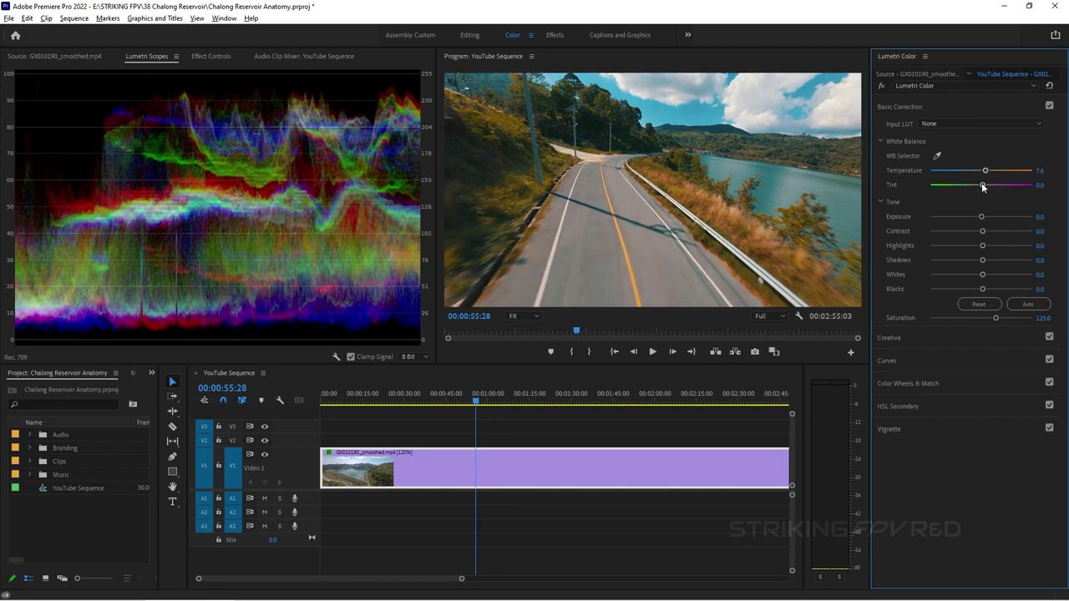
{"action": "left_click_drag", "start_coordinate": [982, 186], "coordinate": [983, 185]}
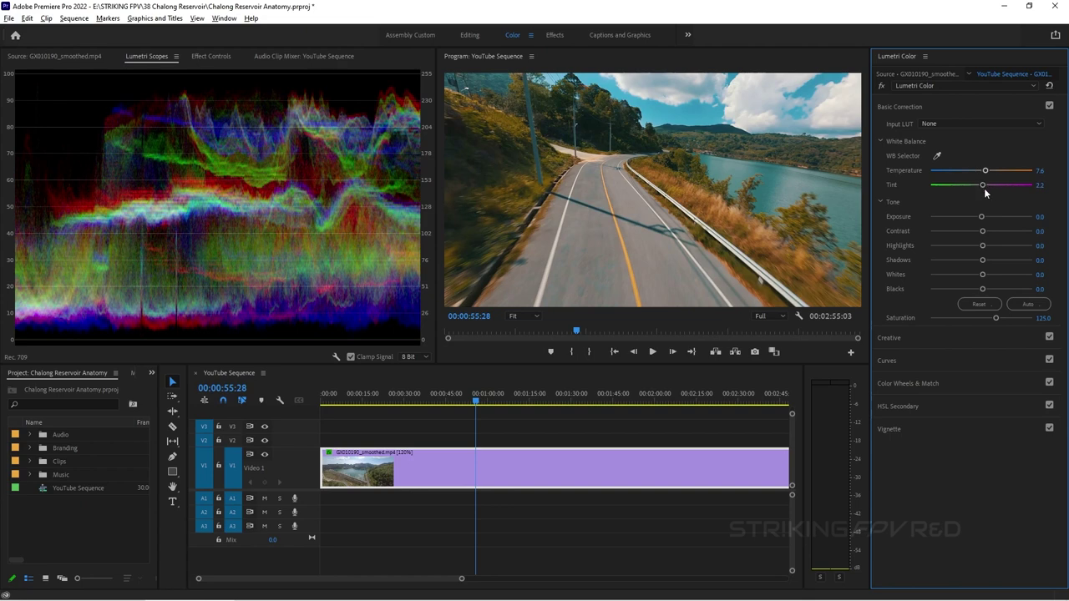
{"action": "left_click", "coordinate": [749, 173]}
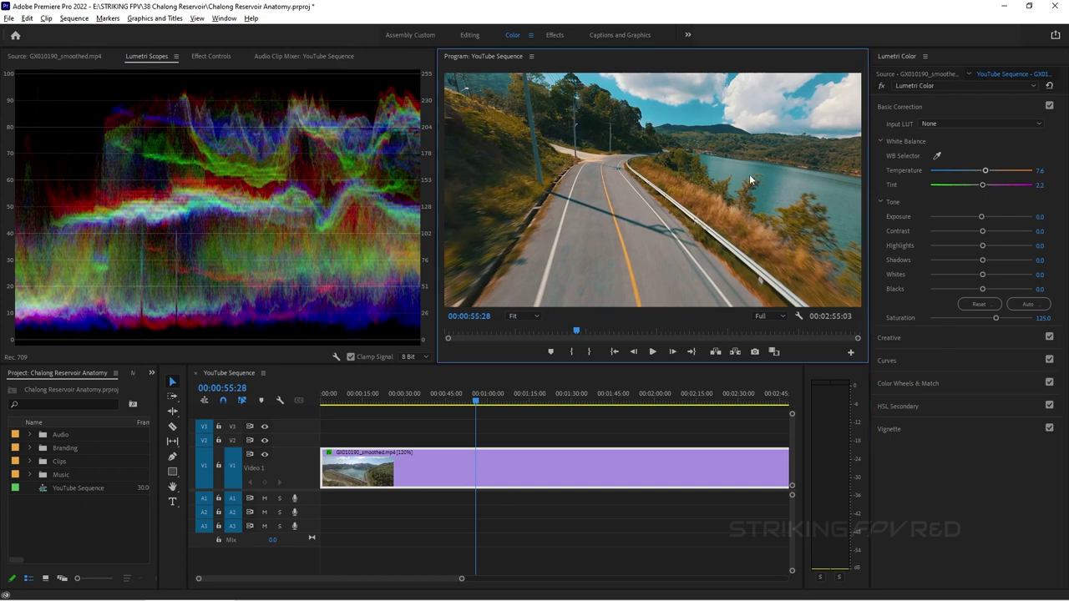
Switch to the Assembly Custom workspace, clear the effects search and expand the Presets folder
{"action": "left_click", "coordinate": [420, 36]}
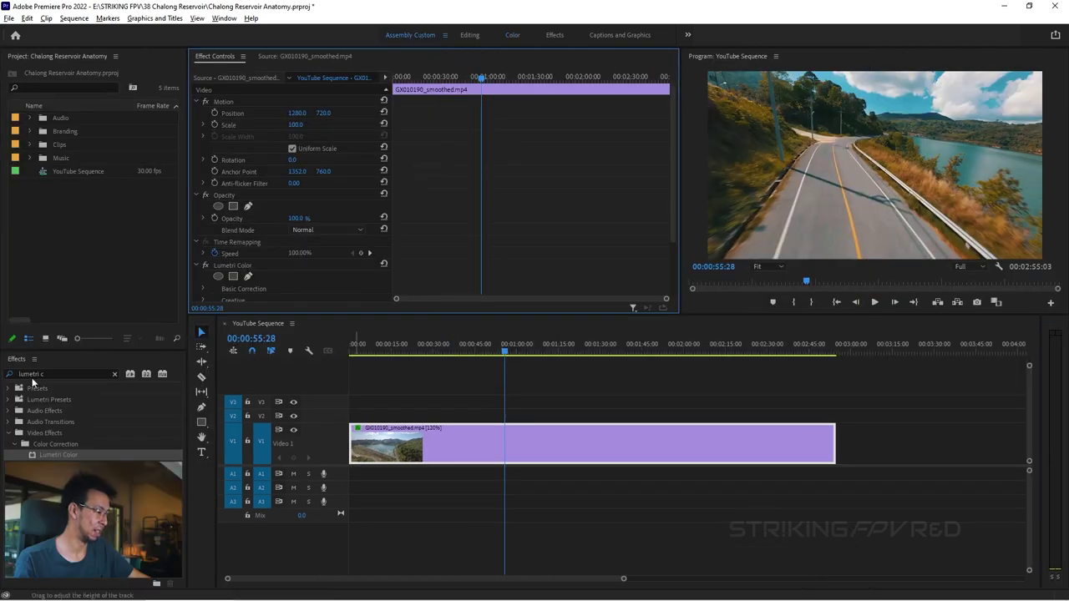
{"action": "left_click", "coordinate": [72, 374]}
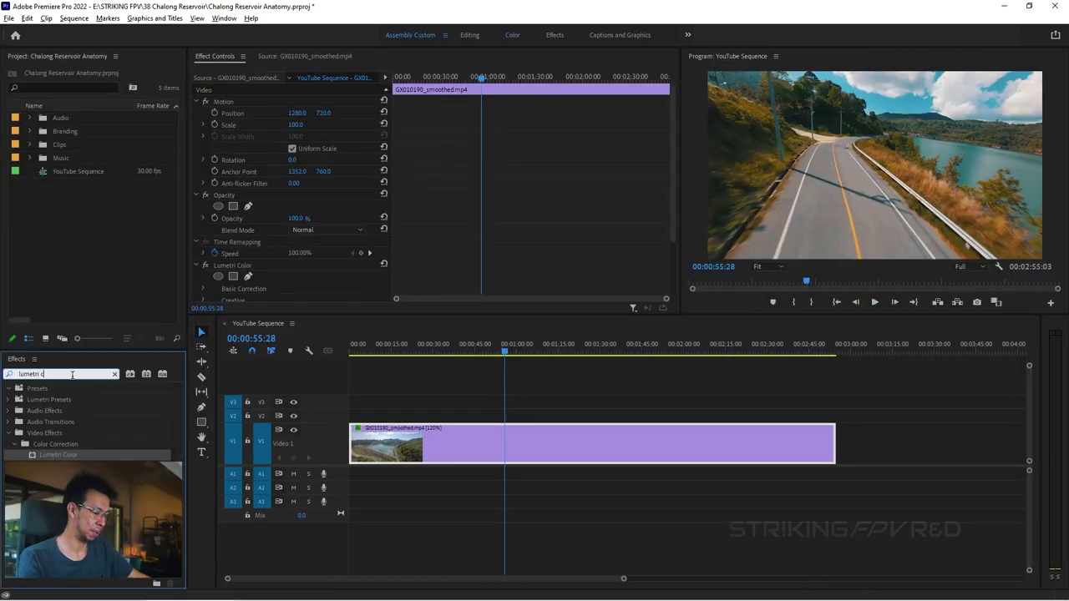
{"action": "key", "text": "BackSpace"}
{"action": "key", "text": "BackSpace"}
{"action": "key", "text": "BackSpace"}
{"action": "key", "text": "BackSpace"}
{"action": "key", "text": "BackSpace"}
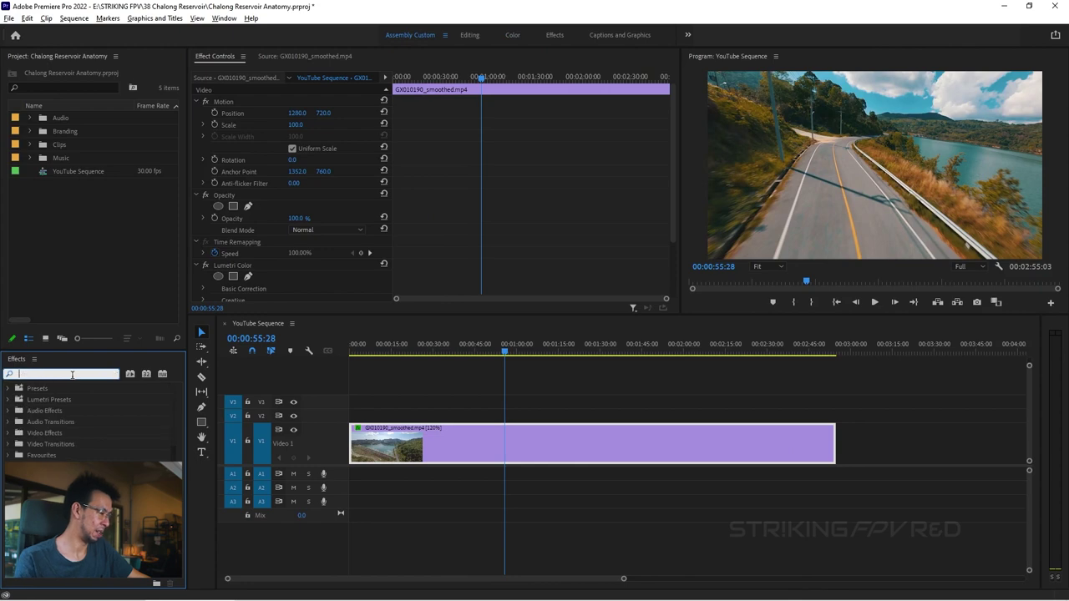
{"action": "left_click", "coordinate": [10, 389]}
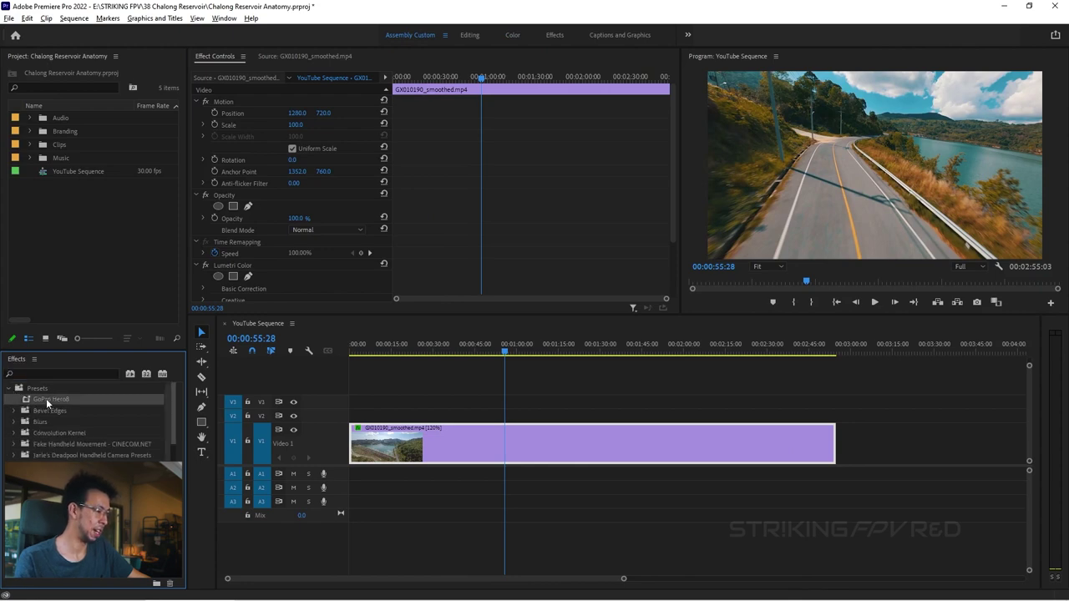
Delete the clip's existing Lumetri Color effect and apply the GoPro Hero8 preset to the clip instead
{"action": "left_click", "coordinate": [891, 205]}
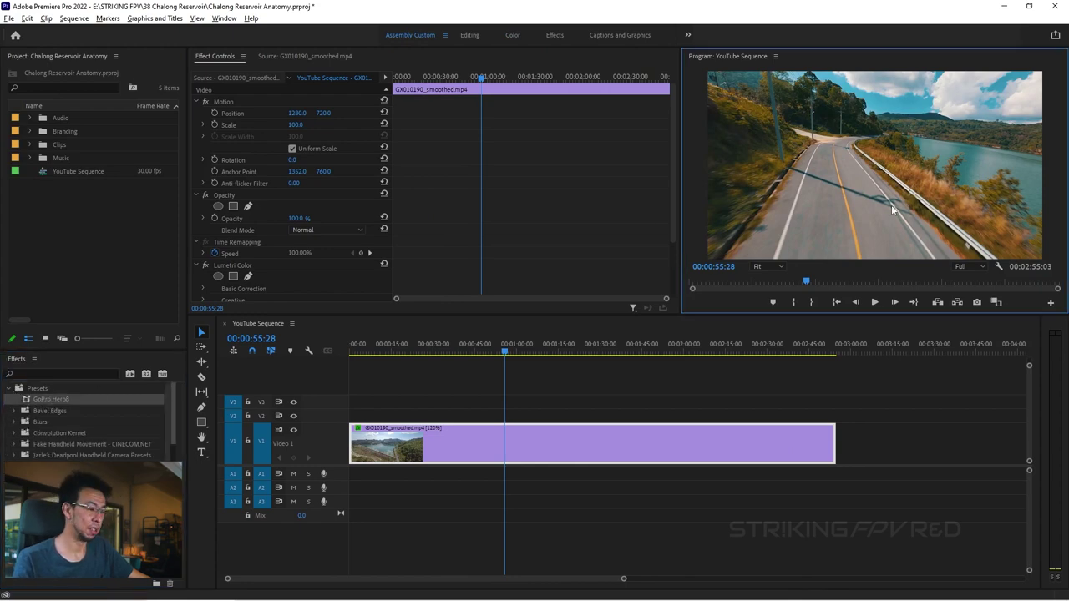
{"action": "left_click", "coordinate": [249, 264]}
{"action": "key", "text": "Delete"}
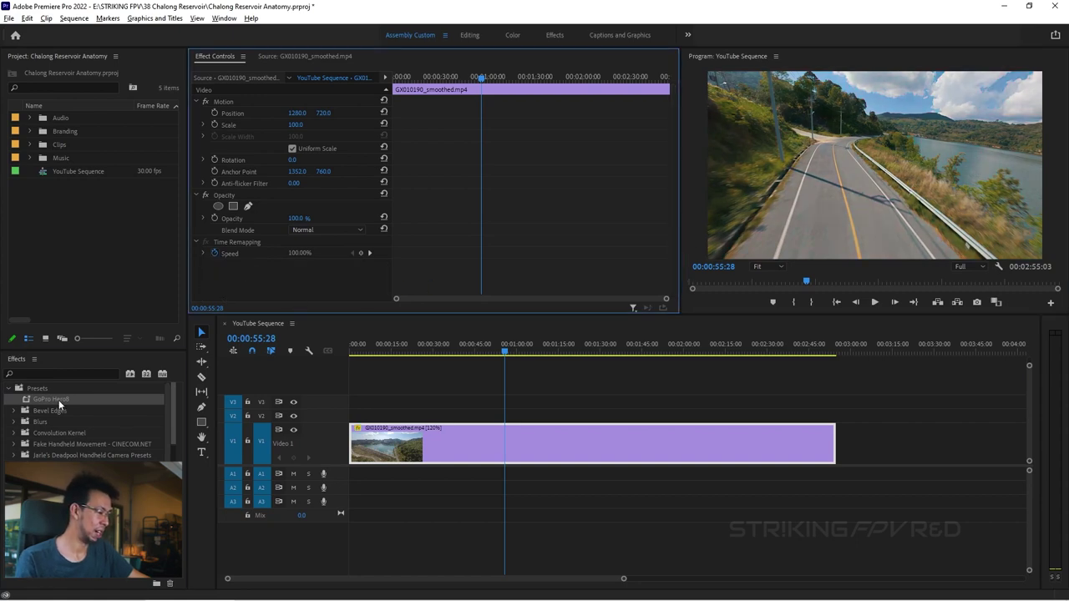
{"action": "left_click_drag", "start_coordinate": [58, 400], "coordinate": [428, 449]}
{"action": "left_click", "coordinate": [278, 264]}
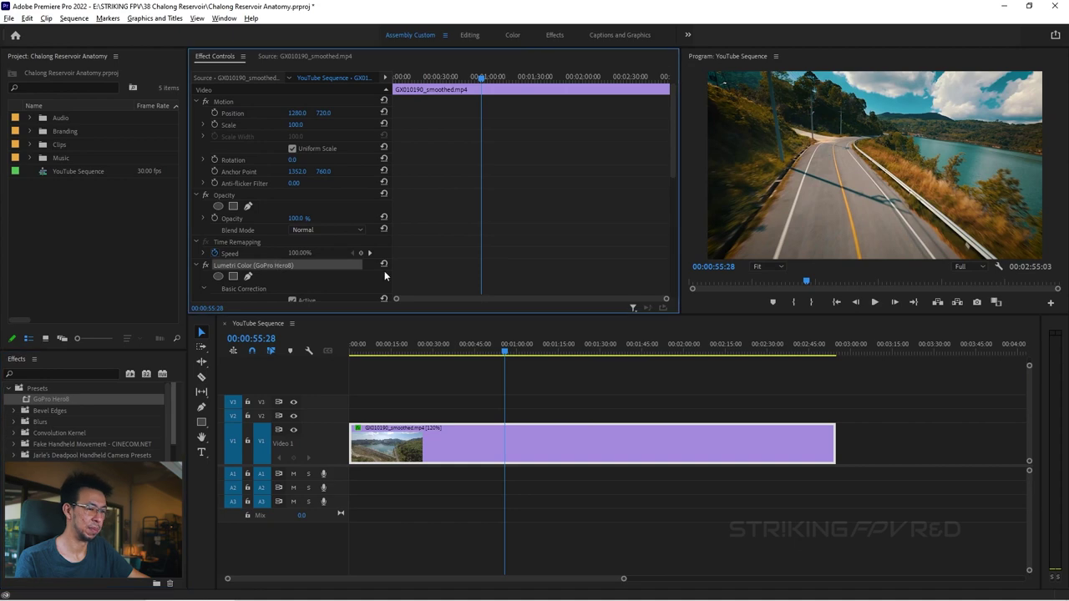
Play the sequence from 00:00:55:28 for about ten seconds to review the footage graded with the preset
{"action": "left_click", "coordinate": [918, 147]}
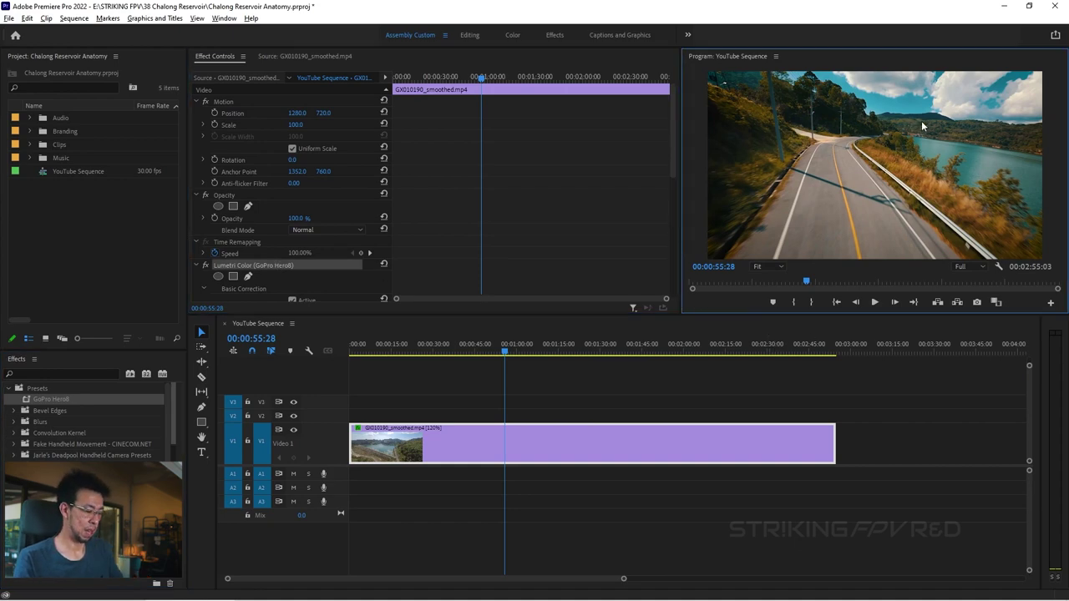
{"action": "key", "text": "space"}
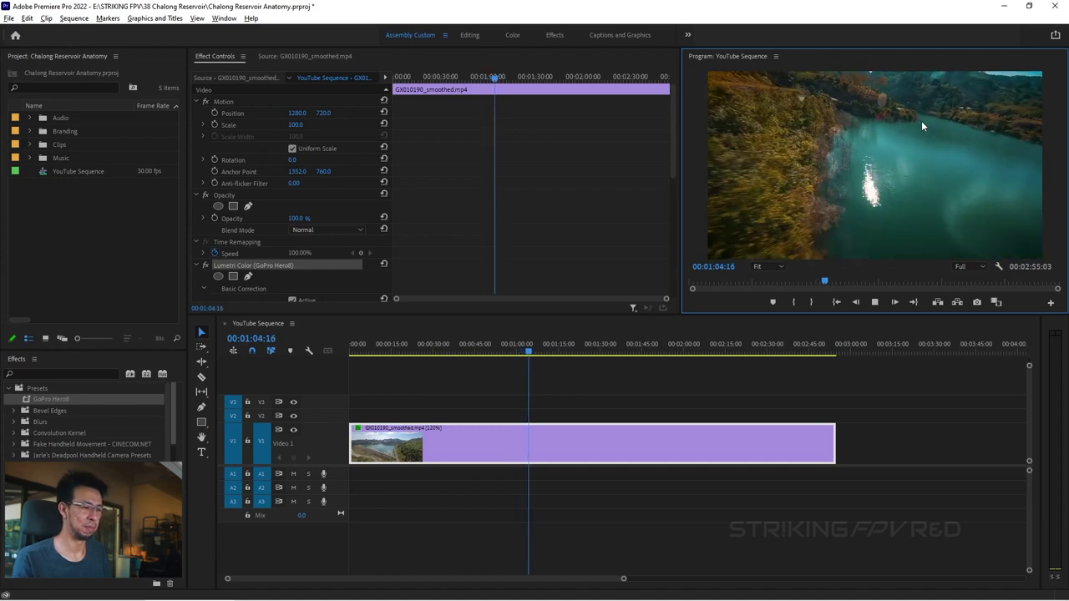
{"action": "key", "text": "space"}
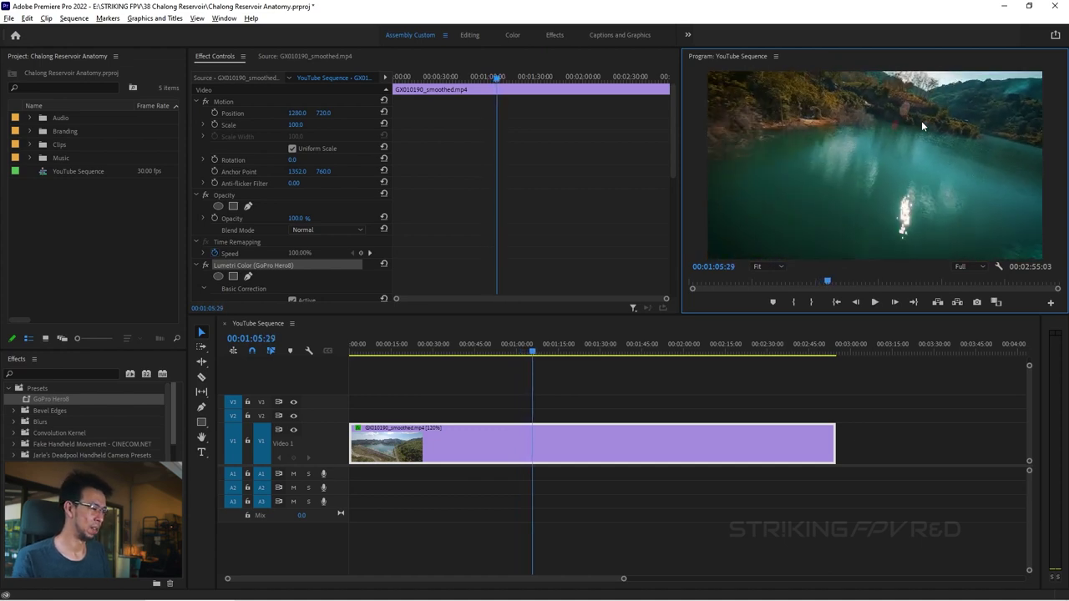
Save the project
{"action": "key", "text": "ctrl+s"}
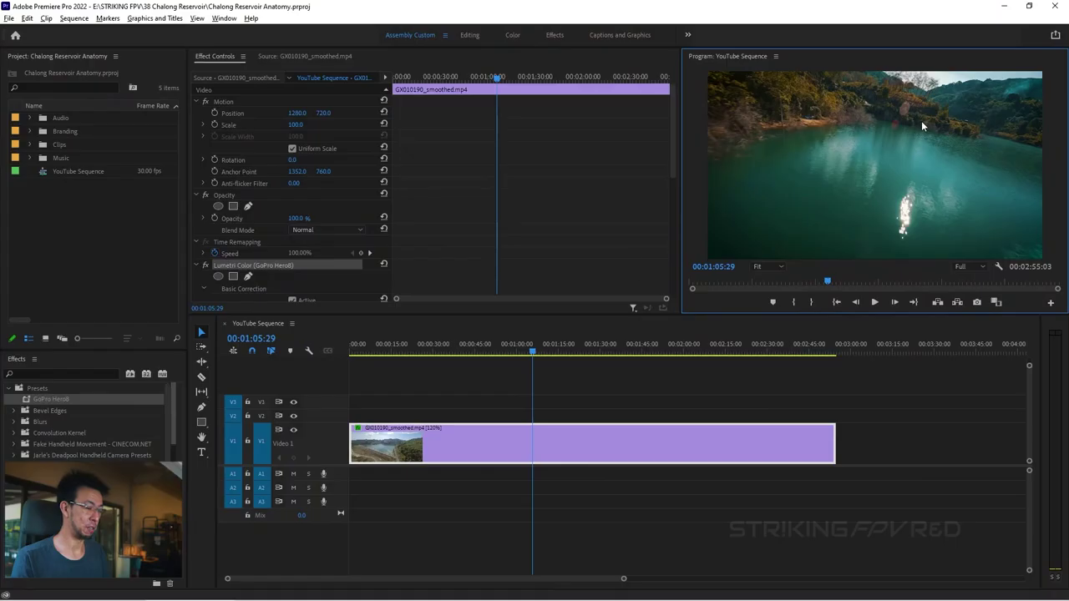
{"action": "key", "text": "ctrl+s"}
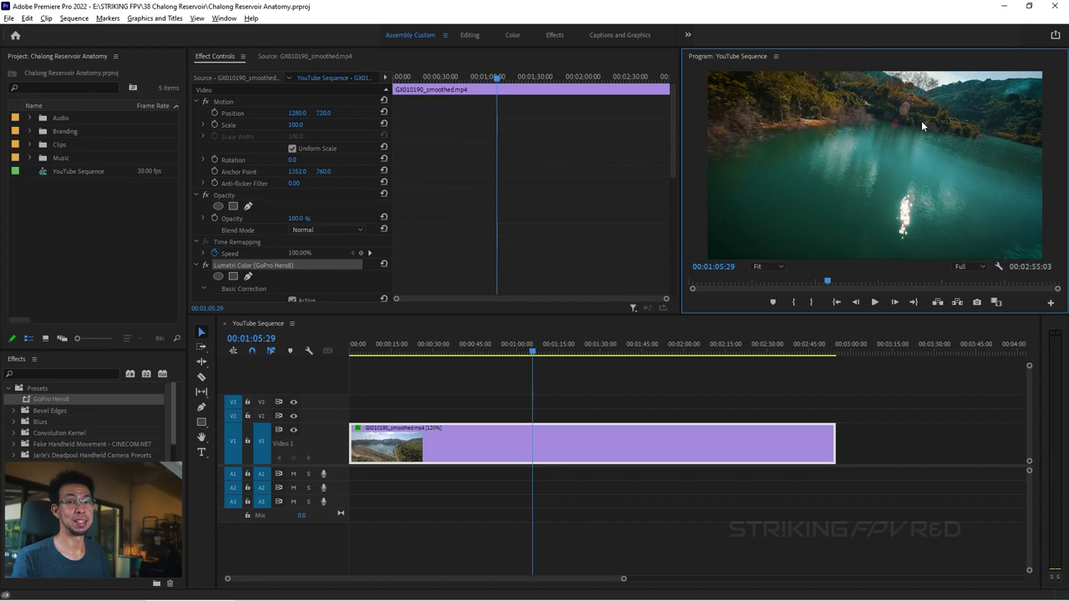
{"action": "key", "text": "ctrl+s"}
{"action": "key", "text": "ctrl+s"}
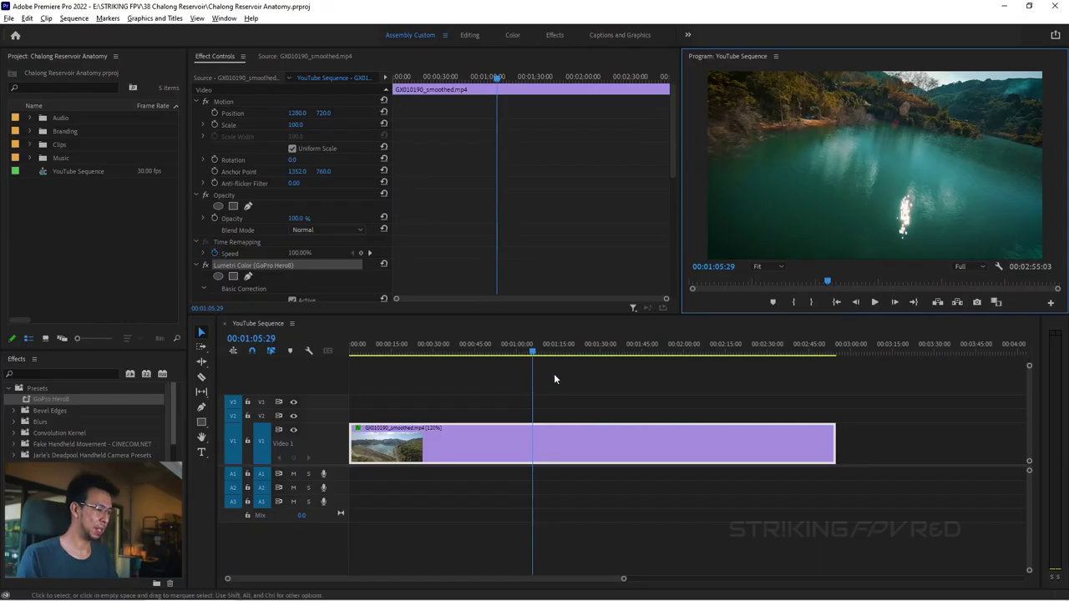
Move the playhead to the end of the first clip in the sequence, at 00:02:55:03
{"action": "left_click", "coordinate": [542, 402]}
{"action": "key", "text": "minus"}
{"action": "key", "text": "minus"}
{"action": "left_click_drag", "start_coordinate": [555, 342], "coordinate": [573, 342]}
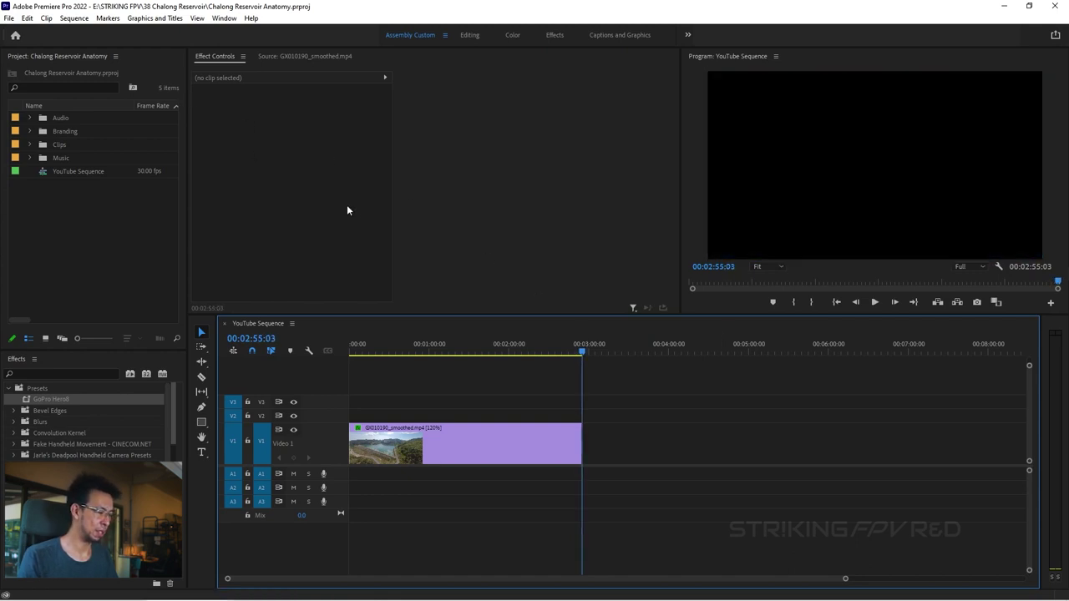
Open GX010191_smoothed.mp4 from the Clips bin in the enlarged Source monitor and mark the In point at 16:04:57:48
{"action": "left_click", "coordinate": [31, 145]}
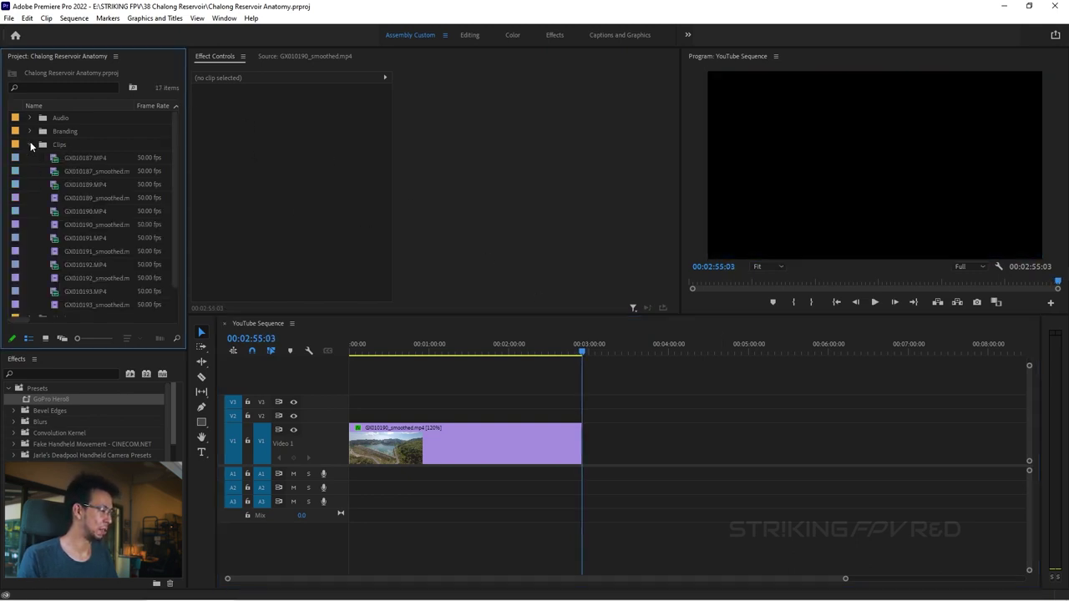
{"action": "double_click", "coordinate": [98, 251]}
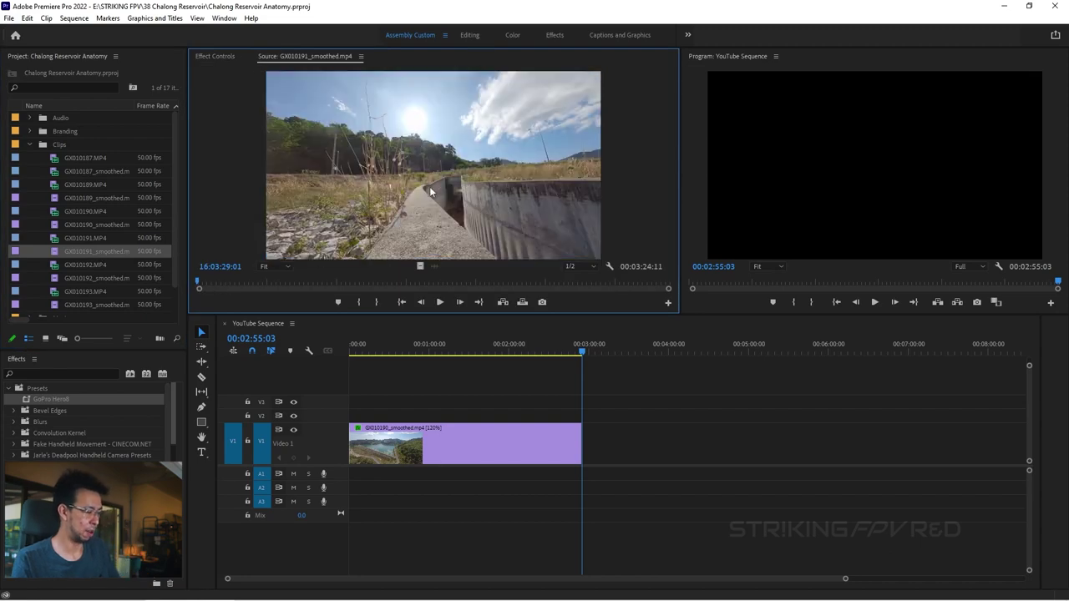
{"action": "key", "text": "grave"}
{"action": "key", "text": "space"}
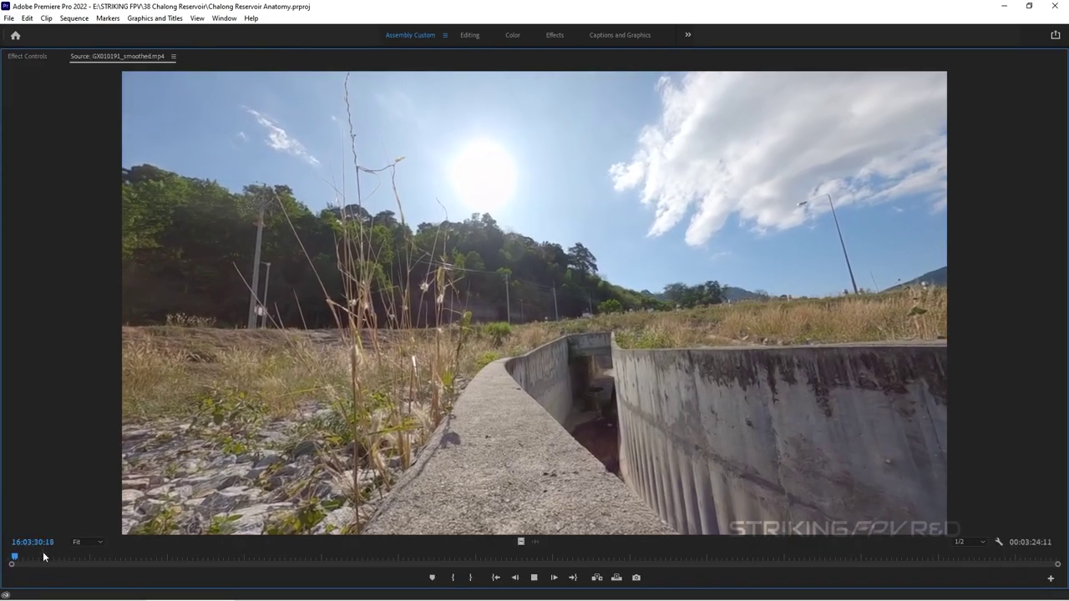
{"action": "left_click_drag", "start_coordinate": [44, 558], "coordinate": [457, 599]}
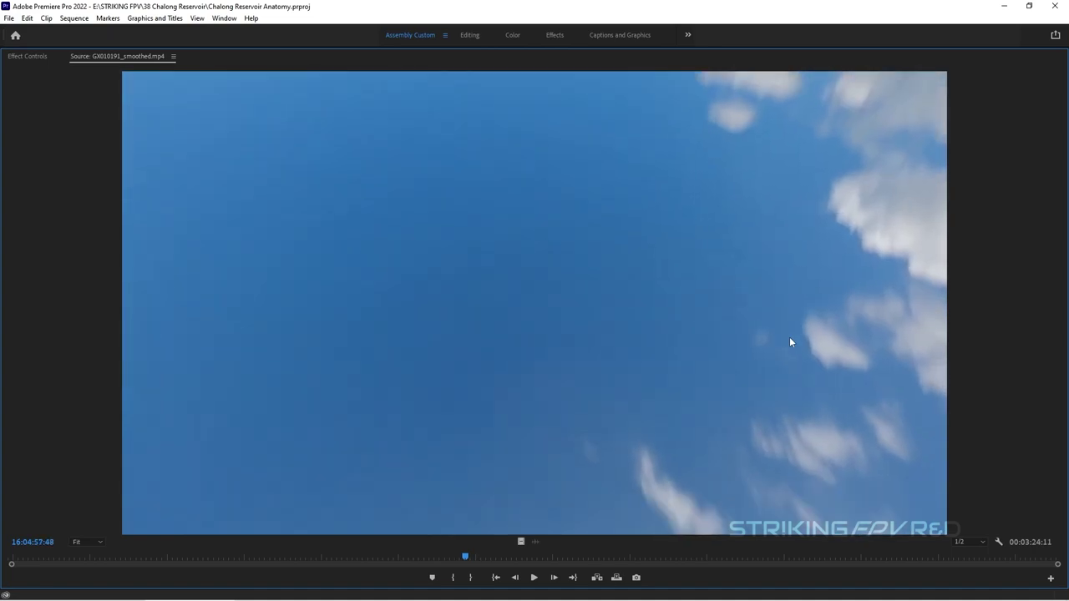
{"action": "right_click", "coordinate": [601, 245]}
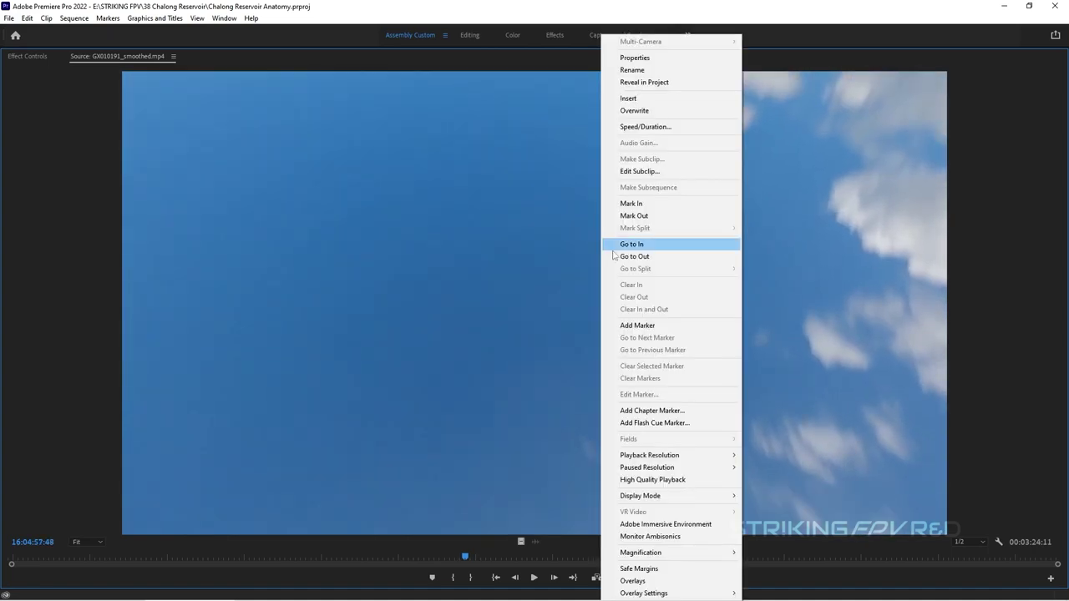
{"action": "left_click", "coordinate": [636, 209]}
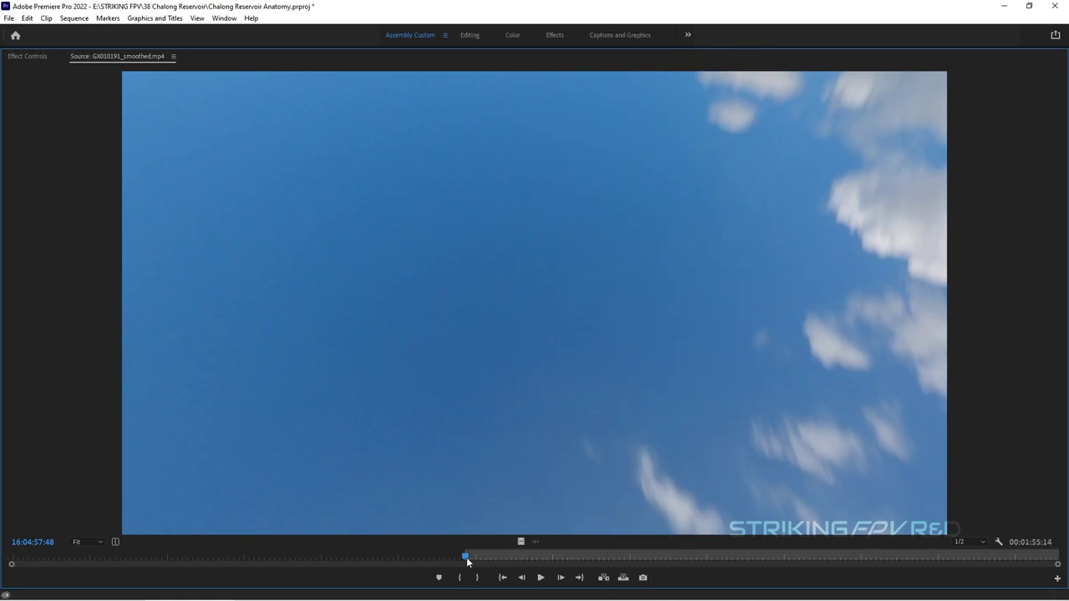
Mark the Out point of GX010191_smoothed.mp4 at 16:05:53:18 and restore the Source monitor to normal size
{"action": "left_click_drag", "start_coordinate": [466, 557], "coordinate": [813, 555]}
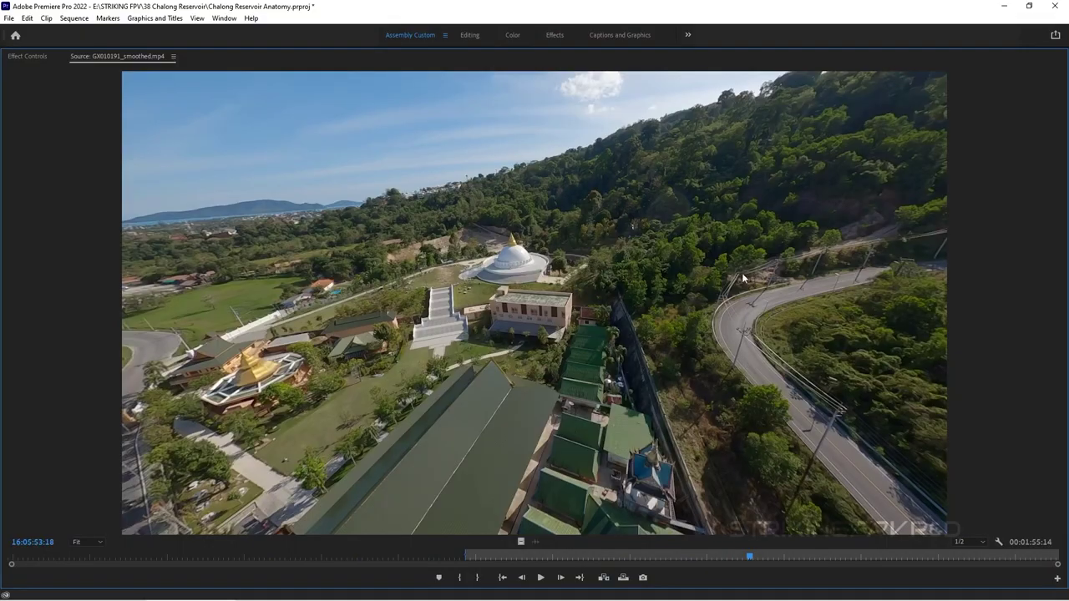
{"action": "right_click", "coordinate": [742, 273]}
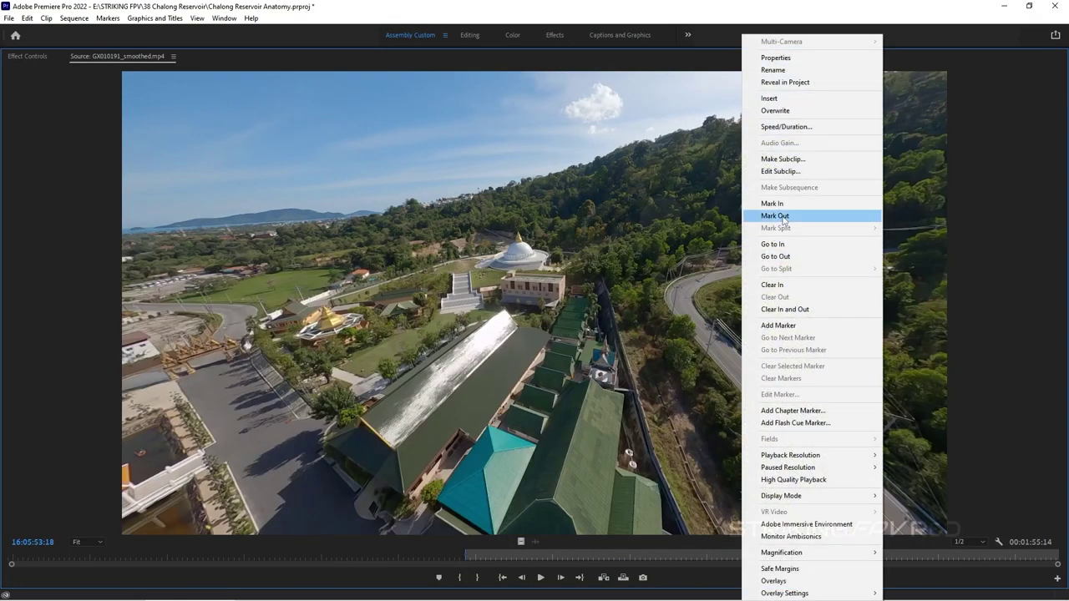
{"action": "left_click", "coordinate": [756, 214]}
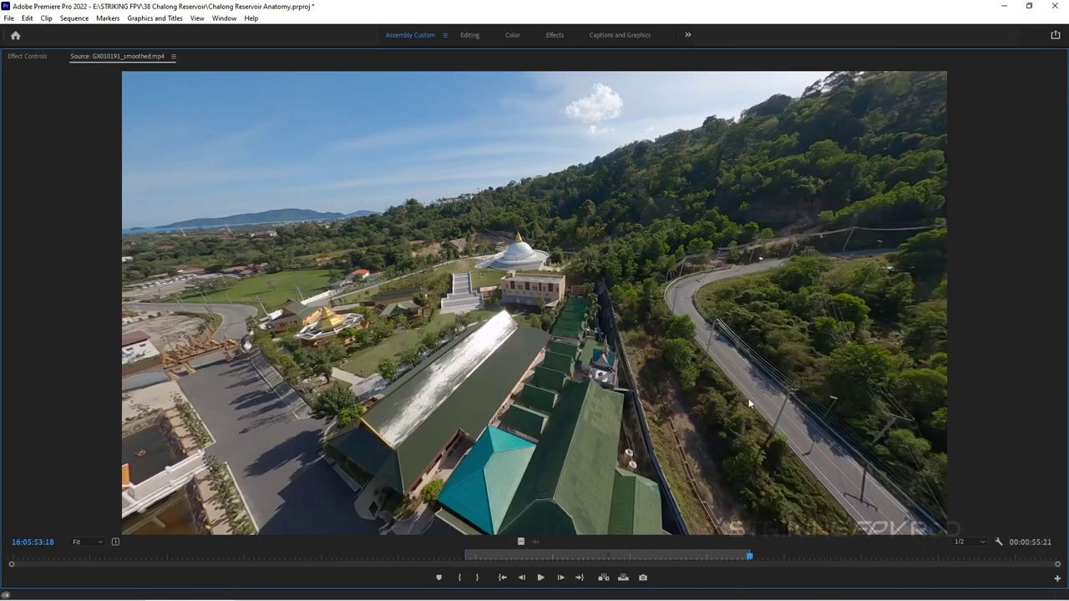
{"action": "key", "text": "grave"}
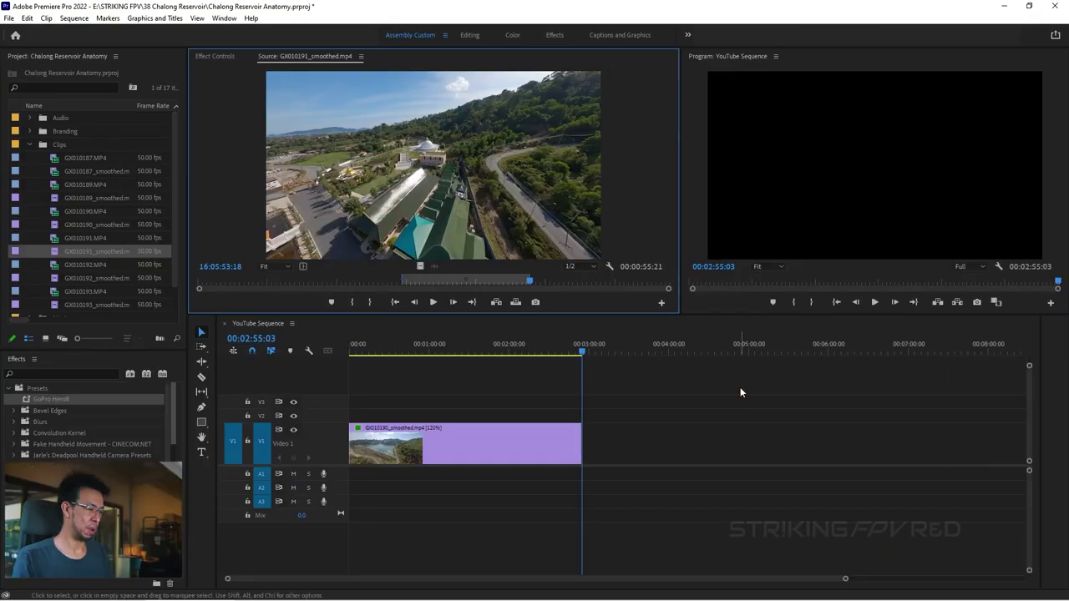
Maximize and restore the Source, Program, timeline, Project and Effects panels in turn
{"action": "key", "text": "grave"}
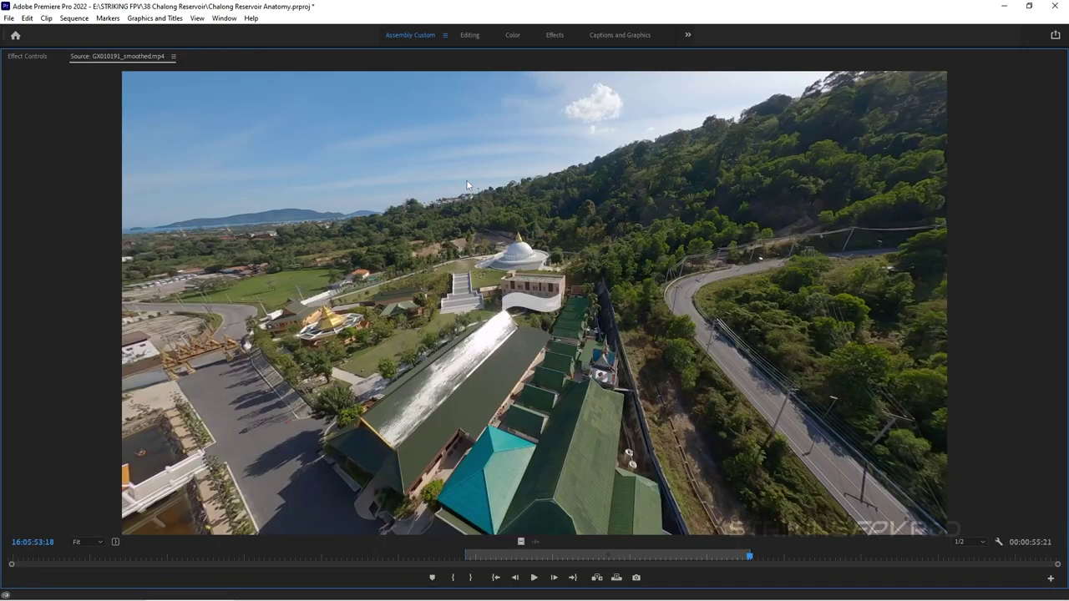
{"action": "key", "text": "grave"}
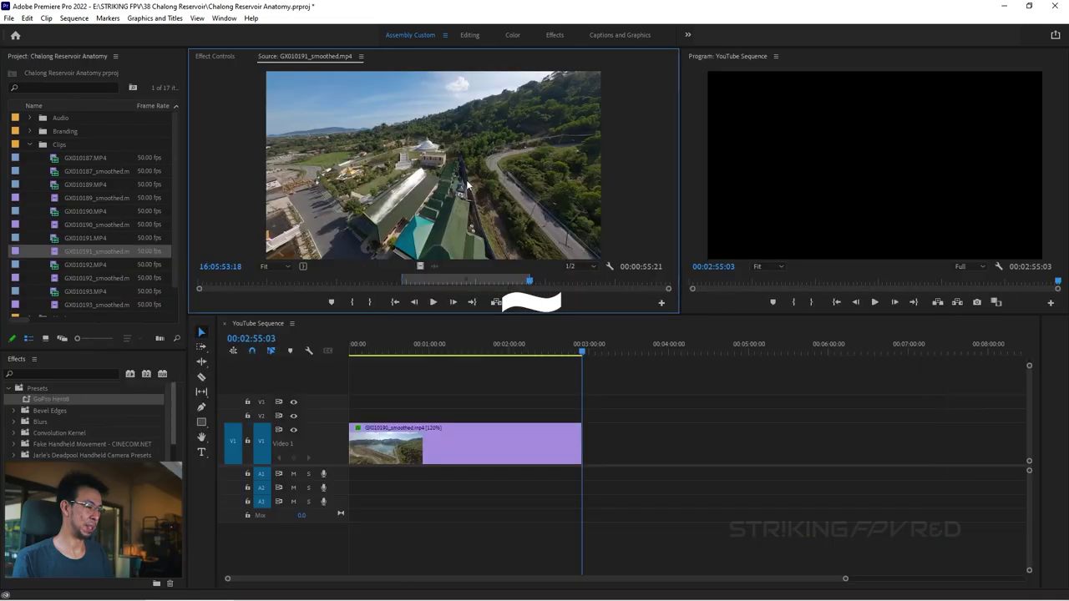
{"action": "key", "text": "grave"}
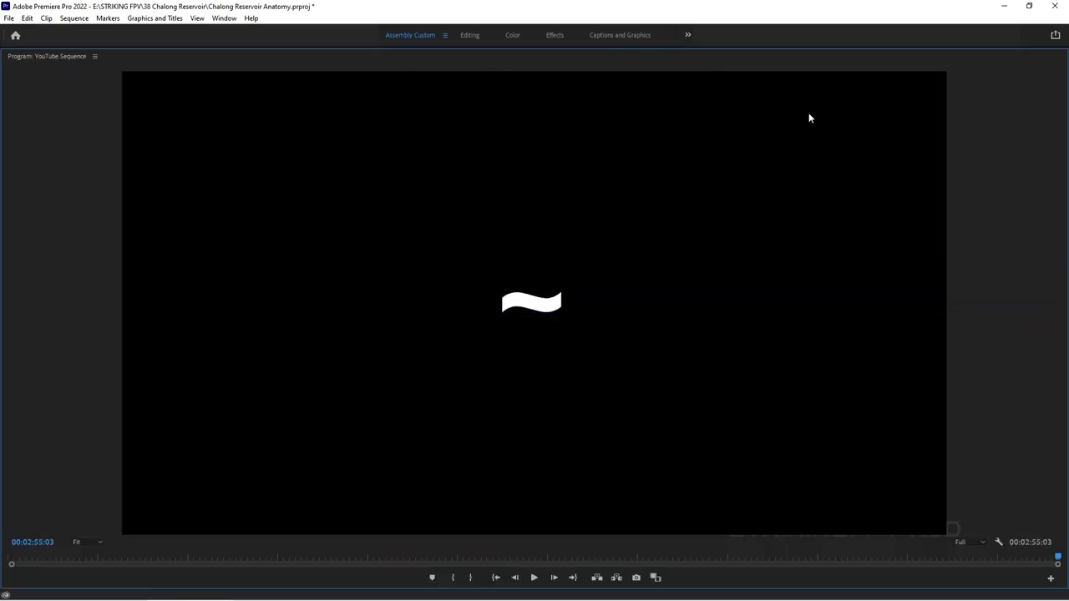
{"action": "key", "text": "grave"}
{"action": "key", "text": "grave"}
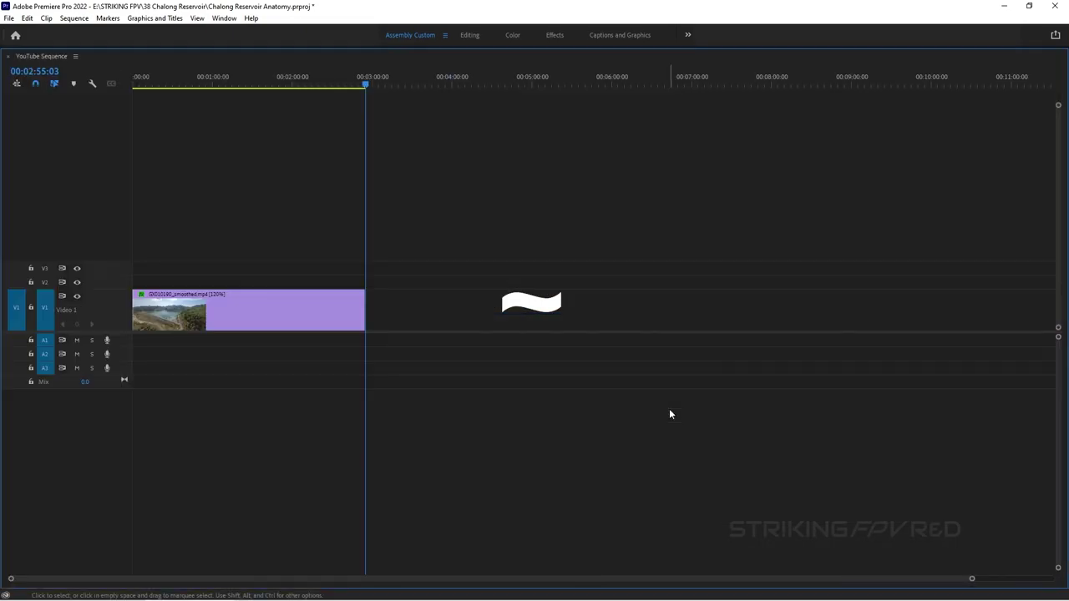
{"action": "key", "text": "grave"}
{"action": "key", "text": "grave"}
{"action": "key", "text": "grave"}
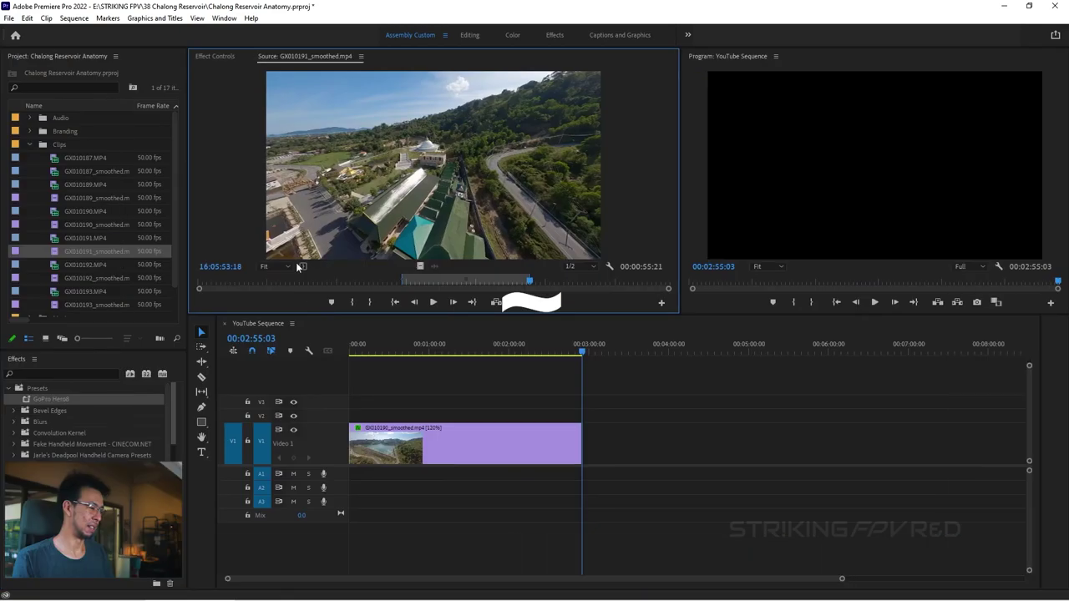
{"action": "left_click", "coordinate": [87, 172]}
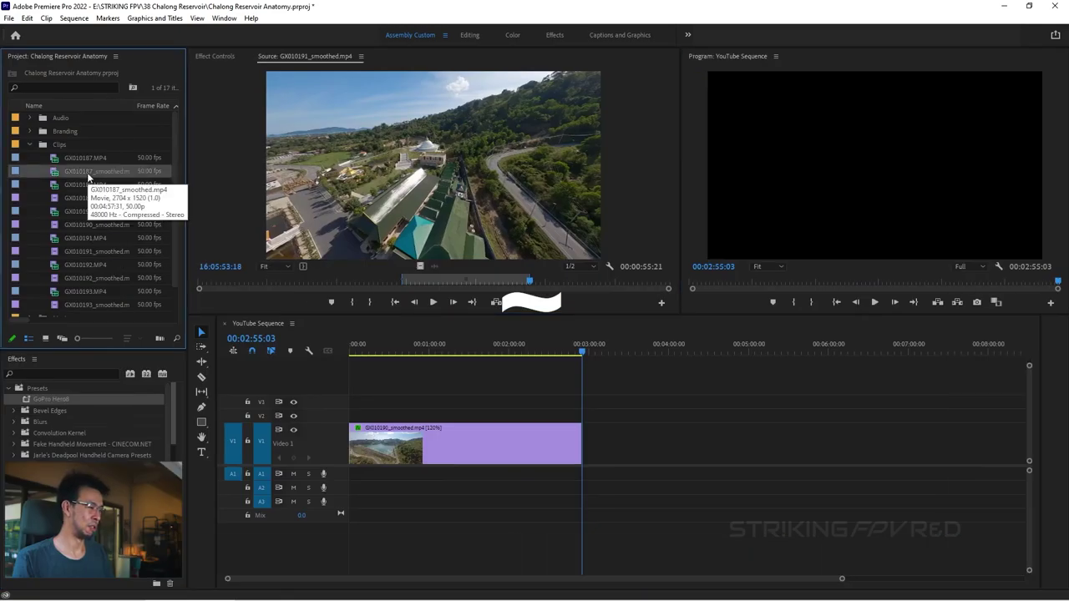
{"action": "key", "text": "grave"}
{"action": "key", "text": "grave"}
{"action": "key", "text": "grave"}
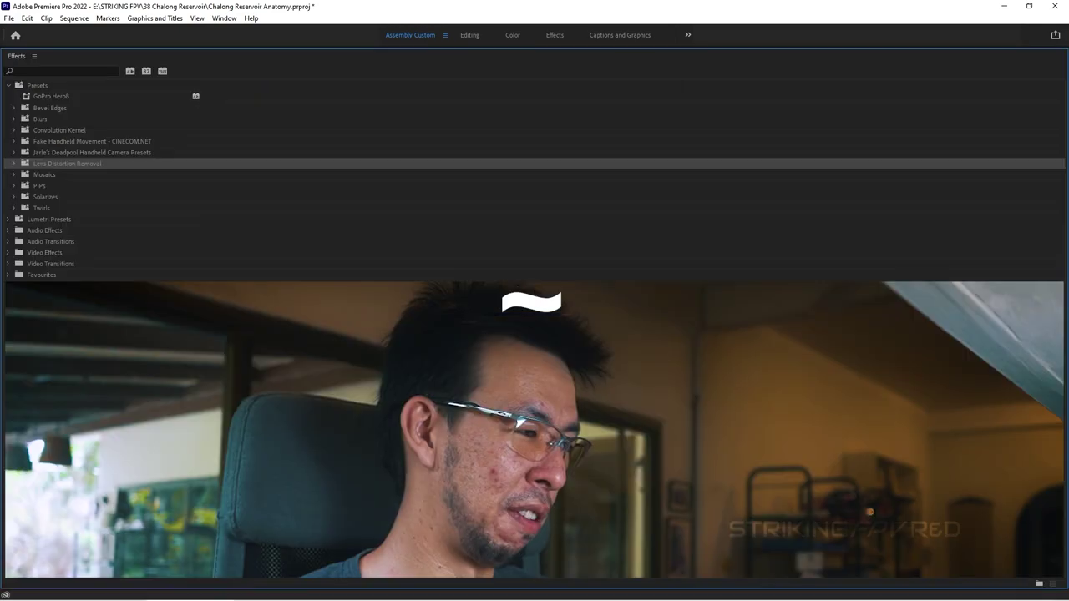
{"action": "key", "text": "grave"}
Place the marked section of GX010191_smoothed.mp4 on track V1 directly after the first clip
{"action": "left_click", "coordinate": [607, 197]}
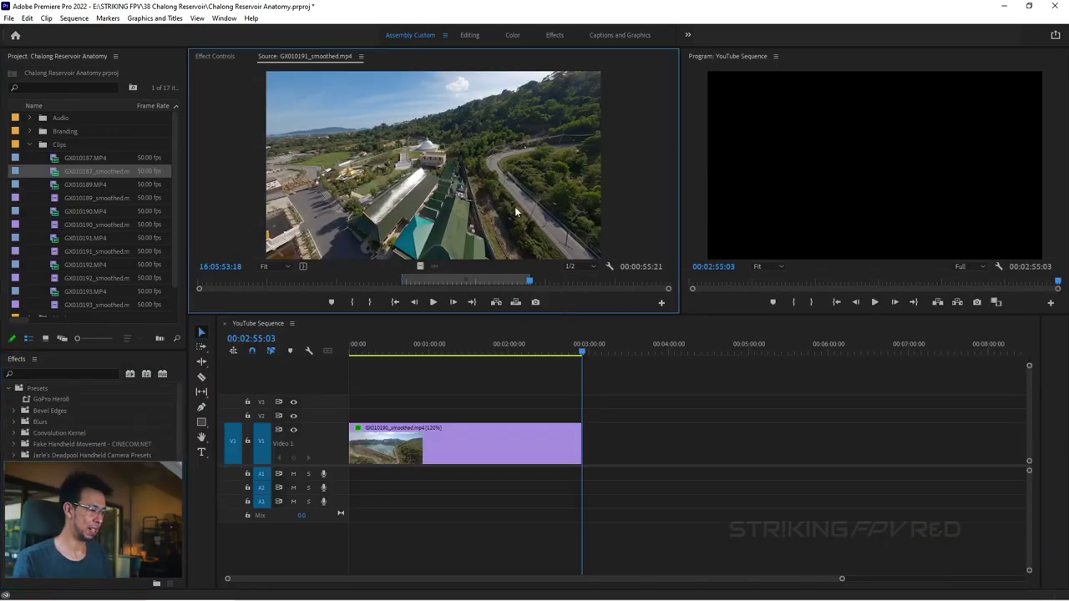
{"action": "left_click_drag", "start_coordinate": [446, 162], "coordinate": [591, 449]}
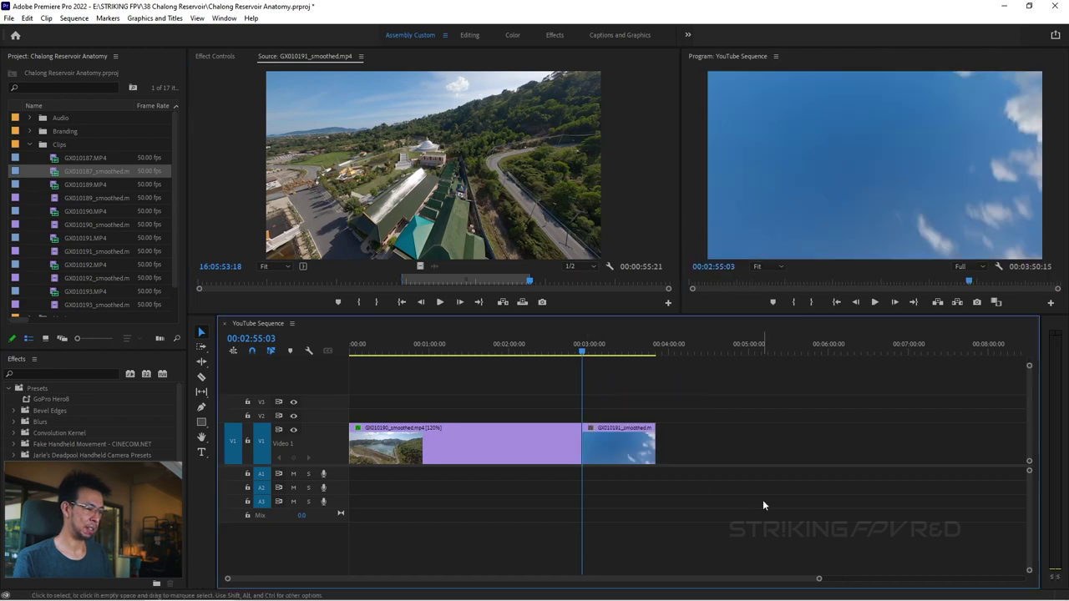
Scale the GX010191_smoothed.mp4 clip on track V1 to the sequence frame size
{"action": "left_click", "coordinate": [634, 455]}
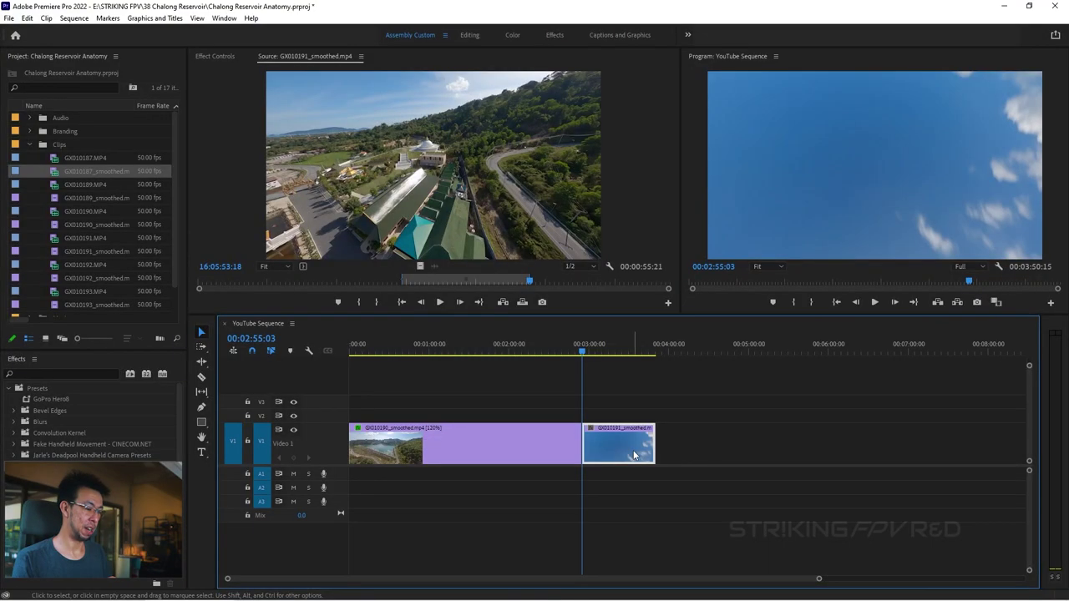
{"action": "right_click", "coordinate": [634, 455]}
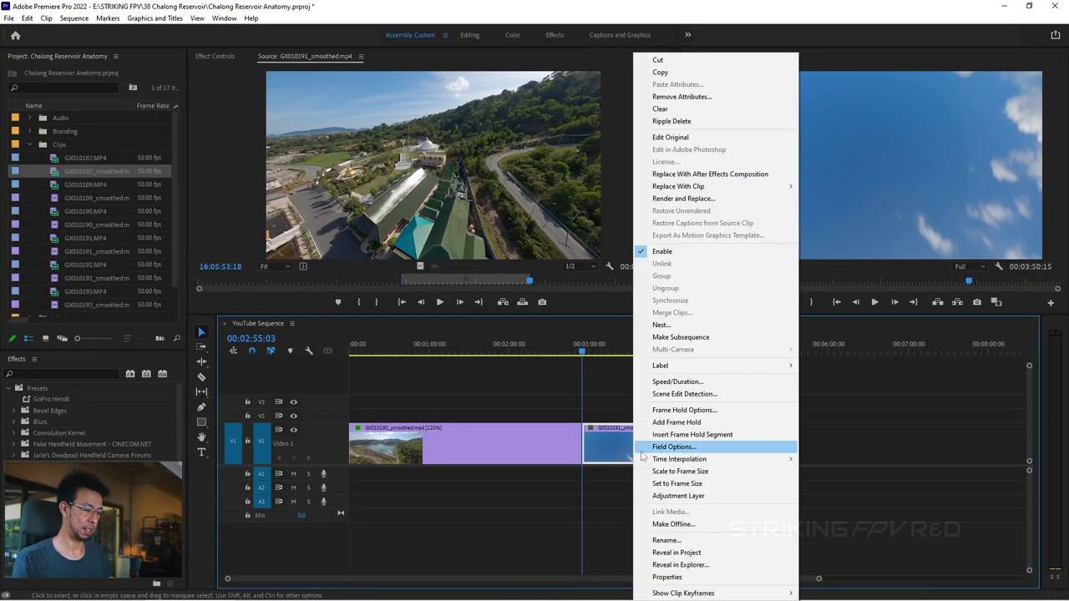
{"action": "left_click", "coordinate": [691, 472]}
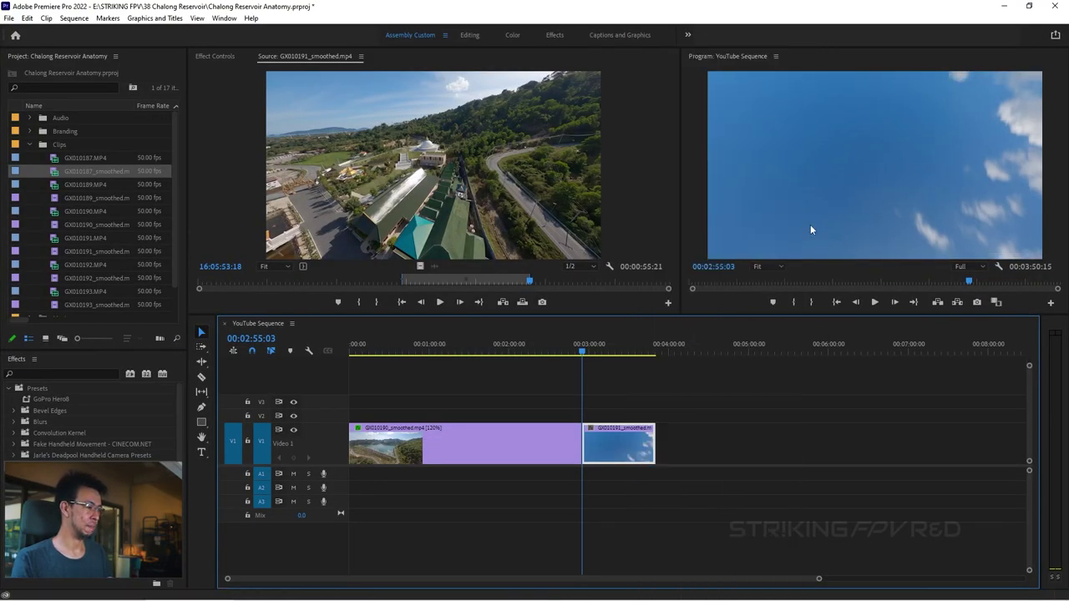
Try a faster playback speed on the GX010191_smoothed.mp4 clip in the timeline and restore its original speed
{"action": "right_click", "coordinate": [615, 460]}
{"action": "left_click", "coordinate": [643, 377]}
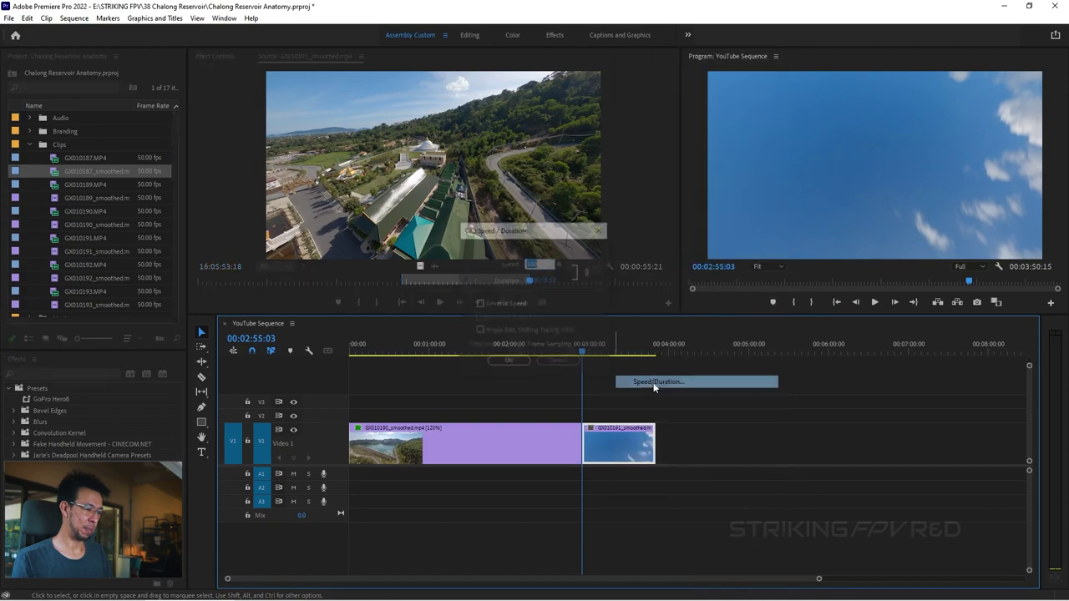
{"action": "key", "text": "Return"}
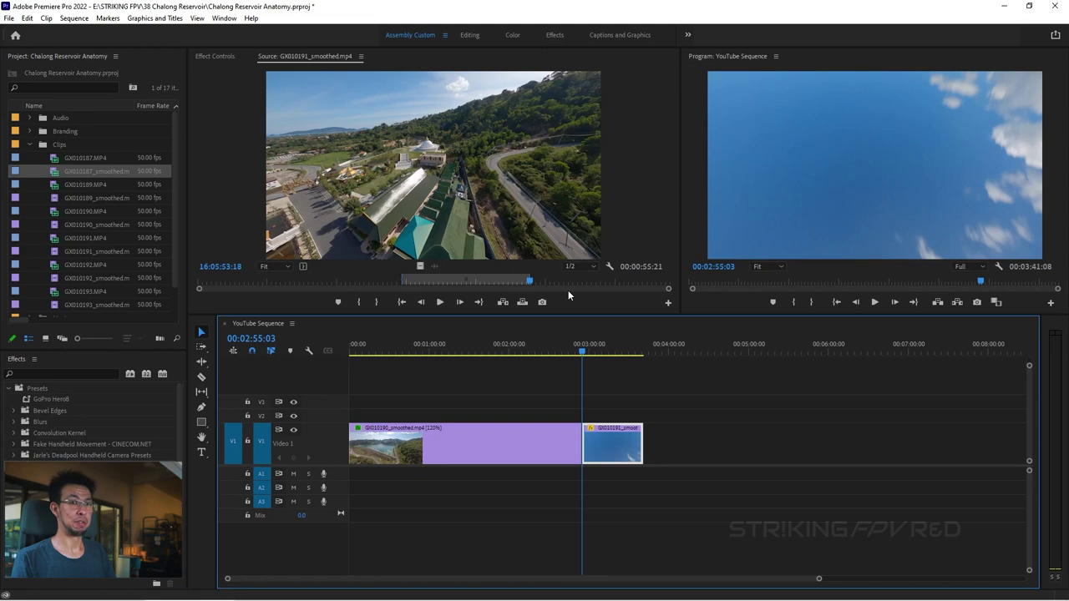
{"action": "right_click", "coordinate": [615, 449]}
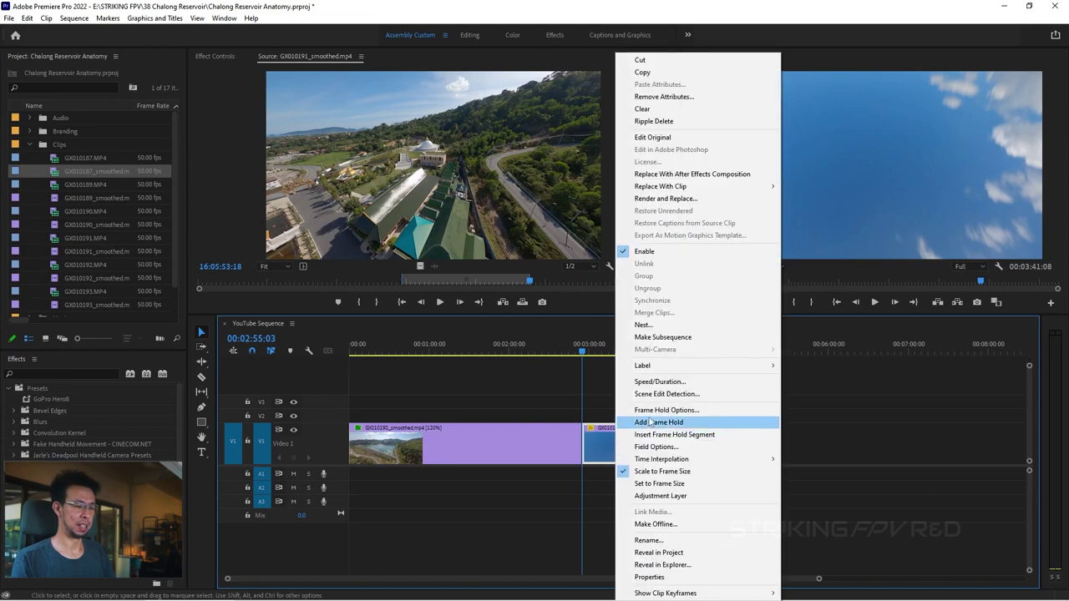
{"action": "left_click", "coordinate": [659, 382]}
{"action": "key", "text": "Return"}
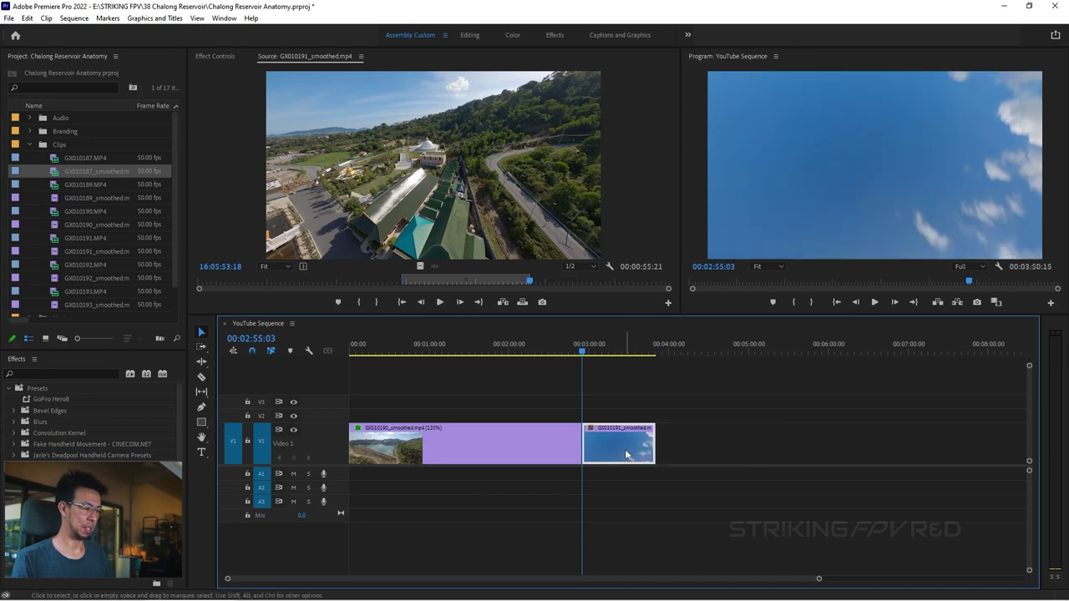
Interpret the GX010191_smoothed.mp4 footage in the Clips bin at an assumed frame rate of 60 fps
{"action": "left_click", "coordinate": [80, 238]}
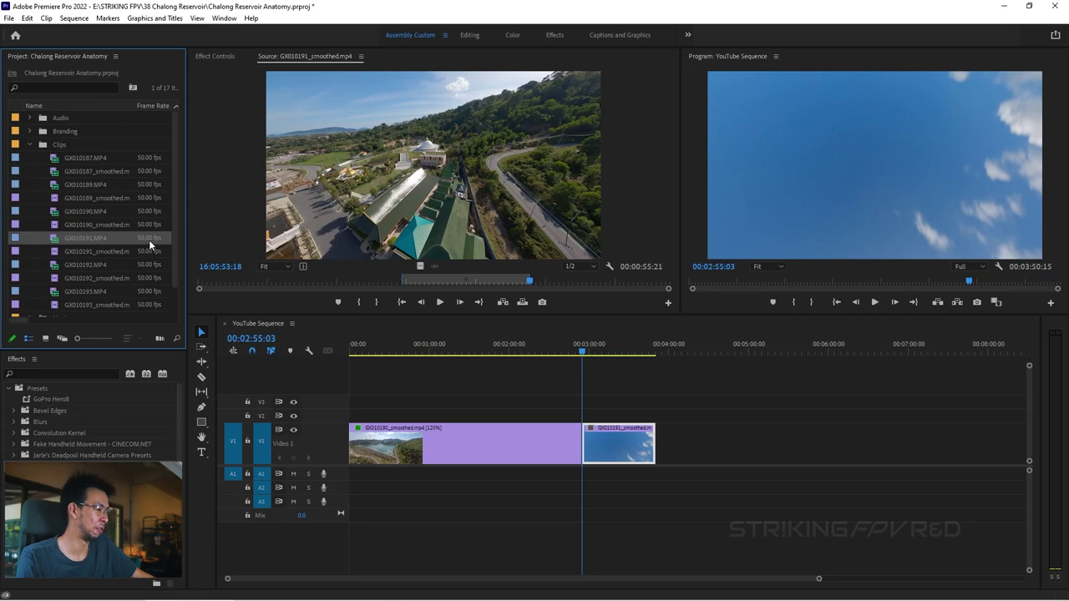
{"action": "left_click", "coordinate": [106, 252]}
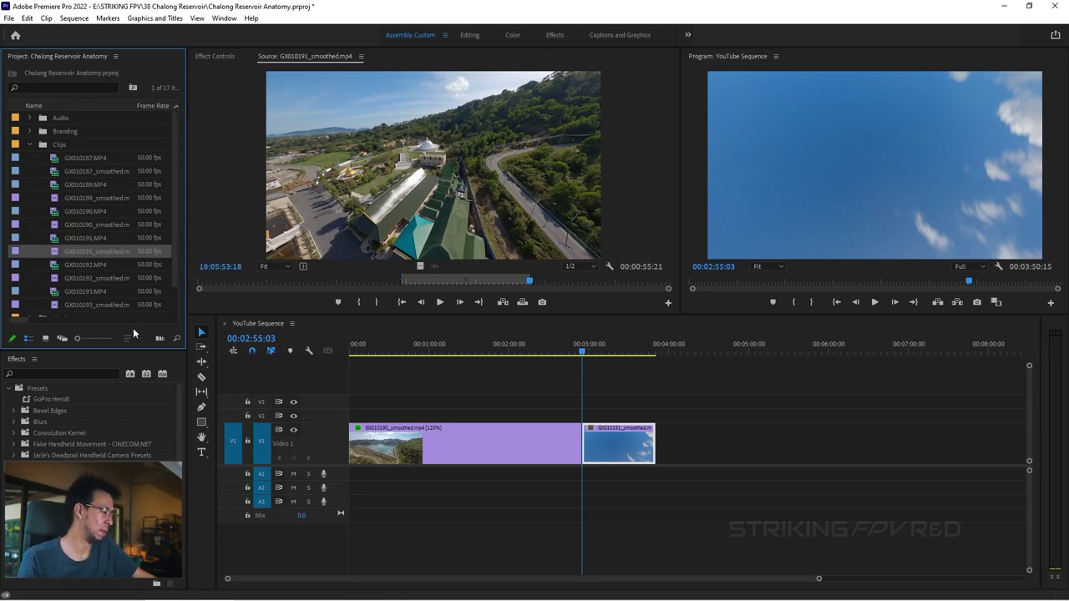
{"action": "right_click", "coordinate": [101, 256]}
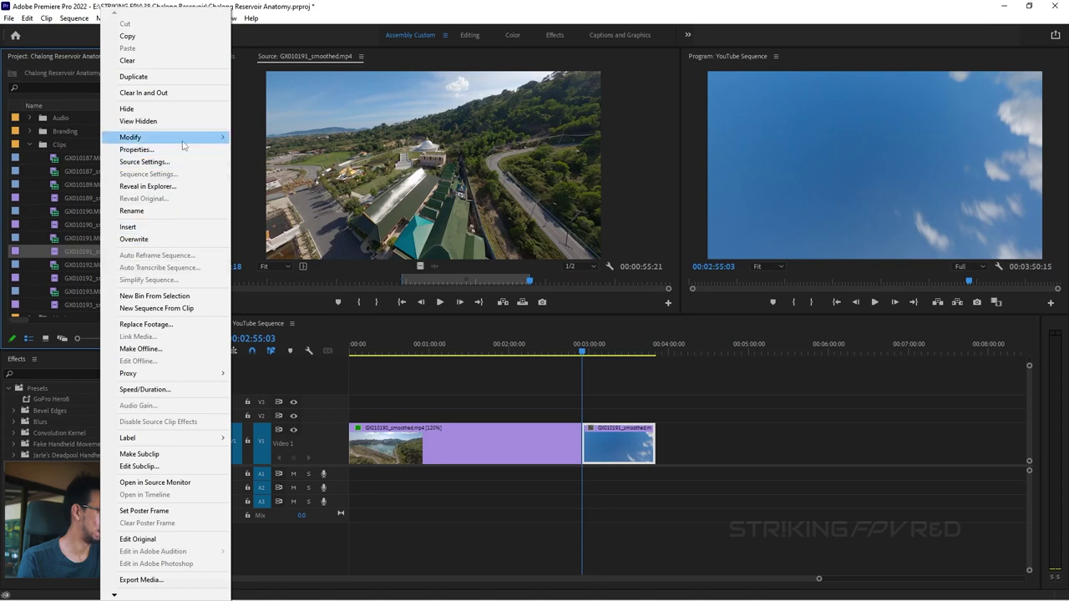
{"action": "mouse_move", "coordinate": [183, 140]}
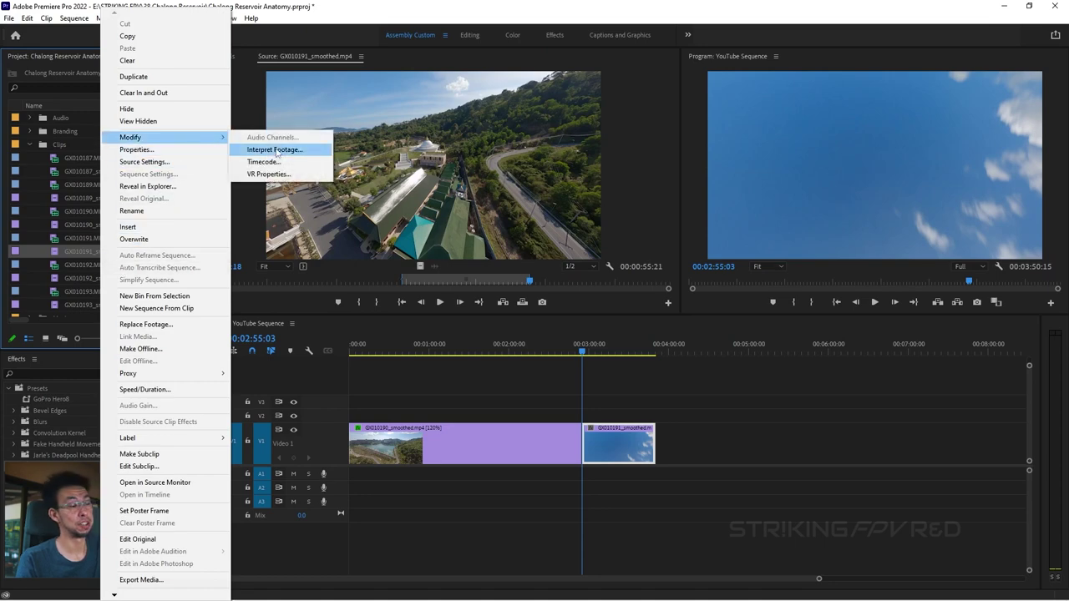
{"action": "left_click", "coordinate": [275, 151]}
{"action": "left_click", "coordinate": [405, 164]}
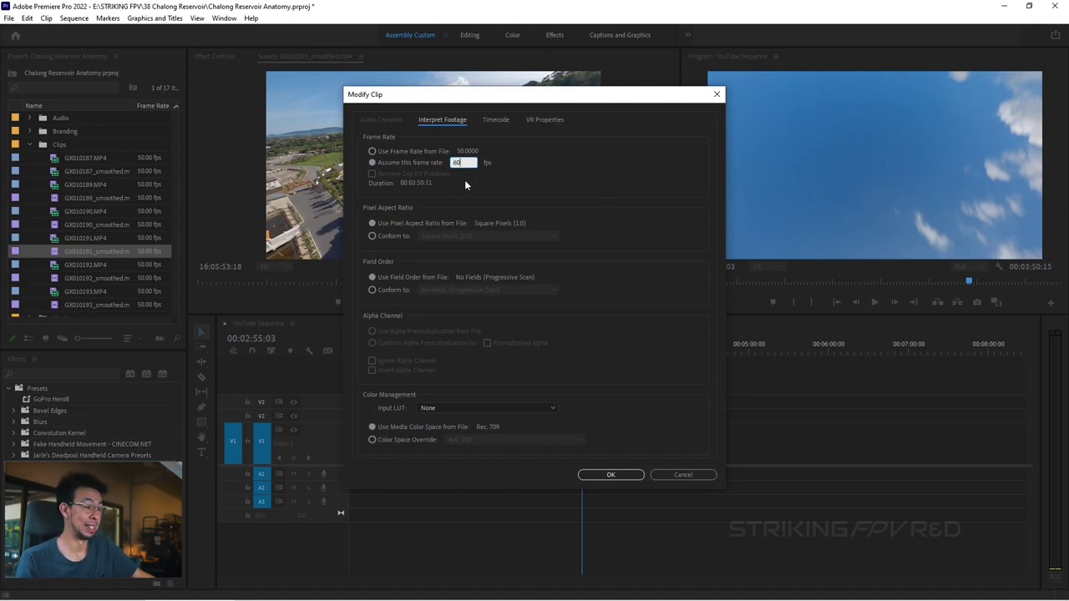
{"action": "left_click", "coordinate": [639, 478]}
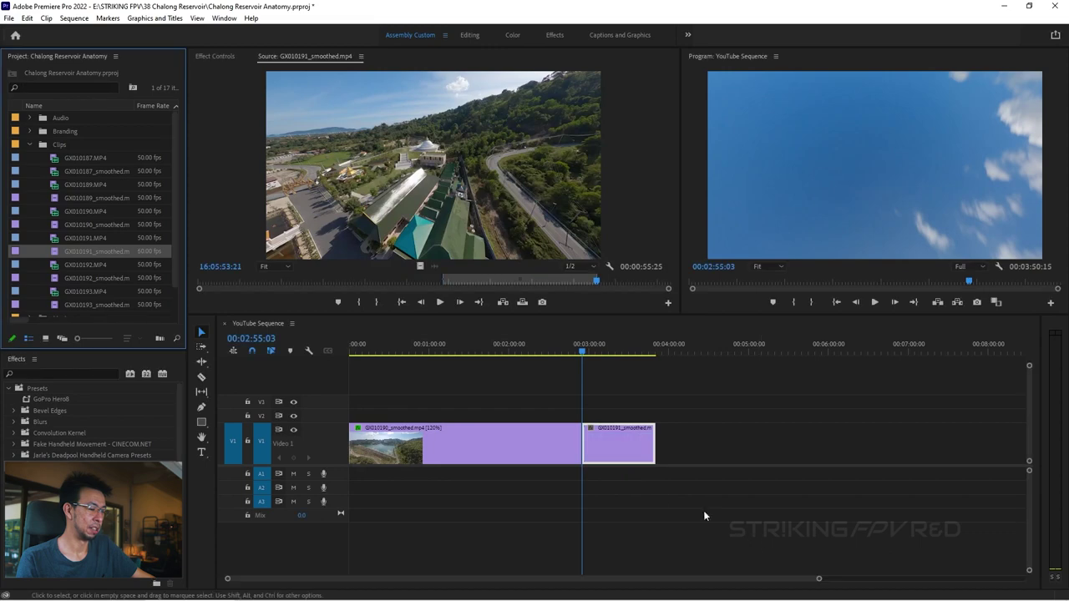
Check the speed and duration of the GX010191_smoothed.mp4 timeline clip and play a few seconds of it
{"action": "left_click", "coordinate": [629, 454]}
{"action": "left_click", "coordinate": [595, 351]}
{"action": "right_click", "coordinate": [622, 457]}
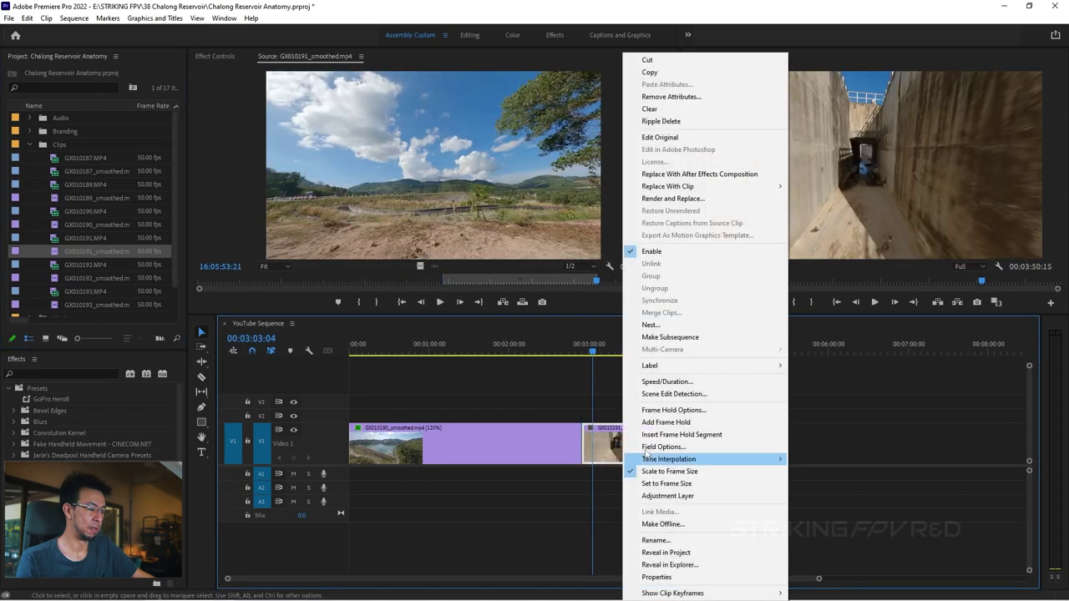
{"action": "left_click", "coordinate": [660, 381]}
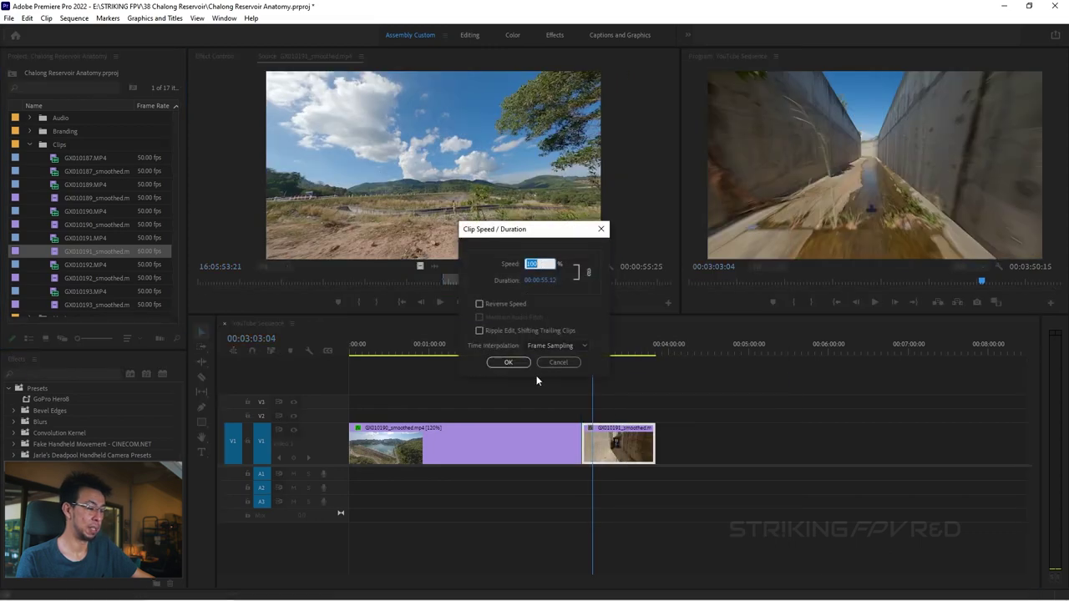
{"action": "key", "text": "space"}
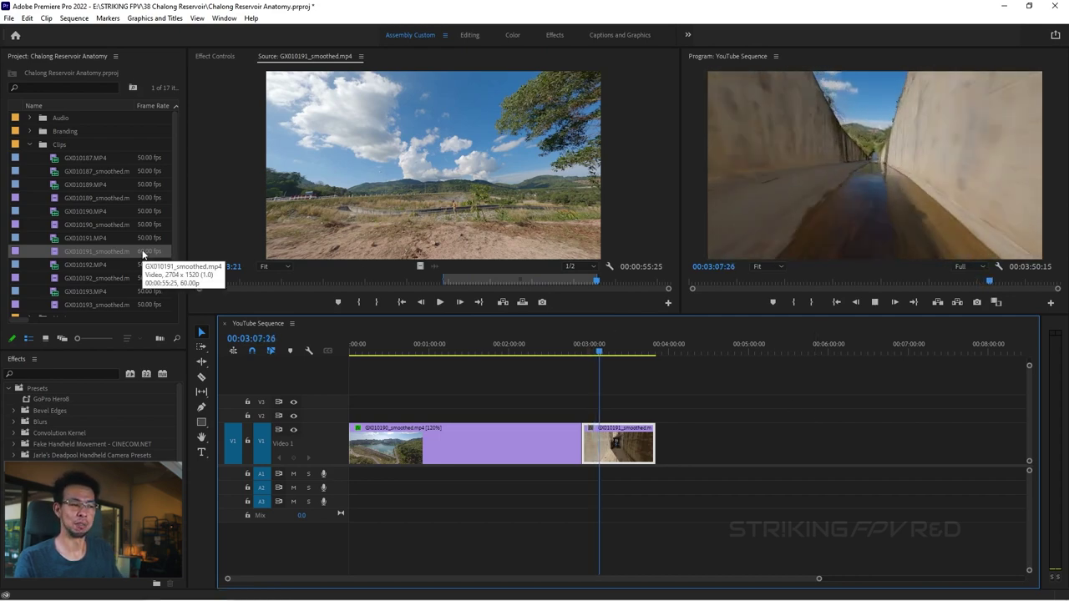
{"action": "key", "text": "space"}
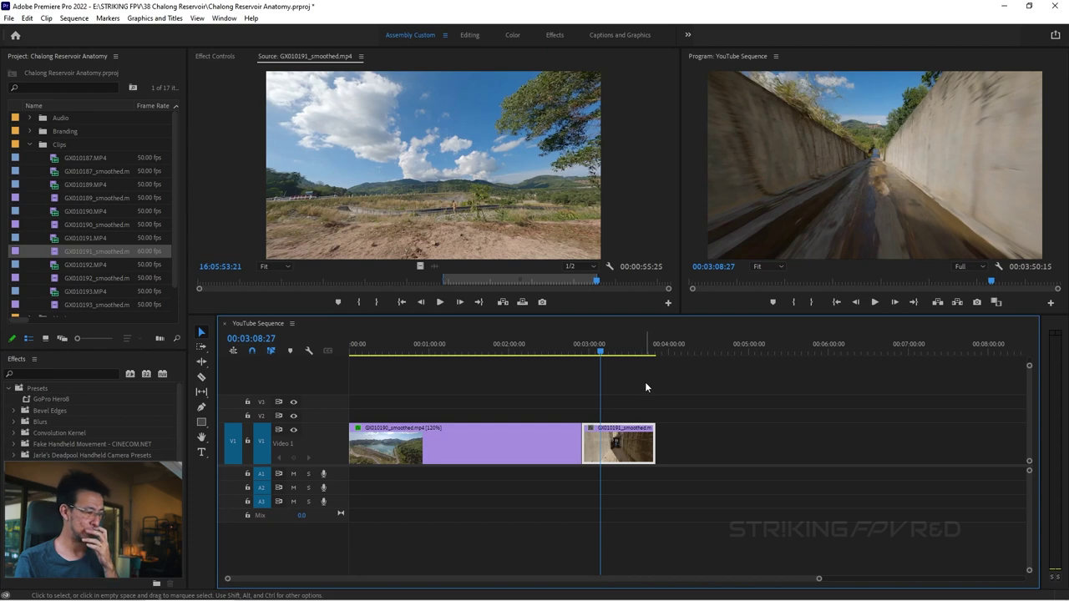
Apply the GoPro Hero8 preset to the GX010191_smoothed.mp4 clip on V1 and play across the cut between the two clips
{"action": "left_click", "coordinate": [54, 401]}
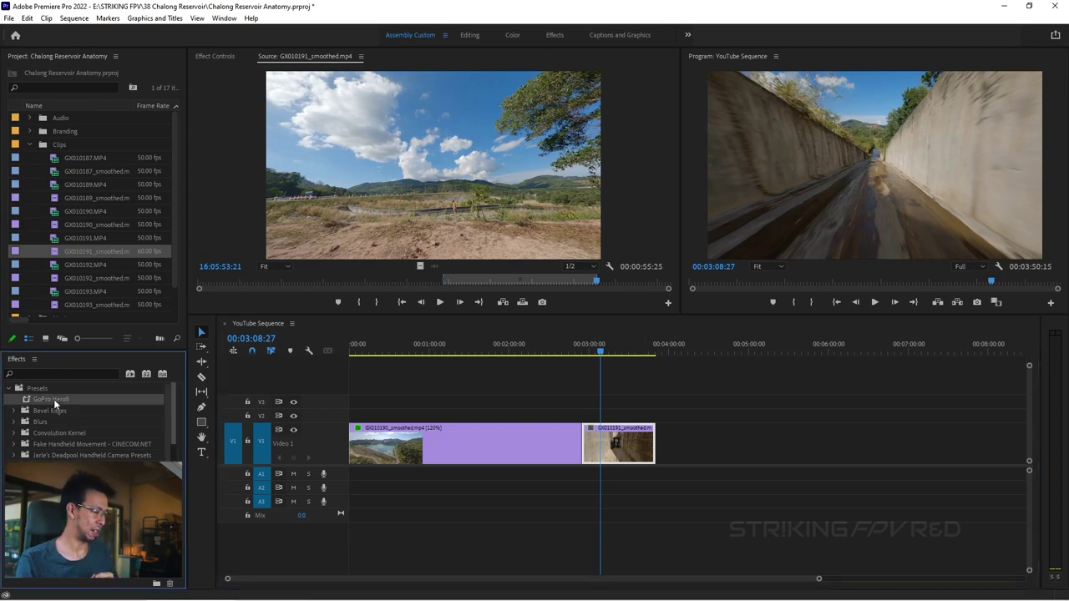
{"action": "left_click_drag", "start_coordinate": [642, 455], "coordinate": [644, 455]}
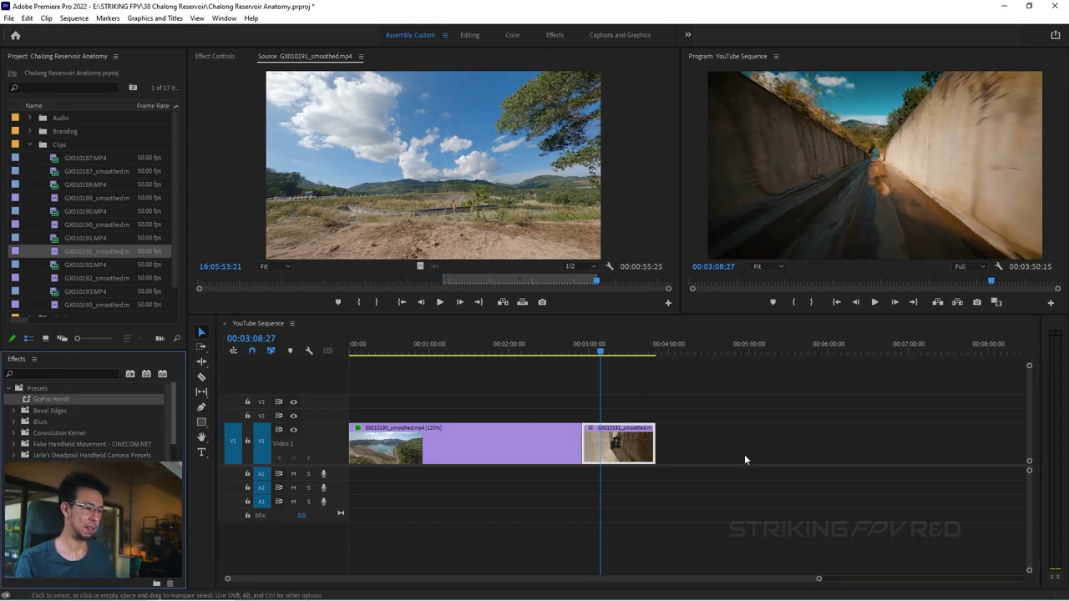
{"action": "left_click", "coordinate": [579, 352]}
{"action": "key", "text": "space"}
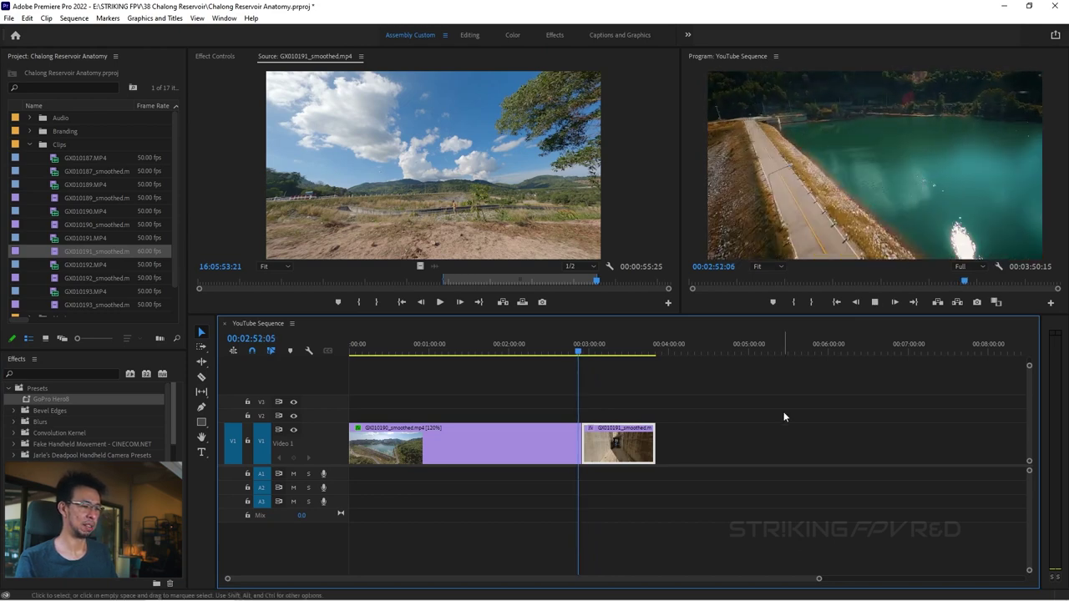
{"action": "key", "text": "equal"}
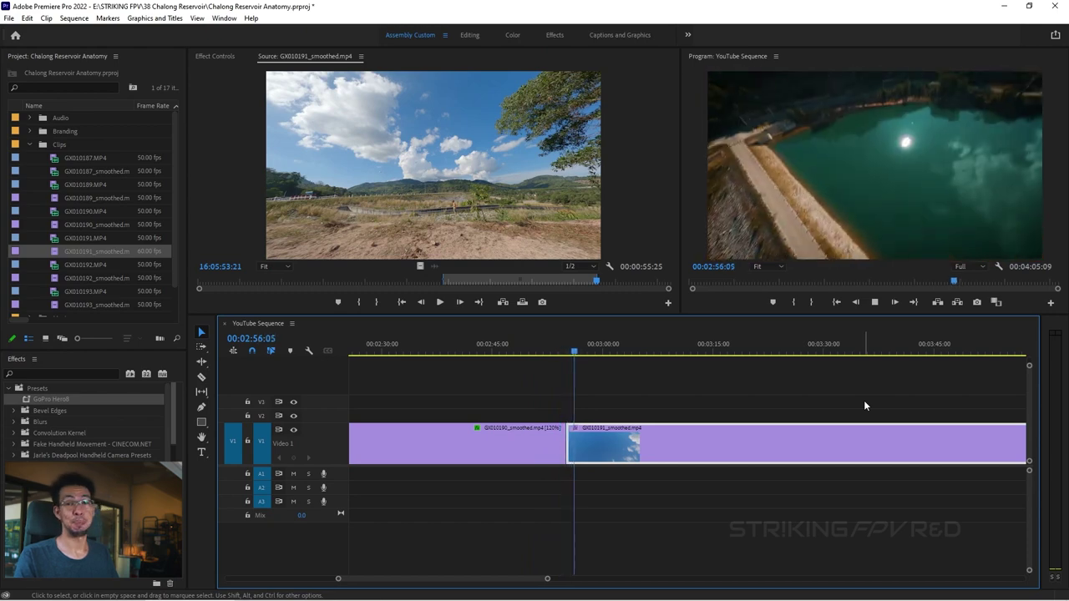
{"action": "key", "text": "space"}
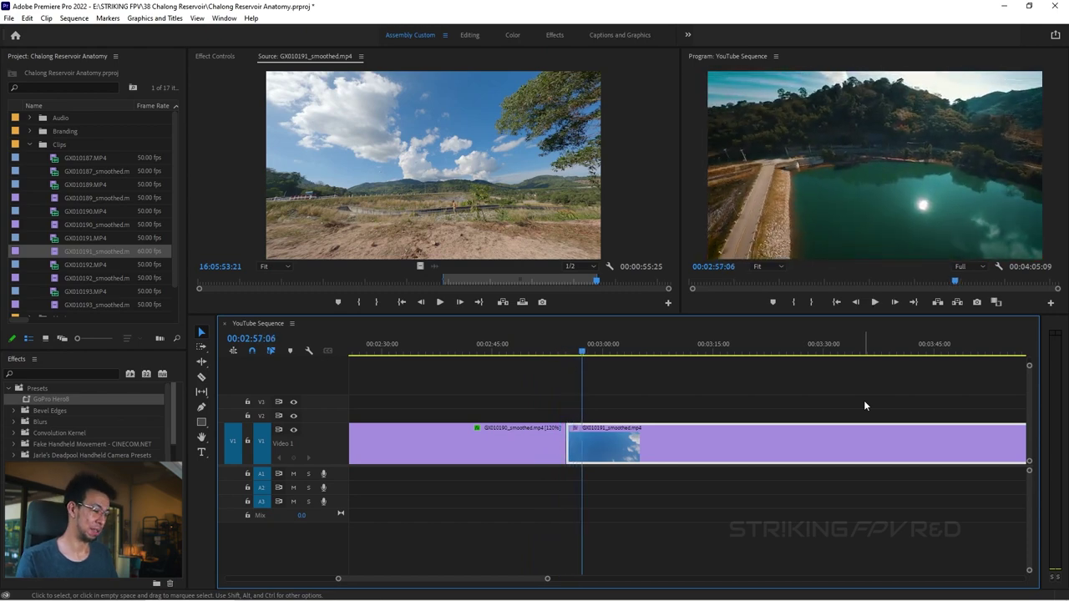
Replay the cut between the two clips in the enlarged Program monitor and restore the monitor to normal size
{"action": "left_click", "coordinate": [564, 349]}
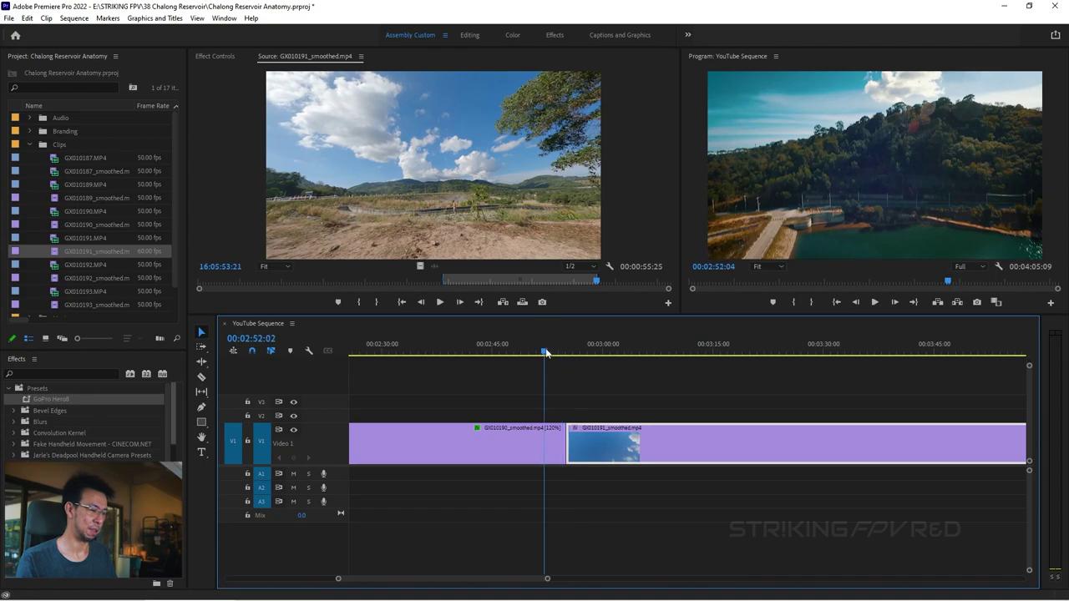
{"action": "key", "text": "space"}
{"action": "key", "text": "grave"}
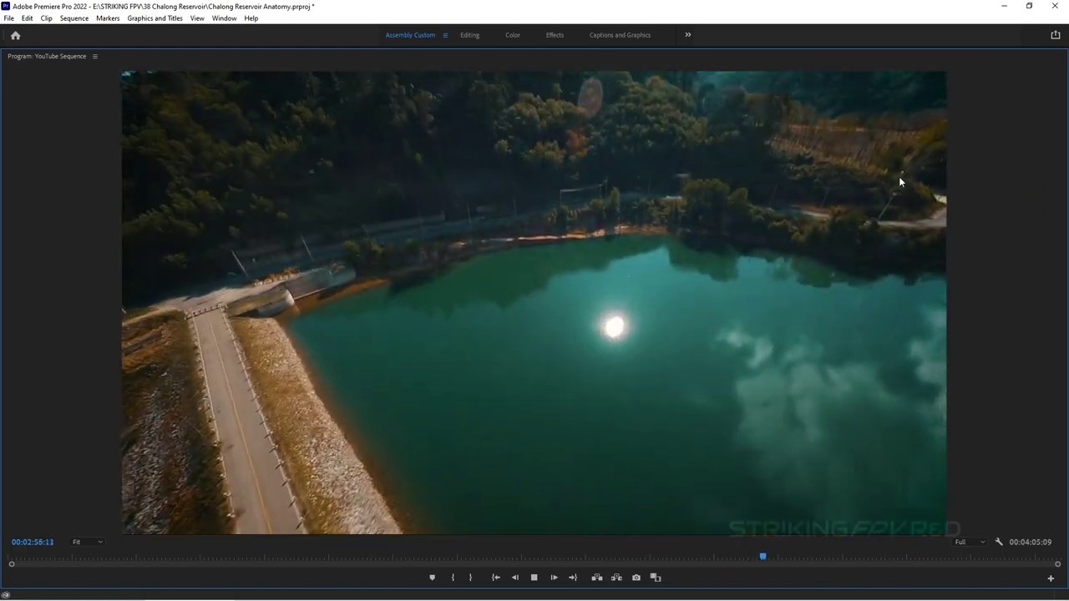
{"action": "key", "text": "space"}
{"action": "key", "text": "grave"}
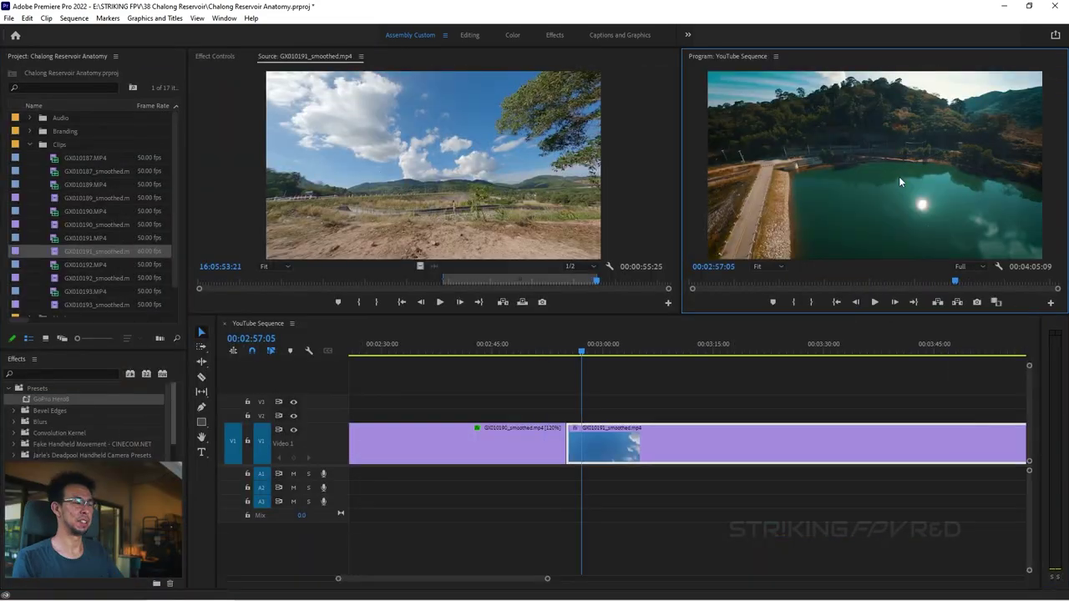
Find the Cross Dissolve video transition with the search term "cross" and add it at the cut between the two V1 clips
{"action": "left_click", "coordinate": [561, 337]}
{"action": "left_click", "coordinate": [59, 373]}
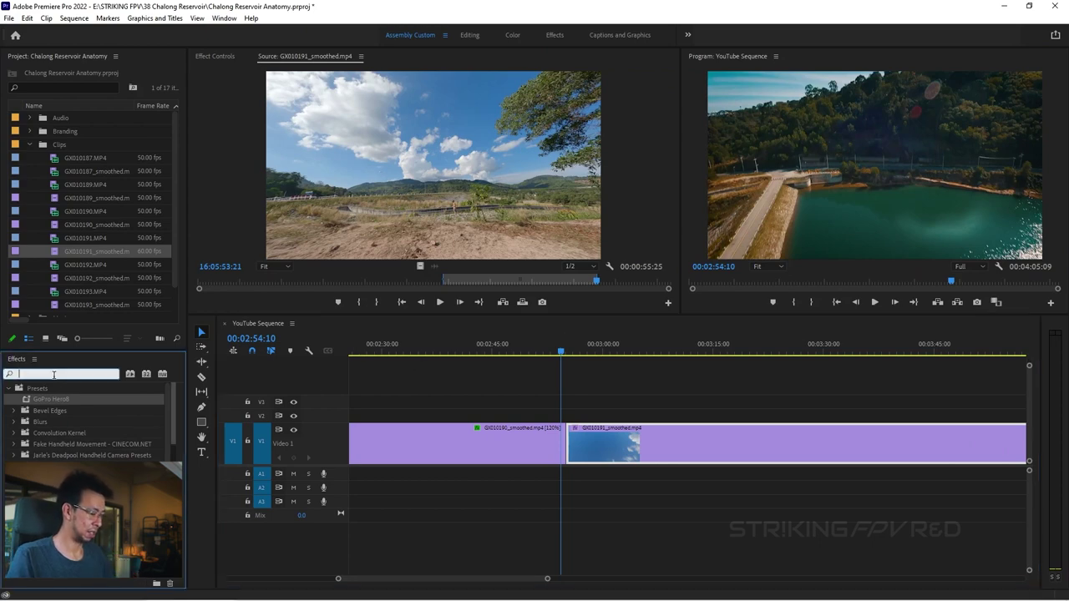
{"action": "type", "text": "cross"}
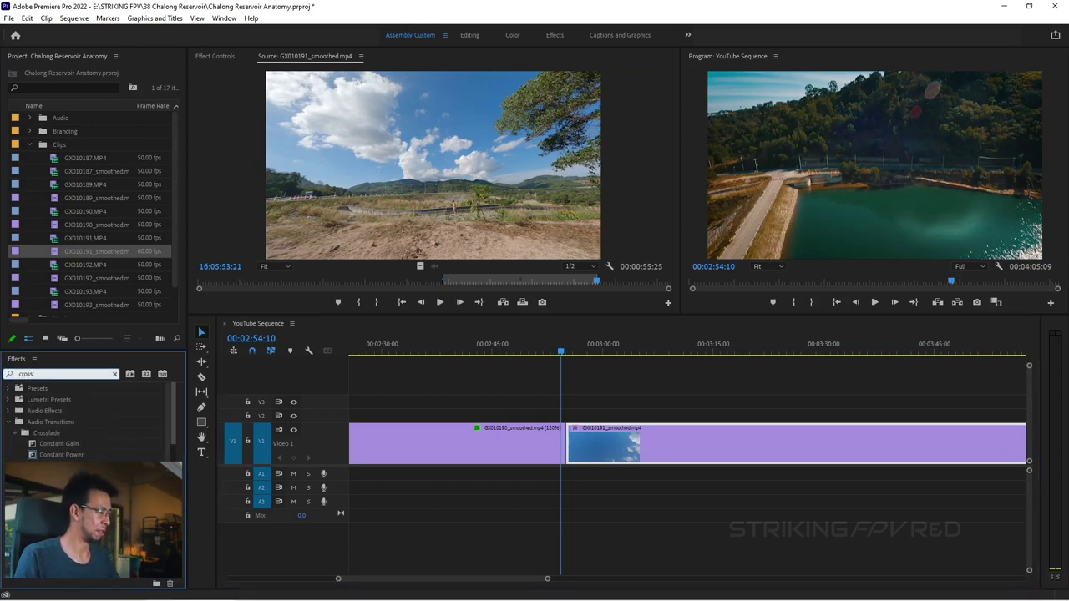
{"action": "left_click", "coordinate": [59, 453]}
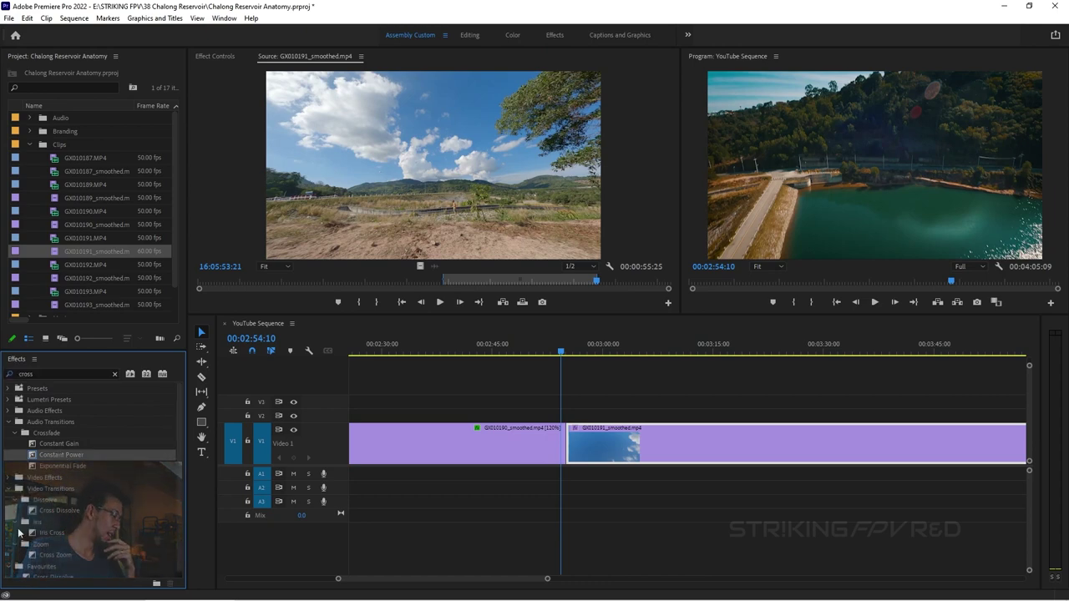
{"action": "left_click", "coordinate": [53, 509]}
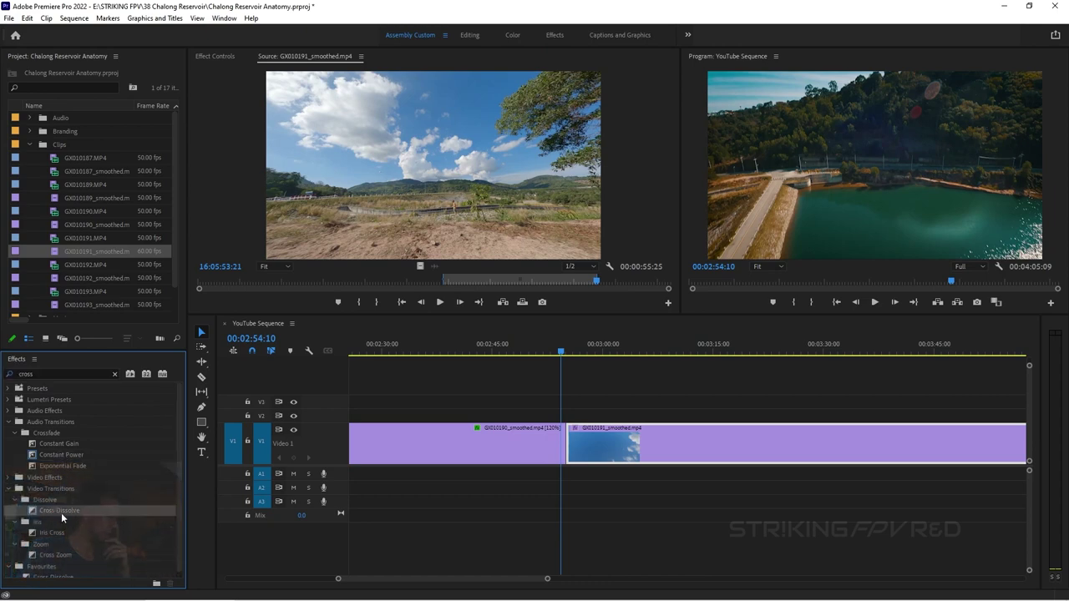
{"action": "left_click_drag", "start_coordinate": [61, 513], "coordinate": [569, 448]}
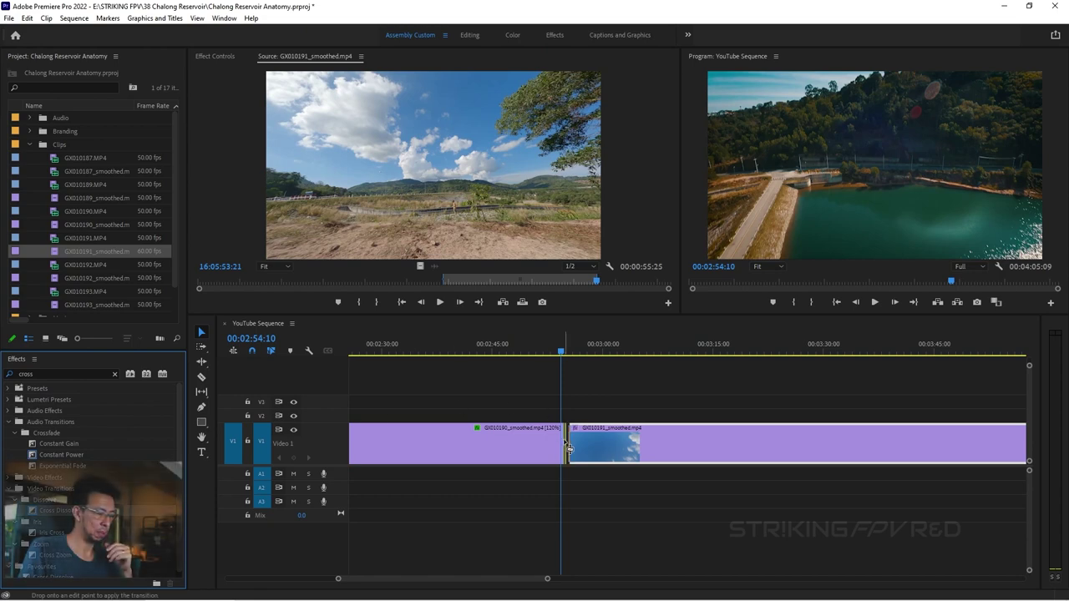
Shorten the Cross Dissolve by trimming its end edge in by 8 frames and step through the transition's frames
{"action": "scroll", "coordinate": [569, 448], "scroll_direction": "up", "scroll_amount": 5}
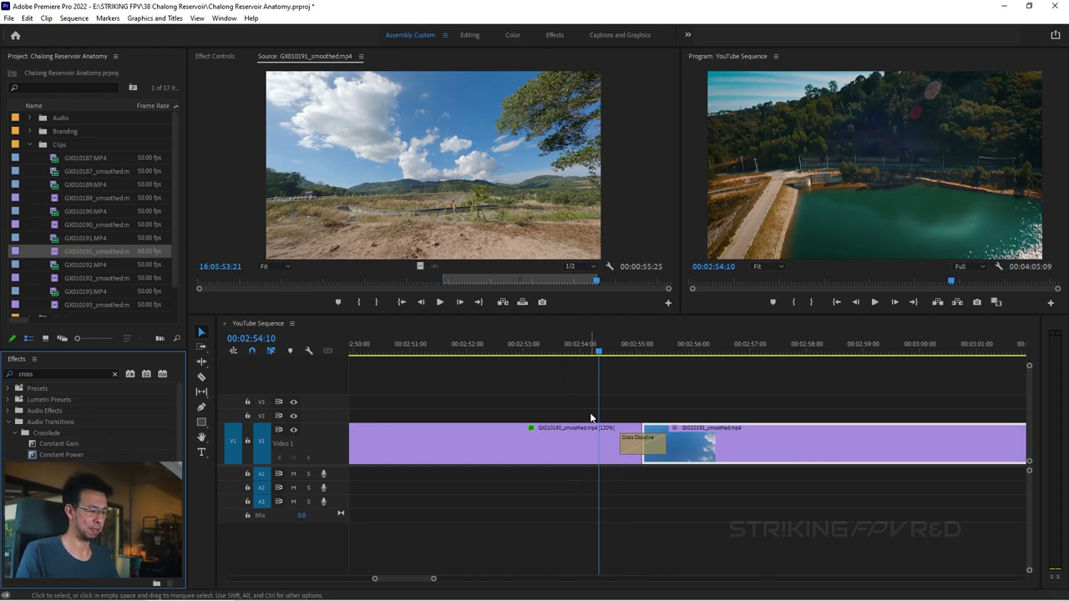
{"action": "left_click_drag", "start_coordinate": [598, 351], "coordinate": [651, 357]}
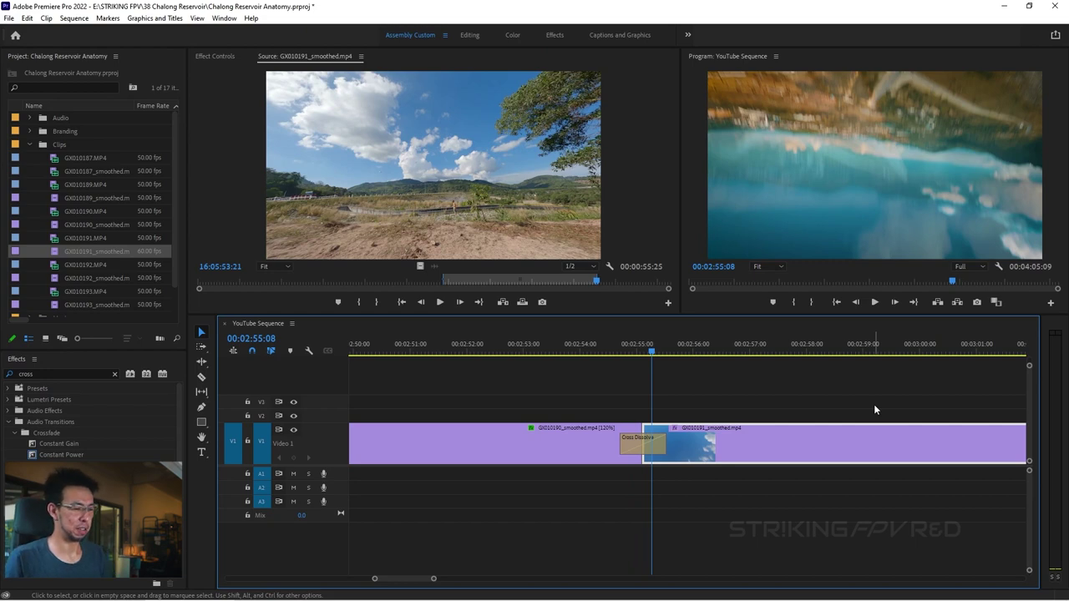
{"action": "key", "text": "Left"}
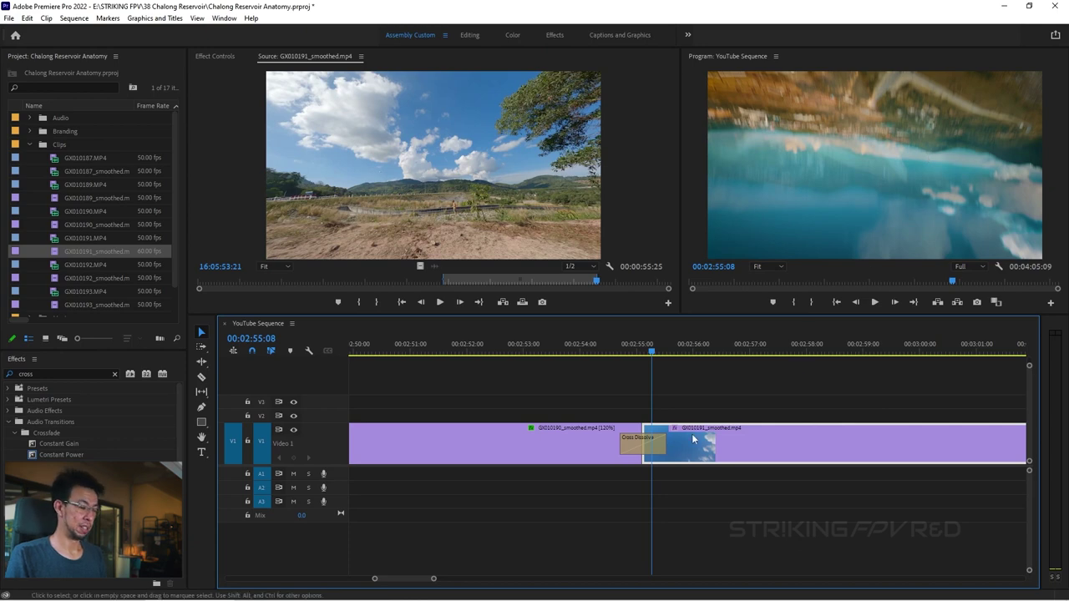
{"action": "left_click_drag", "start_coordinate": [663, 443], "coordinate": [647, 445]}
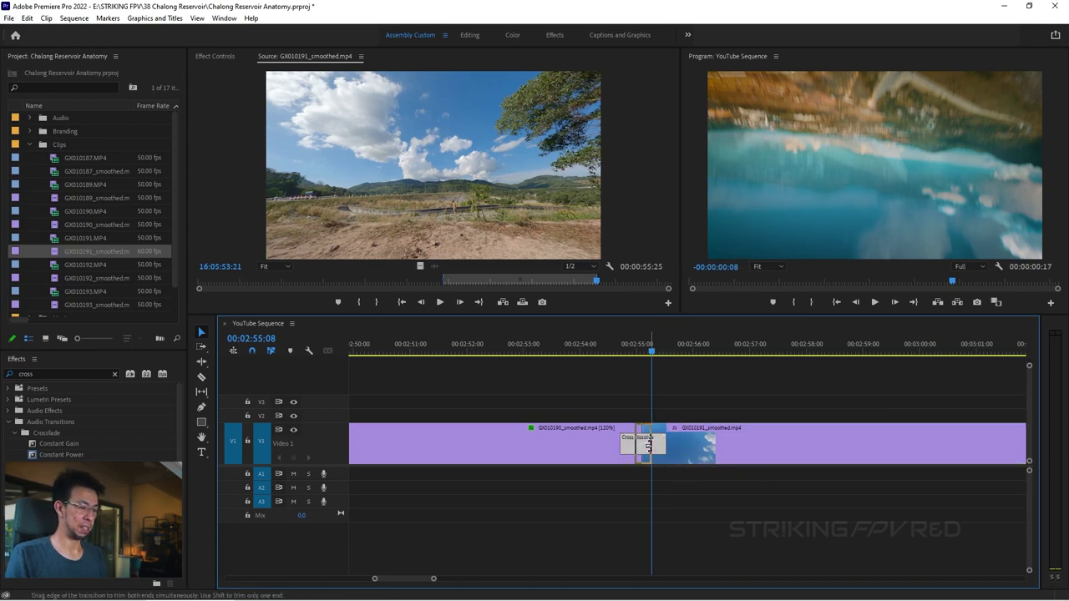
{"action": "left_click_drag", "start_coordinate": [639, 349], "coordinate": [640, 349]}
{"action": "key", "text": "Right"}
{"action": "key", "text": "Right"}
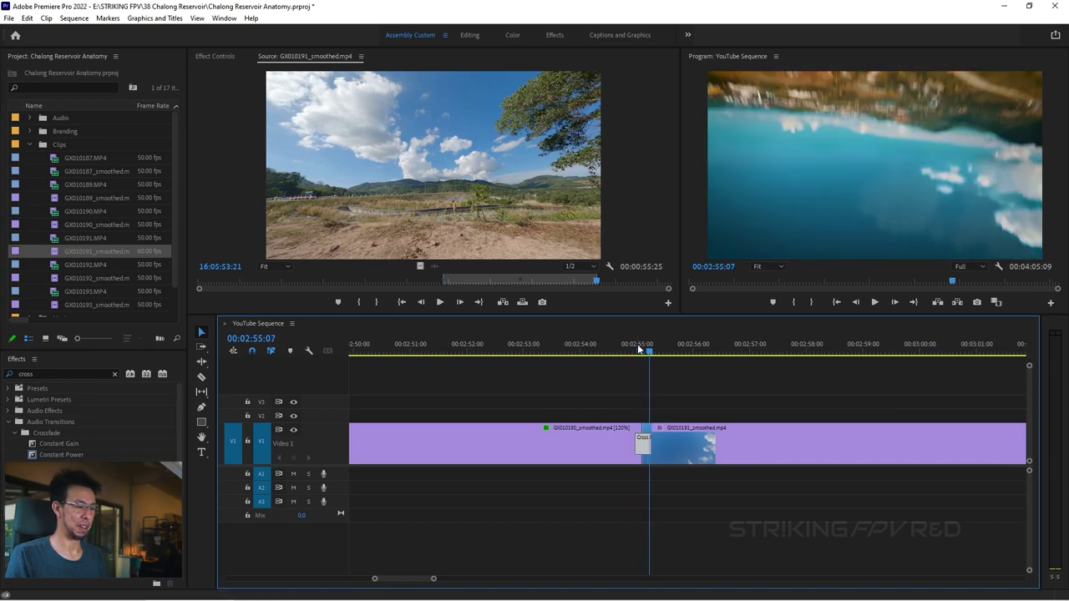
Align the Cross Dissolve to end at the cut on V1, play across it and step through its frames
{"action": "left_click_drag", "start_coordinate": [643, 446], "coordinate": [642, 450]}
{"action": "key", "text": "Left"}
{"action": "key", "text": "Left"}
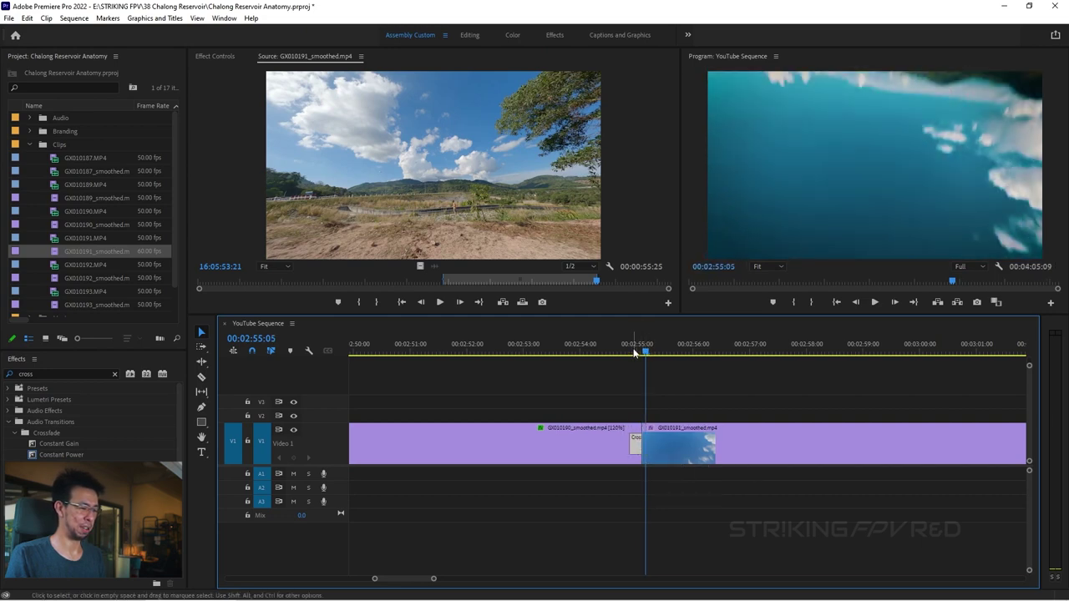
{"action": "left_click_drag", "start_coordinate": [638, 349], "coordinate": [625, 349]}
{"action": "key", "text": "space"}
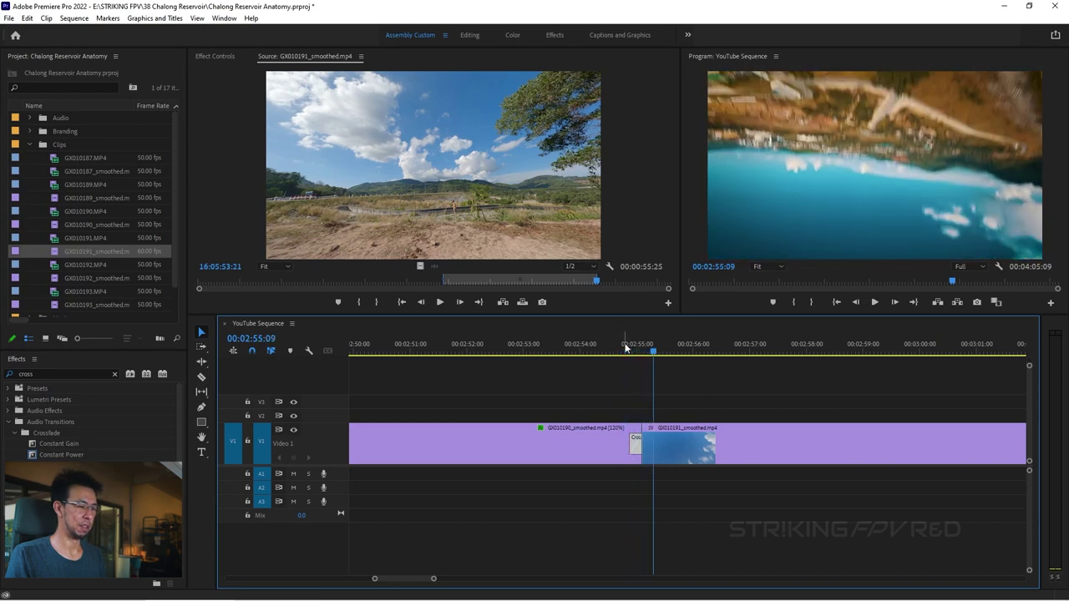
{"action": "left_click_drag", "start_coordinate": [624, 348], "coordinate": [628, 349]}
{"action": "key", "text": "Right"}
{"action": "key", "text": "Right"}
{"action": "key", "text": "Right"}
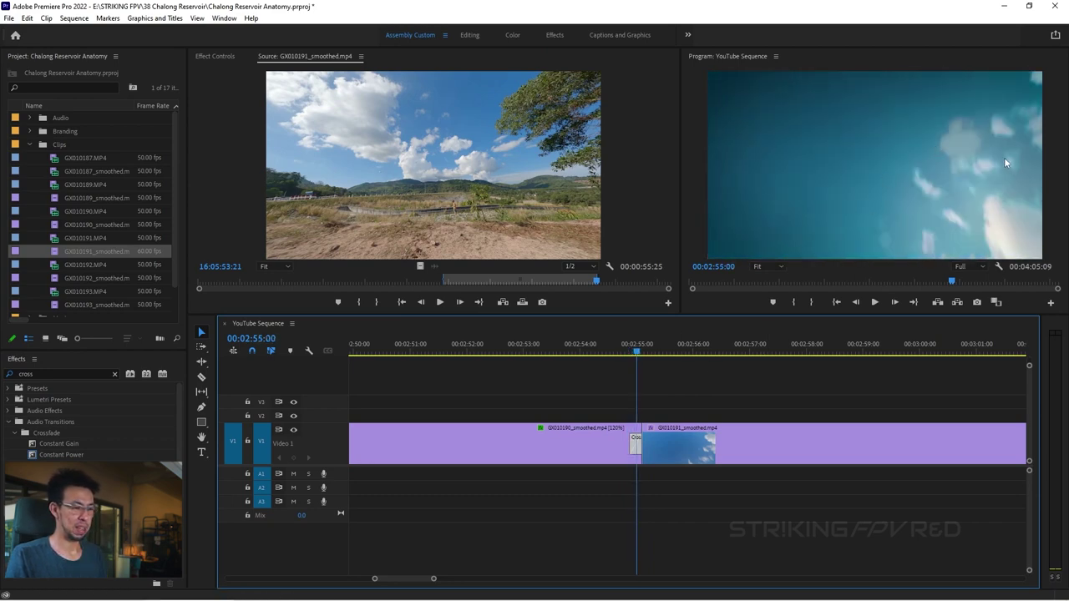
{"action": "key", "text": "Right"}
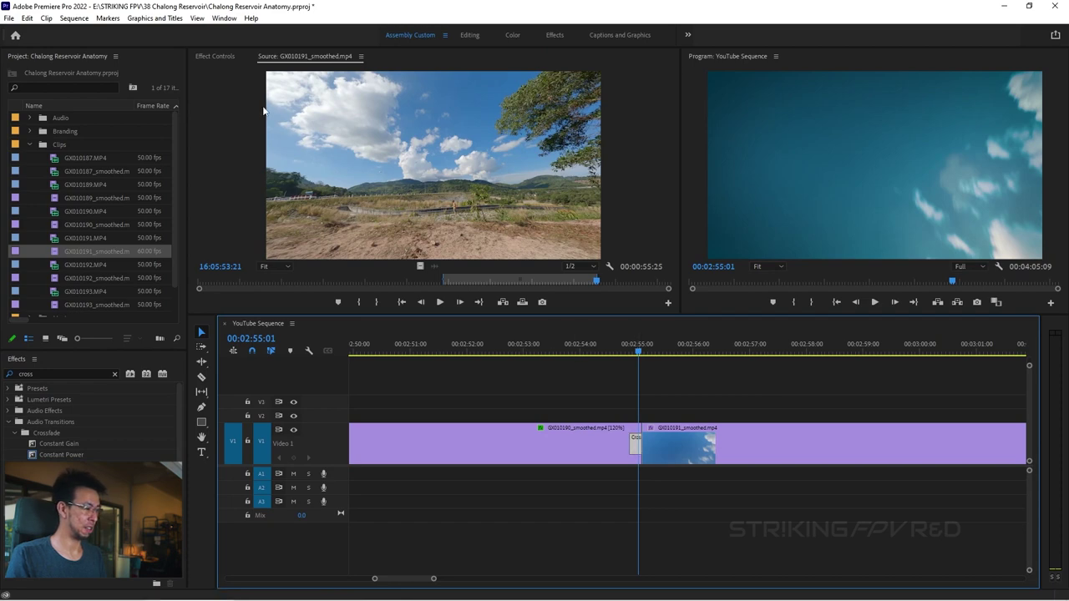
Shorten the Cross Dissolve to 4 frames centred on the cut in Effect Controls, and play it back in the enlarged Program monitor
{"action": "left_click", "coordinate": [213, 57]}
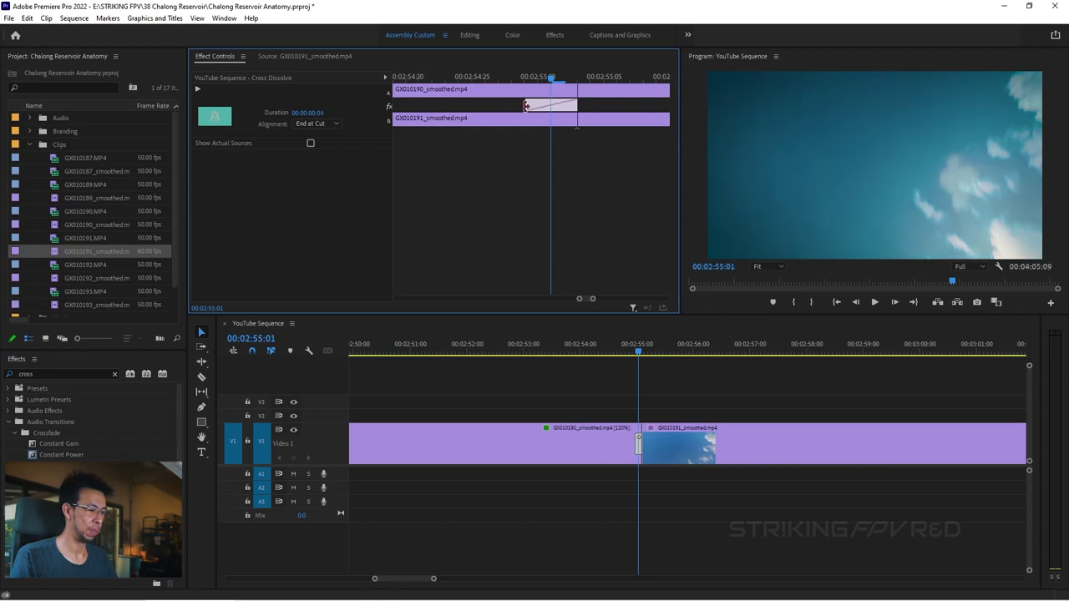
{"action": "left_click_drag", "start_coordinate": [557, 107], "coordinate": [542, 90]}
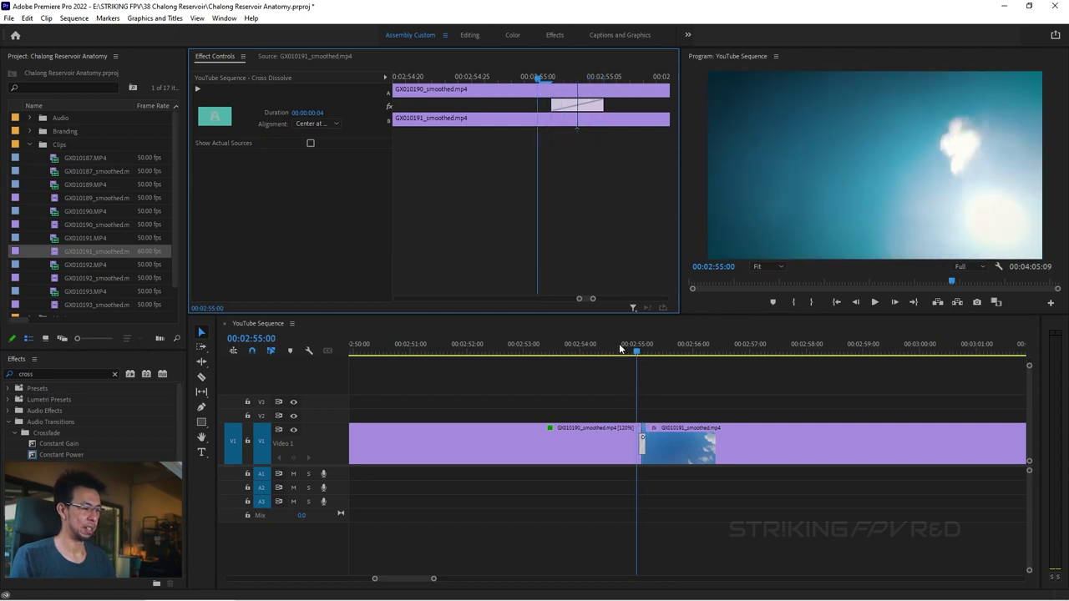
{"action": "left_click", "coordinate": [620, 349]}
{"action": "key", "text": "grave"}
{"action": "key", "text": "space"}
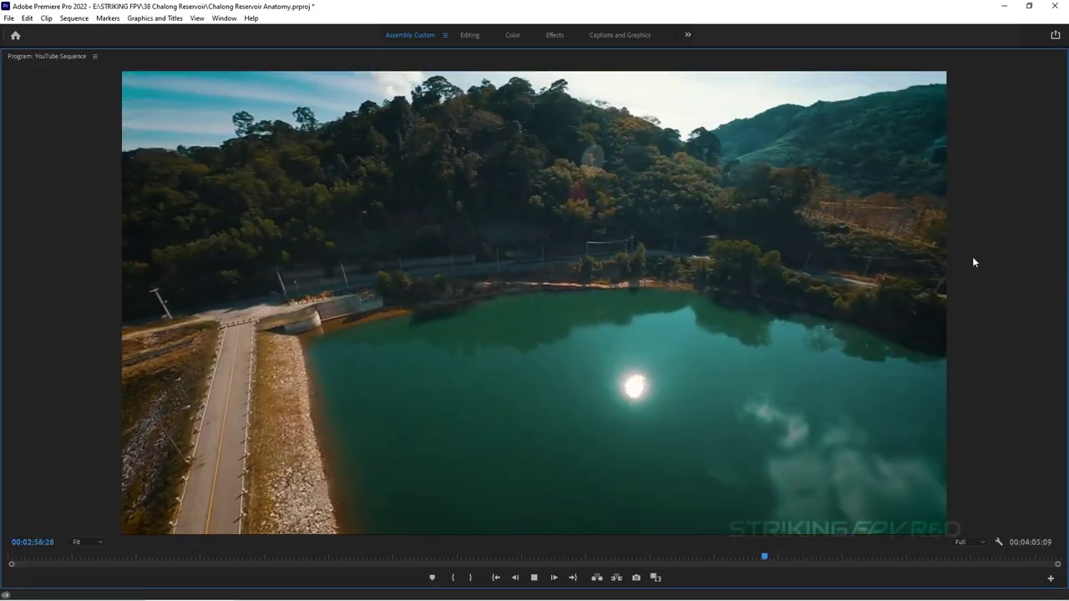
{"action": "key", "text": "grave"}
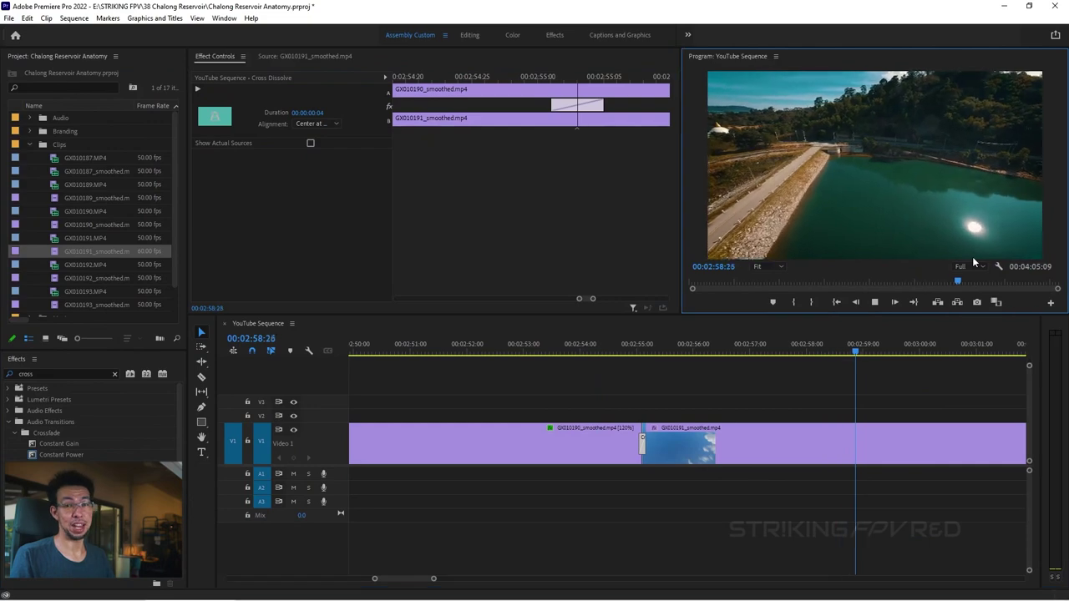
{"action": "key", "text": "space"}
Show both V1 clips in full on the timeline and save the project
{"action": "scroll", "coordinate": [835, 418], "scroll_direction": "down", "scroll_amount": 5}
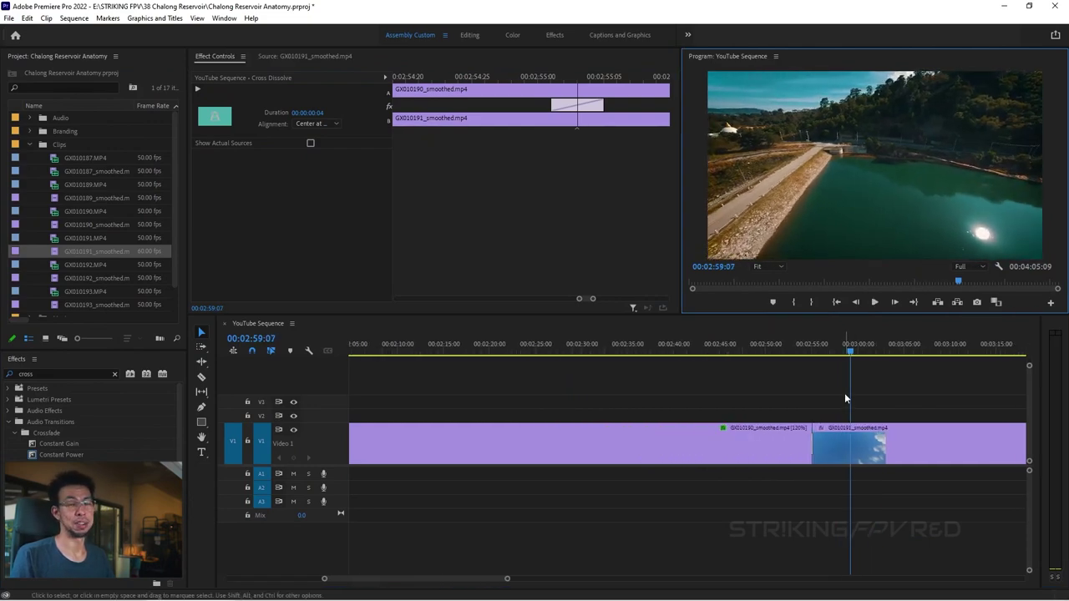
{"action": "scroll", "coordinate": [837, 424], "scroll_direction": "down", "scroll_amount": 6}
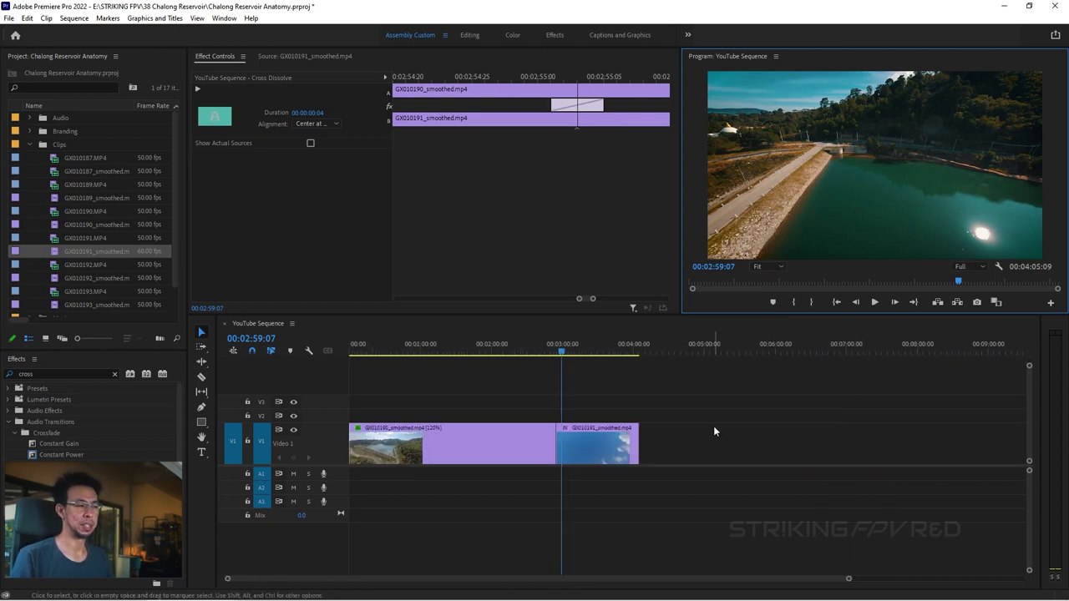
{"action": "key", "text": "ctrl+s"}
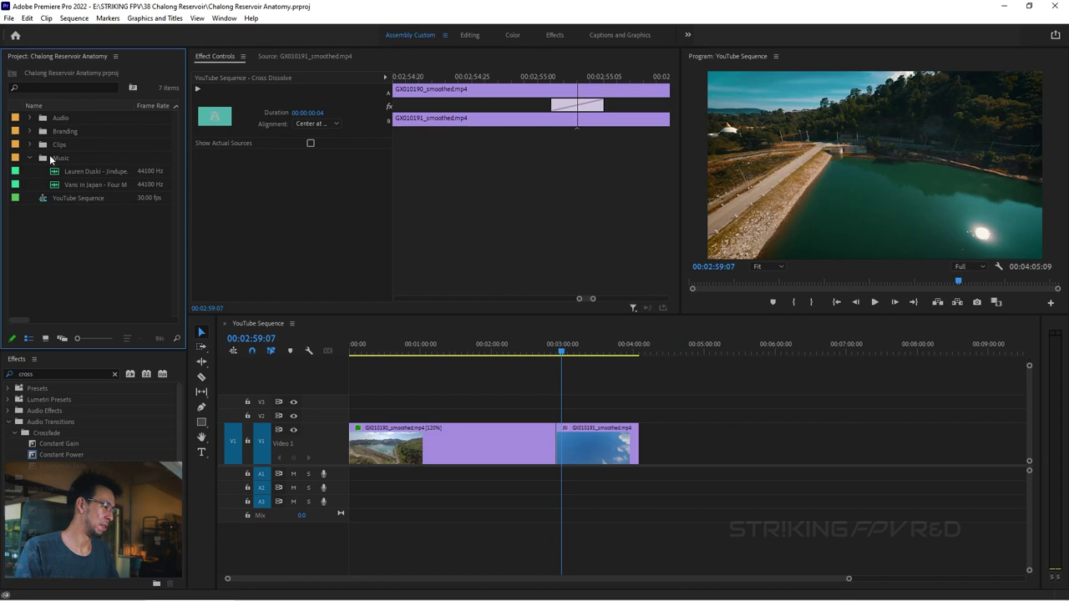
Place the Lauren Duski - Jindupe.mp3 song from the Music bin at the start of track A1 and expand that track
{"action": "double_click", "coordinate": [68, 174]}
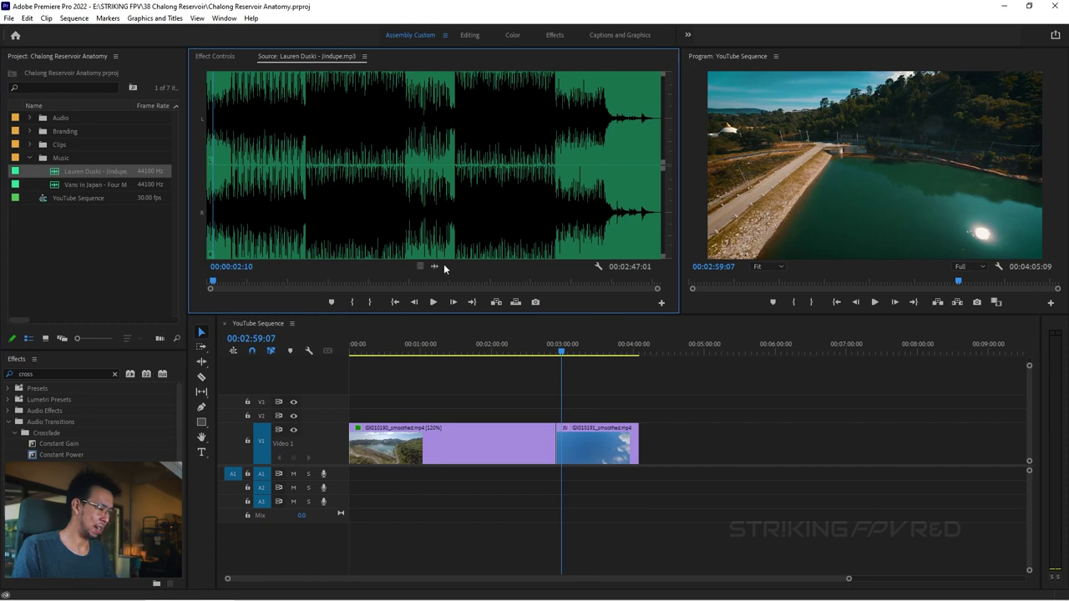
{"action": "left_click_drag", "start_coordinate": [377, 467], "coordinate": [349, 474]}
{"action": "left_click", "coordinate": [464, 476]}
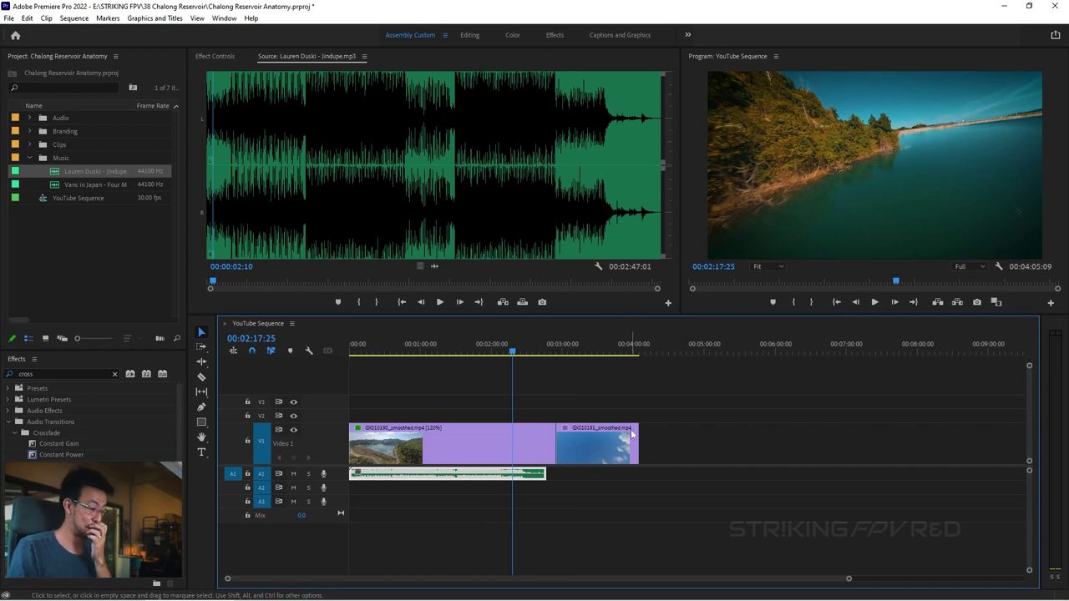
{"action": "double_click", "coordinate": [340, 478]}
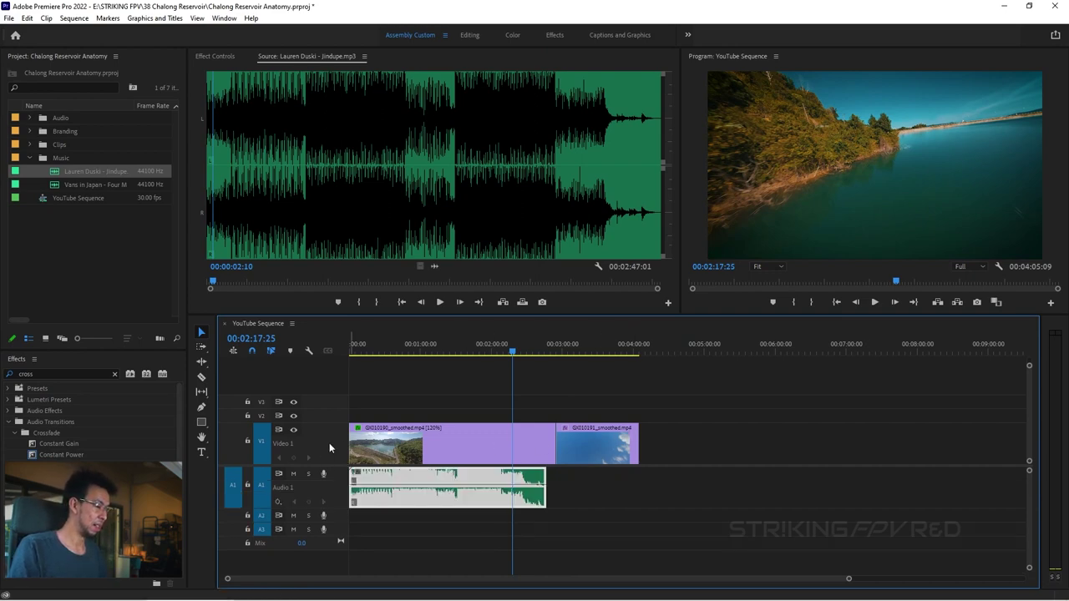
Play the sequence with the music from the start and around 00:00:37, checking where the song changes
{"action": "scroll", "coordinate": [370, 451], "scroll_direction": "up", "scroll_amount": 6}
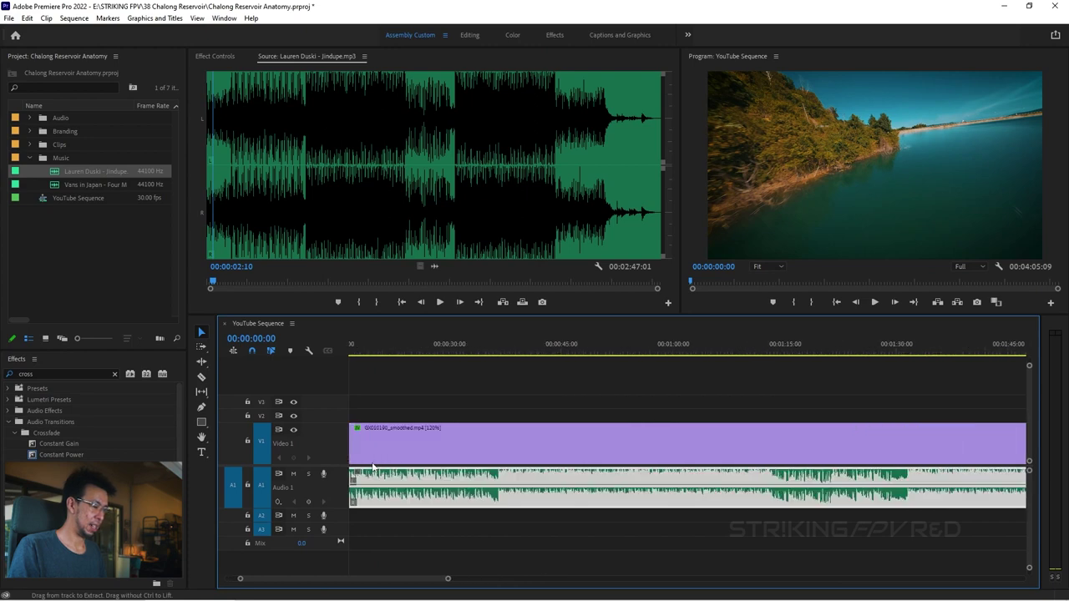
{"action": "scroll", "coordinate": [407, 449], "scroll_direction": "down", "scroll_amount": 2}
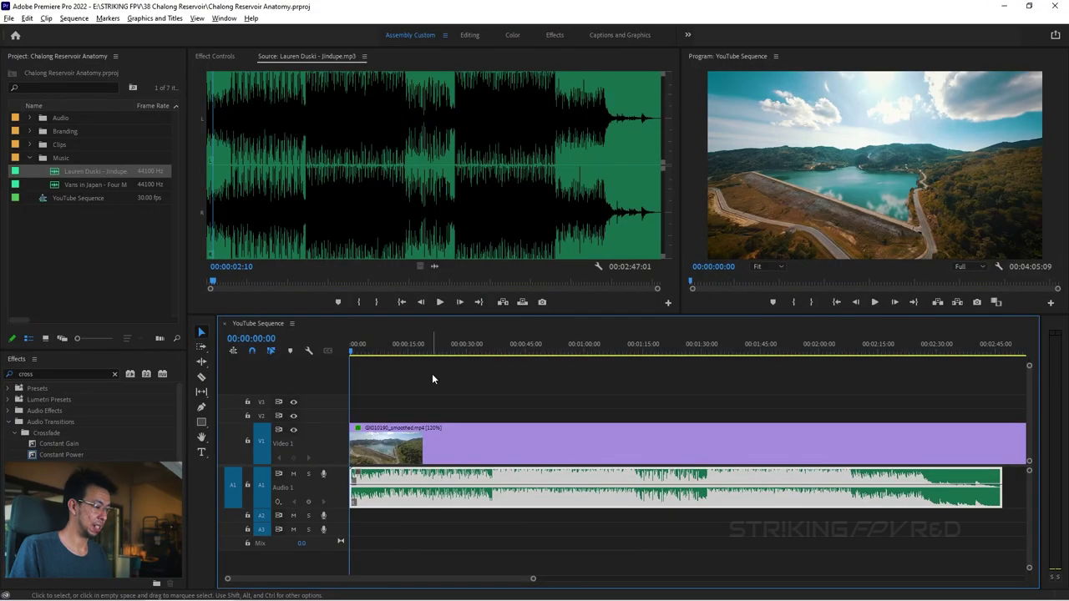
{"action": "key", "text": "space"}
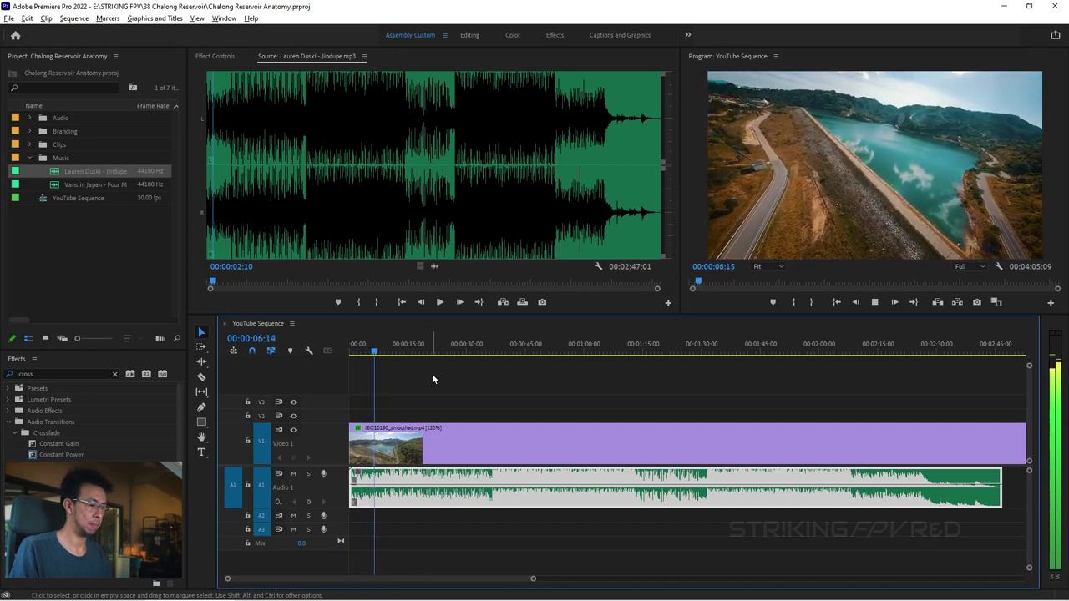
{"action": "left_click", "coordinate": [436, 344]}
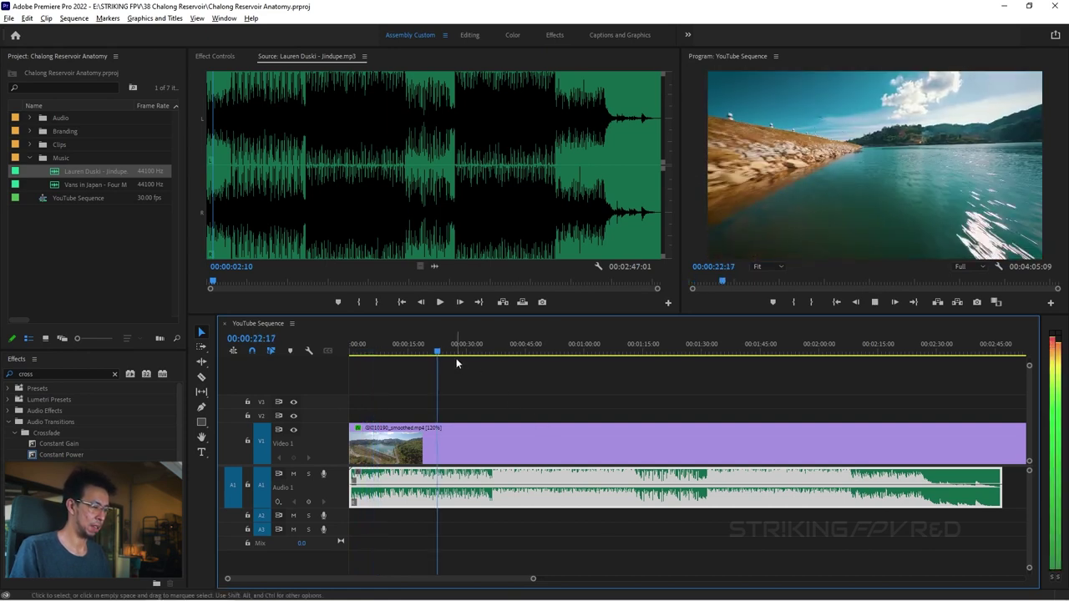
{"action": "key", "text": "space"}
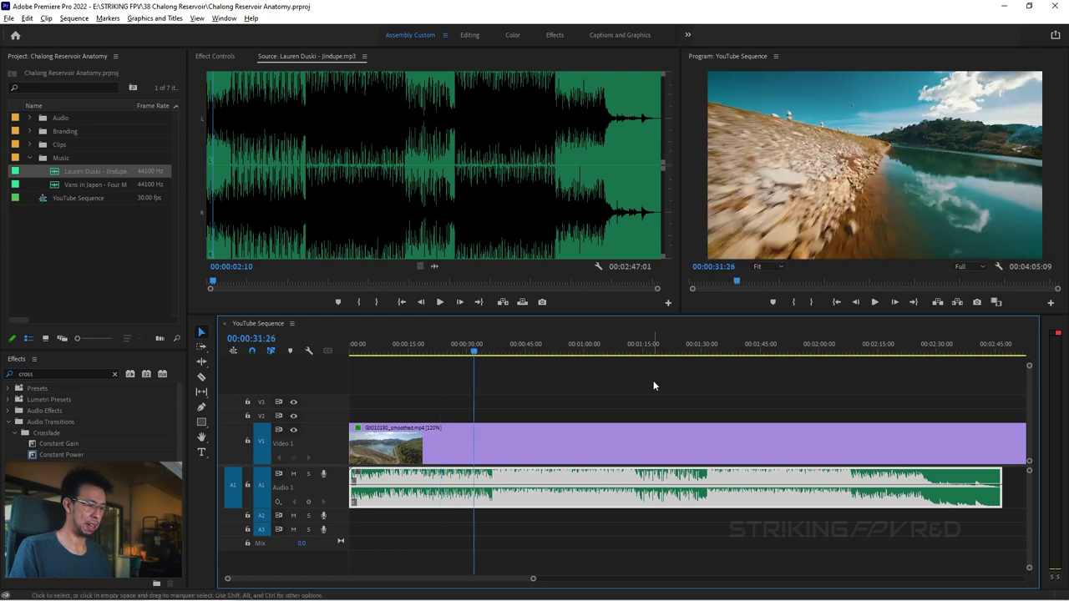
{"action": "key", "text": "space"}
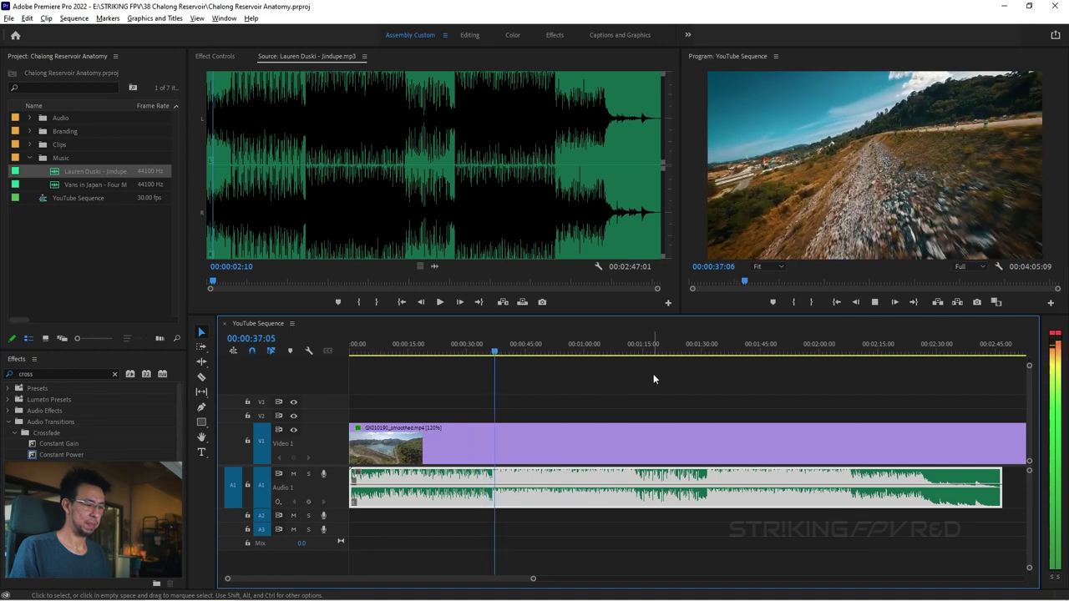
{"action": "key", "text": "space"}
{"action": "left_click_drag", "start_coordinate": [495, 349], "coordinate": [492, 350]}
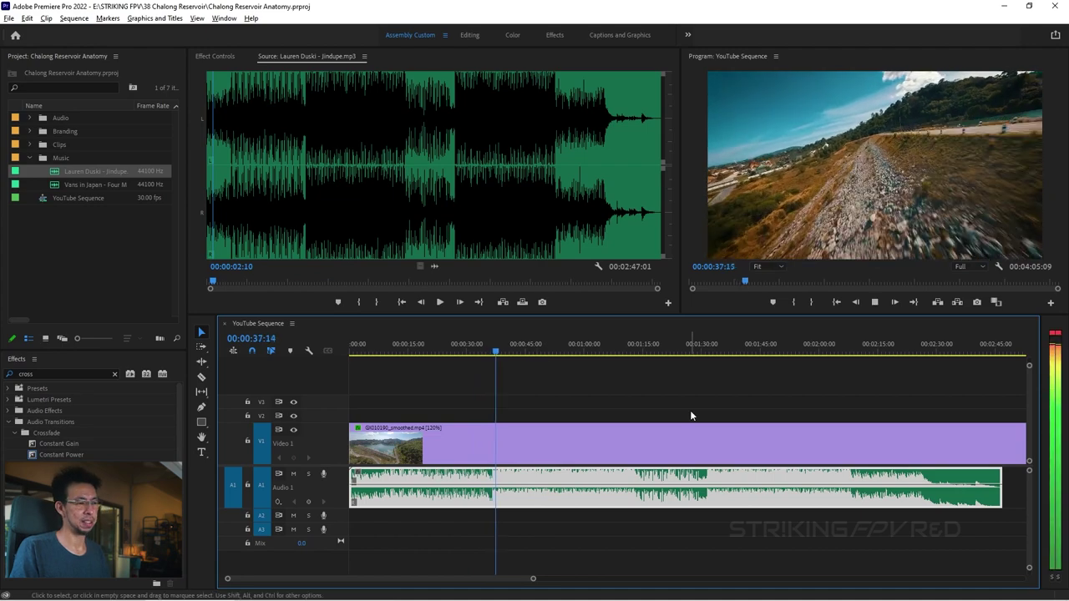
{"action": "key", "text": "space"}
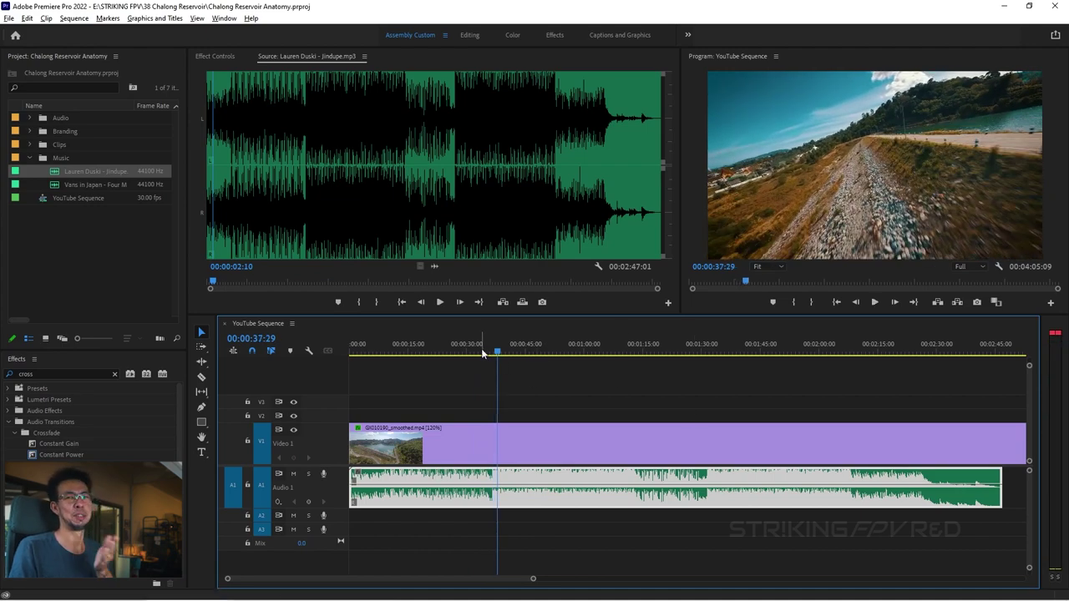
Trim the start of the GX010190_smoothed.mp4 clip on V1 to the playhead at 00:00:34:05
{"action": "left_click", "coordinate": [481, 349]}
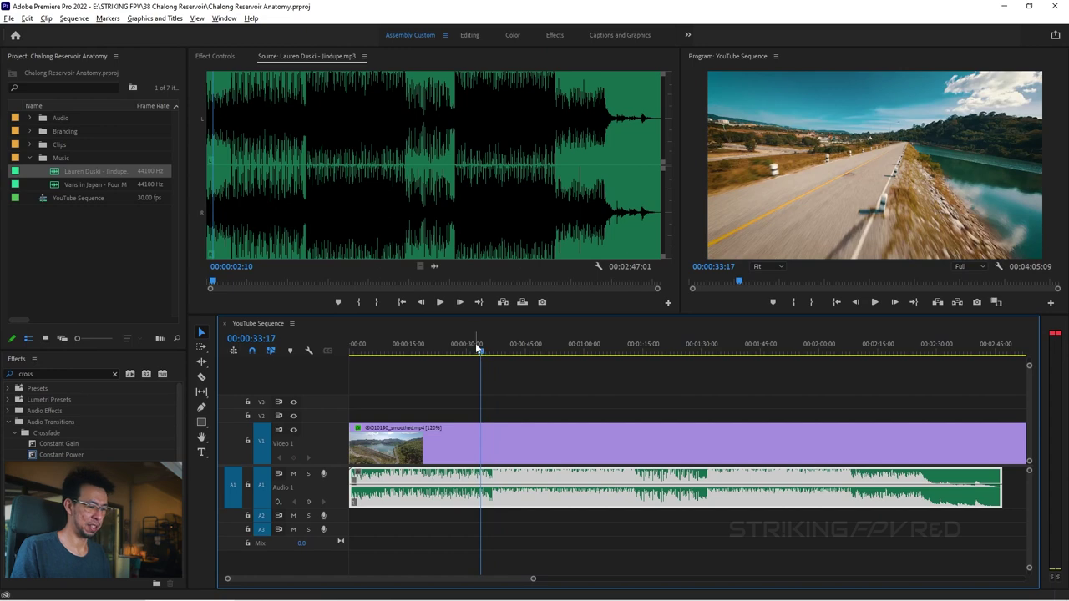
{"action": "key", "text": "space"}
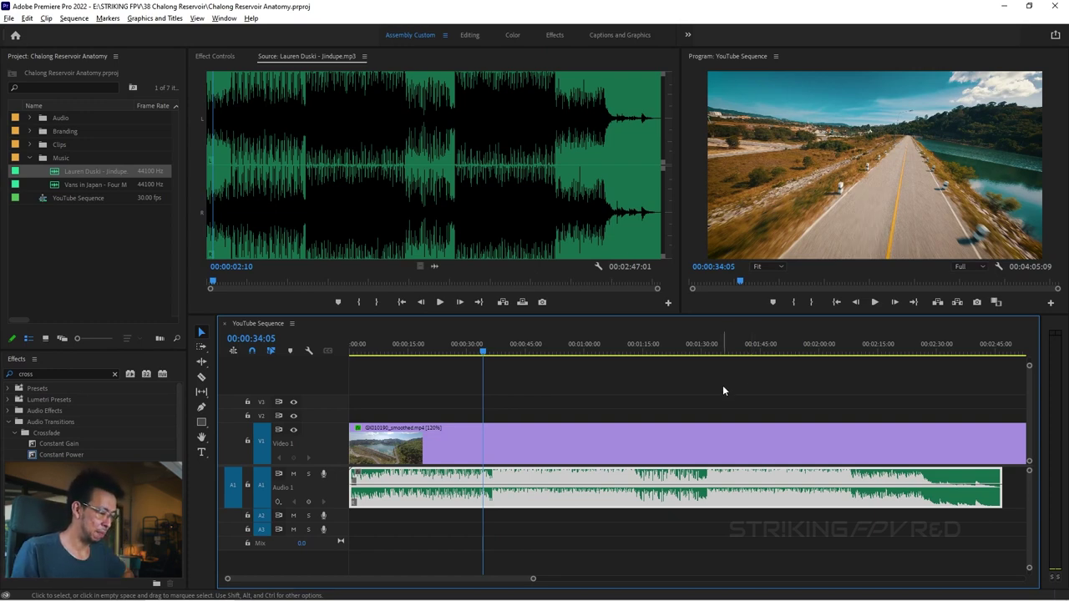
{"action": "left_click", "coordinate": [440, 451]}
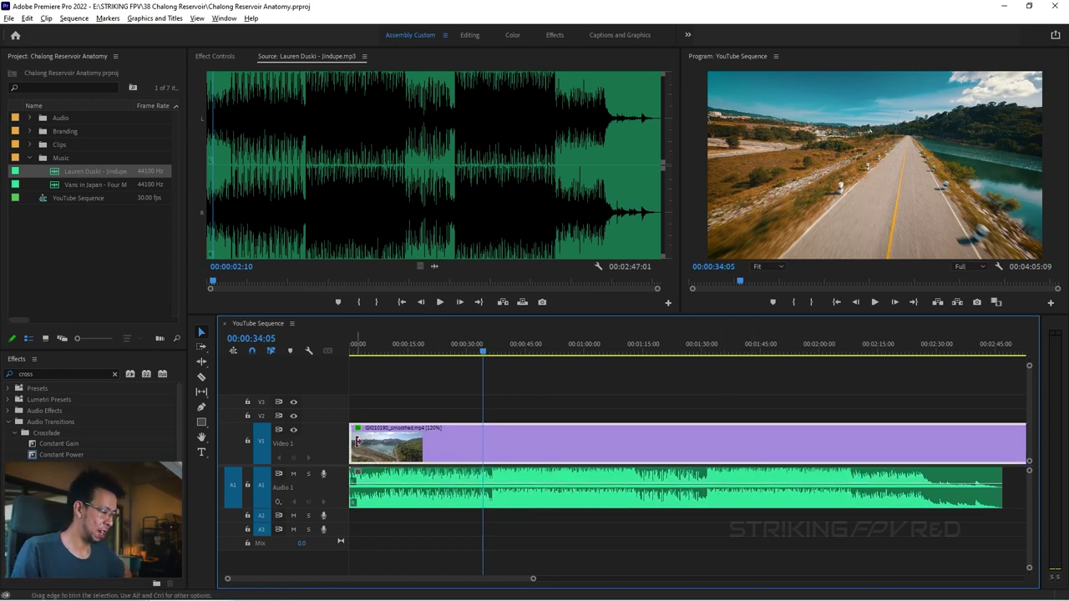
{"action": "left_click_drag", "start_coordinate": [353, 440], "coordinate": [388, 442]}
{"action": "left_click_drag", "start_coordinate": [486, 452], "coordinate": [484, 452]}
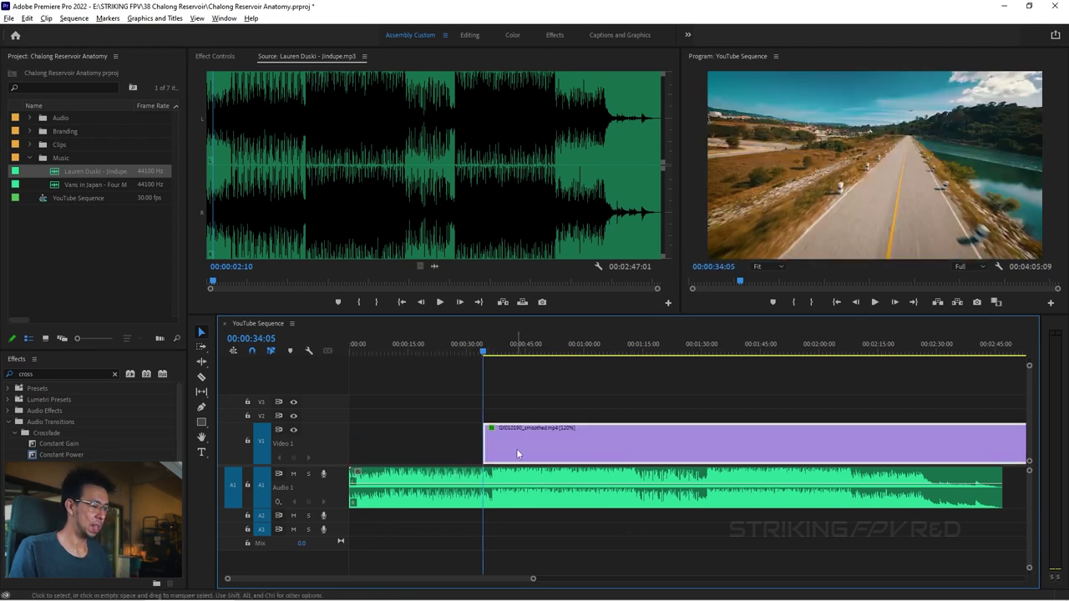
Place the playhead at 00:00:36:19, where the A1 music waveform changes
{"action": "key", "text": "equal"}
{"action": "scroll", "coordinate": [491, 434], "scroll_direction": "up", "scroll_amount": 2}
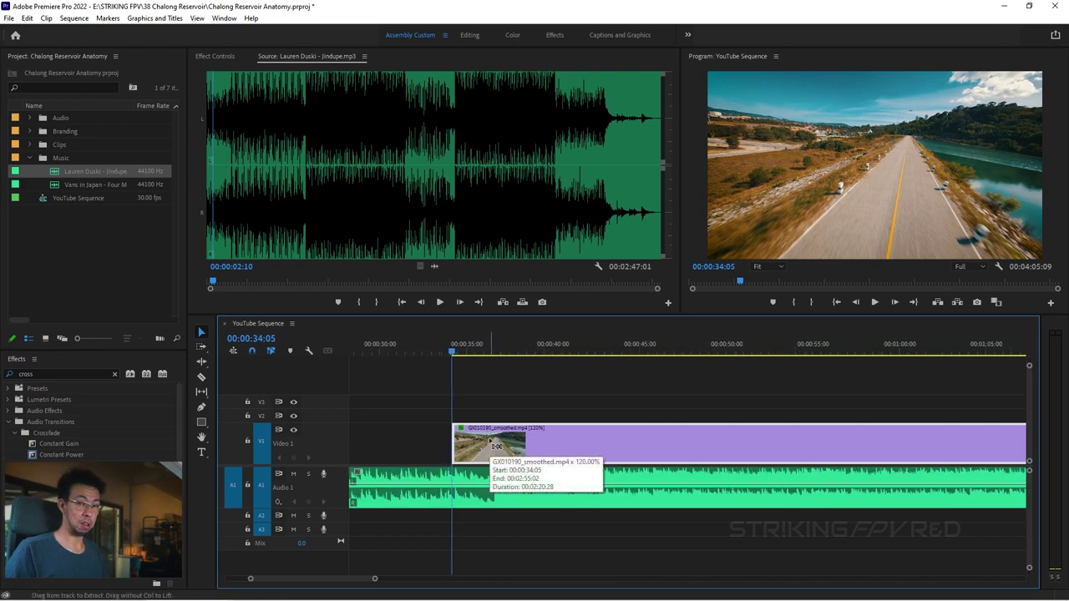
{"action": "scroll", "coordinate": [491, 446], "scroll_direction": "up", "scroll_amount": 1}
{"action": "scroll", "coordinate": [491, 446], "scroll_direction": "down", "scroll_amount": 2}
{"action": "scroll", "coordinate": [491, 446], "scroll_direction": "up", "scroll_amount": 2}
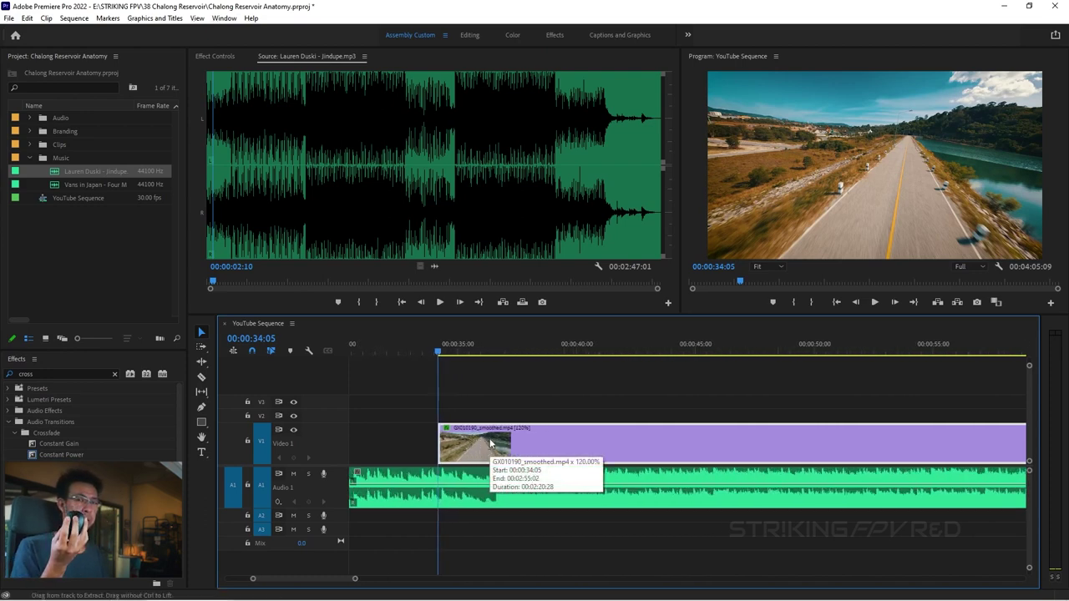
{"action": "scroll", "coordinate": [489, 441], "scroll_direction": "up", "scroll_amount": 1}
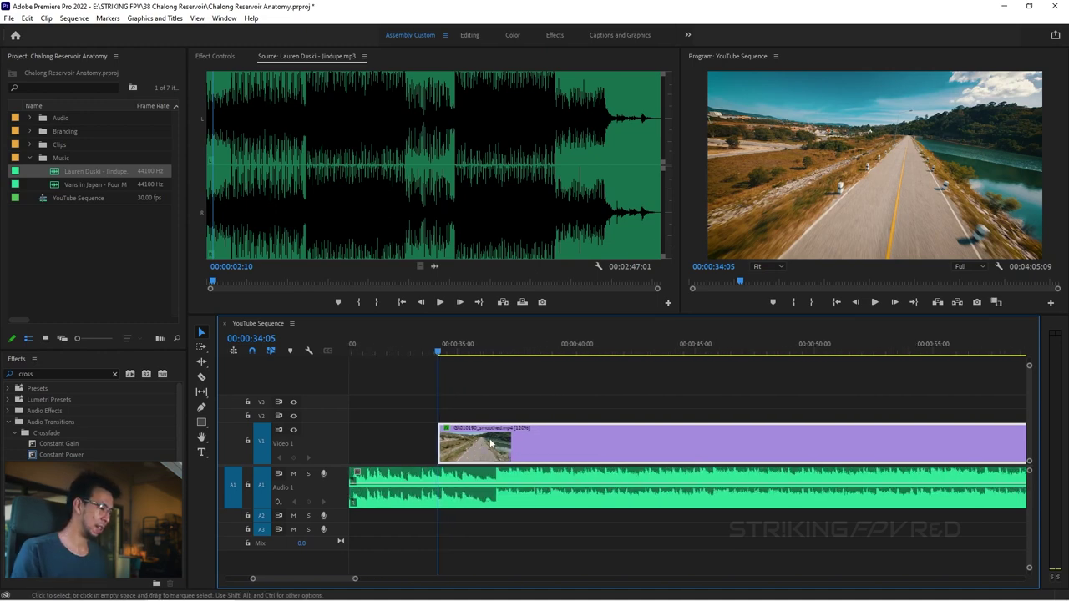
{"action": "scroll", "coordinate": [472, 440], "scroll_direction": "up", "scroll_amount": 1}
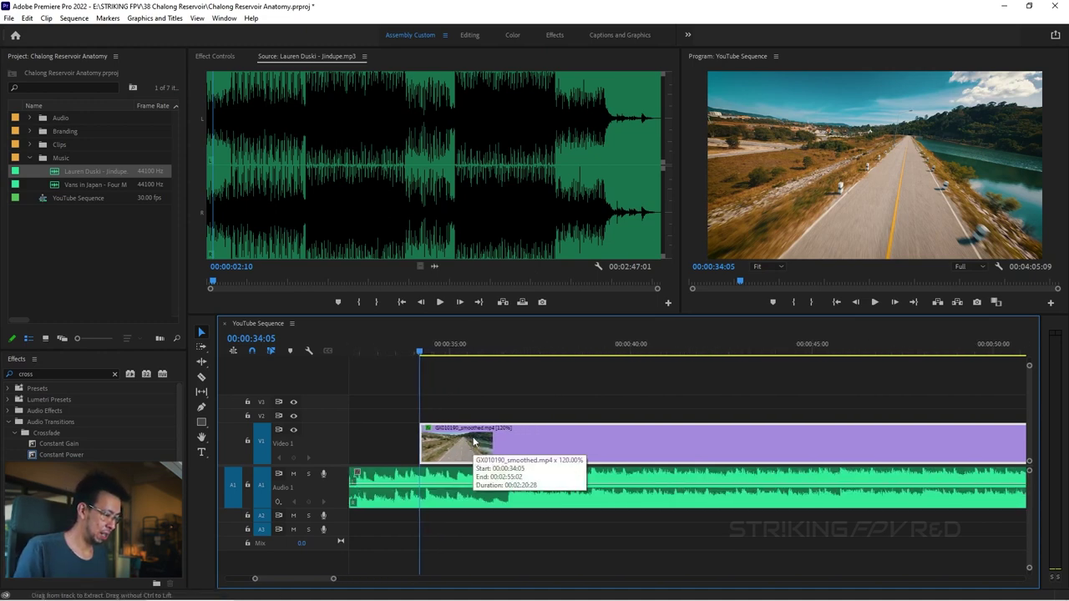
{"action": "mouse_move", "coordinate": [505, 343]}
{"action": "left_mouse_down"}
{"action": "mouse_move", "coordinate": [530, 347]}
{"action": "mouse_move", "coordinate": [511, 354]}
{"action": "left_mouse_up"}
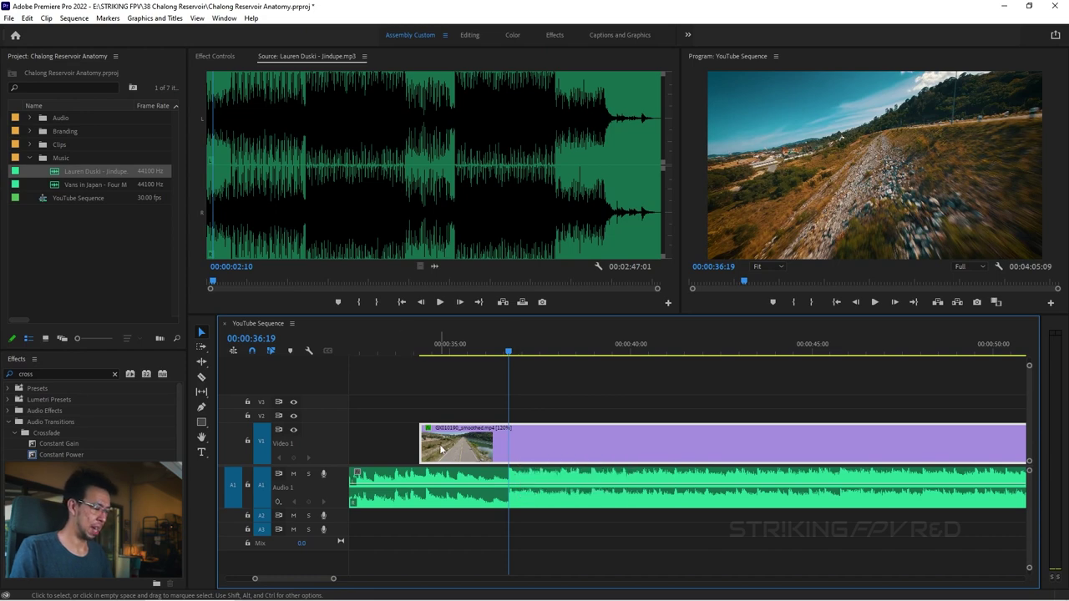
Try to shift only the GX010190_smoothed.mp4 clip to the right along V1 and undo the move
{"action": "left_click_drag", "start_coordinate": [444, 448], "coordinate": [441, 449]}
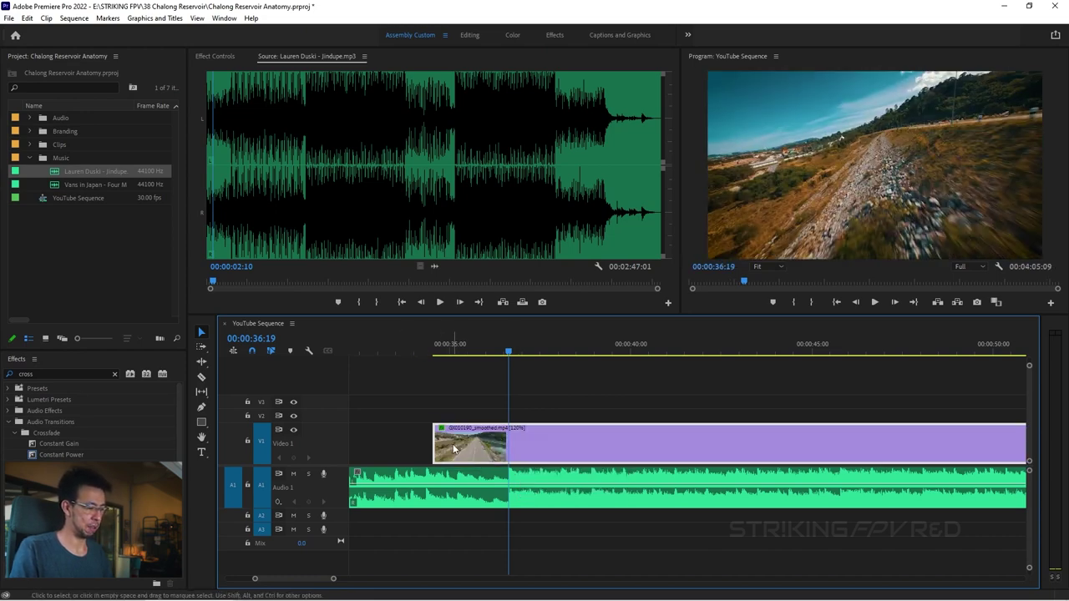
{"action": "key", "text": "minus"}
{"action": "key", "text": "minus"}
{"action": "key", "text": "minus"}
{"action": "key", "text": "minus"}
{"action": "key", "text": "minus"}
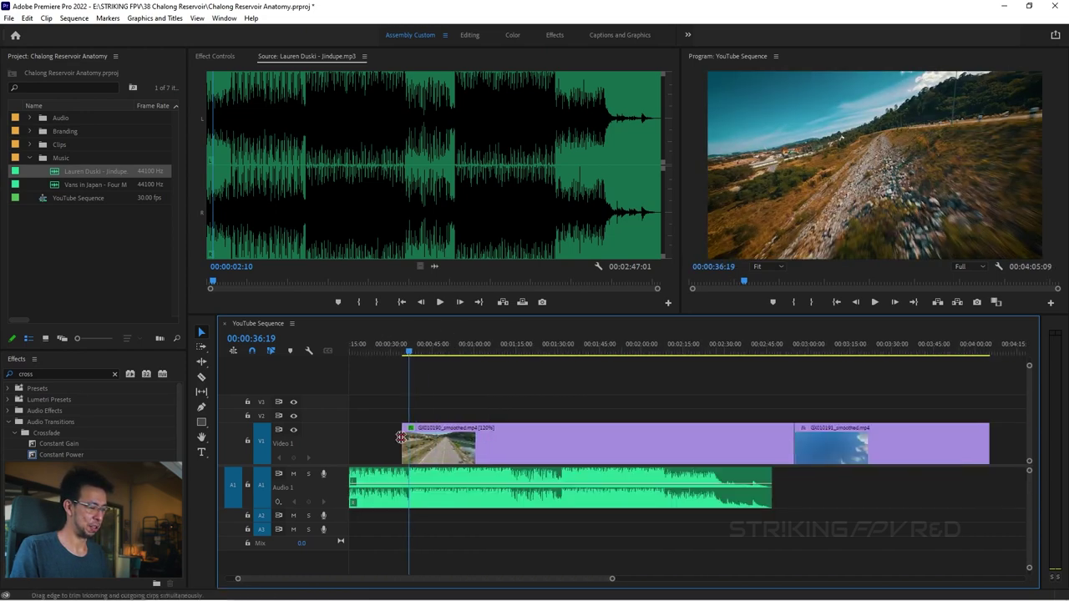
{"action": "left_click_drag", "start_coordinate": [746, 453], "coordinate": [777, 452]}
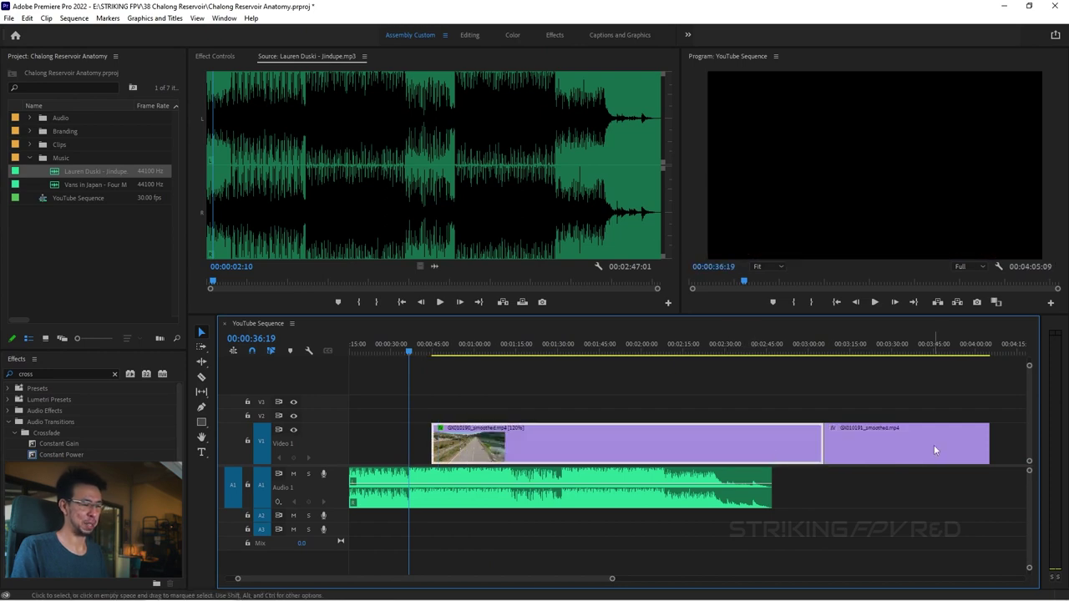
{"action": "key", "text": "ctrl+z"}
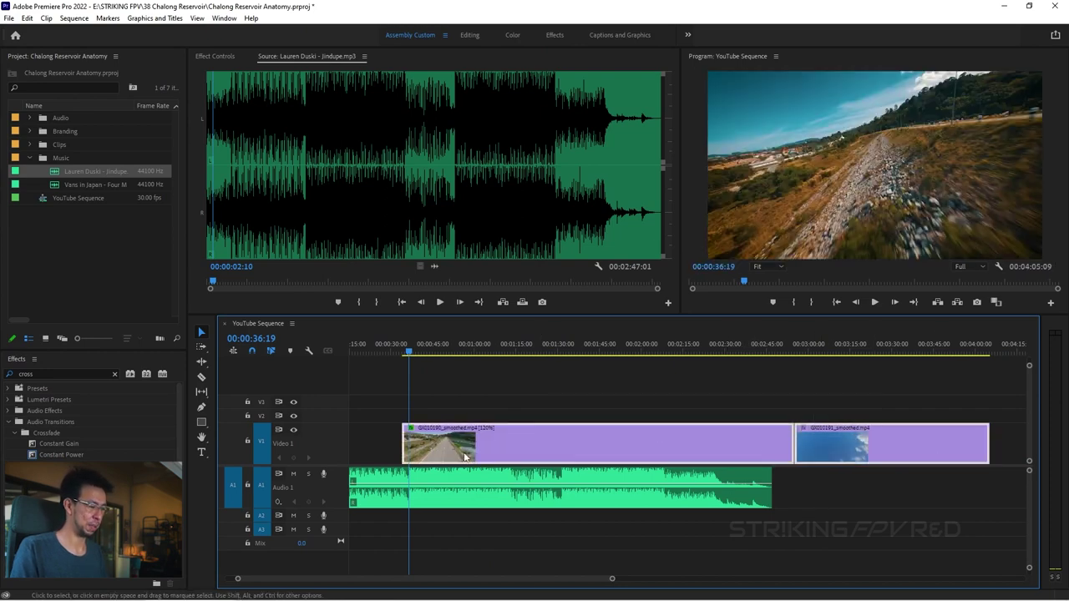
Move both V1 clips right so GX010190_smoothed.mp4 starts at the playhead at 00:00:36:19, aligned with the music change
{"action": "key", "text": "equal"}
{"action": "key", "text": "equal"}
{"action": "key", "text": "equal"}
{"action": "key", "text": "equal"}
{"action": "key", "text": "equal"}
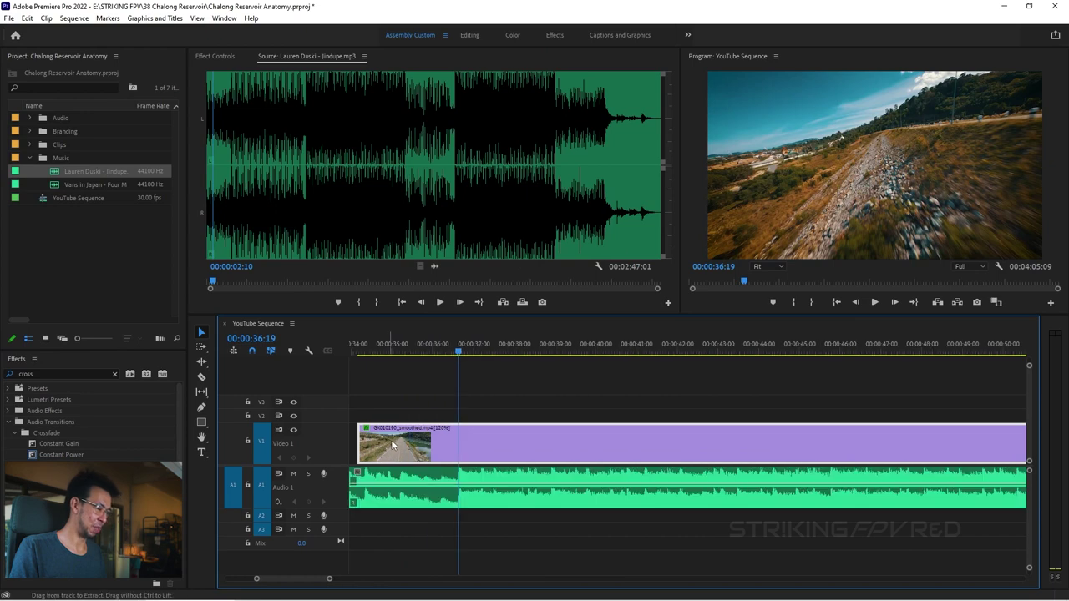
{"action": "left_click_drag", "start_coordinate": [401, 449], "coordinate": [492, 455]}
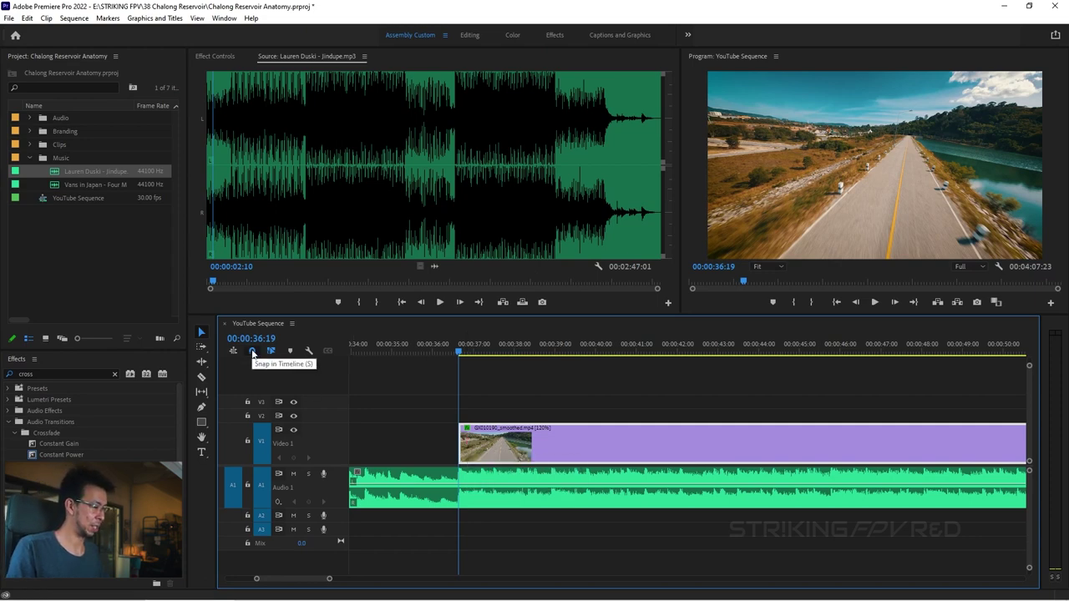
Shift the V1 clips slightly right with snapping off, re-enable snapping and snap them back to the playhead at 00:00:36:19
{"action": "mouse_move", "coordinate": [559, 444]}
{"action": "left_mouse_down"}
{"action": "mouse_move", "coordinate": [541, 446]}
{"action": "mouse_move", "coordinate": [566, 441]}
{"action": "left_mouse_up"}
{"action": "scroll", "coordinate": [423, 425], "scroll_direction": "down", "scroll_amount": 3}
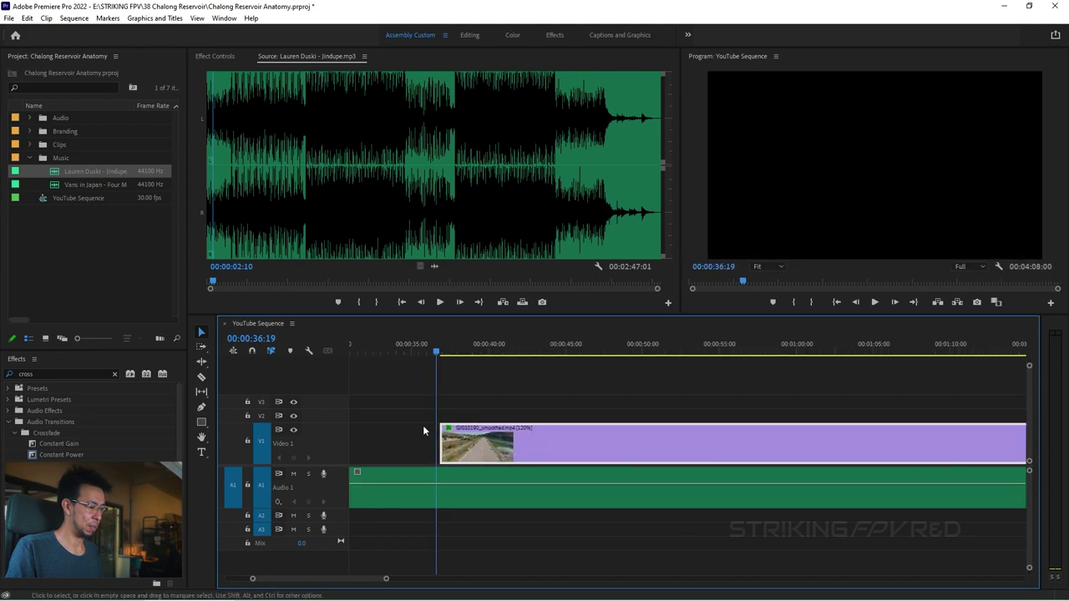
{"action": "scroll", "coordinate": [422, 425], "scroll_direction": "down", "scroll_amount": 2}
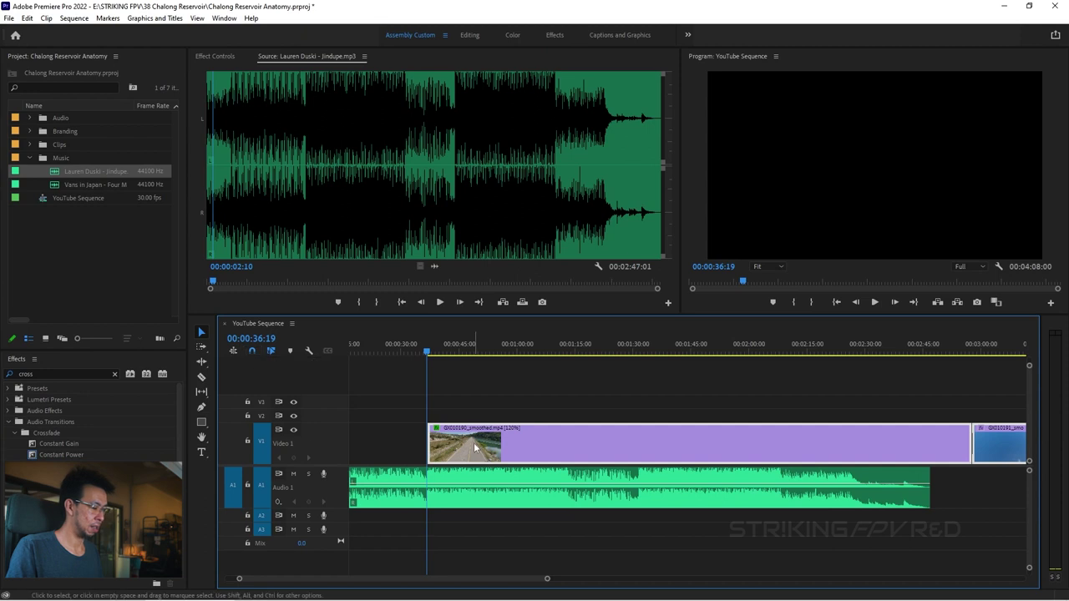
{"action": "scroll", "coordinate": [414, 435], "scroll_direction": "up", "scroll_amount": 5}
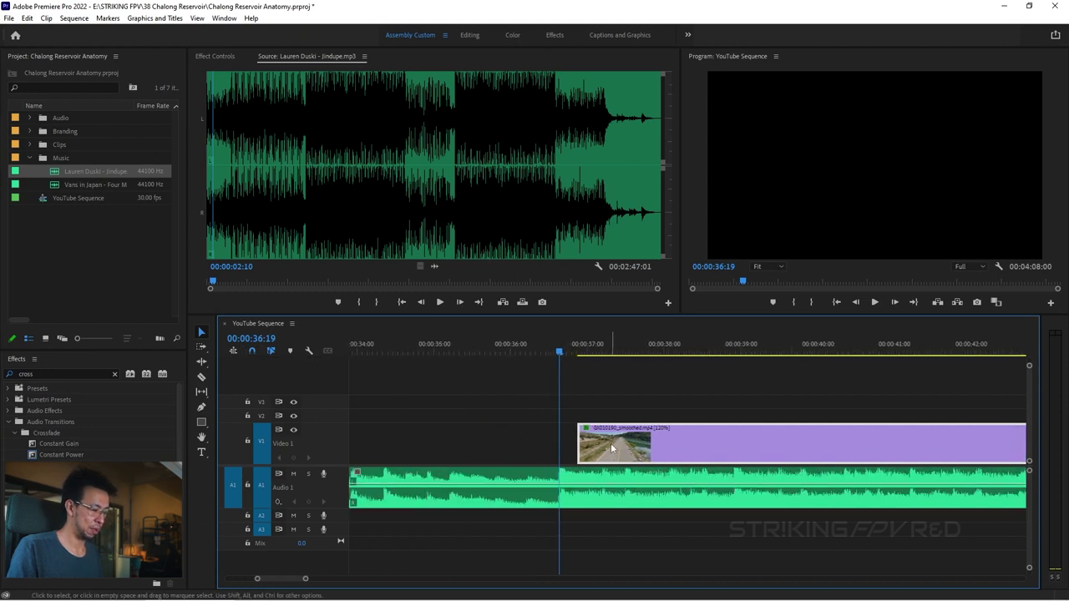
{"action": "left_click_drag", "start_coordinate": [611, 449], "coordinate": [599, 451]}
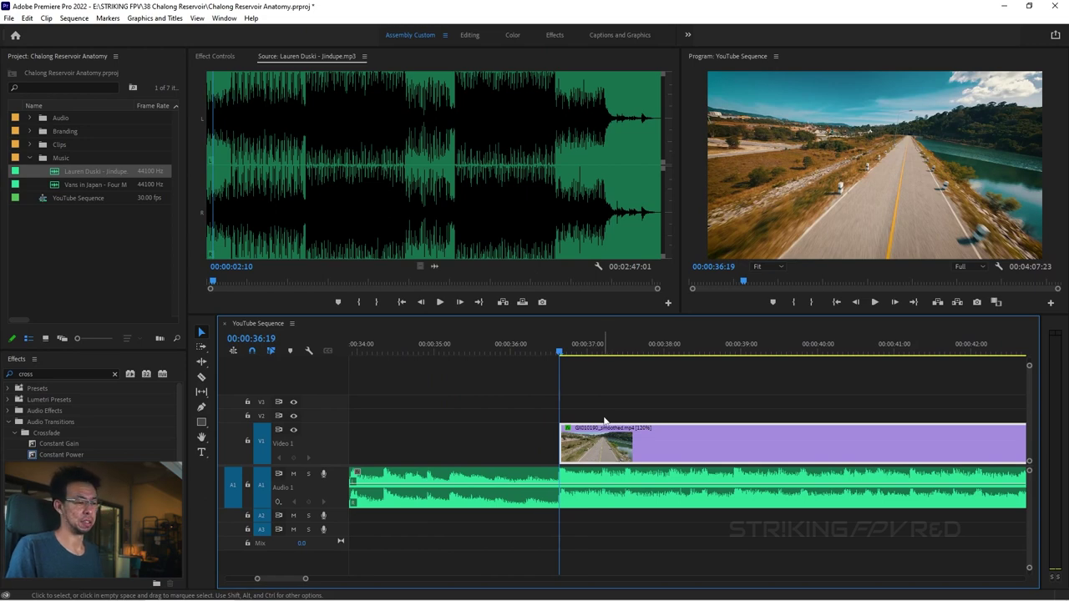
Extend the start of the GX010190_smoothed.mp4 clip on V1 back to the beginning of the sequence
{"action": "scroll", "coordinate": [603, 397], "scroll_direction": "down", "scroll_amount": 6}
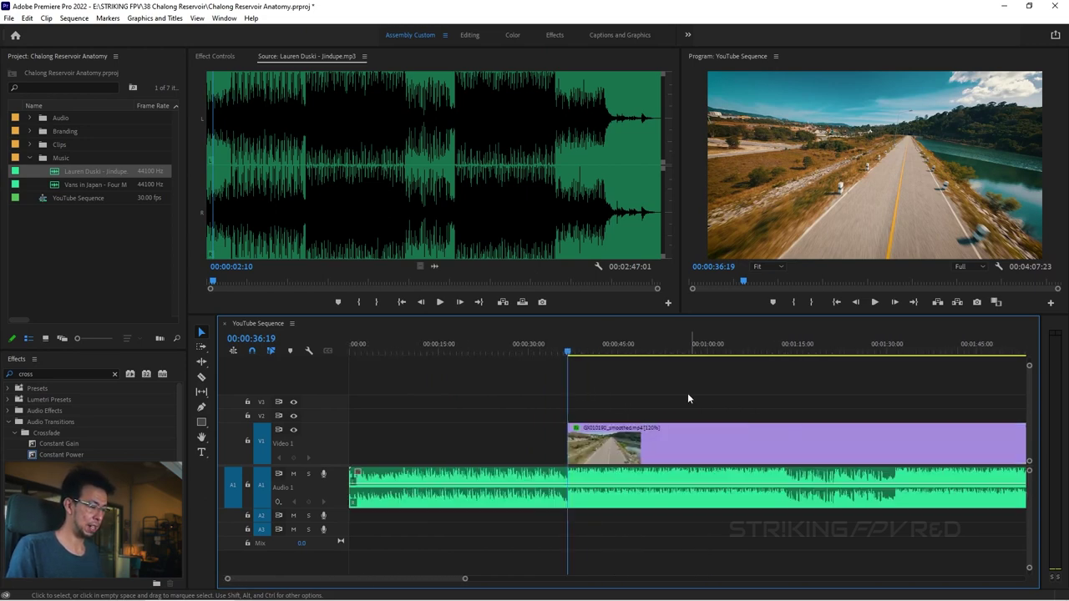
{"action": "scroll", "coordinate": [688, 399], "scroll_direction": "down", "scroll_amount": 2}
{"action": "left_click_drag", "start_coordinate": [489, 437], "coordinate": [349, 438]}
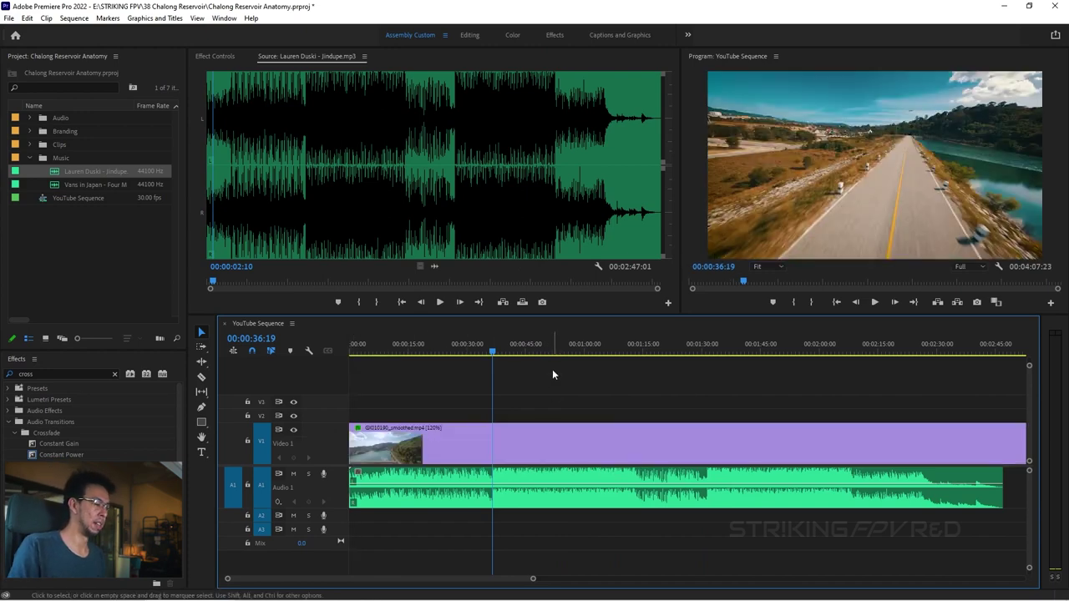
Play the sequence around 00:00:36 to check how the footage syncs with the music change
{"action": "left_click", "coordinate": [484, 352]}
{"action": "key", "text": "space"}
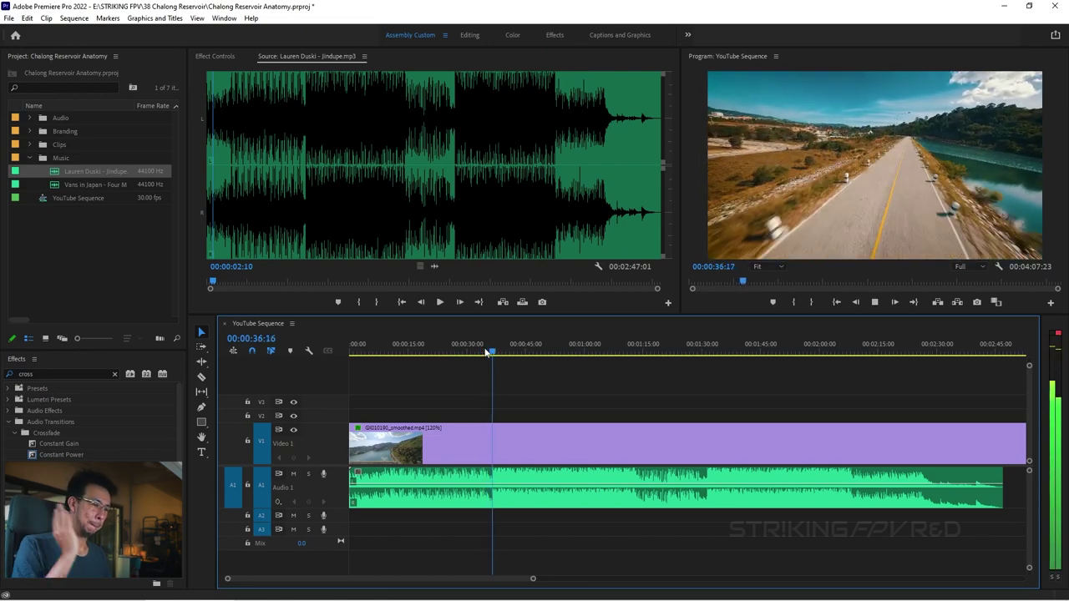
{"action": "key", "text": "space"}
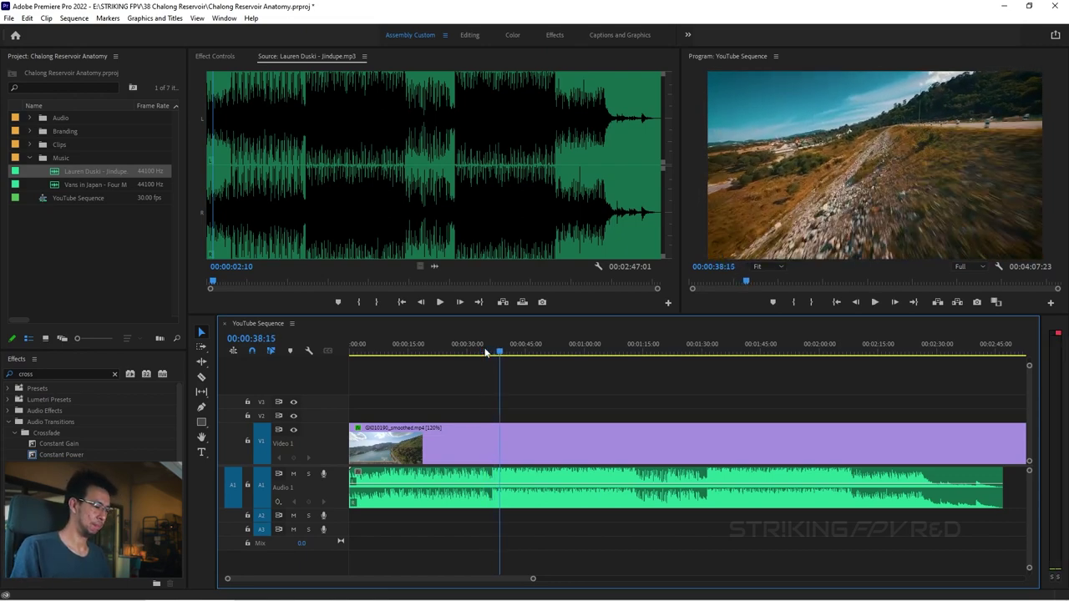
Place the playhead at 00:00:36:18 and shift both V1 clips right by about 9 frames to adjust the music sync
{"action": "key", "text": "backslash"}
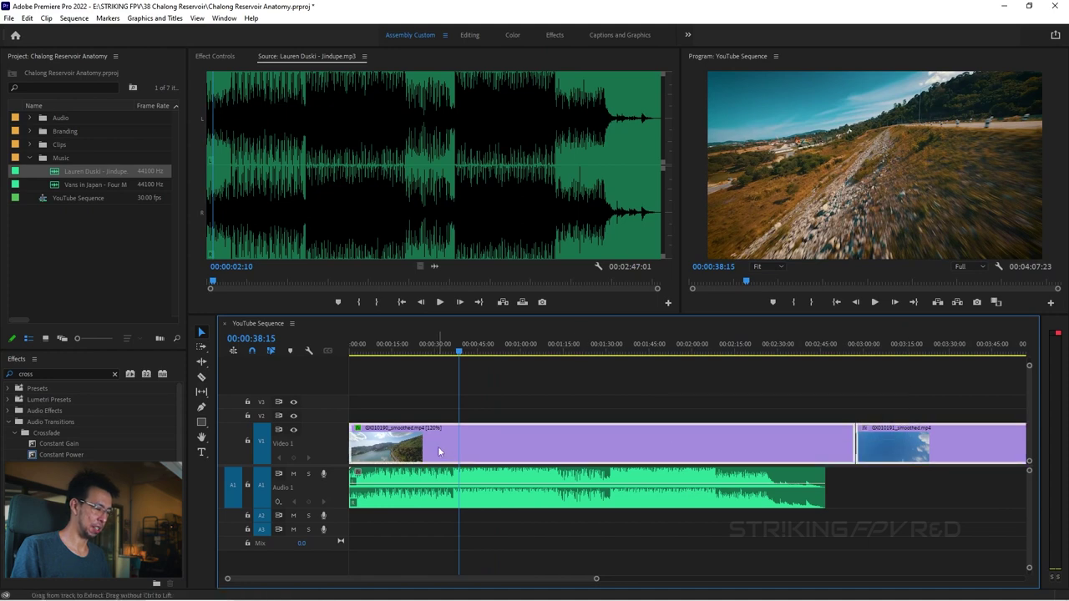
{"action": "key", "text": "equal"}
{"action": "key", "text": "equal"}
{"action": "key", "text": "equal"}
{"action": "left_click", "coordinate": [558, 342]}
{"action": "left_click", "coordinate": [558, 340]}
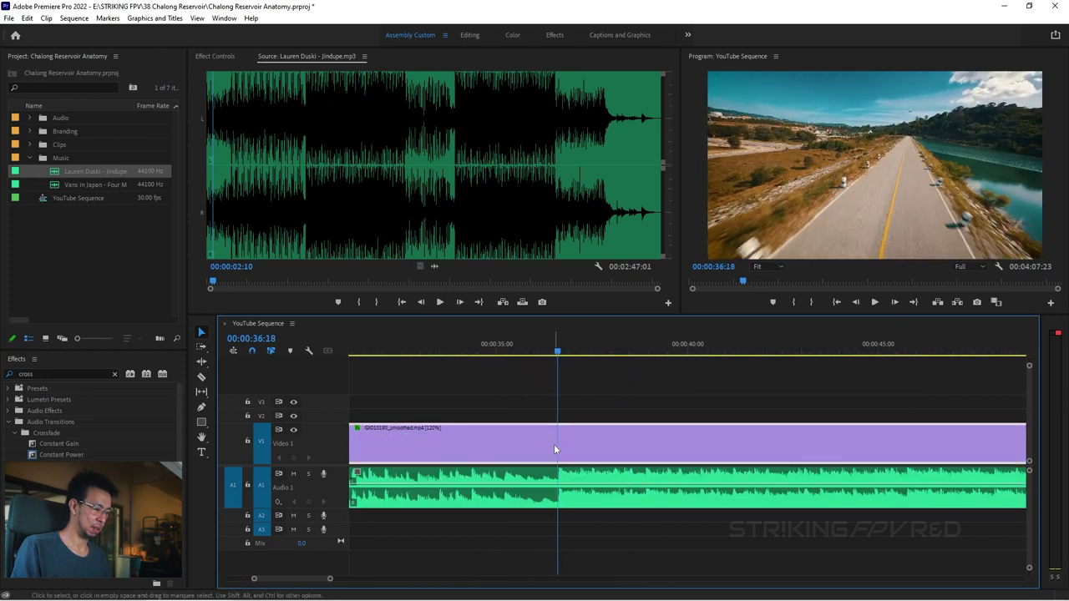
{"action": "left_click_drag", "start_coordinate": [555, 447], "coordinate": [572, 451]}
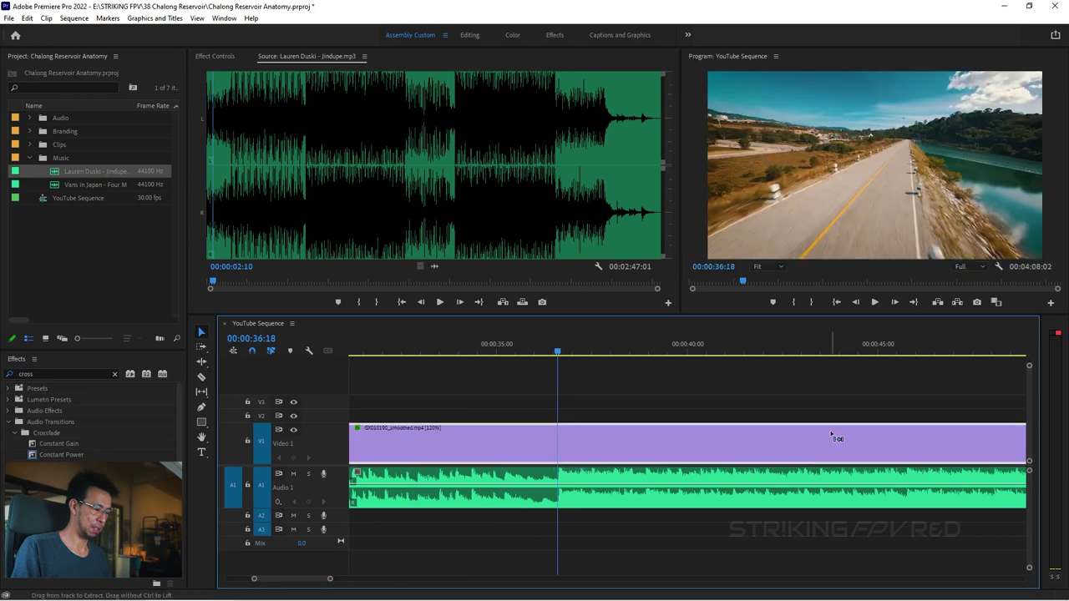
Extend the start of GX010190_smoothed.mp4 by 9 frames to close the gap at the beginning of V1
{"action": "key", "text": "minus"}
{"action": "key", "text": "minus"}
{"action": "key", "text": "minus"}
{"action": "key", "text": "ctrl+z"}
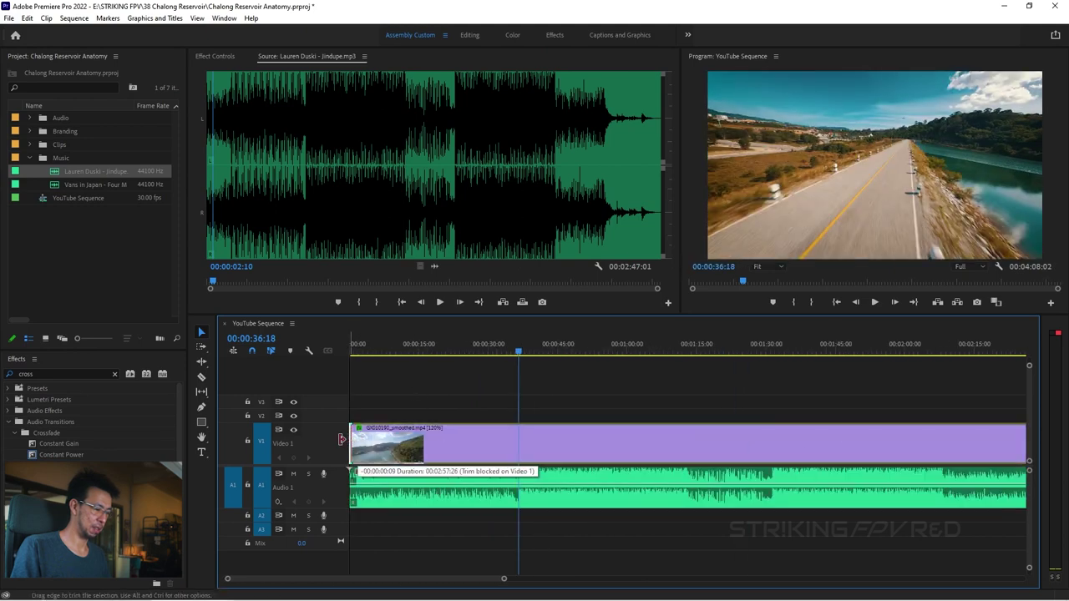
Play the sequence from 00:00:34:26 in an enlarged Program monitor to check the shot against the music change
{"action": "left_click", "coordinate": [515, 346]}
{"action": "left_click", "coordinate": [995, 268]}
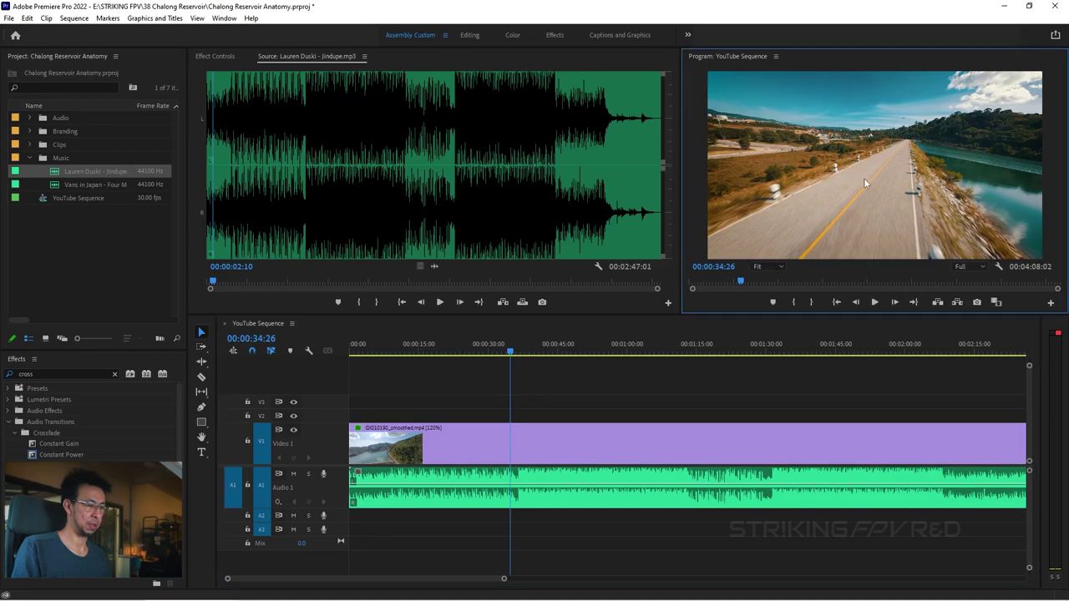
{"action": "key", "text": "space"}
{"action": "key", "text": "grave"}
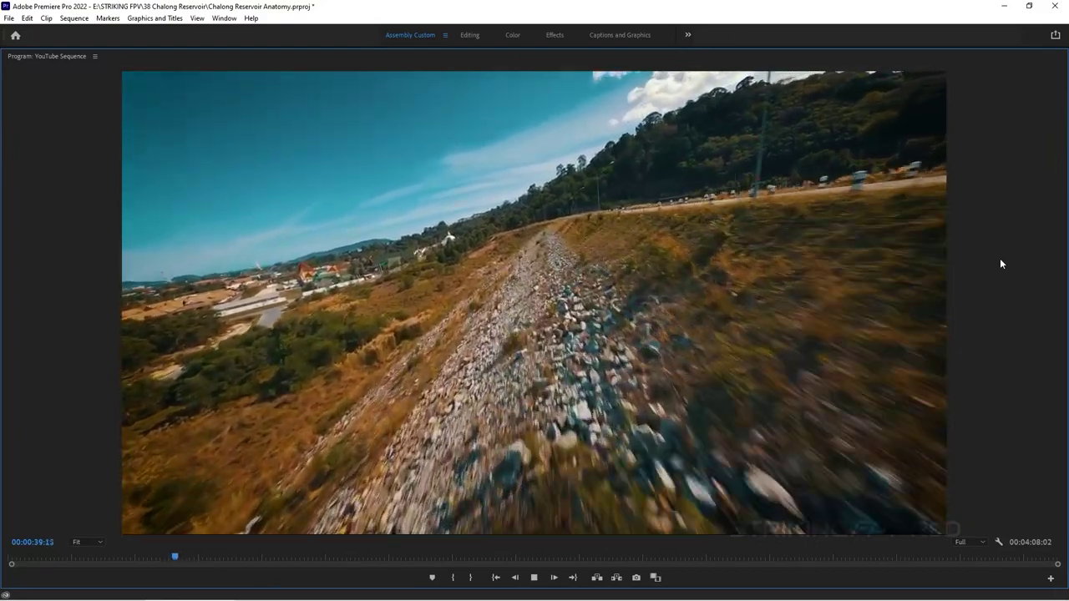
{"action": "key", "text": "grave"}
{"action": "key", "text": "space"}
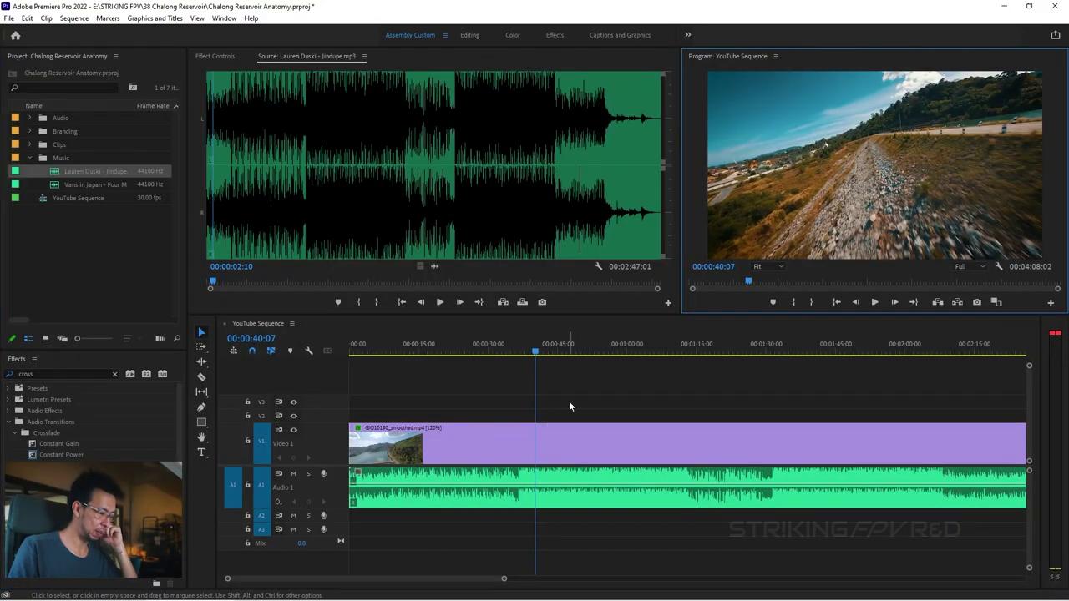
Play the opening of the sequence from 00:00:00:00 with the music
{"action": "left_click", "coordinate": [383, 343]}
{"action": "key", "text": "Home"}
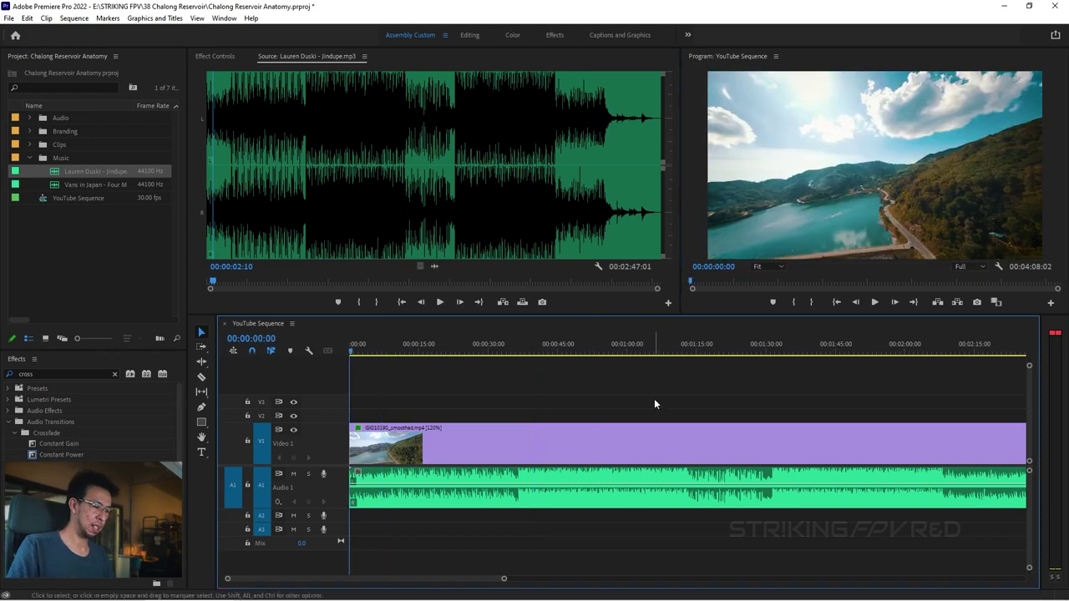
{"action": "key", "text": "space"}
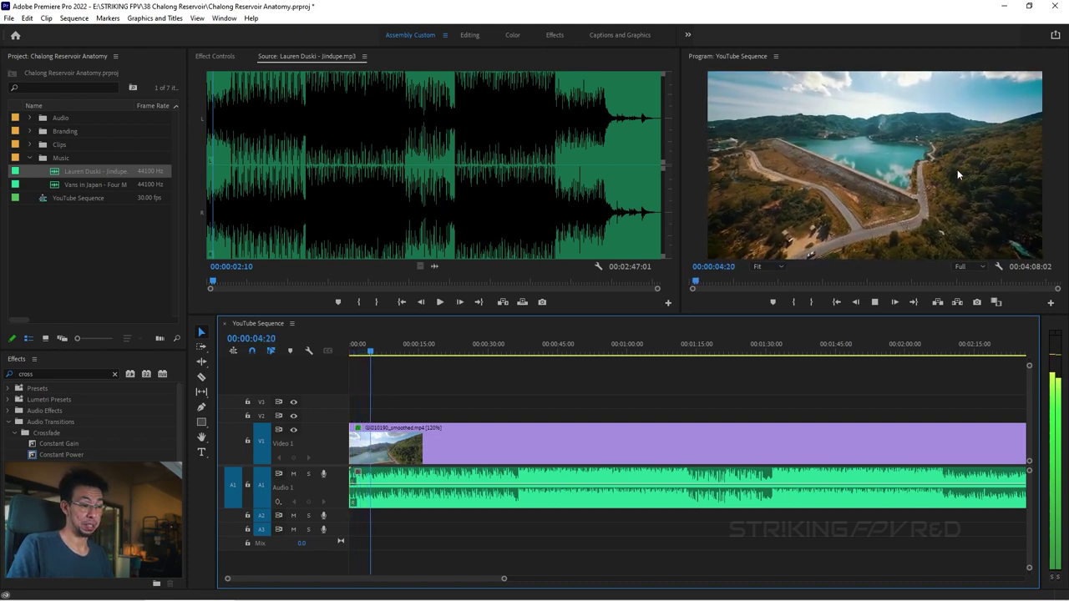
{"action": "key", "text": "space"}
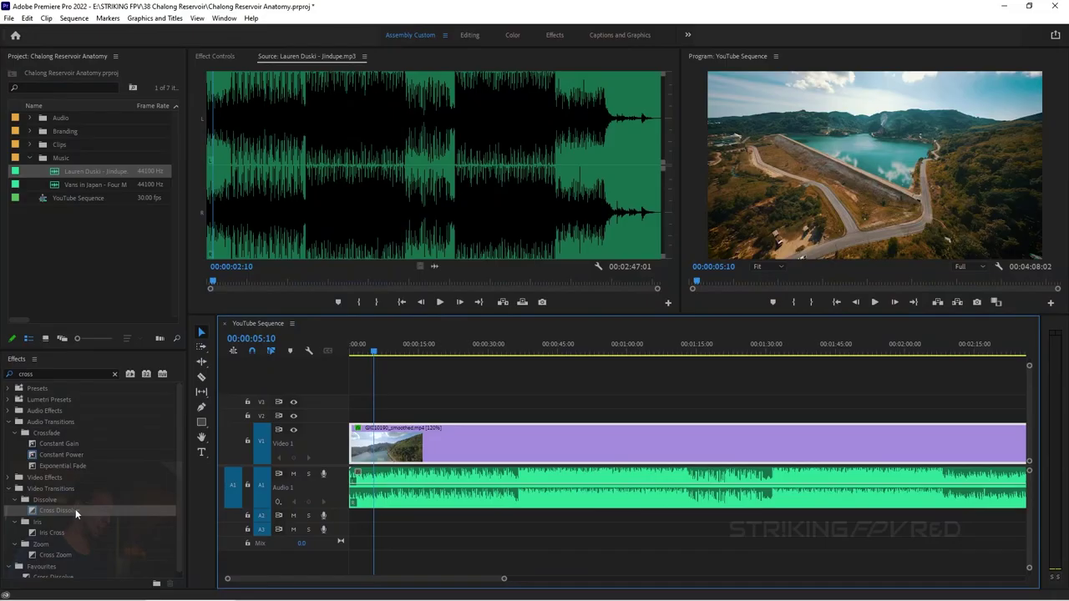
Add a Cross Dissolve to the start of GX010190_smoothed.mp4 on V1 and play the opening to 00:00:04:25
{"action": "left_click", "coordinate": [70, 516]}
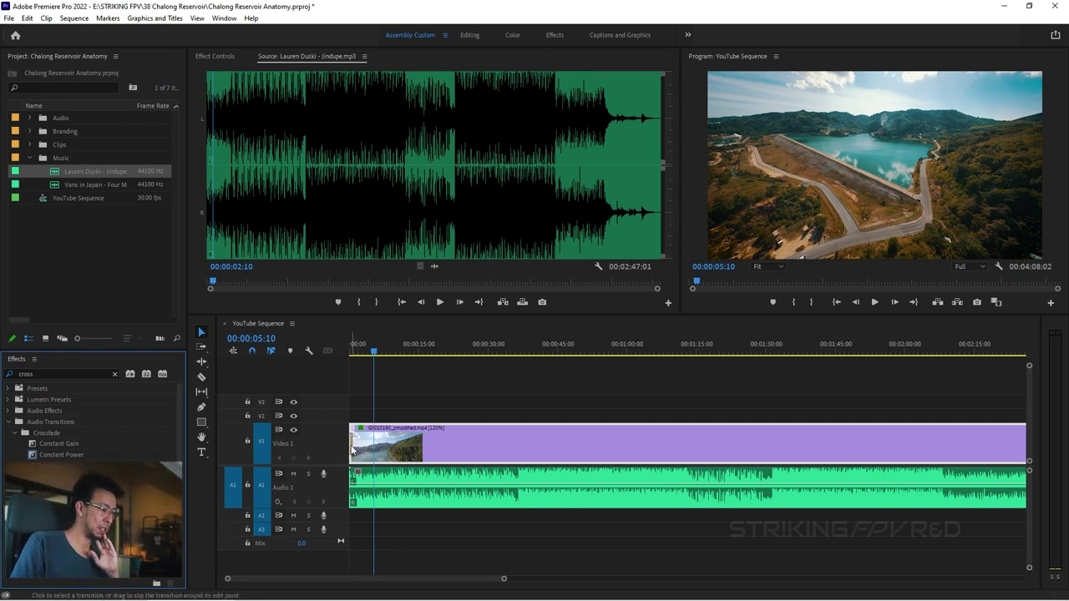
{"action": "left_click", "coordinate": [492, 400]}
{"action": "key", "text": "Home"}
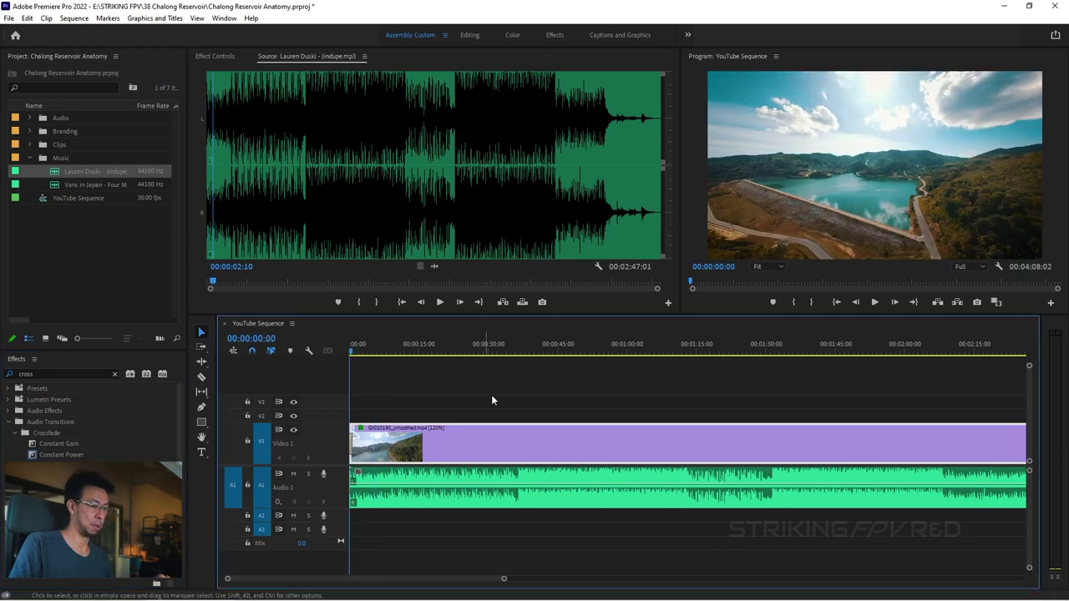
{"action": "key", "text": "space"}
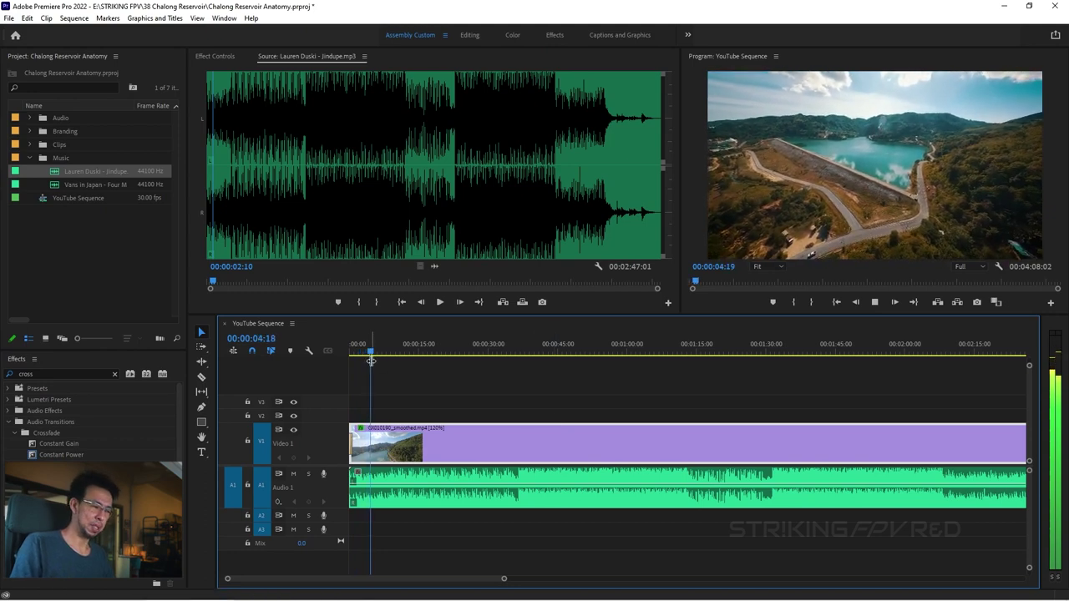
{"action": "key", "text": "space"}
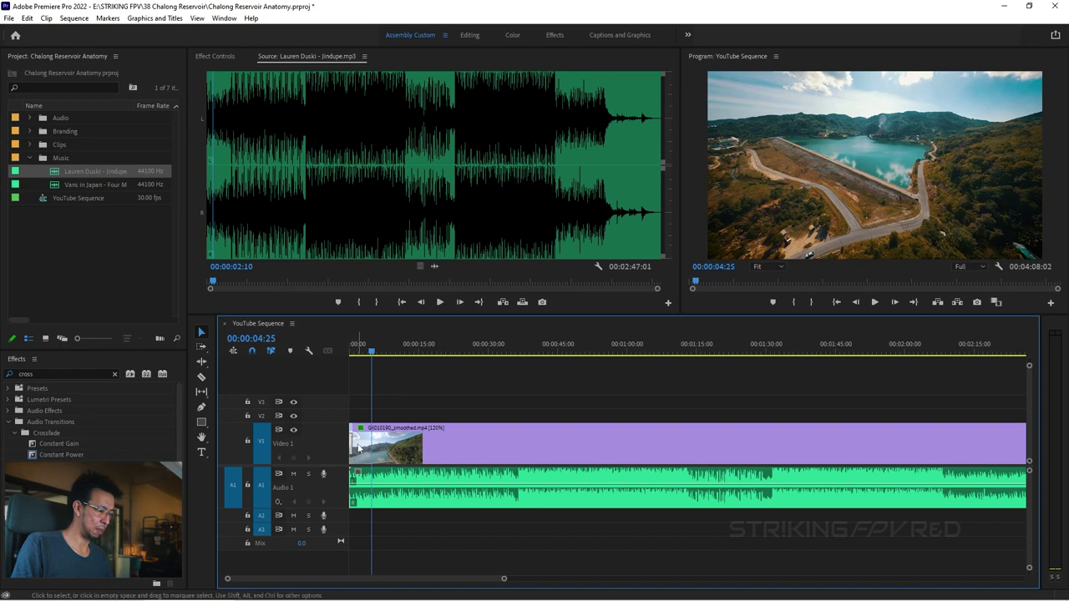
Lengthen the Cross Dissolve at the start of GX010190_smoothed.mp4 to reach the playhead at 00:00:04:25
{"action": "key", "text": "equal"}
{"action": "key", "text": "equal"}
{"action": "key", "text": "equal"}
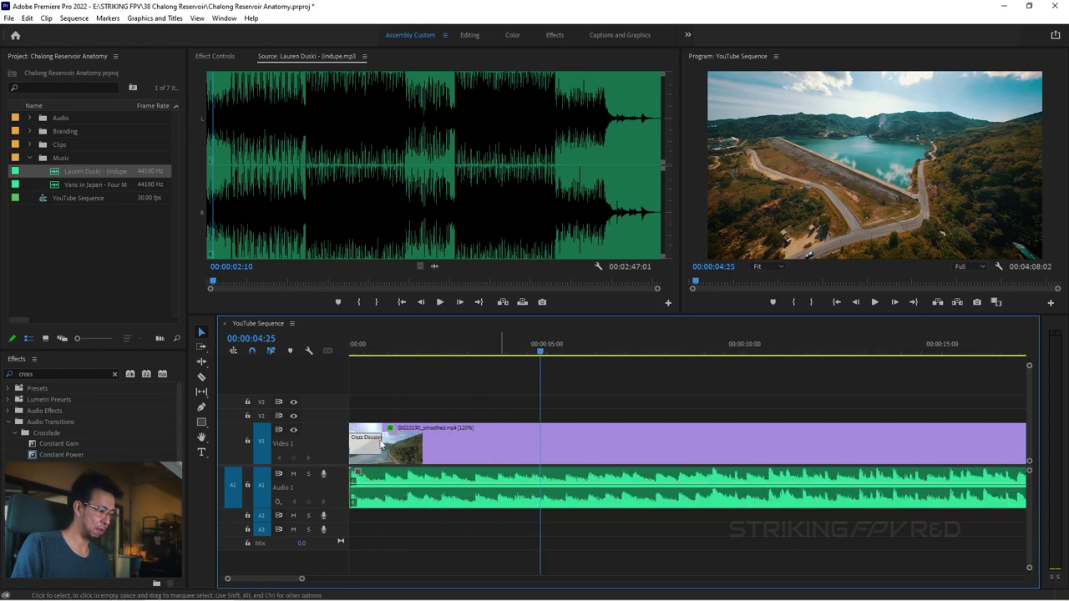
{"action": "left_click_drag", "start_coordinate": [381, 446], "coordinate": [453, 444]}
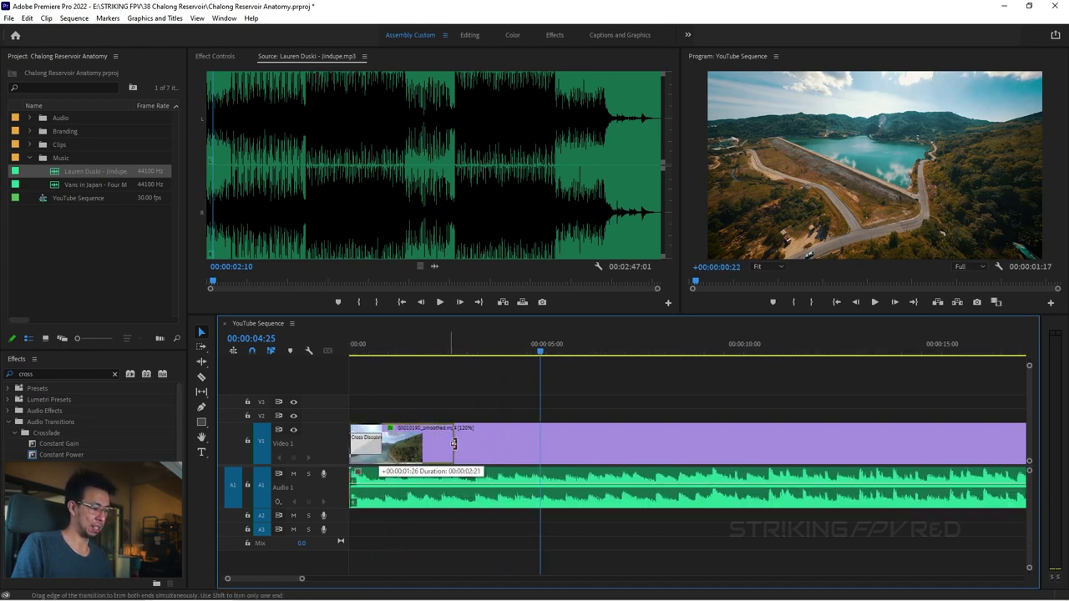
{"action": "left_click_drag", "start_coordinate": [536, 446], "coordinate": [536, 446]}
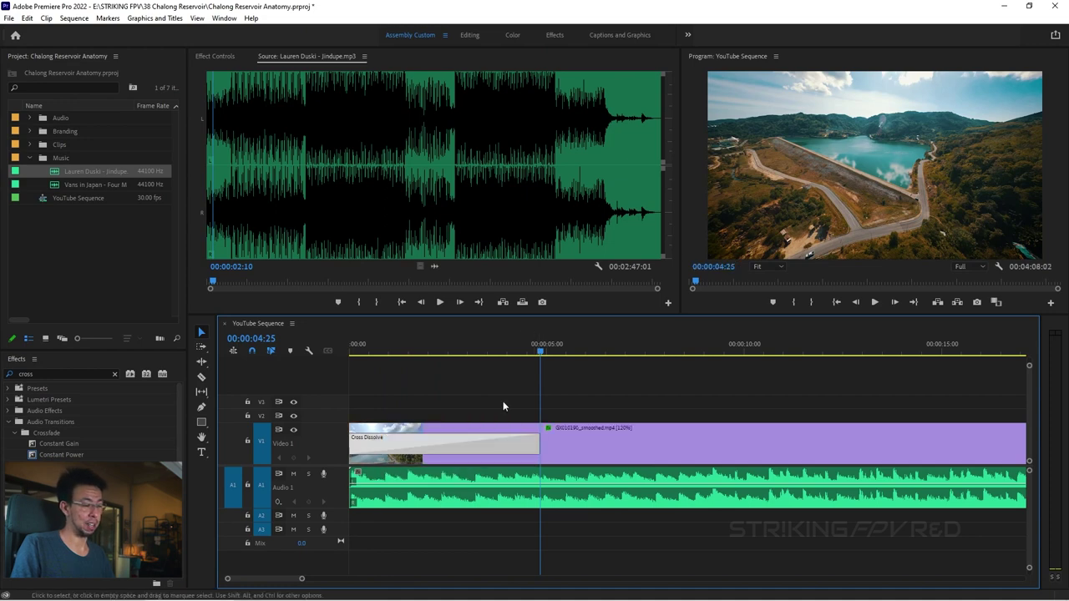
Play the lengthened fade-in from the start of the sequence and remove the Cross Dissolve from GX010190_smoothed.mp4
{"action": "key", "text": "minus"}
{"action": "key", "text": "minus"}
{"action": "key", "text": "minus"}
{"action": "key", "text": "Home"}
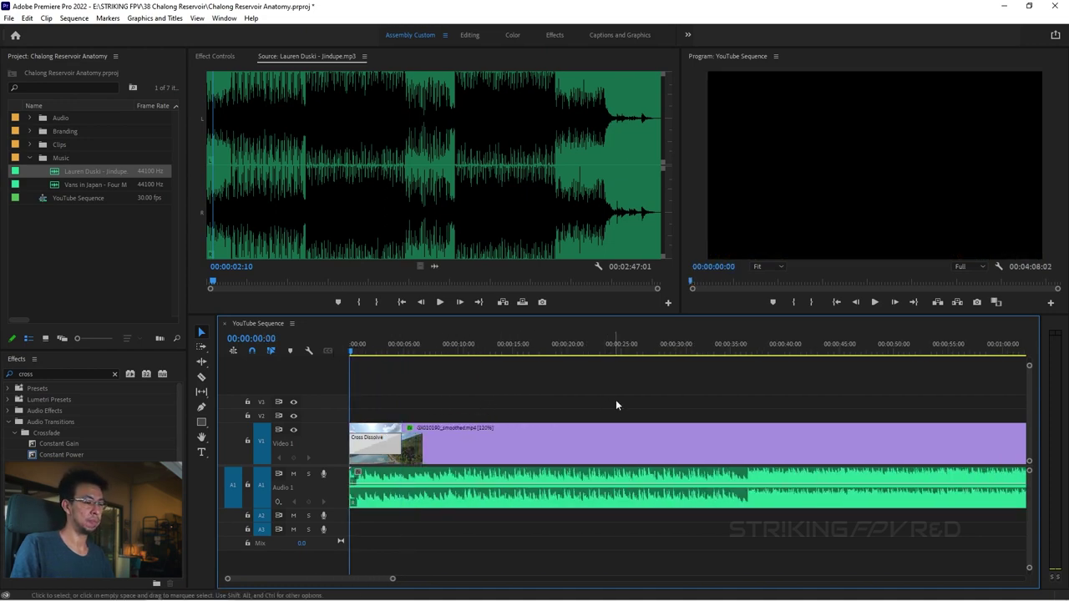
{"action": "key", "text": "space"}
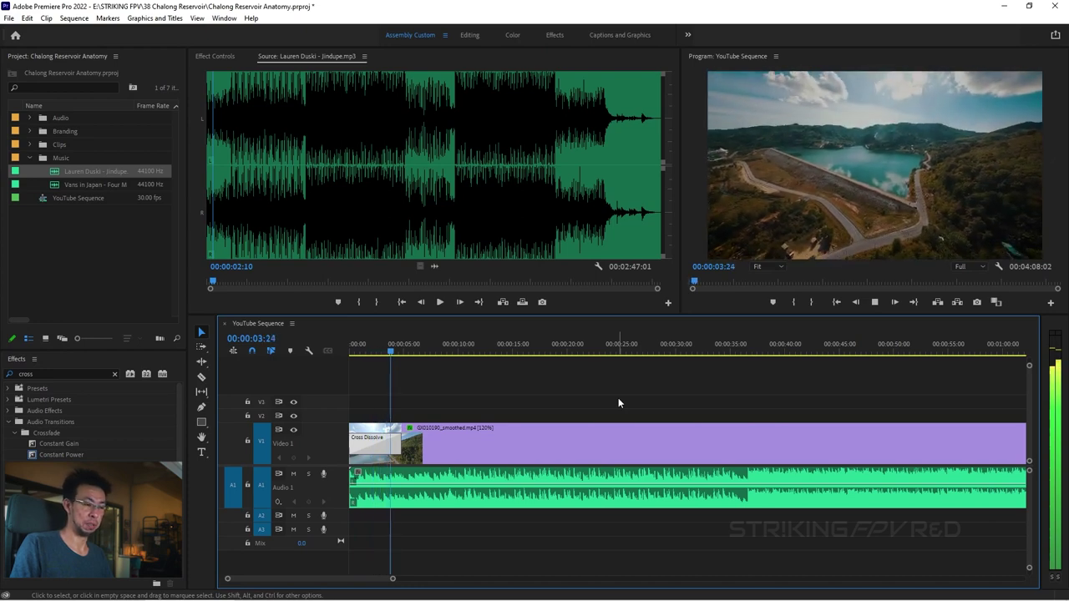
{"action": "key", "text": "space"}
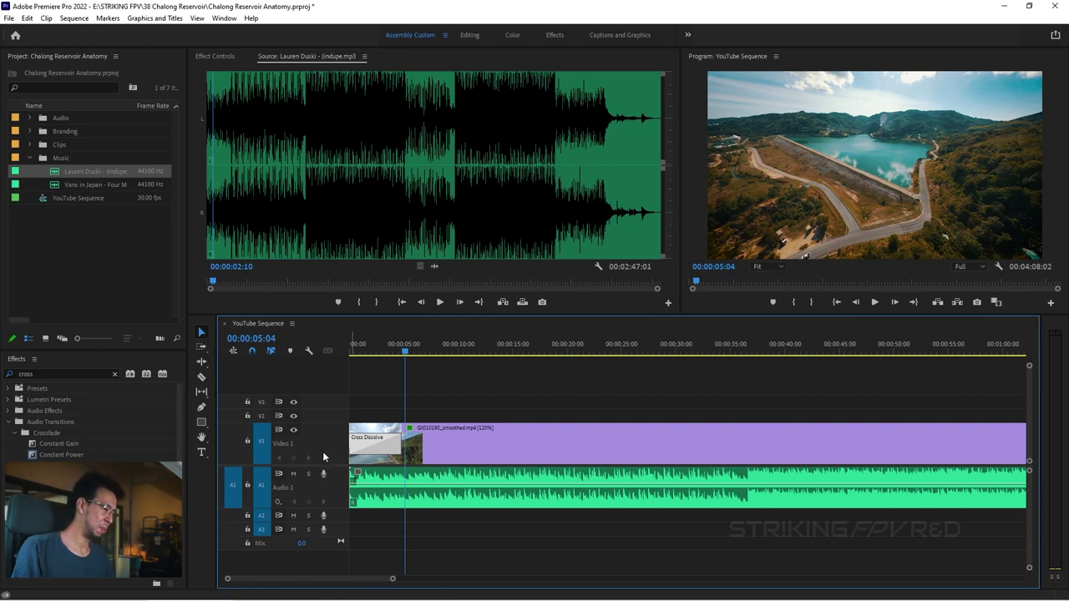
{"action": "key", "text": "ctrl+z"}
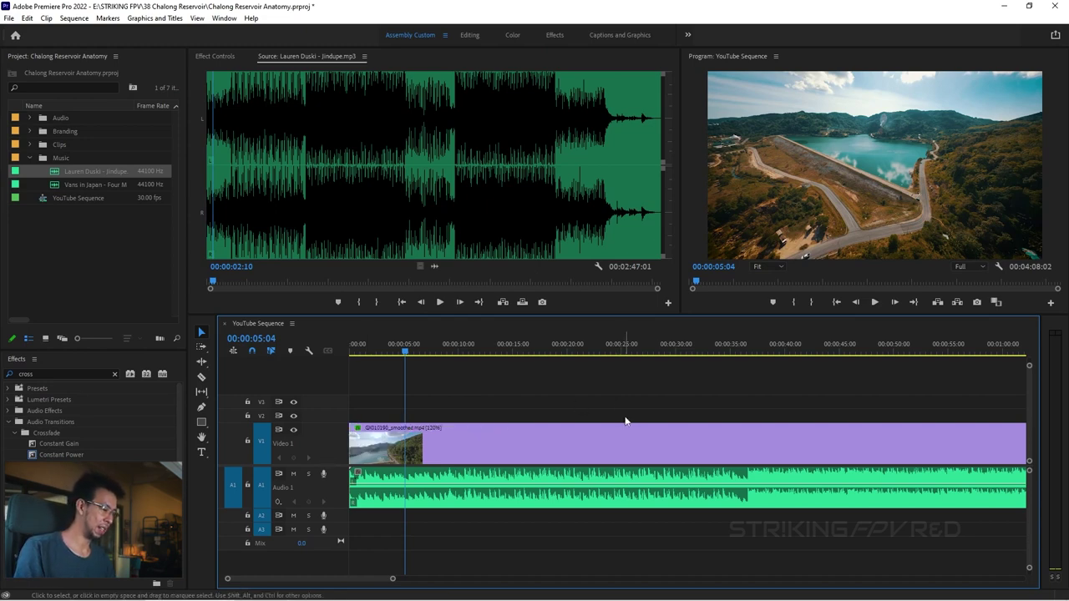
Turn on Opacity keyframing for GX010190_smoothed.mp4 with a first keyframe at 00:00:10:13
{"action": "left_click", "coordinate": [521, 453]}
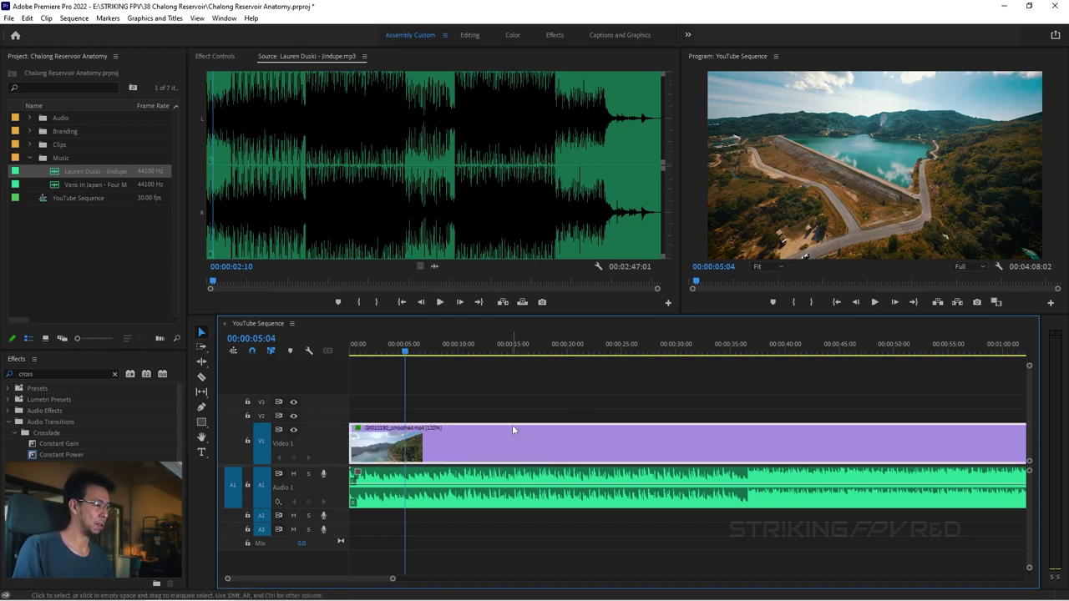
{"action": "left_click", "coordinate": [216, 56]}
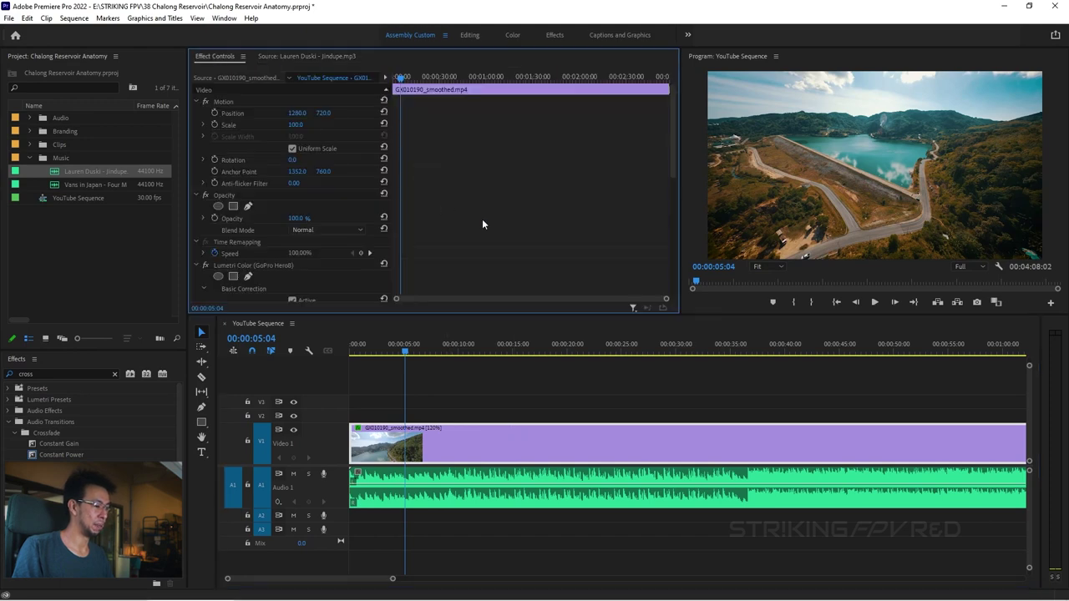
{"action": "left_click", "coordinate": [465, 346]}
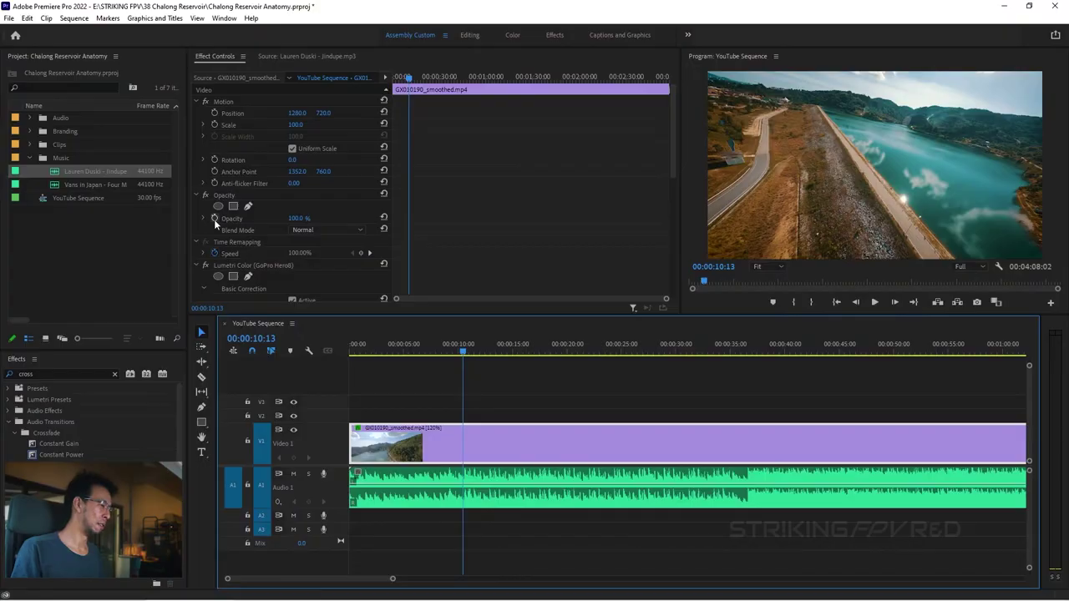
{"action": "left_click", "coordinate": [214, 219]}
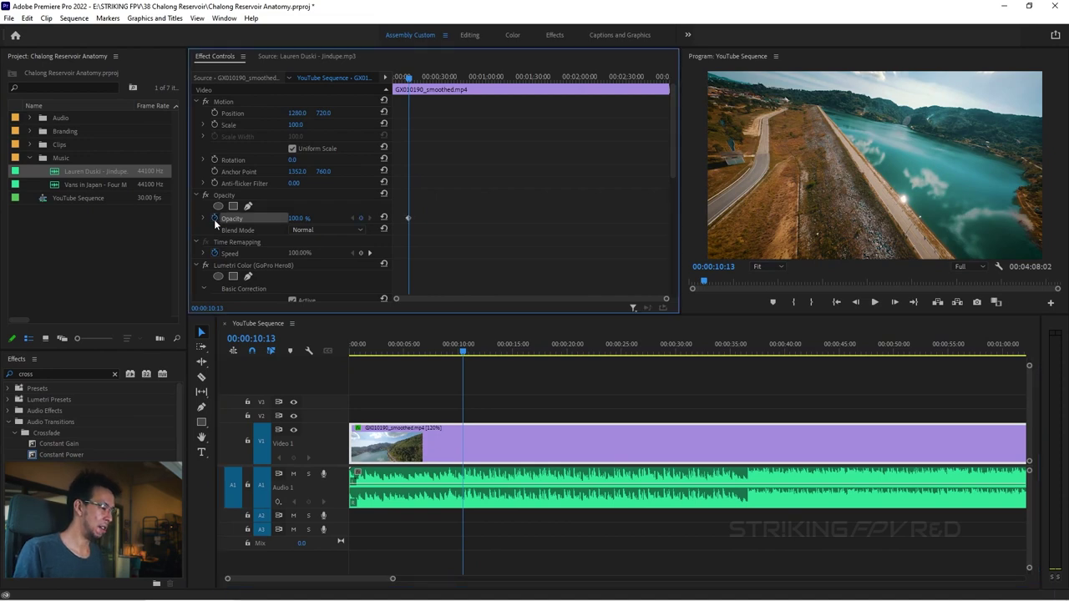
Add a 25% Opacity keyframe at the start of GX010190_smoothed.mp4 to fade the clip in from dark
{"action": "left_click", "coordinate": [408, 218]}
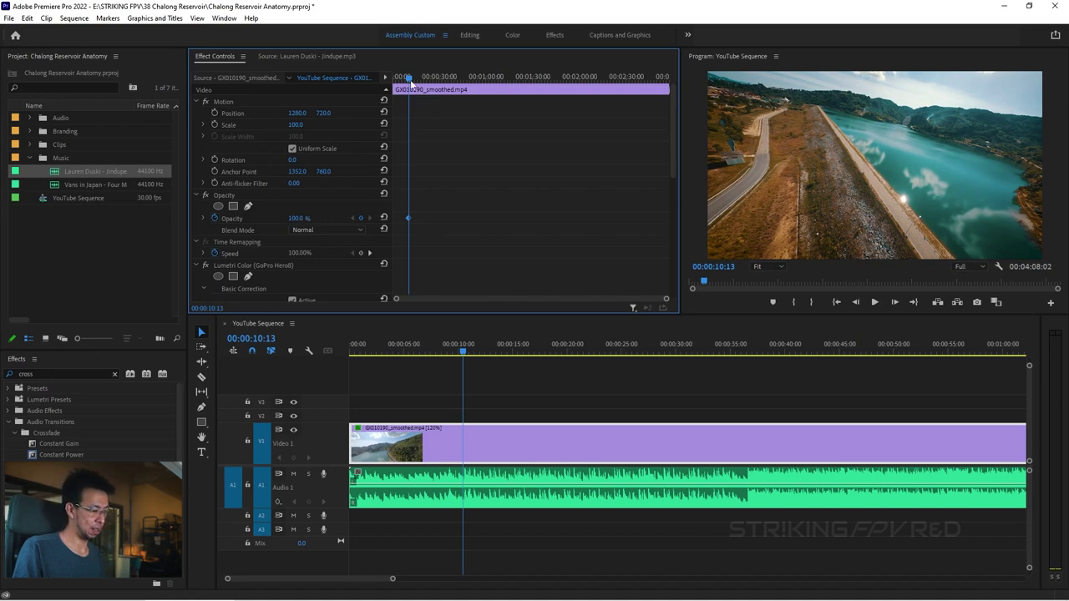
{"action": "key", "text": "Home"}
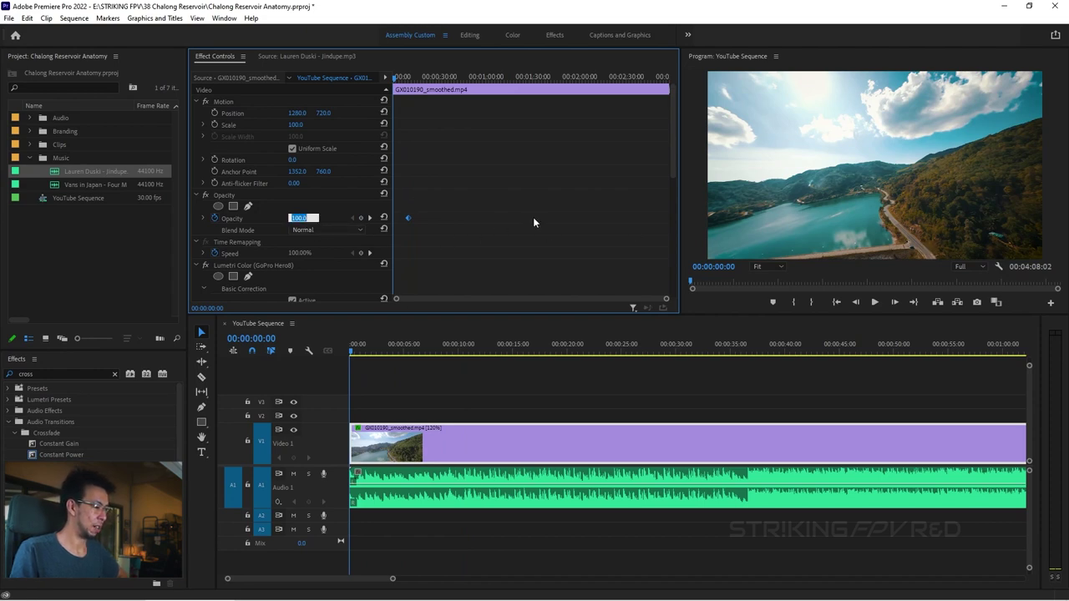
{"action": "key", "text": "Return"}
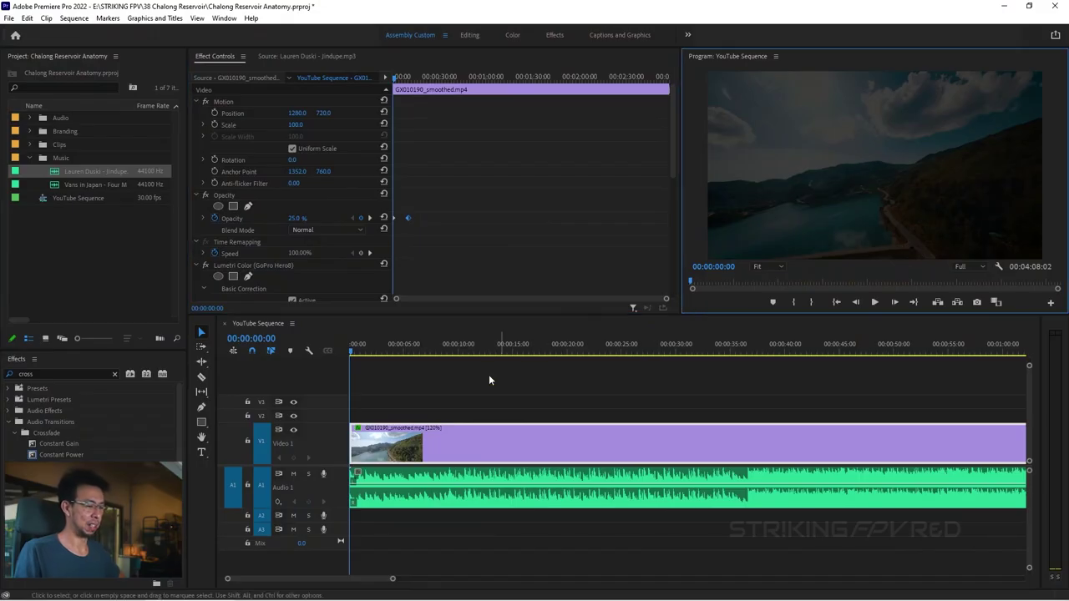
Play the opacity fade-in from the start of the sequence in the enlarged program monitor and check playback to 00:00:11:06
{"action": "key", "text": "grave"}
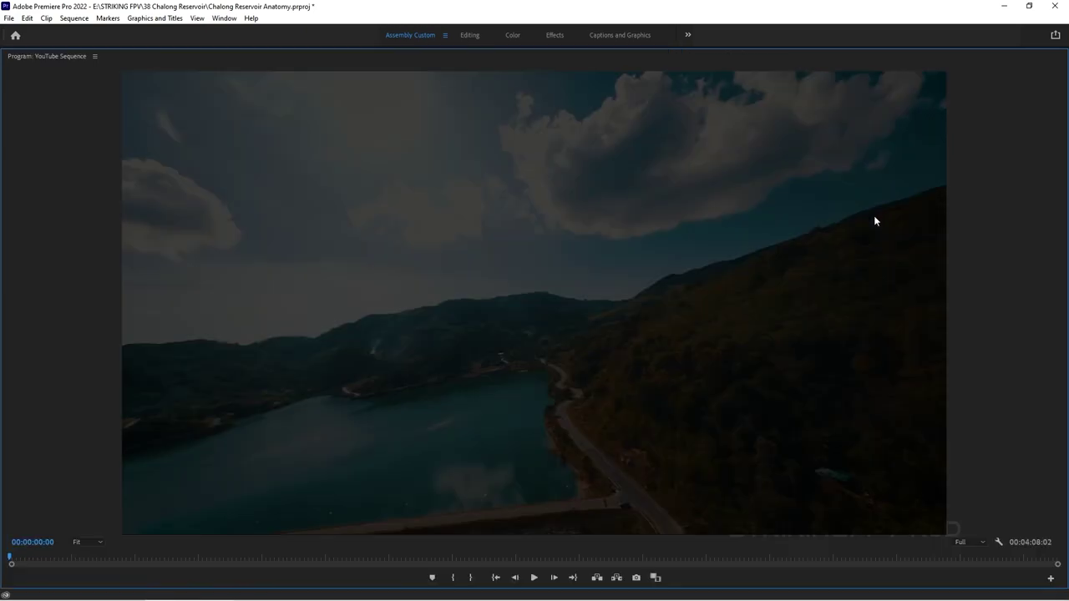
{"action": "key", "text": "space"}
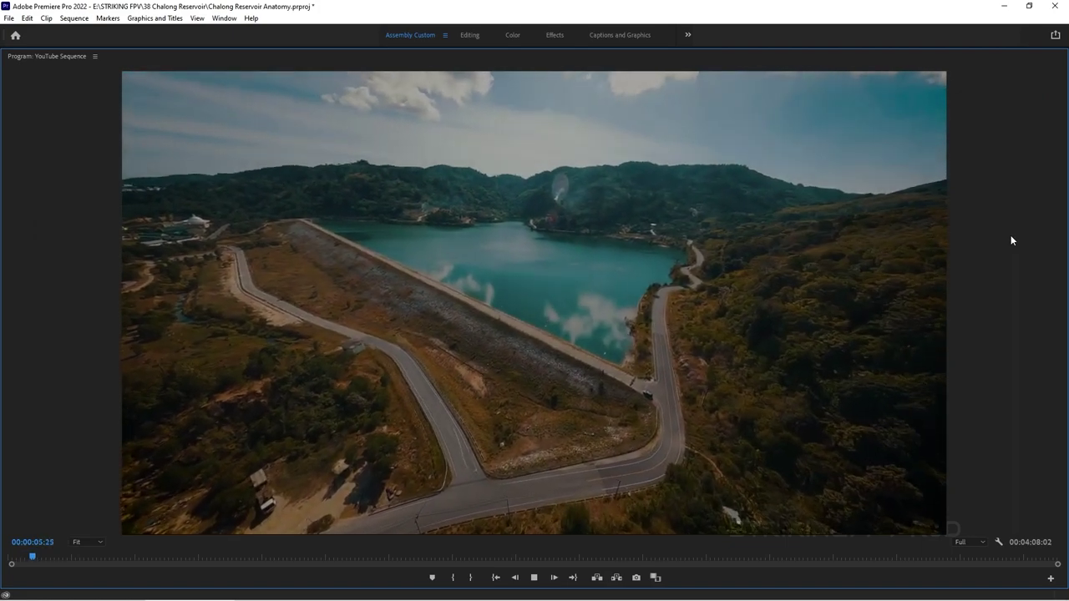
{"action": "key", "text": "grave"}
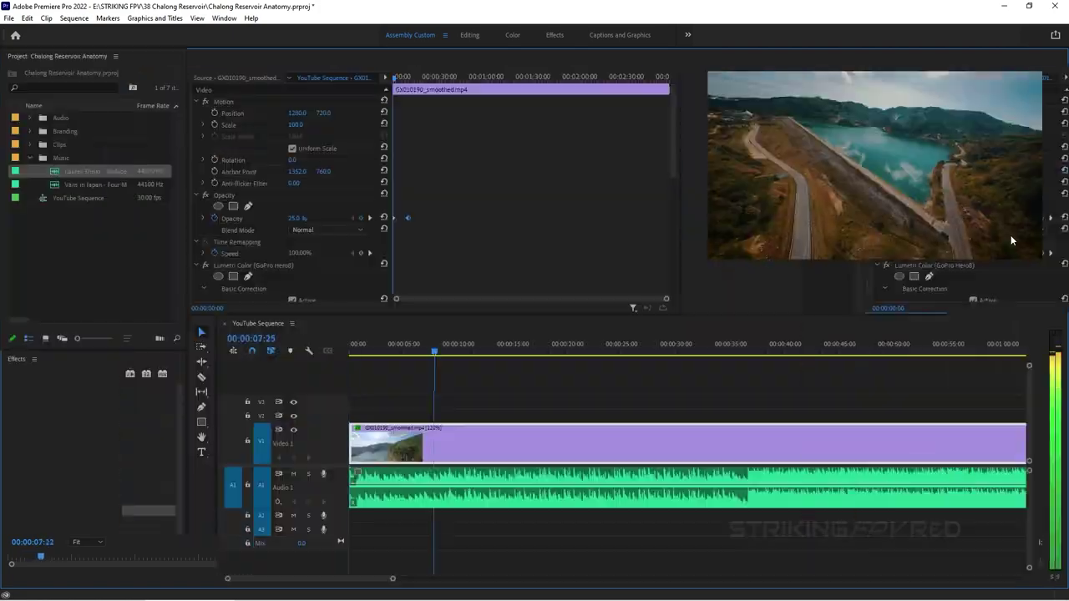
{"action": "key", "text": "space"}
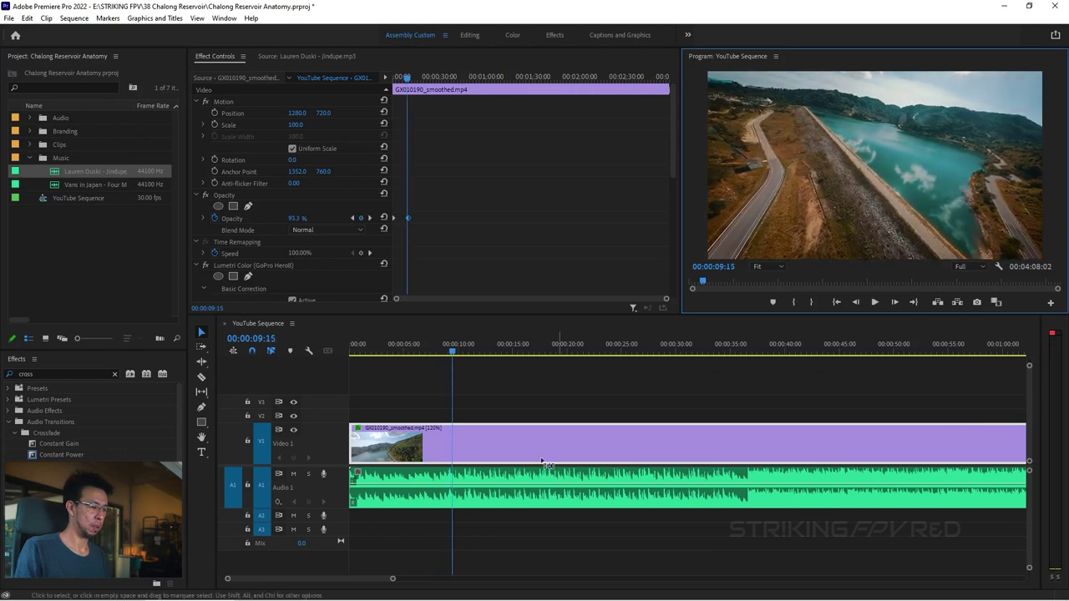
{"action": "key", "text": "minus"}
{"action": "key", "text": "minus"}
{"action": "key", "text": "minus"}
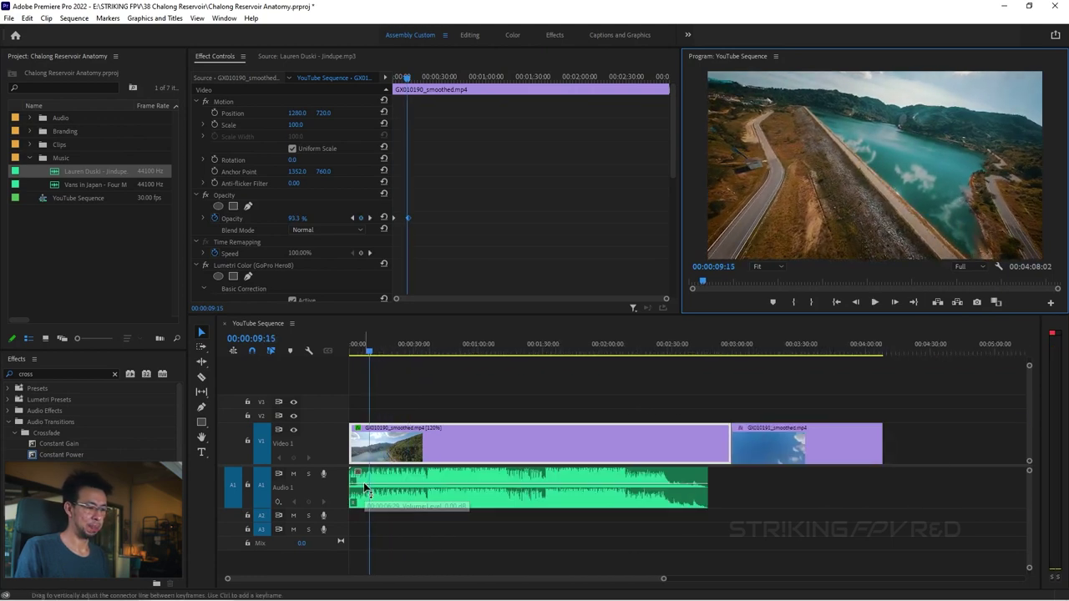
{"action": "key", "text": "space"}
{"action": "key", "text": "space"}
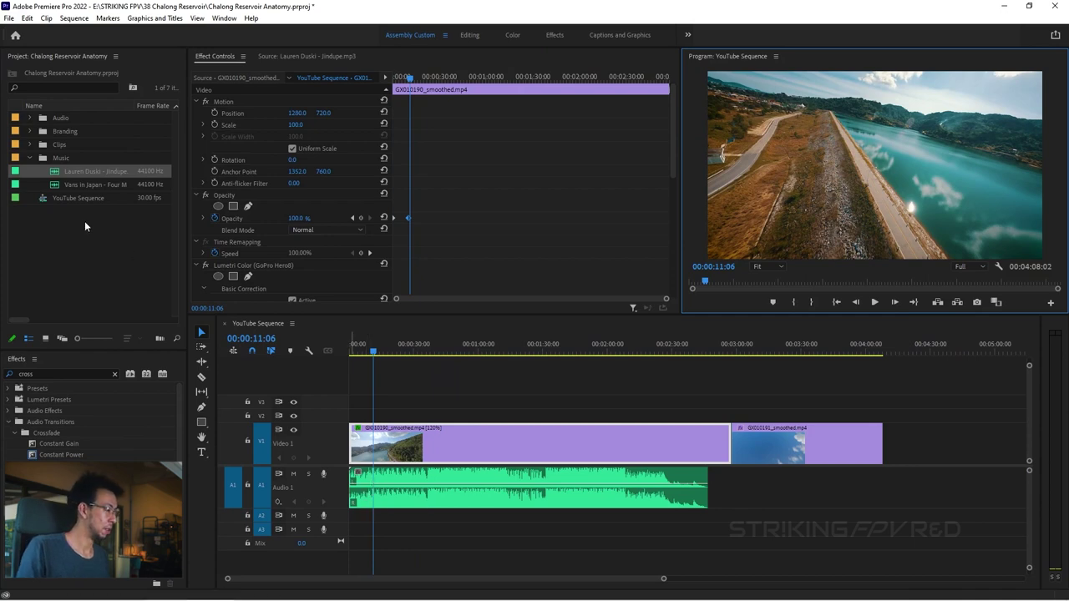
Place Watermark STRIKING FPV 16-9.png from the Branding bin at the start of V2 and extend it to the end of GX010191_smoothed.mp4
{"action": "left_click", "coordinate": [29, 158]}
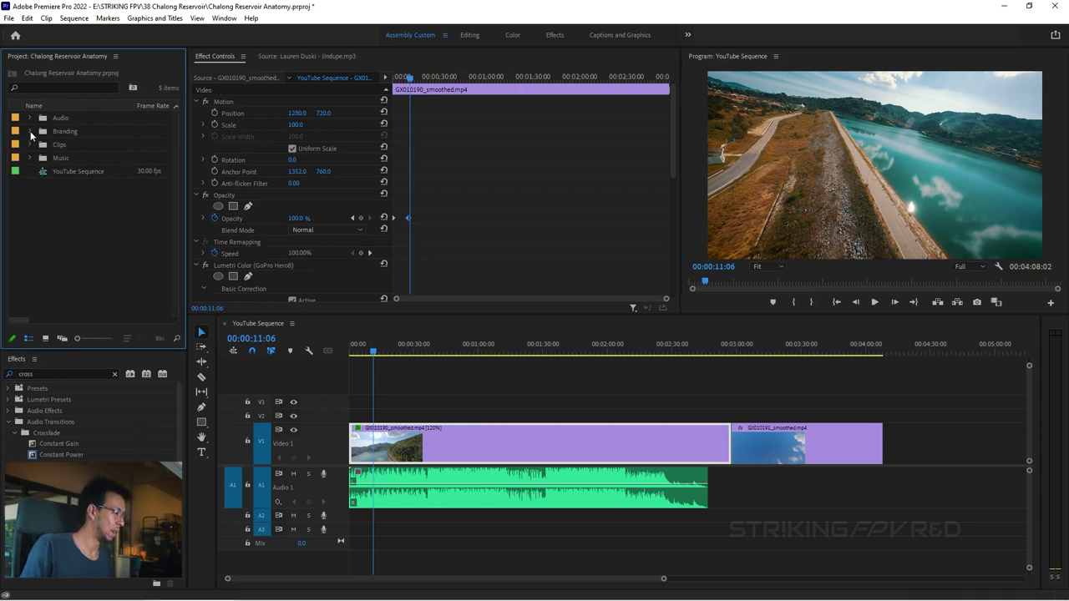
{"action": "left_click", "coordinate": [30, 131]}
{"action": "double_click", "coordinate": [88, 157]}
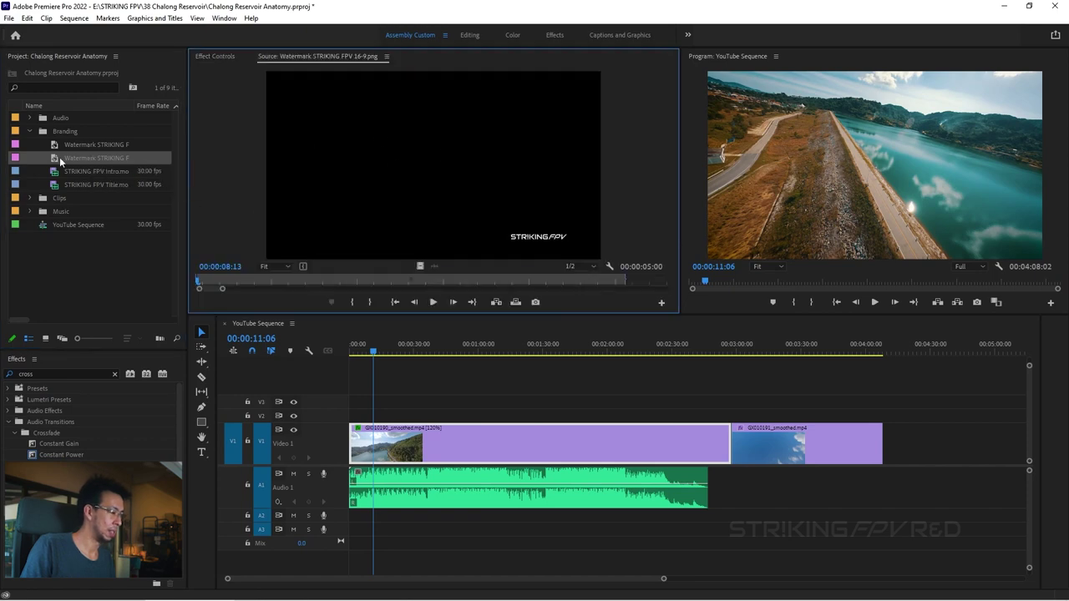
{"action": "left_click_drag", "start_coordinate": [55, 161], "coordinate": [791, 405]}
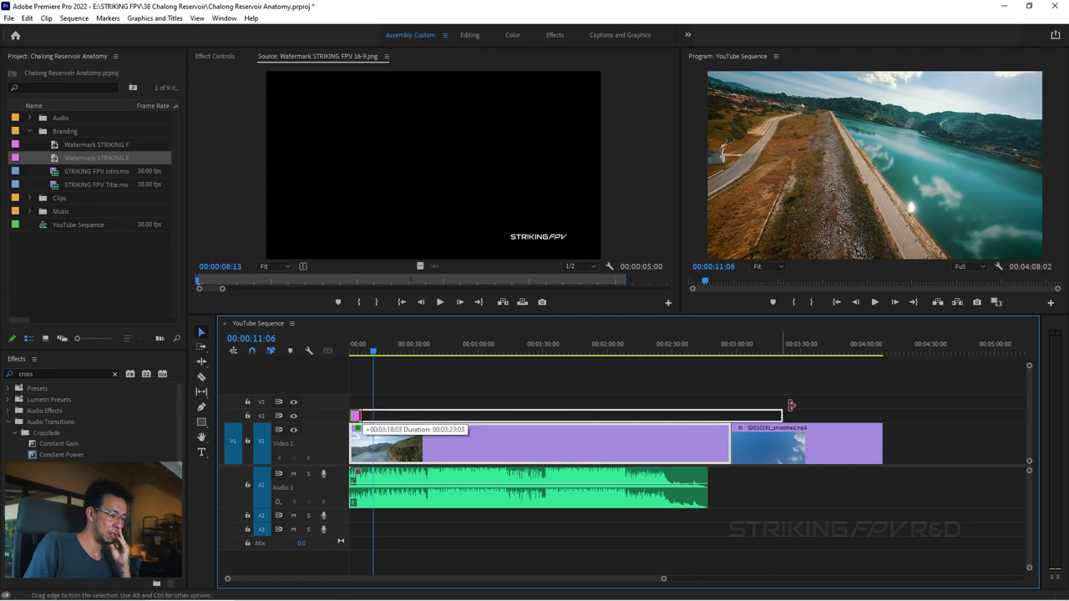
{"action": "left_click_drag", "start_coordinate": [885, 412], "coordinate": [882, 412]}
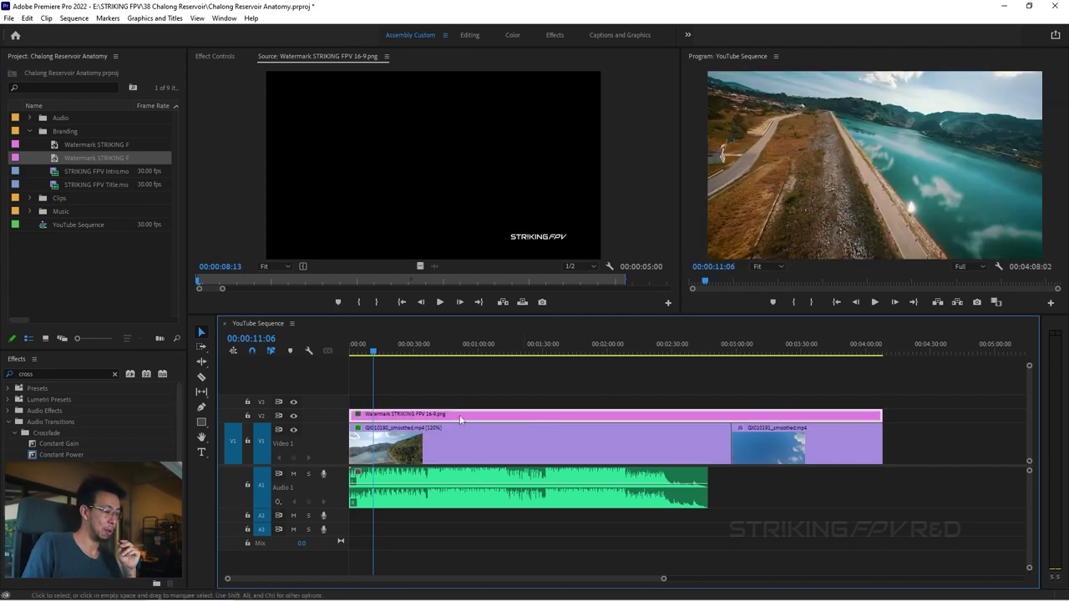
Expand the V2 track and scale the watermark clip to the frame size
{"action": "left_click", "coordinate": [437, 147]}
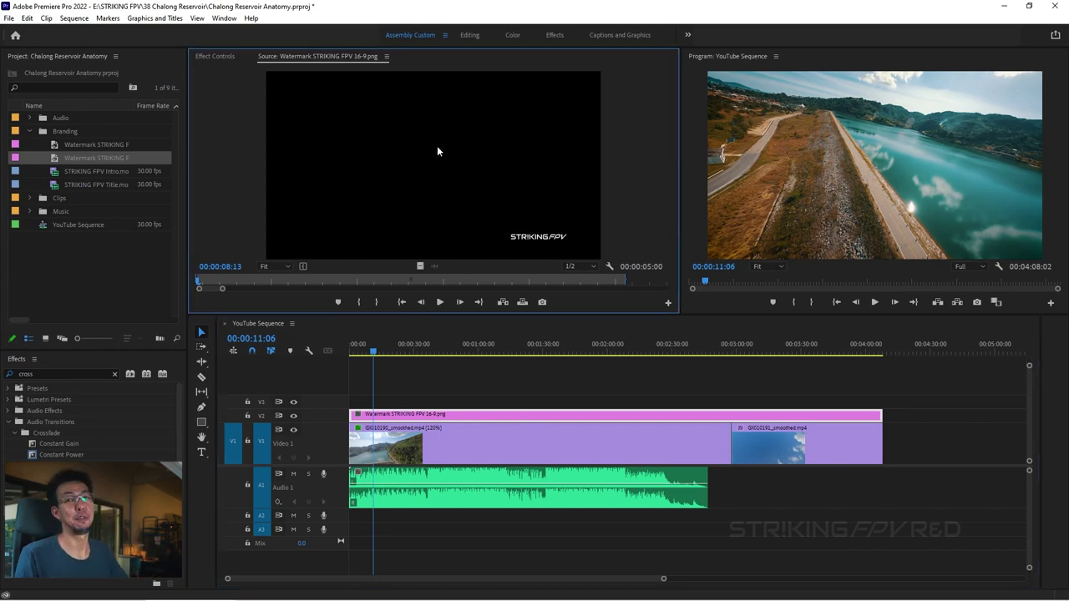
{"action": "left_click", "coordinate": [226, 56]}
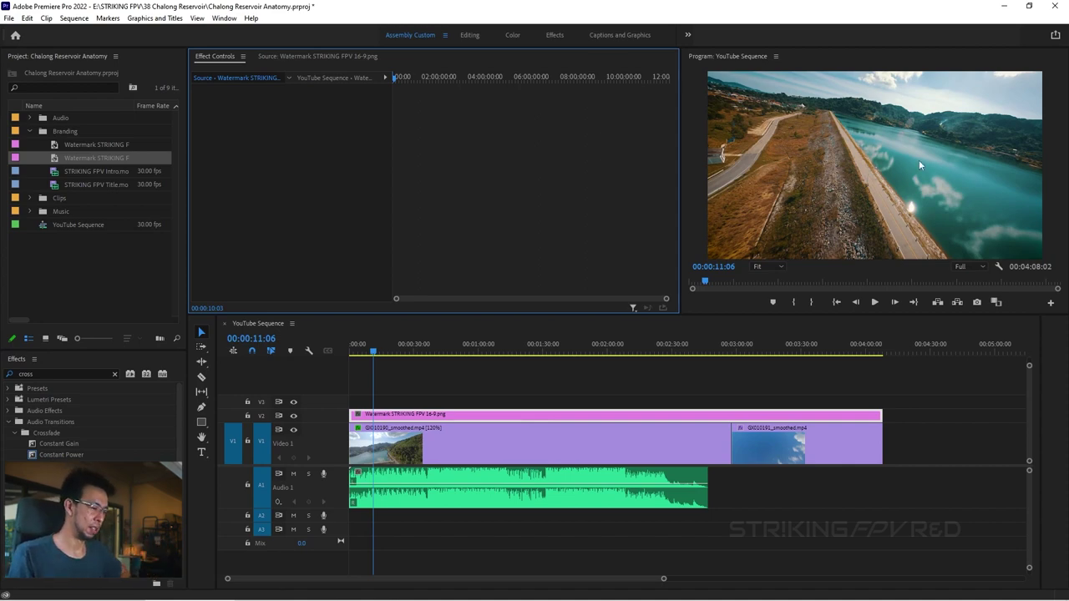
{"action": "double_click", "coordinate": [330, 415]}
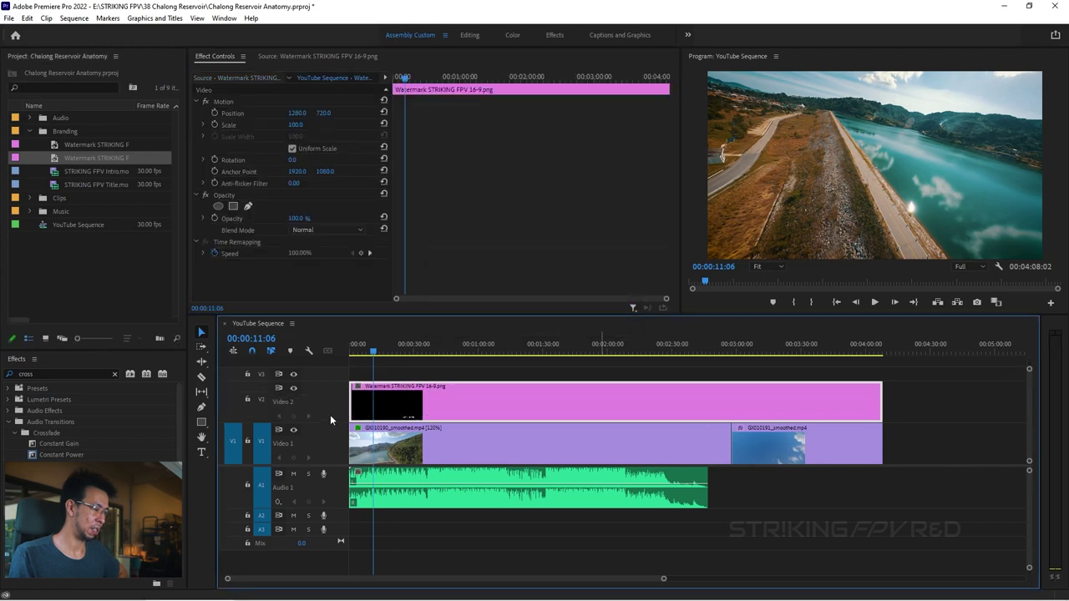
{"action": "right_click", "coordinate": [488, 395]}
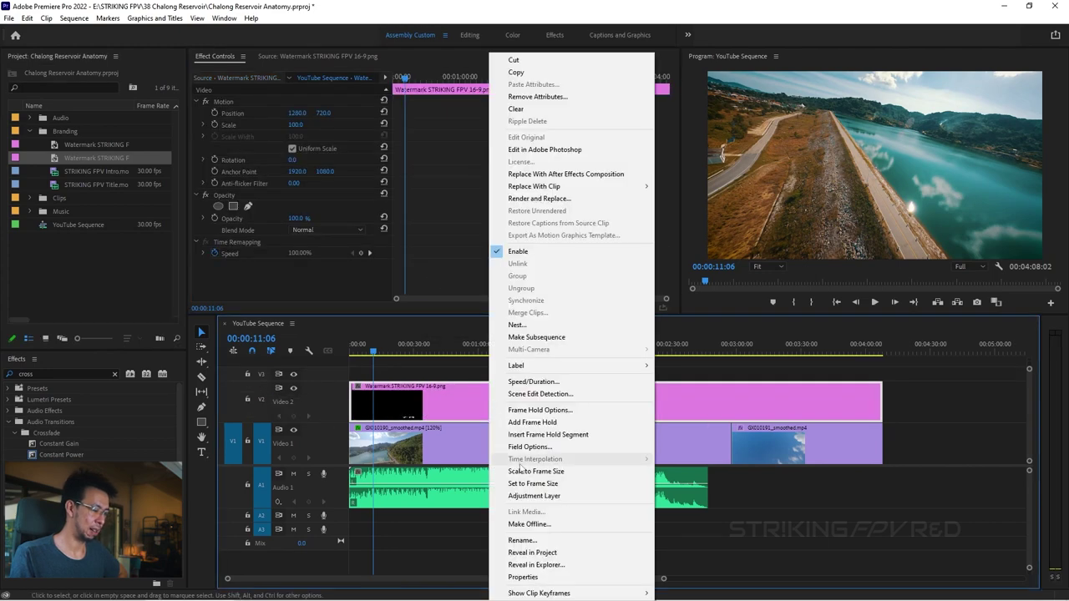
{"action": "left_click", "coordinate": [528, 472]}
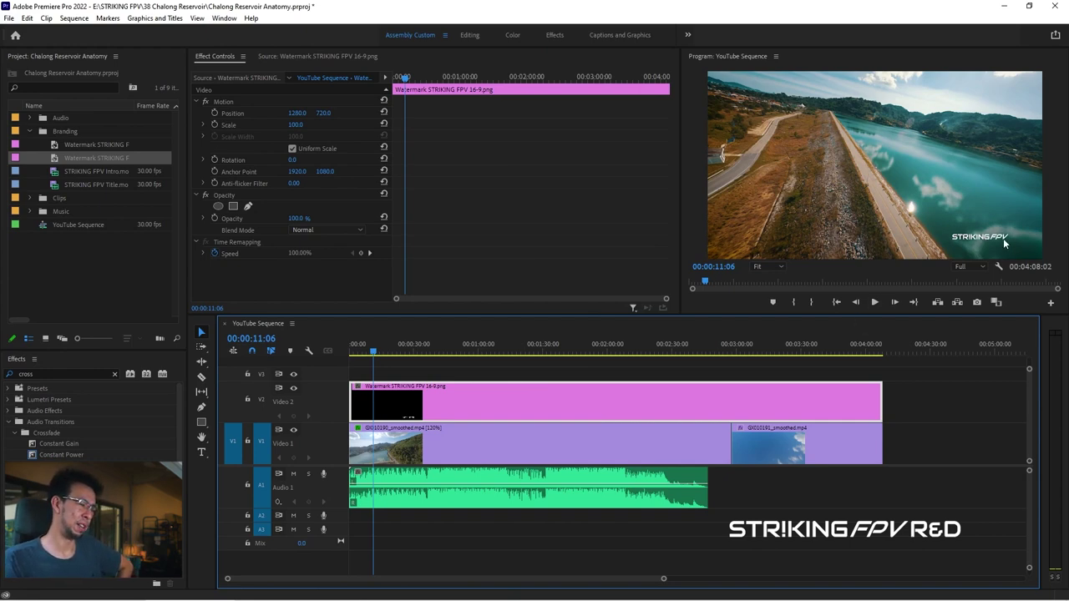
Set the watermark's opacity to 50% and its blend mode to Overlay
{"action": "left_click", "coordinate": [299, 218]}
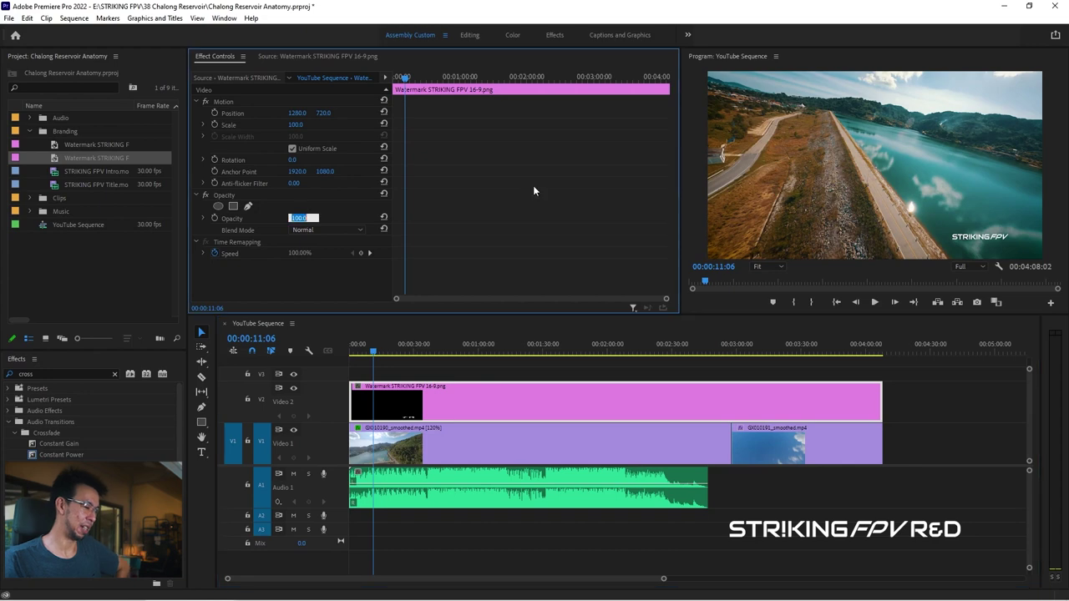
{"action": "type", "text": "50"}
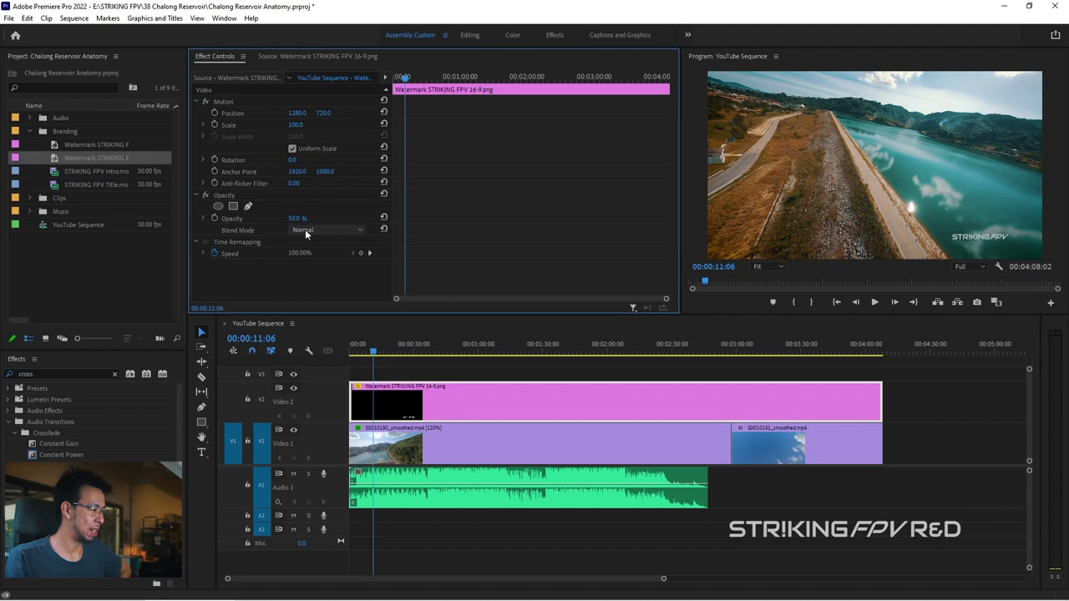
{"action": "left_click", "coordinate": [305, 228]}
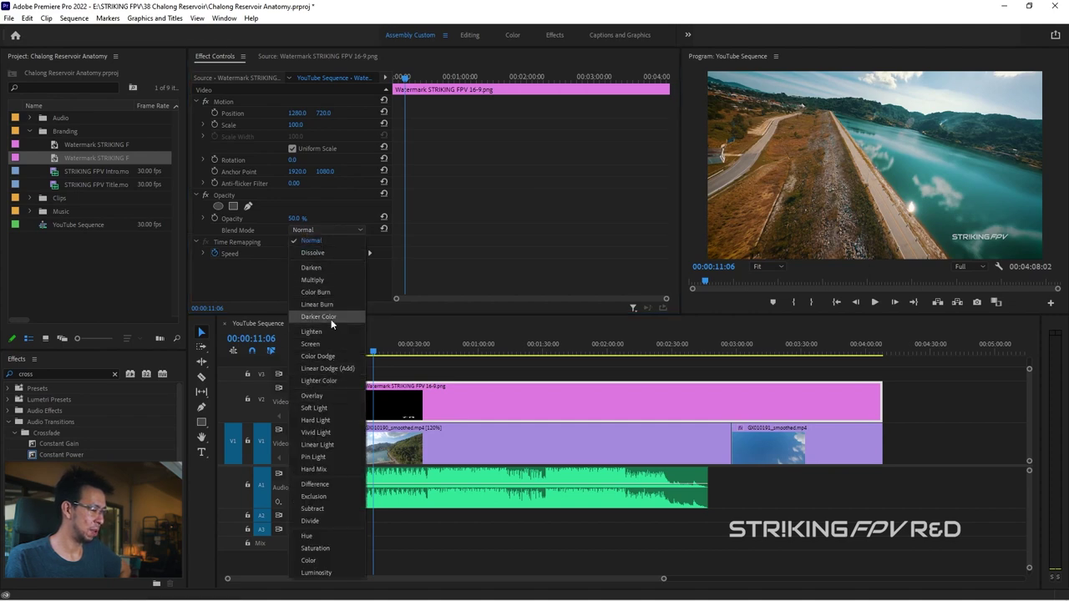
{"action": "left_click", "coordinate": [326, 396]}
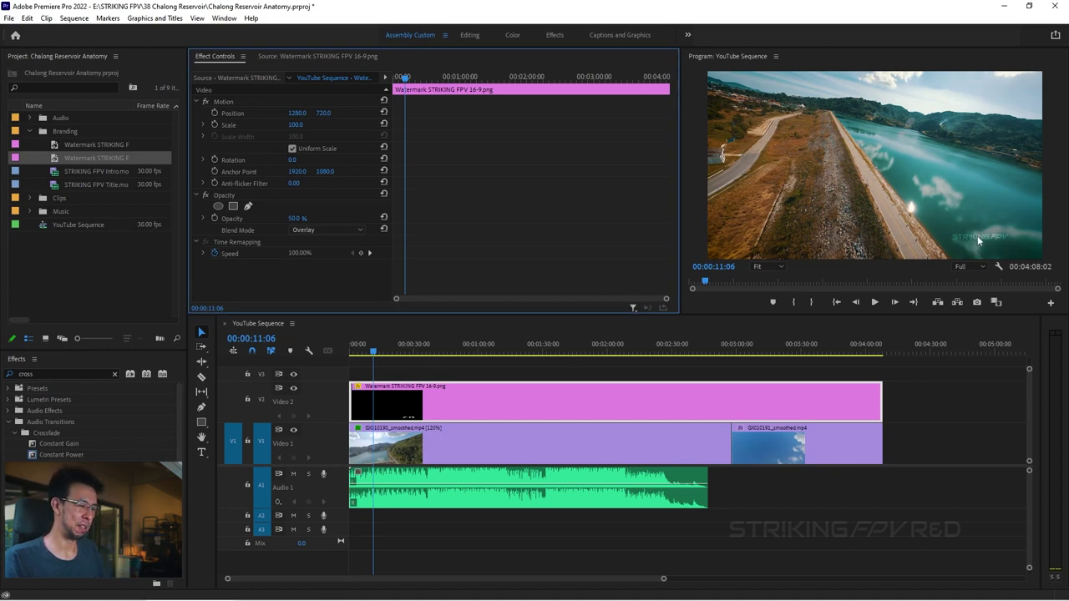
Play the footage with the watermark and inspect the logo up close at 100% monitor zoom
{"action": "key", "text": "XF86AudioLowerVolume"}
{"action": "key", "text": "XF86AudioLowerVolume"}
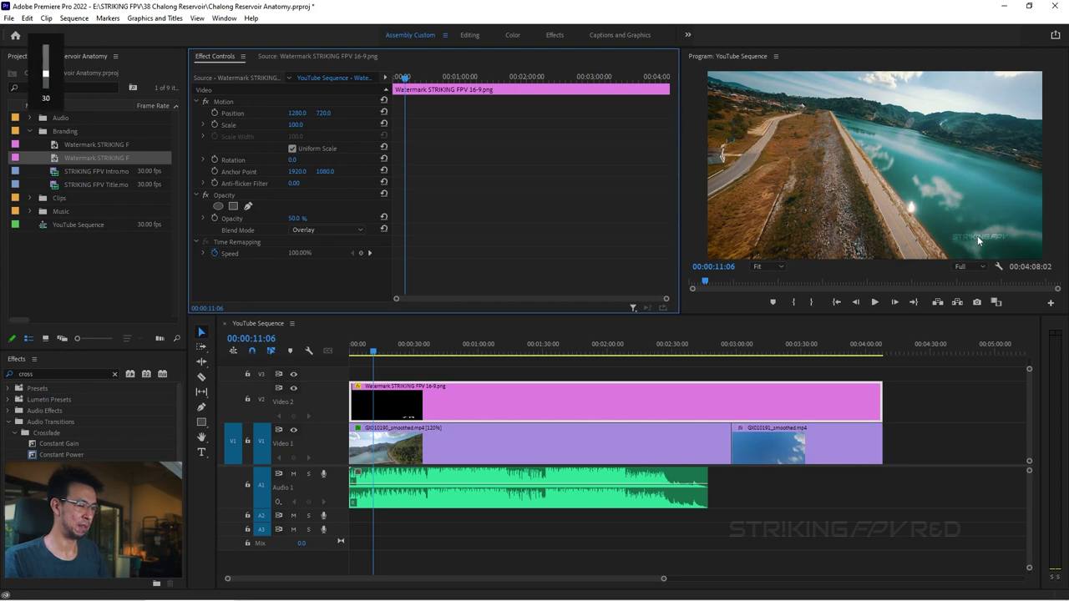
{"action": "key", "text": "space"}
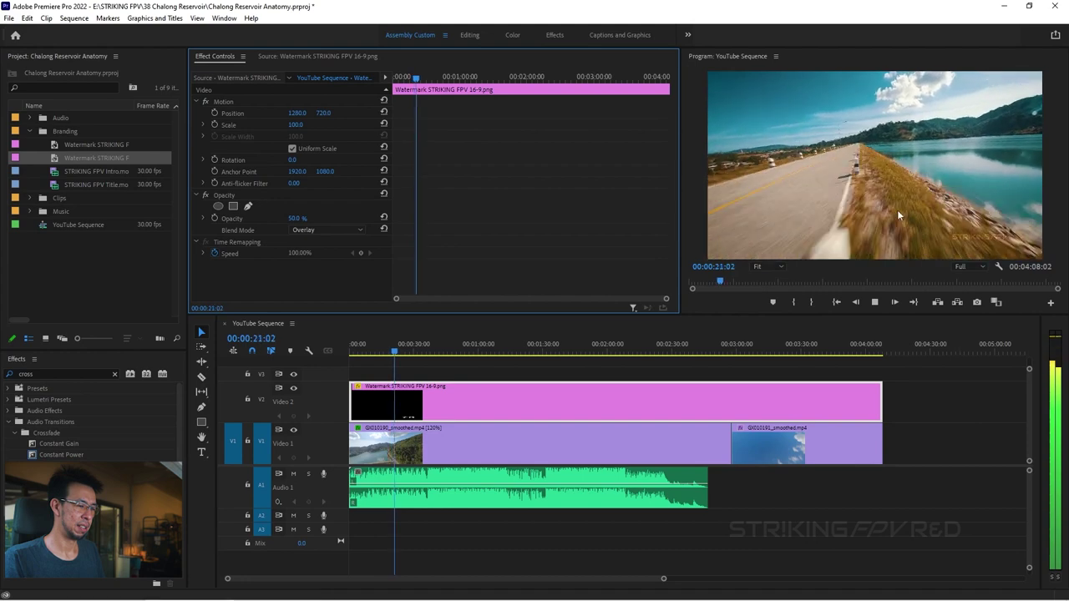
{"action": "left_click", "coordinate": [782, 266]}
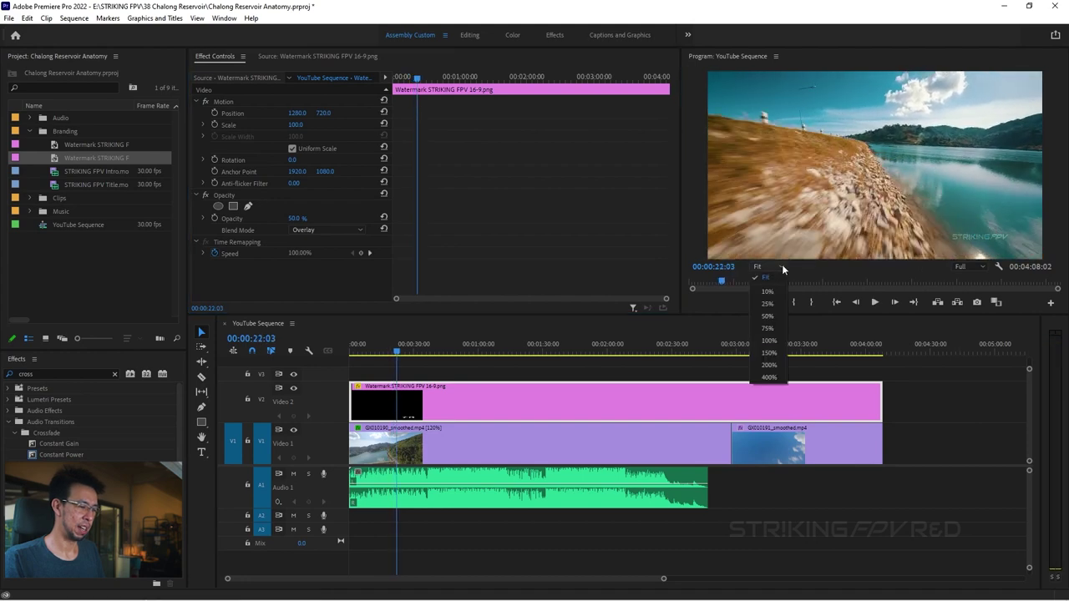
{"action": "left_click", "coordinate": [776, 341]}
{"action": "left_click_drag", "start_coordinate": [884, 257], "coordinate": [1048, 196]}
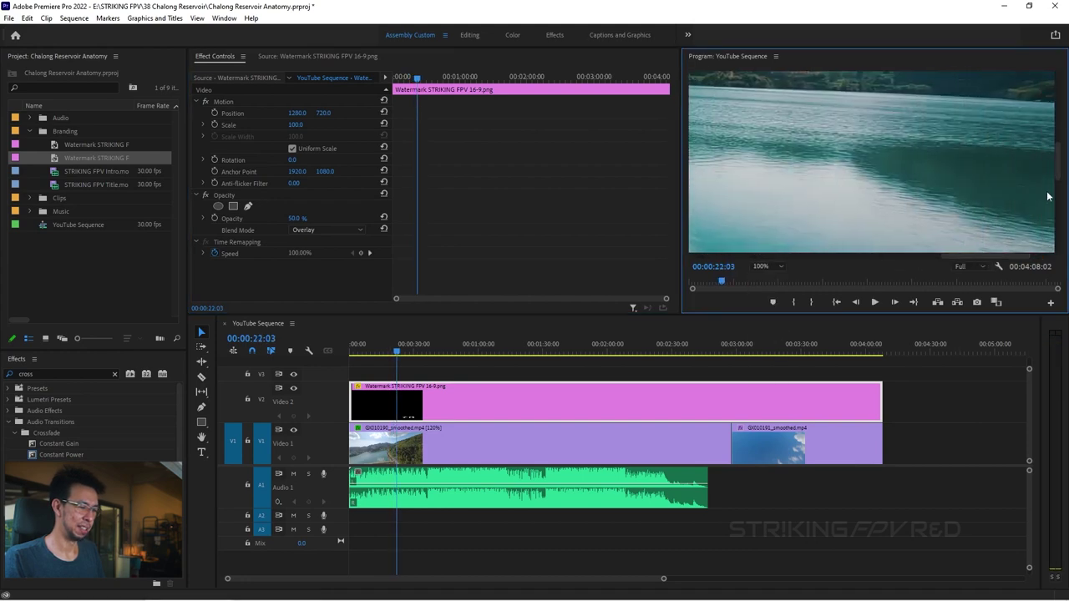
{"action": "left_click_drag", "start_coordinate": [1058, 152], "coordinate": [1064, 219]}
{"action": "key", "text": "space"}
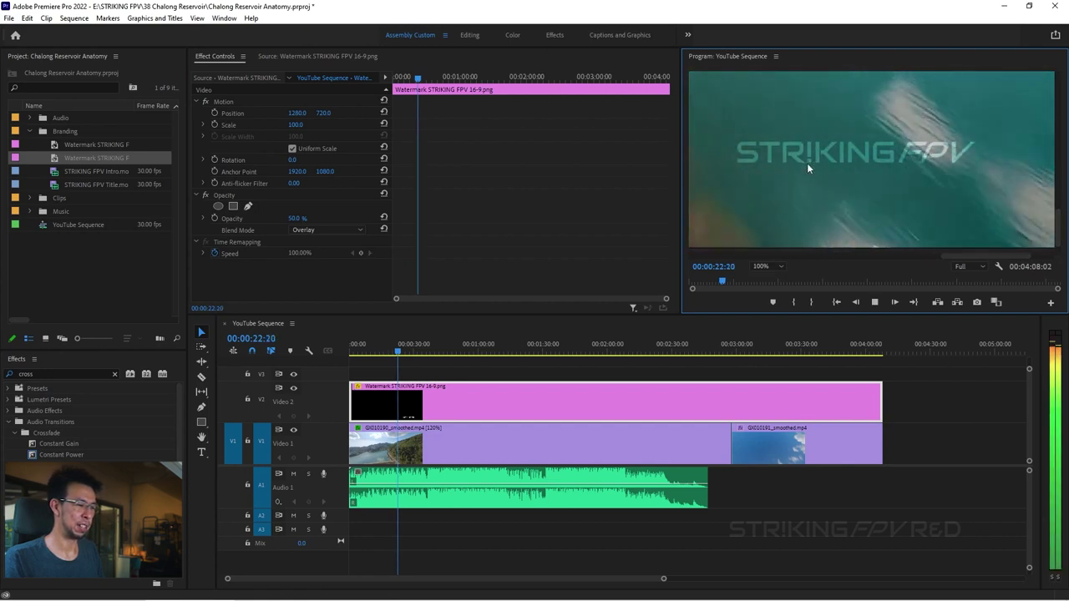
{"action": "key", "text": "space"}
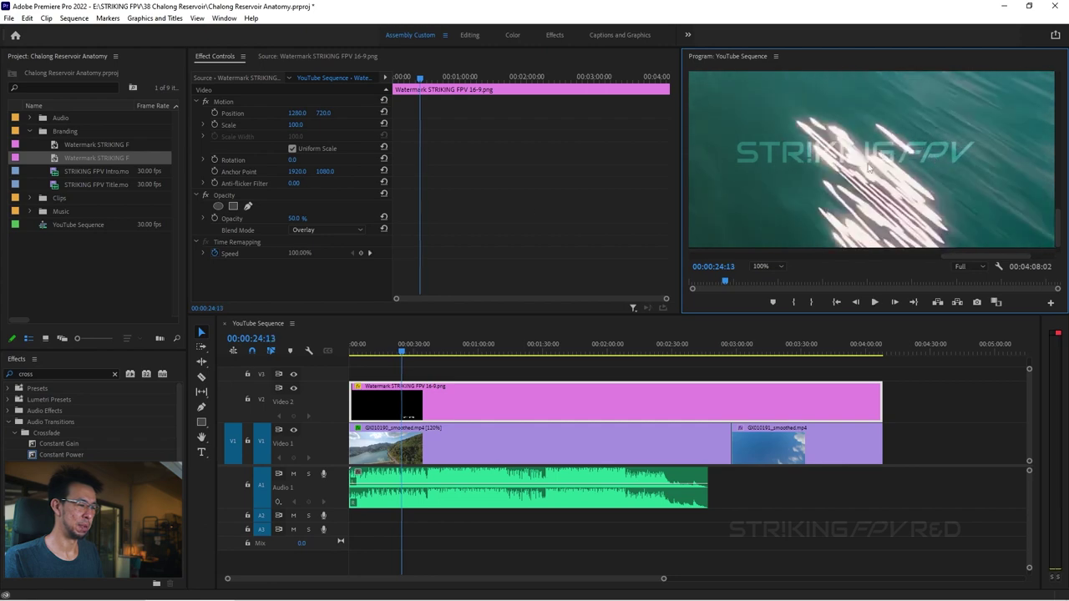
Compare the watermark in the Normal and Screen blend modes and return it to Overlay
{"action": "left_click", "coordinate": [346, 229]}
{"action": "left_click", "coordinate": [345, 240]}
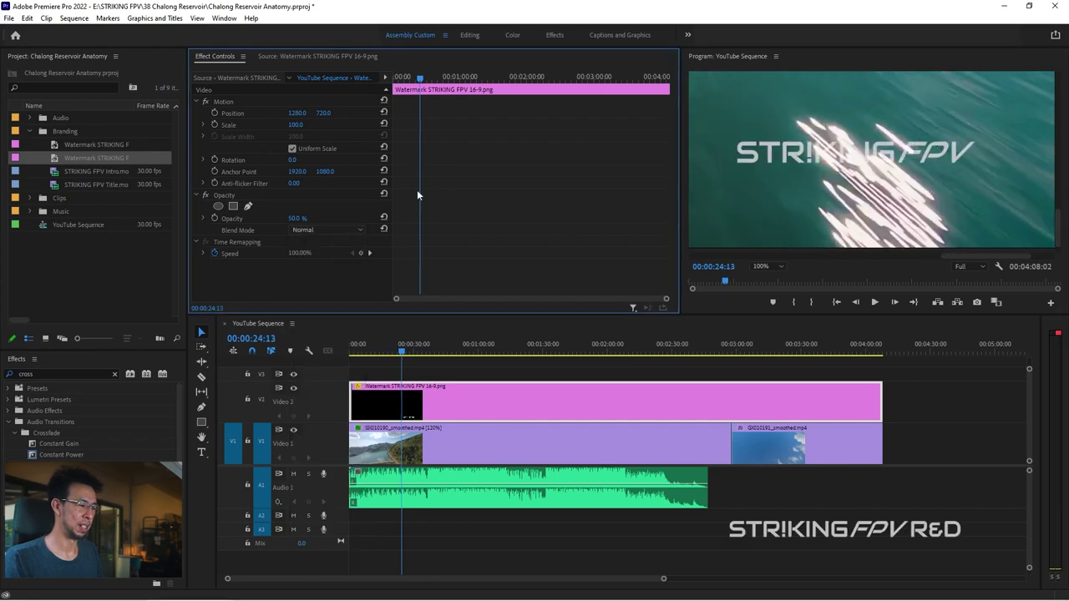
{"action": "left_click", "coordinate": [358, 229]}
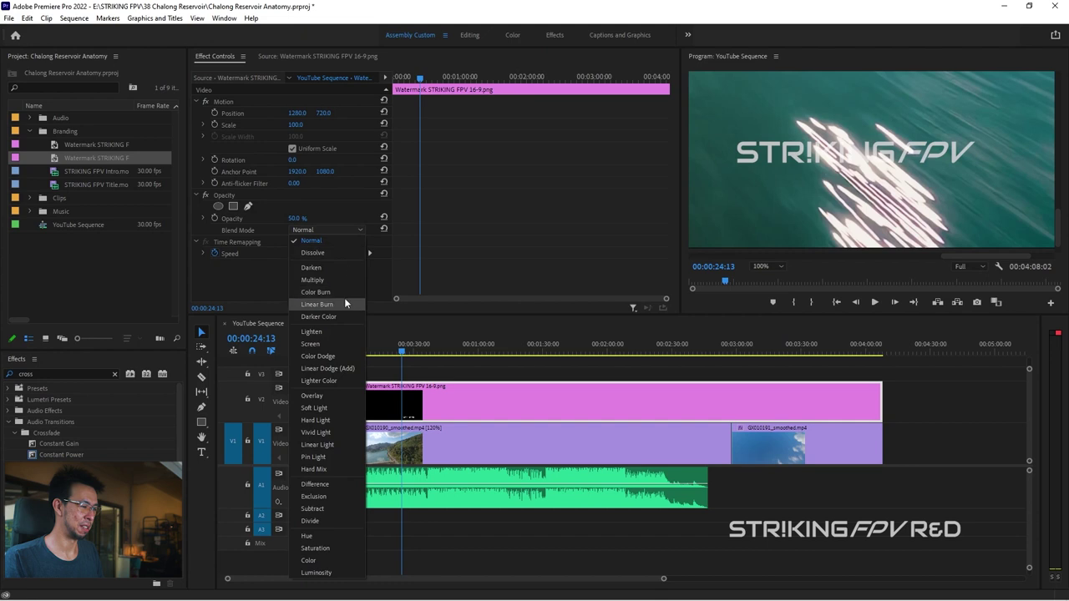
{"action": "left_click", "coordinate": [338, 341]}
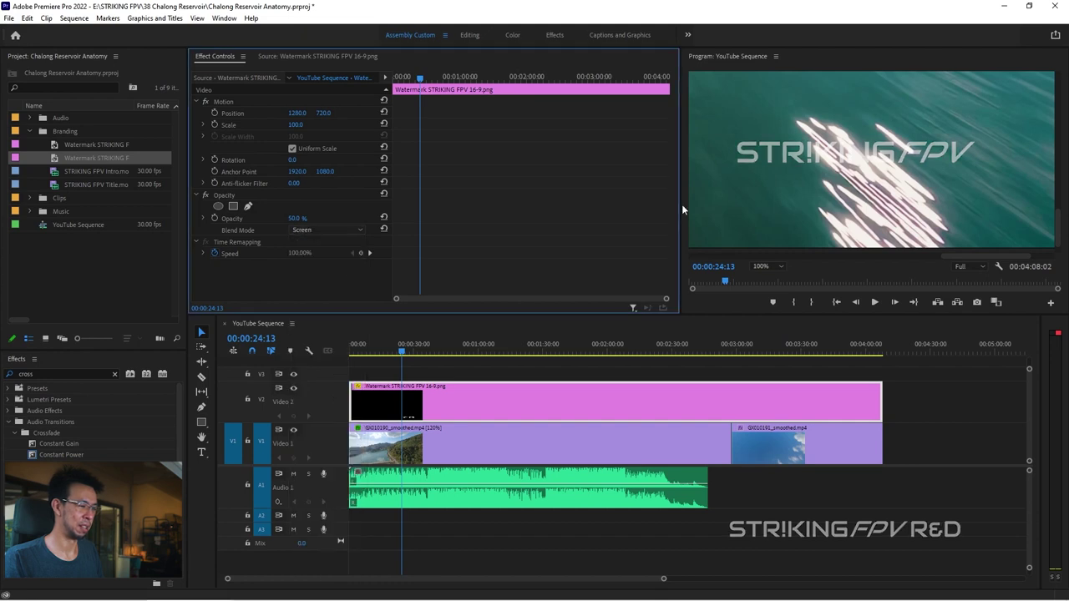
{"action": "left_click", "coordinate": [346, 225]}
{"action": "left_click", "coordinate": [327, 396]}
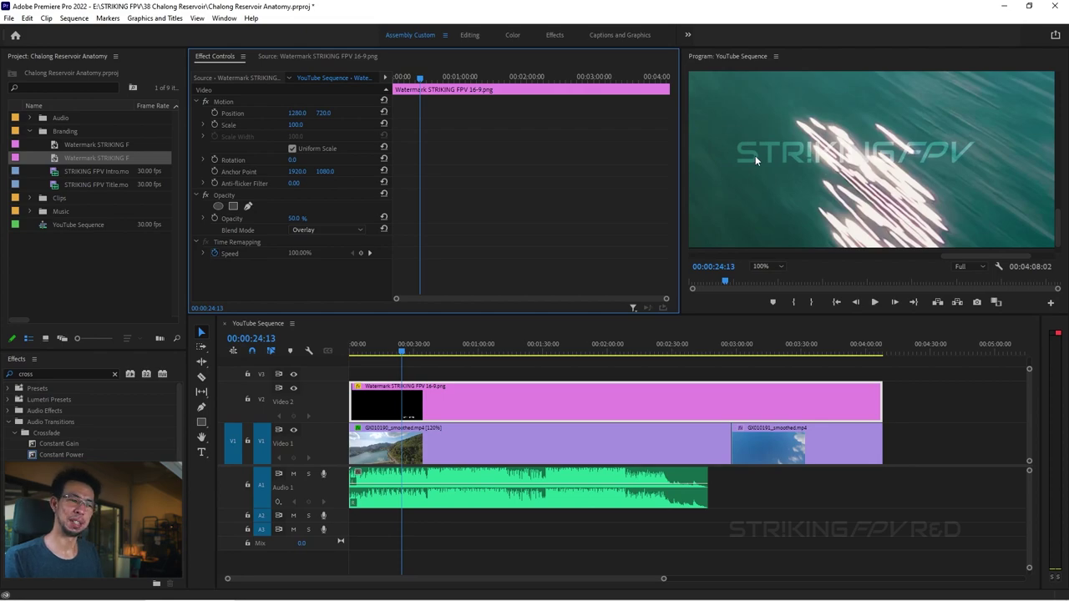
Play the Overlay watermark over the footage at 100% zoom and again with the program monitor set to Fit
{"action": "key", "text": "space"}
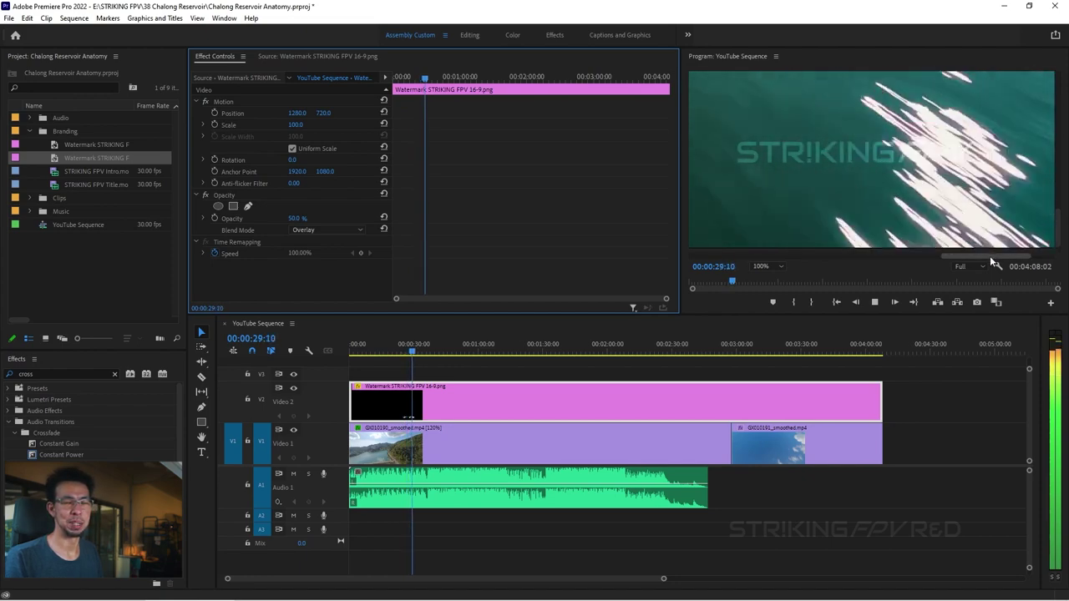
{"action": "left_click", "coordinate": [760, 267]}
{"action": "left_click", "coordinate": [766, 277]}
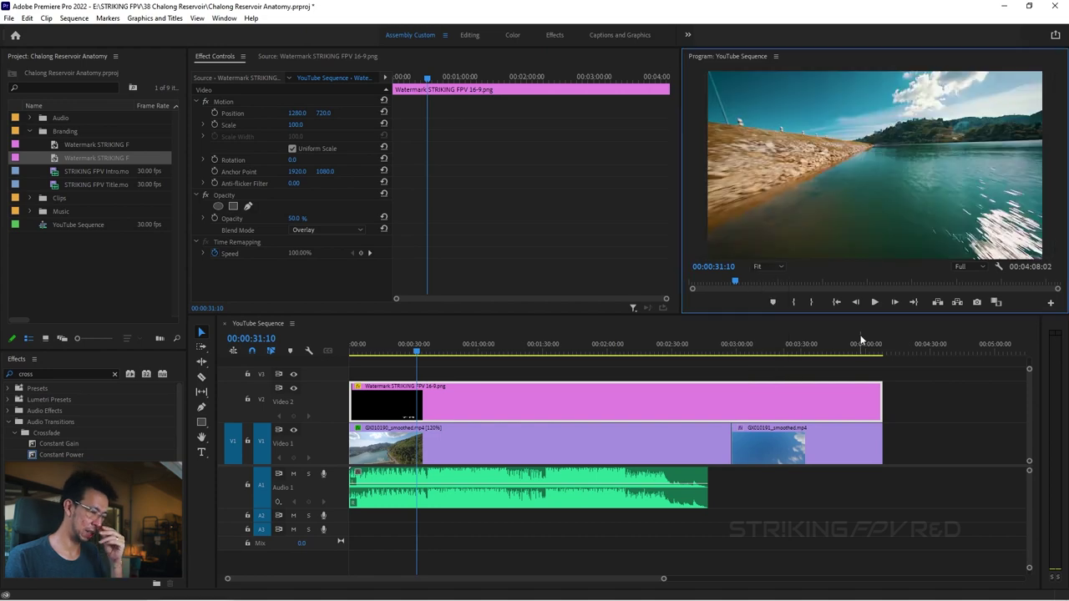
{"action": "key", "text": "space"}
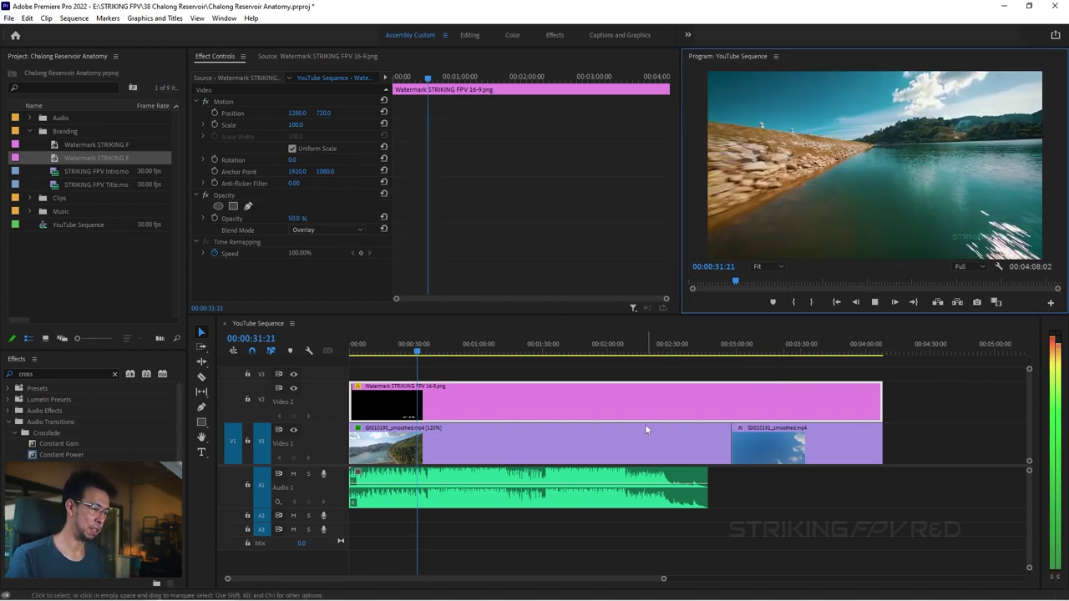
Trim the watermark to start at 00:00:10:10 and apply a fade transition to its beginning
{"action": "key", "text": "space"}
{"action": "left_click", "coordinate": [374, 349]}
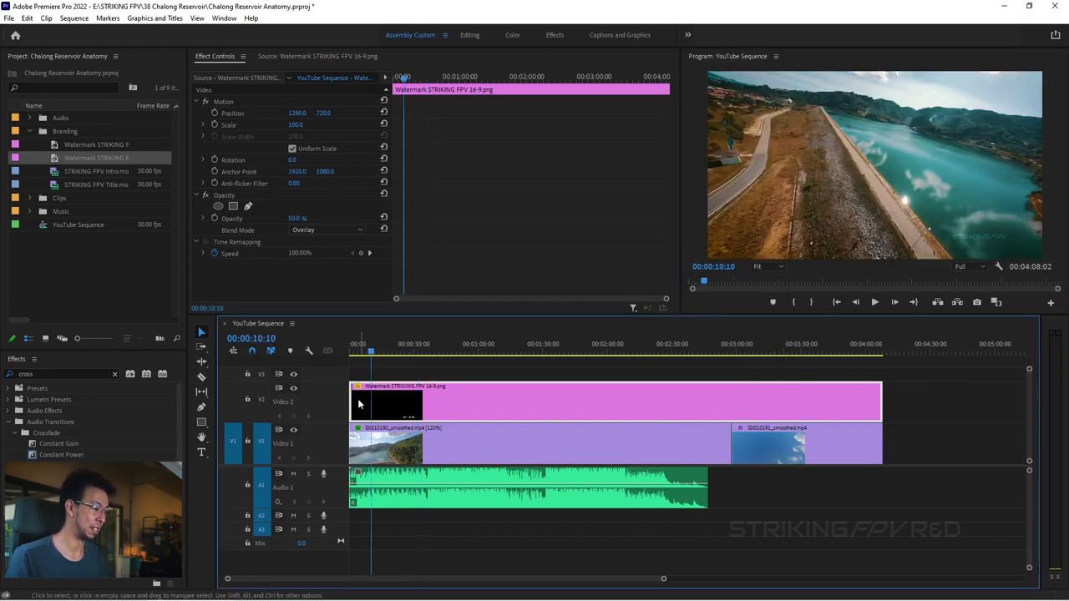
{"action": "left_click_drag", "start_coordinate": [356, 399], "coordinate": [372, 399]}
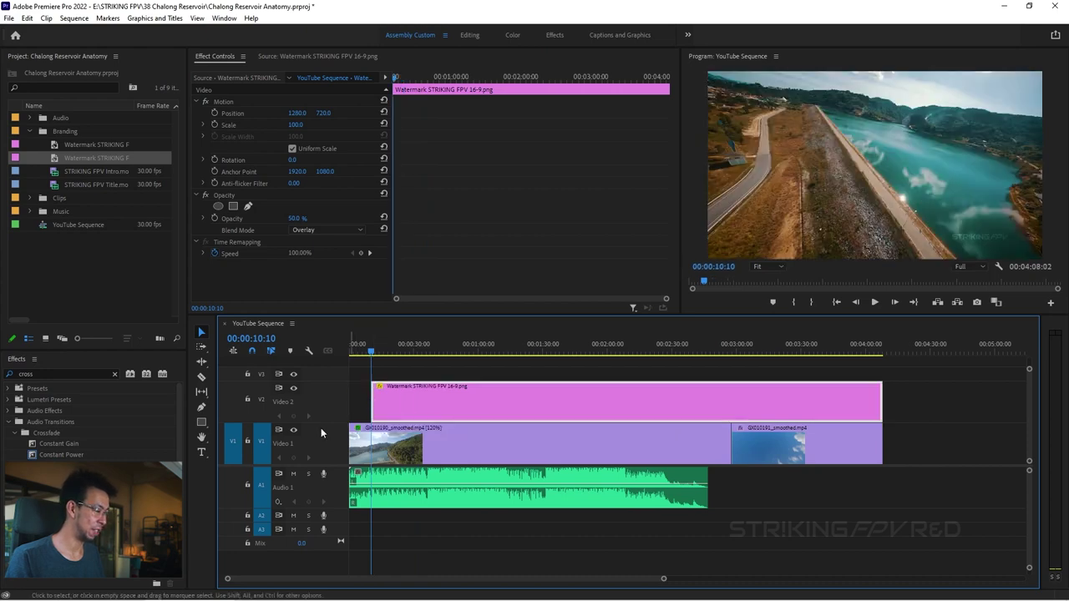
{"action": "left_click_drag", "start_coordinate": [61, 454], "coordinate": [378, 411]}
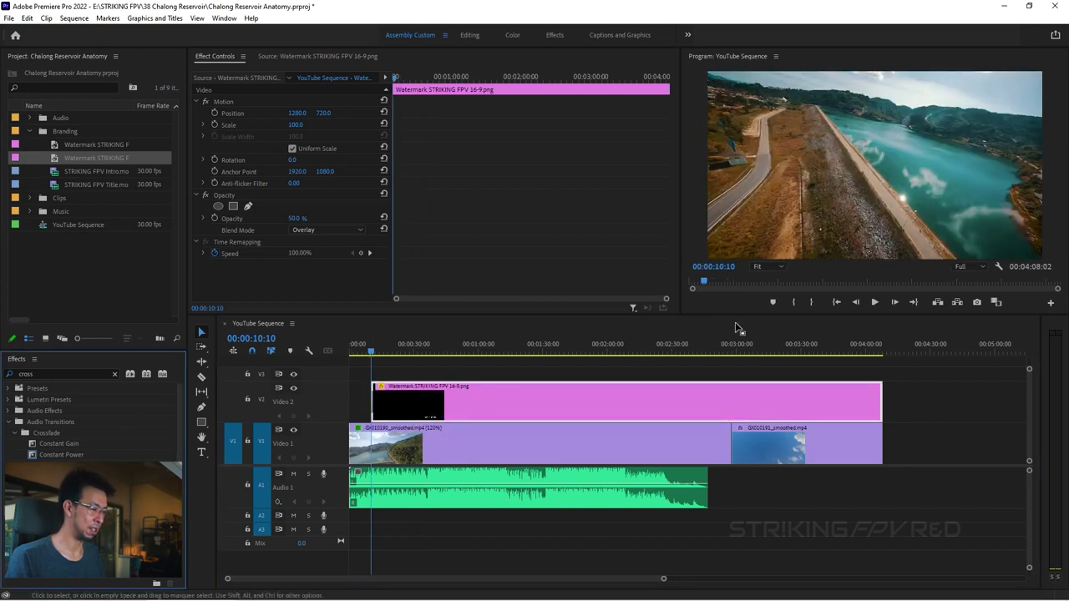
Play the watermark's fade-in with the program monitor maximized and restore the workspace layout
{"action": "key", "text": "grave"}
{"action": "key", "text": "space"}
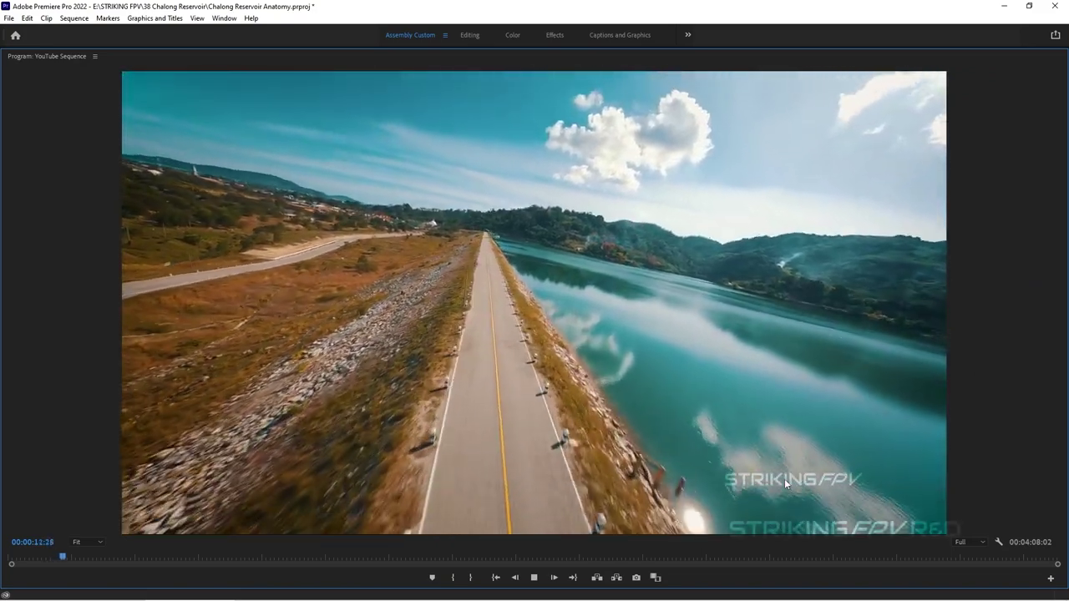
{"action": "key", "text": "space"}
{"action": "key", "text": "grave"}
Apply a fade transition to the watermark's end and trim that end to about 10 seconds before the footage finishes
{"action": "left_click_drag", "start_coordinate": [60, 454], "coordinate": [756, 422]}
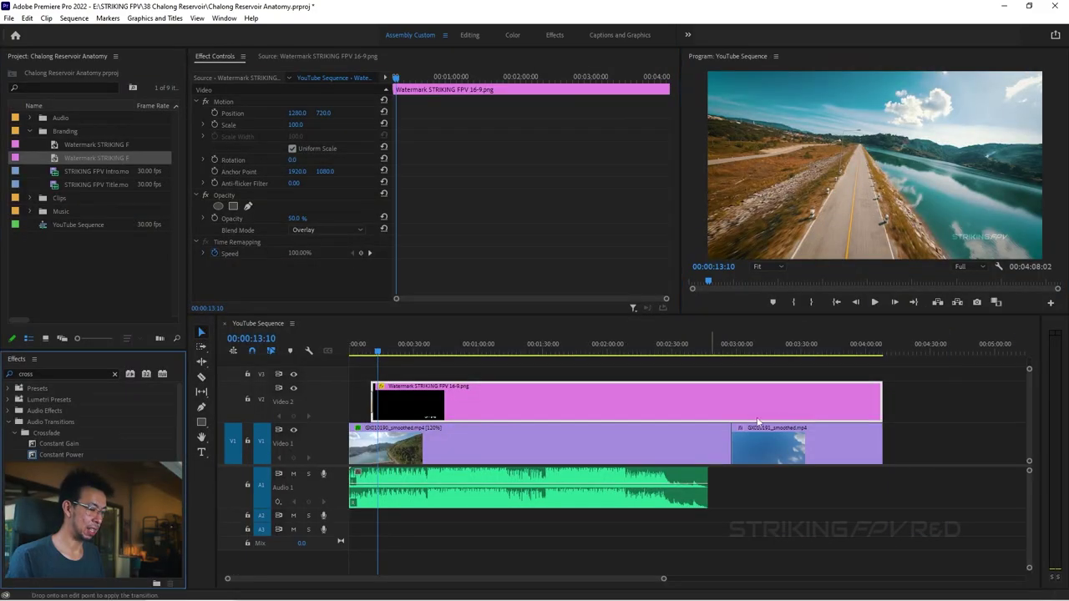
{"action": "left_click_drag", "start_coordinate": [882, 406], "coordinate": [859, 406]}
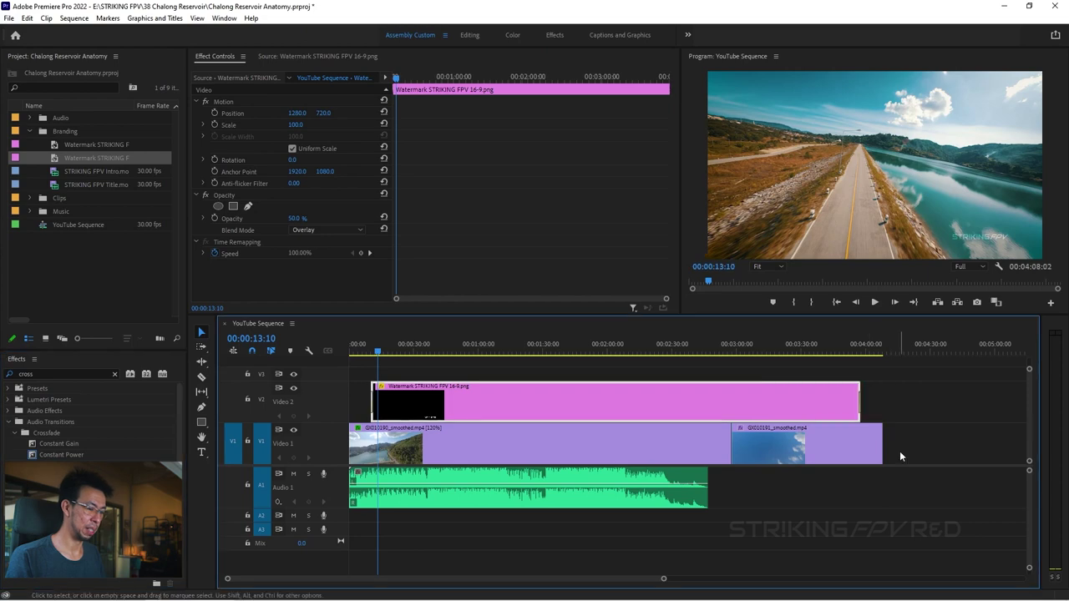
{"action": "left_click", "coordinate": [858, 349]}
{"action": "key", "text": "space"}
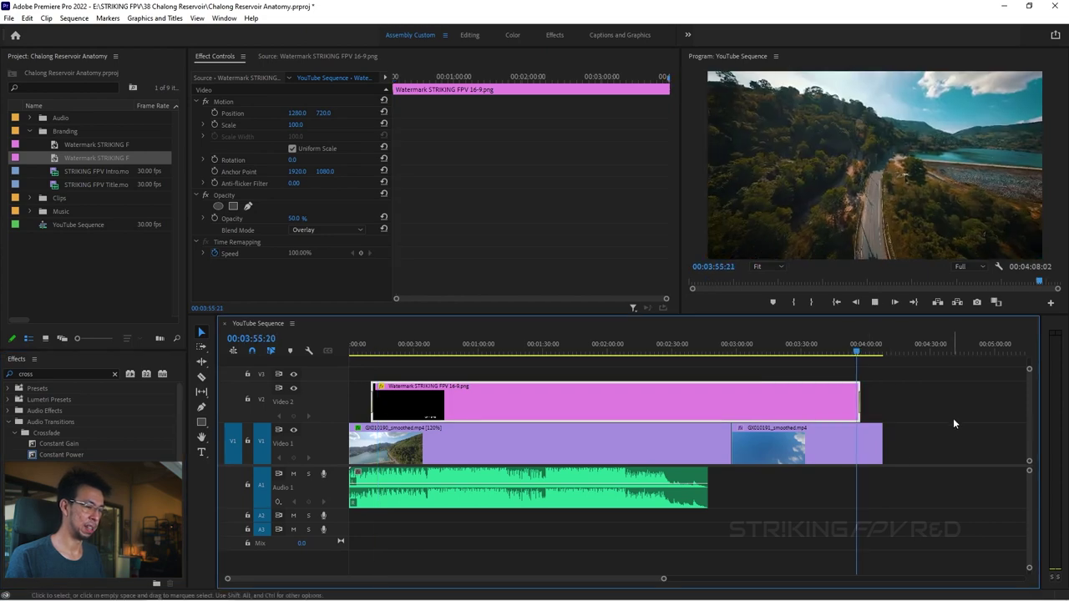
Trim the end of the last video clip, GX010191_smoothed.mp4, to 00:03:46:17
{"action": "left_click", "coordinate": [815, 346]}
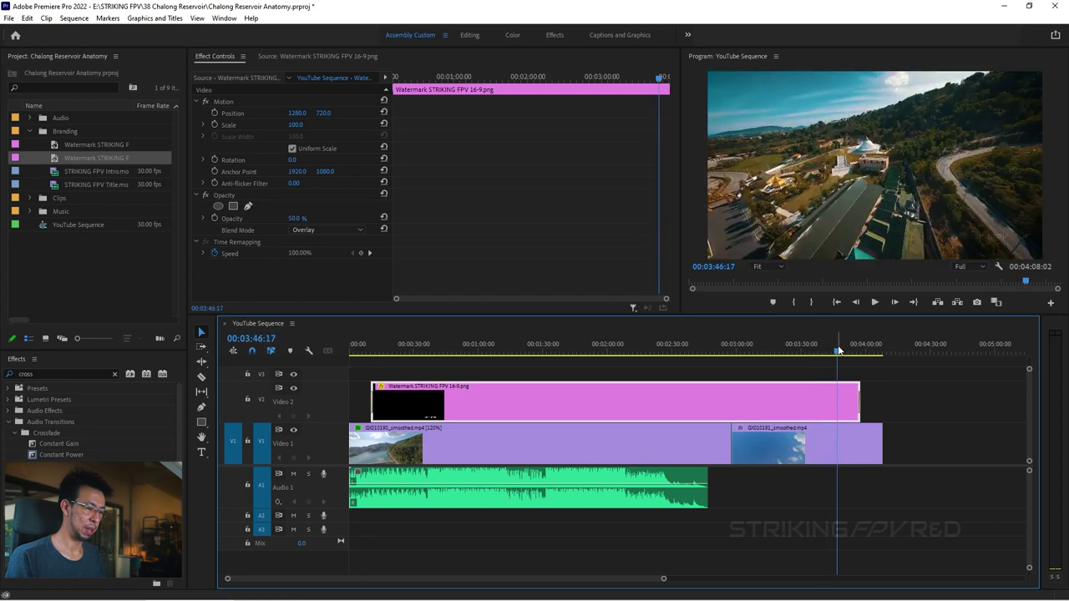
{"action": "key", "text": "space"}
{"action": "left_click_drag", "start_coordinate": [887, 434], "coordinate": [836, 437]}
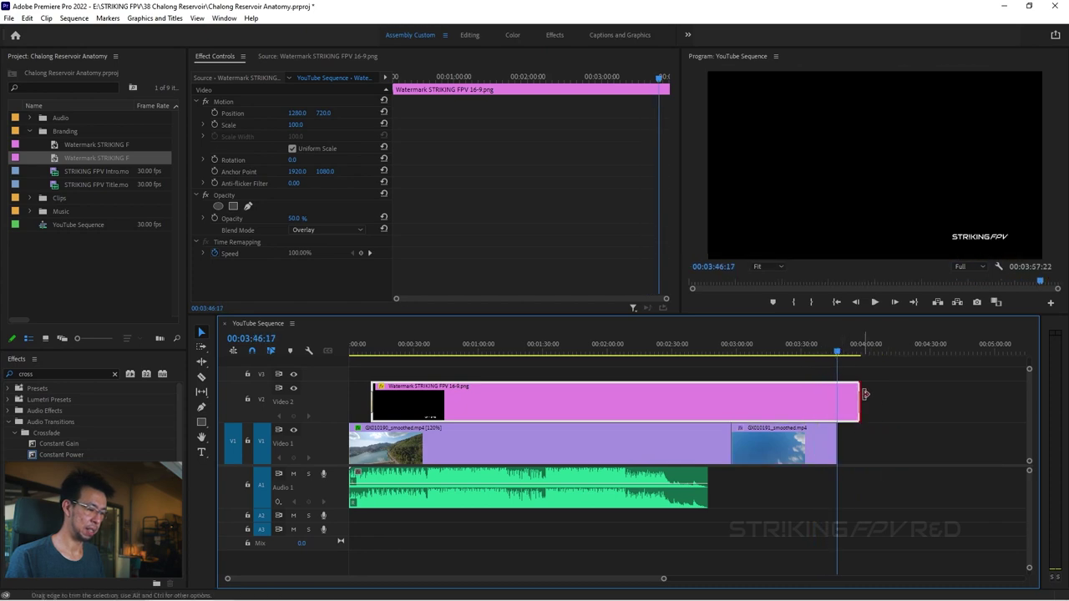
Trim the watermark to end about 5 seconds before the footage, play the ending, and save the project
{"action": "left_click_drag", "start_coordinate": [864, 394], "coordinate": [825, 394]}
{"action": "left_click", "coordinate": [821, 335]}
{"action": "key", "text": "space"}
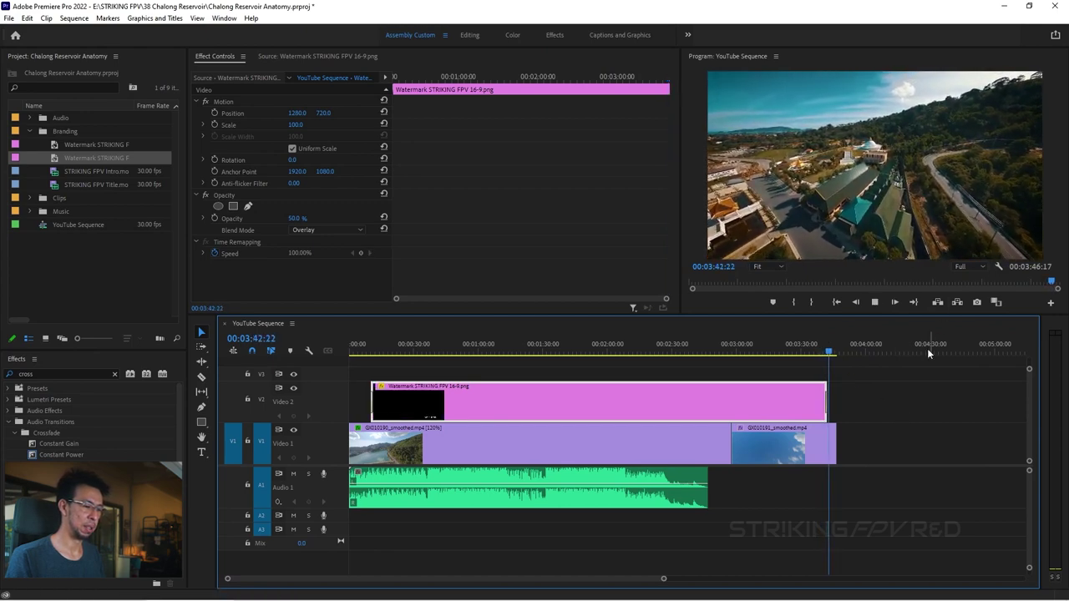
{"action": "key", "text": "ctrl+s"}
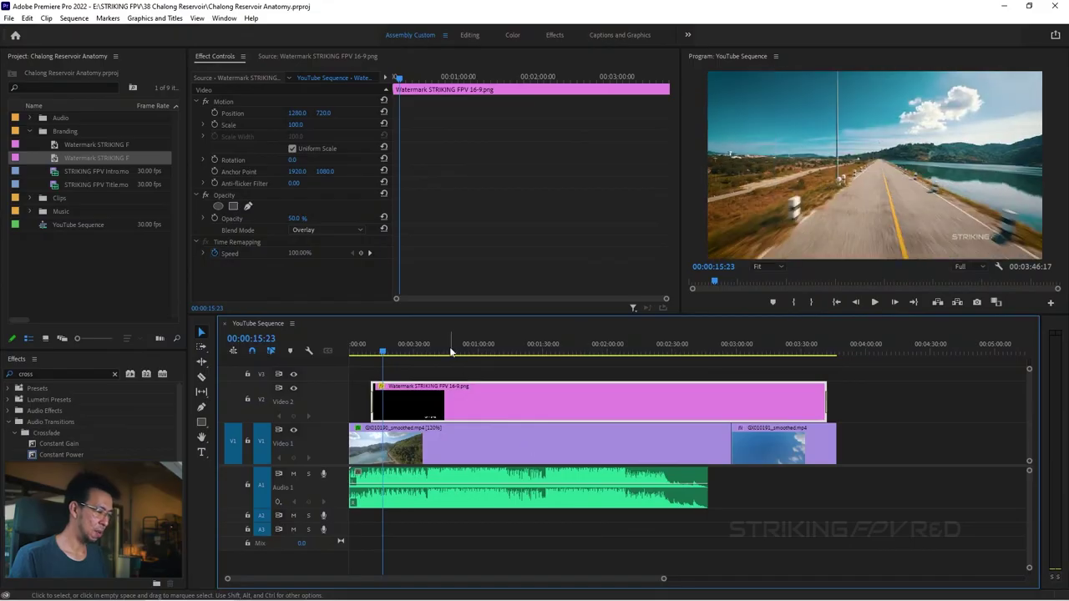
Play the sequence from 00:00:42:12 and again from about one minute to review the footage against the music
{"action": "left_click", "coordinate": [441, 344]}
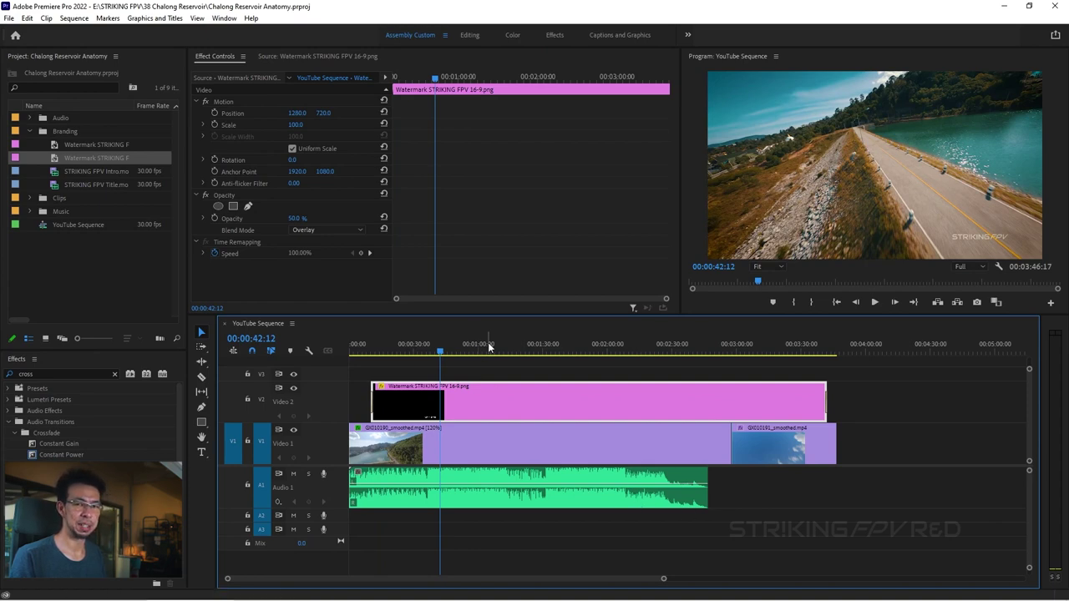
{"action": "key", "text": "space"}
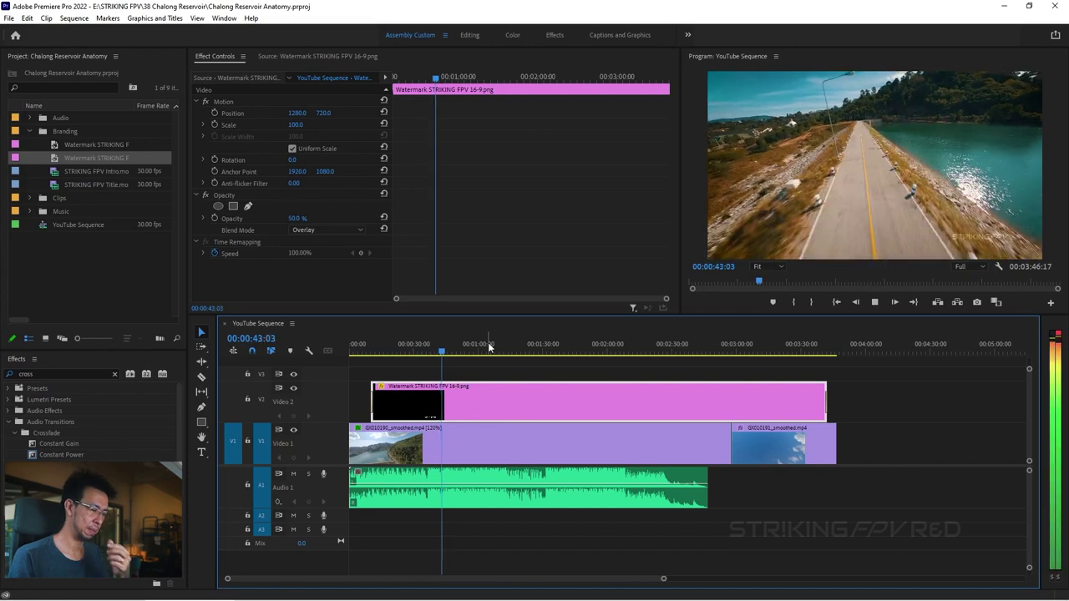
{"action": "left_click_drag", "start_coordinate": [444, 349], "coordinate": [487, 353]}
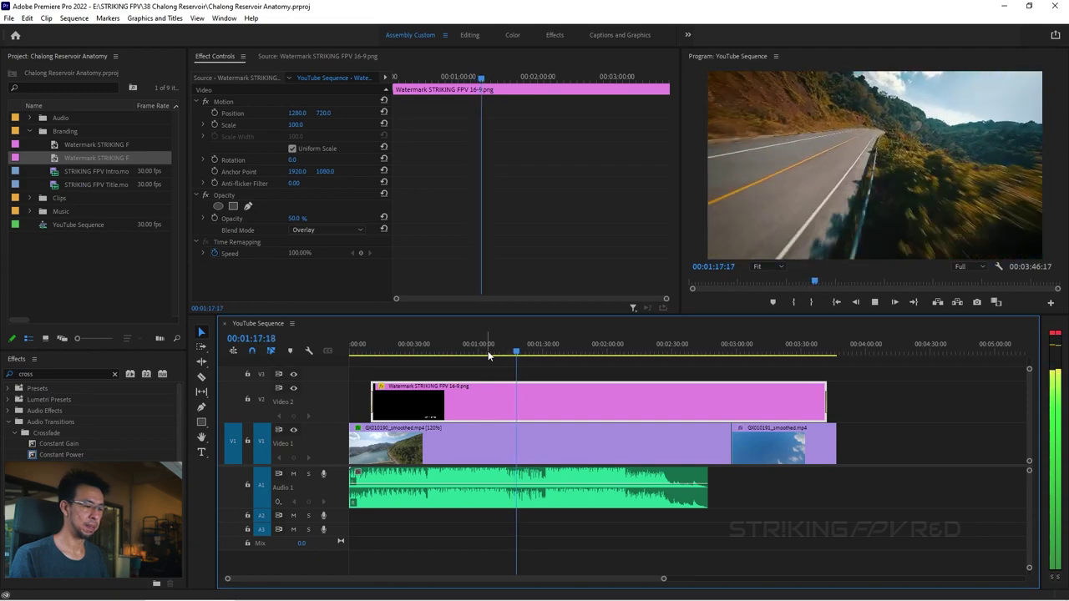
{"action": "key", "text": "space"}
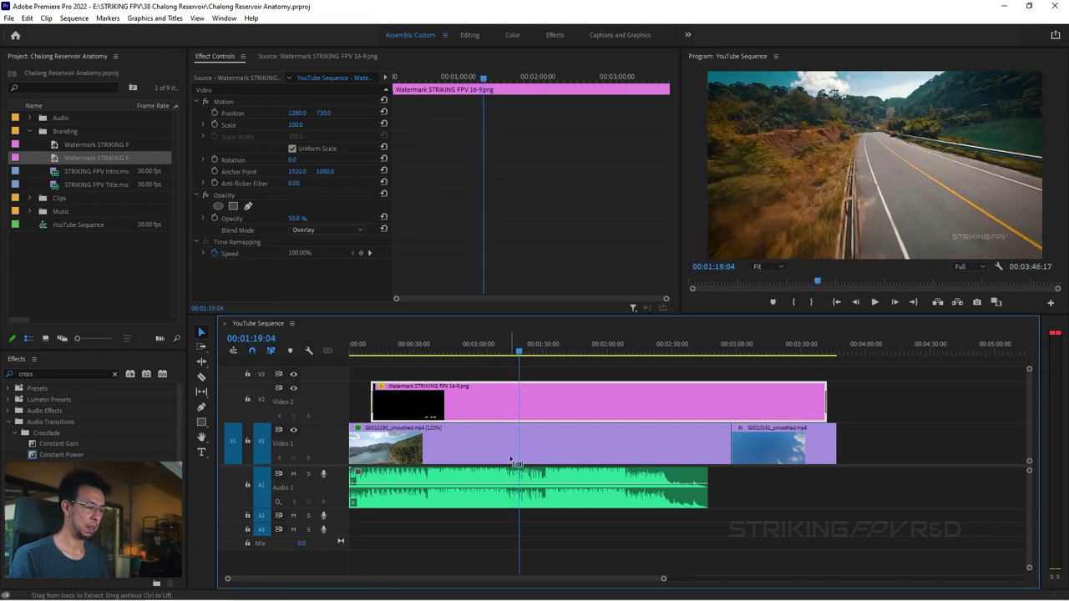
Lower the system volume to 50 and make the Audio 1 track taller around the music waveform
{"action": "scroll", "coordinate": [510, 452], "scroll_direction": "up", "scroll_amount": 3}
{"action": "key", "text": "XF86AudioLowerVolume"}
{"action": "key", "text": "XF86AudioLowerVolume"}
{"action": "key", "text": "XF86AudioLowerVolume"}
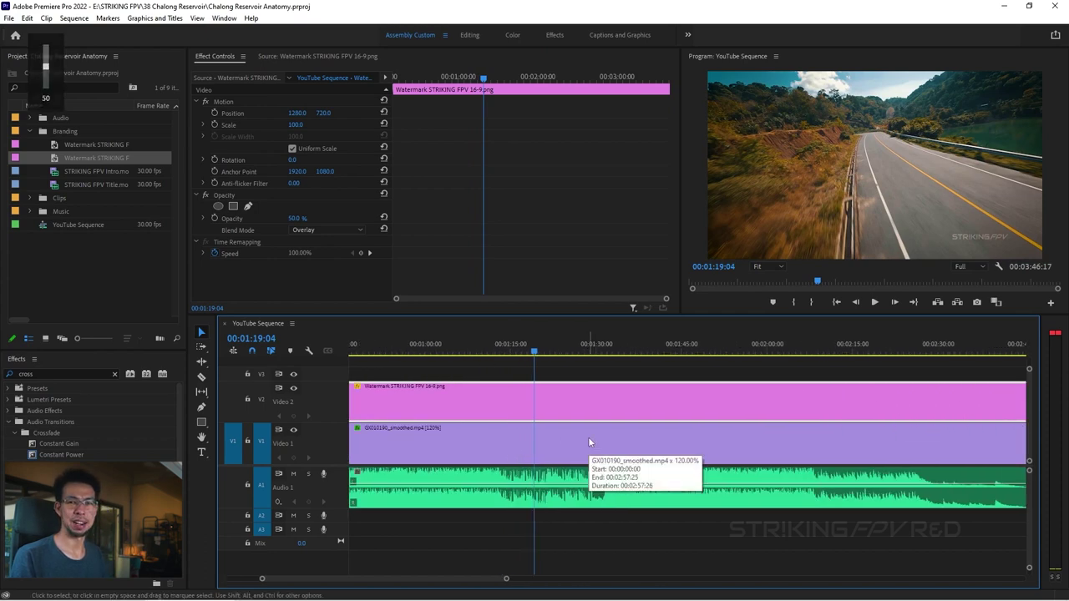
{"action": "scroll", "coordinate": [588, 436], "scroll_direction": "up", "scroll_amount": 2}
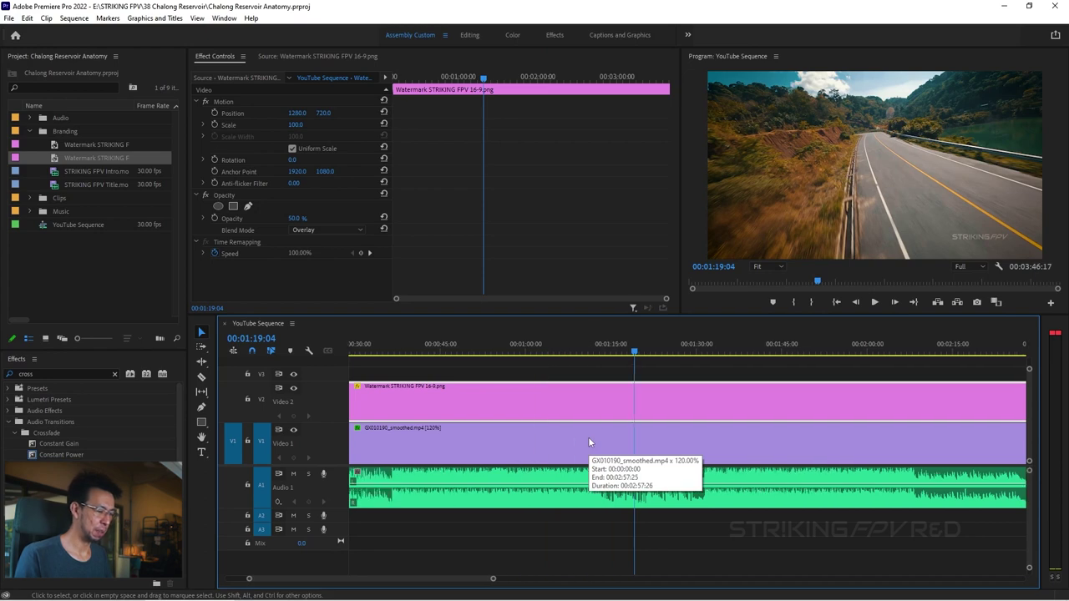
{"action": "left_click_drag", "start_coordinate": [340, 506], "coordinate": [341, 520]}
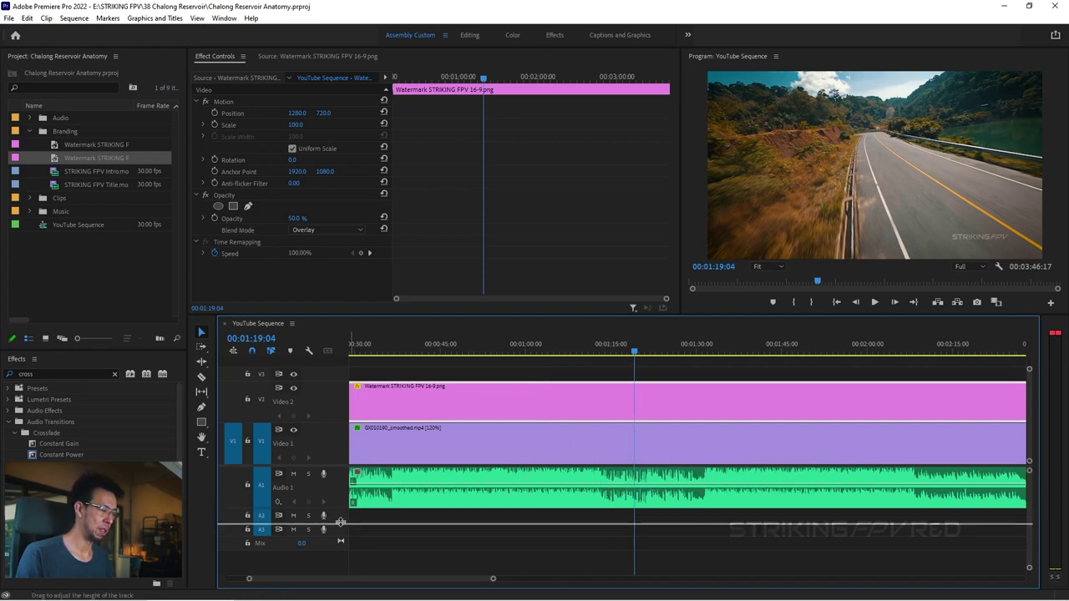
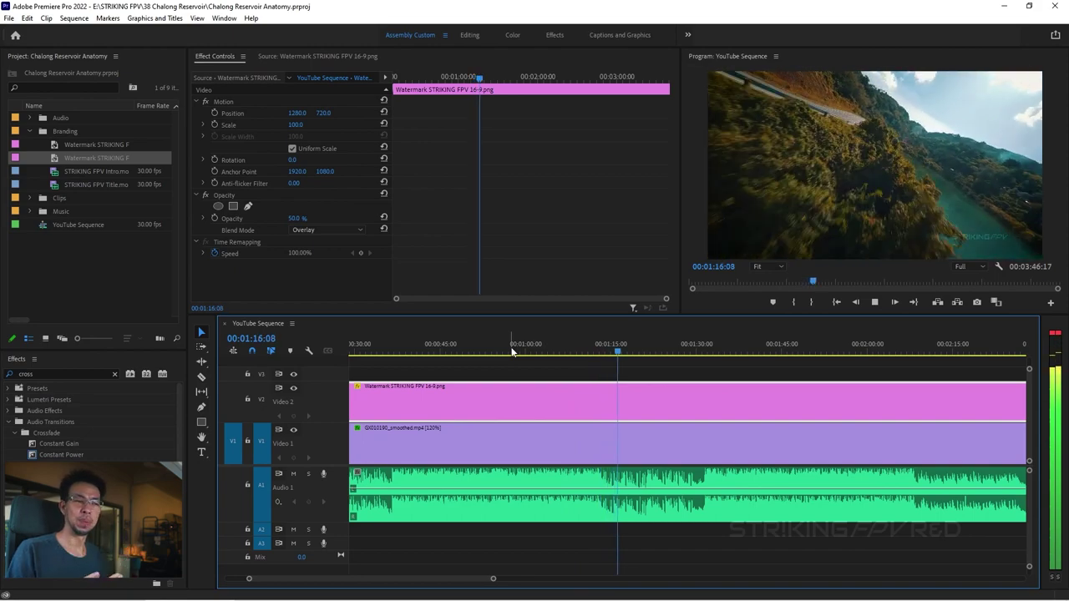
Locate the music beat after 00:00:57:03 by playback and waveform, and split the music clip at 00:01:04:01
{"action": "key", "text": "space"}
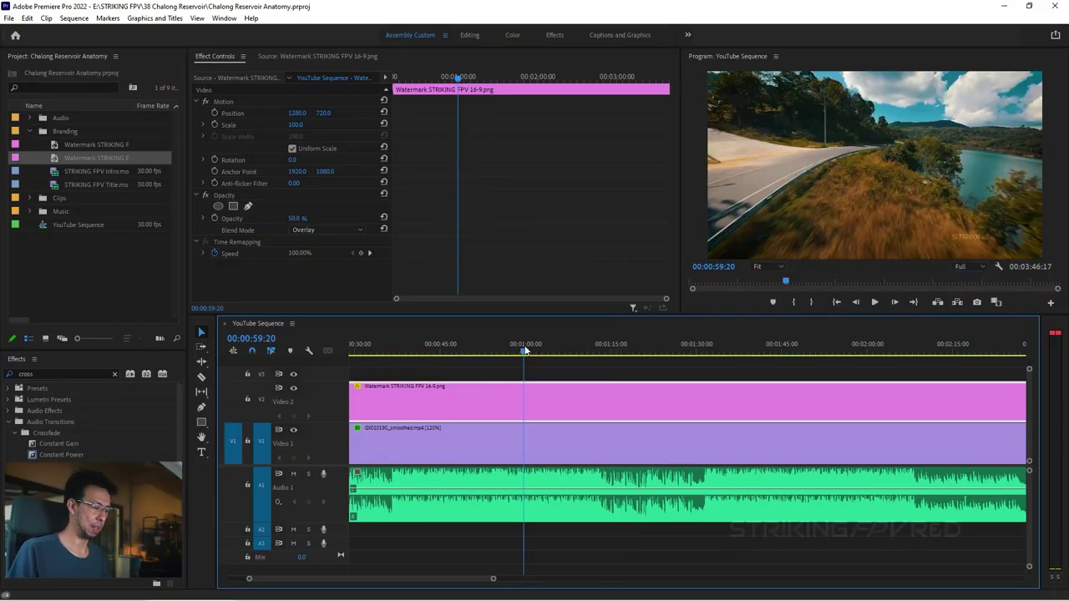
{"action": "left_click", "coordinate": [510, 347]}
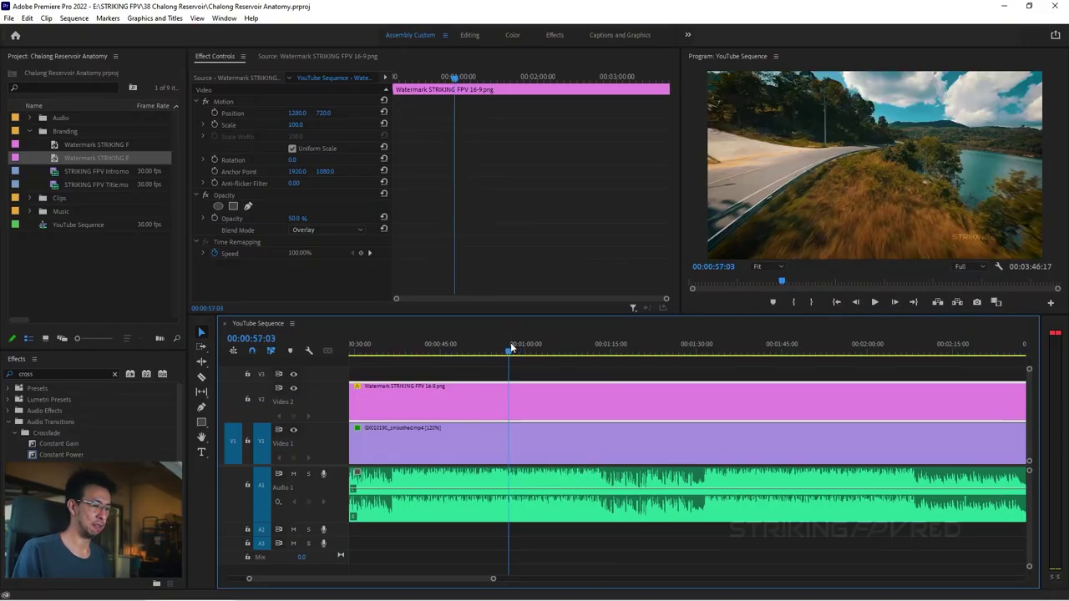
{"action": "key", "text": "space"}
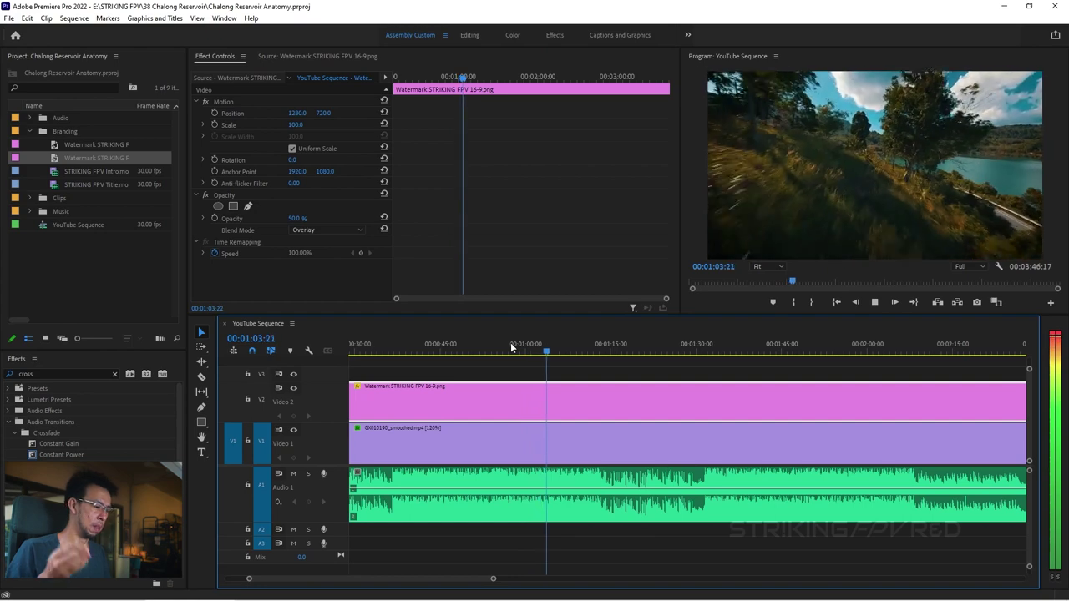
{"action": "key", "text": "space"}
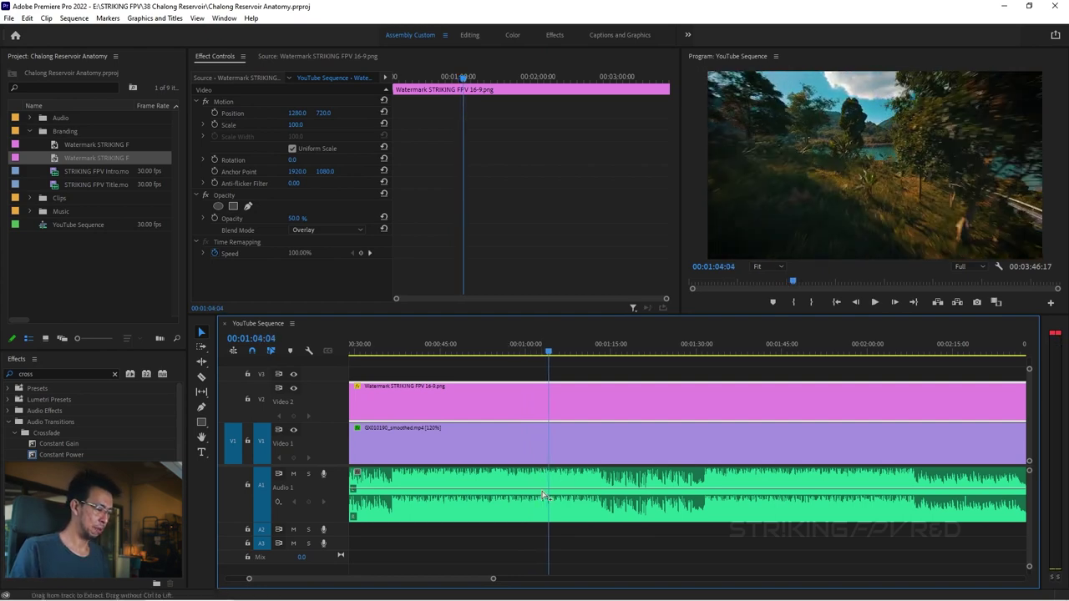
{"action": "scroll", "coordinate": [552, 465], "scroll_direction": "up", "scroll_amount": 8}
{"action": "scroll", "coordinate": [570, 479], "scroll_direction": "up", "scroll_amount": 4}
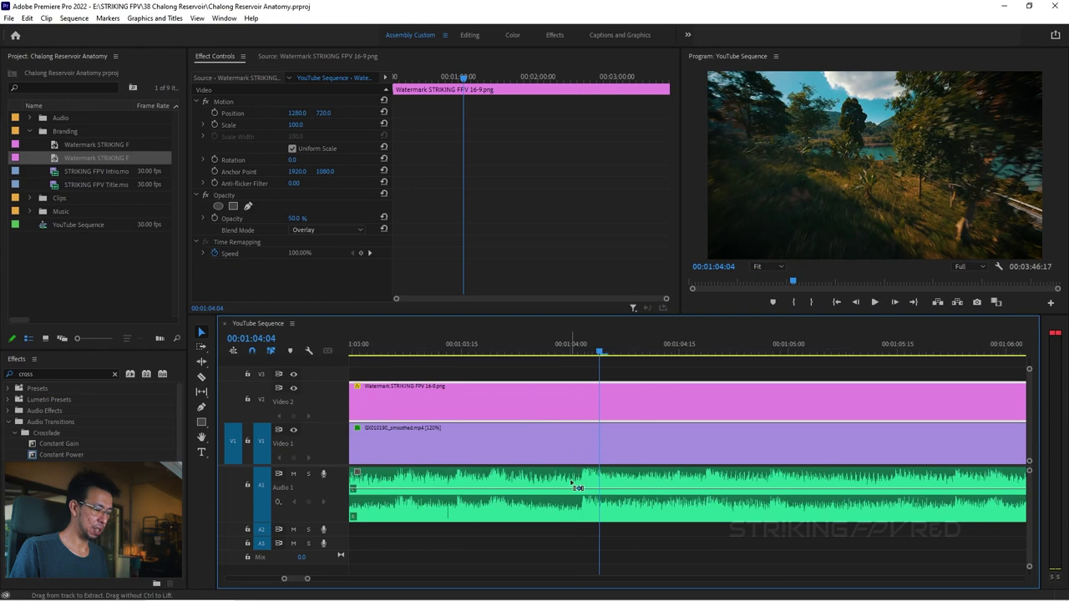
{"action": "left_click", "coordinate": [626, 477]}
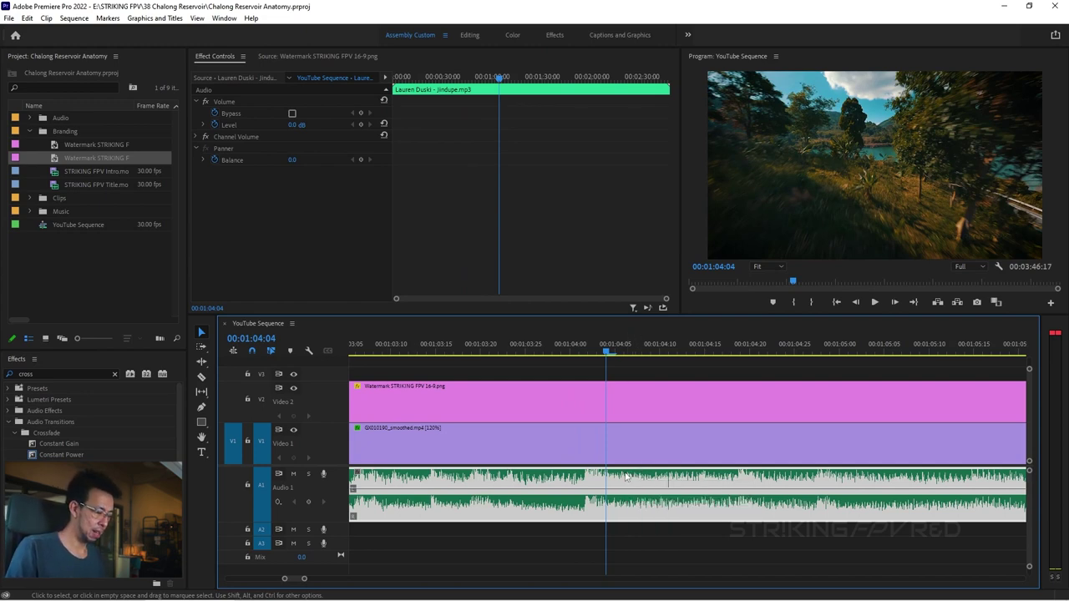
{"action": "left_click_drag", "start_coordinate": [587, 349], "coordinate": [590, 351]}
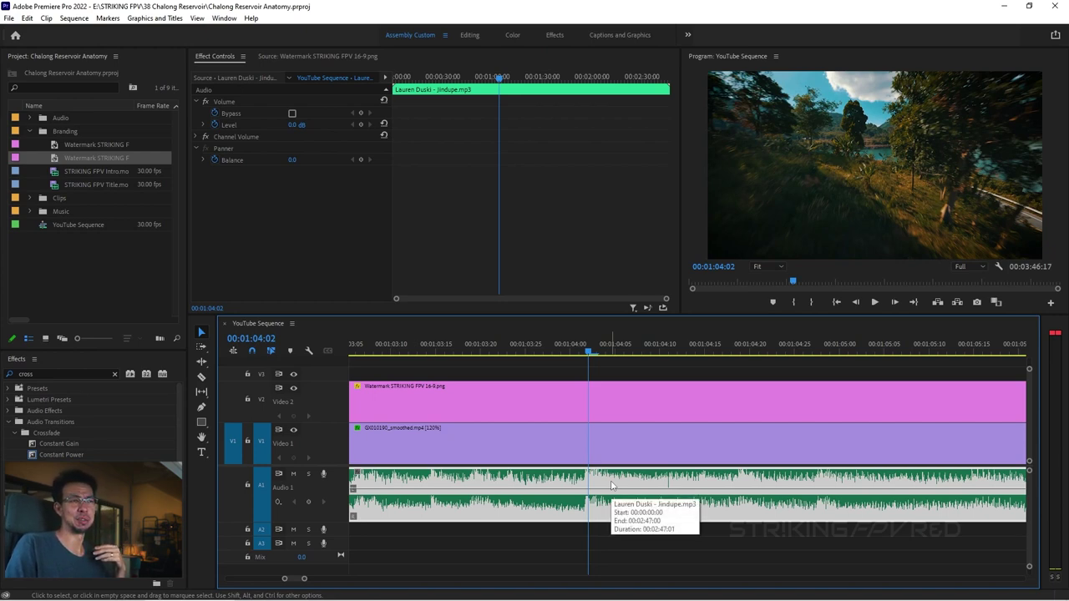
{"action": "left_click", "coordinate": [583, 352]}
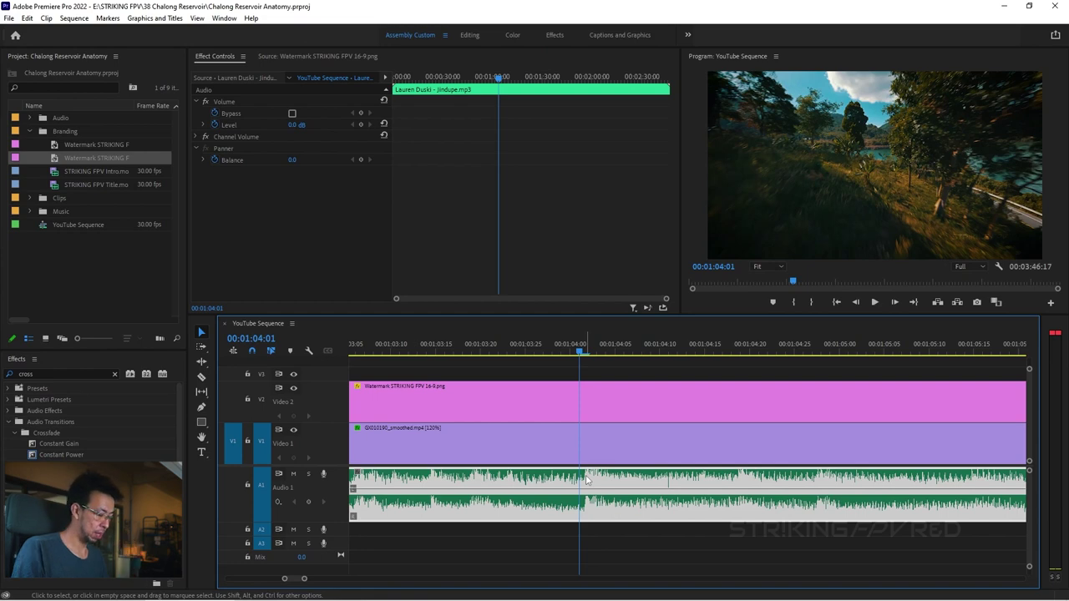
{"action": "key", "text": "ctrl+k"}
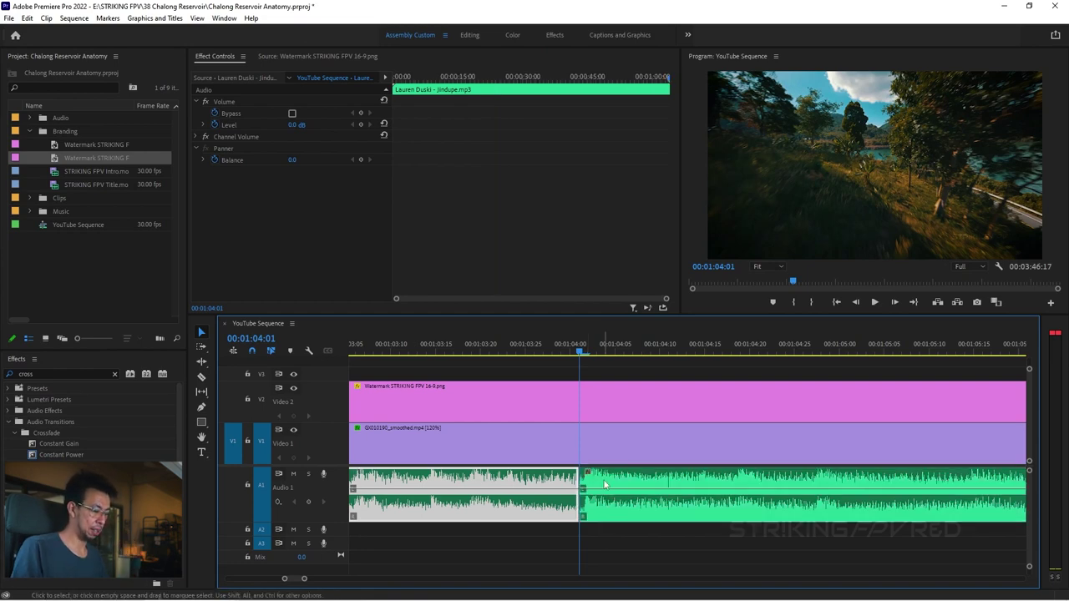
Try moving the second part of the split music clip along Audio 1 to leave a gap after the first part
{"action": "left_click", "coordinate": [589, 480]}
{"action": "scroll", "coordinate": [573, 445], "scroll_direction": "down", "scroll_amount": 5}
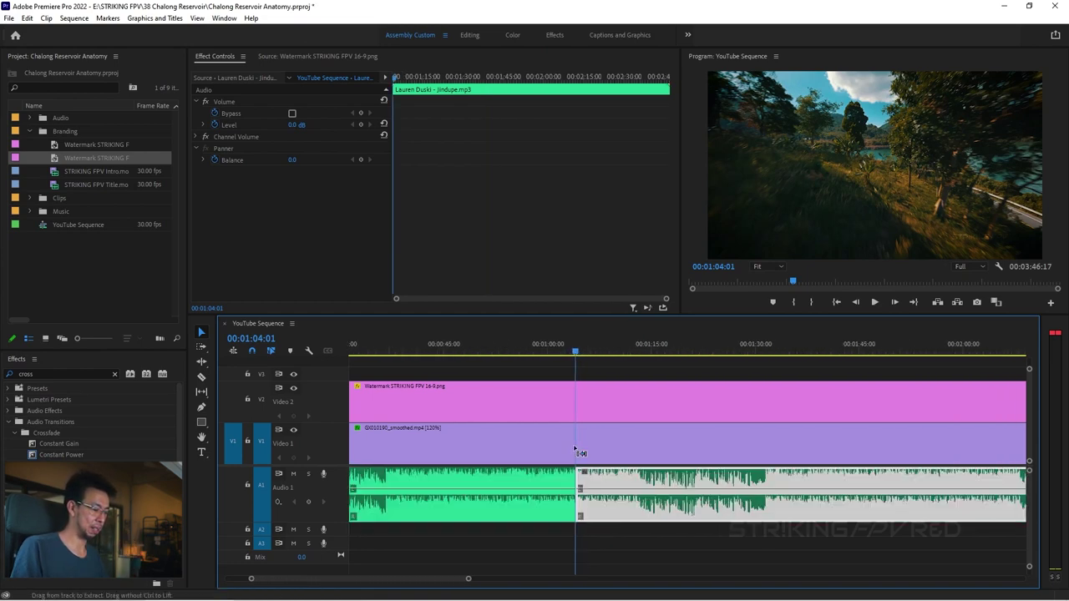
{"action": "scroll", "coordinate": [575, 451], "scroll_direction": "down", "scroll_amount": 6}
{"action": "left_click_drag", "start_coordinate": [518, 482], "coordinate": [665, 484]}
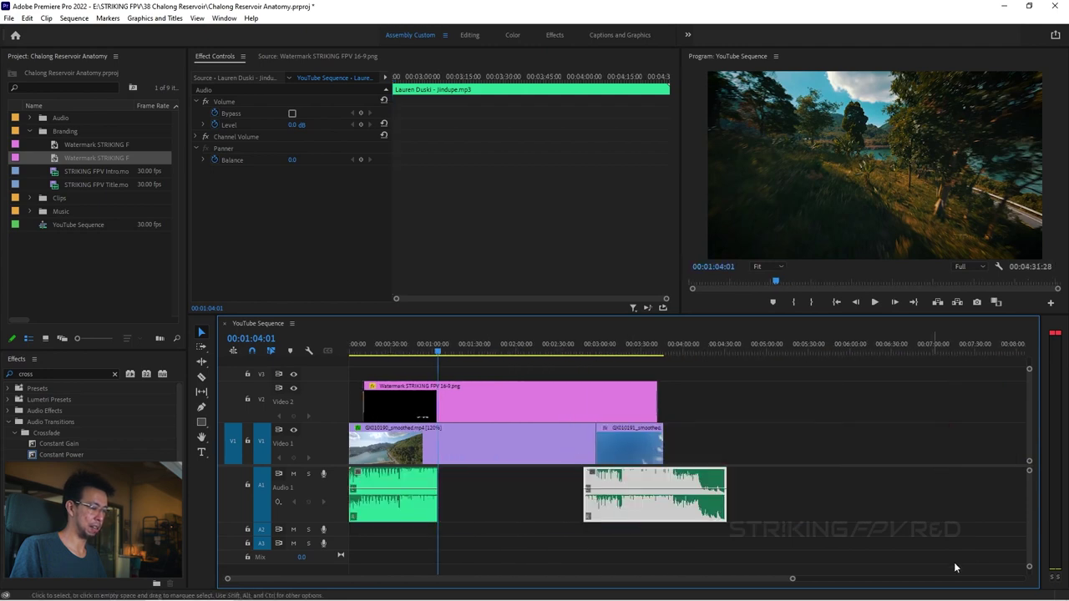
Play the music onward from the cut at 00:01:04:01 to about 00:01:13 and inspect the waveform there
{"action": "key", "text": "Up"}
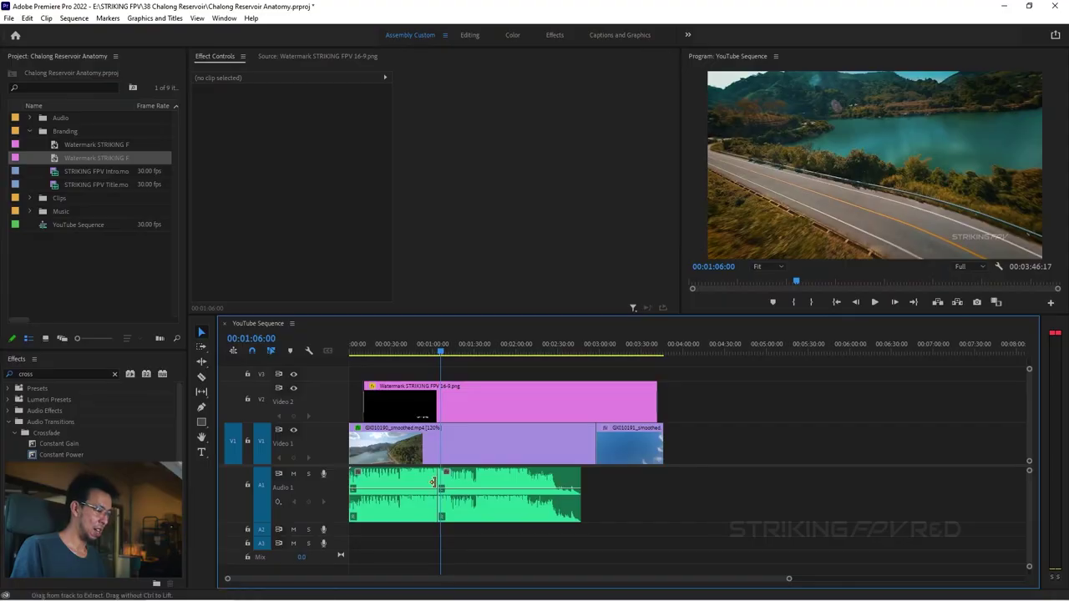
{"action": "scroll", "coordinate": [433, 483], "scroll_direction": "up", "scroll_amount": 8}
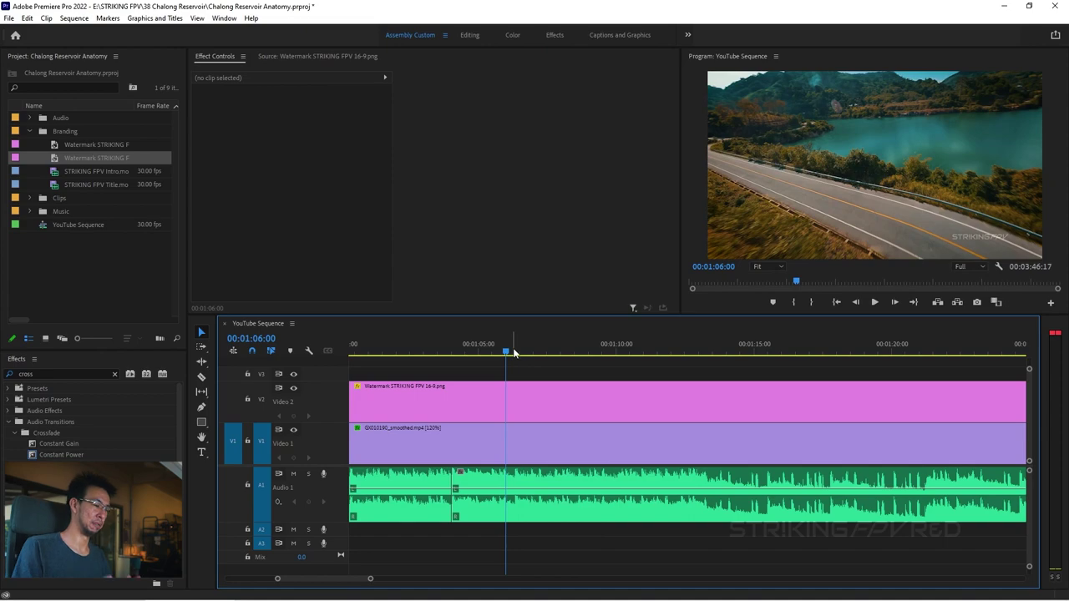
{"action": "left_click_drag", "start_coordinate": [480, 346], "coordinate": [458, 349]}
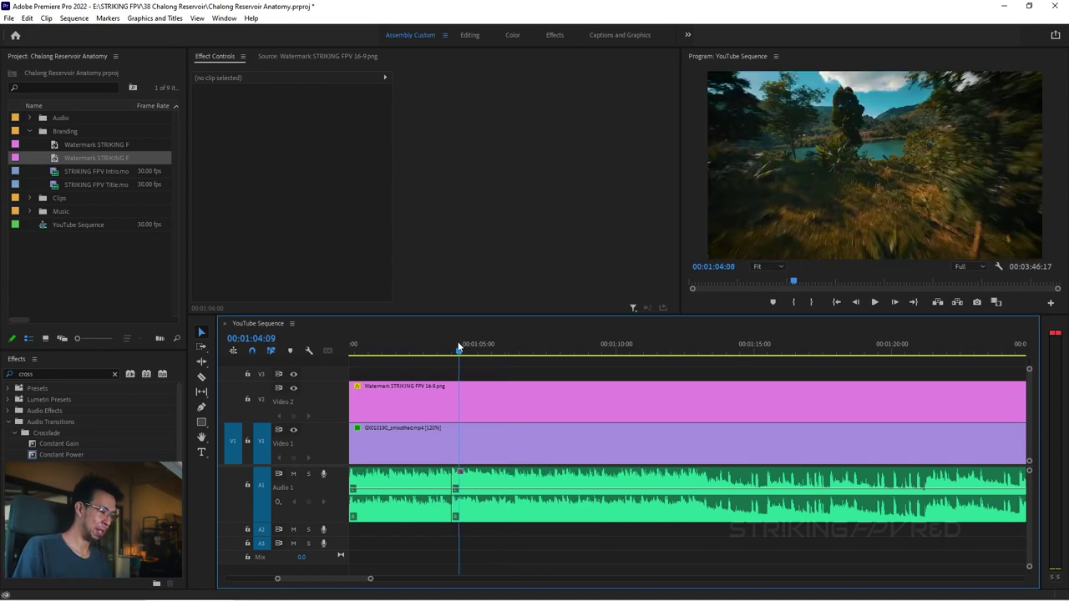
{"action": "key", "text": "space"}
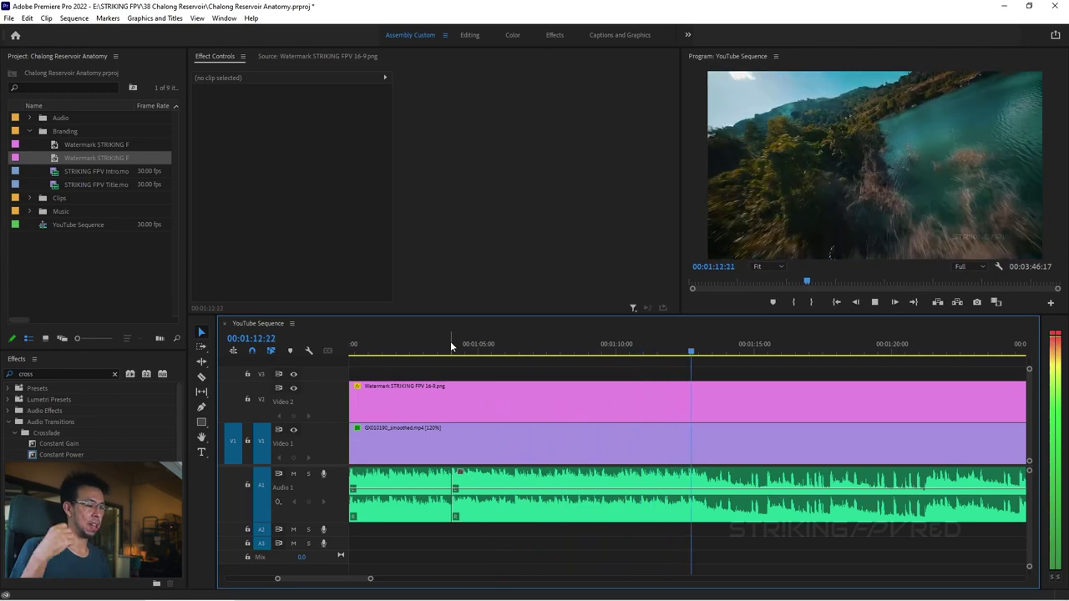
{"action": "key", "text": "space"}
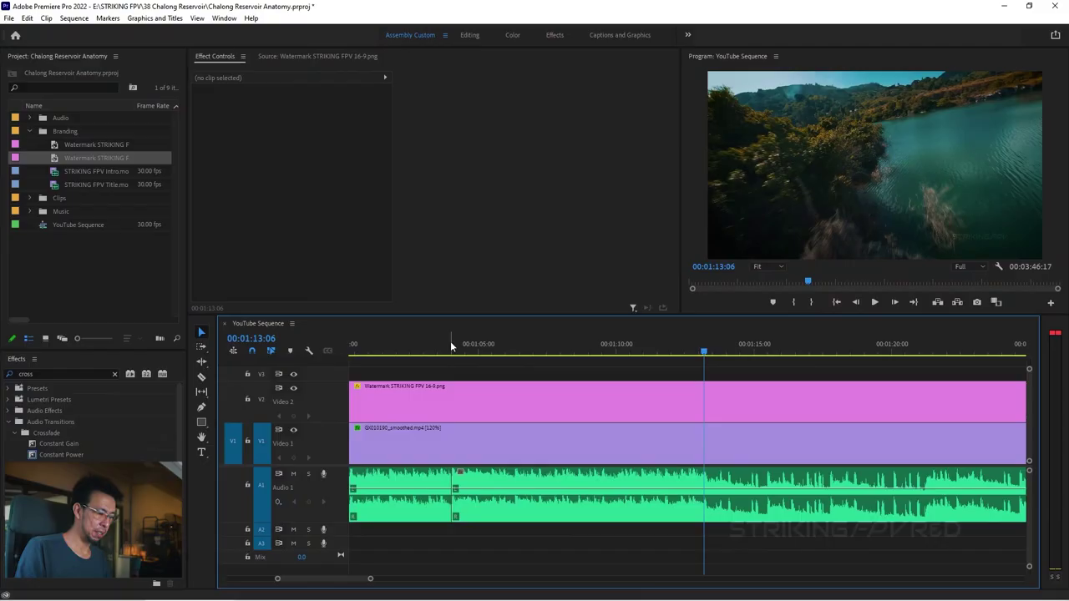
Duplicate the music part that starts at 00:01:04:01 and paste it on Audio 1 at 00:01:13:06 to repeat the section
{"action": "key", "text": "Left"}
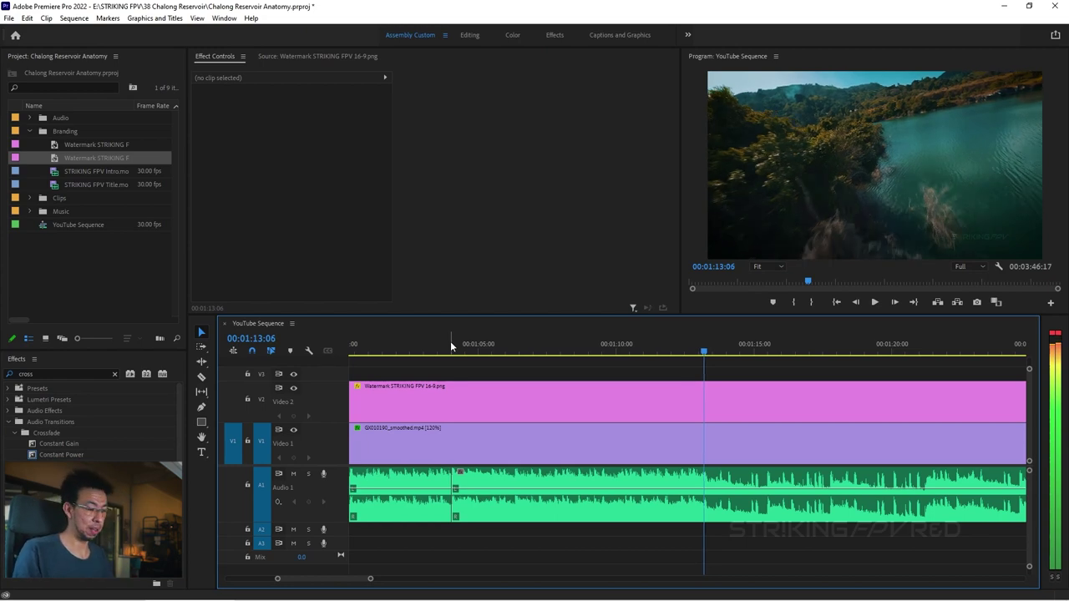
{"action": "left_click", "coordinate": [578, 516]}
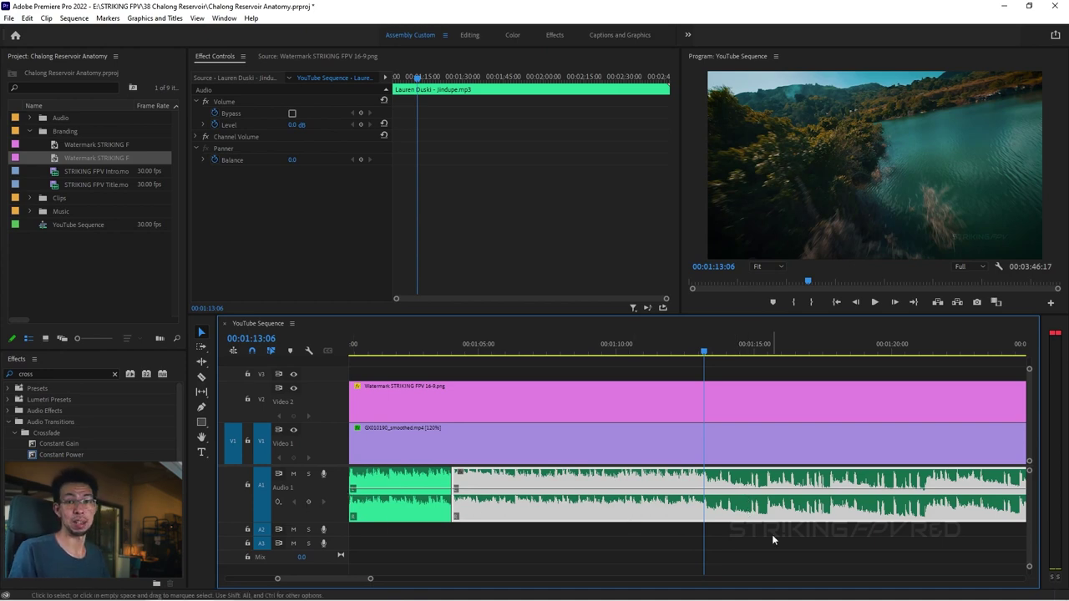
{"action": "key", "text": "Down"}
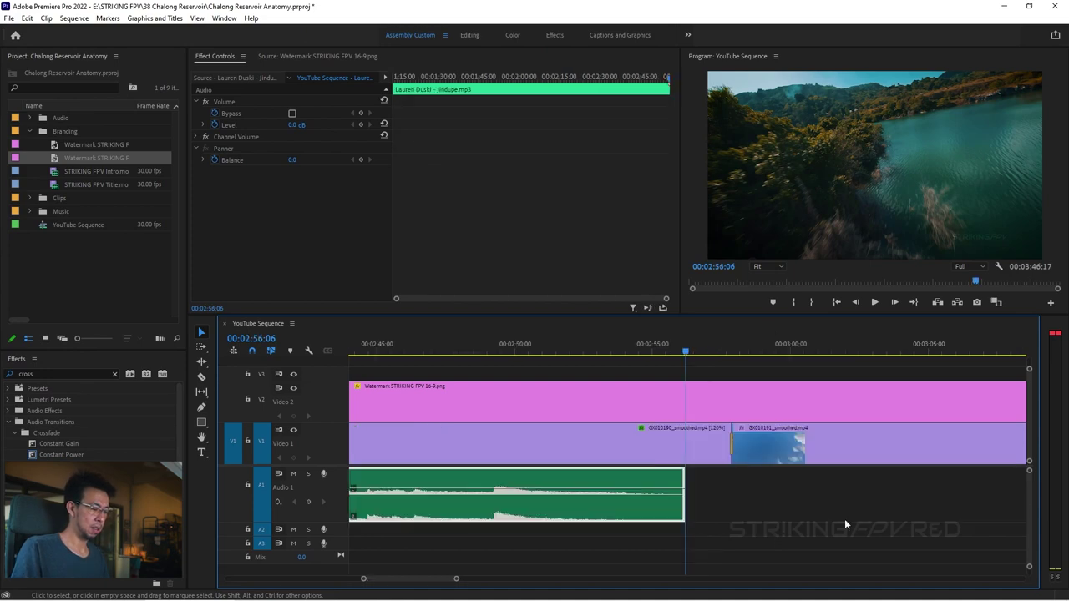
Inspect the repeated music section and play from 00:01:09:18 across the join near 00:01:13:06 to check the beat
{"action": "scroll", "coordinate": [1002, 490], "scroll_direction": "down", "scroll_amount": 2}
{"action": "scroll", "coordinate": [973, 490], "scroll_direction": "up", "scroll_amount": 3}
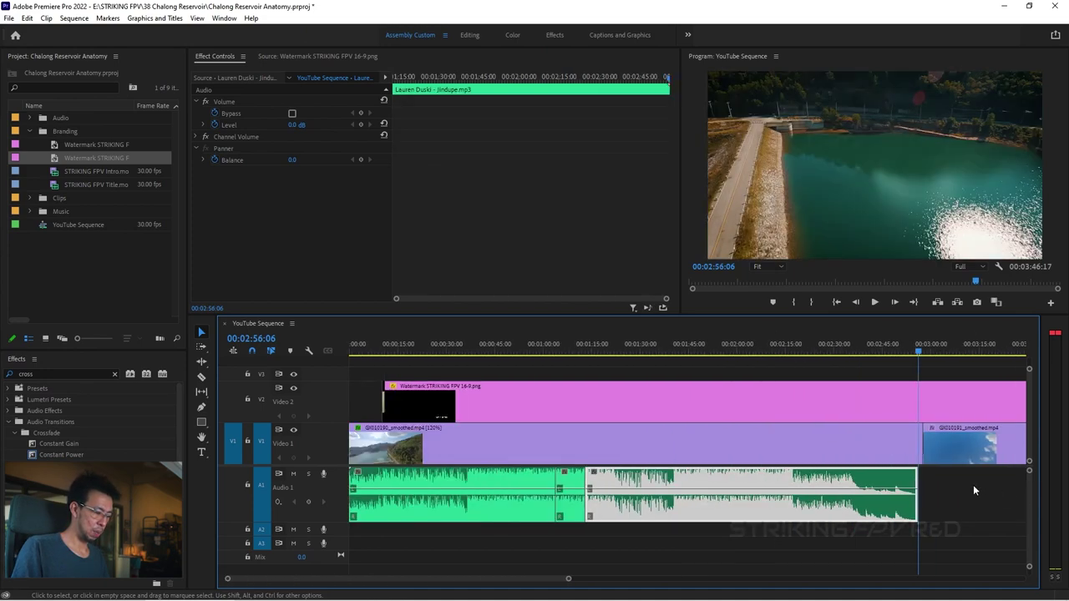
{"action": "scroll", "coordinate": [615, 505], "scroll_direction": "up", "scroll_amount": 2}
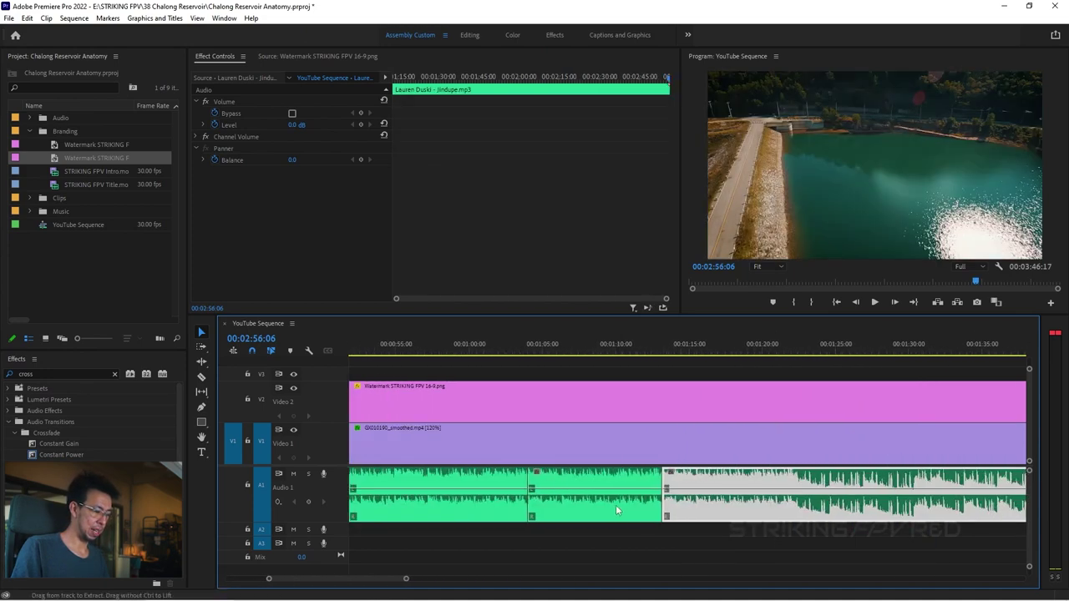
{"action": "left_click", "coordinate": [616, 473]}
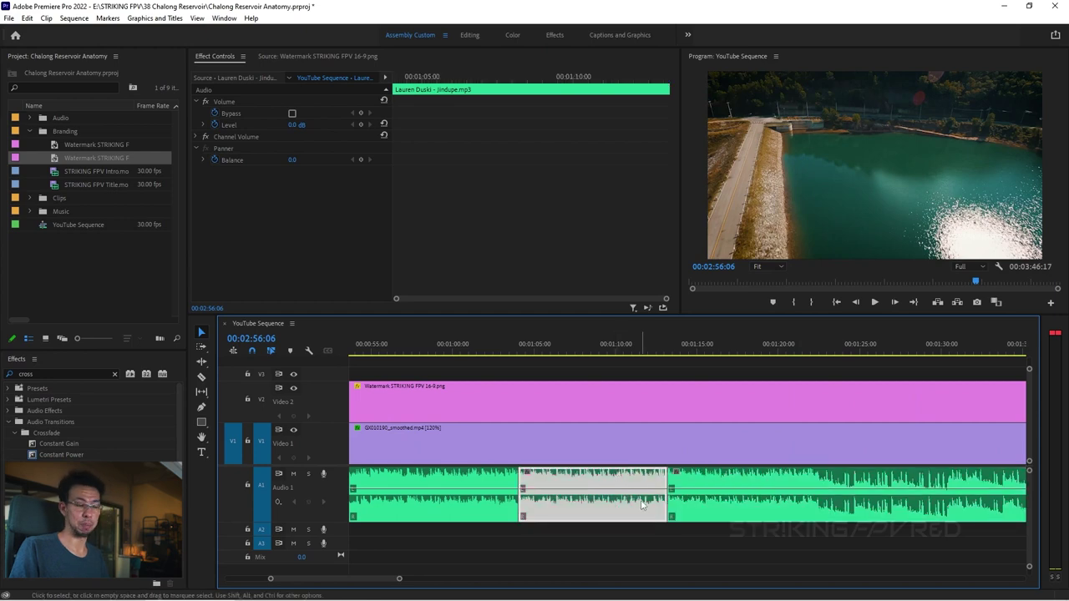
{"action": "left_click", "coordinate": [636, 343]}
{"action": "scroll", "coordinate": [660, 476], "scroll_direction": "up", "scroll_amount": 3}
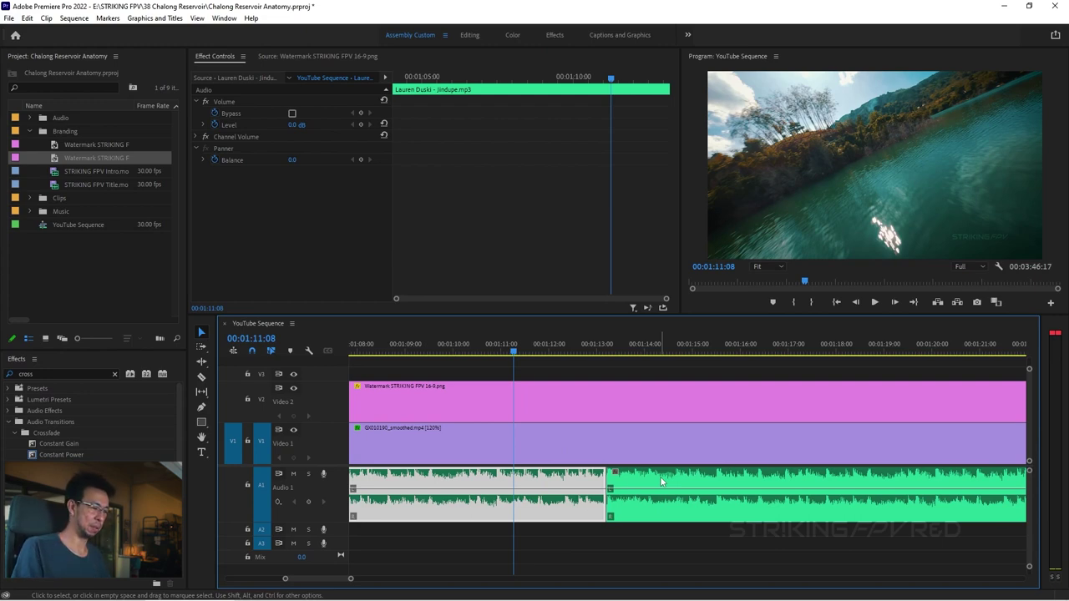
{"action": "left_click", "coordinate": [434, 341]}
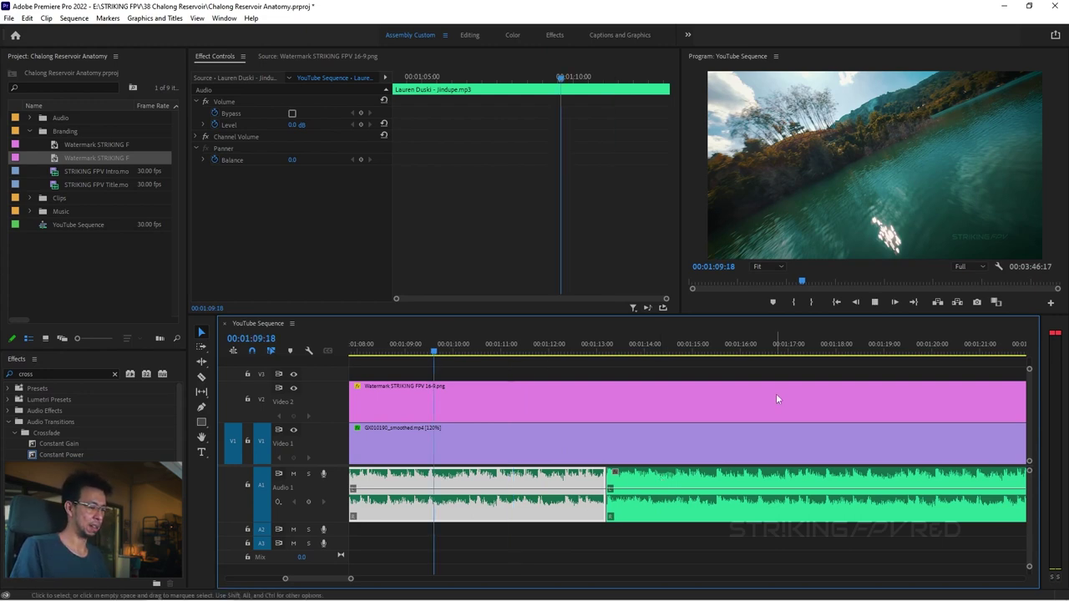
{"action": "key", "text": "space"}
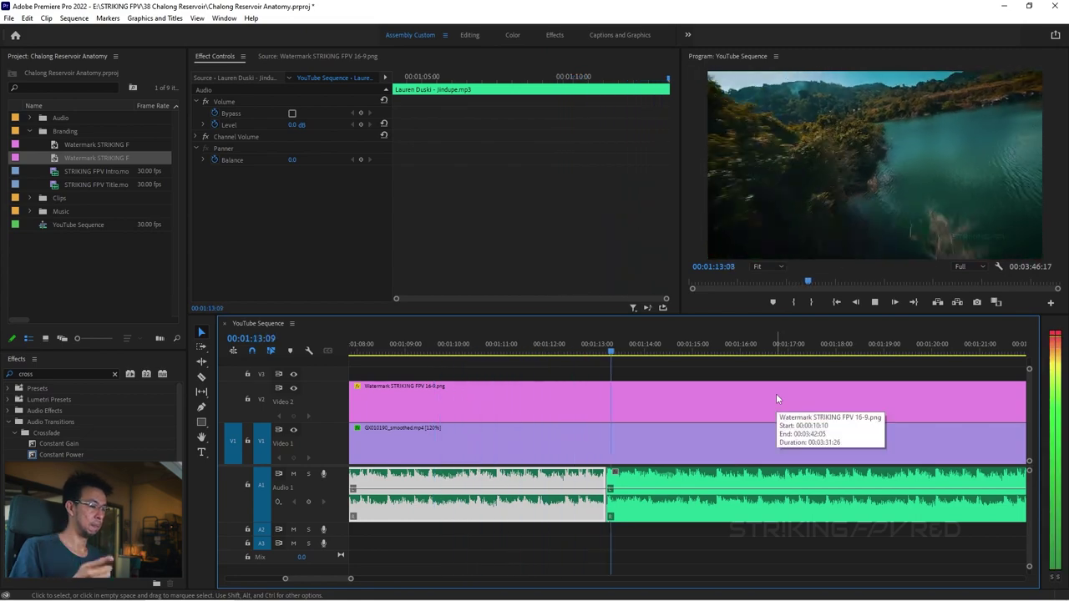
{"action": "key", "text": "space"}
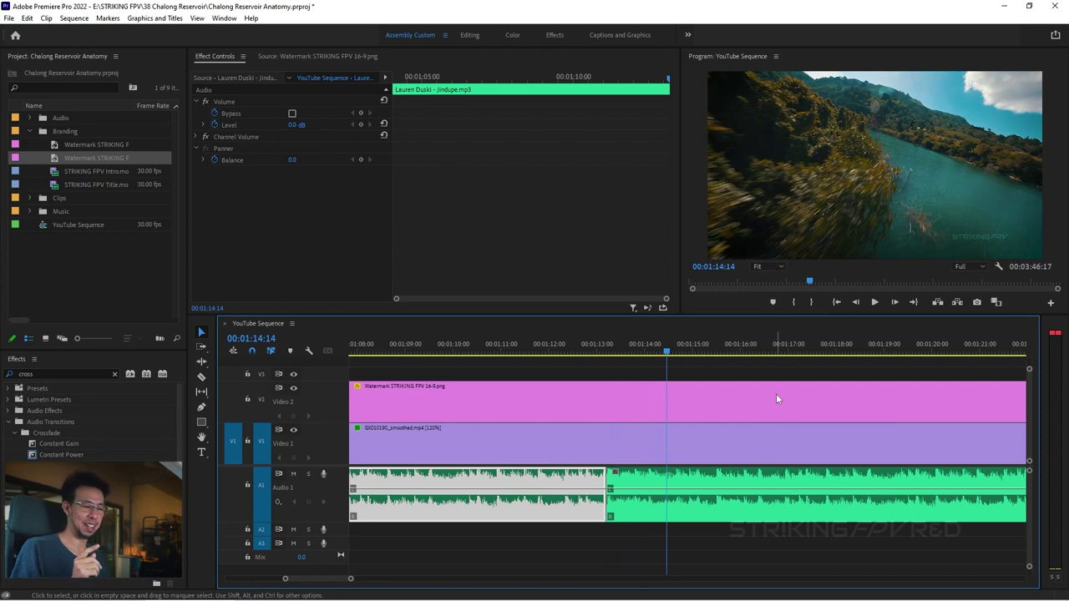
Nudge the pasted music clip one frame earlier and play from 00:01:09:01 onward to check the join and following footage
{"action": "left_click", "coordinate": [694, 515]}
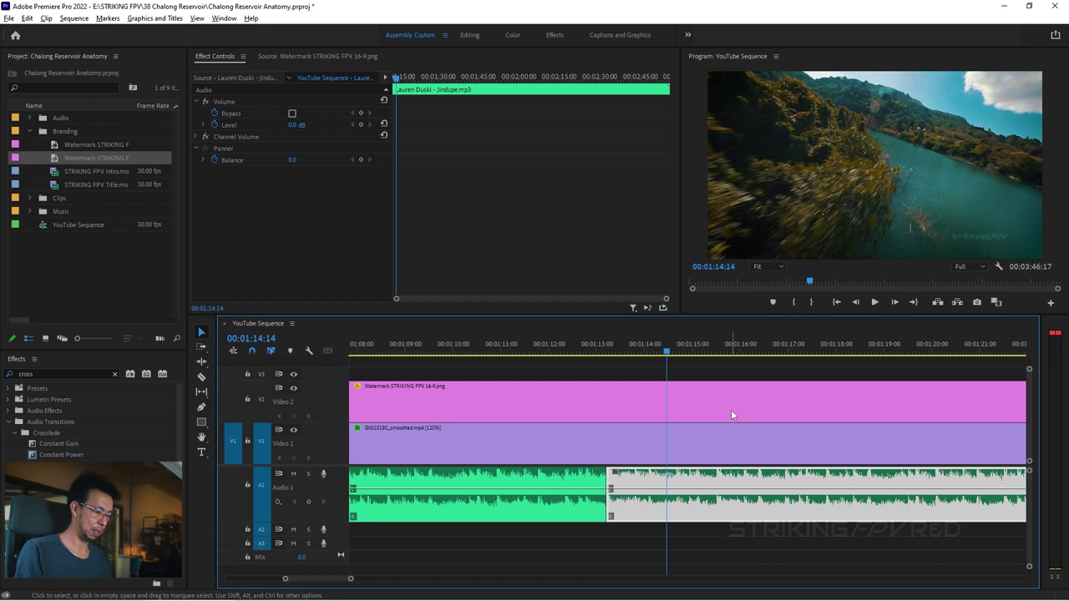
{"action": "key", "text": "alt+Left"}
{"action": "left_click", "coordinate": [399, 338]}
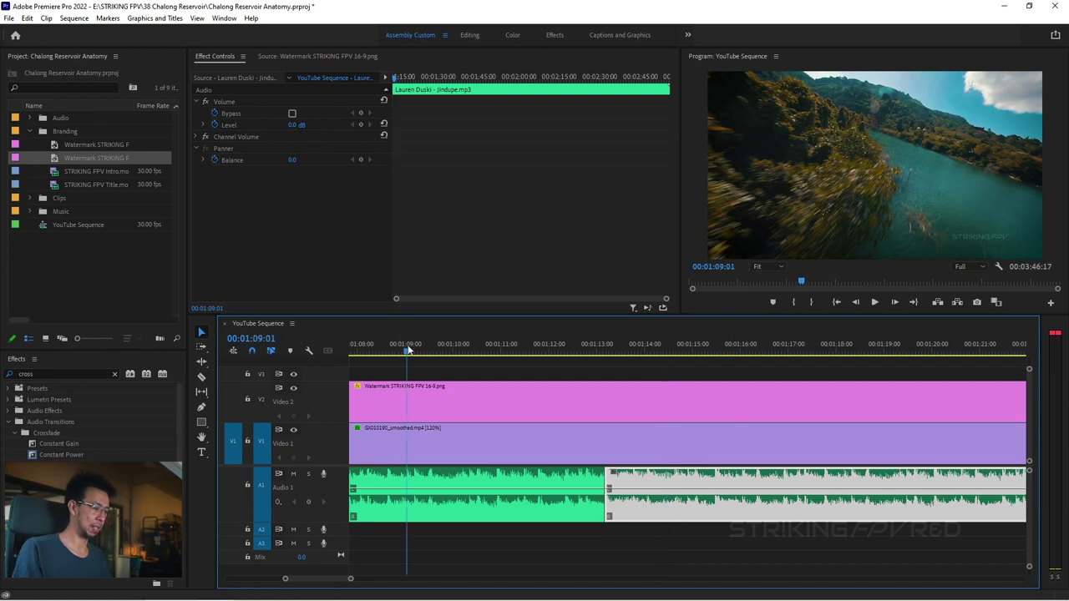
{"action": "key", "text": "space"}
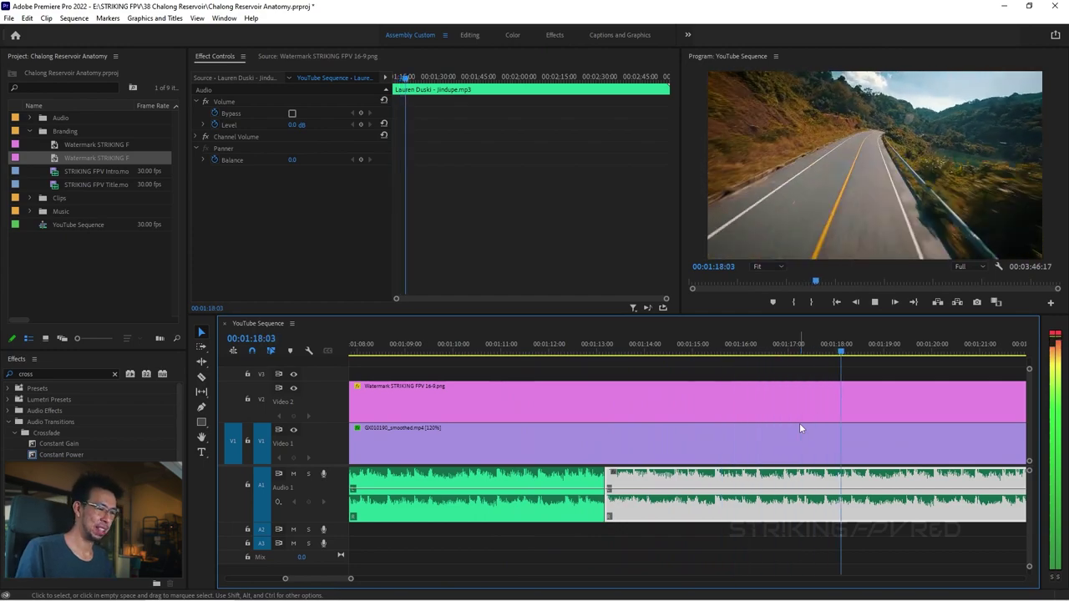
{"action": "scroll", "coordinate": [478, 475], "scroll_direction": "down", "scroll_amount": 3}
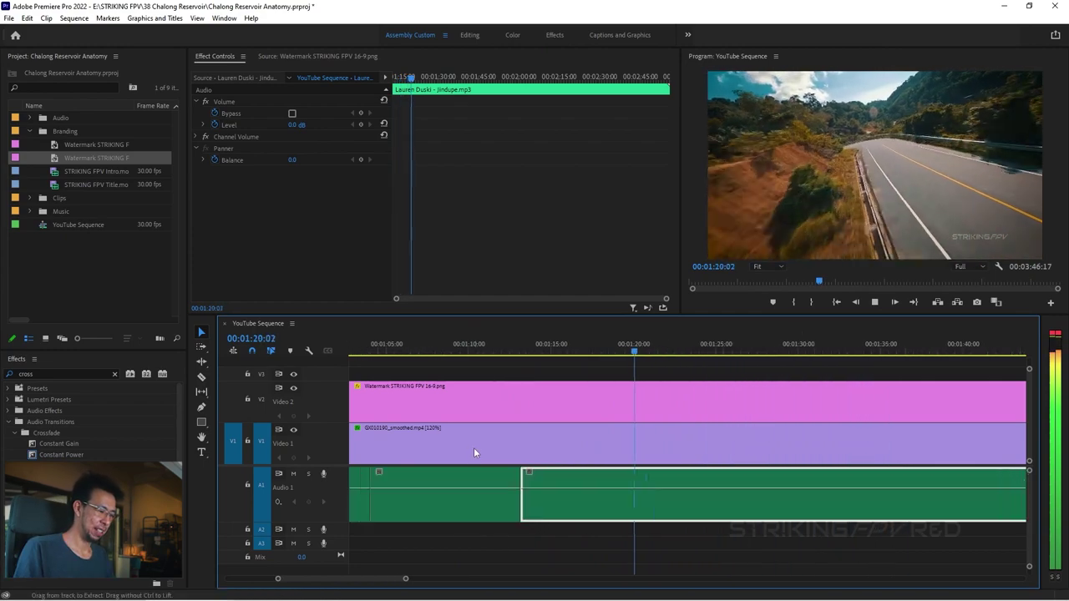
{"action": "scroll", "coordinate": [474, 447], "scroll_direction": "down", "scroll_amount": 2}
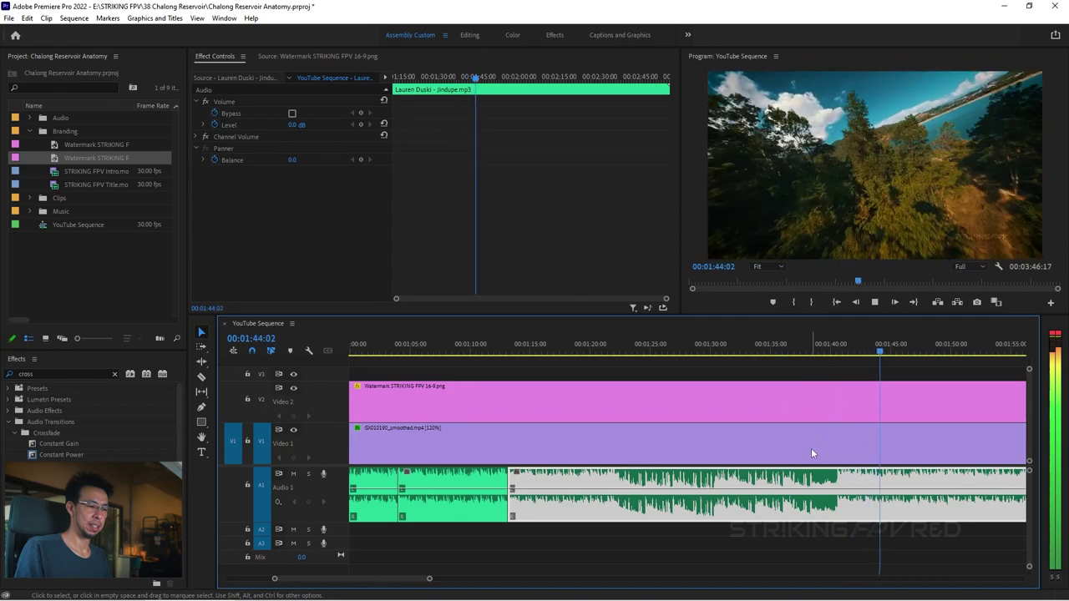
Review the Jindupe music track between about 00:01:22 and 00:01:45 on the timeline to examine the passage's limits
{"action": "key", "text": "space"}
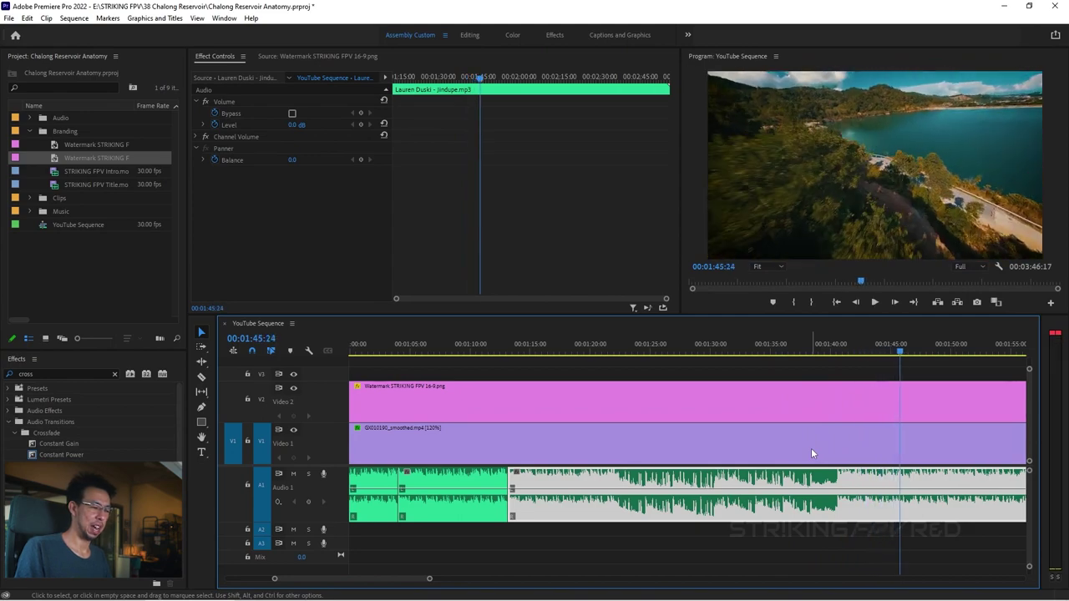
{"action": "left_click", "coordinate": [625, 351]}
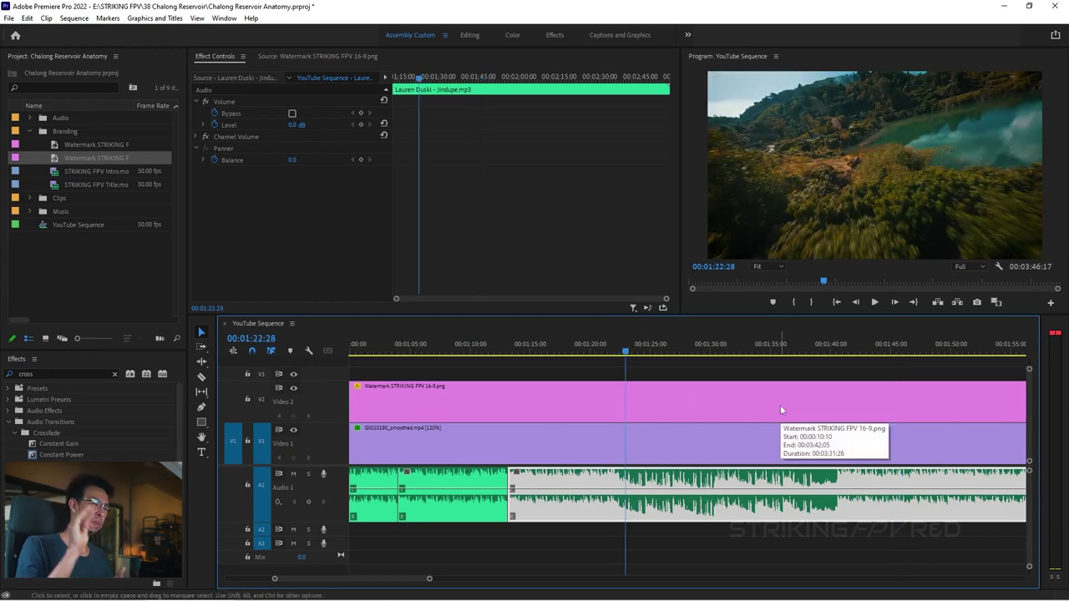
{"action": "left_click", "coordinate": [822, 352]}
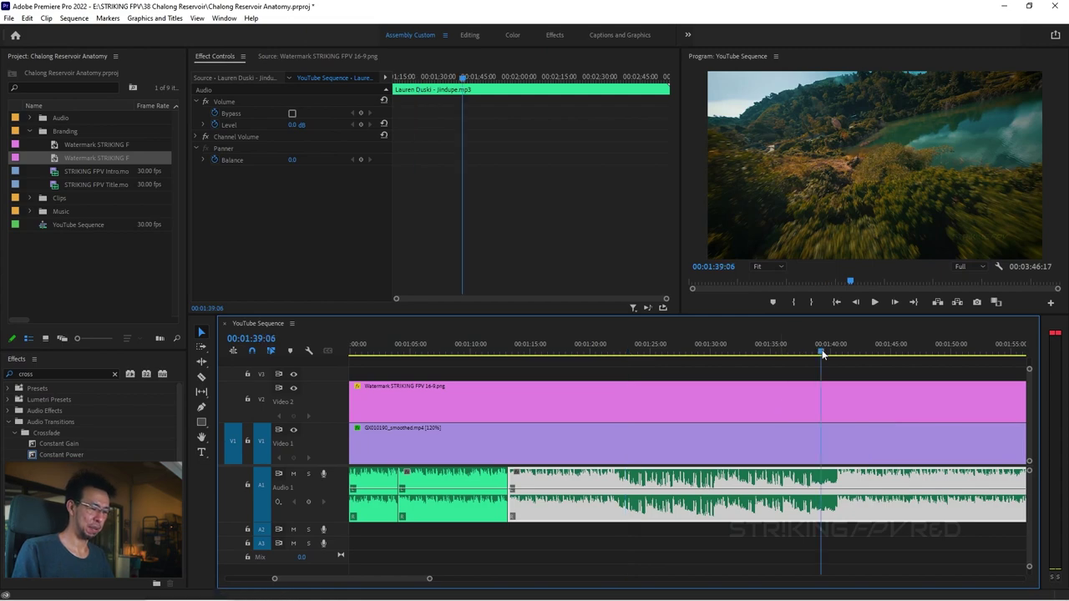
{"action": "left_click_drag", "start_coordinate": [819, 351], "coordinate": [939, 351]}
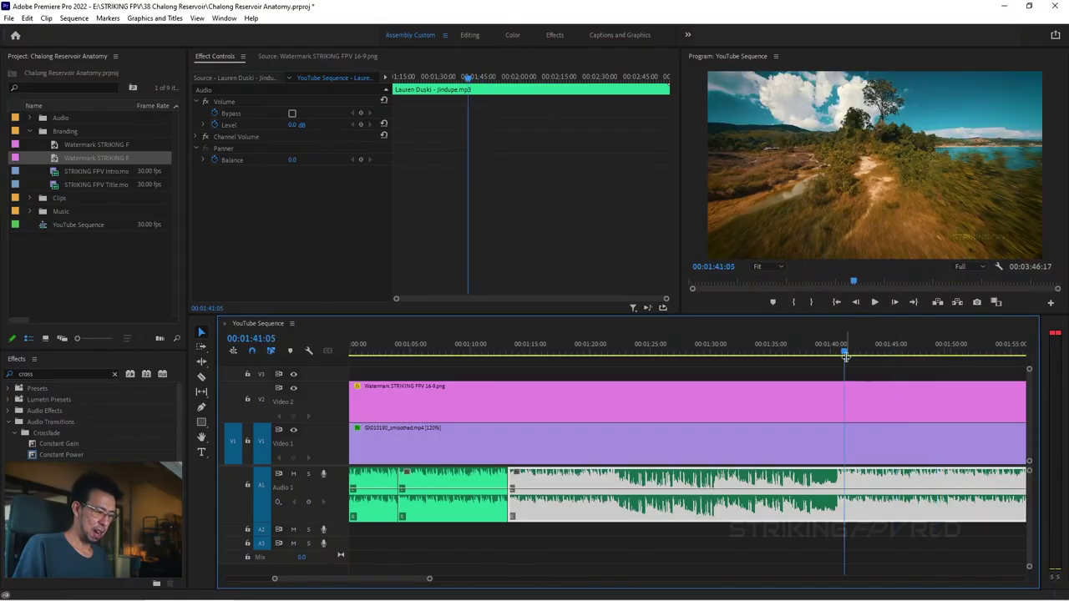
{"action": "left_click_drag", "start_coordinate": [845, 356], "coordinate": [729, 356]}
{"action": "scroll", "coordinate": [598, 458], "scroll_direction": "down", "scroll_amount": 3}
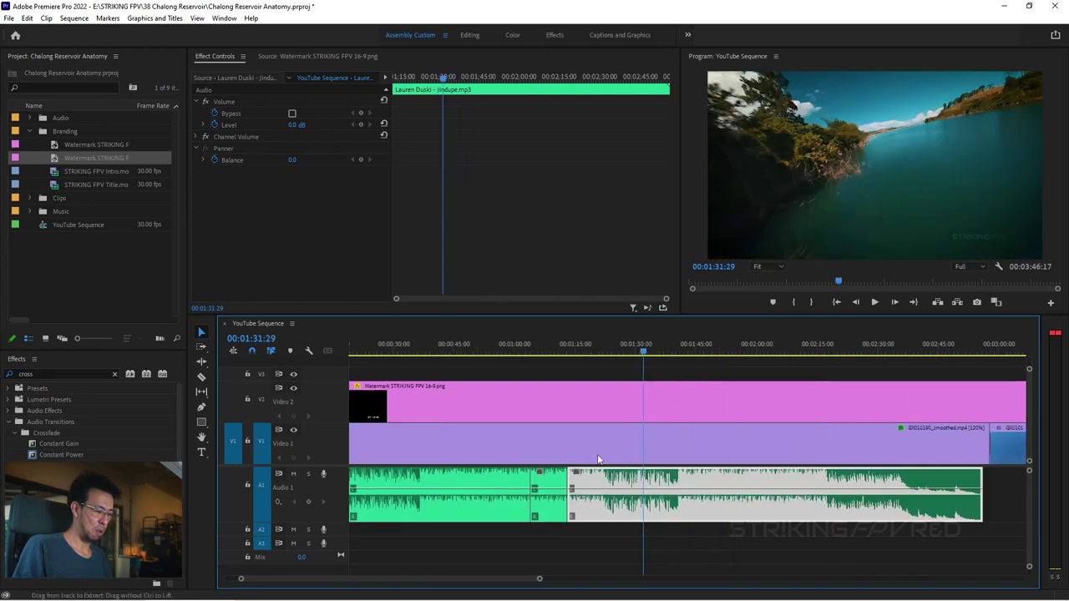
{"action": "scroll", "coordinate": [603, 457], "scroll_direction": "up", "scroll_amount": 3}
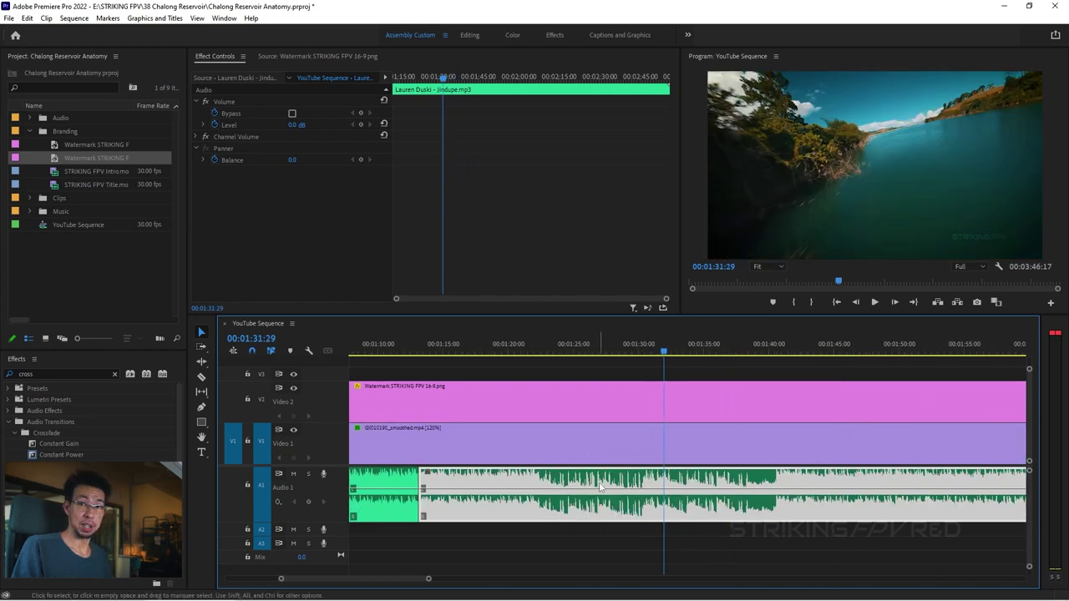
Split the music clip on Audio 1 at 00:01:22:10, where the waveform changes
{"action": "left_click", "coordinate": [526, 354]}
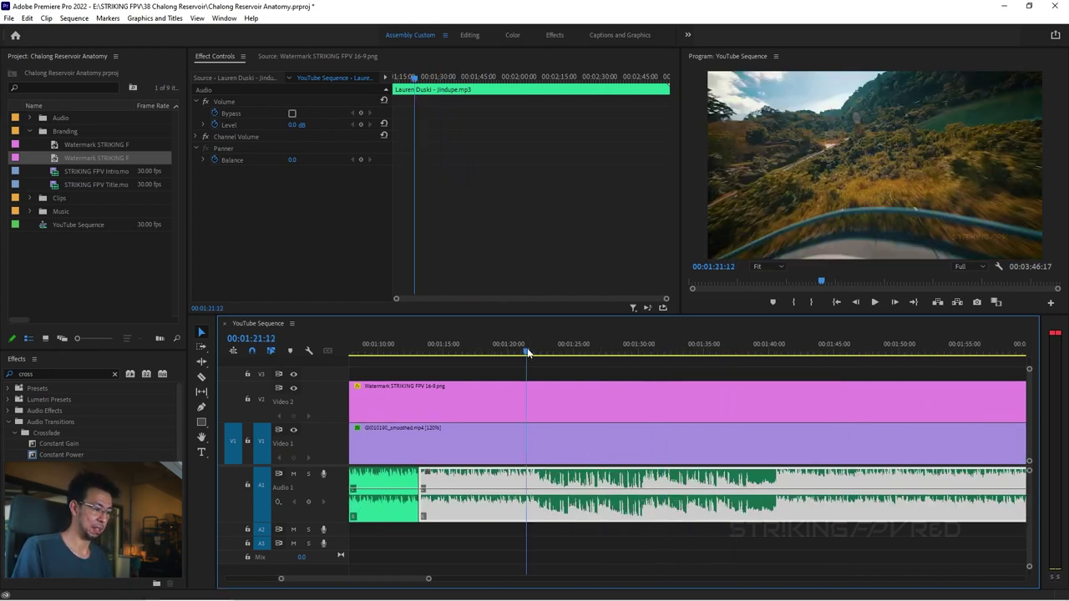
{"action": "key", "text": "space"}
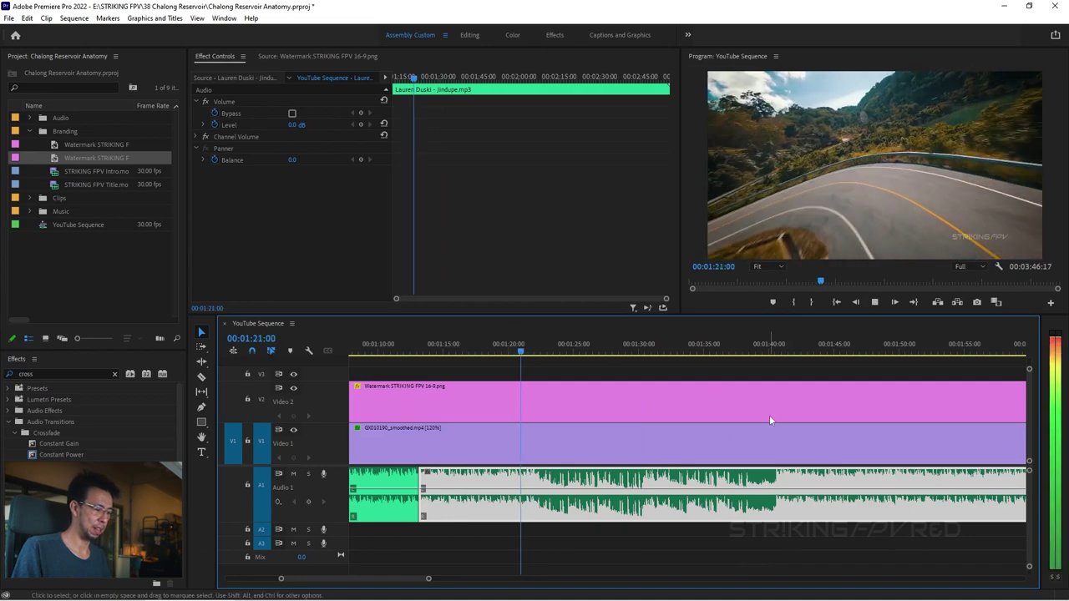
{"action": "scroll", "coordinate": [529, 487], "scroll_direction": "up", "scroll_amount": 5}
{"action": "key", "text": "space"}
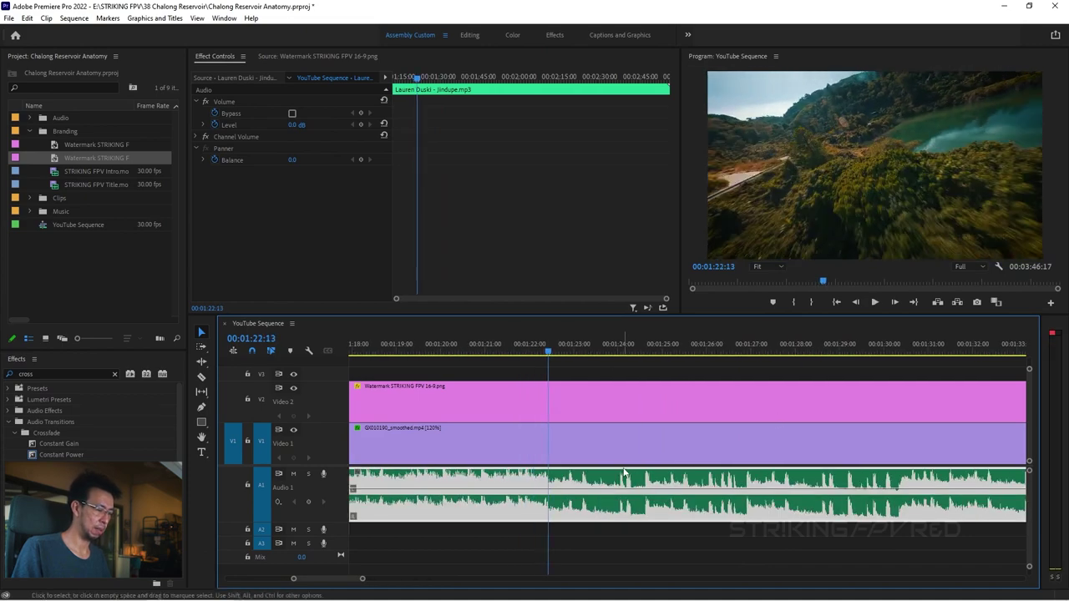
{"action": "key", "text": "Left"}
{"action": "key", "text": "Left"}
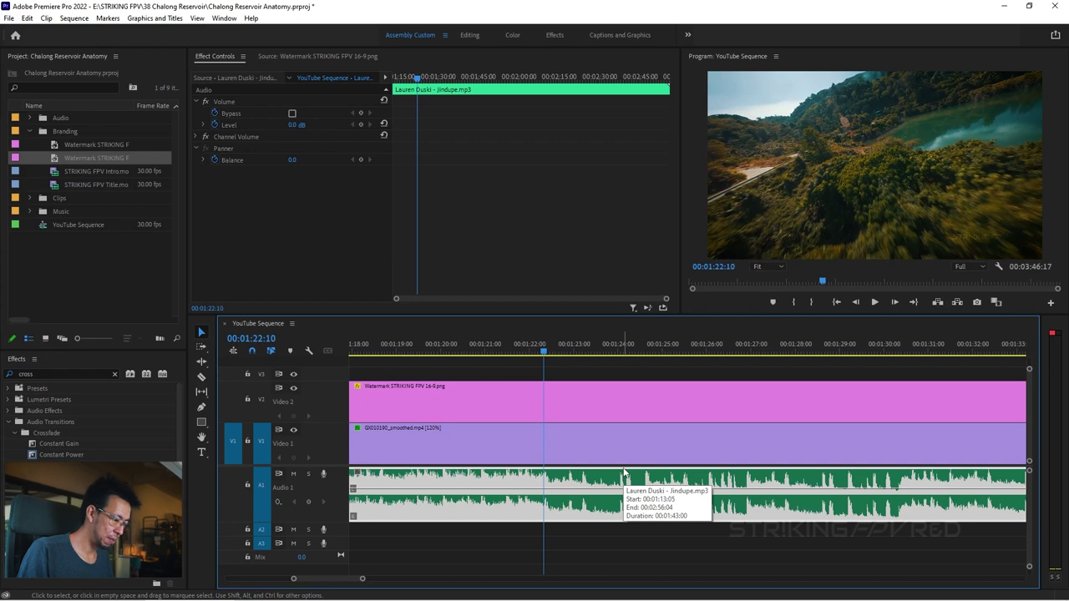
{"action": "key", "text": "ctrl+k"}
{"action": "left_click", "coordinate": [592, 508]}
Listen on from the first cut and split the music clip again on the beat at 00:01:31:14
{"action": "key", "text": "minus"}
{"action": "key", "text": "minus"}
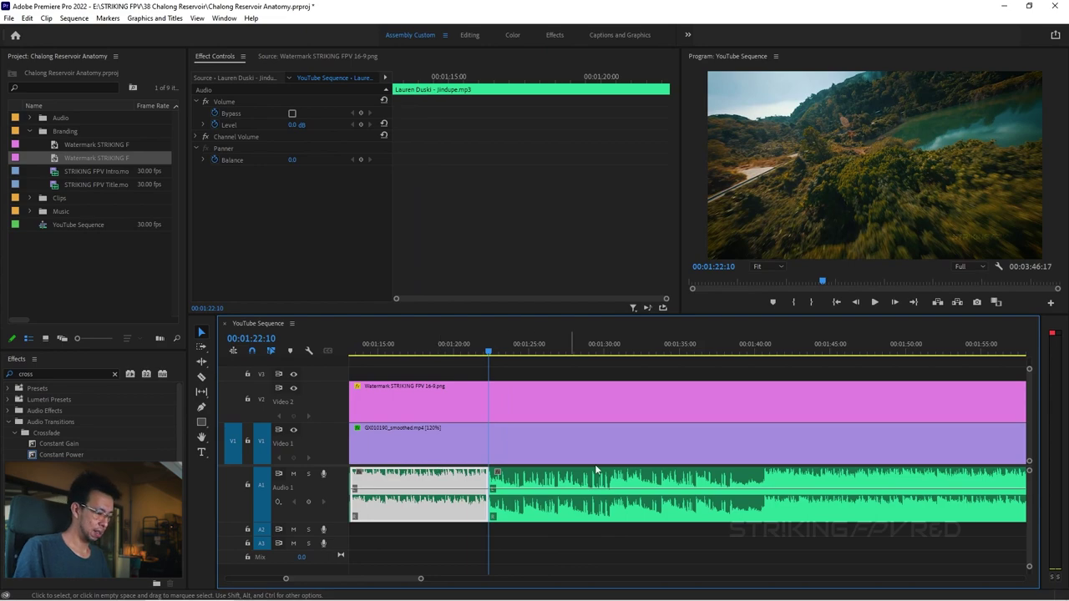
{"action": "key", "text": "space"}
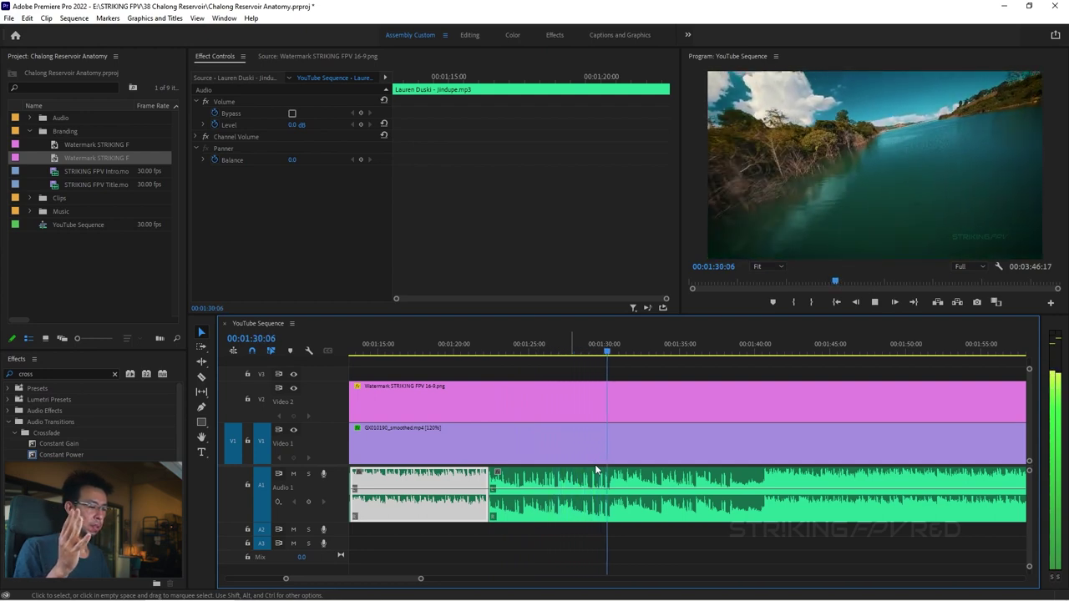
{"action": "key", "text": "space"}
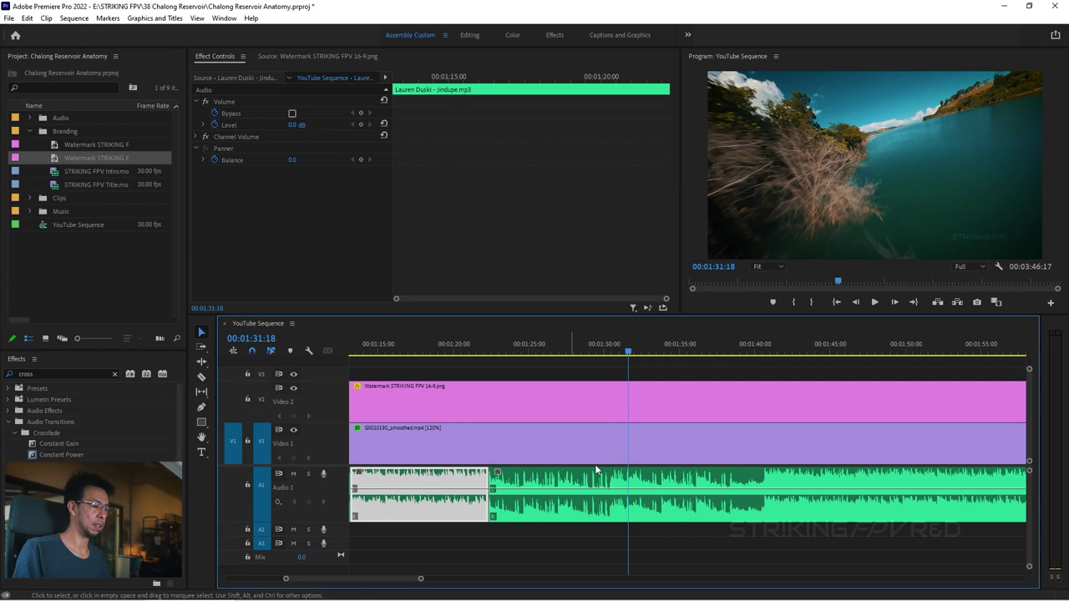
{"action": "scroll", "coordinate": [594, 464], "scroll_direction": "up", "scroll_amount": 6}
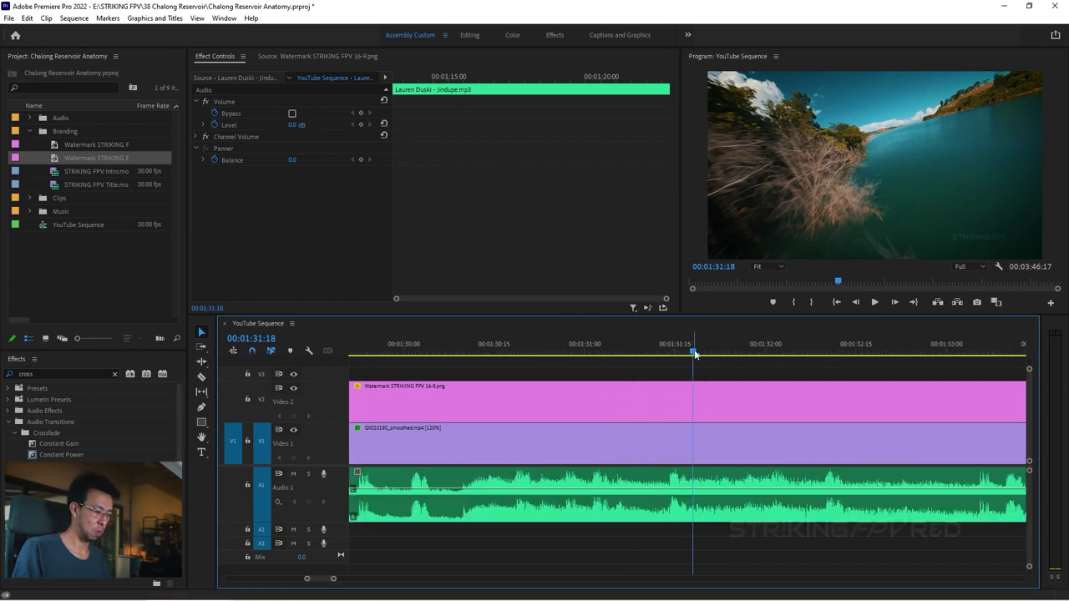
{"action": "left_click_drag", "start_coordinate": [693, 353], "coordinate": [668, 349]}
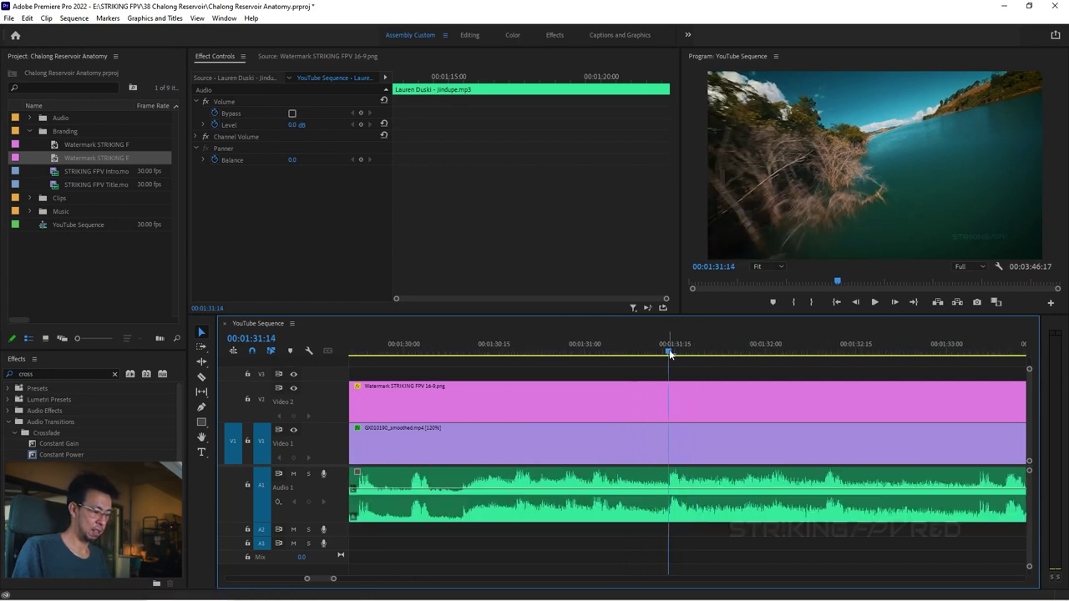
{"action": "left_click", "coordinate": [700, 519]}
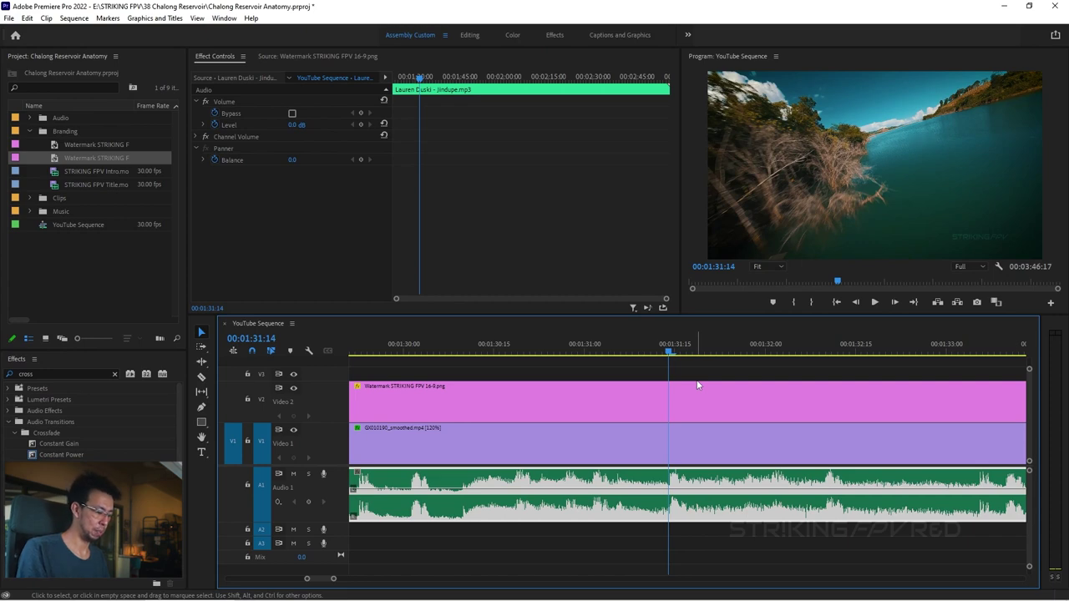
{"action": "key", "text": "ctrl+k"}
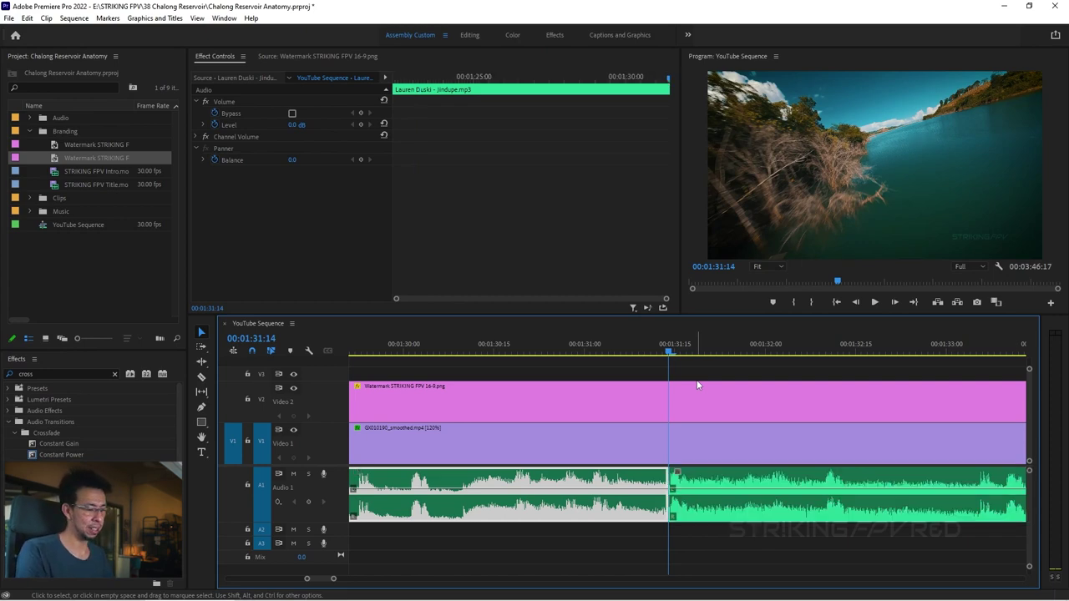
Duplicate the music segment between the two cuts directly after itself at 00:01:31:14 and delete the music remaining after 00:01:40:18
{"action": "left_click", "coordinate": [618, 501]}
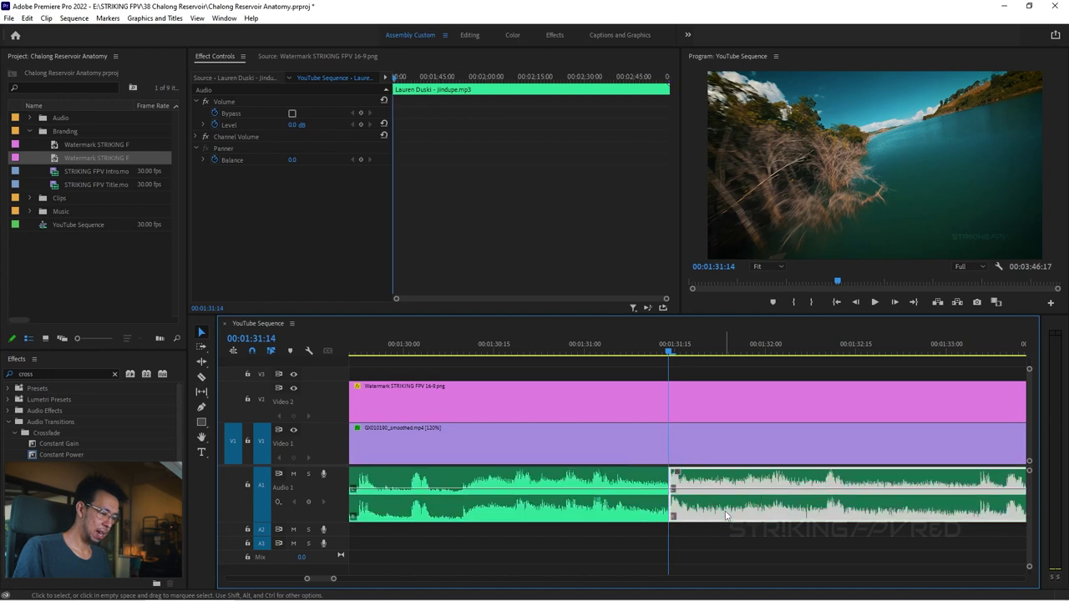
{"action": "scroll", "coordinate": [545, 445], "scroll_direction": "down", "scroll_amount": 5}
{"action": "scroll", "coordinate": [506, 494], "scroll_direction": "down", "scroll_amount": 1}
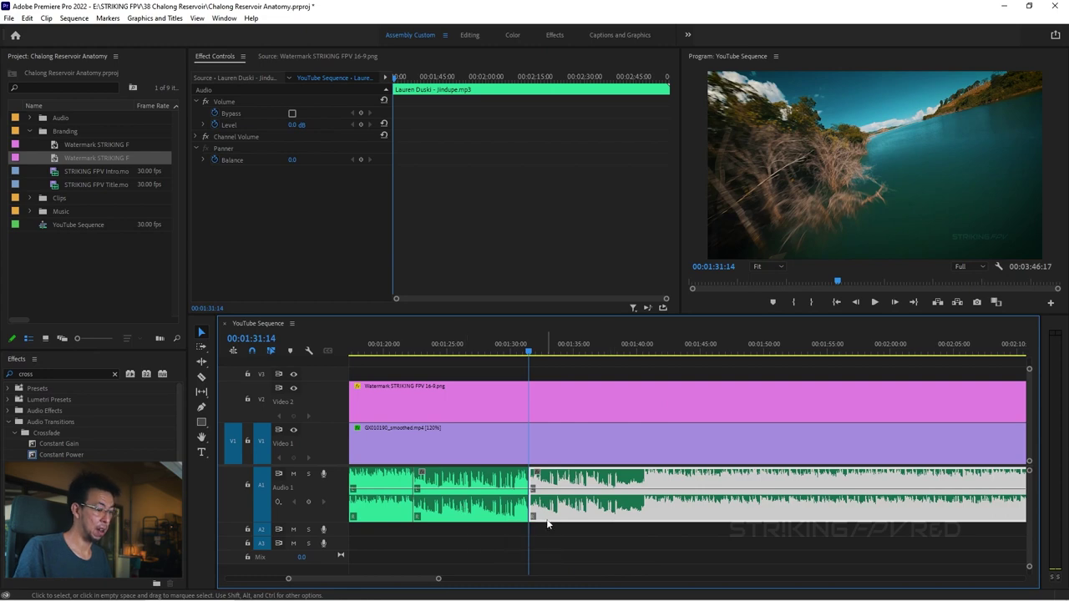
{"action": "left_click", "coordinate": [469, 512]}
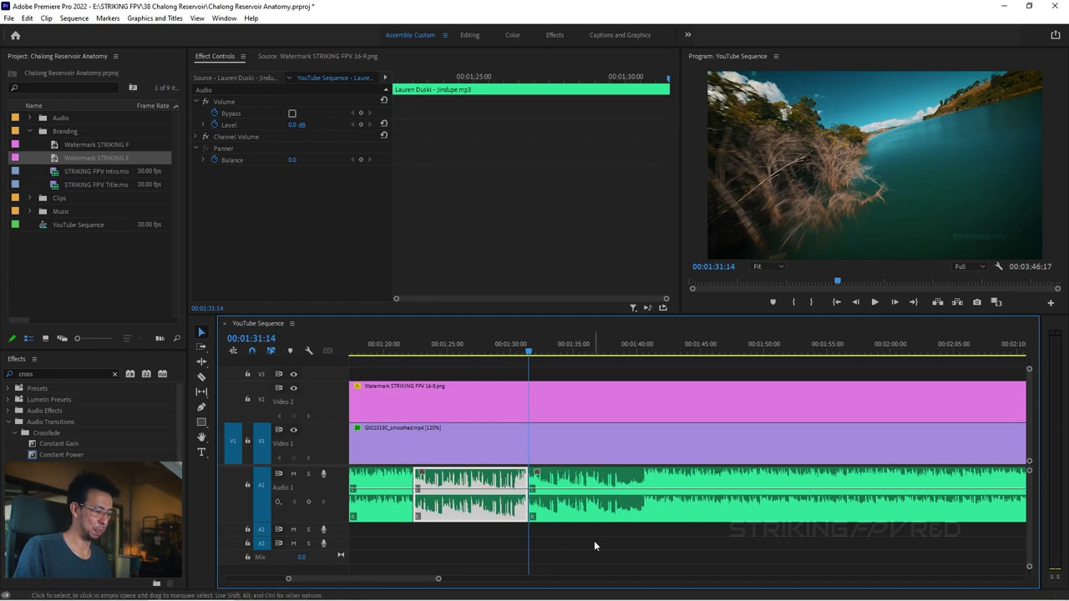
{"action": "key", "text": "Down"}
{"action": "left_click", "coordinate": [693, 519]}
{"action": "key", "text": "Delete"}
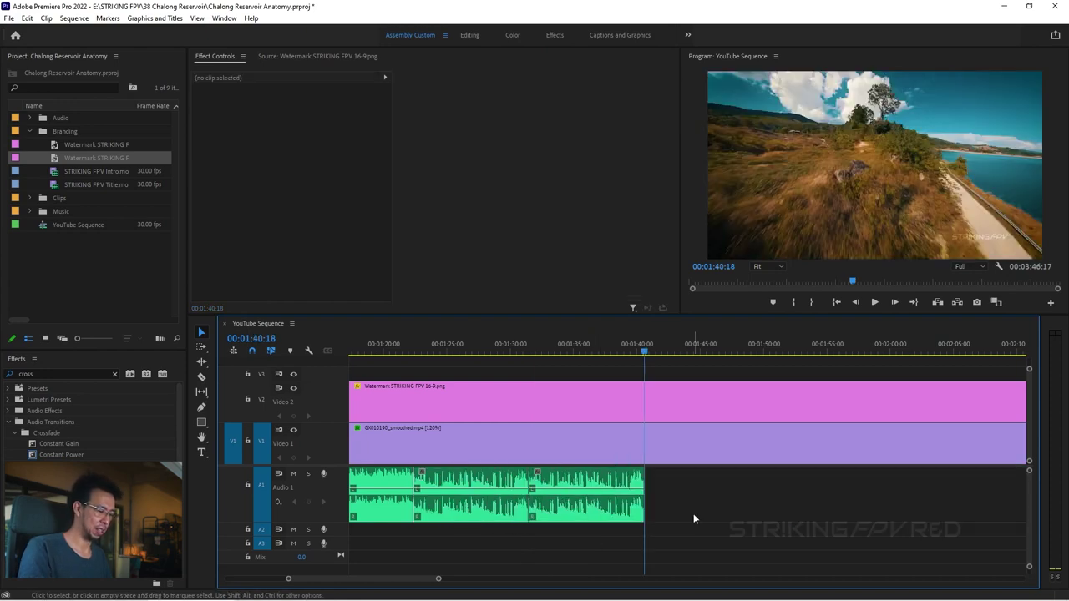
Extend the end of the duplicated music segment well past 00:01:40:18 to bring back the rest of the song
{"action": "left_click_drag", "start_coordinate": [652, 506], "coordinate": [885, 506]}
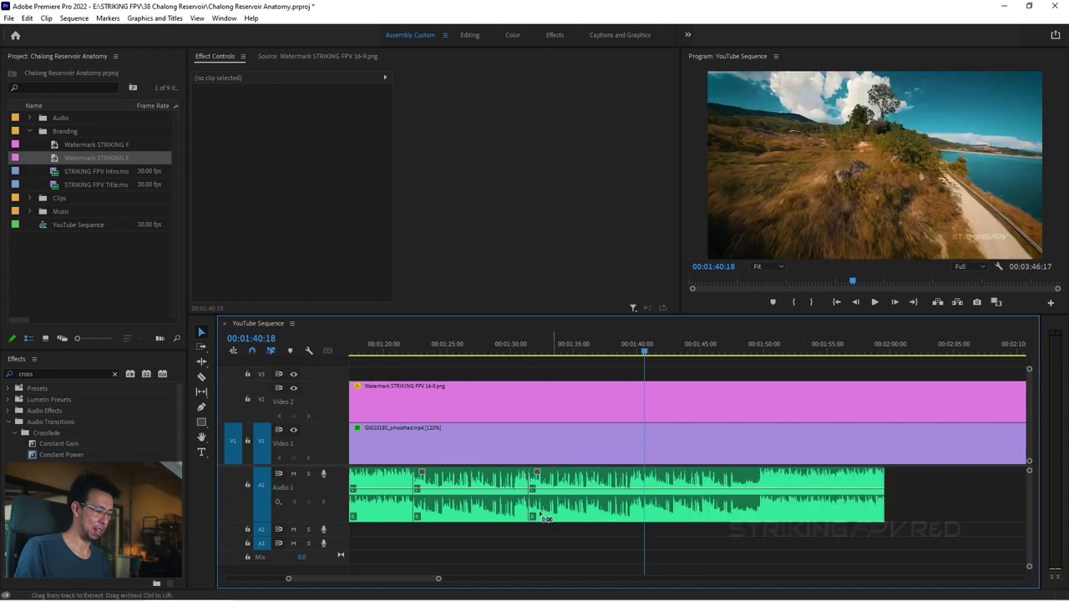
{"action": "key", "text": "minus"}
{"action": "key", "text": "minus"}
{"action": "left_click_drag", "start_coordinate": [623, 500], "coordinate": [927, 488]}
Play the music from 00:01:21:23 and again from 00:01:30:05 to check the transition at the 00:01:31:14 cut
{"action": "key", "text": "equal"}
{"action": "key", "text": "equal"}
{"action": "scroll", "coordinate": [541, 518], "scroll_direction": "left", "scroll_amount": 2}
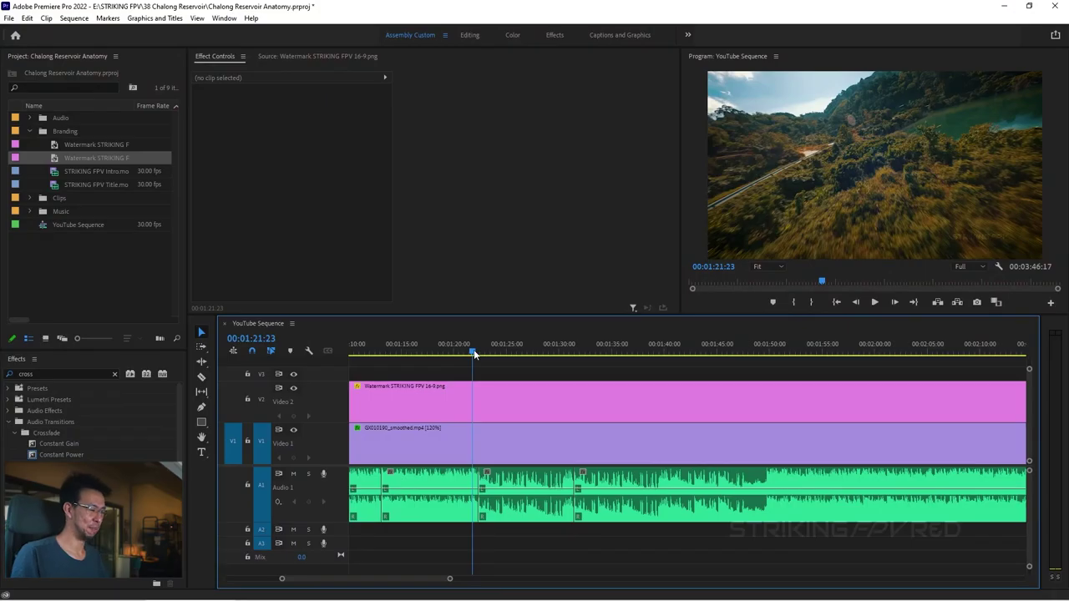
{"action": "key", "text": "space"}
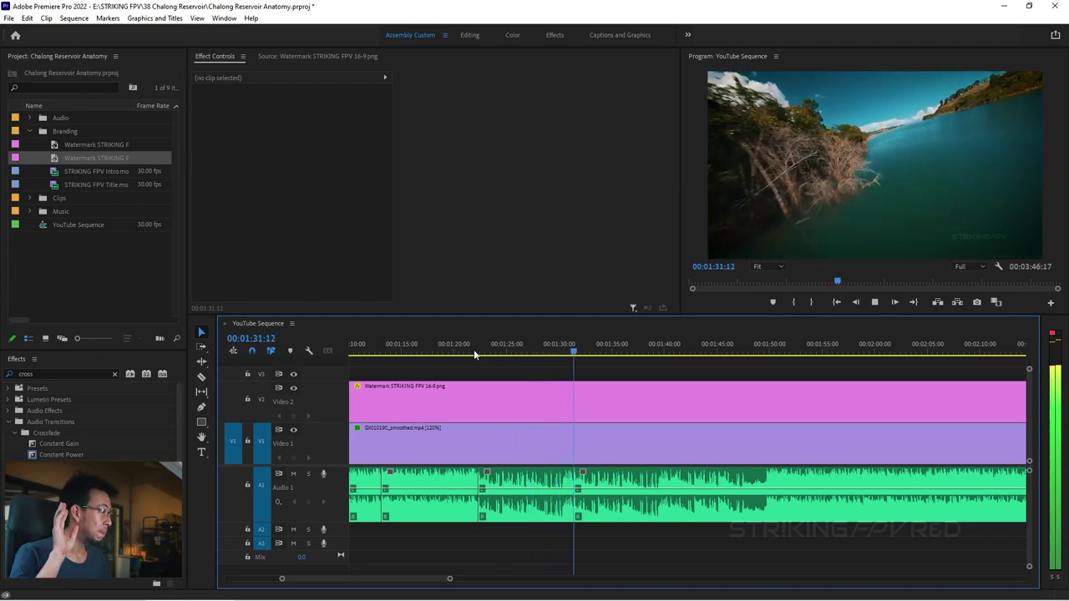
{"action": "key", "text": "space"}
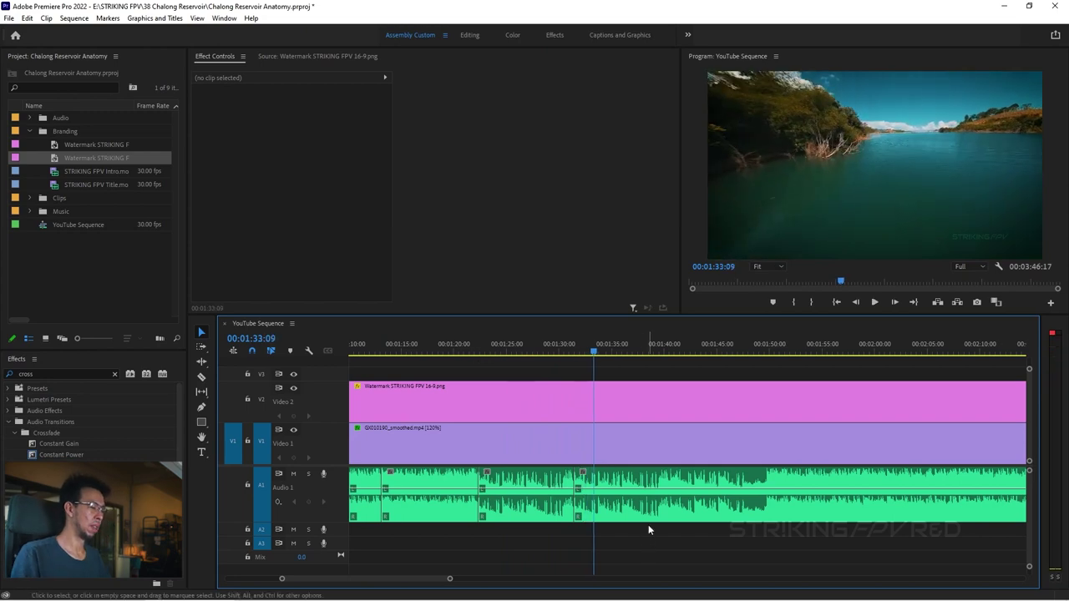
{"action": "scroll", "coordinate": [580, 505], "scroll_direction": "up", "scroll_amount": 3}
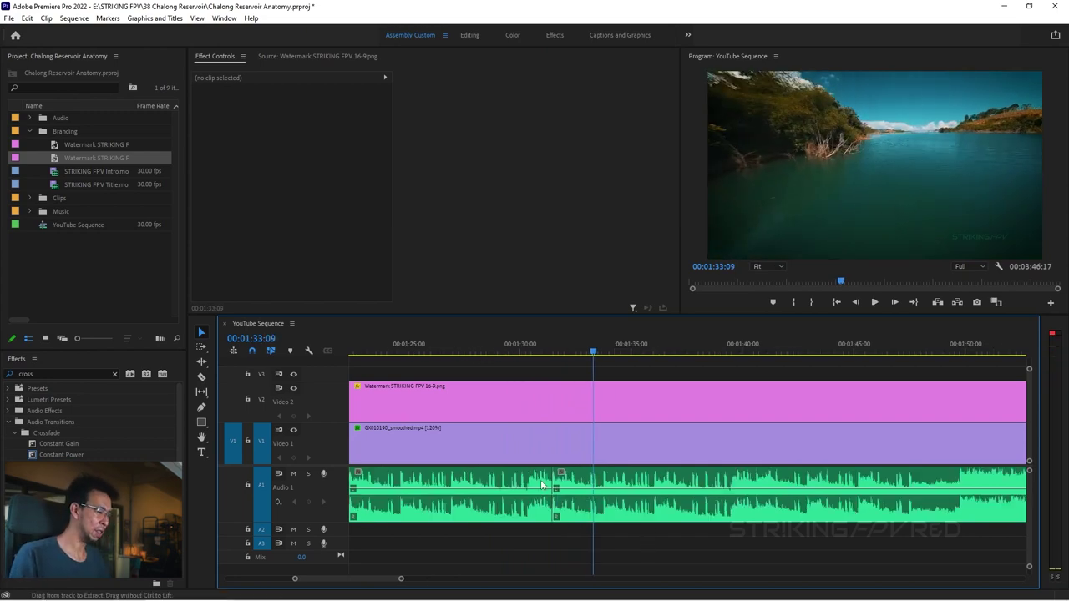
{"action": "left_click", "coordinate": [507, 342]}
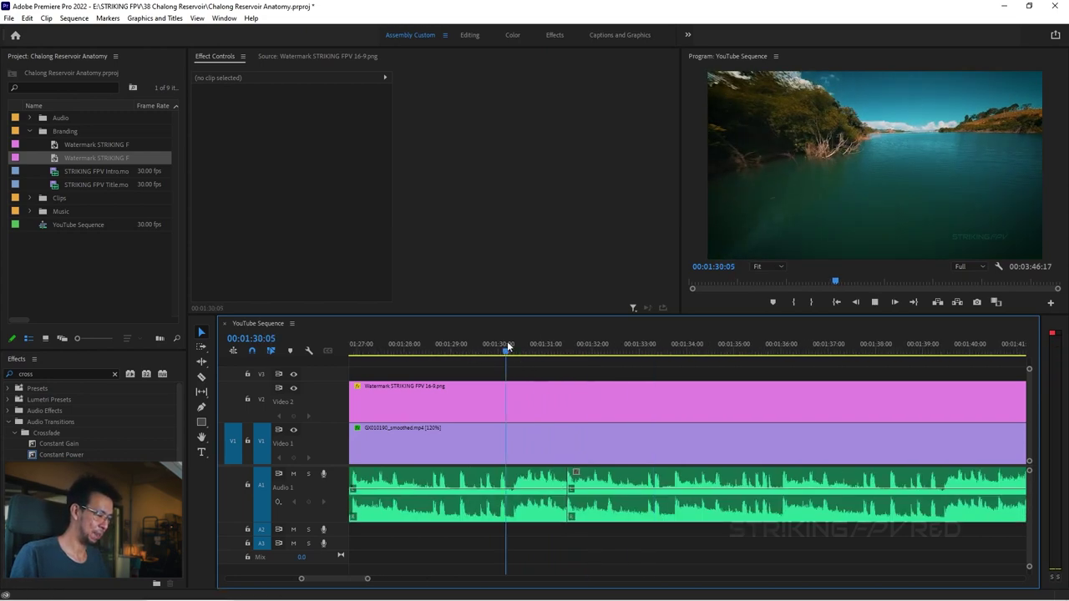
{"action": "key", "text": "space"}
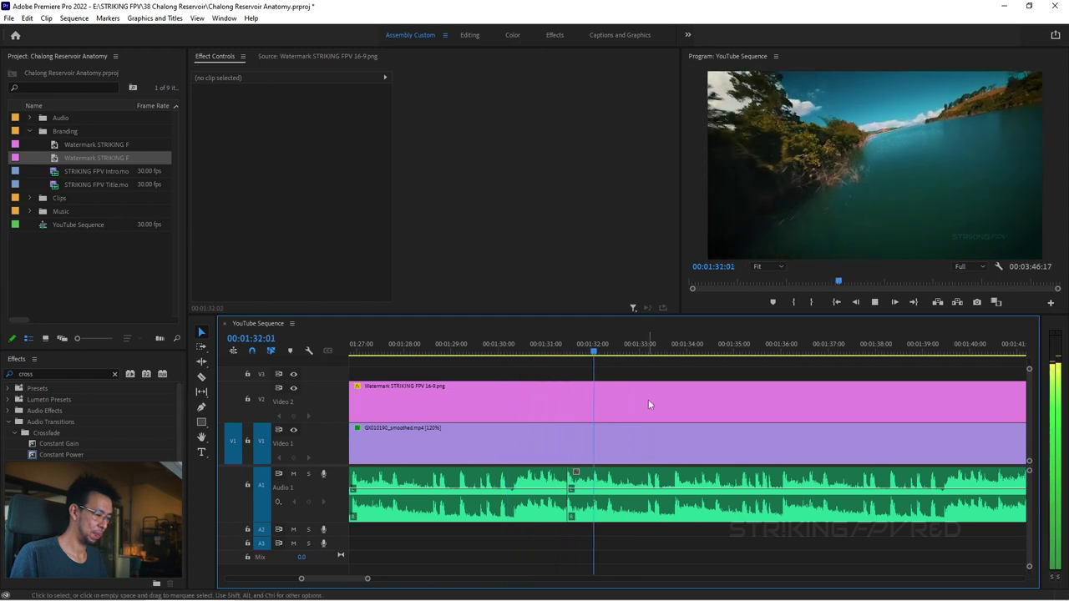
{"action": "key", "text": "space"}
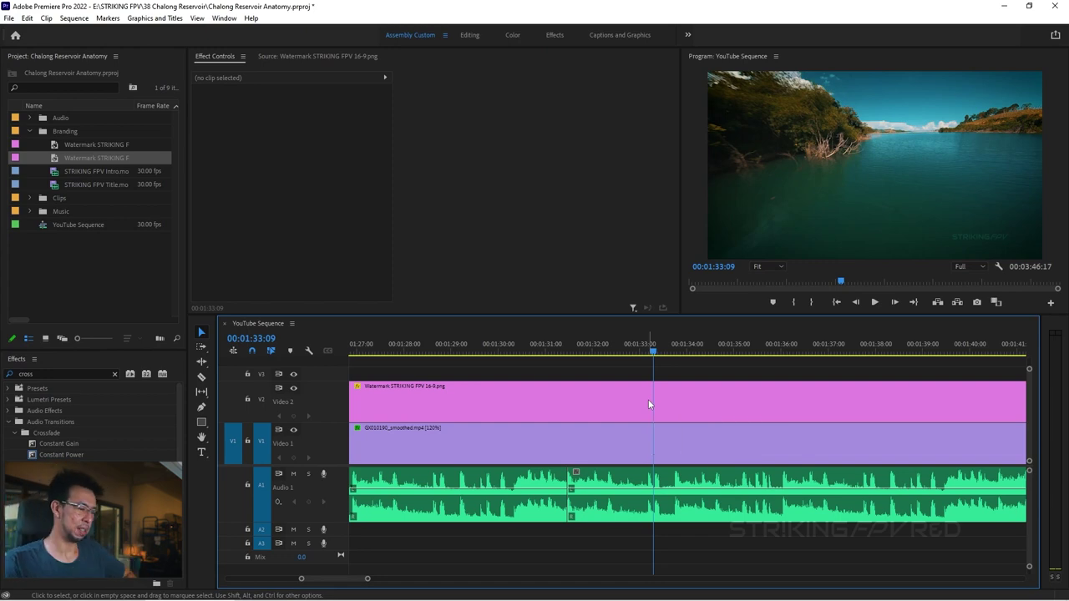
Play the repeated music passage from 00:01:21:28 and again from 00:01:38:20 to check how it continues past 00:01:40
{"action": "scroll", "coordinate": [804, 438], "scroll_direction": "down", "scroll_amount": 3}
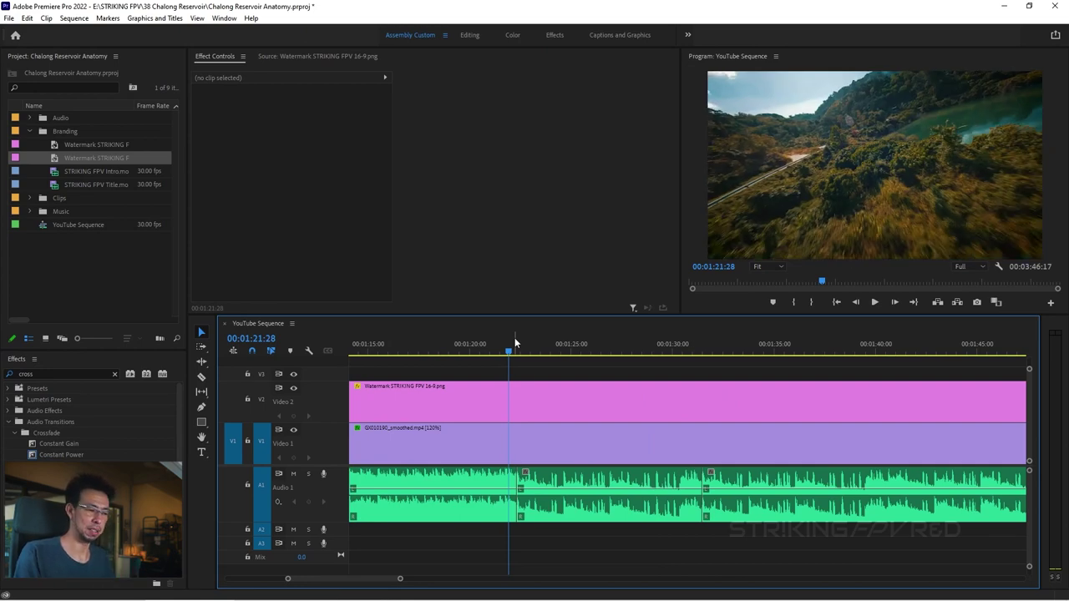
{"action": "key", "text": "space"}
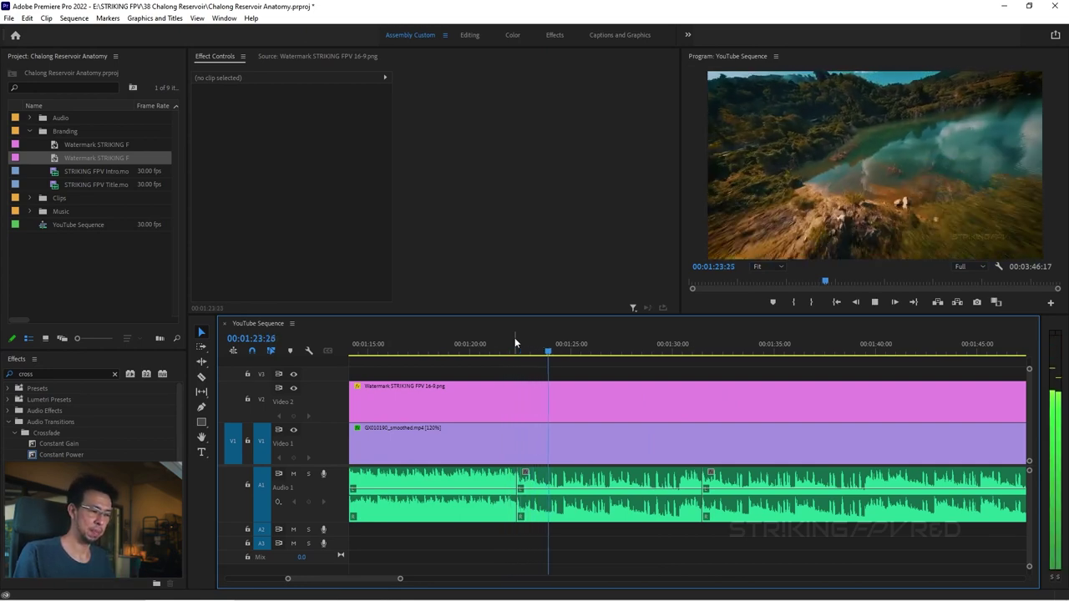
{"action": "key", "text": "space"}
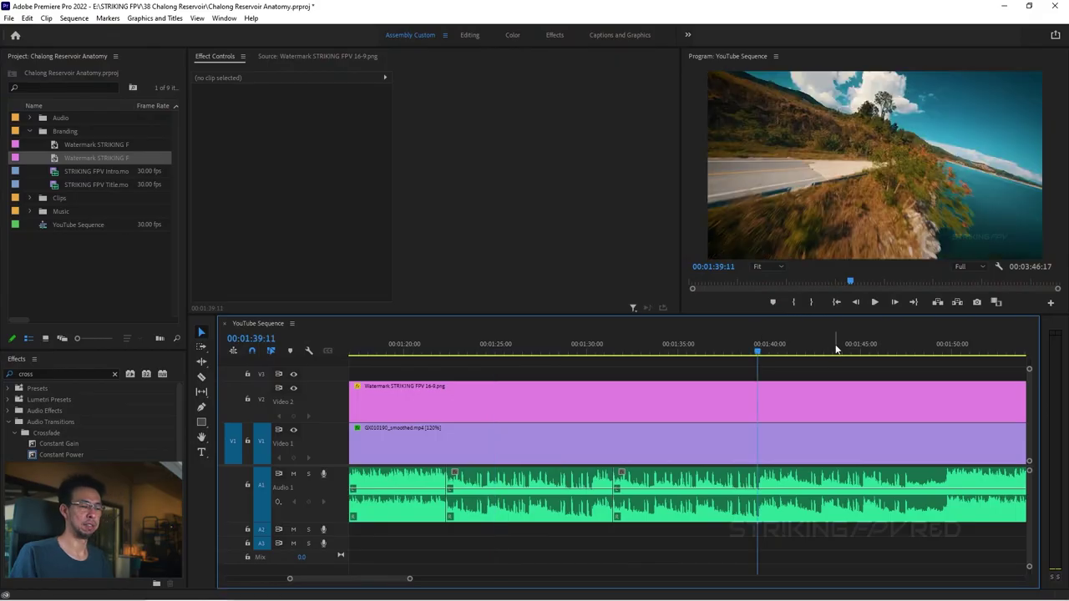
{"action": "left_click", "coordinate": [746, 344]}
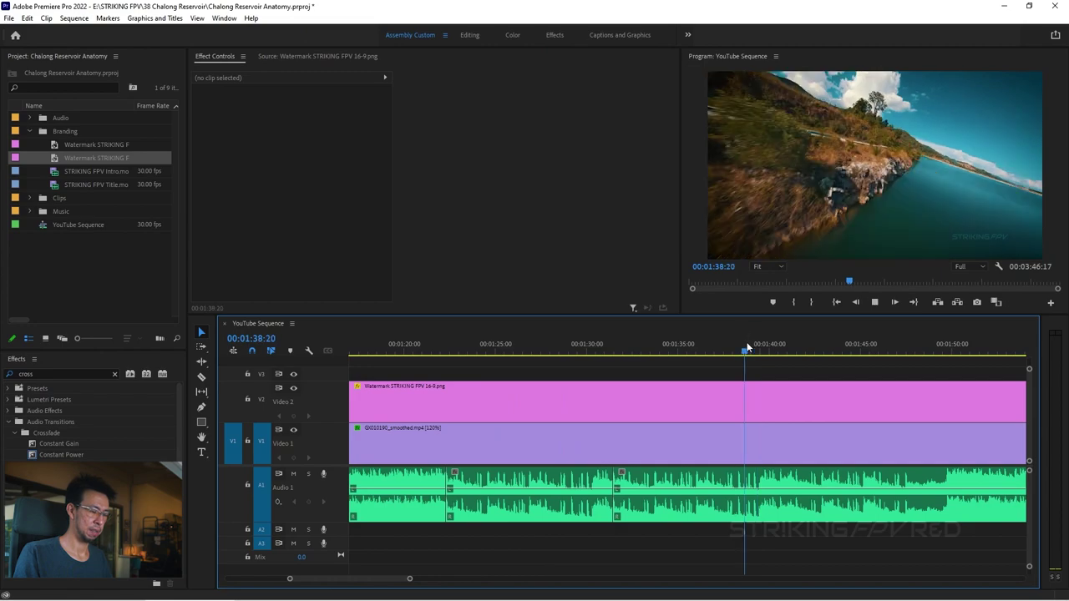
{"action": "key", "text": "space"}
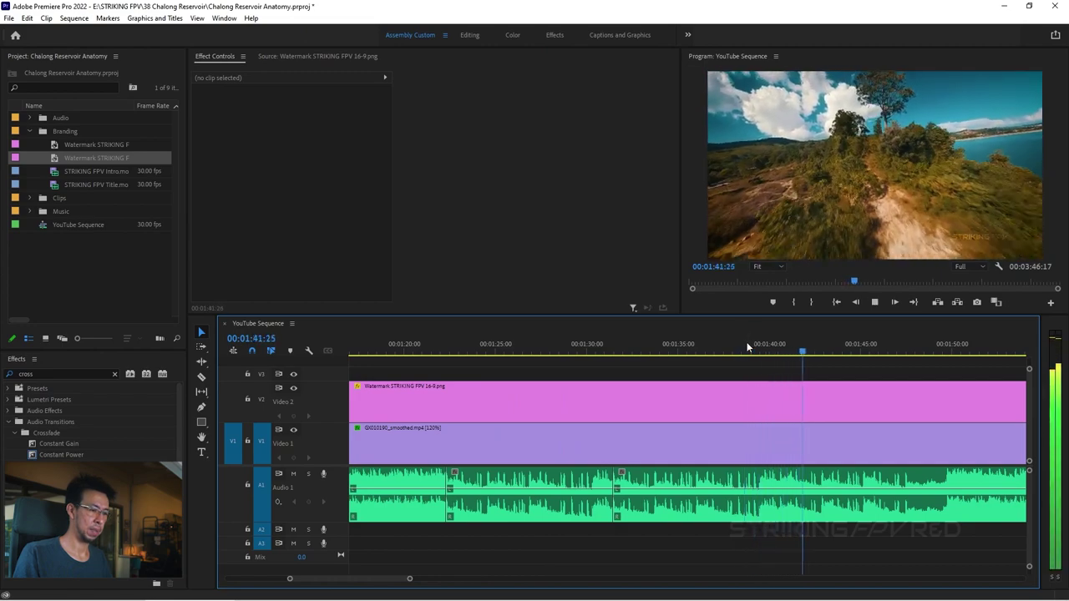
{"action": "key", "text": "space"}
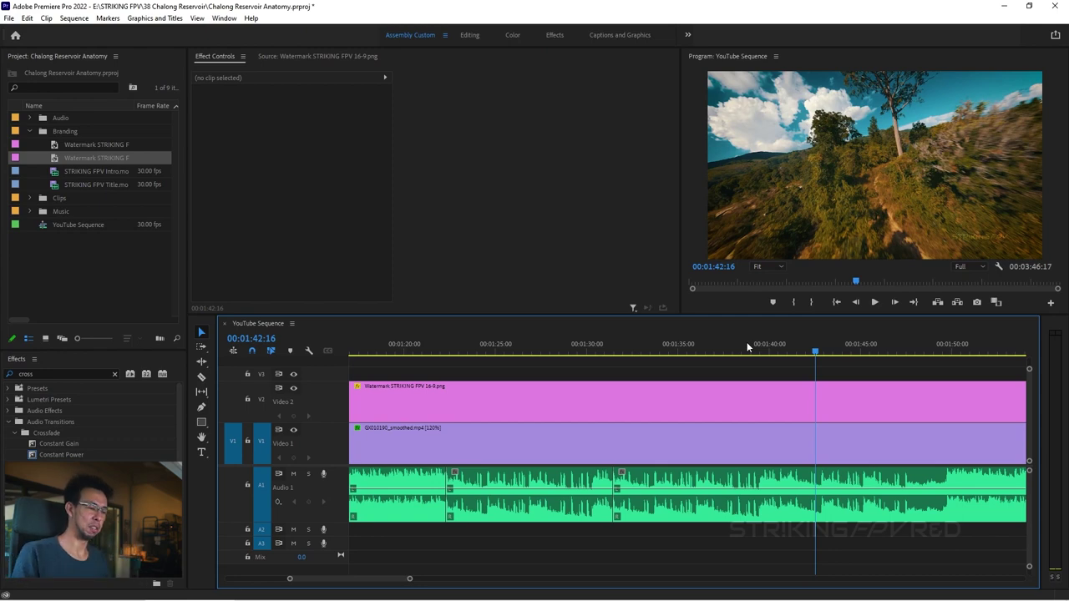
Try shifting the music cut at 00:01:31:14 to 00:01:33:24 and play the transition from 00:01:31:17
{"action": "left_click", "coordinate": [604, 344]}
{"action": "left_click", "coordinate": [587, 349]}
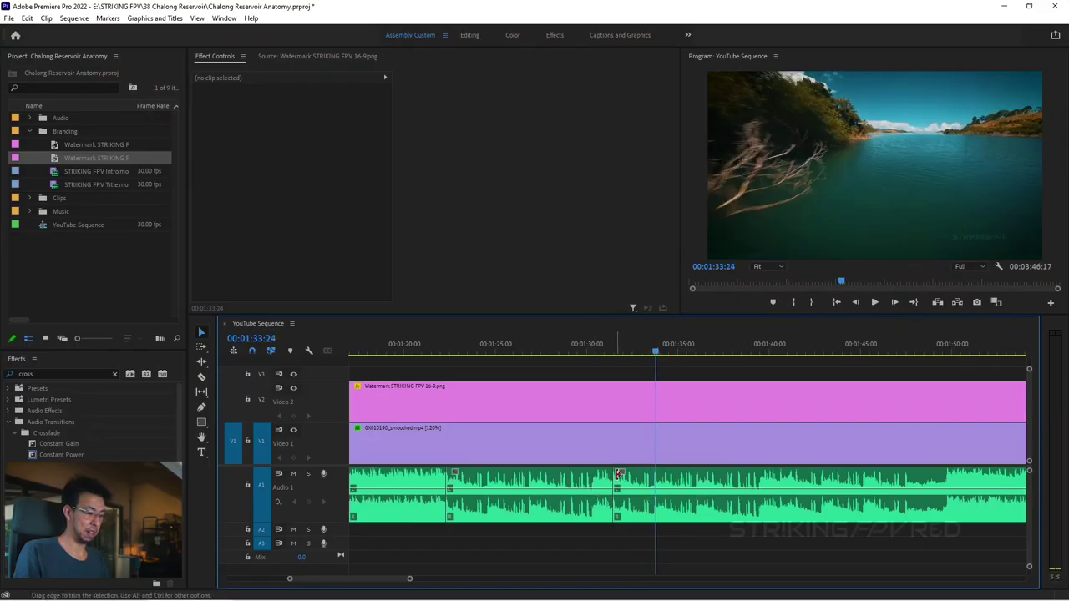
{"action": "left_click_drag", "start_coordinate": [619, 474], "coordinate": [653, 479]}
{"action": "left_click", "coordinate": [621, 357]}
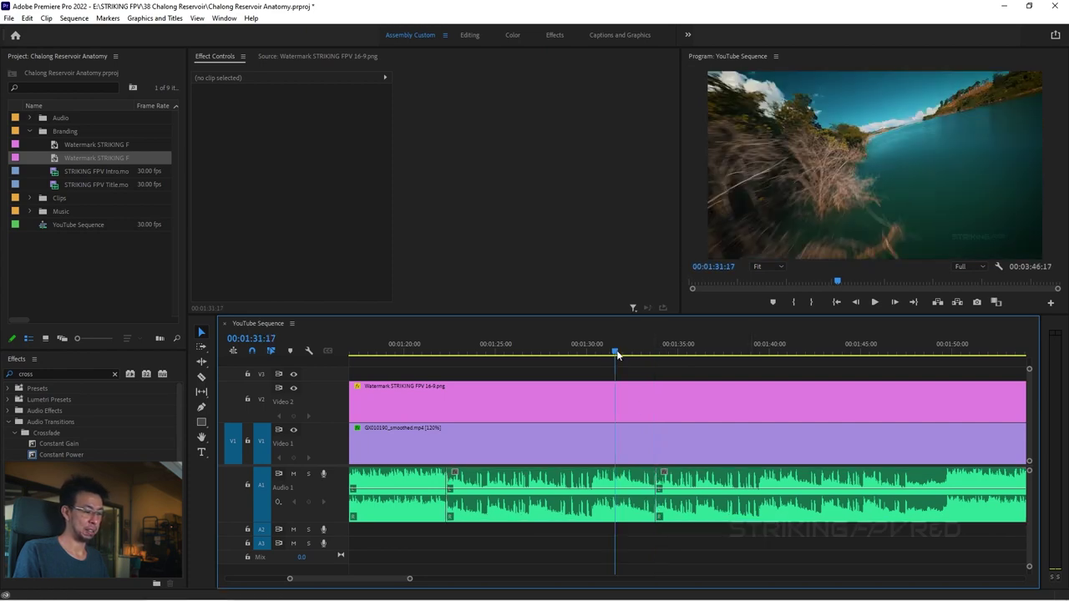
{"action": "key", "text": "space"}
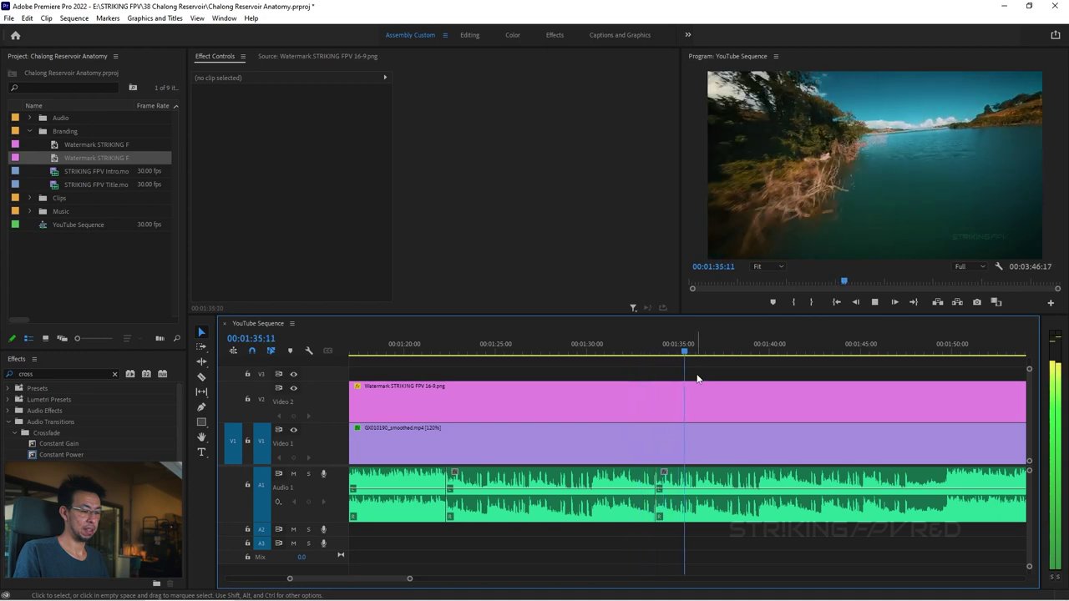
{"action": "key", "text": "space"}
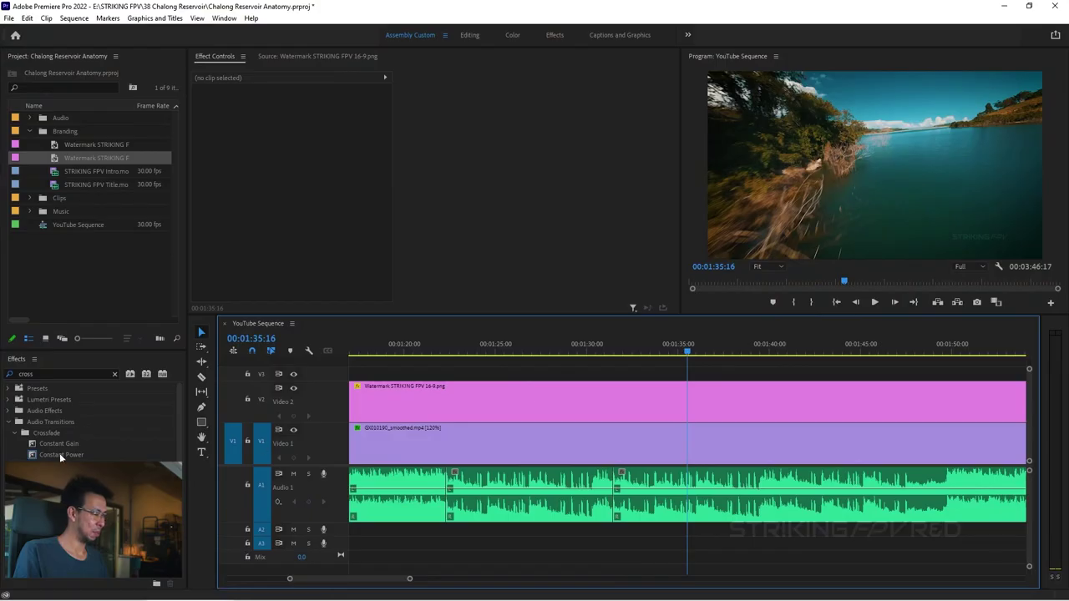
Add a Constant Power crossfade starting at the 00:01:31:14 music cut and extend its duration to 00:00:02:14
{"action": "left_click", "coordinate": [59, 452]}
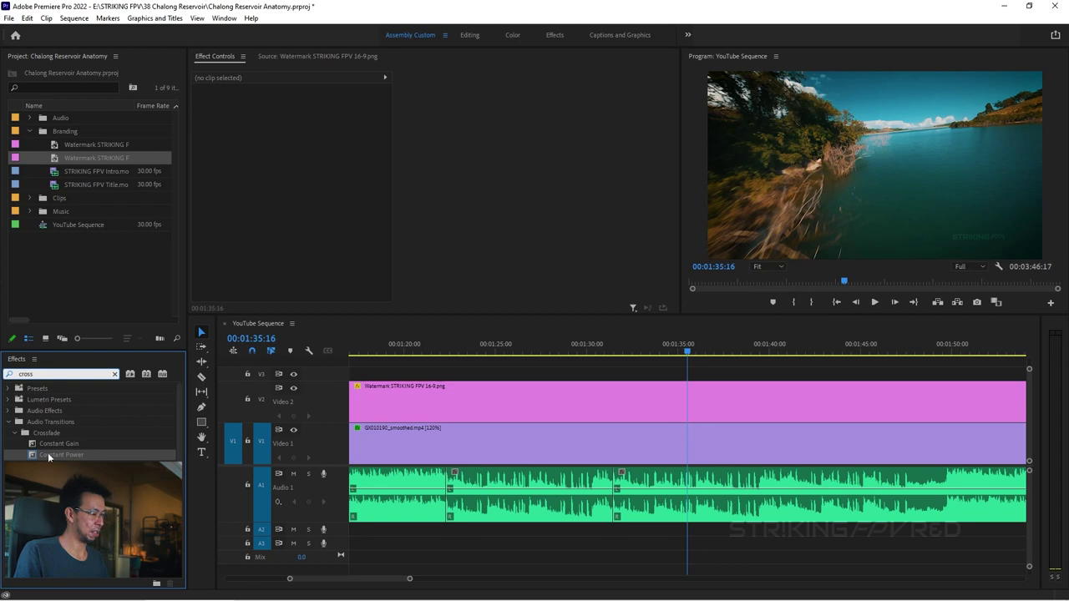
{"action": "left_click_drag", "start_coordinate": [48, 454], "coordinate": [623, 509]}
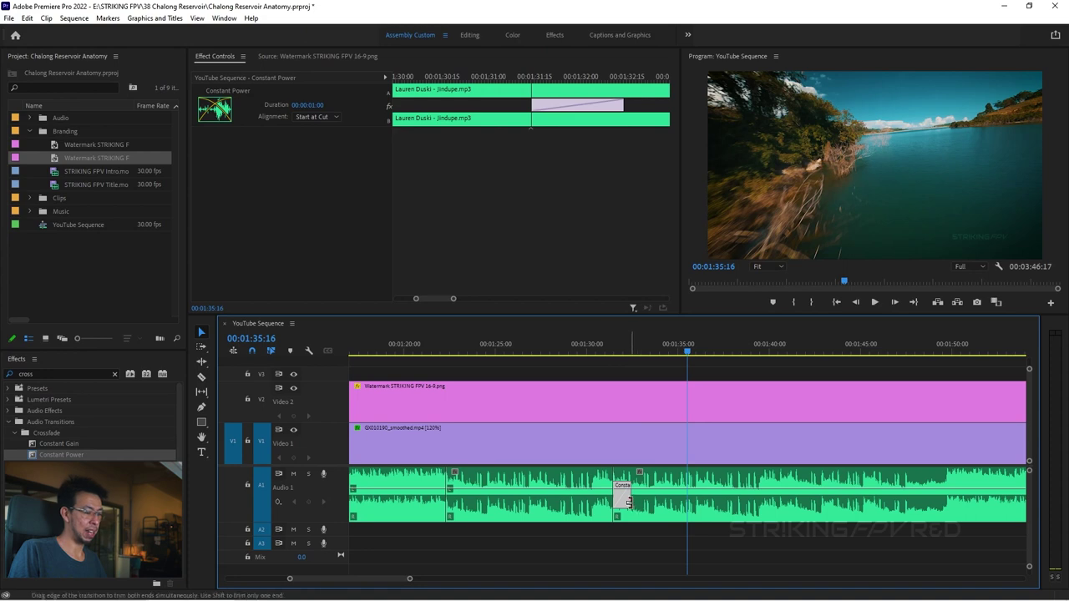
{"action": "left_click_drag", "start_coordinate": [641, 502], "coordinate": [651, 510]}
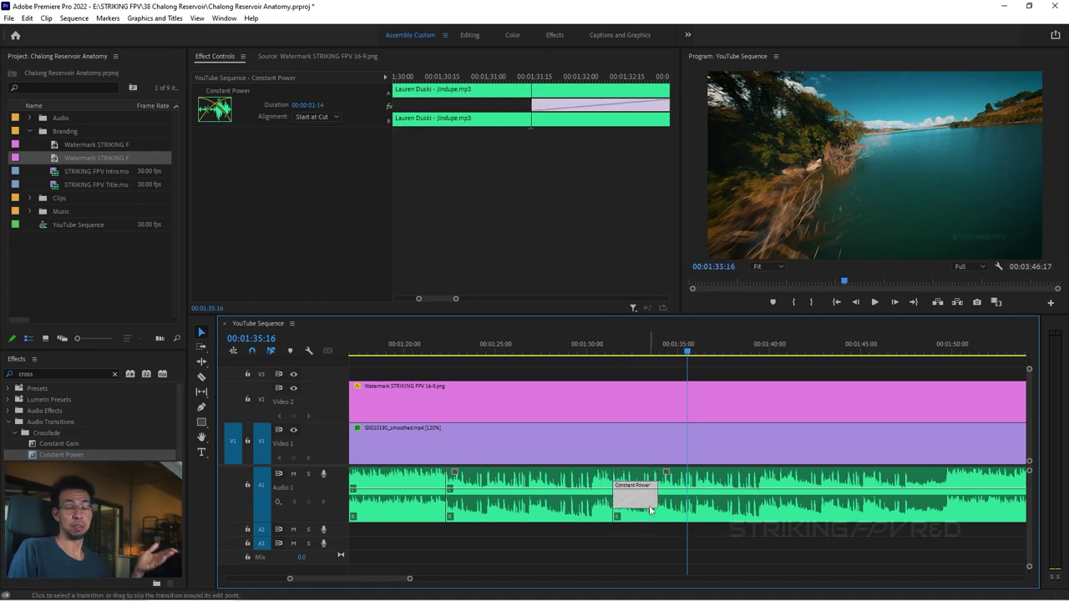
Play the music from 00:01:29:09 to check how the Constant Power crossfade sounds
{"action": "left_click", "coordinate": [545, 519]}
{"action": "left_click", "coordinate": [645, 504]}
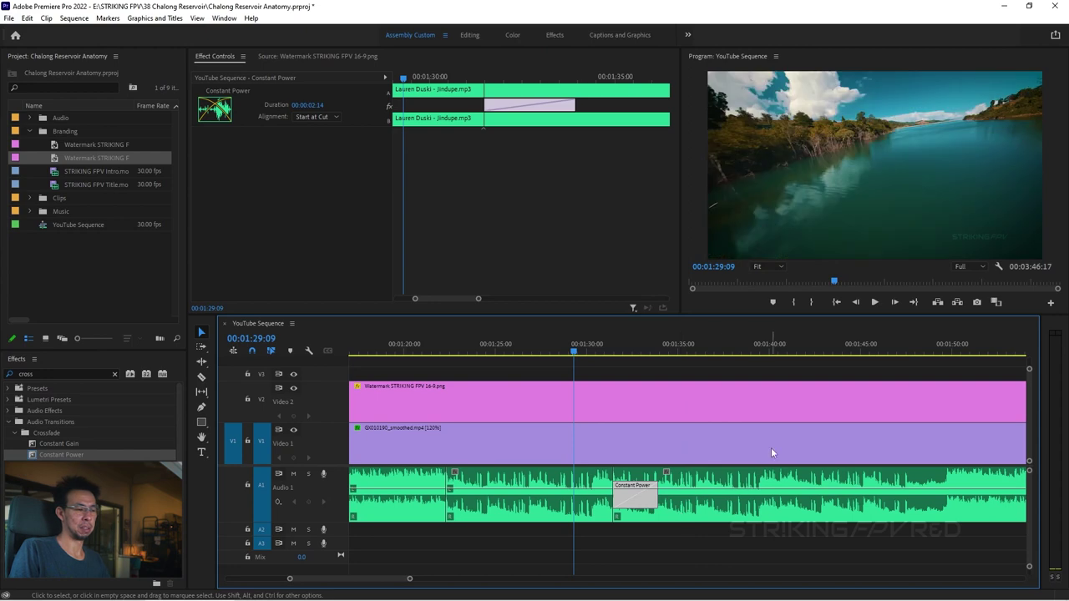
{"action": "key", "text": "space"}
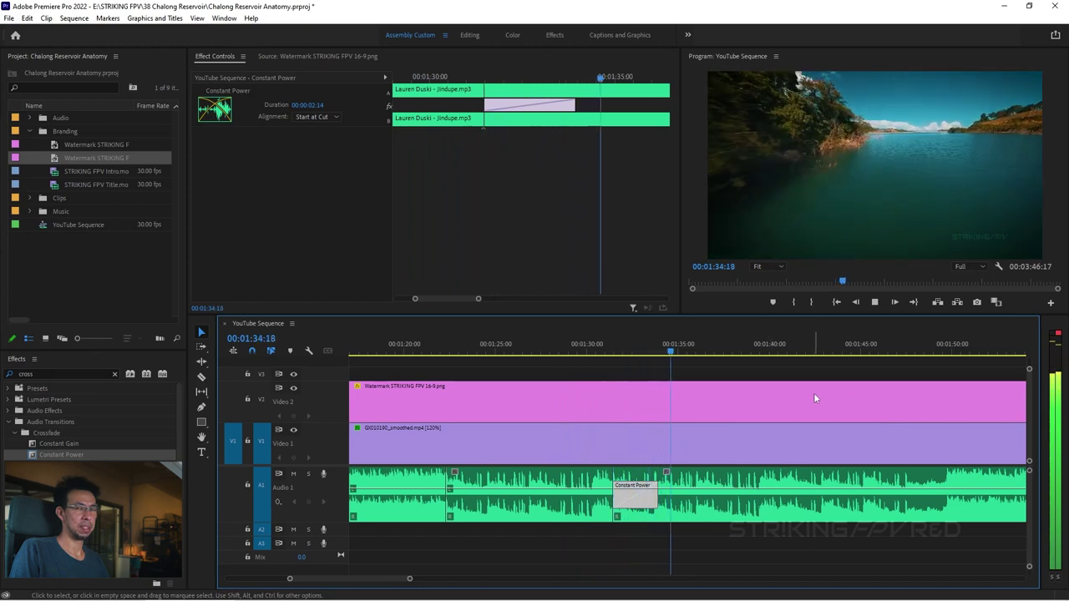
{"action": "key", "text": "space"}
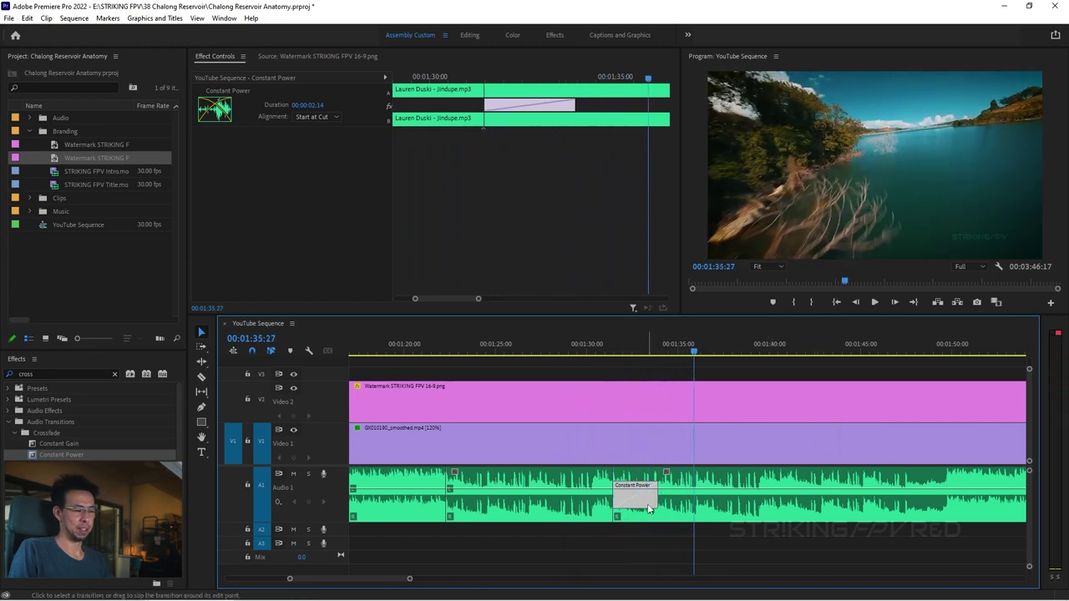
Delete the crossfade to hear the bare cut from 00:01:29:12, and undo the deletion
{"action": "key", "text": "Delete"}
{"action": "left_click", "coordinate": [577, 346]}
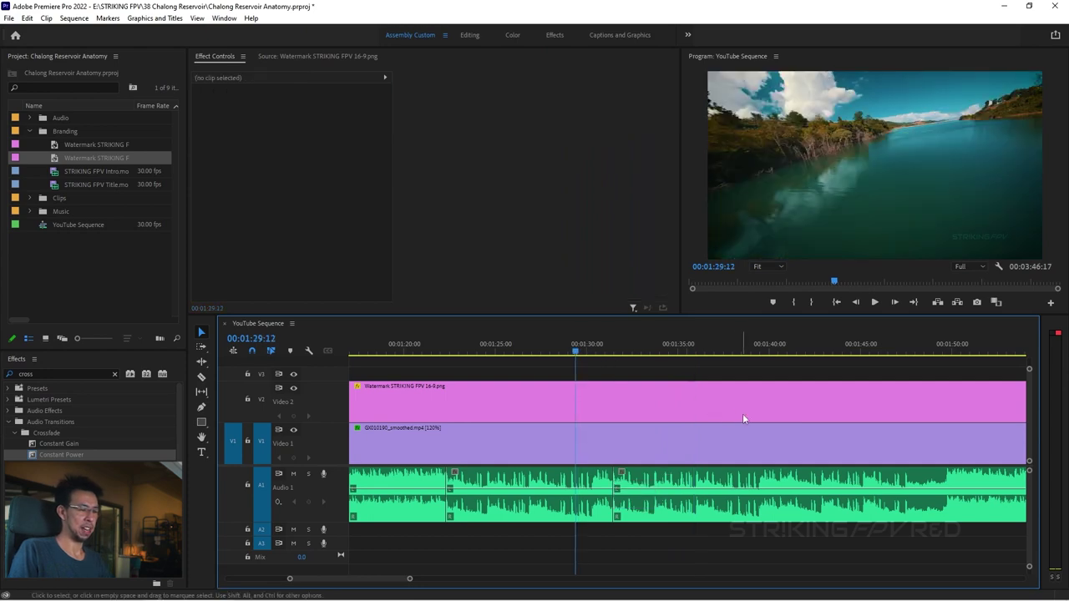
{"action": "key", "text": "space"}
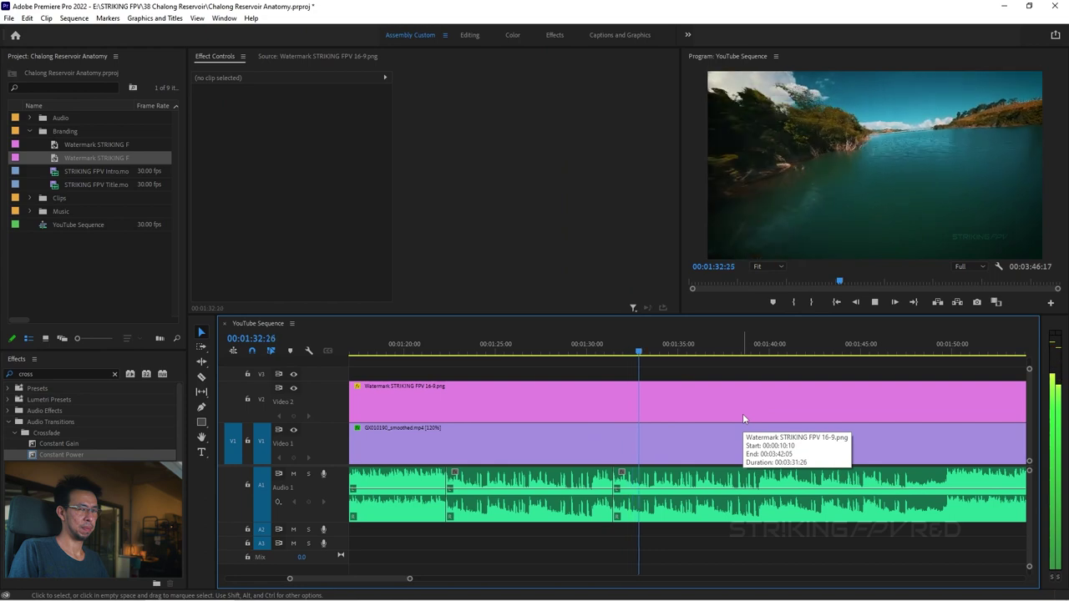
{"action": "key", "text": "space"}
{"action": "key", "text": "ctrl+z"}
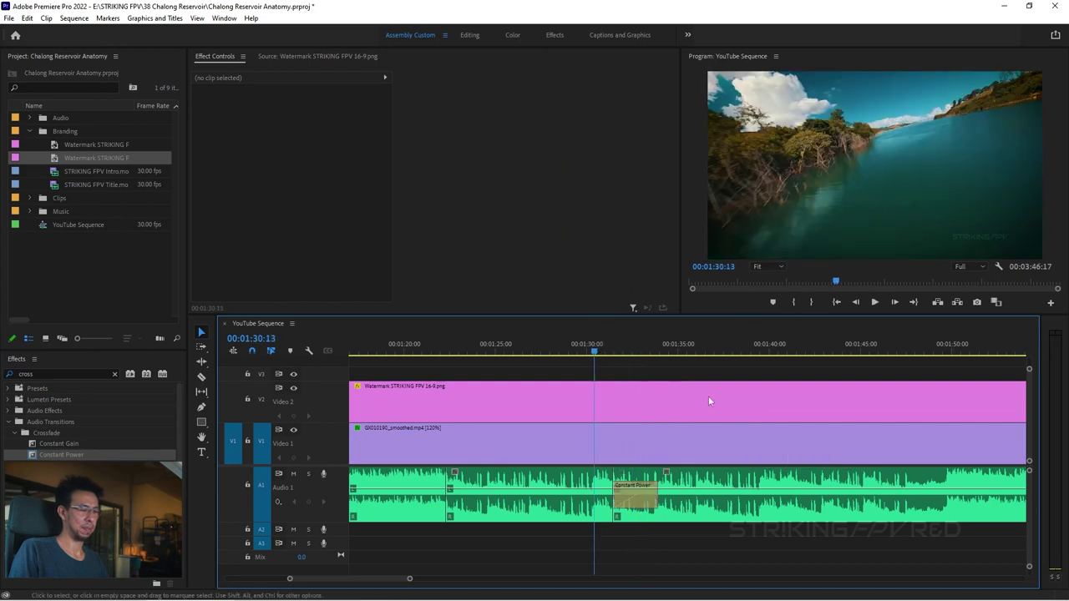
Play the music from 00:01:30:13 through the crossfade and past 00:01:54:08 to check the continued song
{"action": "key", "text": "space"}
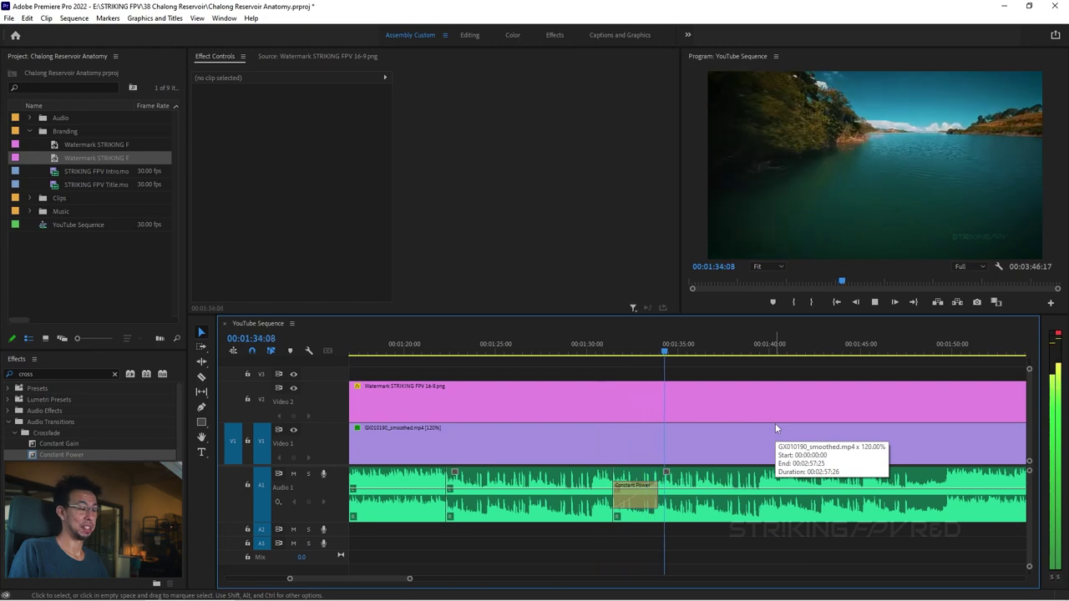
{"action": "scroll", "coordinate": [528, 449], "scroll_direction": "down", "scroll_amount": 3}
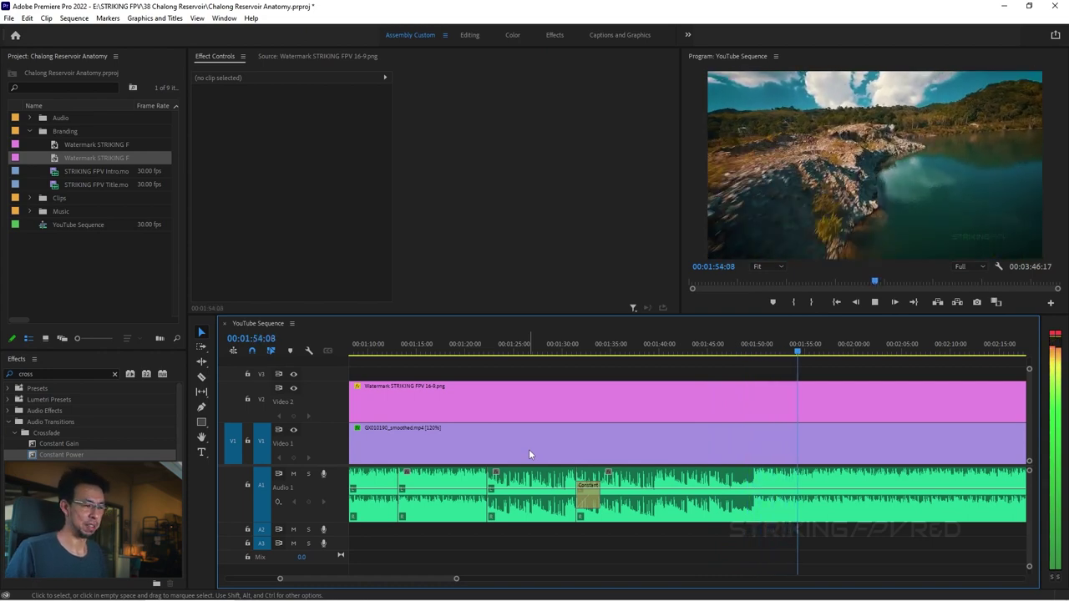
{"action": "key", "text": "space"}
{"action": "scroll", "coordinate": [566, 430], "scroll_direction": "down", "scroll_amount": 2}
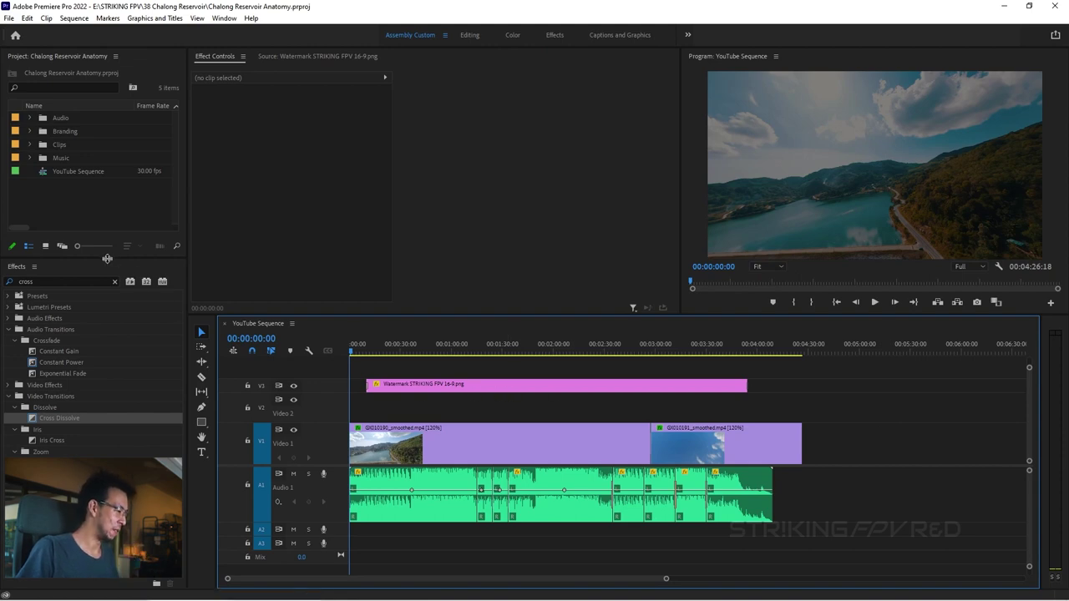
Give the Project panel more height and clear the effects search so all effect categories are collapsed
{"action": "left_click_drag", "start_coordinate": [112, 256], "coordinate": [96, 335]}
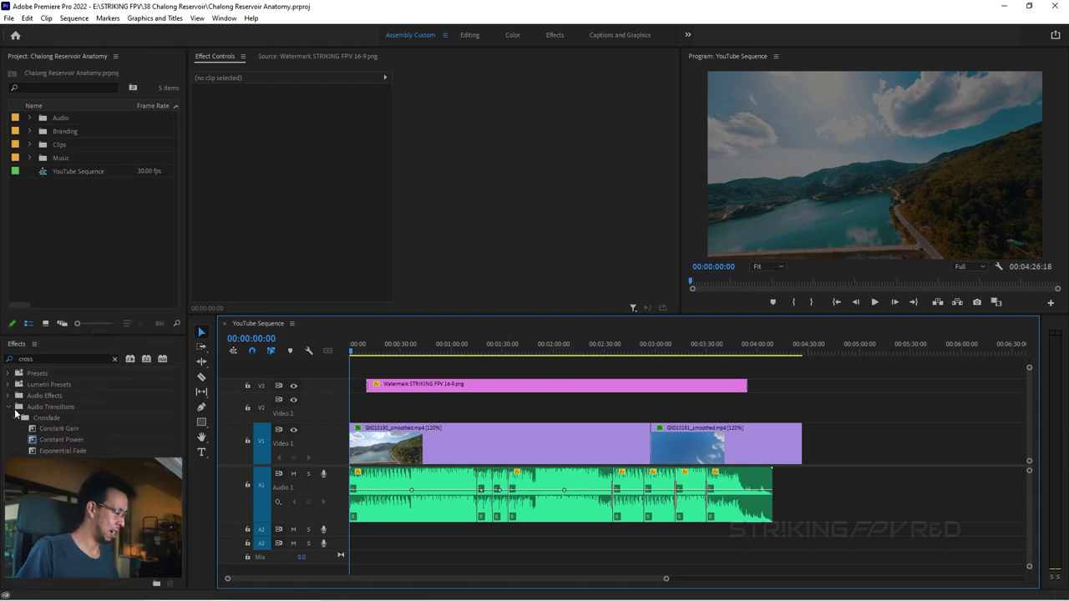
{"action": "left_click", "coordinate": [12, 409]}
{"action": "left_click", "coordinate": [49, 357]}
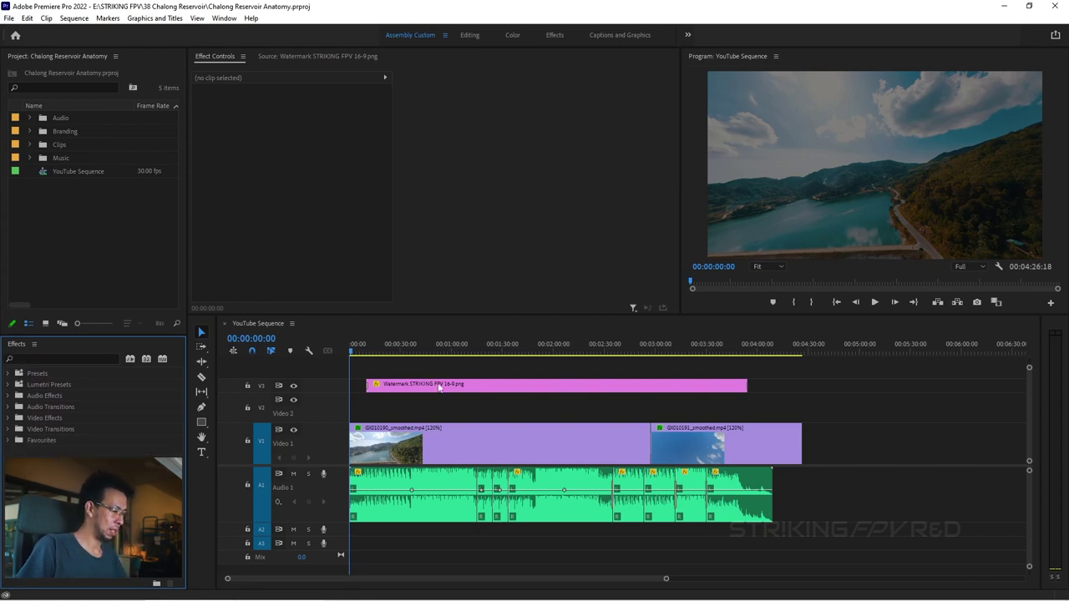
Play the opening of the YouTube sequence from 00:00:00:00 to 00:00:04:13 to judge which ambient sound suits it
{"action": "left_click", "coordinate": [355, 356]}
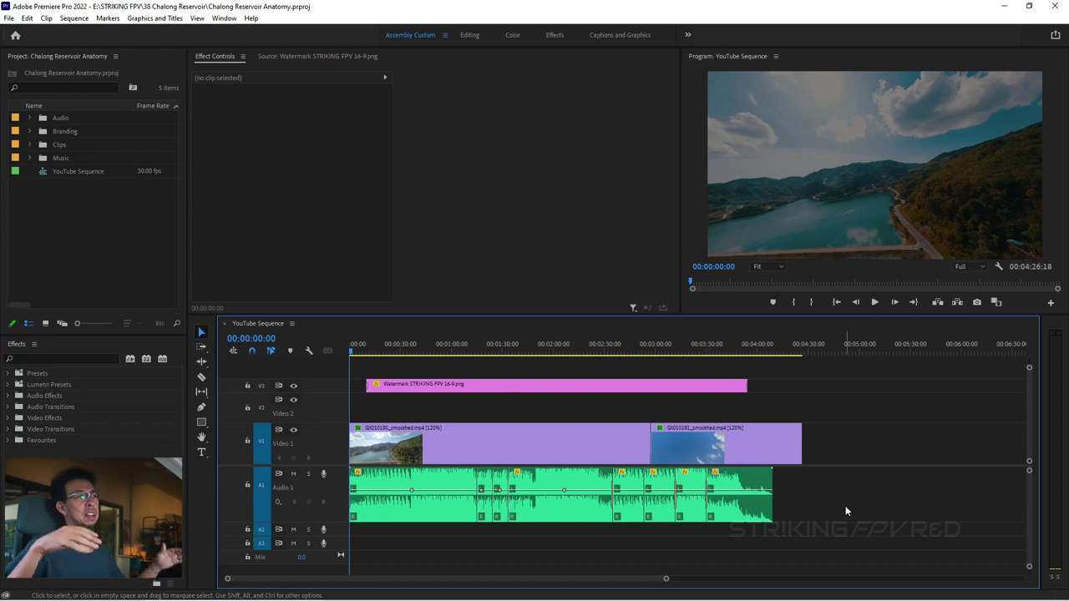
{"action": "key", "text": "space"}
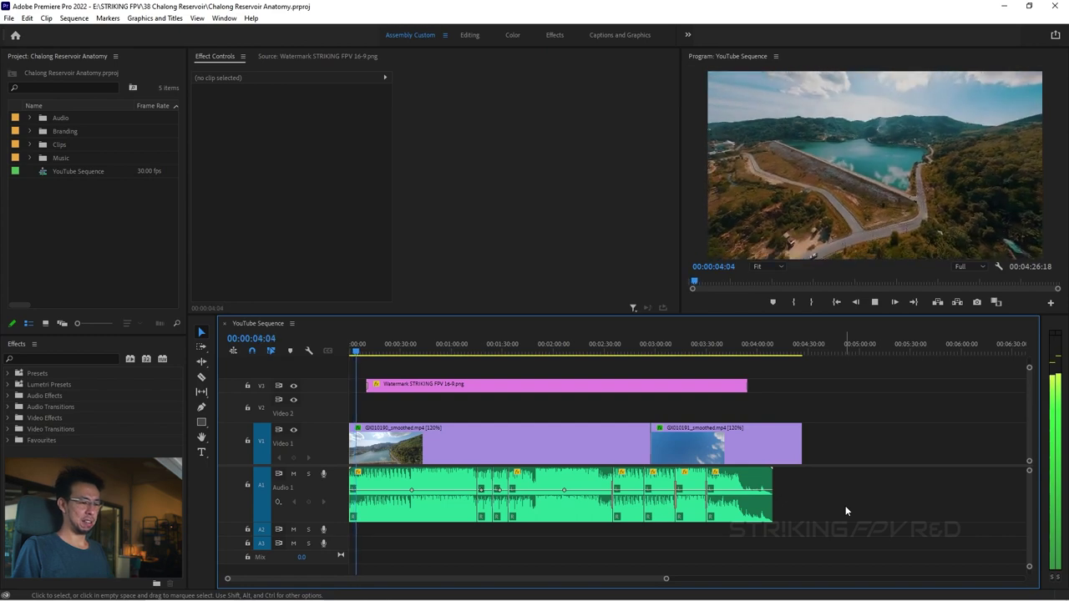
{"action": "key", "text": "space"}
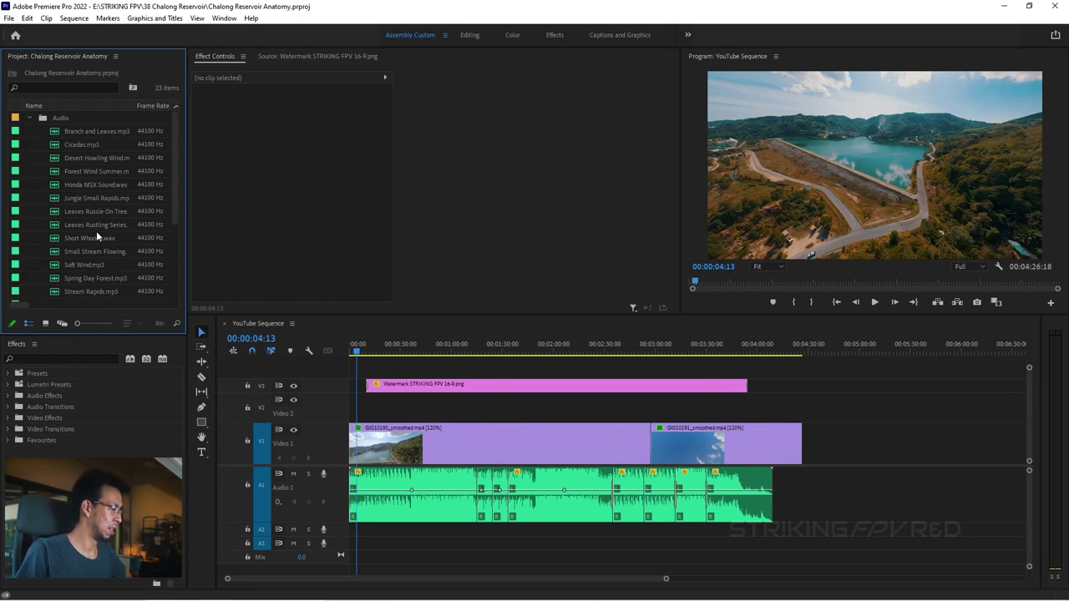
Open Desert Howling Wind.mp3 in the Source monitor and listen to several early parts, stopping at 00:00:26:16
{"action": "double_click", "coordinate": [56, 163]}
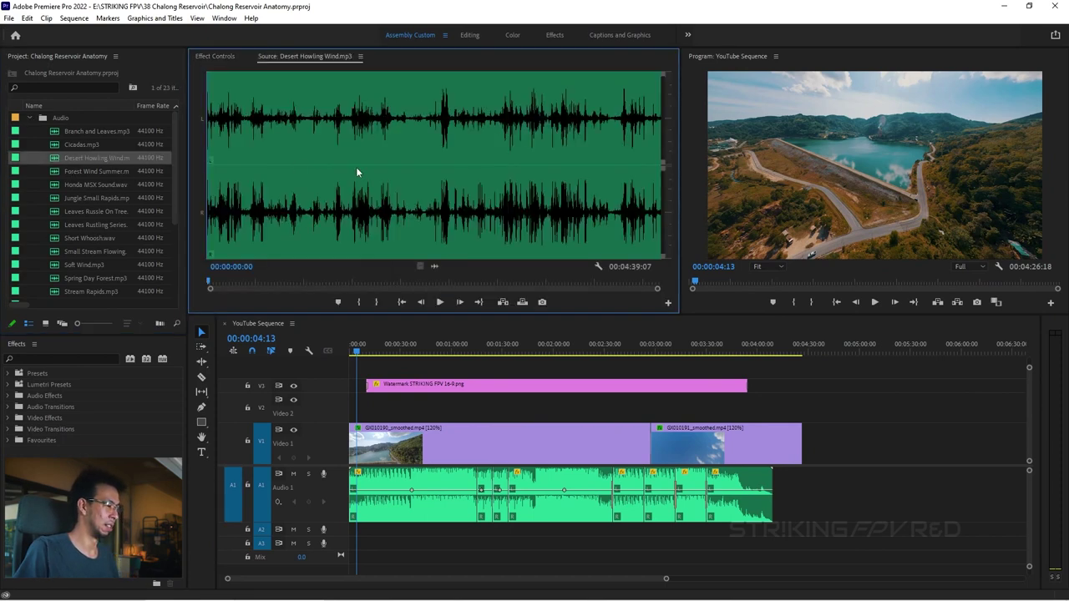
{"action": "left_click", "coordinate": [231, 117]}
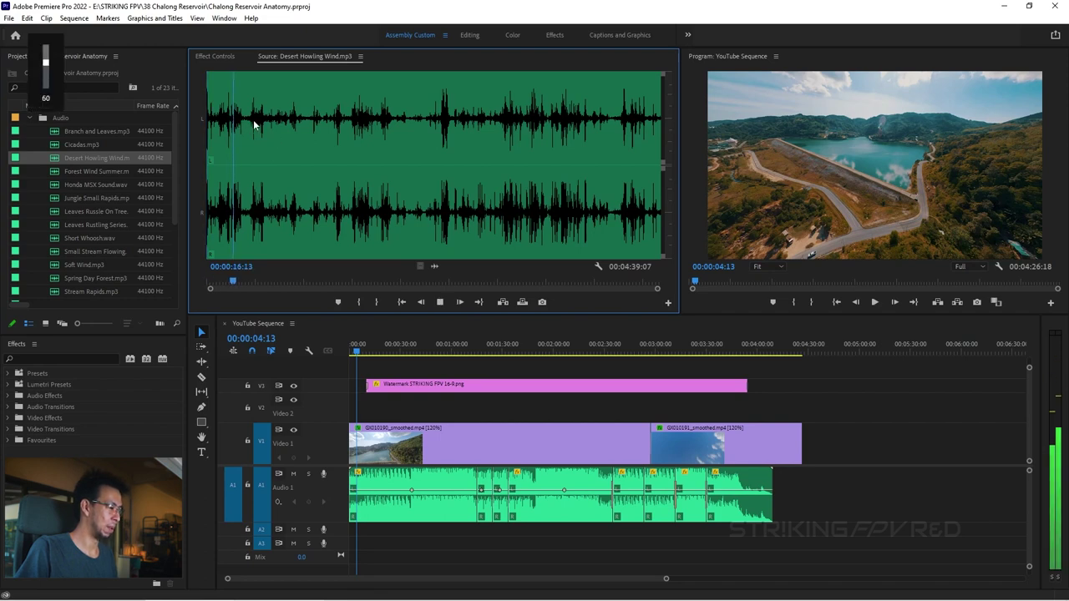
{"action": "left_click", "coordinate": [255, 123]}
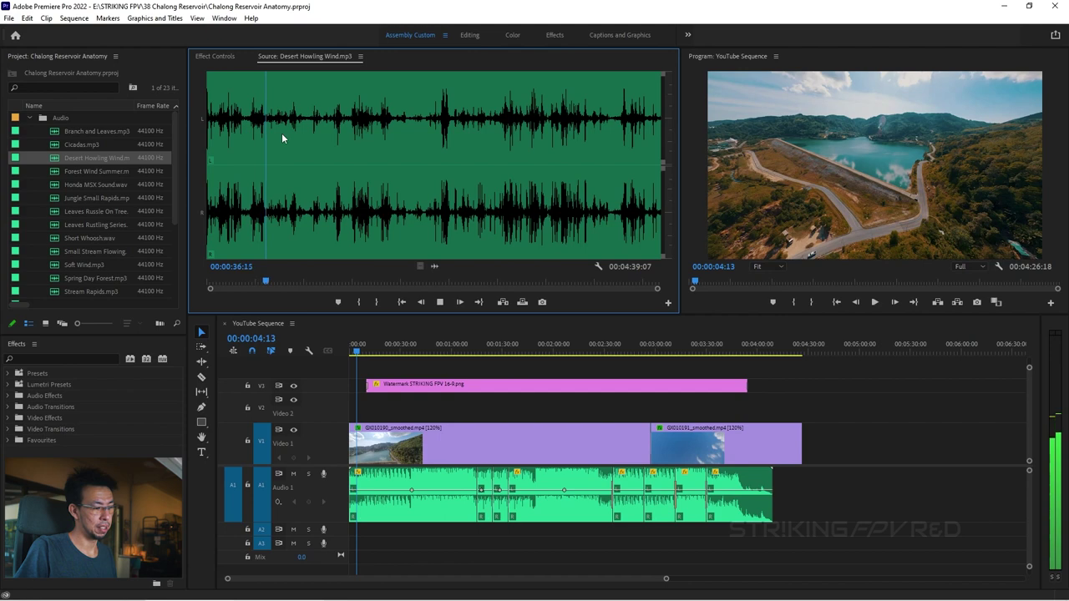
{"action": "left_click", "coordinate": [248, 122]}
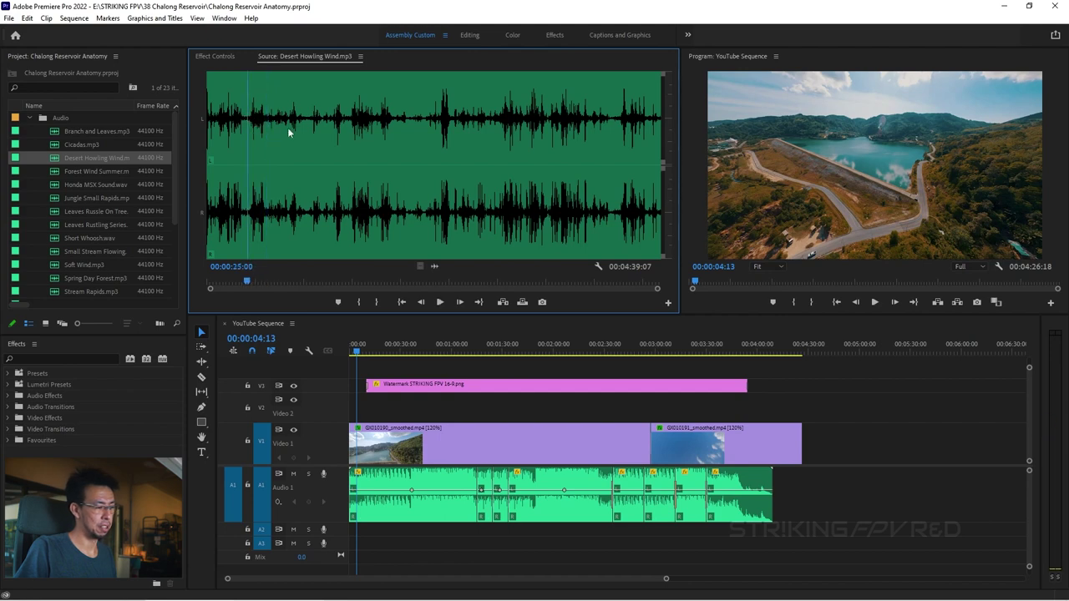
{"action": "key", "text": "space"}
{"action": "key", "text": "space"}
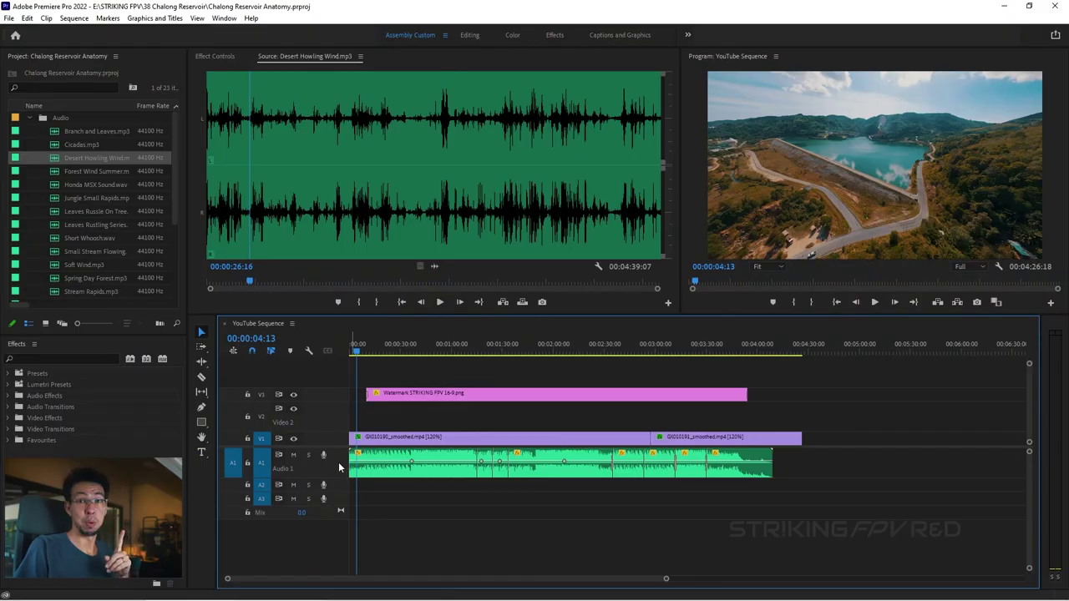
Rearrange the timeline track heights by collapsing the video tracks and expanding Audio 2 and Audio 3 to match Audio 1
{"action": "double_click", "coordinate": [339, 466]}
{"action": "double_click", "coordinate": [339, 468]}
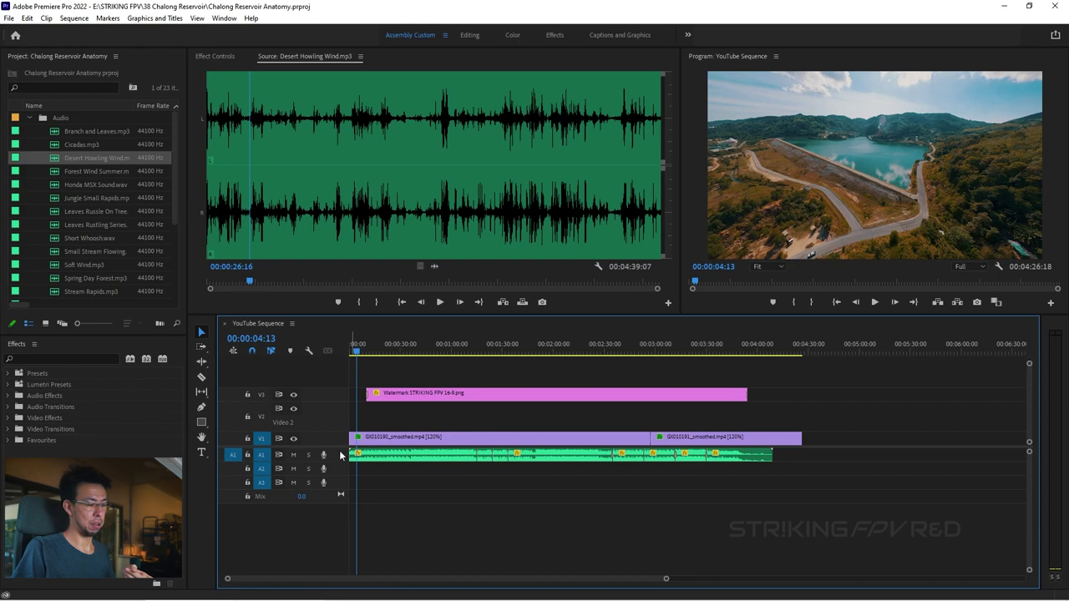
{"action": "double_click", "coordinate": [340, 451]}
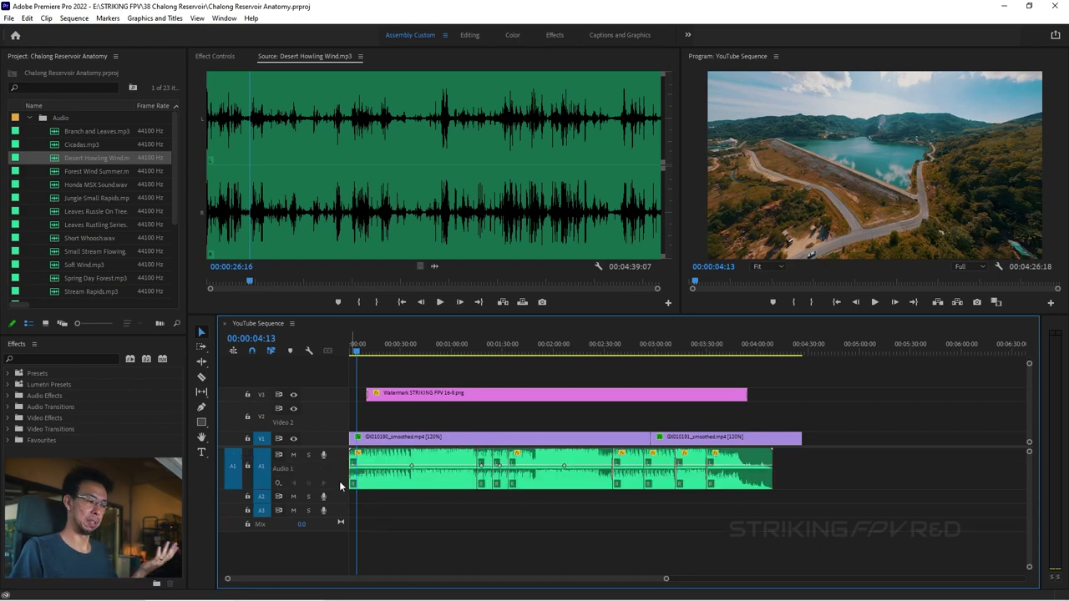
{"action": "scroll", "coordinate": [336, 409], "scroll_direction": "down", "scroll_amount": 1}
{"action": "double_click", "coordinate": [335, 414]}
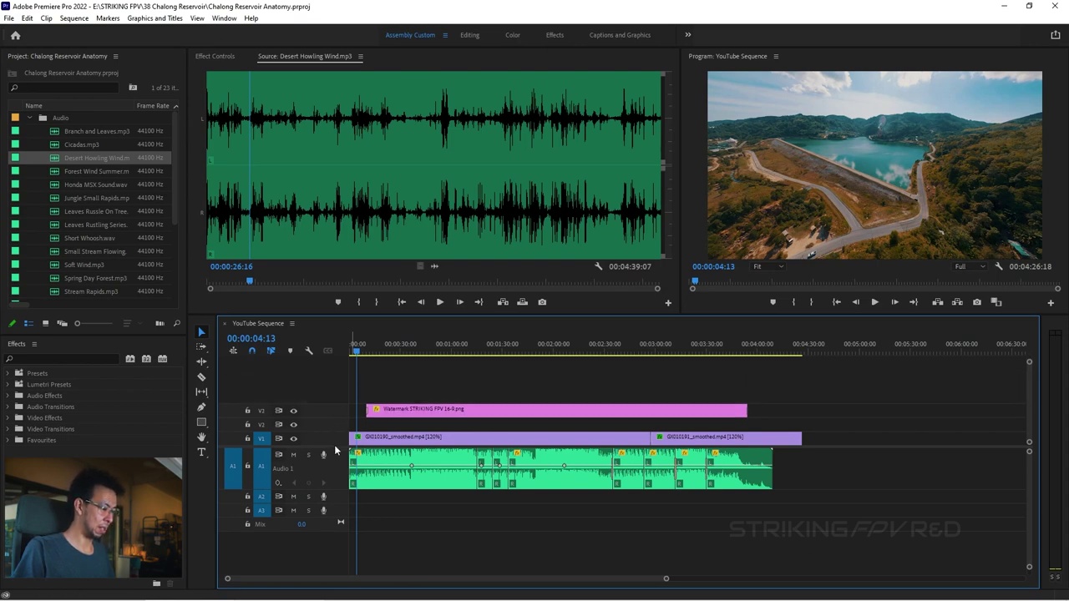
{"action": "left_click_drag", "start_coordinate": [336, 448], "coordinate": [332, 406]}
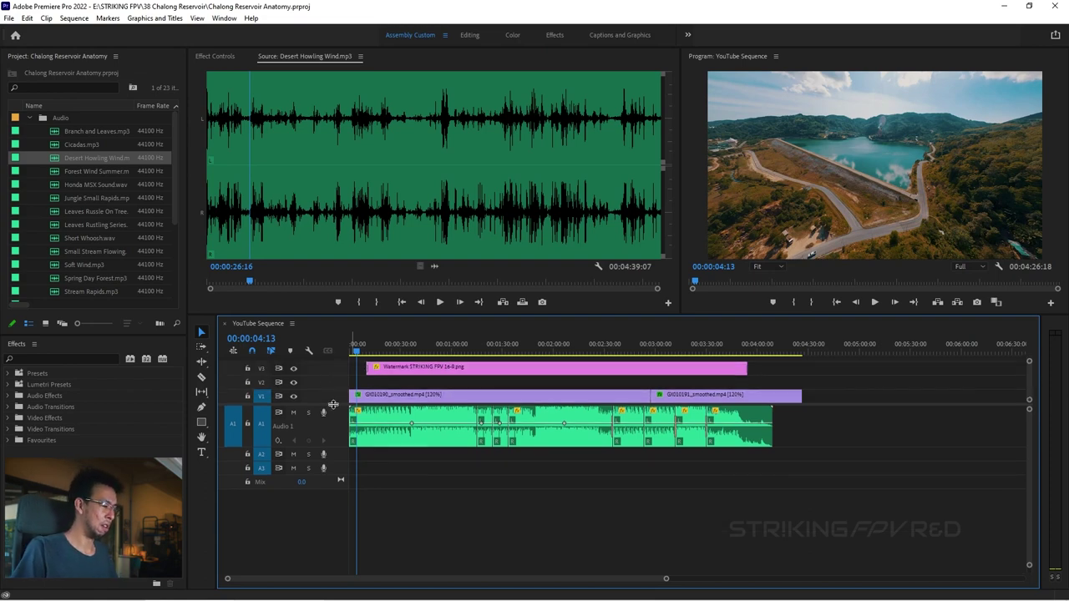
{"action": "double_click", "coordinate": [339, 454]}
{"action": "double_click", "coordinate": [340, 497]}
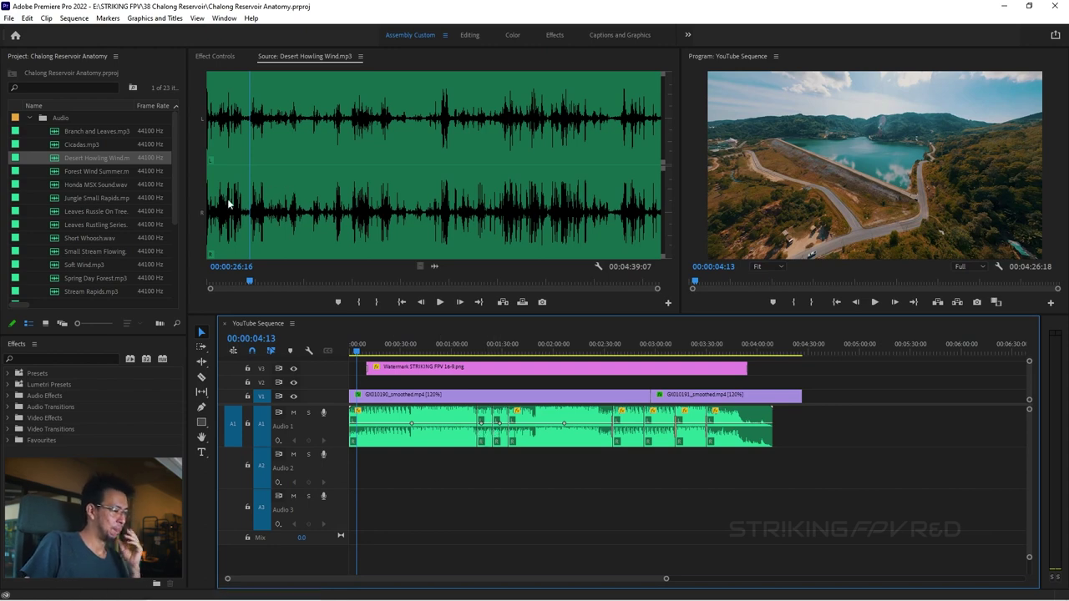
Mark the section of Desert Howling Wind.mp3 from 00:00:26:16 to 00:00:36:07 with in and out points
{"action": "right_click", "coordinate": [268, 212]}
{"action": "left_click", "coordinate": [269, 214]}
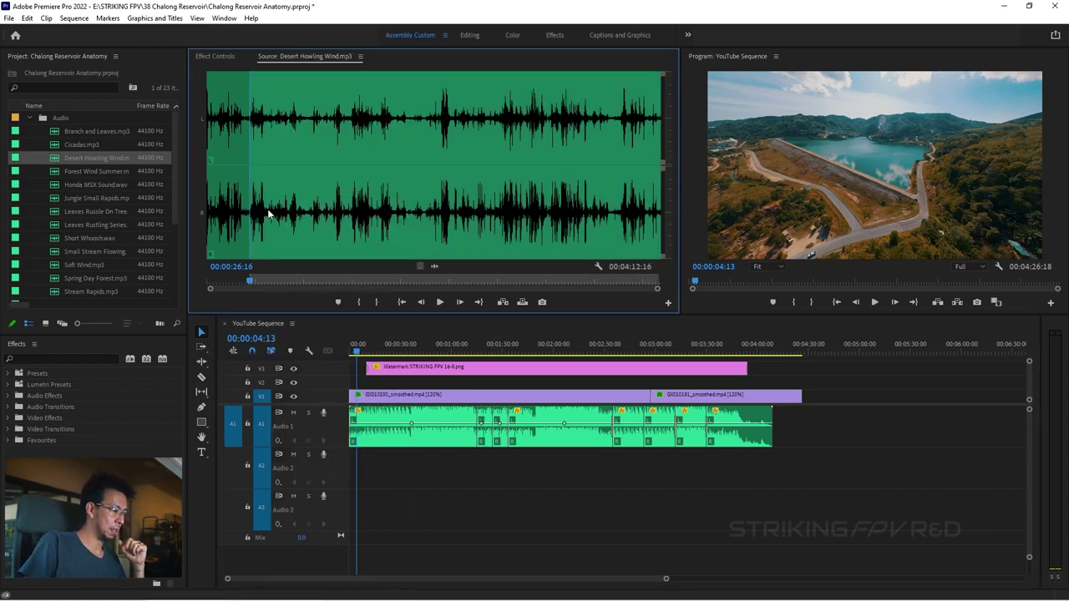
{"action": "right_click", "coordinate": [267, 216]}
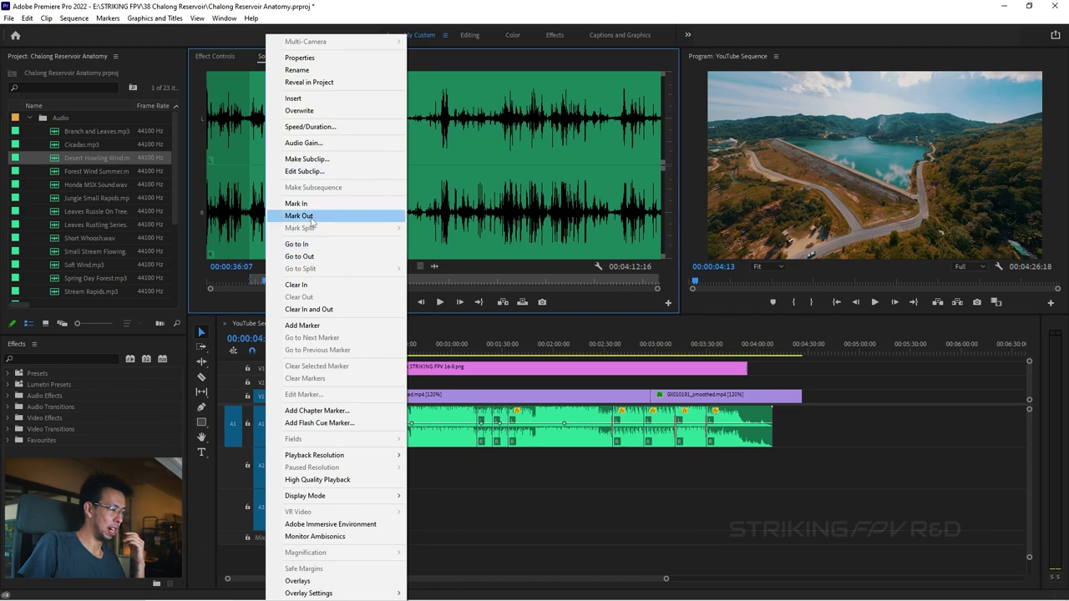
{"action": "left_click", "coordinate": [310, 219]}
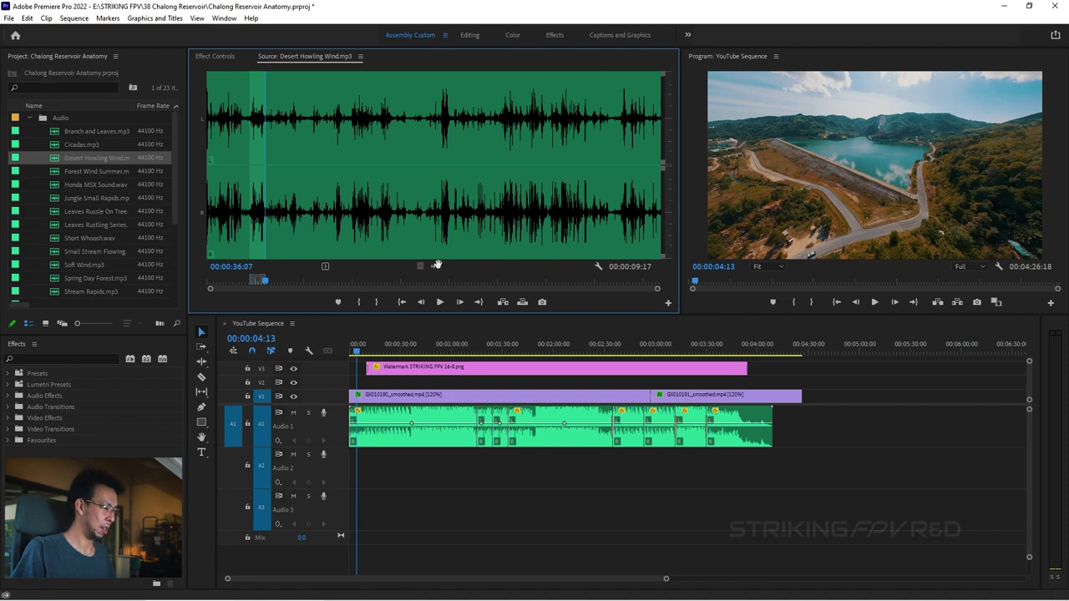
{"action": "right_click", "coordinate": [249, 204]}
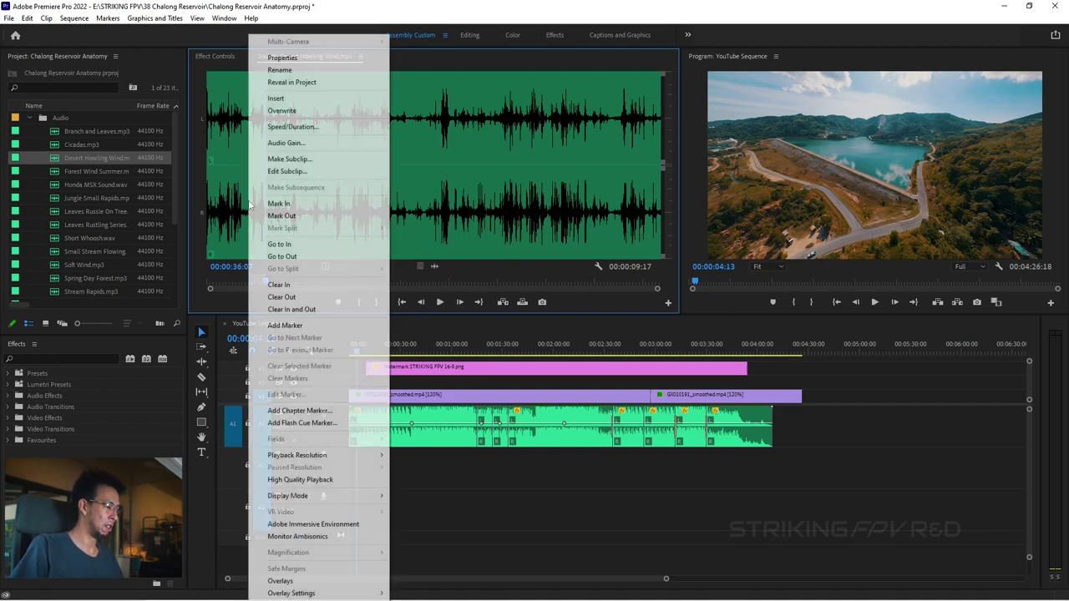
Move the in point of Desert Howling Wind.mp3 slightly earlier and place the marked section on Audio 2 at about 00:00:34
{"action": "left_click", "coordinate": [279, 203]}
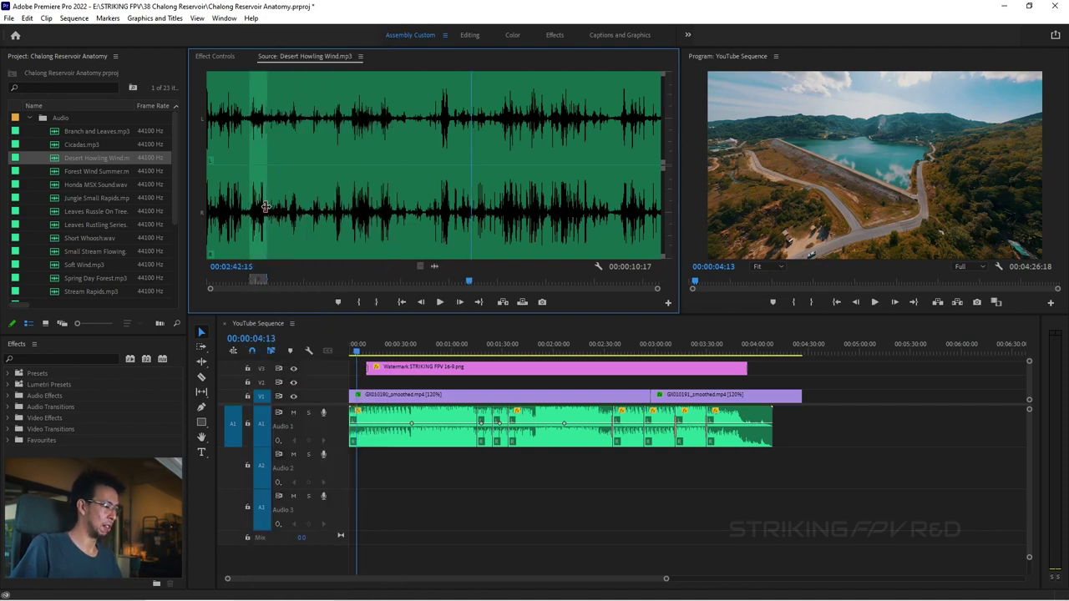
{"action": "left_click", "coordinate": [259, 208]}
{"action": "left_click_drag", "start_coordinate": [385, 223], "coordinate": [394, 223]}
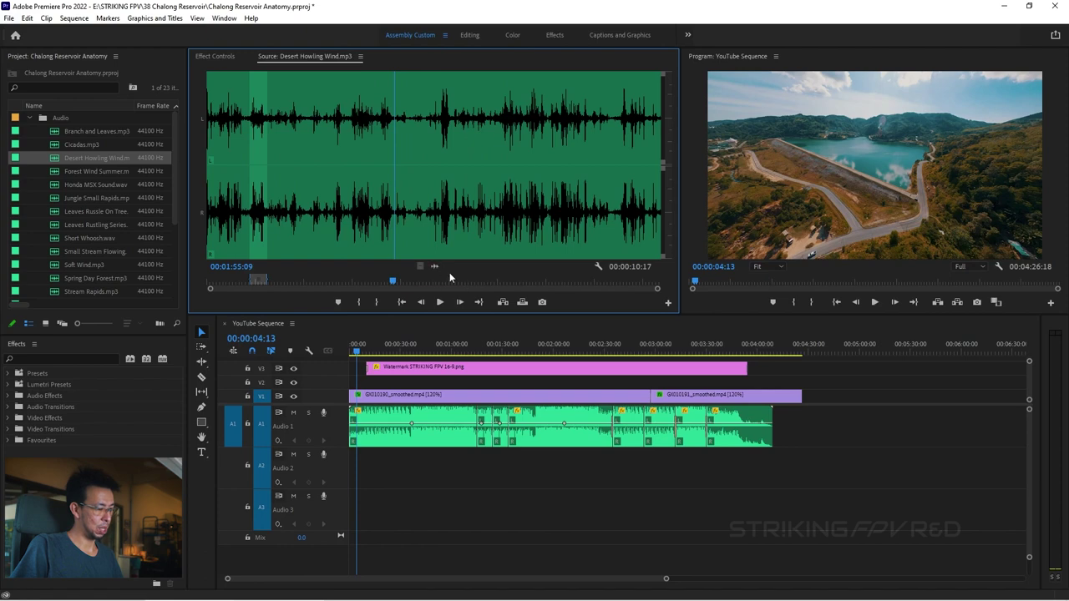
{"action": "left_click_drag", "start_coordinate": [433, 267], "coordinate": [409, 482]}
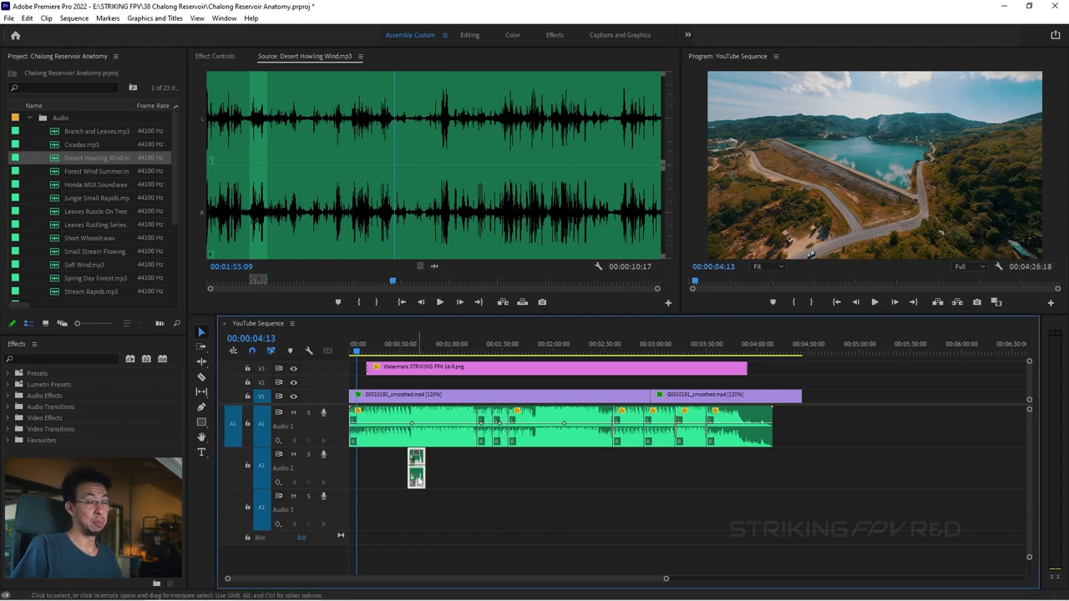
Mark Desert Howling Wind.mp3 from 00:03:02:02 to 00:03:15:11 and add that section to Audio 2, with both wind clips past the video's end
{"action": "left_click", "coordinate": [352, 211]}
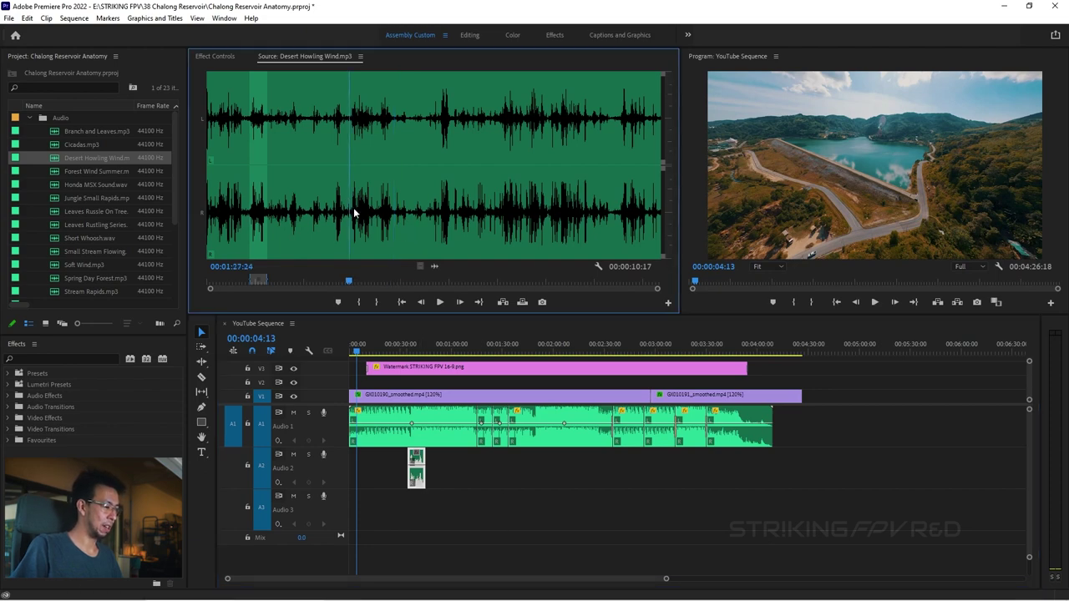
{"action": "left_click", "coordinate": [501, 214]}
{"action": "key", "text": "space"}
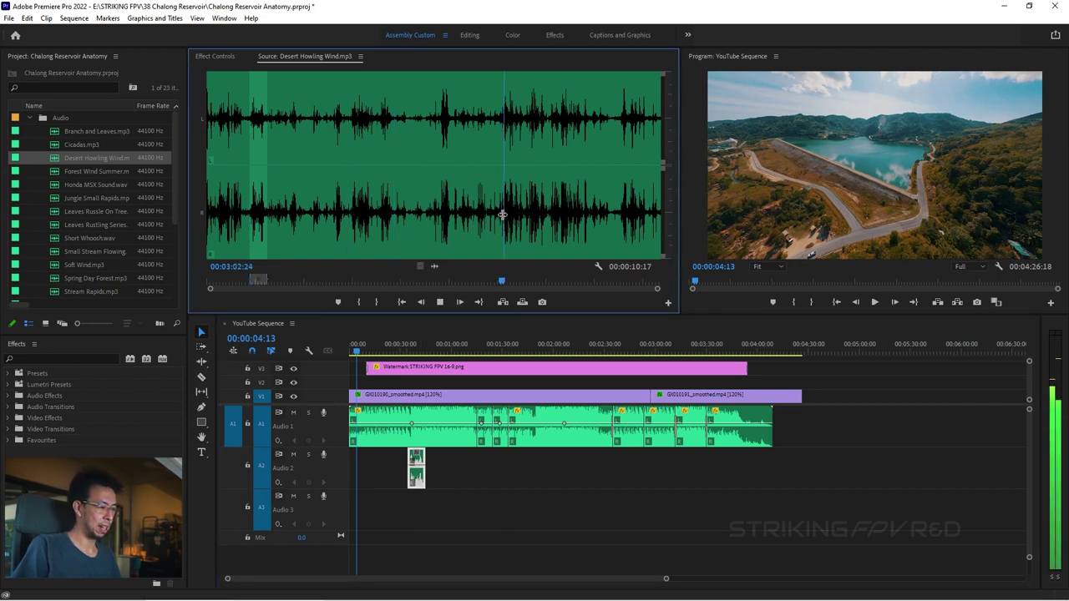
{"action": "key", "text": "space"}
{"action": "right_click", "coordinate": [502, 214]}
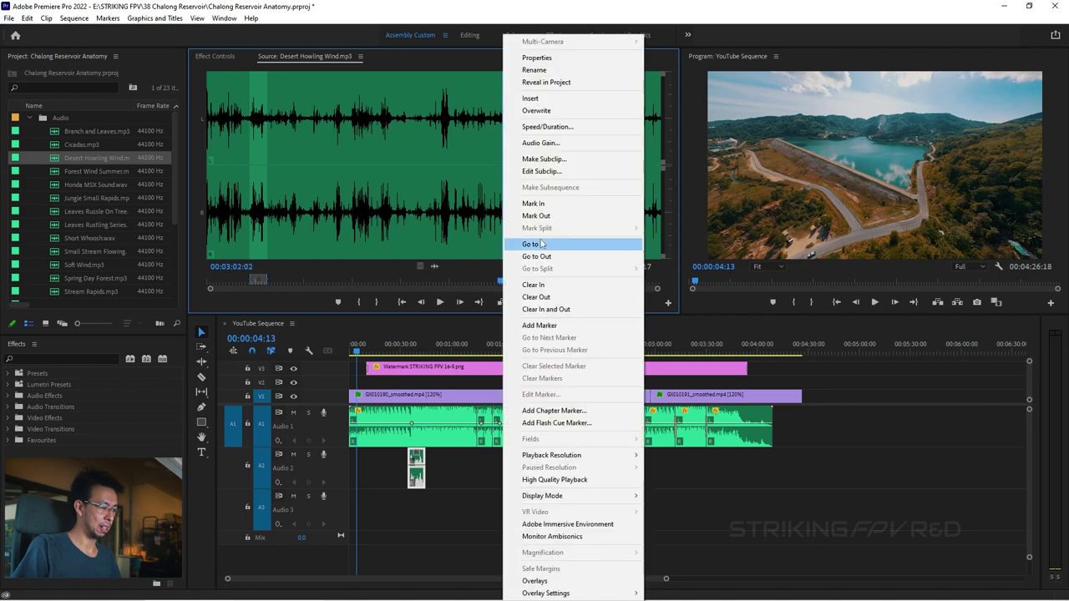
{"action": "left_click", "coordinate": [524, 207]}
{"action": "right_click", "coordinate": [523, 207]}
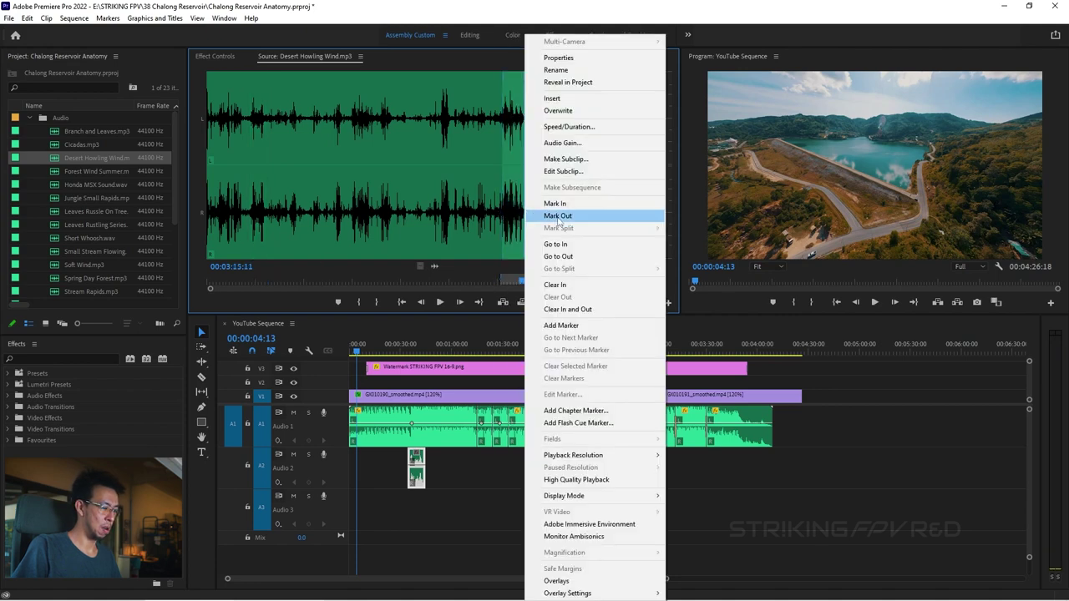
{"action": "left_click", "coordinate": [561, 218]}
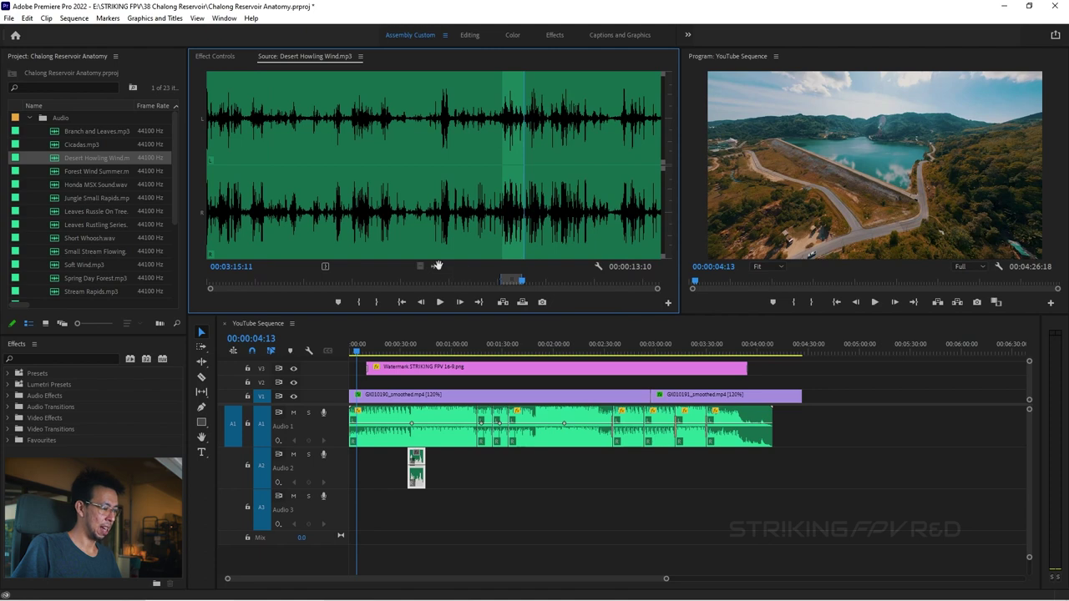
{"action": "left_click_drag", "start_coordinate": [463, 388], "coordinate": [754, 485]}
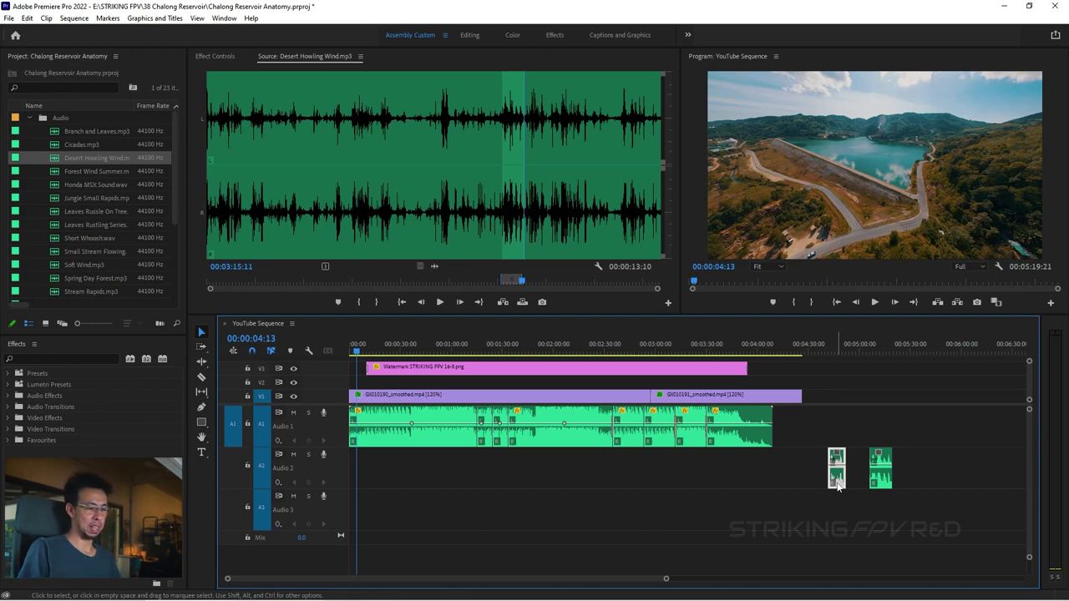
{"action": "left_click_drag", "start_coordinate": [837, 487], "coordinate": [838, 483]}
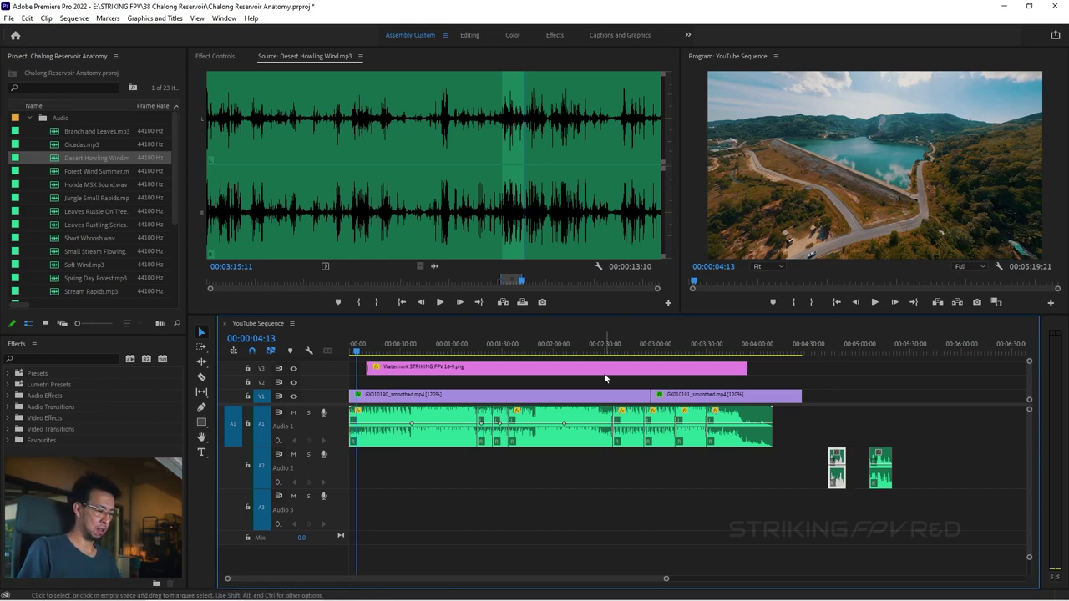
Try pasting the first wind clip at 00:02:24:03, undo it, and toggle track targeting on the audio tracks and V2
{"action": "left_click_drag", "start_coordinate": [595, 345], "coordinate": [612, 345]}
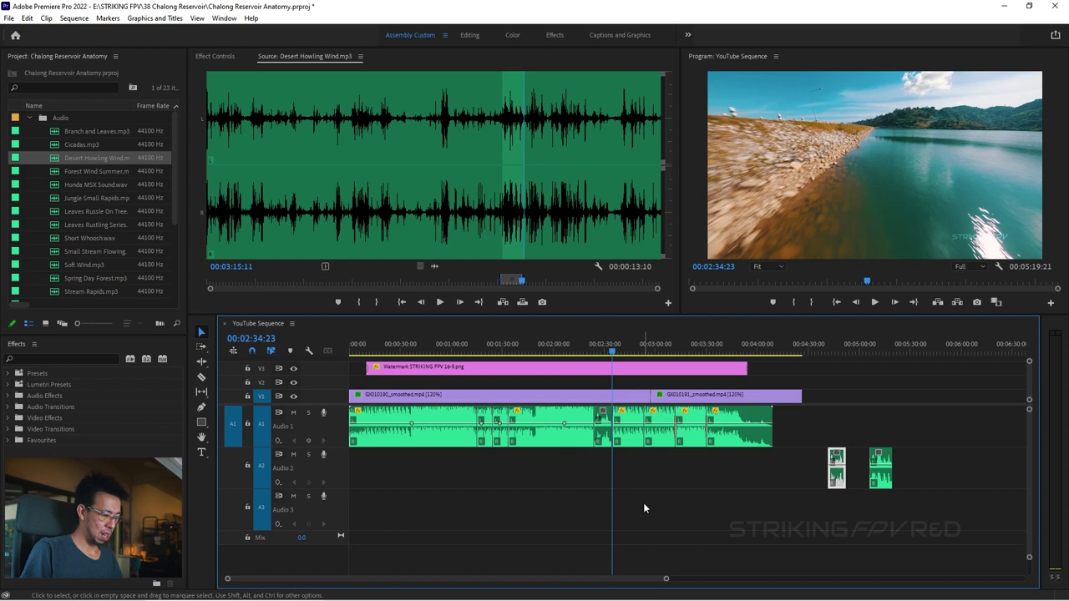
{"action": "key", "text": "Up"}
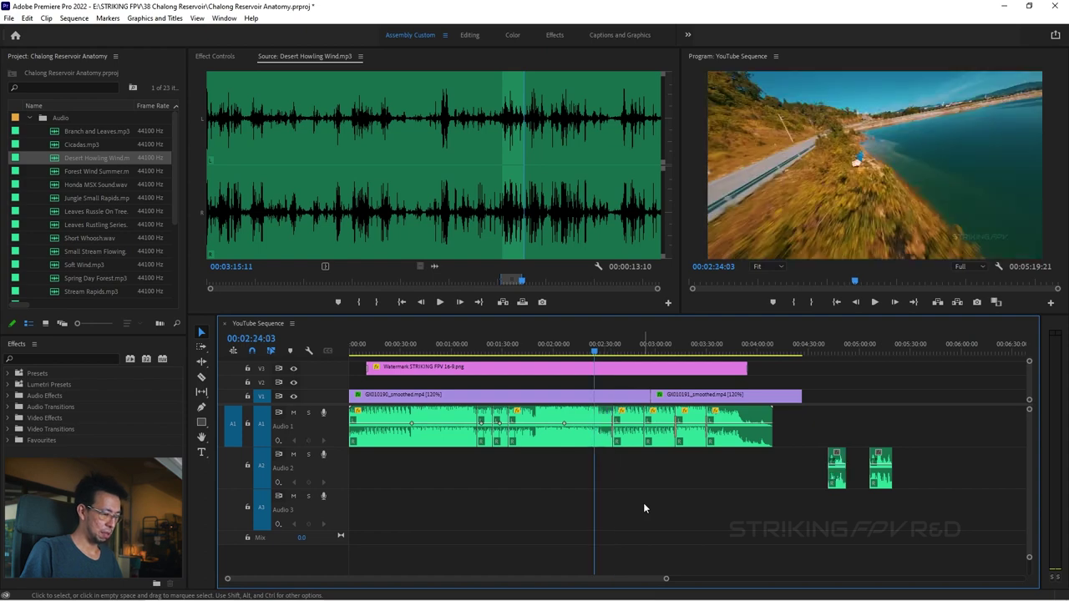
{"action": "left_click", "coordinate": [261, 431]}
{"action": "left_click", "coordinate": [261, 433]}
{"action": "left_click", "coordinate": [261, 472]}
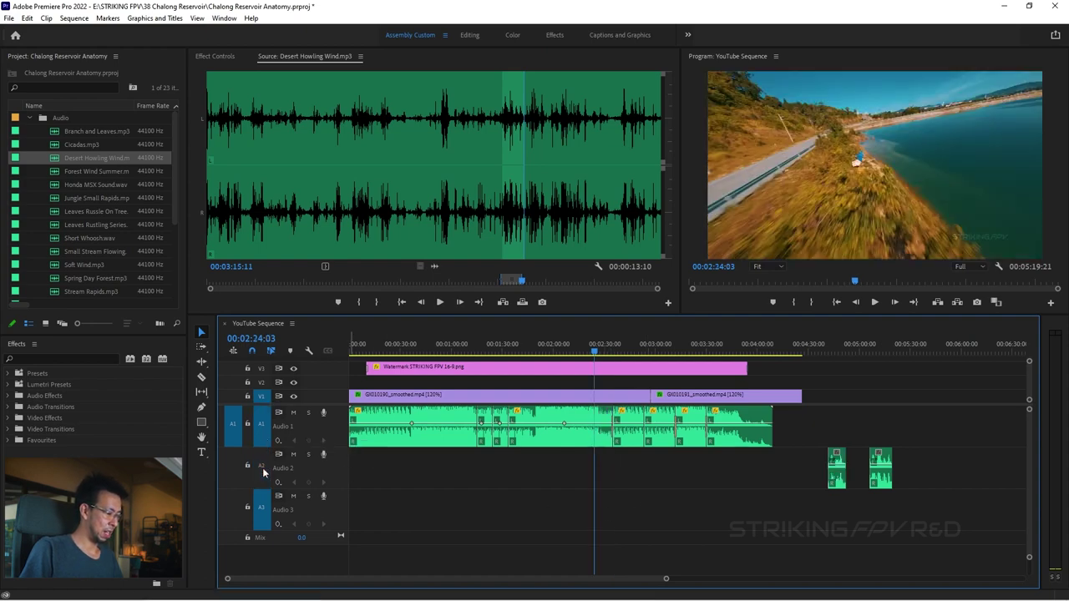
{"action": "left_click", "coordinate": [261, 507]}
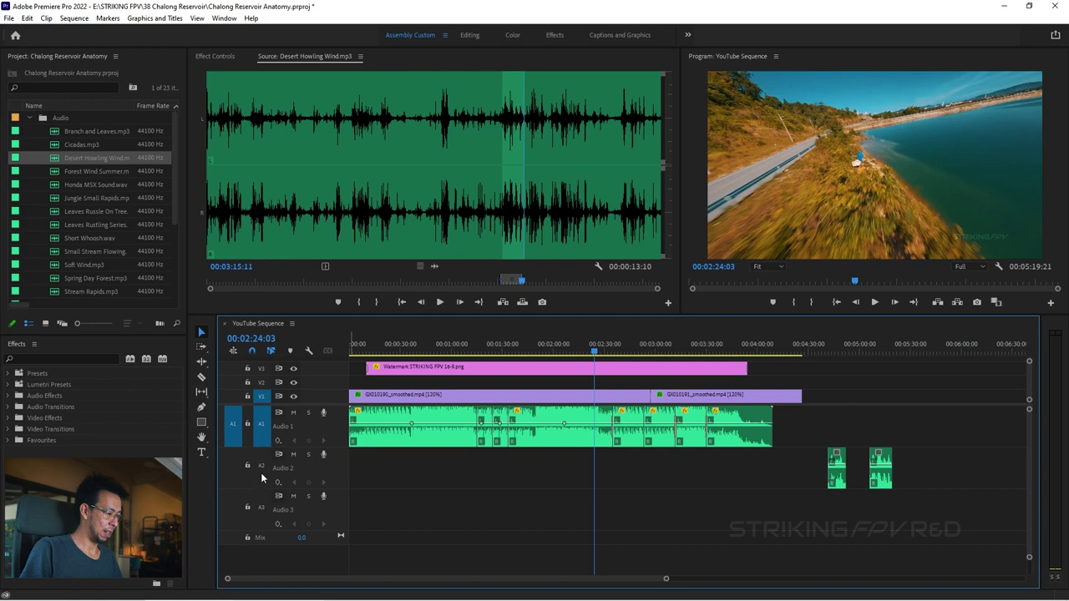
{"action": "left_click", "coordinate": [263, 431]}
{"action": "left_click", "coordinate": [263, 382]}
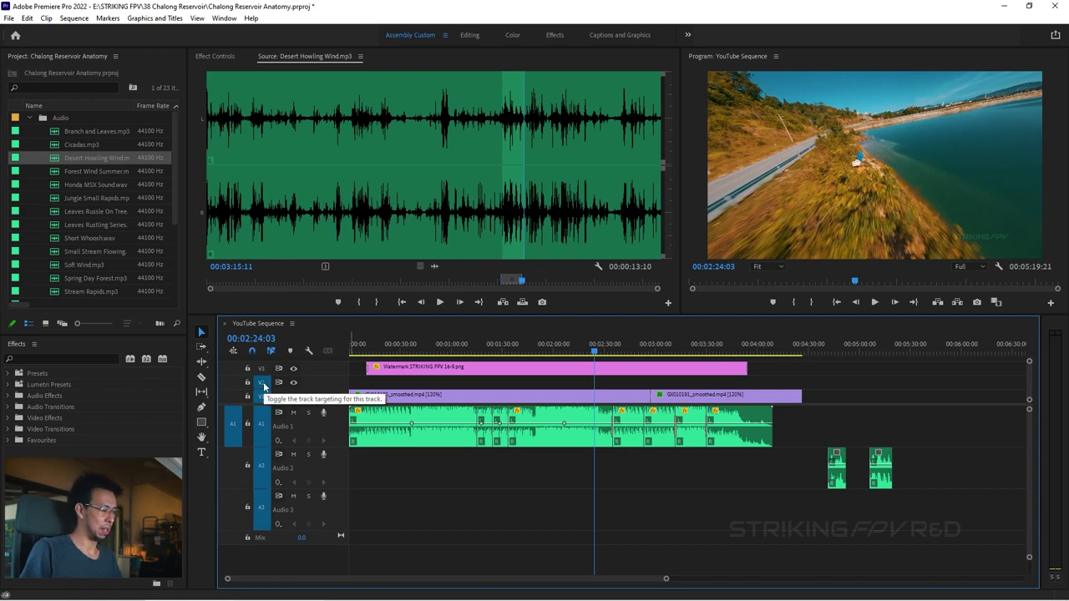
{"action": "left_click", "coordinate": [263, 383]}
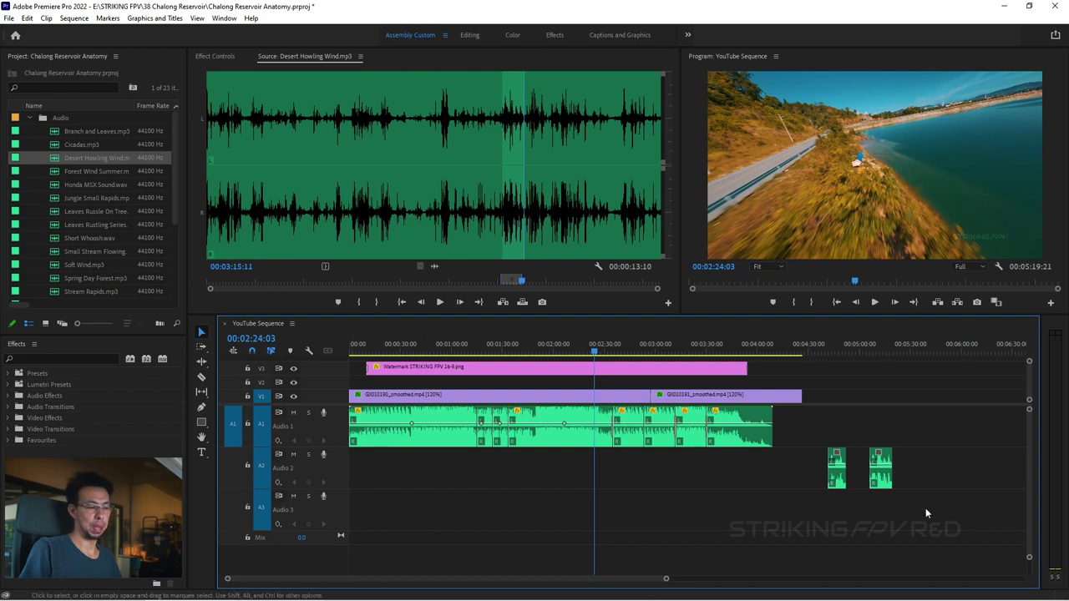
Move the second wind clip onto Audio 3, directly beneath the first one, and select both clips
{"action": "left_click_drag", "start_coordinate": [883, 488], "coordinate": [845, 514]}
{"action": "left_click_drag", "start_coordinate": [880, 441], "coordinate": [832, 511]}
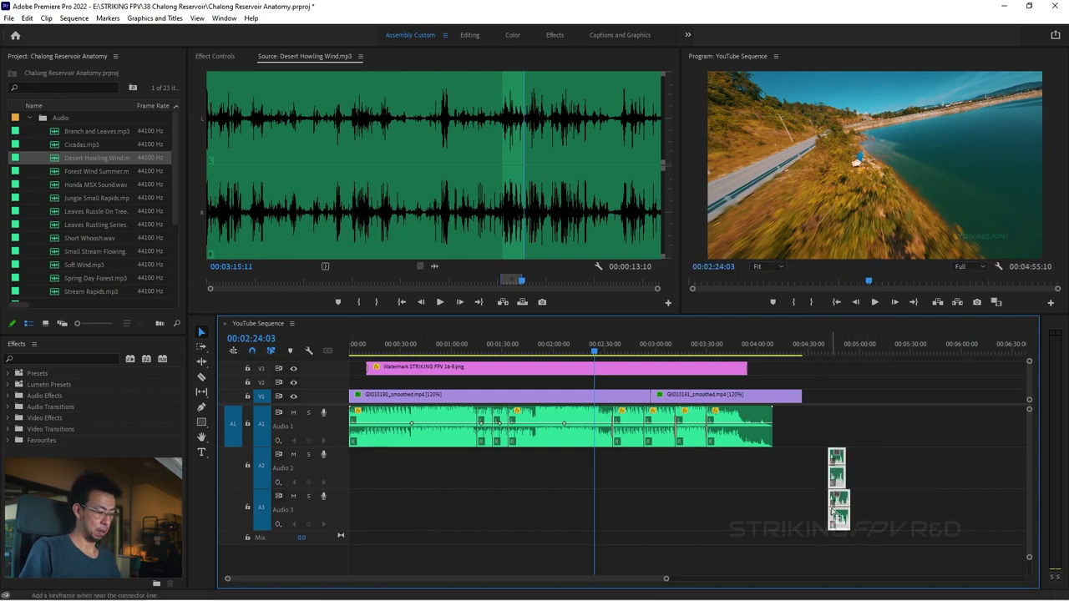
Try pasting both wind clips at 00:02:24:03 twice with different track targeting, undoing each paste
{"action": "key", "text": "ctrl+v"}
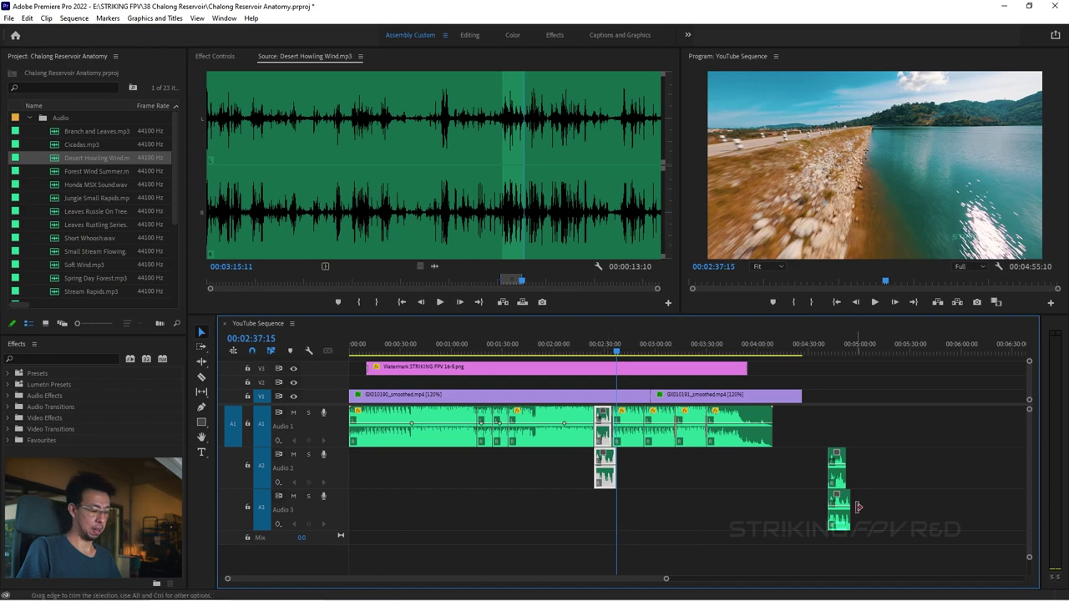
{"action": "key", "text": "ctrl+z"}
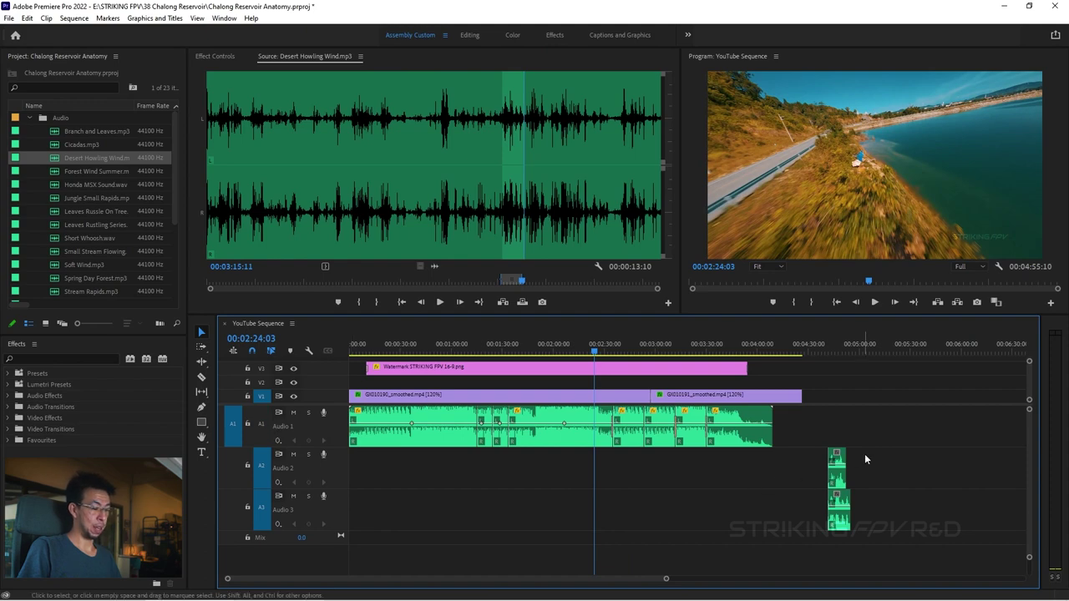
{"action": "key", "text": "ctrl+v"}
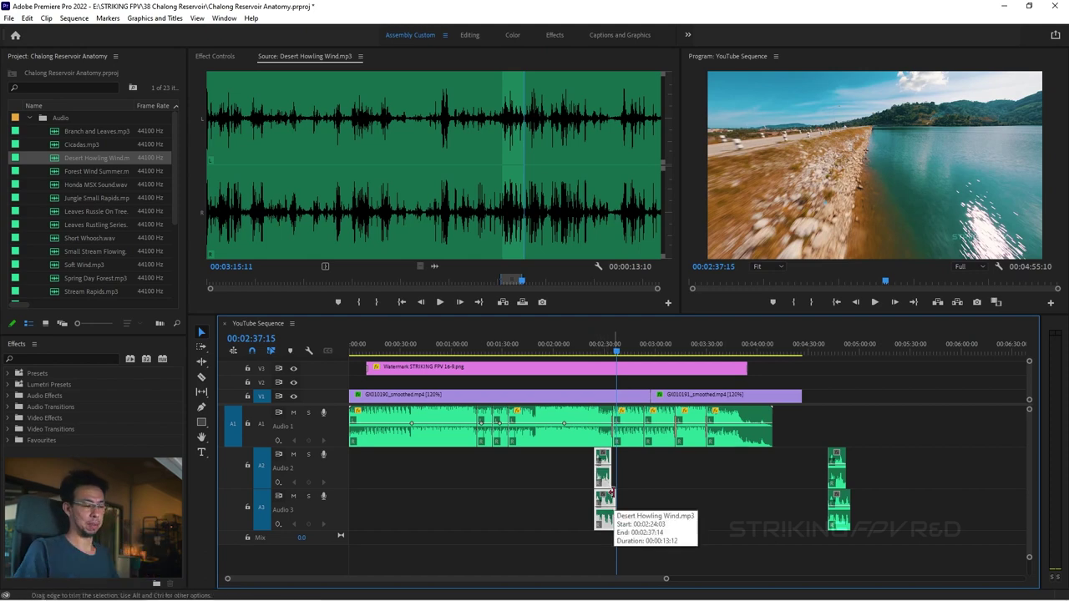
{"action": "key", "text": "ctrl+z"}
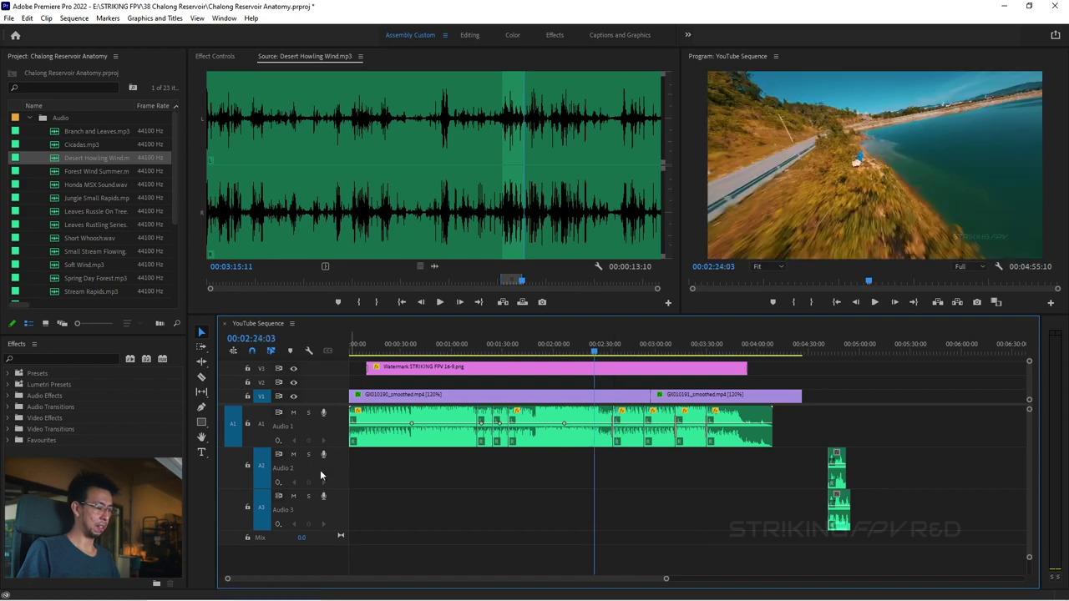
Untarget Audio 2, try pasting both wind clips at 00:02:24:03, expand Audio 4 to view the copies, and delete them
{"action": "left_click", "coordinate": [262, 468]}
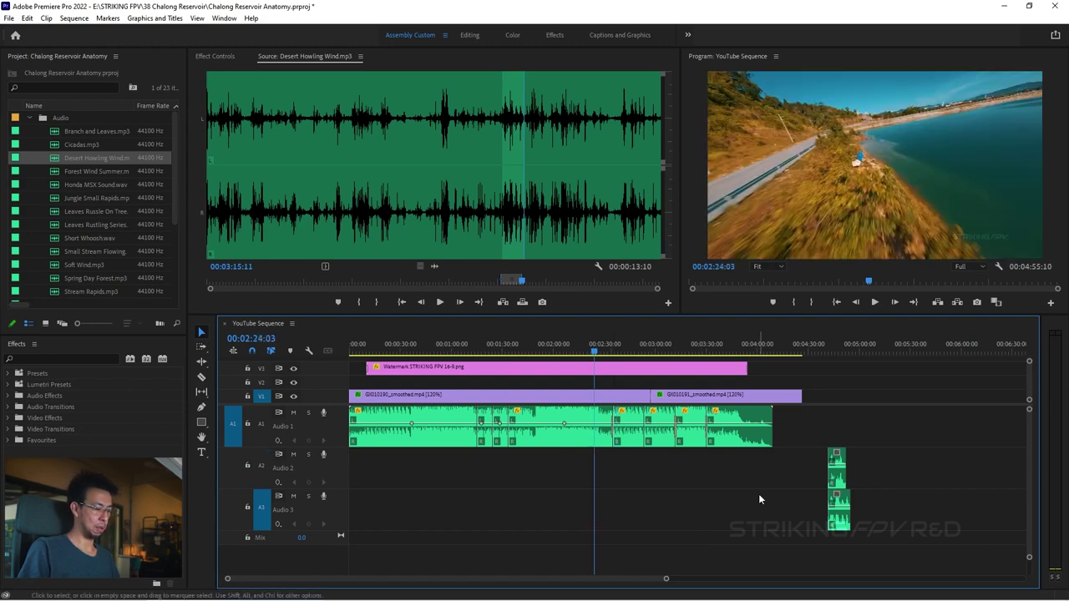
{"action": "key", "text": "ctrl+v"}
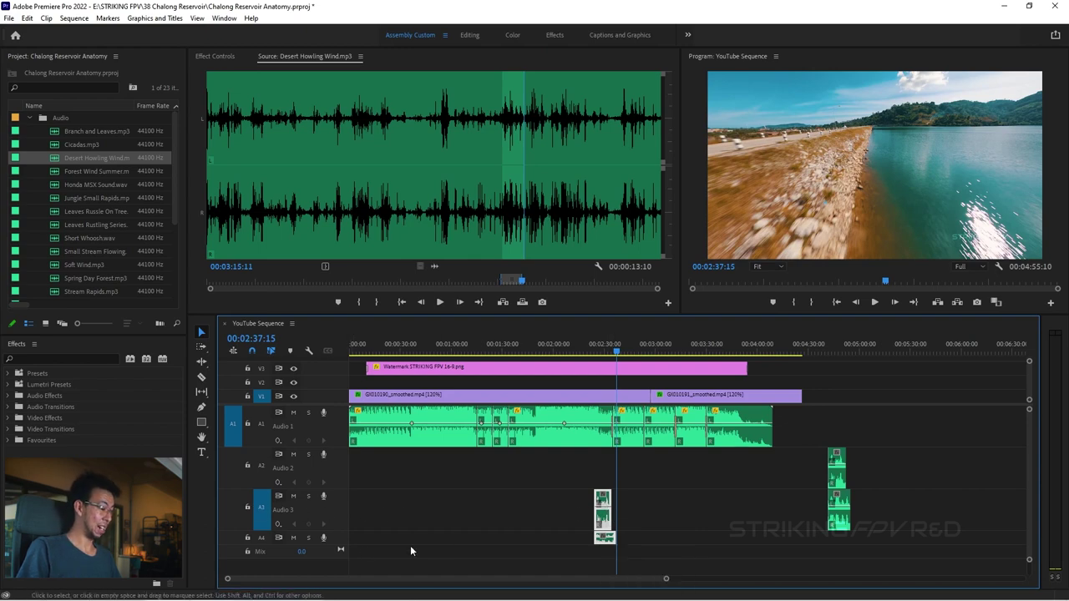
{"action": "double_click", "coordinate": [341, 539]}
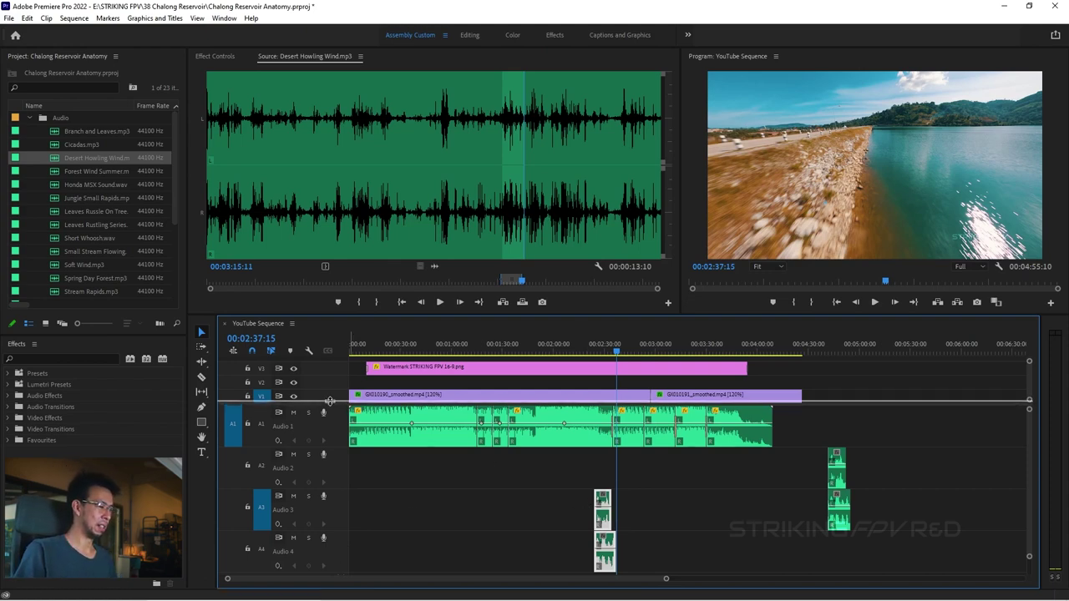
{"action": "left_click_drag", "start_coordinate": [334, 404], "coordinate": [330, 401]}
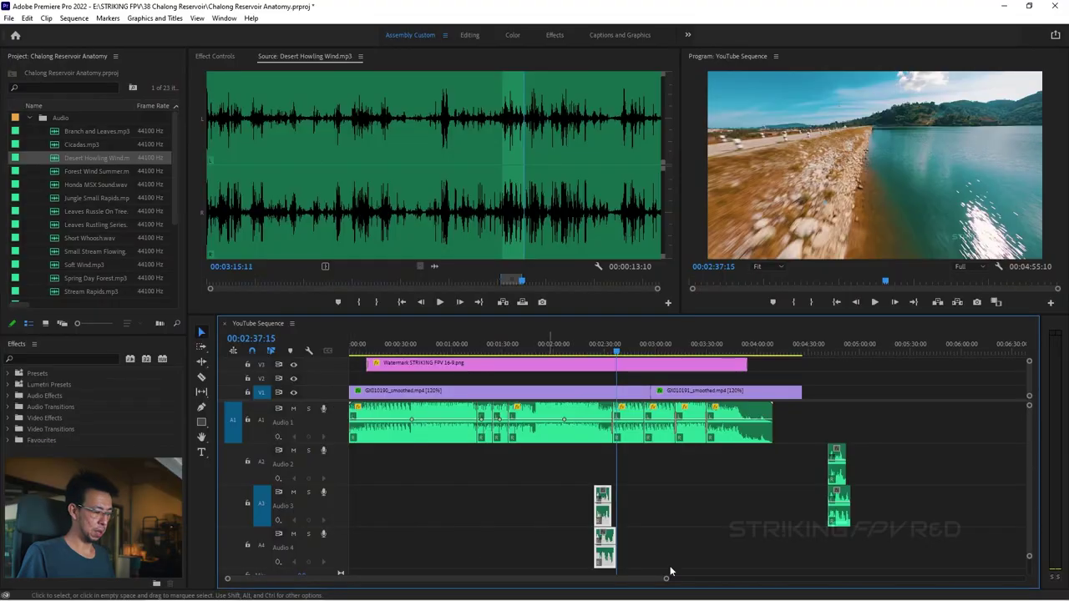
{"action": "left_click_drag", "start_coordinate": [710, 513], "coordinate": [594, 543]}
{"action": "key", "text": "Delete"}
Move the wind clip on Audio 3 to about 00:05:18 and turn track targeting back on for the audio tracks
{"action": "left_click_drag", "start_coordinate": [837, 525], "coordinate": [901, 524]}
{"action": "left_click_drag", "start_coordinate": [266, 462], "coordinate": [262, 531]}
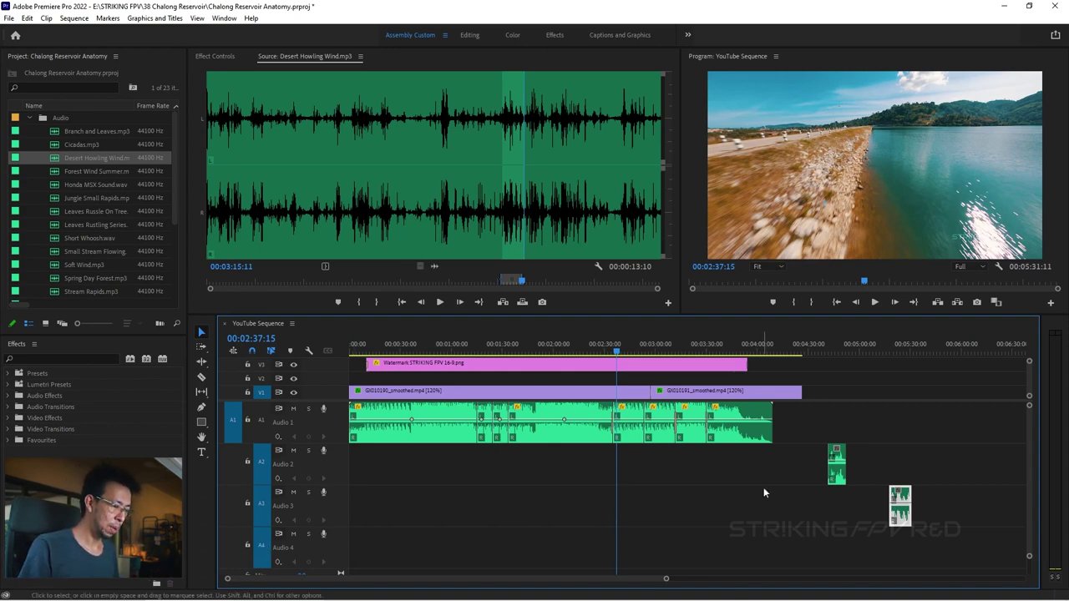
Listen to the desert wind clip on Audio 2 from its start, stopping at 00:04:50:01
{"action": "left_click", "coordinate": [833, 346]}
{"action": "key", "text": "space"}
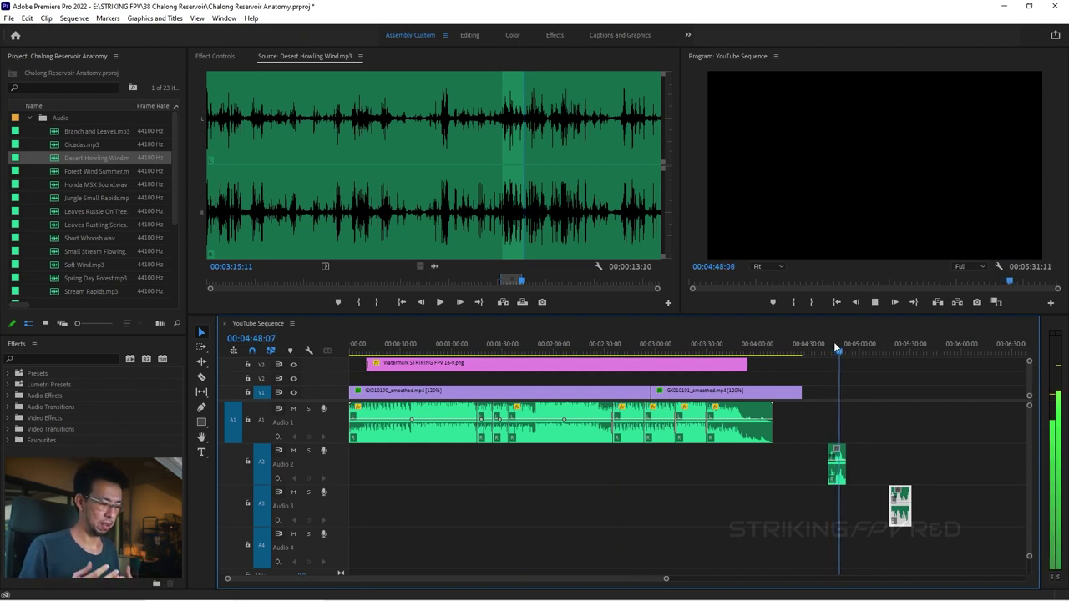
{"action": "key", "text": "space"}
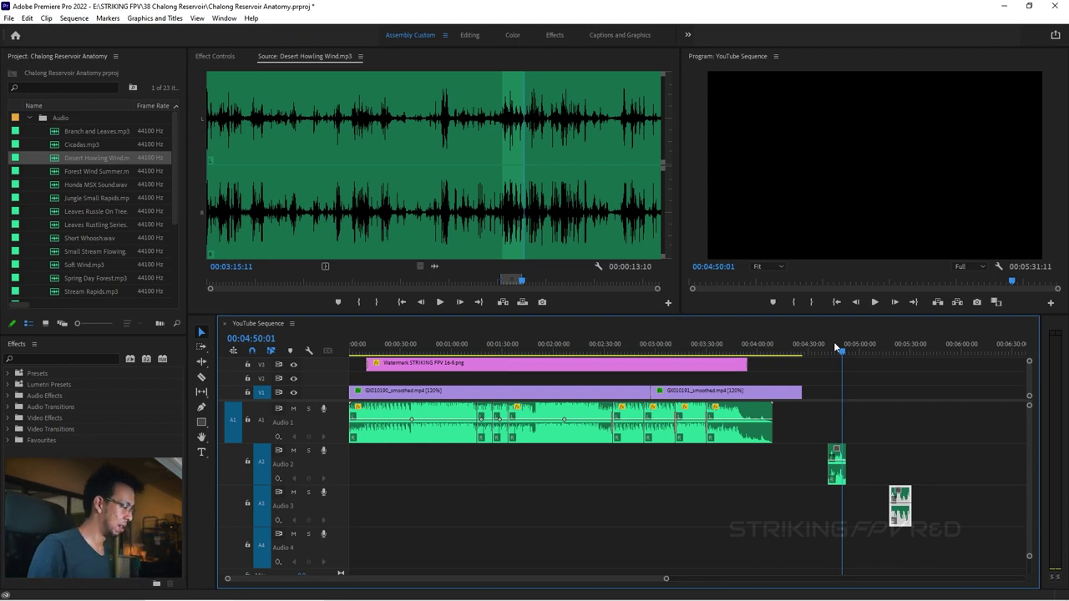
Find Soft Wind.mp3 in the Audio bin and open it in the Source monitor to check its waveform
{"action": "left_click", "coordinate": [81, 225]}
{"action": "scroll", "coordinate": [80, 226], "scroll_direction": "down", "scroll_amount": 3}
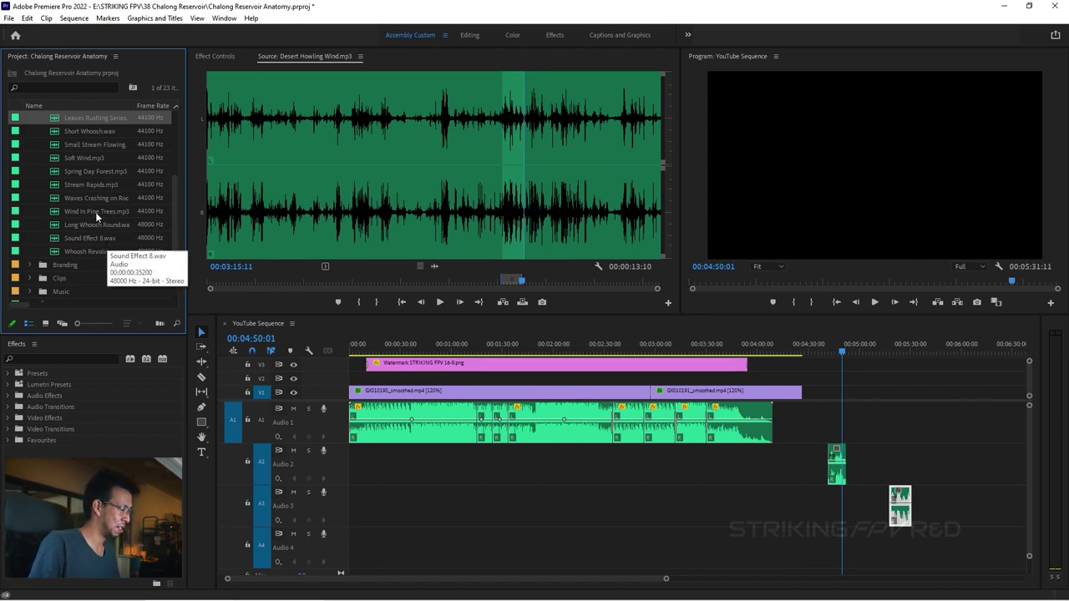
{"action": "scroll", "coordinate": [95, 212], "scroll_direction": "up", "scroll_amount": 1}
{"action": "double_click", "coordinate": [88, 183]}
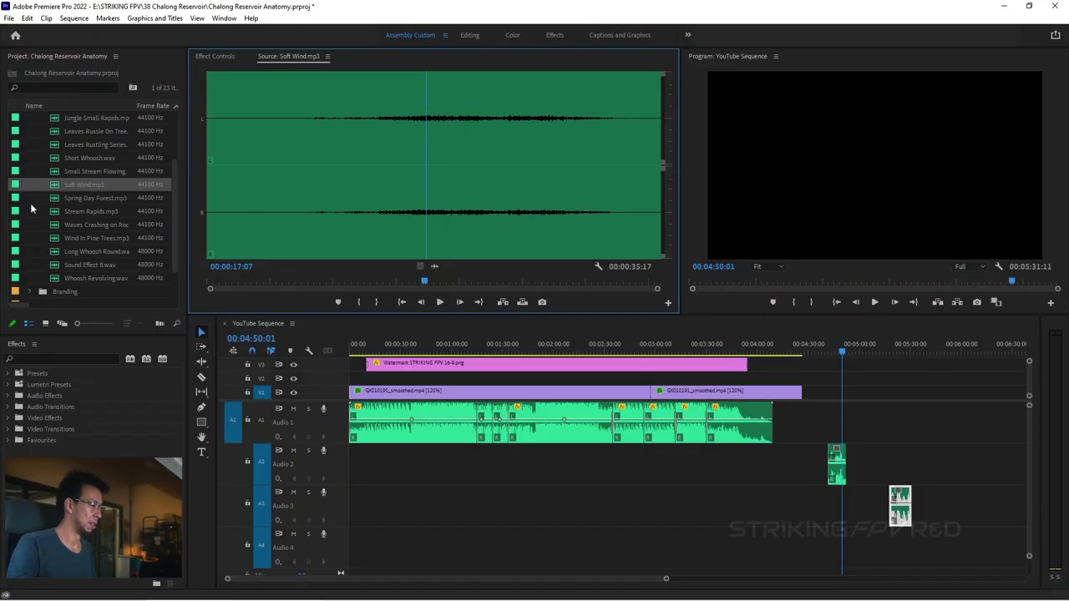
Send the Soft Wind.mp3 clip to Adobe Audition for editing
{"action": "right_click", "coordinate": [51, 188]}
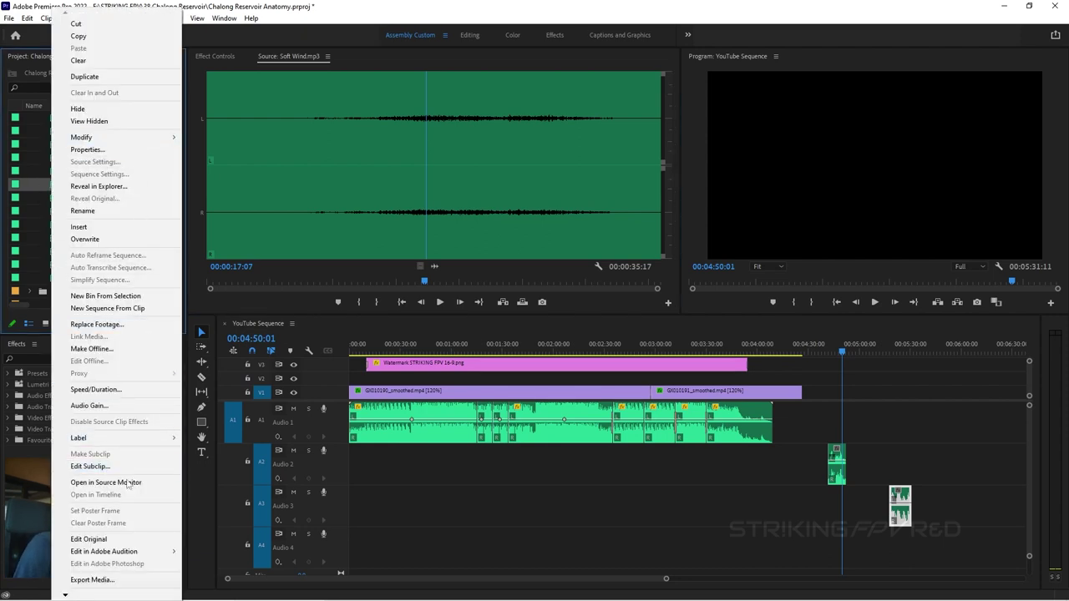
{"action": "mouse_move", "coordinate": [142, 553]}
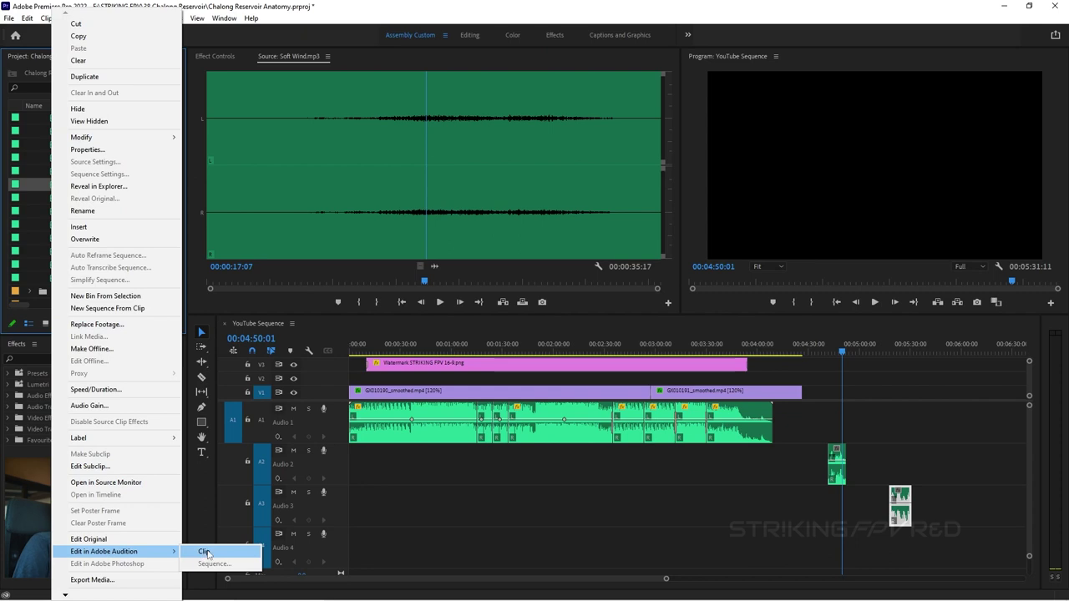
{"action": "left_click", "coordinate": [204, 553]}
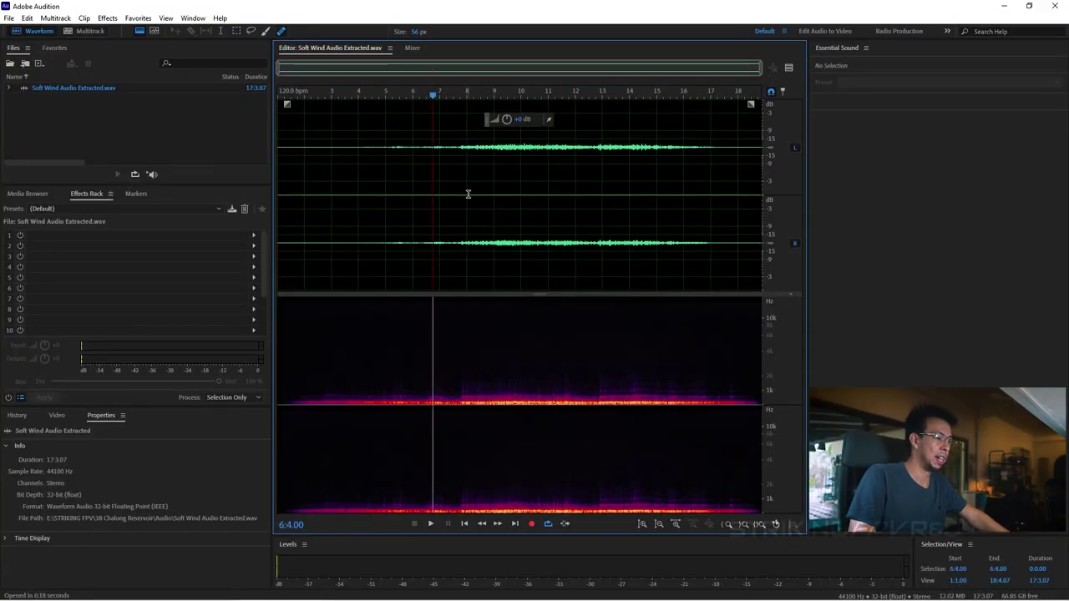
Normalize the extracted Soft Wind audio to -0.1 dB and place the playhead at 8:1.13
{"action": "left_click", "coordinate": [137, 18]}
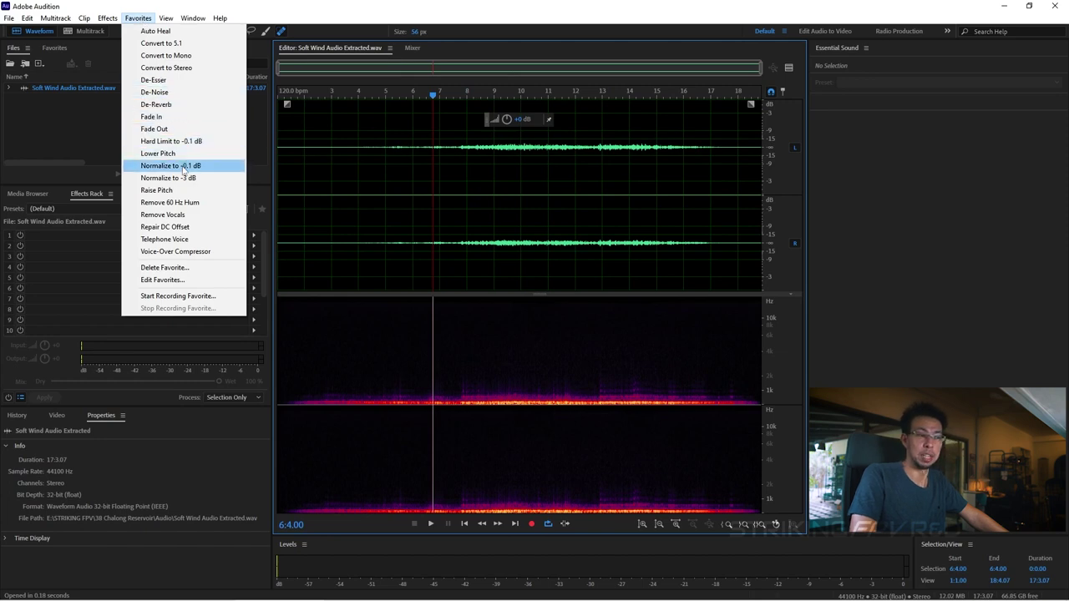
{"action": "left_click", "coordinate": [184, 166]}
{"action": "left_click", "coordinate": [472, 136]}
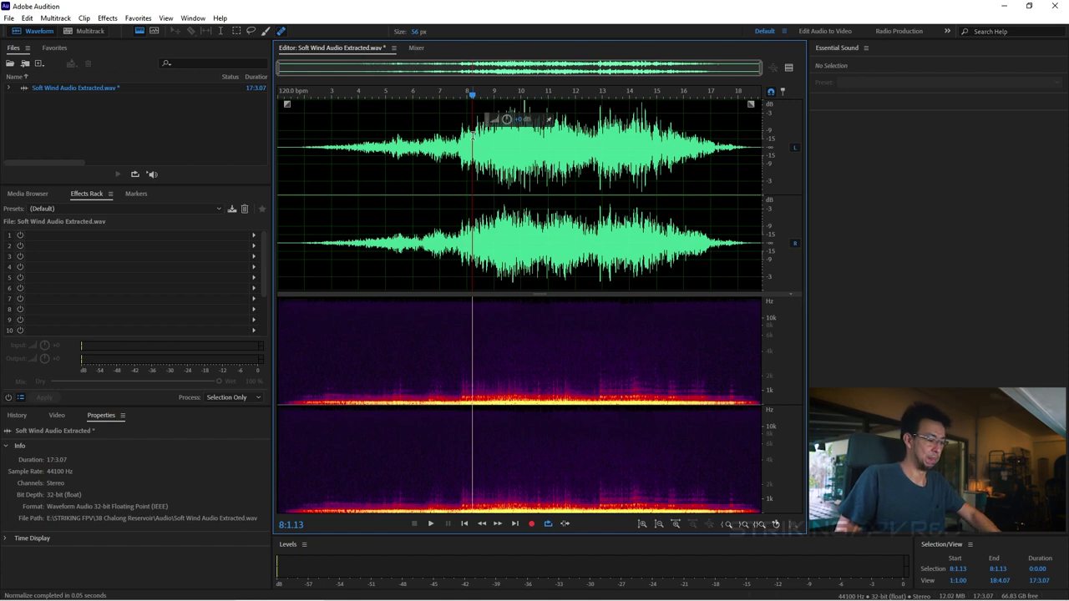
Listen to the normalized Soft Wind audio from 8:1.13, save the file and return to Premiere Pro
{"action": "key", "text": "space"}
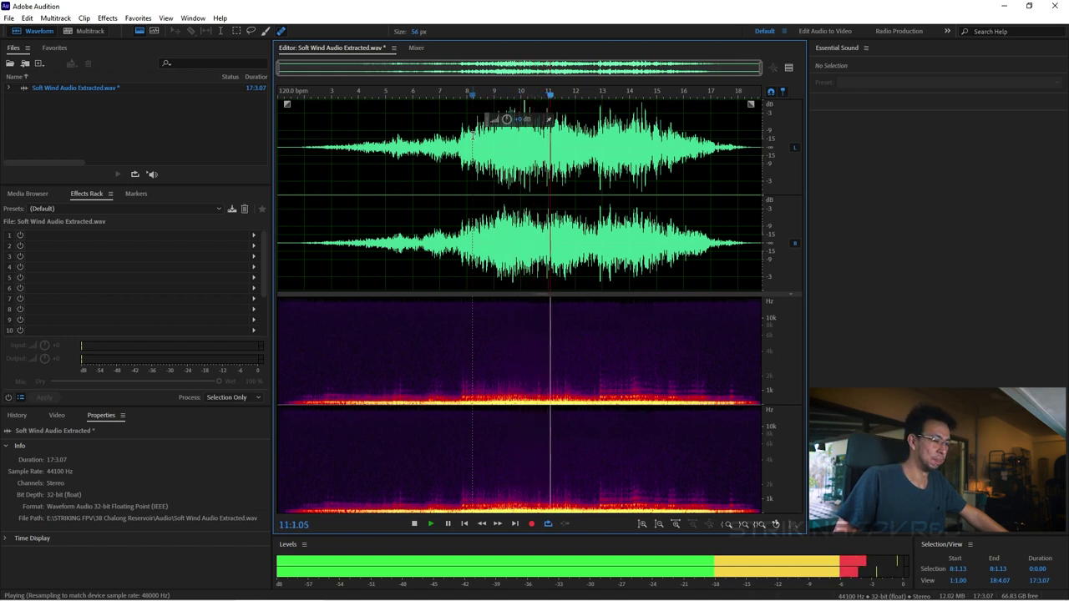
{"action": "key", "text": "space"}
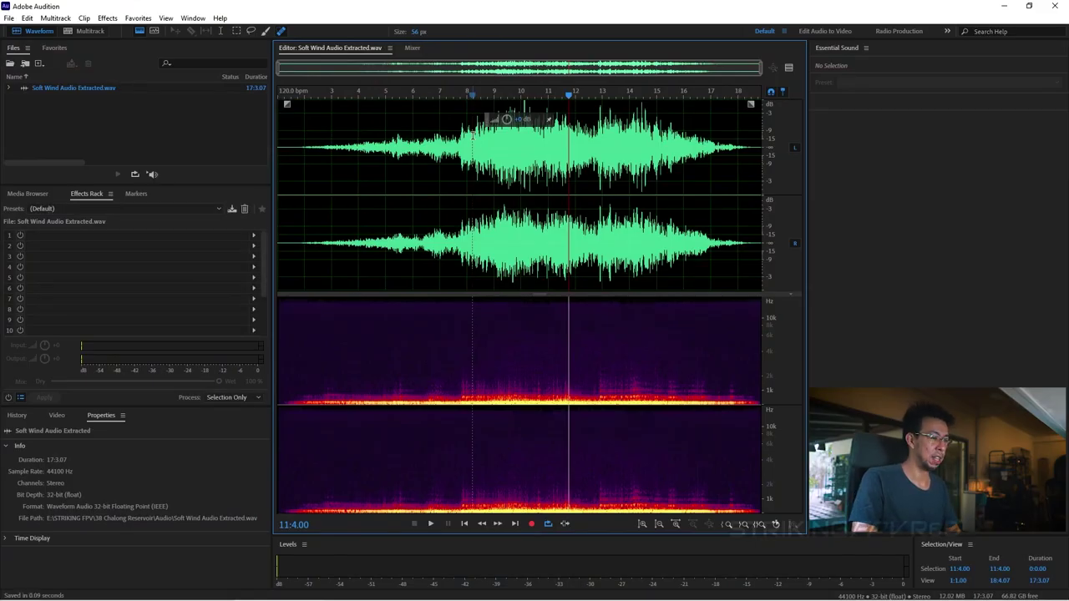
{"action": "left_click", "coordinate": [1054, 8]}
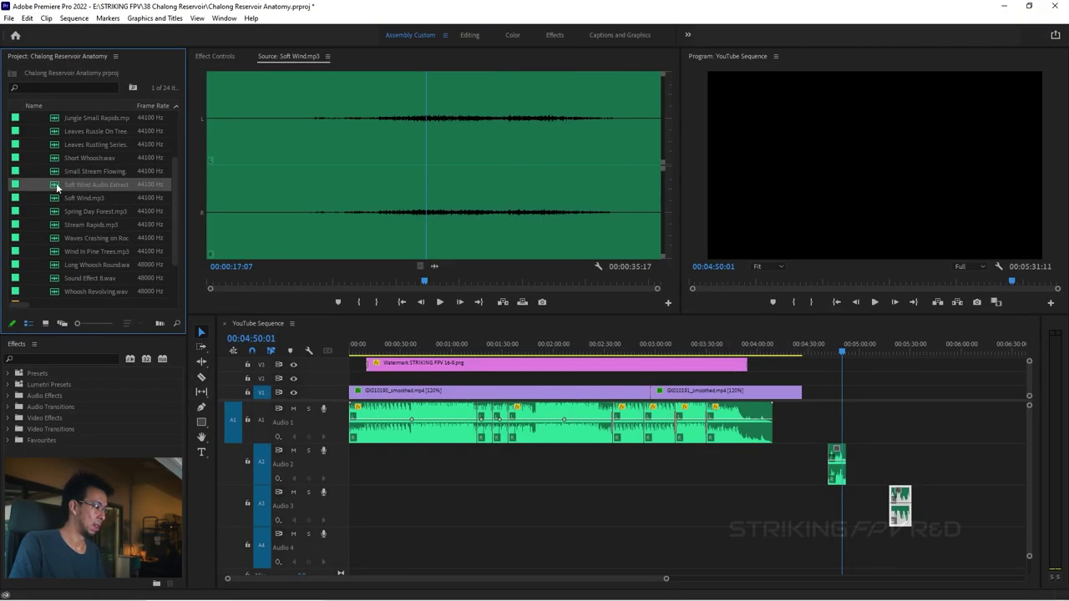
Mark an In point at 00:00:13:10 on Soft Wind Audio Extracted.wav and place its audio at the start of Audio 2
{"action": "double_click", "coordinate": [54, 185]}
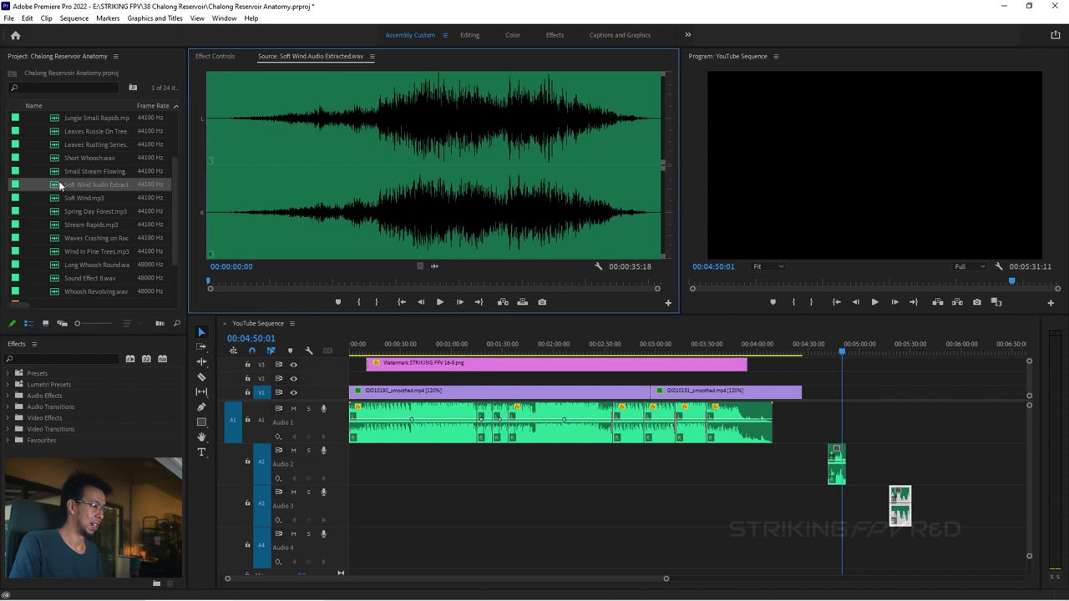
{"action": "left_click", "coordinate": [481, 131]}
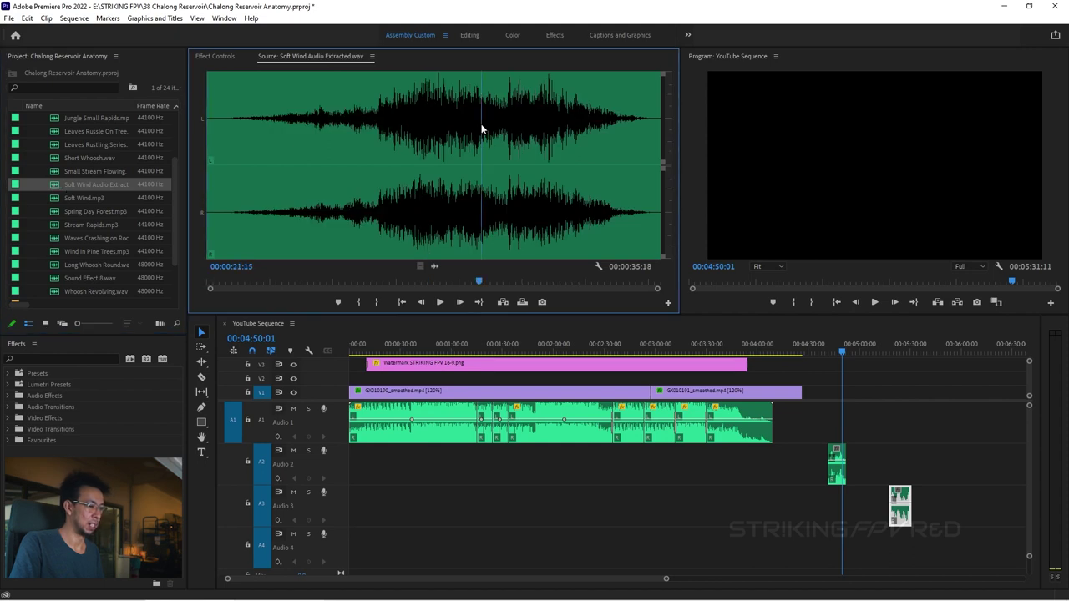
{"action": "right_click", "coordinate": [376, 206]}
{"action": "left_click", "coordinate": [410, 201]}
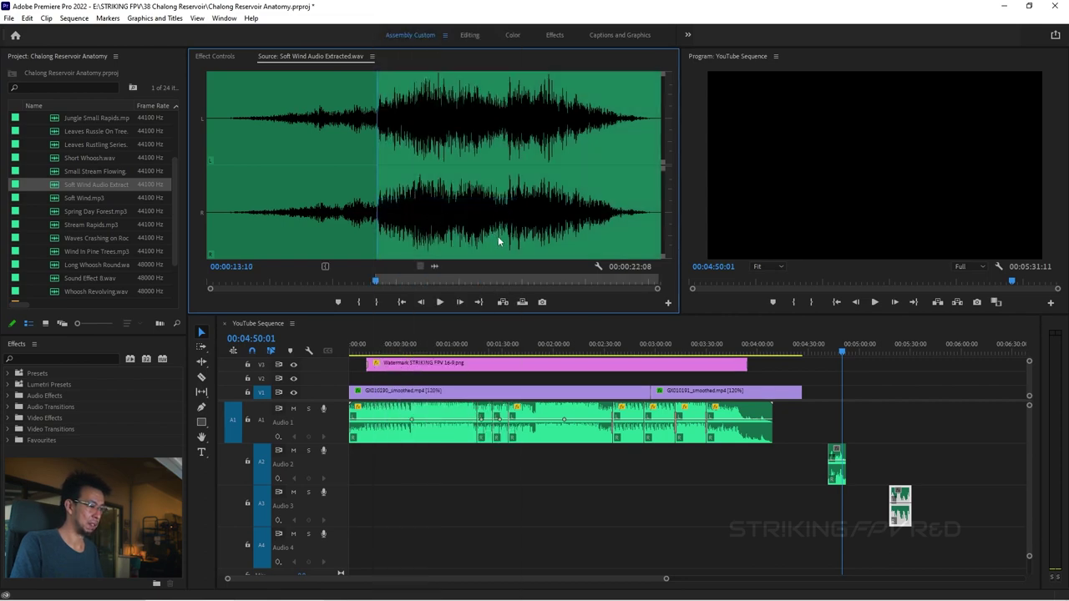
{"action": "left_click_drag", "start_coordinate": [434, 266], "coordinate": [369, 472]}
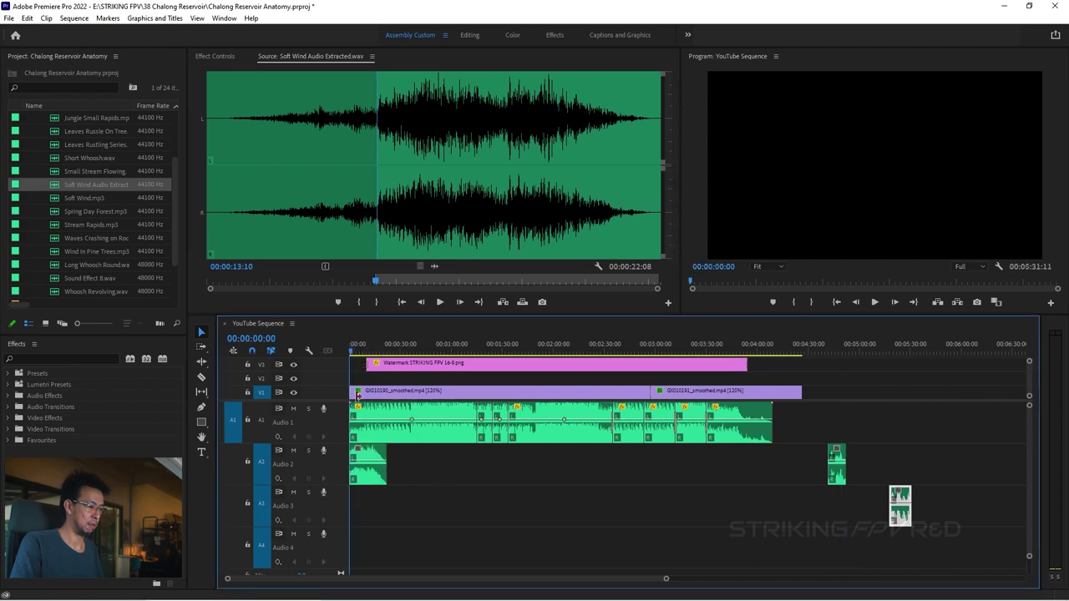
Play the sequence from its start, stopping at 00:00:06:21, to hear the soft wind against the music
{"action": "key", "text": "space"}
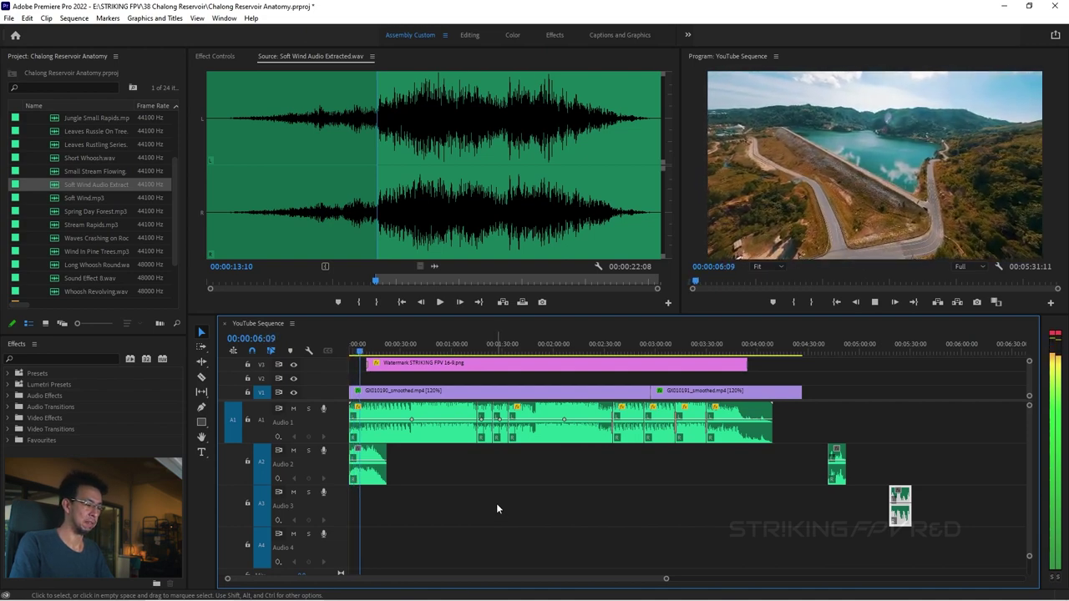
{"action": "key", "text": "space"}
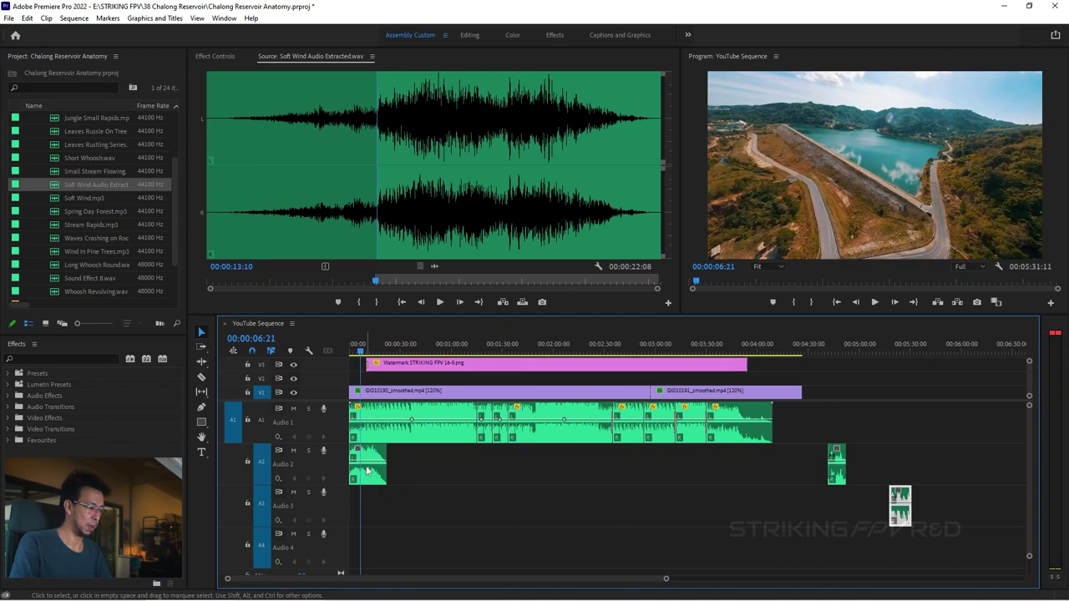
{"action": "double_click", "coordinate": [337, 462]}
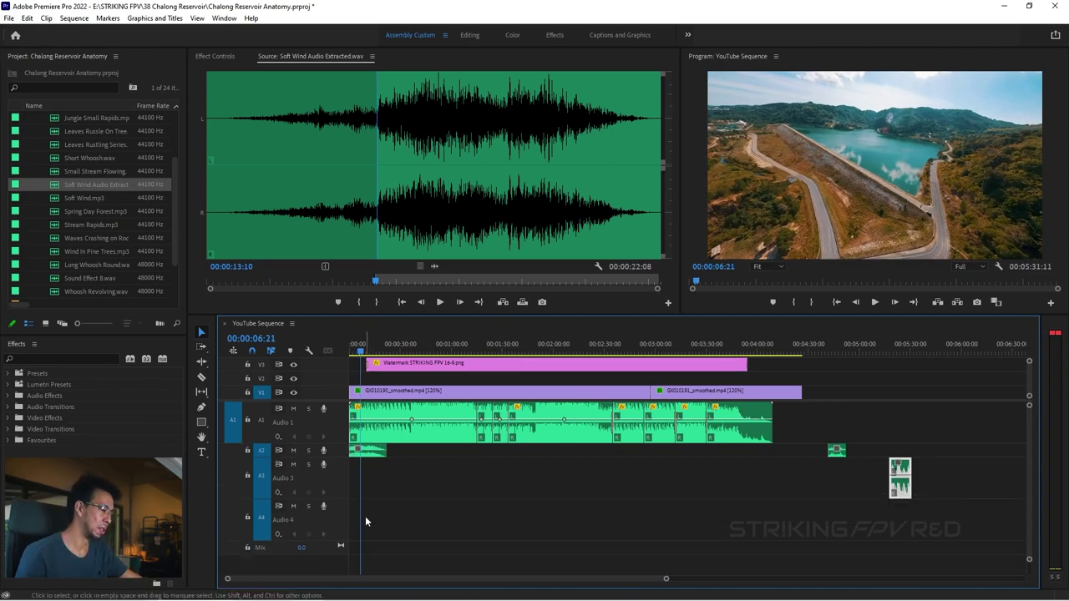
{"action": "double_click", "coordinate": [334, 453]}
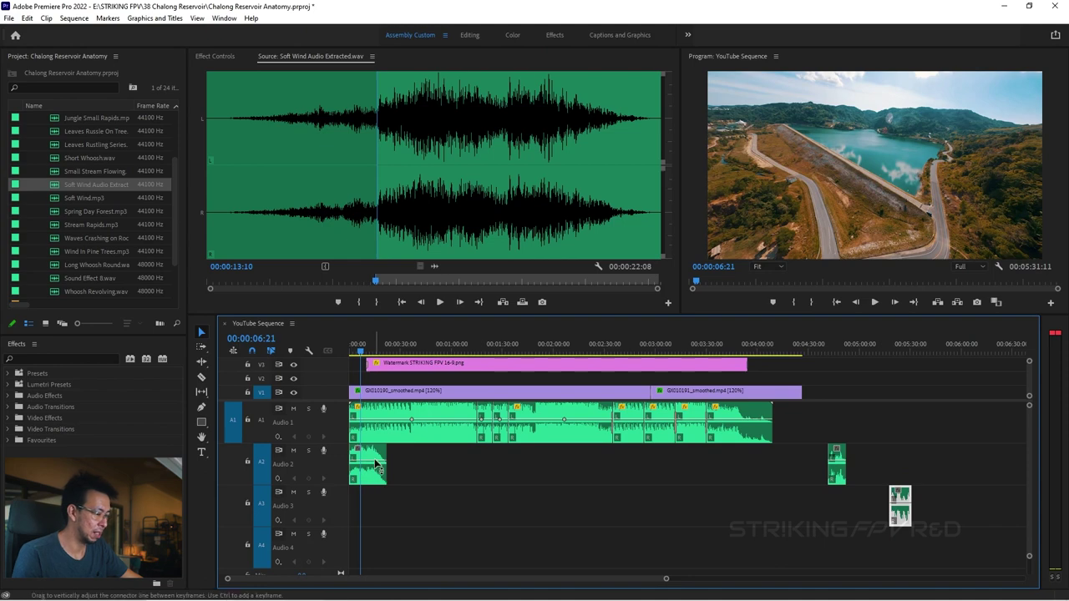
Lower the volume of the soft wind clip on Audio 2 to about -7.5 dB
{"action": "left_click", "coordinate": [377, 469]}
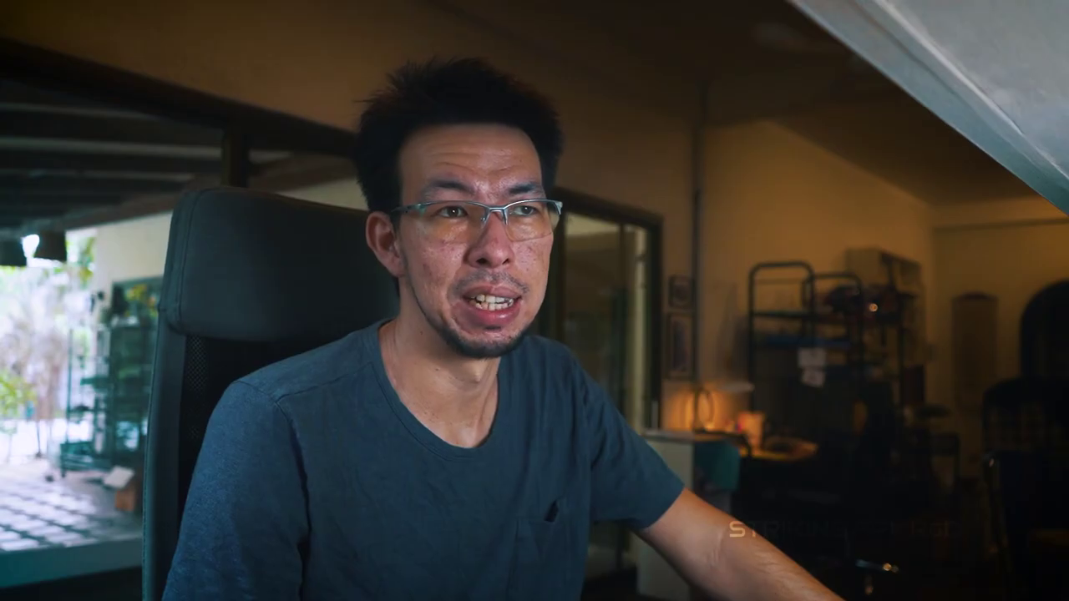
{"action": "left_click_drag", "start_coordinate": [374, 481], "coordinate": [374, 453]}
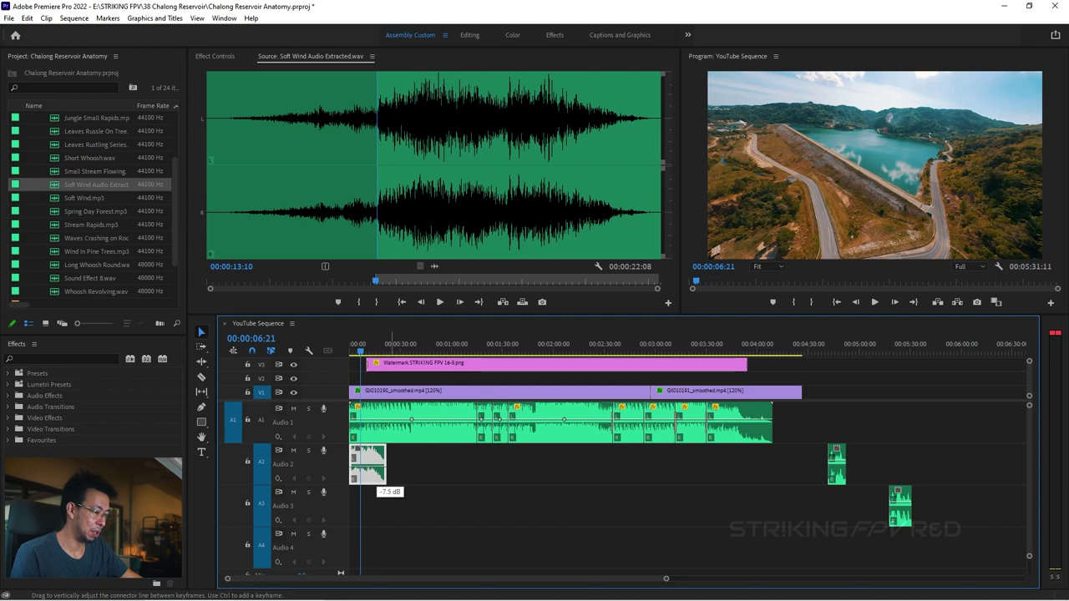
{"action": "left_click_drag", "start_coordinate": [374, 477], "coordinate": [375, 478]}
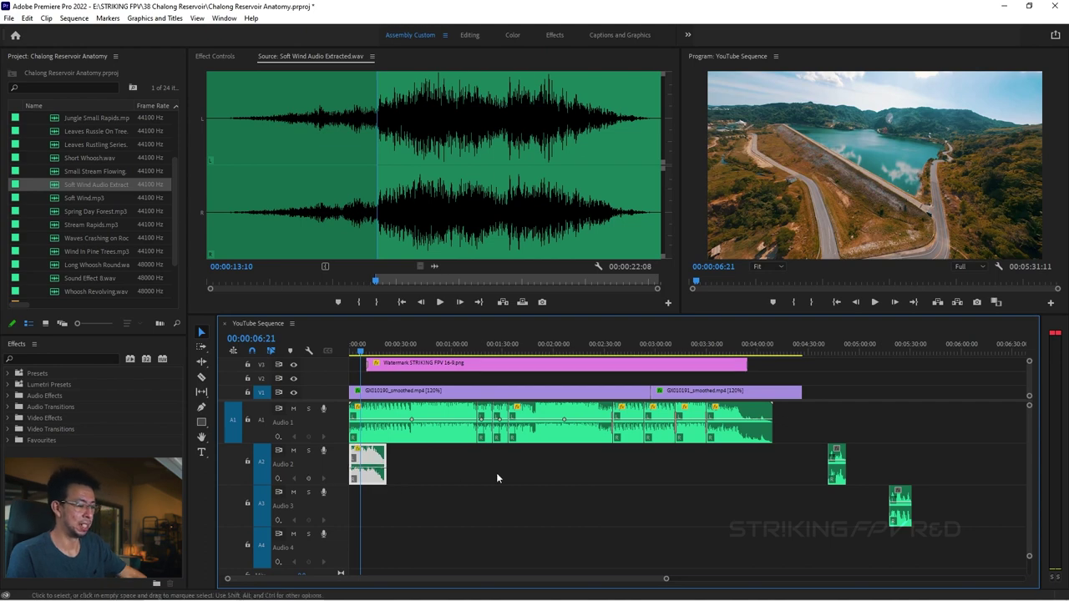
Play the opening from 00:00:06:21 and replay it from 00:00:08:06, checking the audio meters for peaking
{"action": "key", "text": "space"}
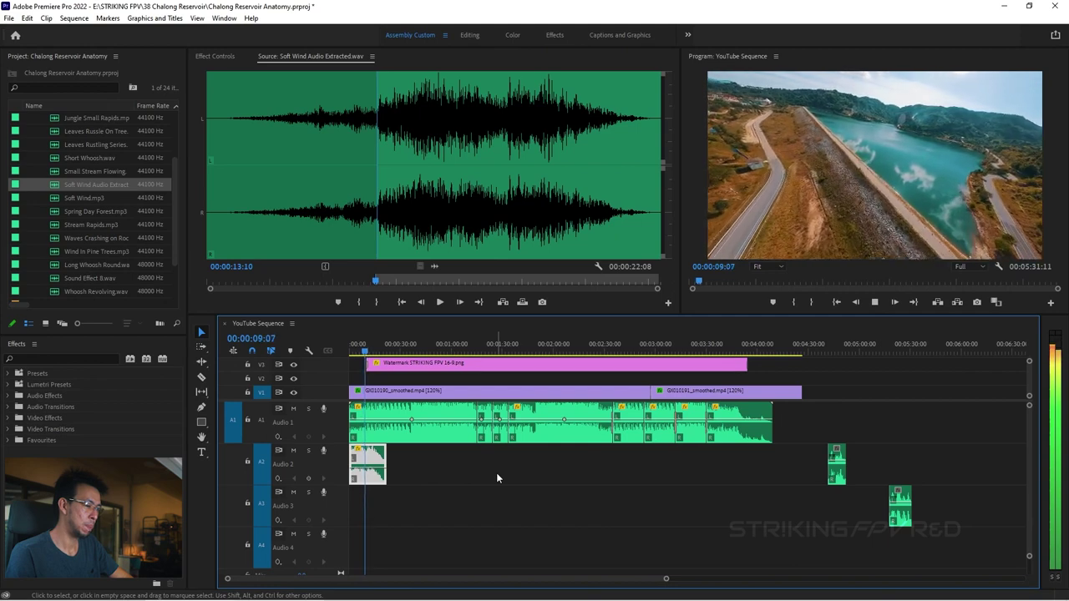
{"action": "key", "text": "space"}
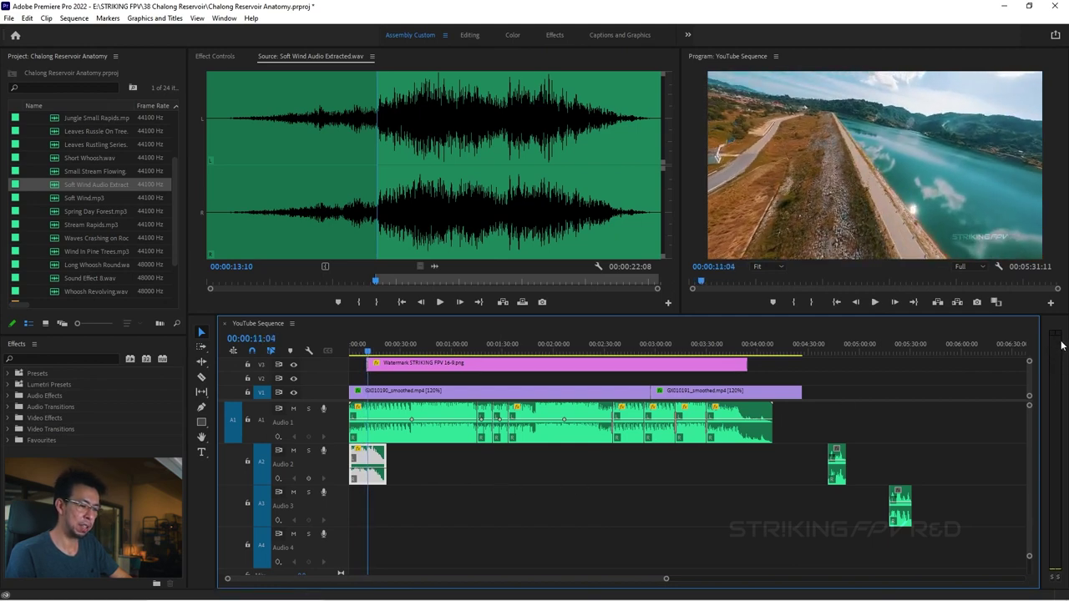
{"action": "key", "text": "space"}
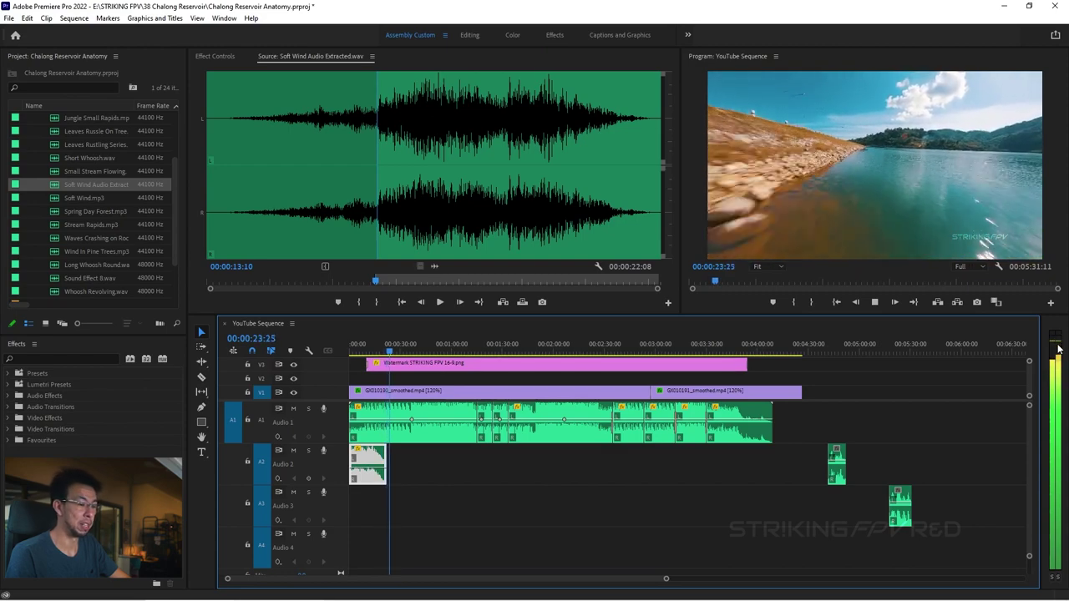
{"action": "key", "text": "space"}
{"action": "left_click", "coordinate": [363, 344]}
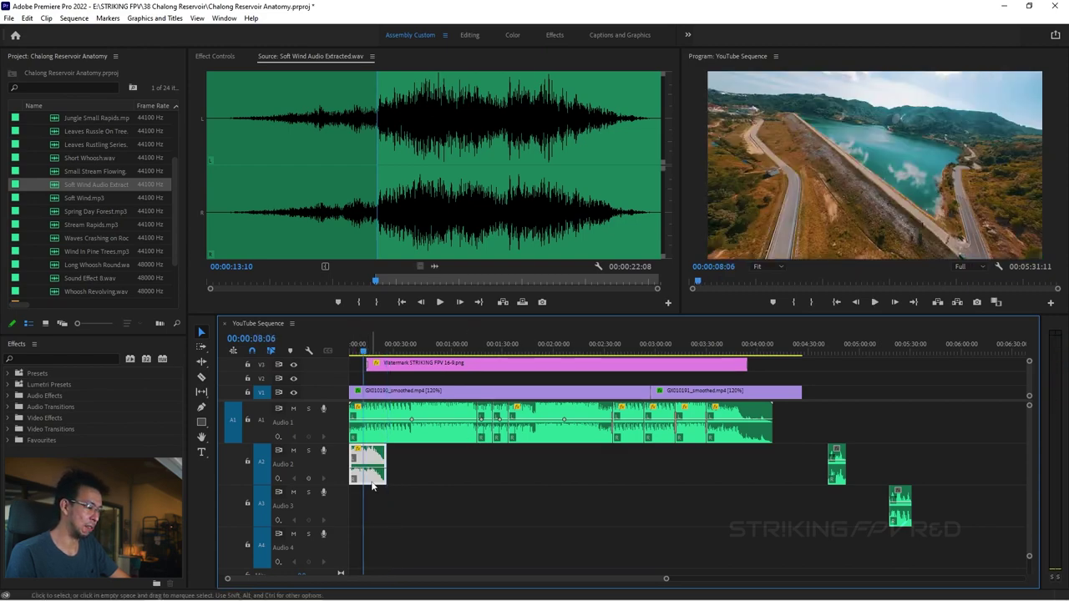
{"action": "key", "text": "space"}
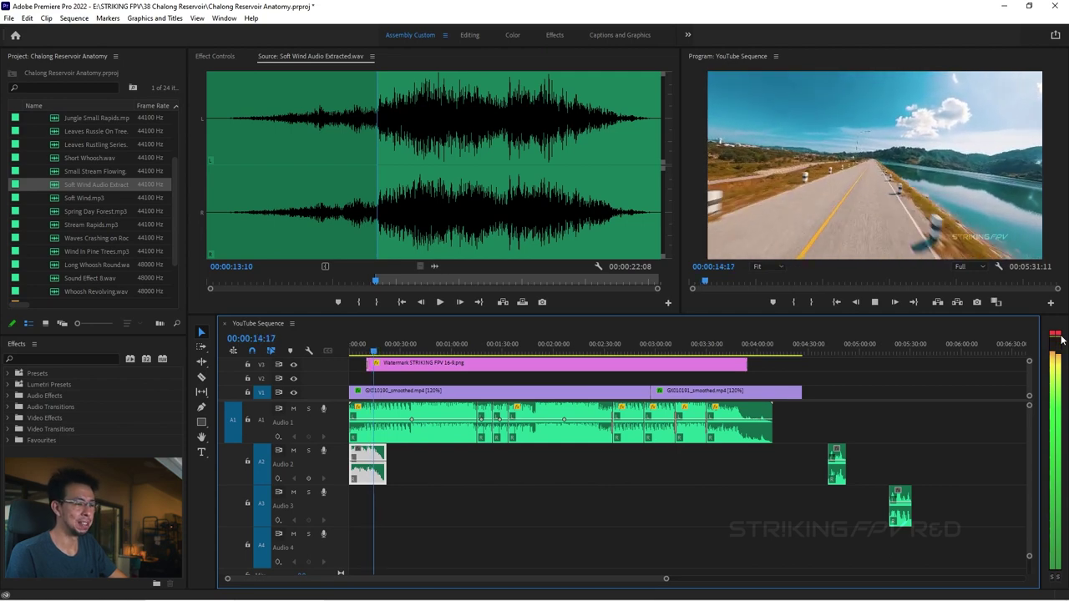
{"action": "key", "text": "space"}
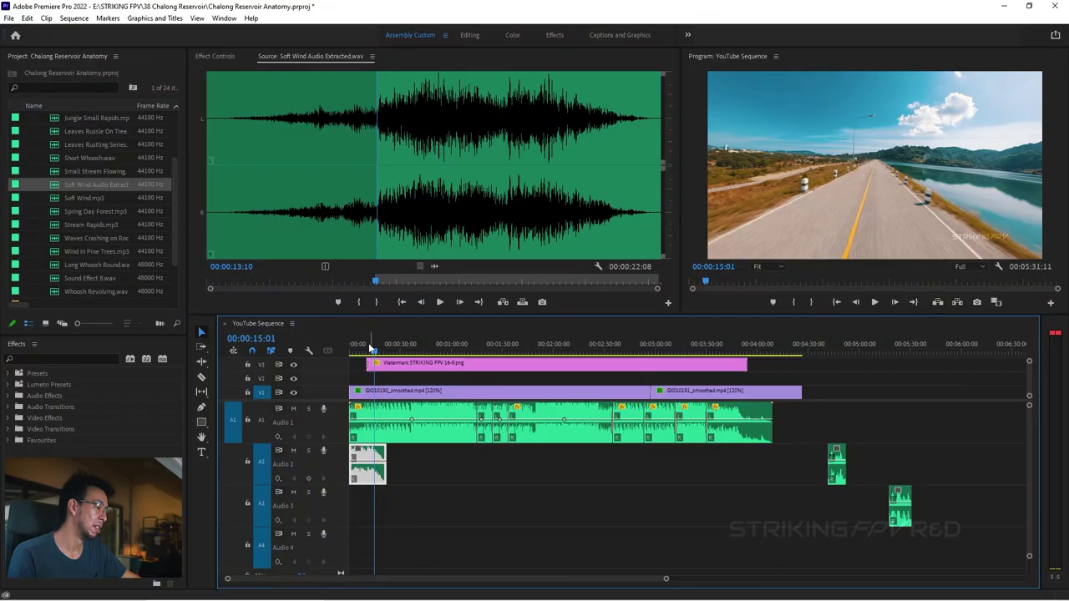
Lower the soft wind clip's volume to about -8.3 dB and replay the opening seconds, stopping at 00:00:03:11
{"action": "left_click", "coordinate": [366, 346]}
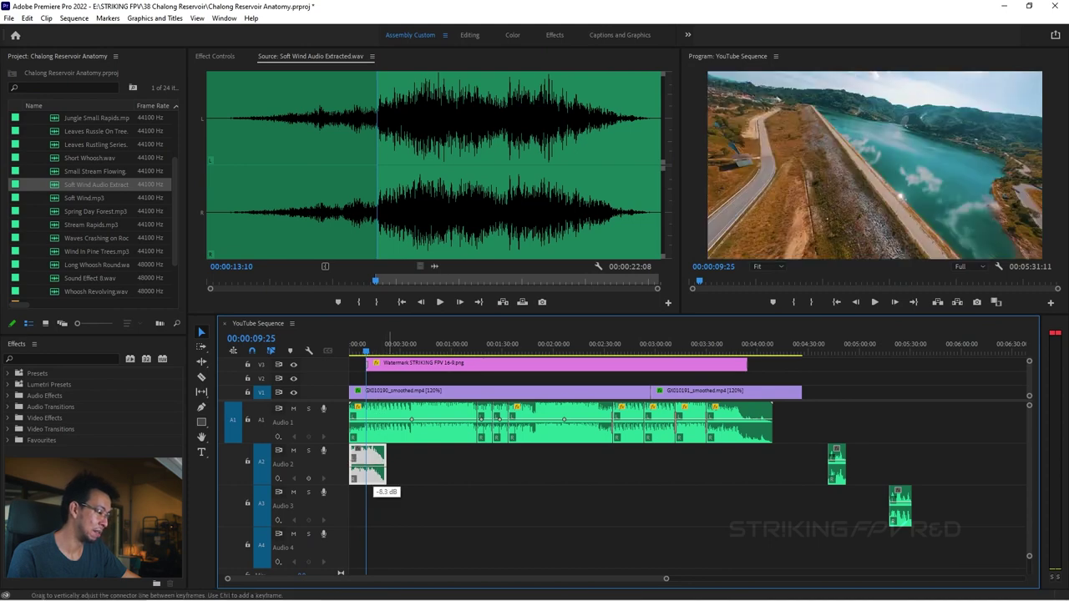
{"action": "key", "text": "space"}
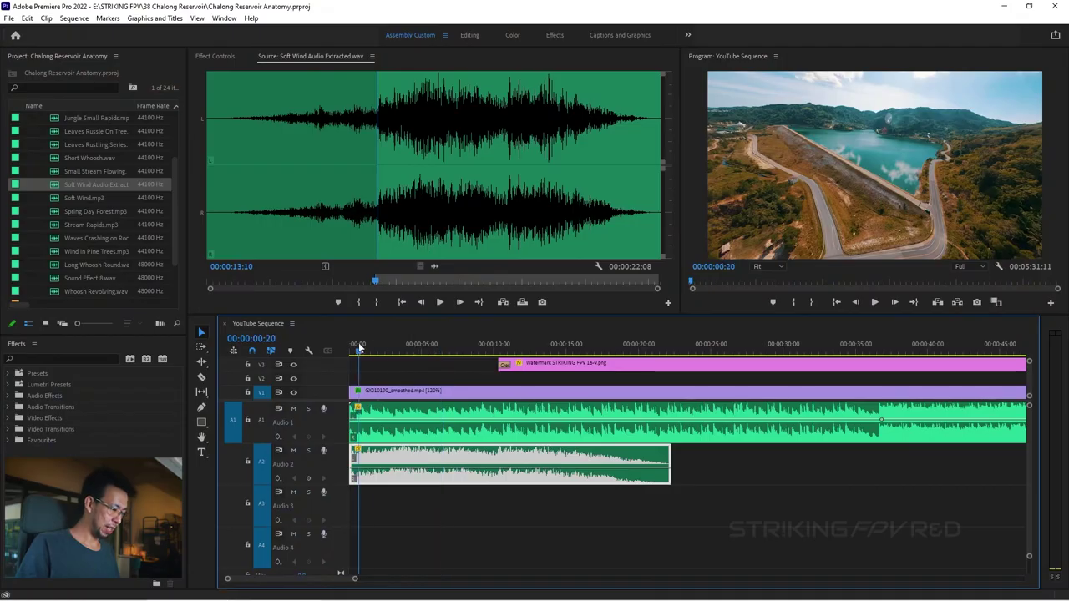
{"action": "key", "text": "space"}
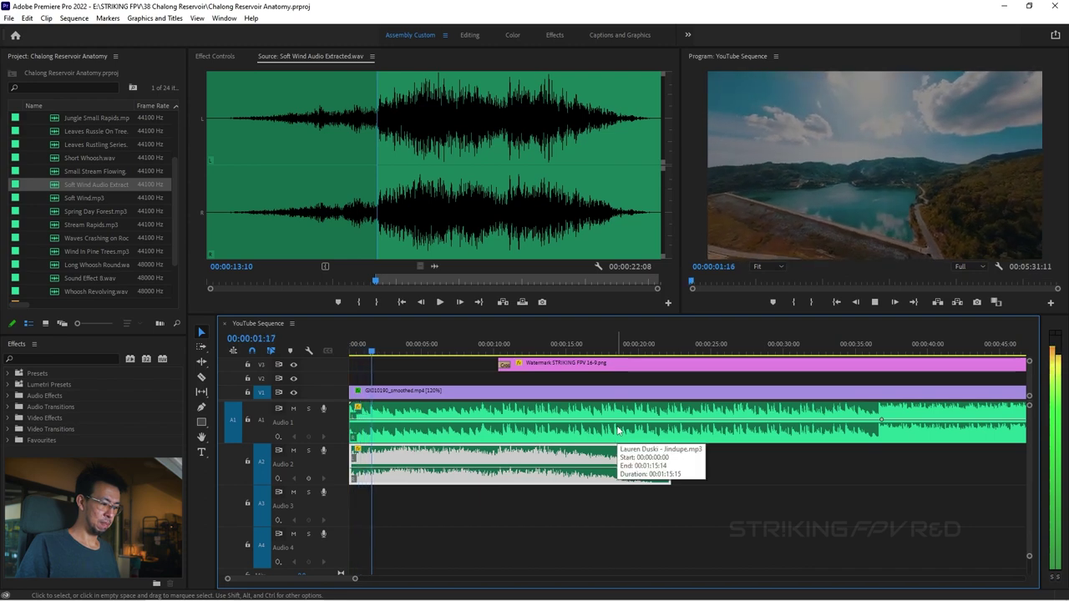
{"action": "key", "text": "space"}
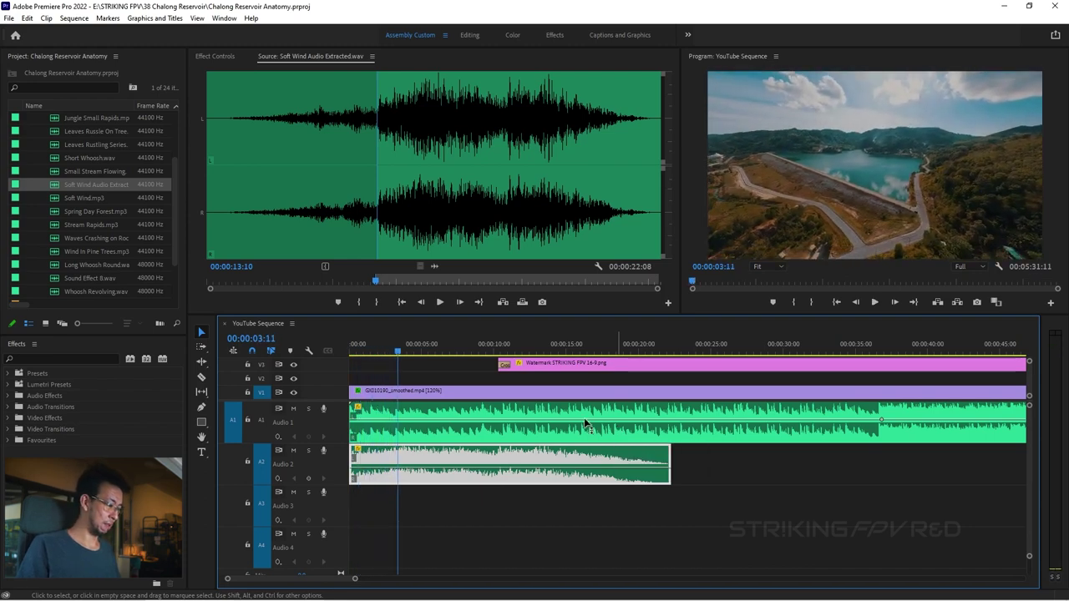
Add a Constant Power crossfade about 4.5 seconds long at the soft wind clip's start and listen up to 00:00:17:25
{"action": "left_click", "coordinate": [29, 358]}
{"action": "type", "text": "cross"}
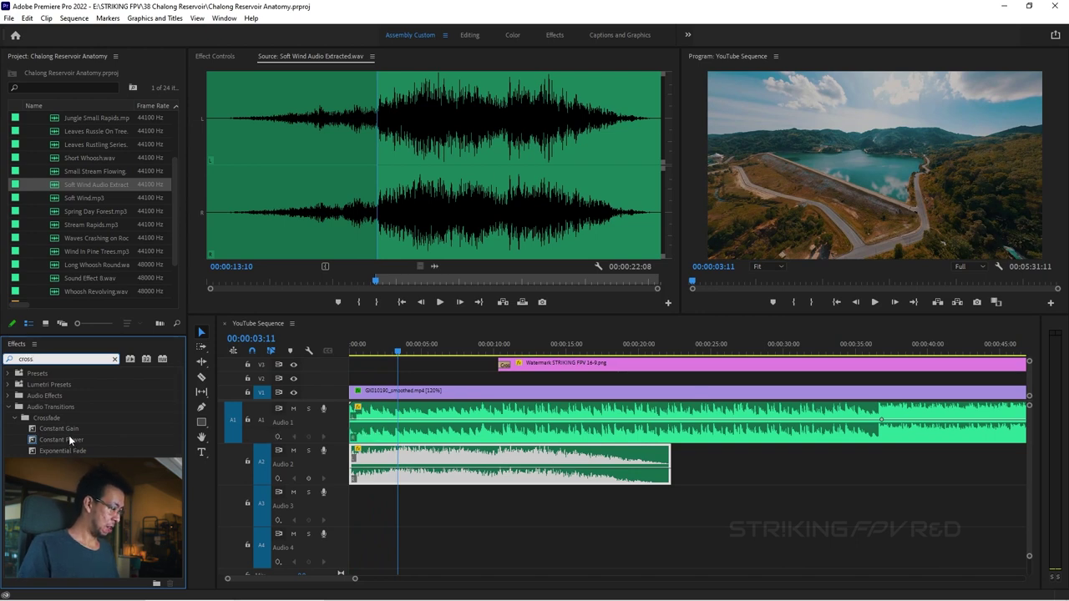
{"action": "left_click_drag", "start_coordinate": [69, 442], "coordinate": [416, 463]}
{"action": "left_click_drag", "start_coordinate": [395, 346], "coordinate": [344, 350]}
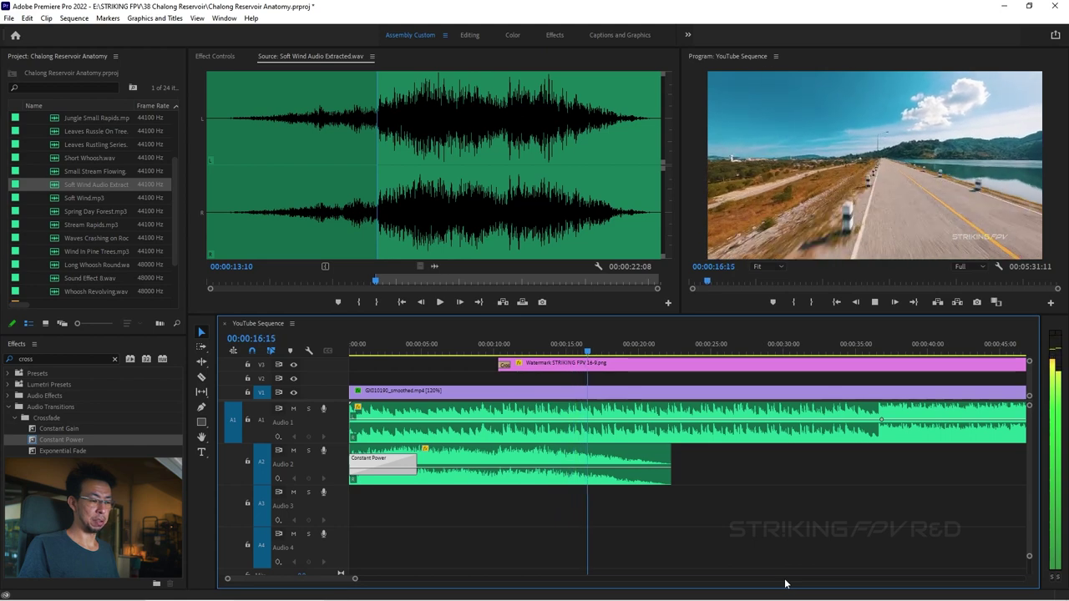
{"action": "key", "text": "space"}
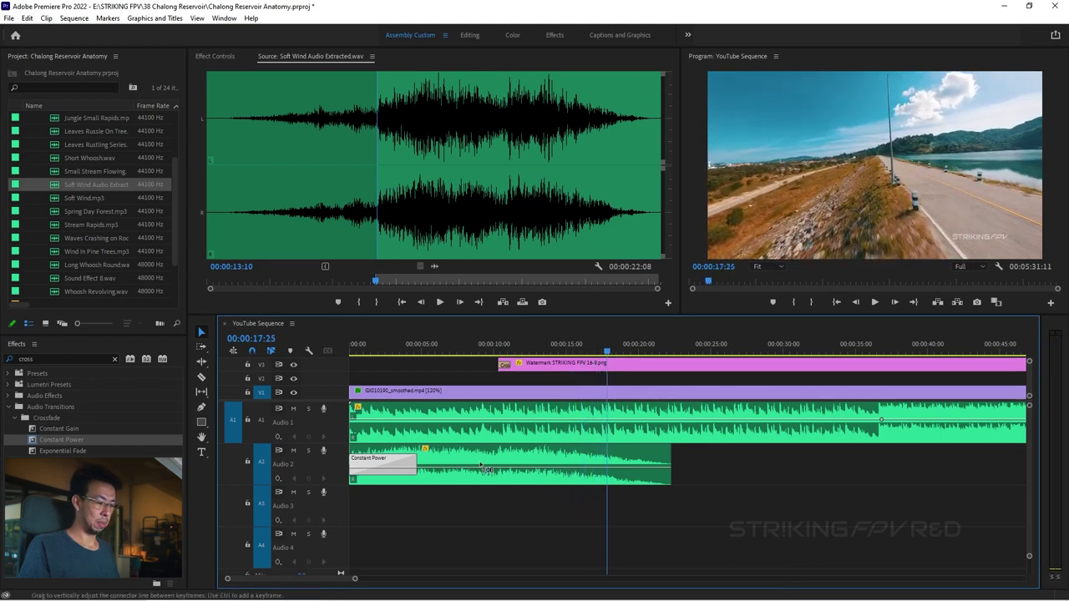
Move the desert wind clip from Audio 2 to Audio 3 beneath the soft wind's tail and extend it to span about 00:00:15:20 to 00:00:43:00
{"action": "key", "text": "minus"}
{"action": "key", "text": "minus"}
{"action": "key", "text": "minus"}
{"action": "key", "text": "minus"}
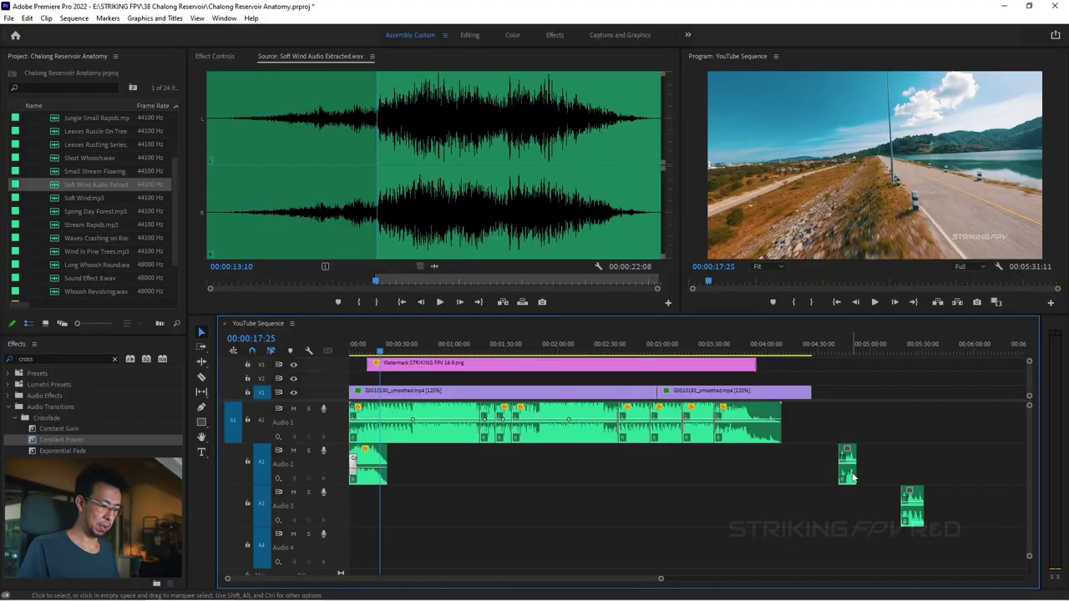
{"action": "left_click_drag", "start_coordinate": [846, 468], "coordinate": [389, 502]}
{"action": "scroll", "coordinate": [370, 472], "scroll_direction": "up", "scroll_amount": 5, "text": "alt"}
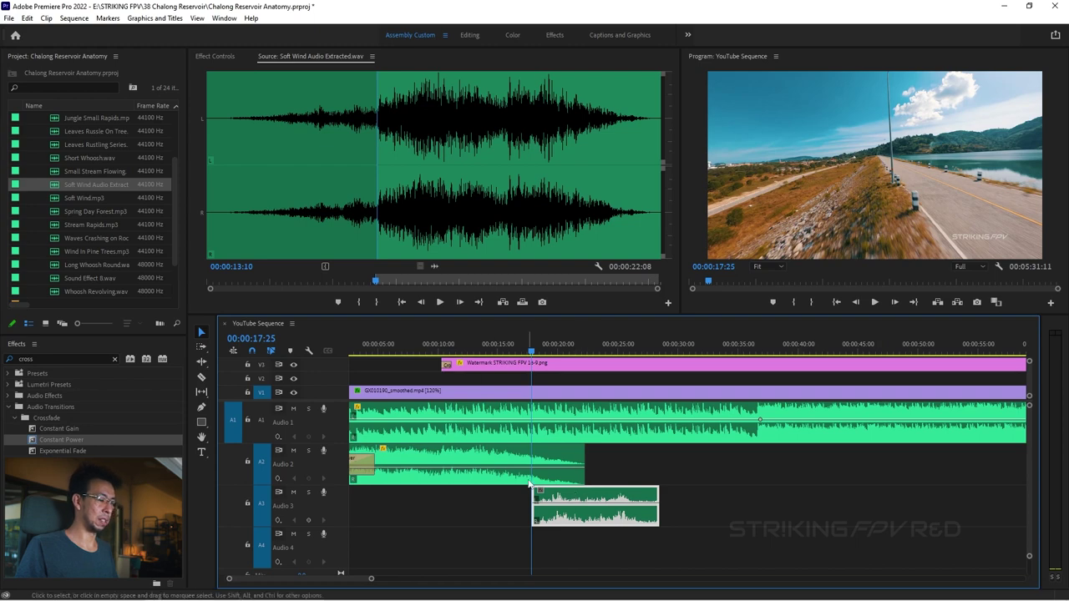
{"action": "left_click_drag", "start_coordinate": [560, 499], "coordinate": [539, 502]}
Try butting the desert wind clip against the soft wind on Audio 2 with a lengthened Constant Power crossfade, and undo it
{"action": "left_click_drag", "start_coordinate": [633, 499], "coordinate": [619, 470]}
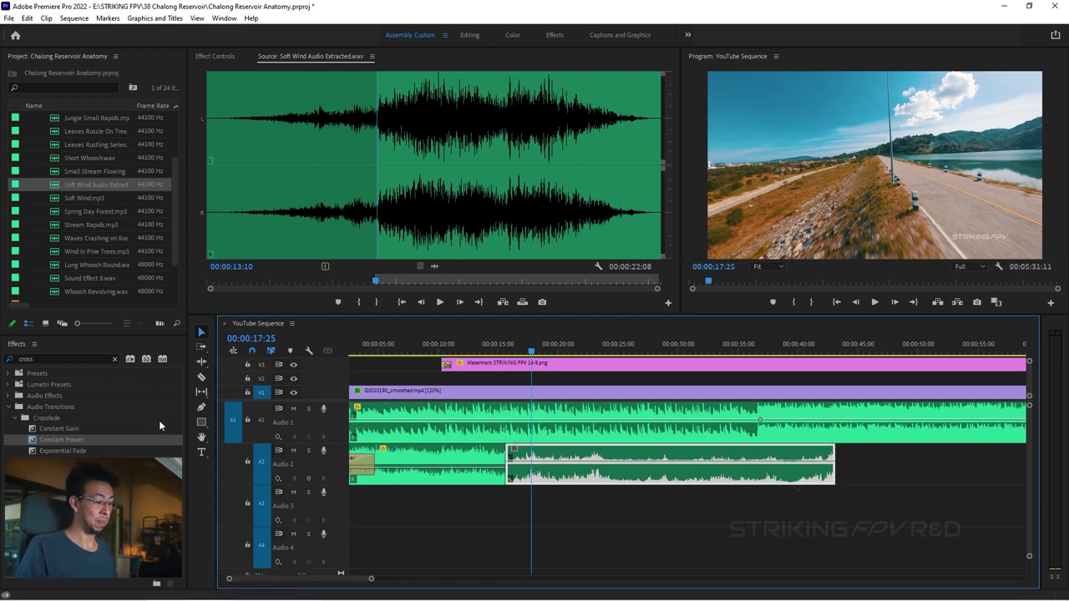
{"action": "left_click_drag", "start_coordinate": [65, 439], "coordinate": [561, 472]}
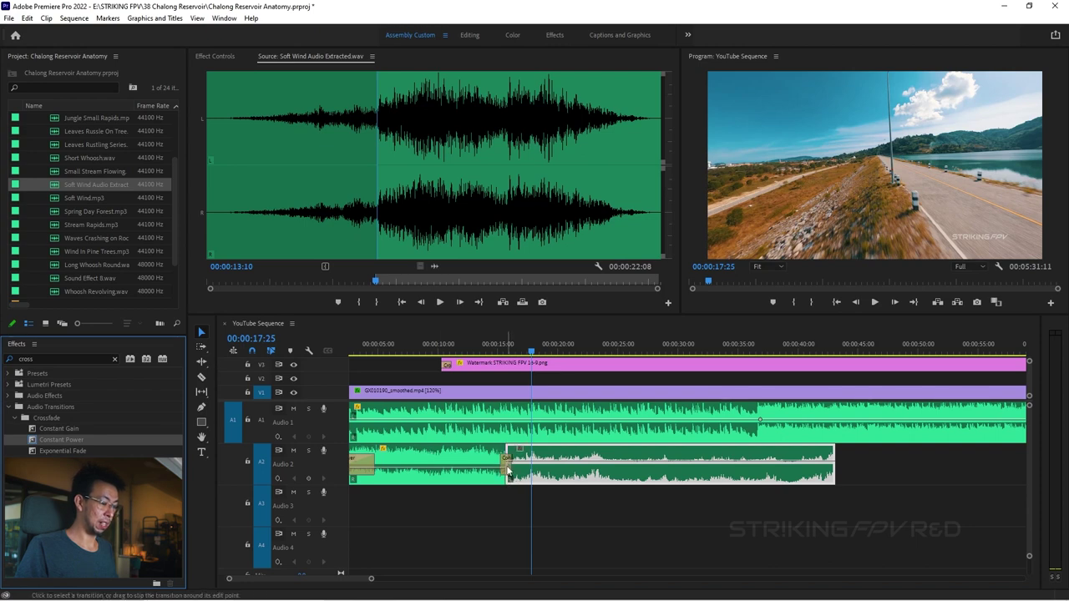
{"action": "left_click", "coordinate": [507, 470]}
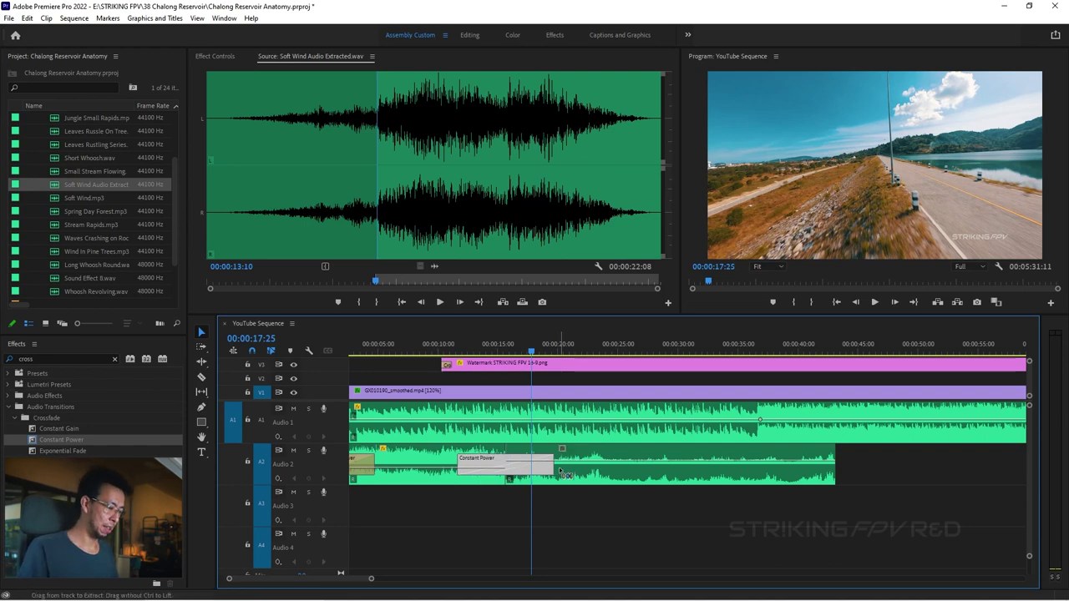
{"action": "key", "text": "ctrl+z"}
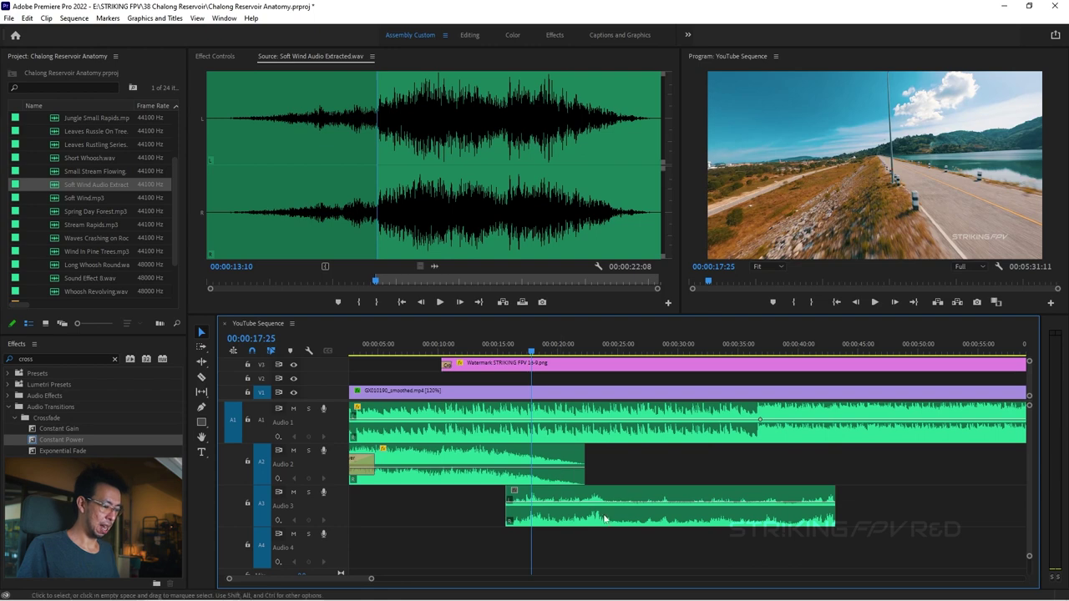
Shift the desert wind clip on Audio 3 earlier to start at about 00:00:14:15, overlapping more of the soft wind's tail
{"action": "left_click", "coordinate": [562, 527]}
{"action": "left_click_drag", "start_coordinate": [562, 528], "coordinate": [547, 527]}
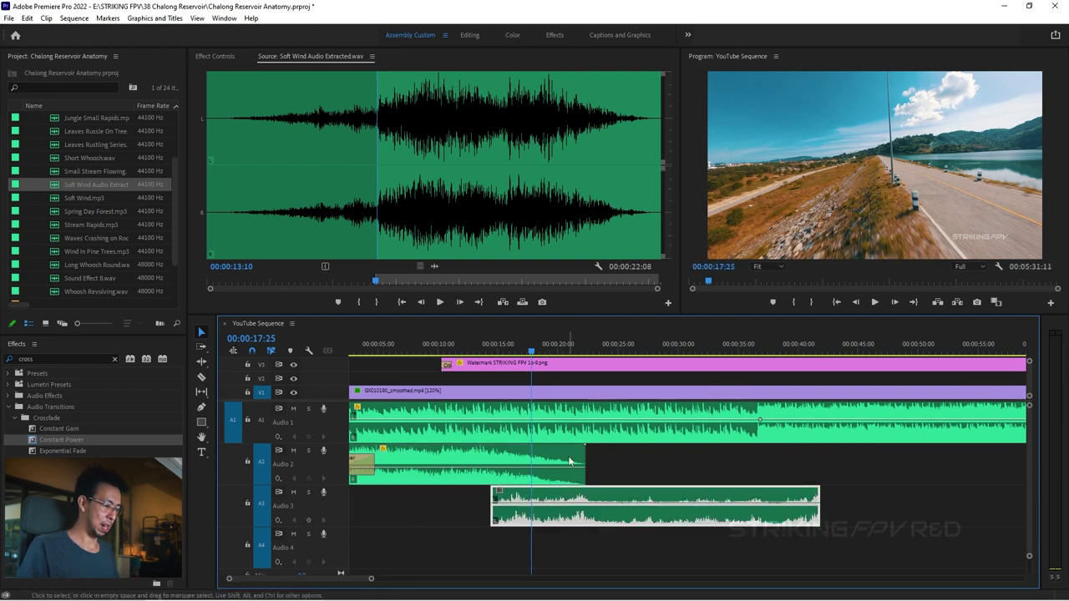
{"action": "left_click", "coordinate": [569, 456]}
{"action": "left_click", "coordinate": [593, 502]}
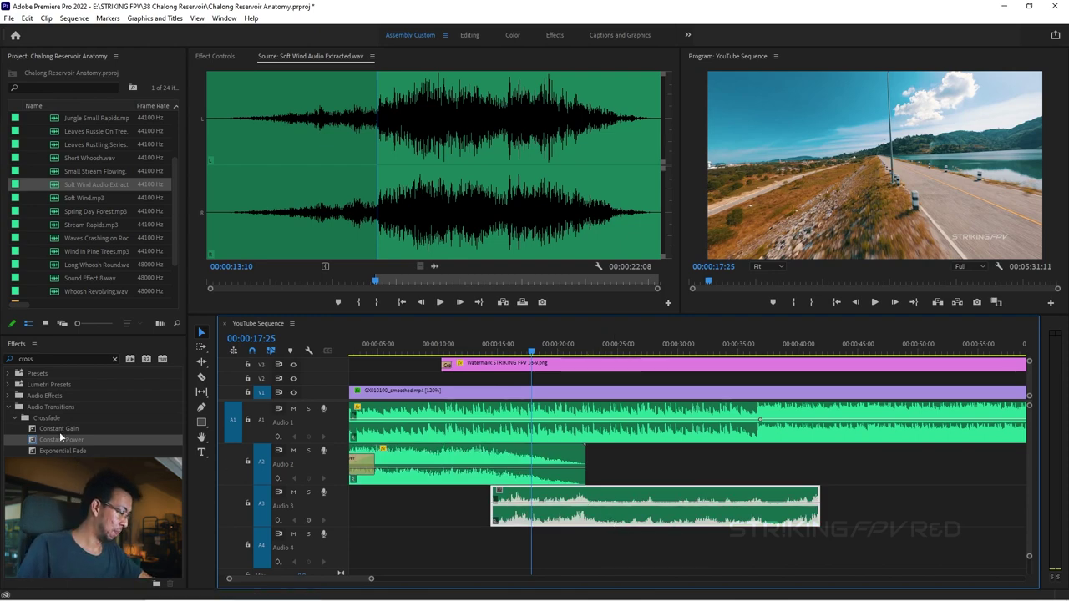
Add a Constant Power fade to the start of the desert wind clip on Audio 3 and raise the clip's volume
{"action": "left_click_drag", "start_coordinate": [66, 440], "coordinate": [496, 510]}
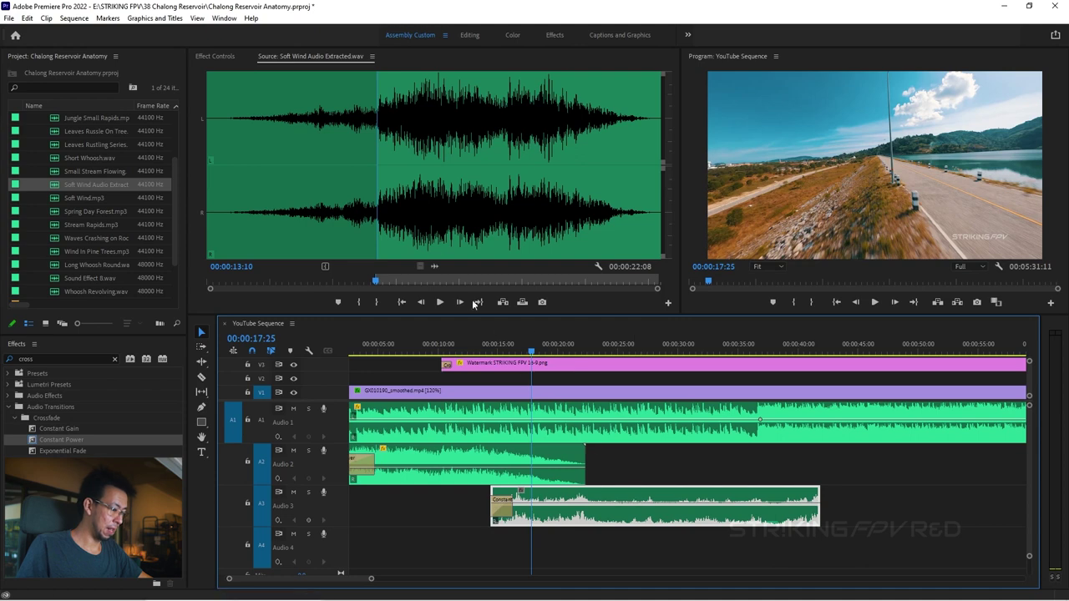
{"action": "double_click", "coordinate": [584, 517]}
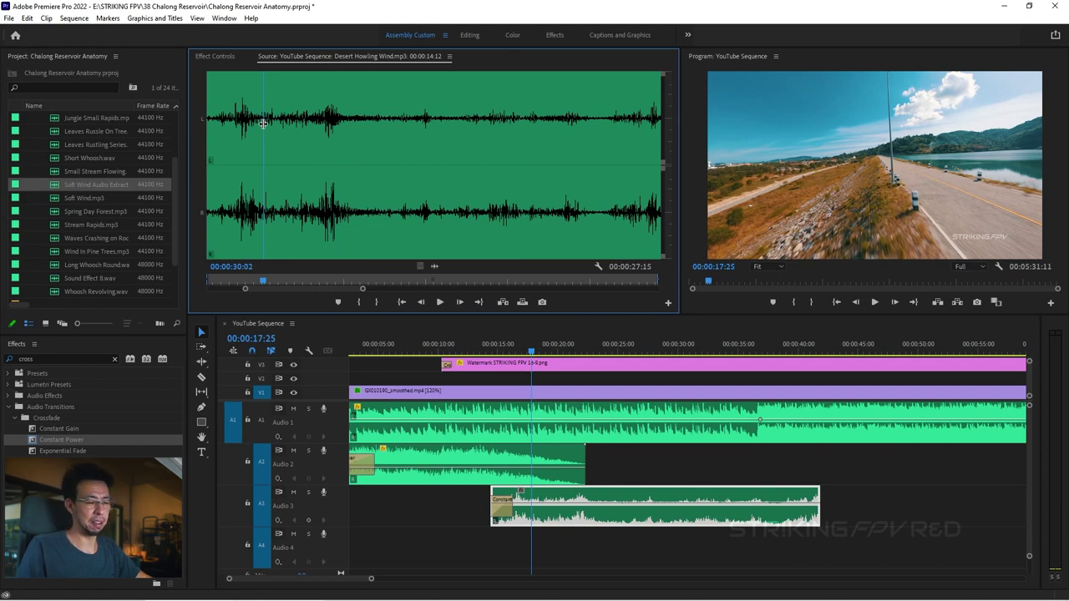
{"action": "left_click", "coordinate": [583, 509]}
{"action": "left_click_drag", "start_coordinate": [583, 509], "coordinate": [582, 498]}
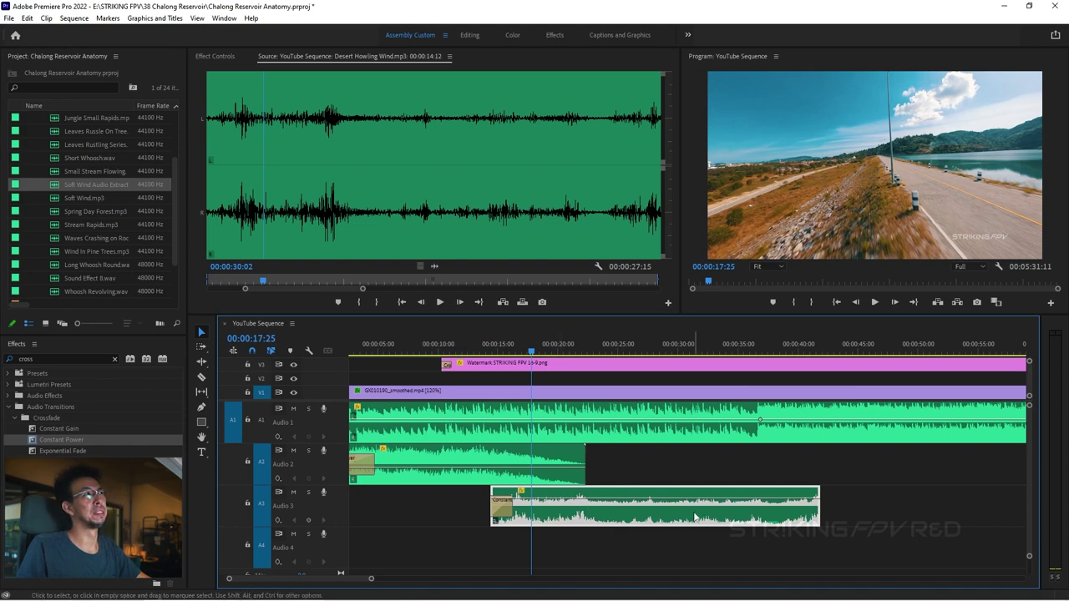
Listen to the overlap of the two wind clips and raise the desert wind clip's volume to 6.8 dB
{"action": "left_click", "coordinate": [476, 345]}
{"action": "key", "text": "Up"}
{"action": "key", "text": "space"}
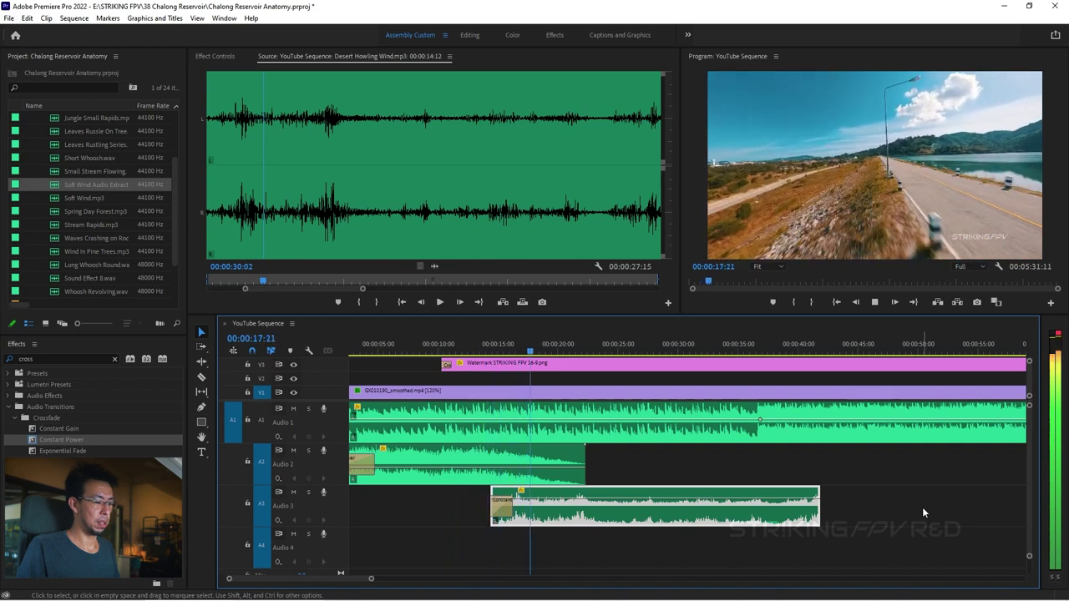
{"action": "key", "text": "space"}
{"action": "left_click_drag", "start_coordinate": [738, 504], "coordinate": [738, 497]}
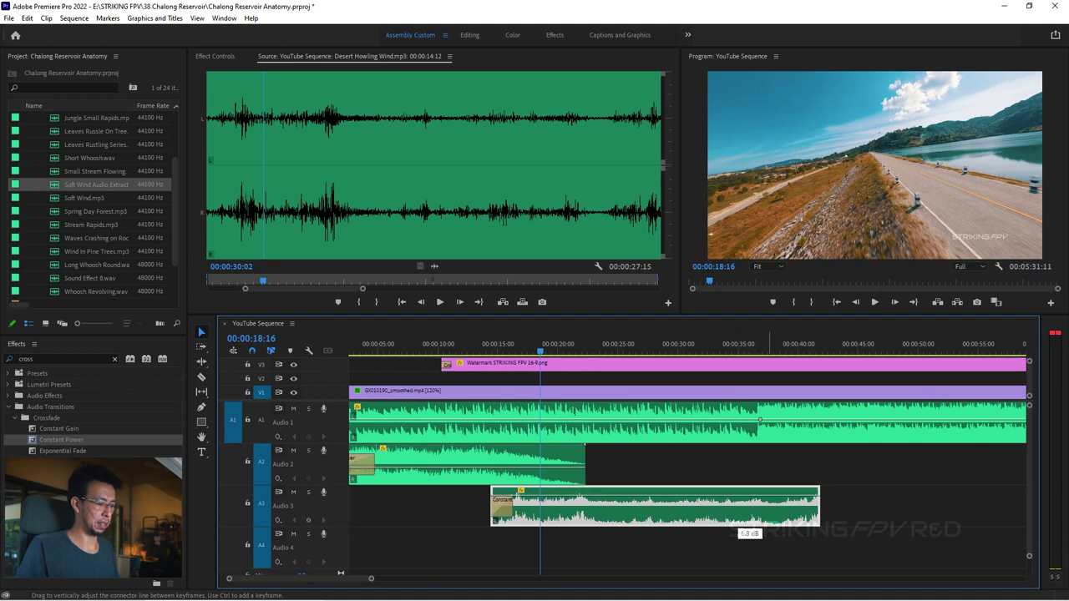
Play the sequence from about 00:00:15 through the end of the soft wind clip to check the wind balance
{"action": "left_click", "coordinate": [493, 354]}
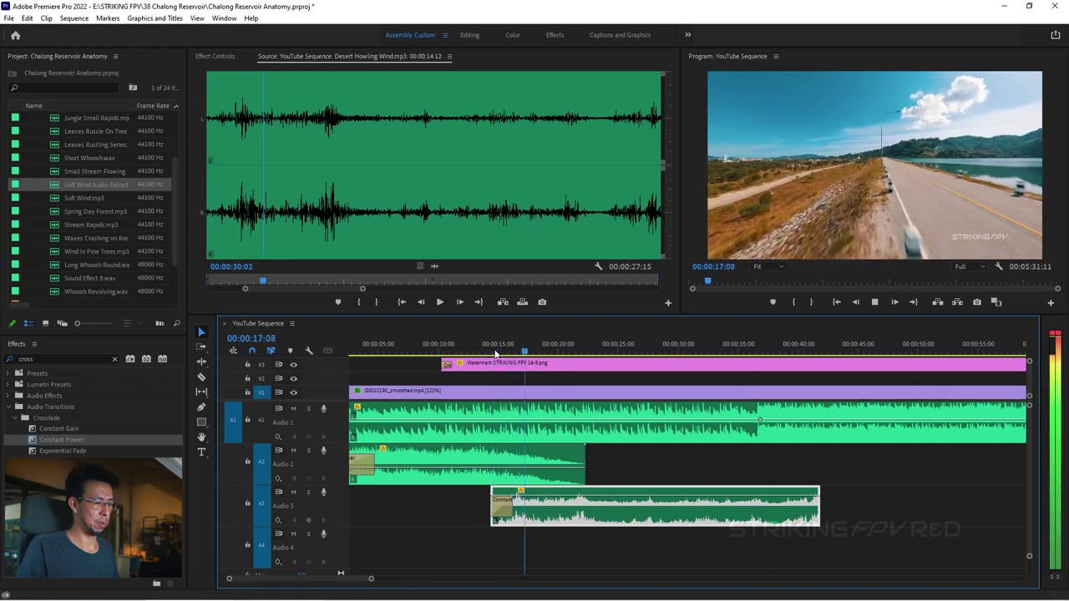
{"action": "key", "text": "space"}
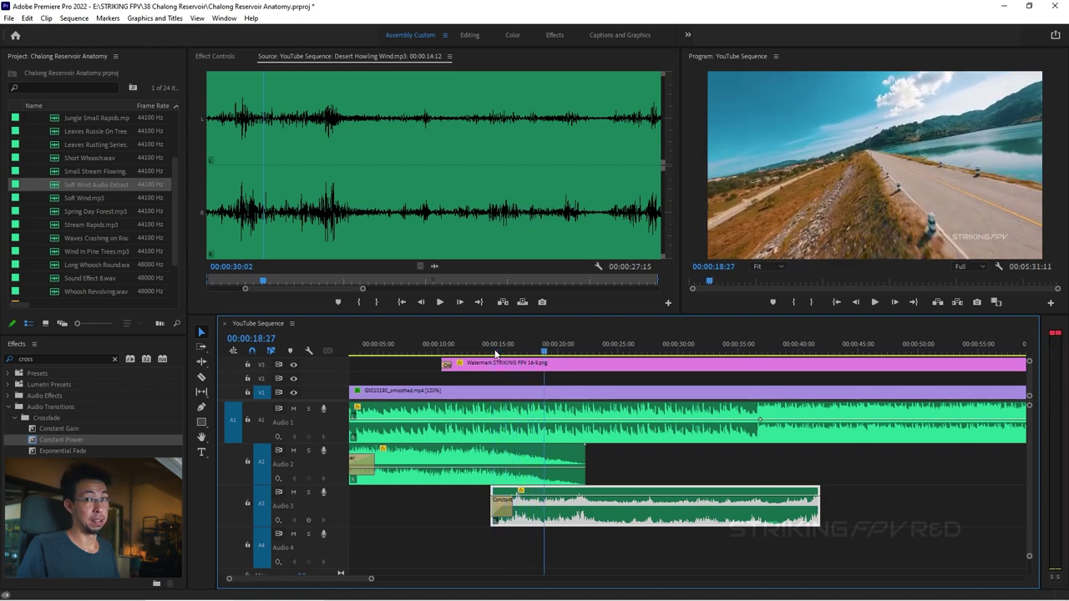
{"action": "key", "text": "space"}
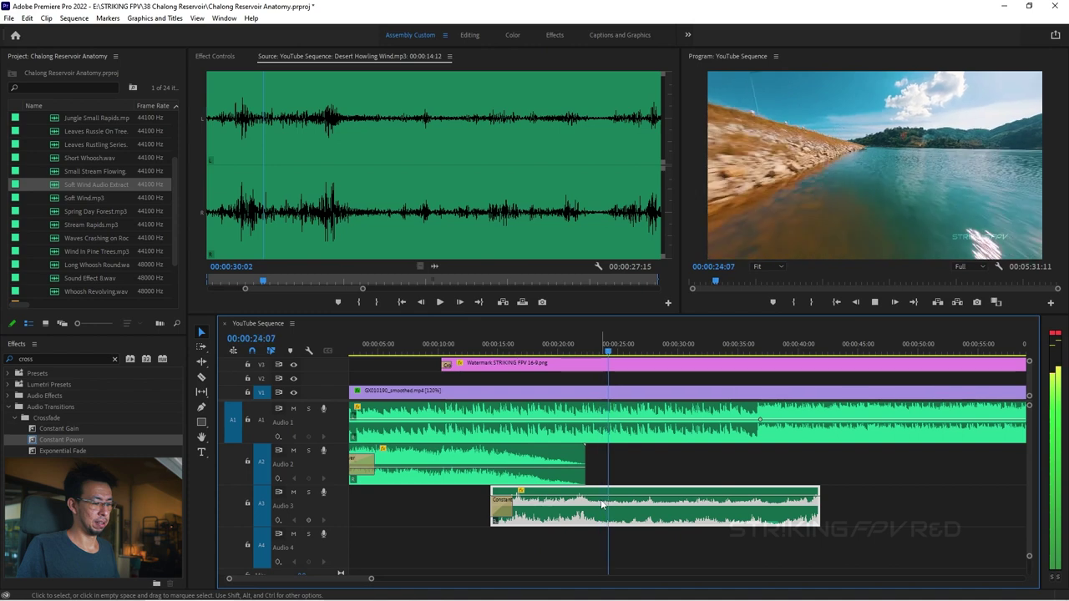
{"action": "key", "text": "space"}
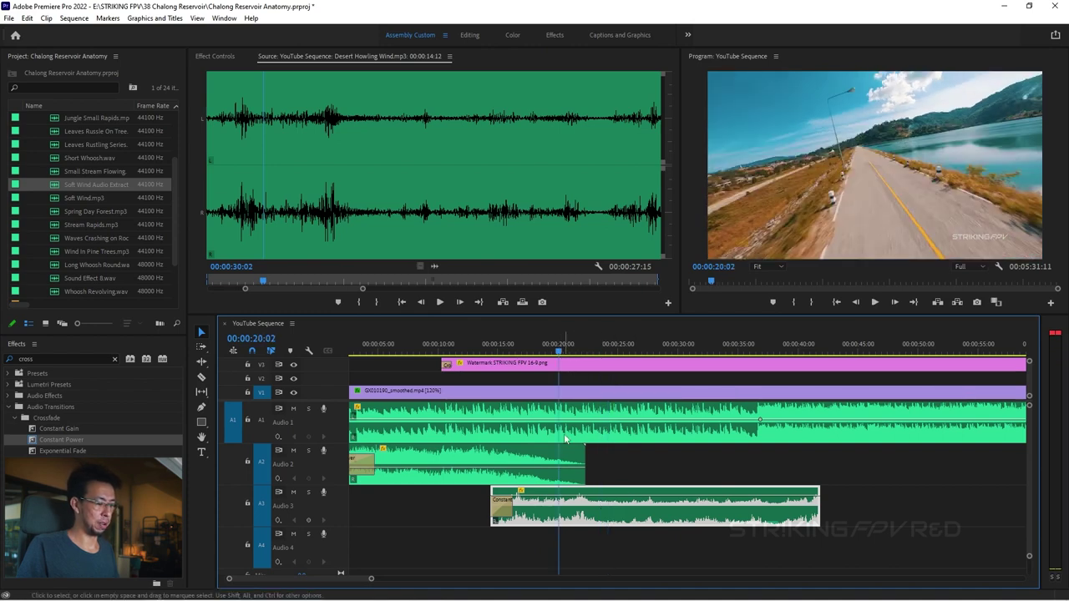
Select the desert wind clip on Audio 3 and display its effect settings
{"action": "left_click", "coordinate": [557, 456]}
{"action": "left_click", "coordinate": [587, 519]}
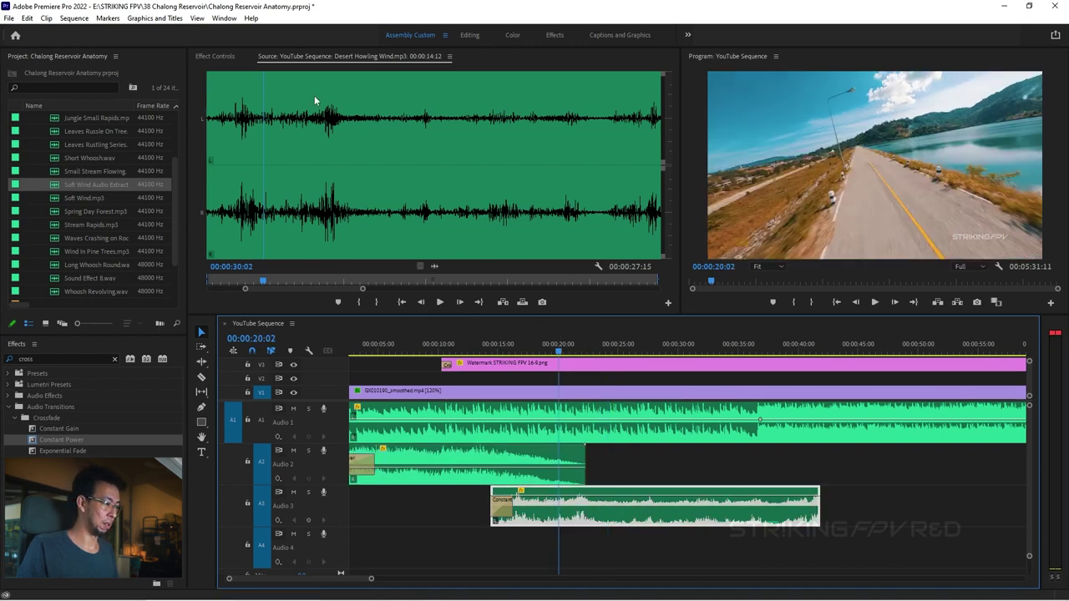
{"action": "left_click", "coordinate": [214, 57]}
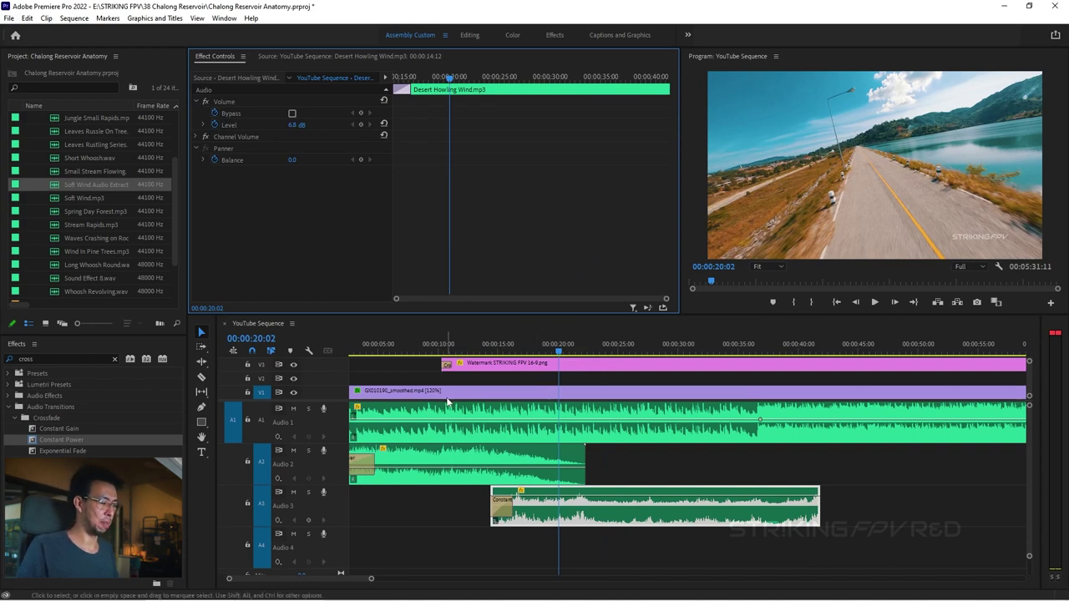
Inspect the GX010190_smoothed.mp4 clip's opacity settings and play the sequence from its start
{"action": "scroll", "coordinate": [447, 402], "scroll_direction": "left", "scroll_amount": 2}
{"action": "left_click", "coordinate": [365, 344]}
{"action": "left_click", "coordinate": [380, 403]}
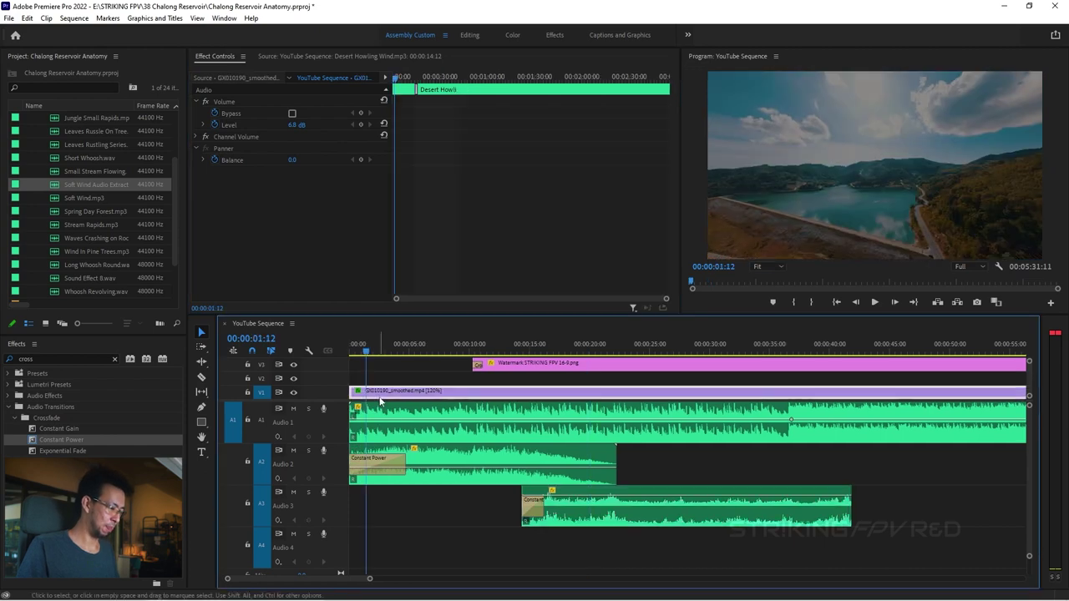
{"action": "left_click", "coordinate": [413, 86]}
{"action": "key", "text": "Home"}
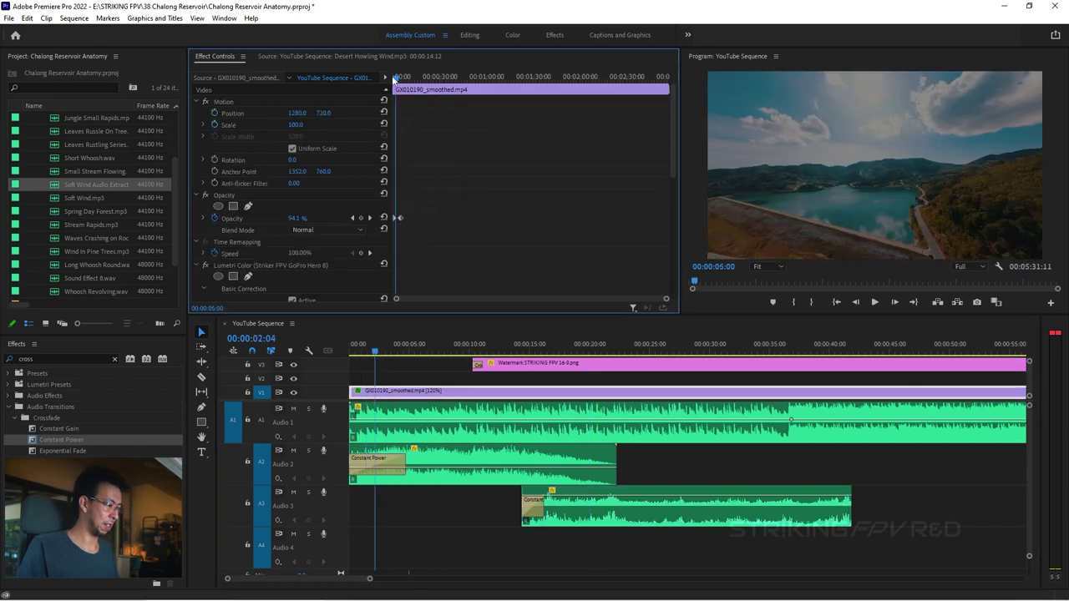
{"action": "key", "text": "space"}
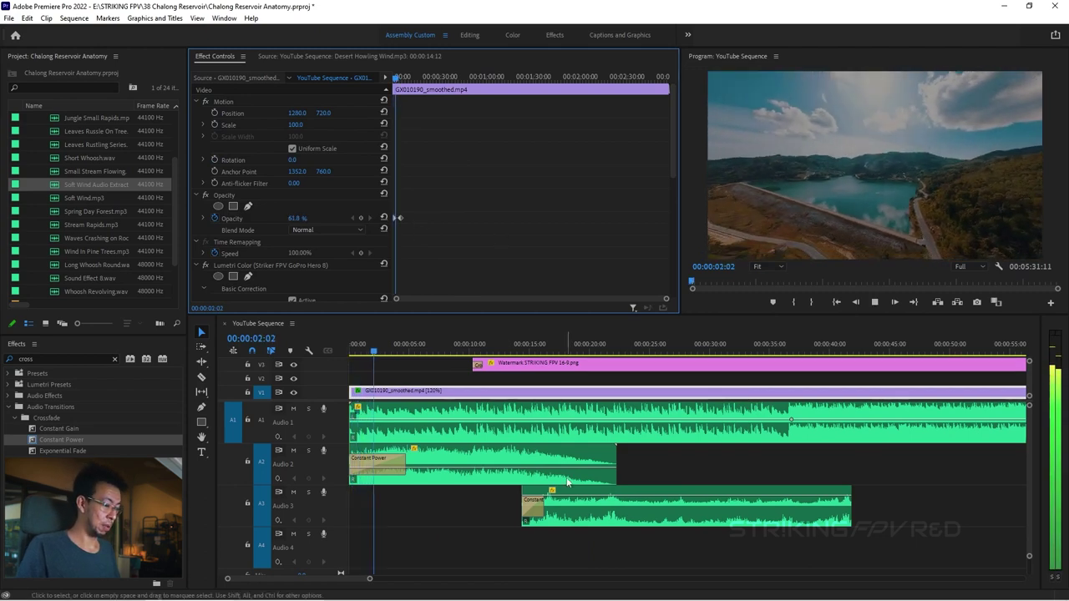
Add a Level keyframe to the desert wind clip at 00:00:19:13 and set the level to 0 dB at 00:00:22:04
{"action": "left_click_drag", "start_coordinate": [560, 345], "coordinate": [584, 351]}
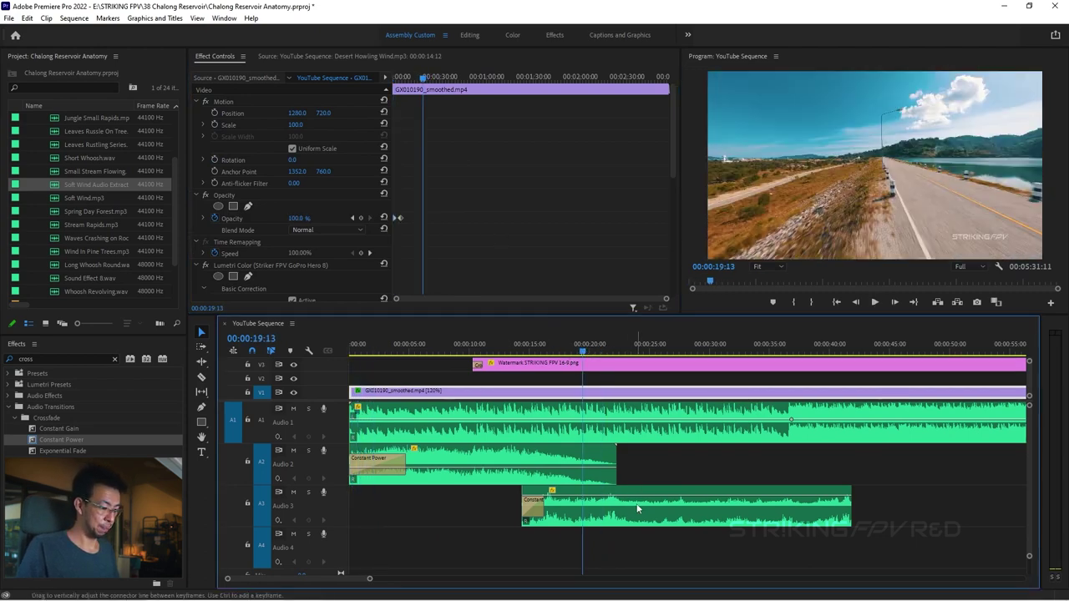
{"action": "left_click", "coordinate": [584, 506]}
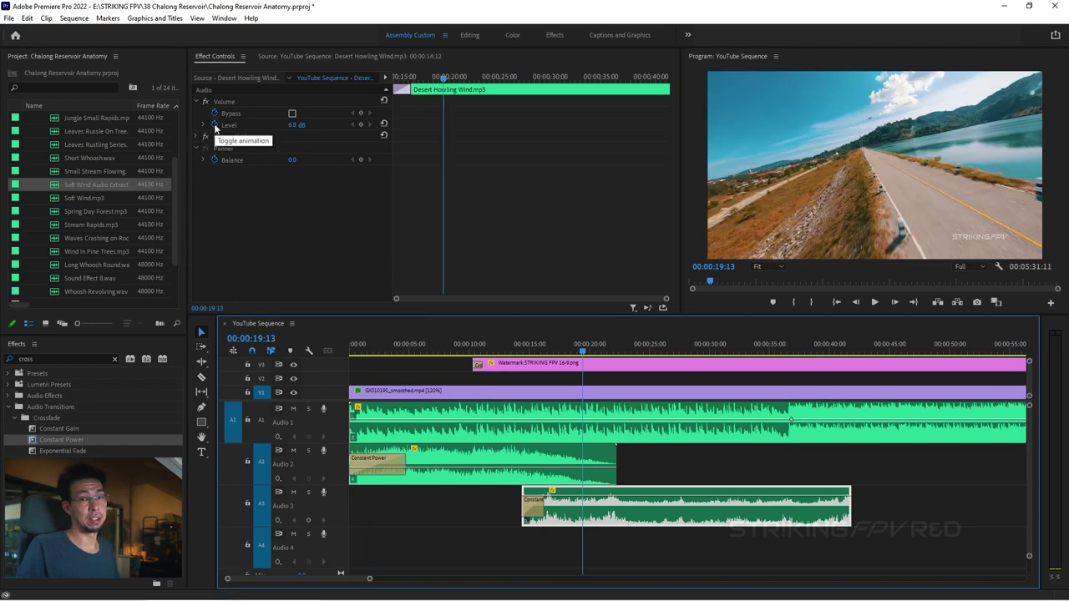
{"action": "left_click", "coordinate": [362, 126]}
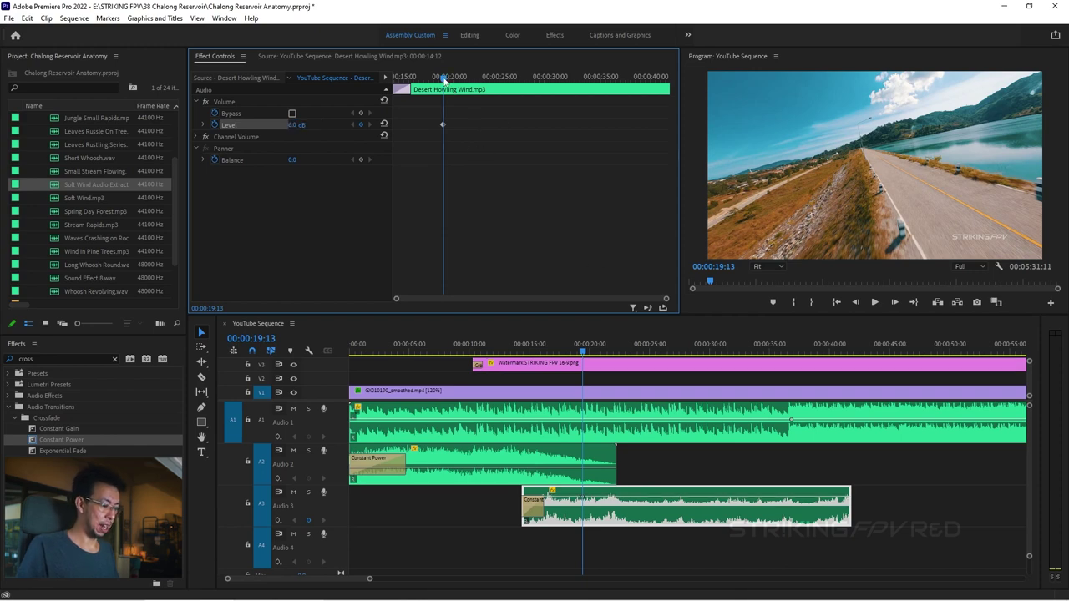
{"action": "left_click_drag", "start_coordinate": [444, 78], "coordinate": [470, 80]}
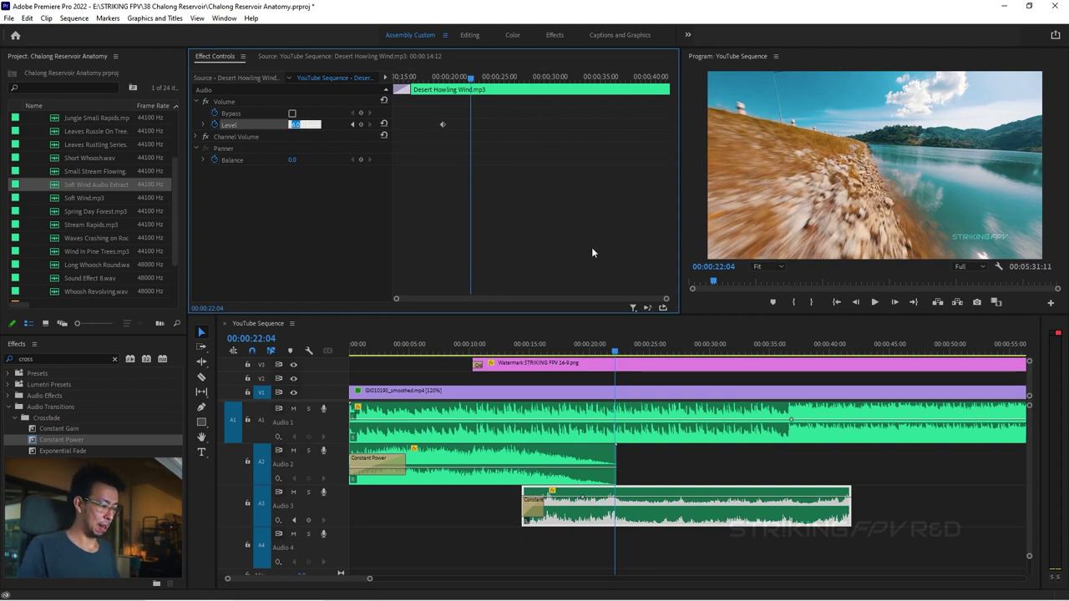
{"action": "type", "text": "0"}
{"action": "key", "text": "Return"}
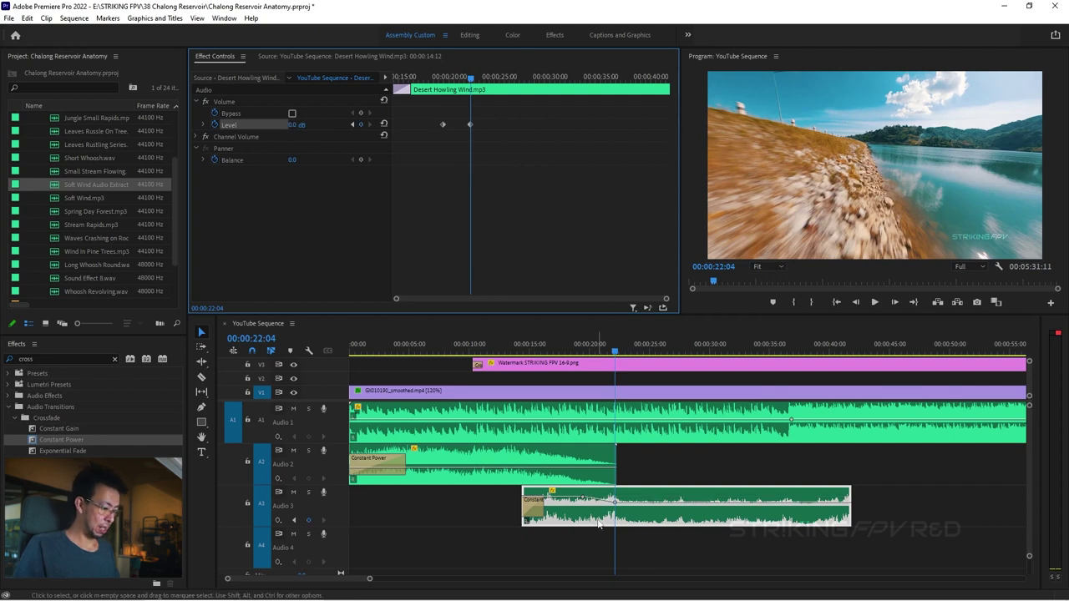
Lower the desert wind clip's level from its second keyframe onward to -2.8 dB
{"action": "left_click", "coordinate": [593, 501]}
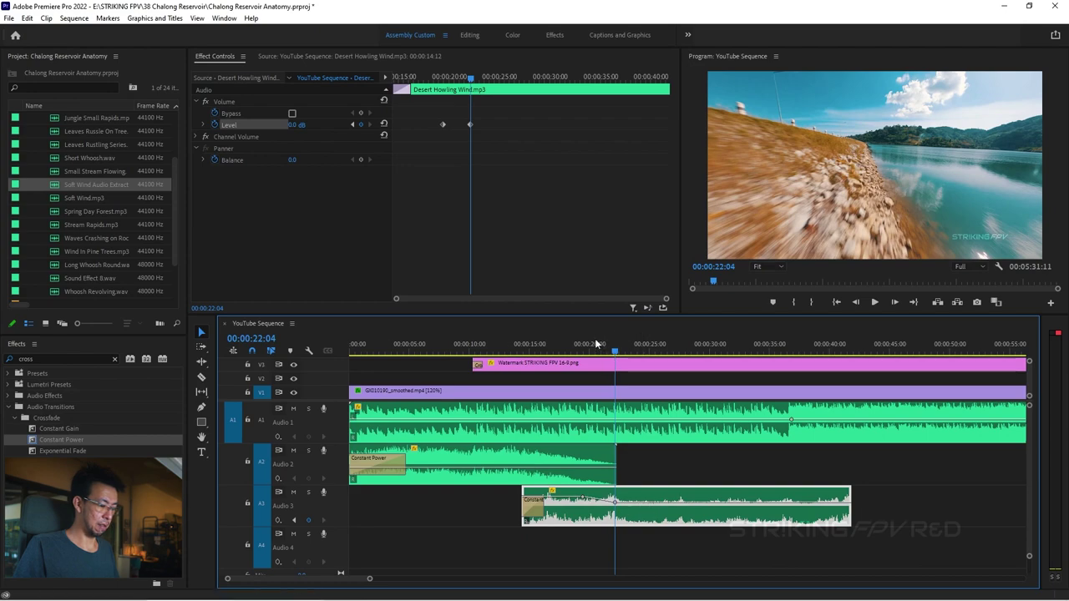
{"action": "left_click_drag", "start_coordinate": [594, 344], "coordinate": [618, 354]}
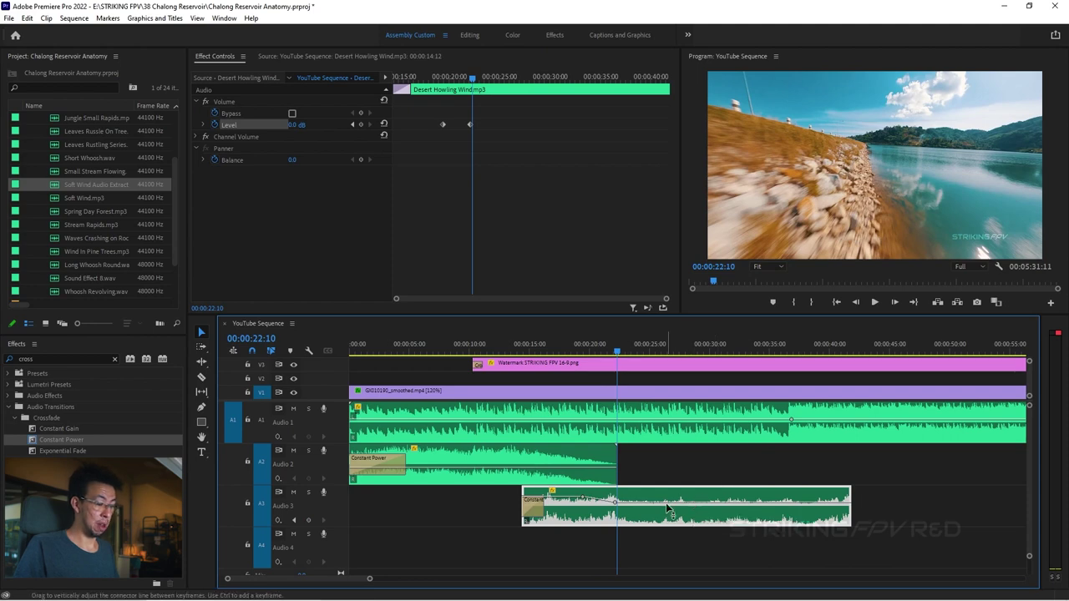
{"action": "left_click_drag", "start_coordinate": [667, 503], "coordinate": [616, 502]}
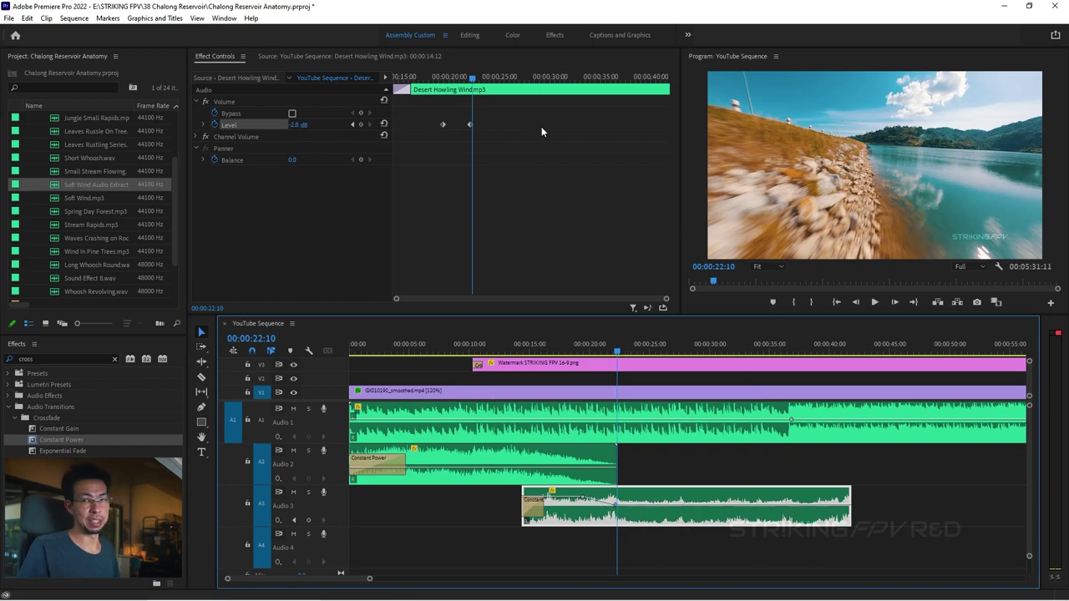
{"action": "left_click", "coordinate": [345, 209]}
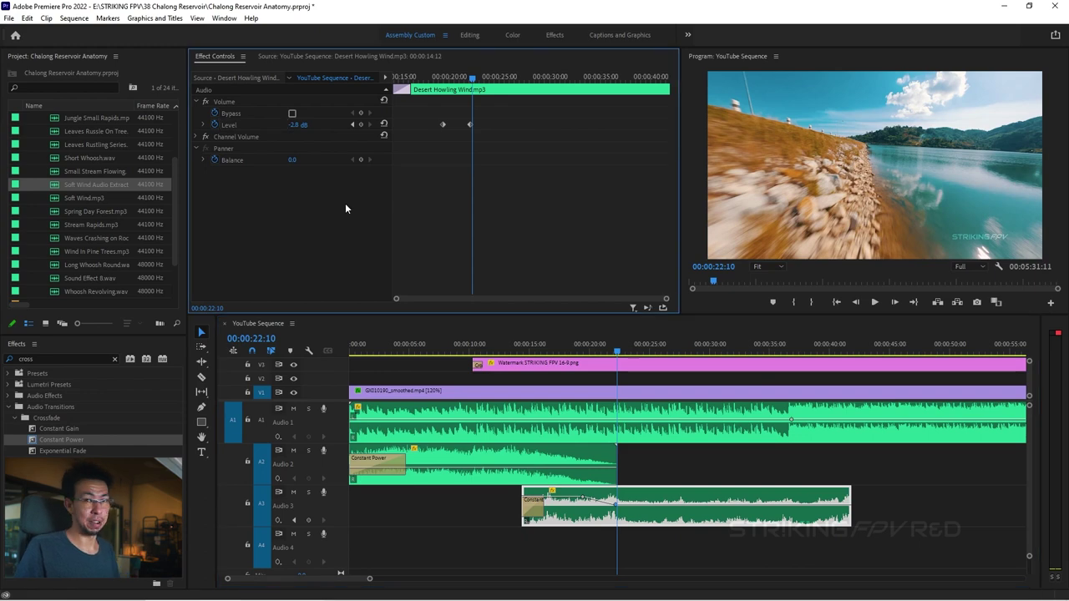
Play and replay the passage where the soft wind gives way to the desert wind, checking the sound and audio meters
{"action": "left_click", "coordinate": [490, 350]}
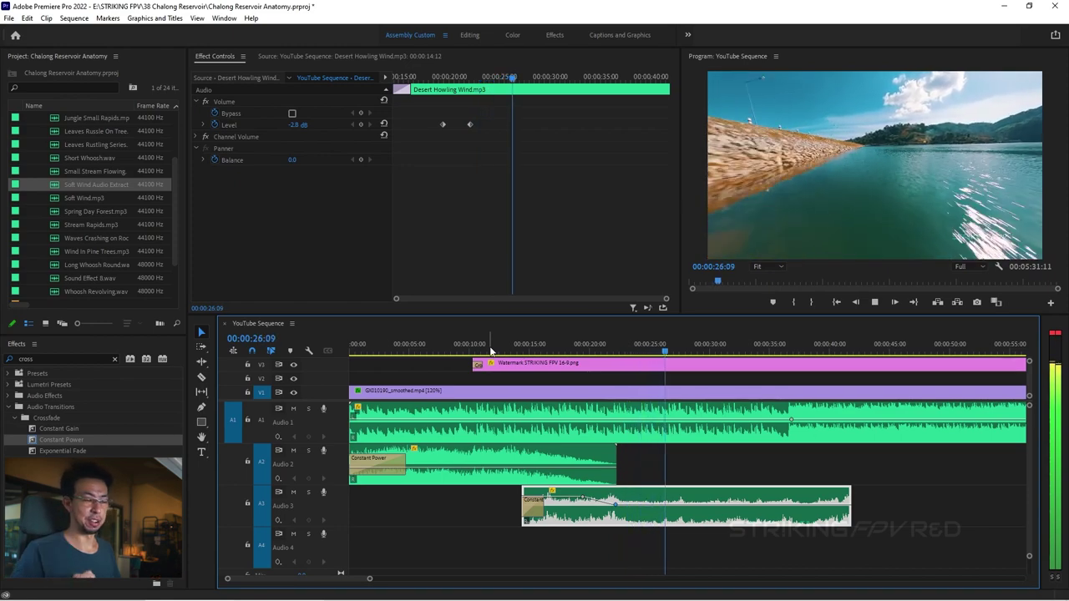
{"action": "key", "text": "space"}
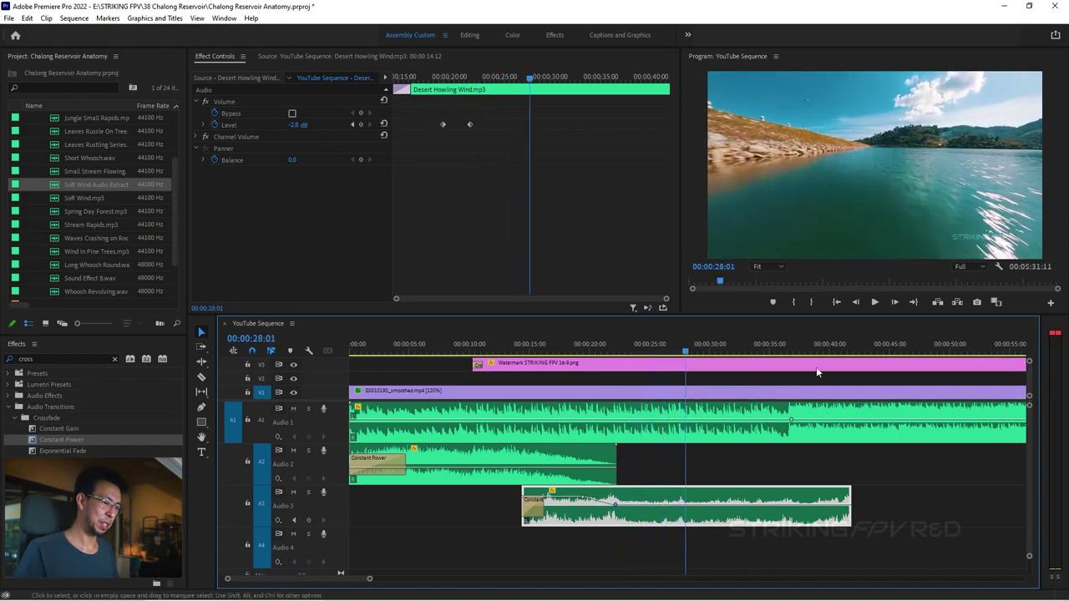
{"action": "key", "text": "shift+Left"}
{"action": "key", "text": "shift+Left"}
{"action": "key", "text": "shift+Left"}
{"action": "key", "text": "shift+Left"}
{"action": "key", "text": "shift+Left"}
{"action": "key", "text": "shift+Left"}
{"action": "key", "text": "shift+Left"}
{"action": "key", "text": "shift+Left"}
{"action": "key", "text": "shift+Left"}
{"action": "key", "text": "shift+Left"}
{"action": "key", "text": "shift+Left"}
{"action": "key", "text": "shift+Left"}
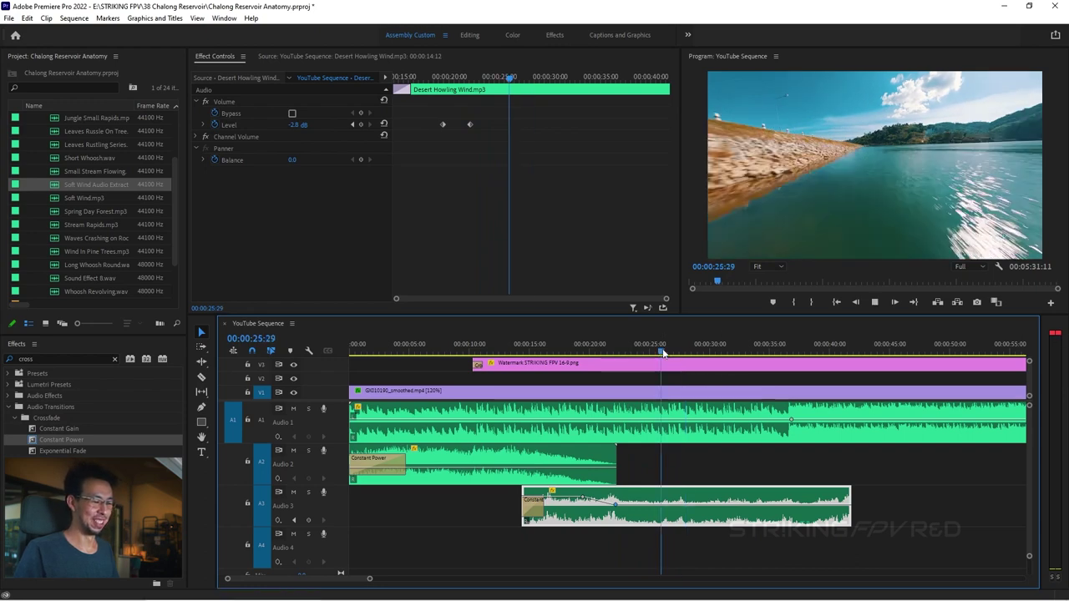
{"action": "key", "text": "space"}
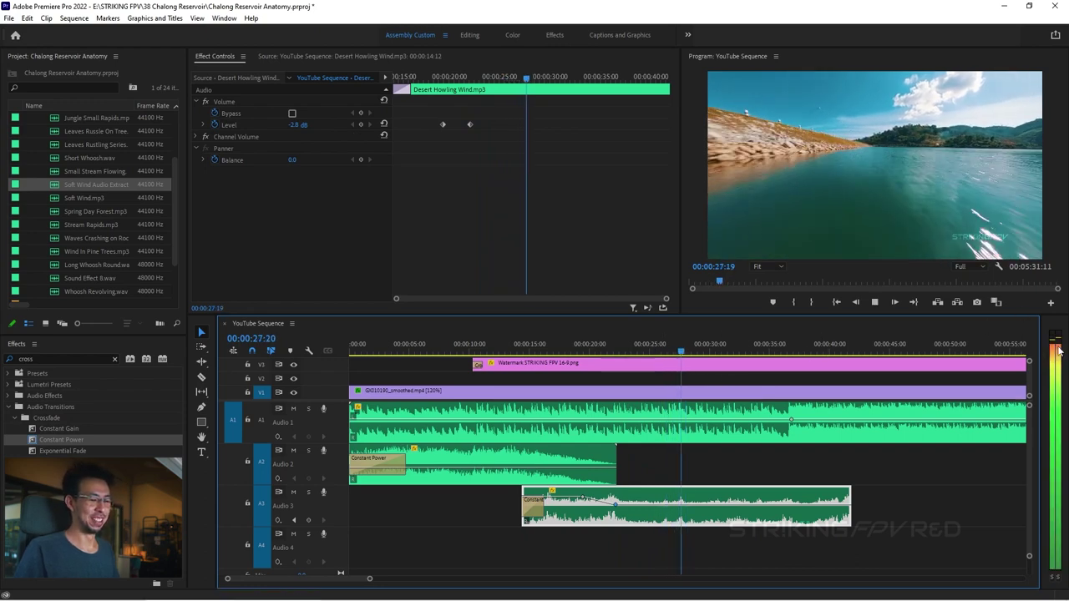
{"action": "left_click", "coordinate": [569, 351]}
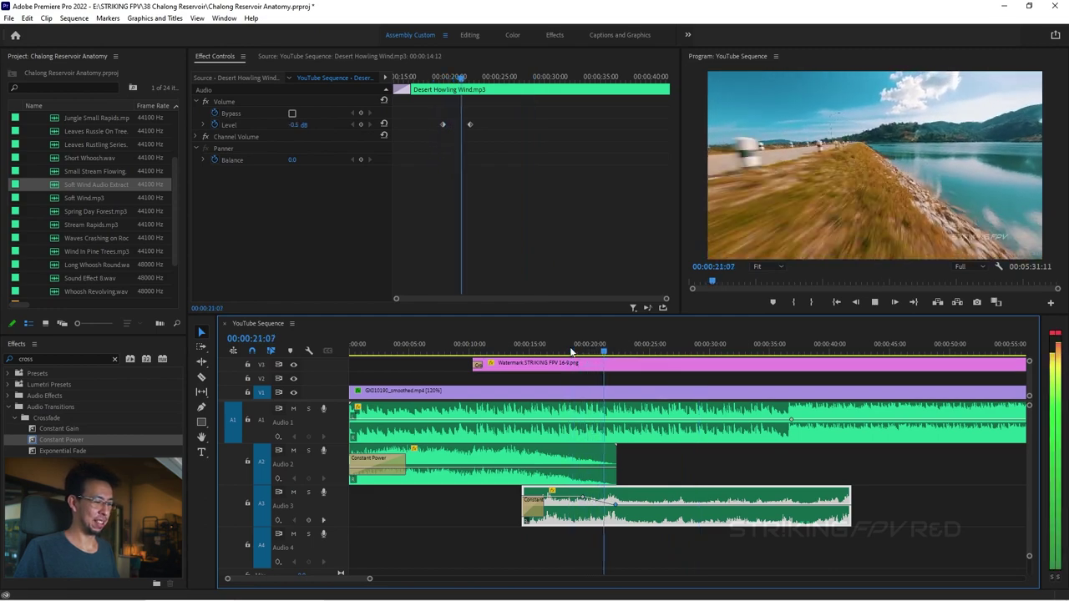
{"action": "key", "text": "space"}
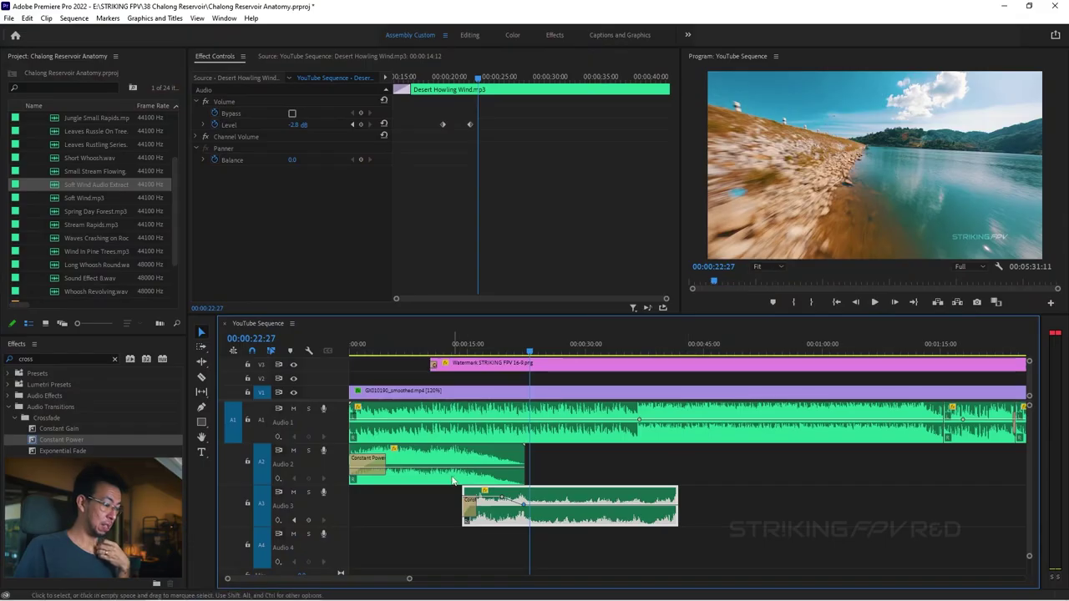
Add a Constant Power fade to the soft wind clip's end and lengthen it to 00:00:17:01
{"action": "left_click", "coordinate": [455, 472]}
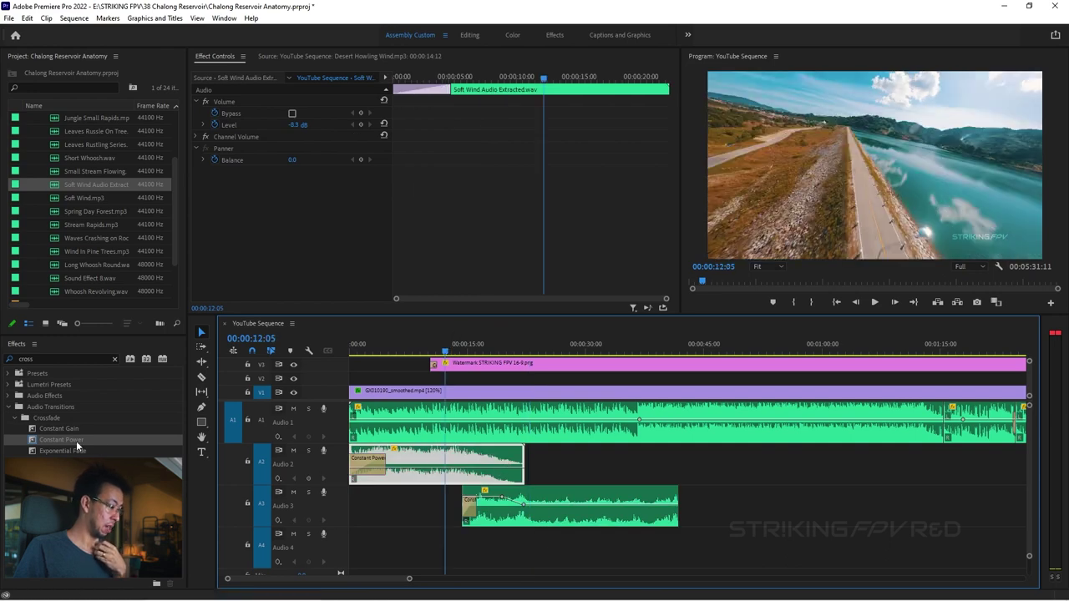
{"action": "left_click", "coordinate": [192, 443]}
{"action": "left_click_drag", "start_coordinate": [530, 470], "coordinate": [389, 452]}
{"action": "left_click", "coordinate": [525, 475]}
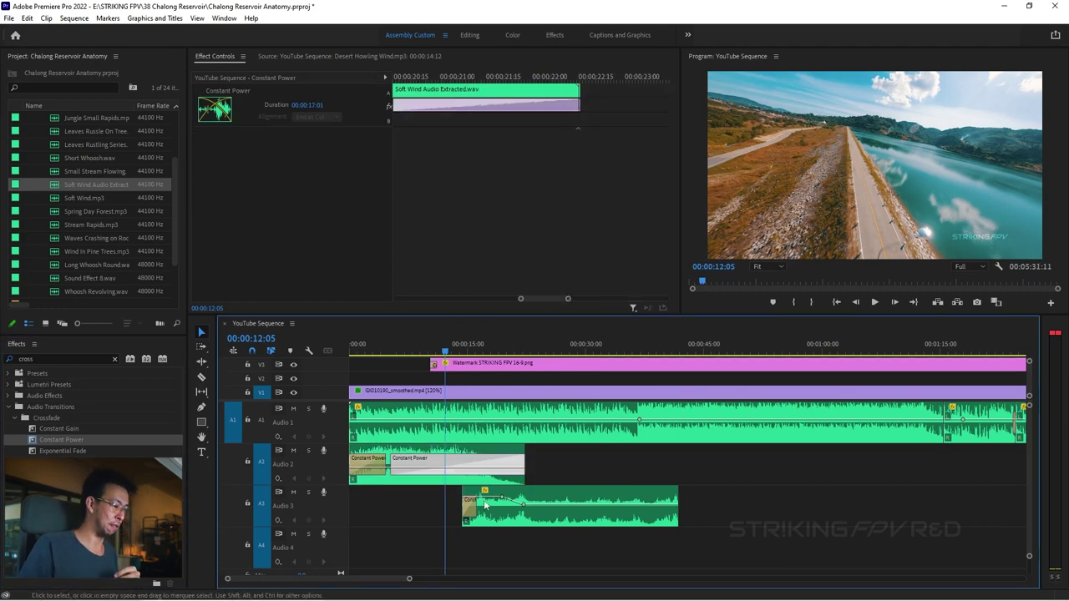
Play the sequence from 00:00:08:25 to about 00:00:18:25 to hear the soft wind's long fade-out
{"action": "left_click", "coordinate": [420, 337]}
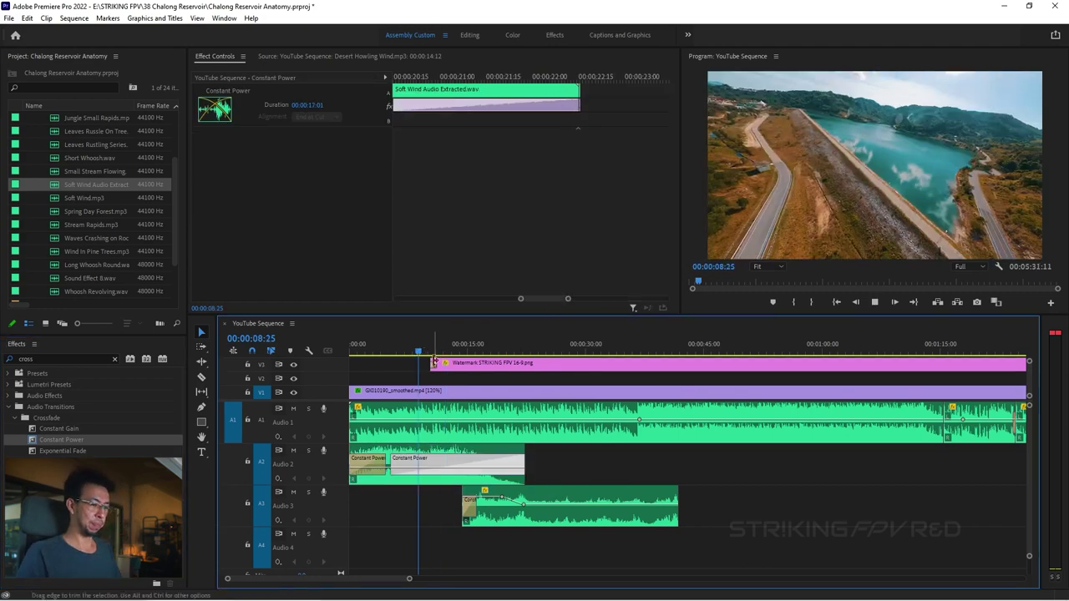
{"action": "key", "text": "space"}
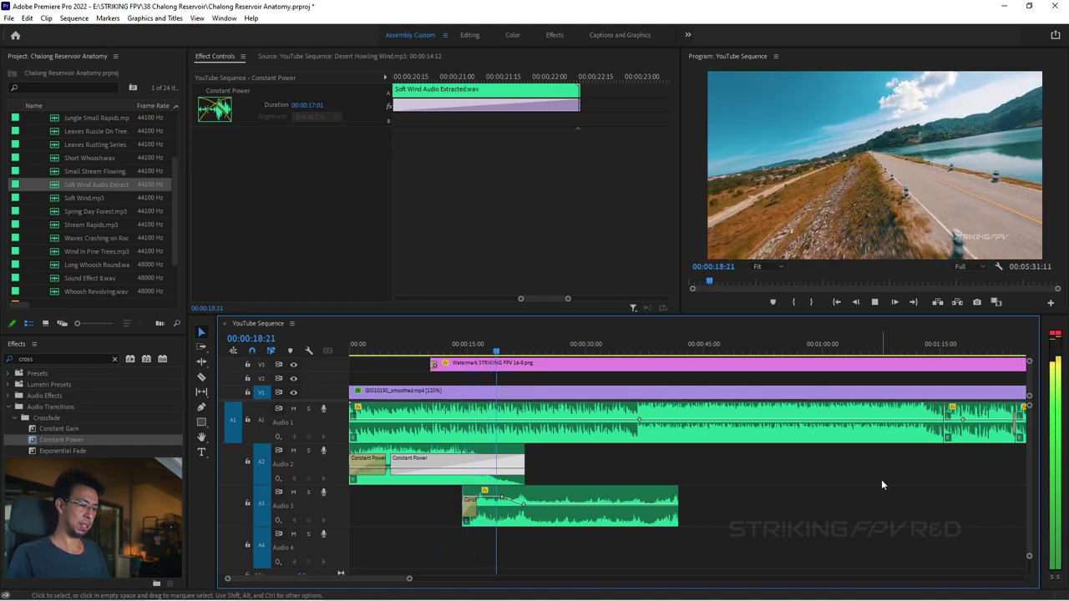
{"action": "key", "text": "space"}
Raise the desert wind clip's level at its first keyframe to 4.0 dB
{"action": "left_click", "coordinate": [484, 500]}
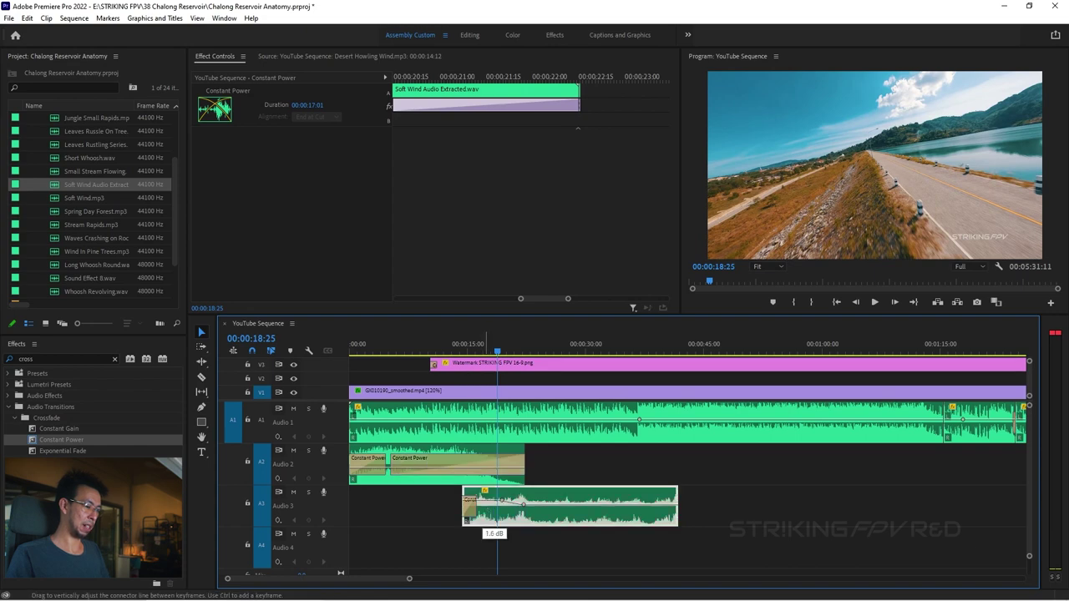
{"action": "left_click_drag", "start_coordinate": [486, 504], "coordinate": [486, 504]}
{"action": "left_click", "coordinate": [370, 124]}
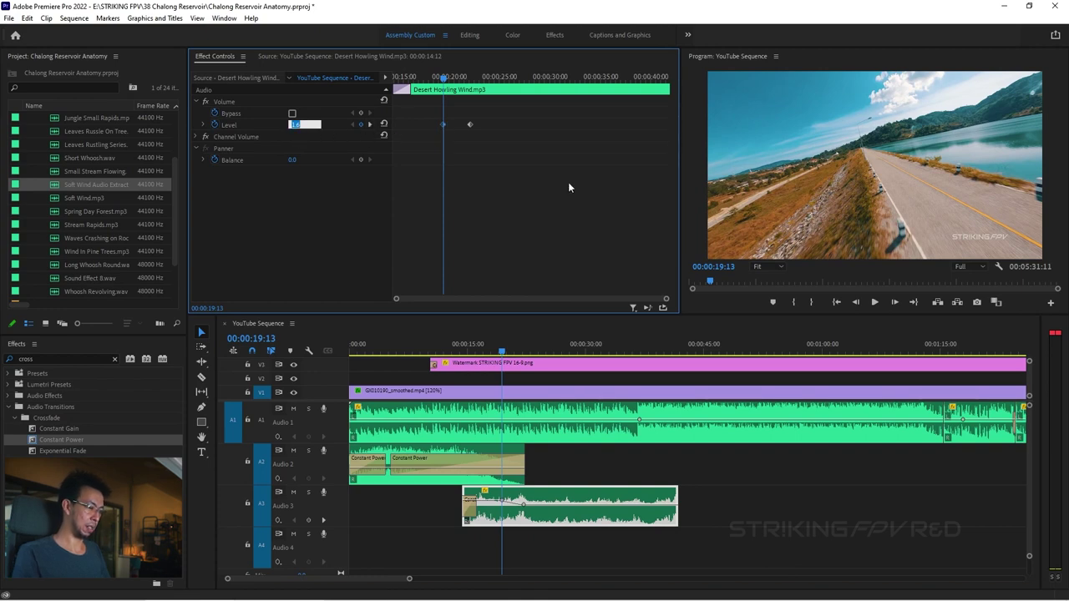
{"action": "key", "text": "Up"}
Play the sequence from 00:00:14:27 and replay the following stretch up to about 00:00:26:12, checking the audio meters
{"action": "key", "text": "space"}
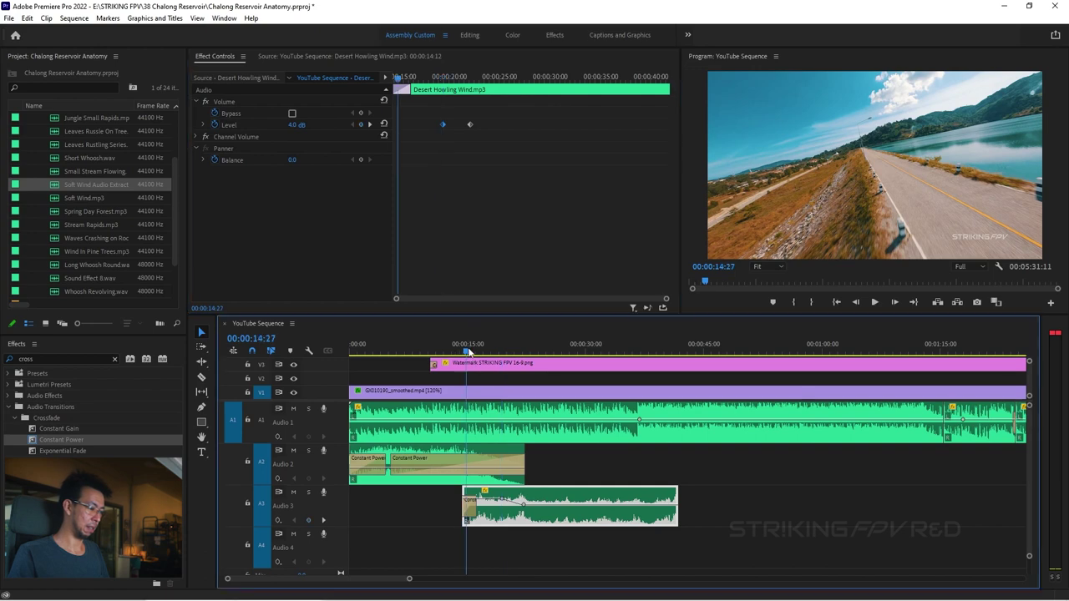
{"action": "key", "text": "space"}
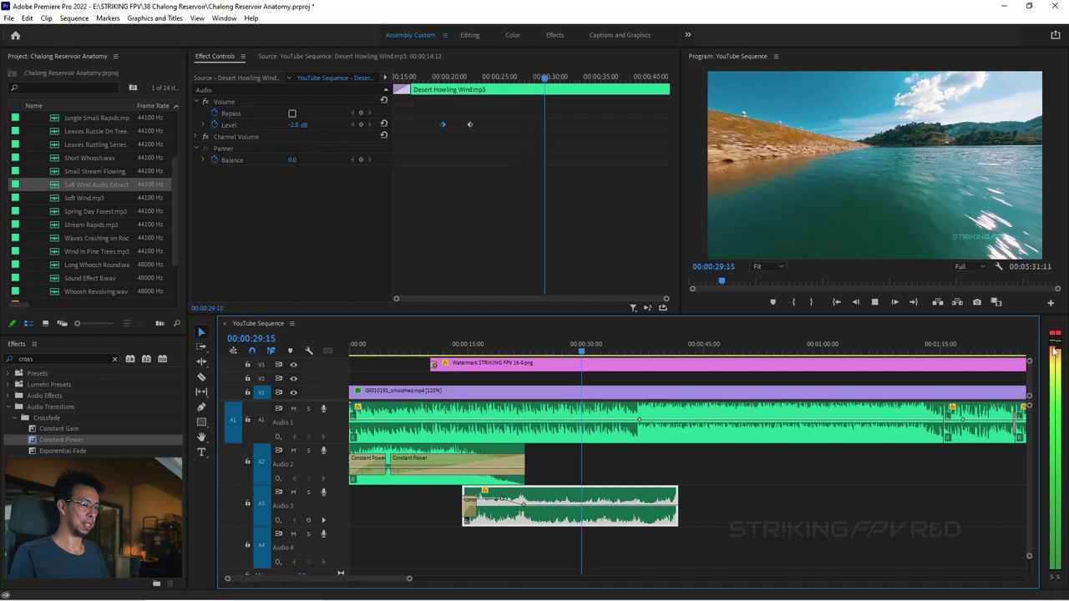
{"action": "key", "text": "space"}
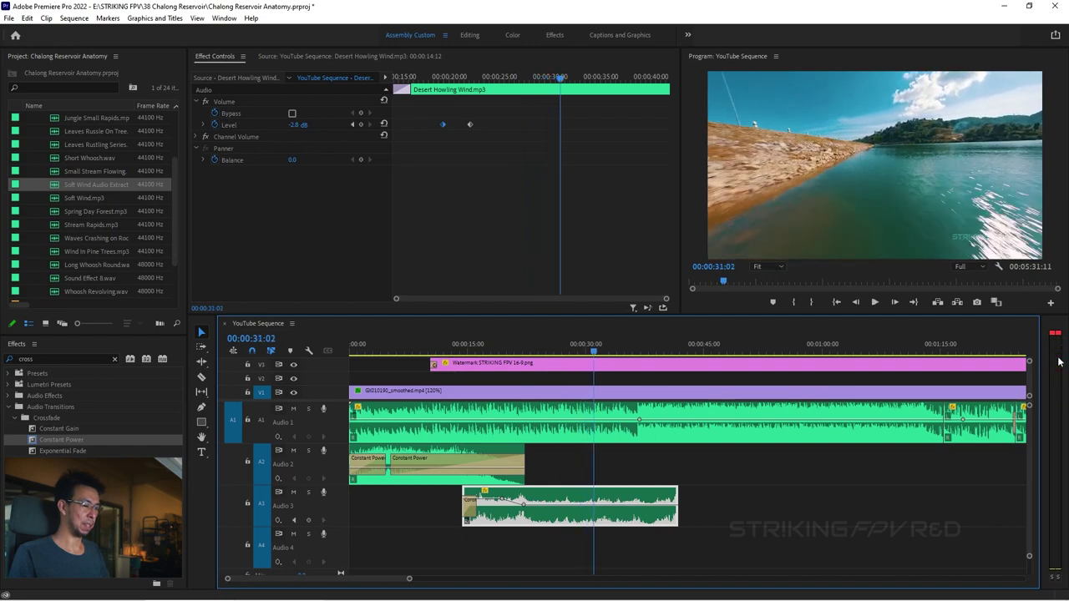
{"action": "left_click", "coordinate": [526, 352]}
{"action": "key", "text": "space"}
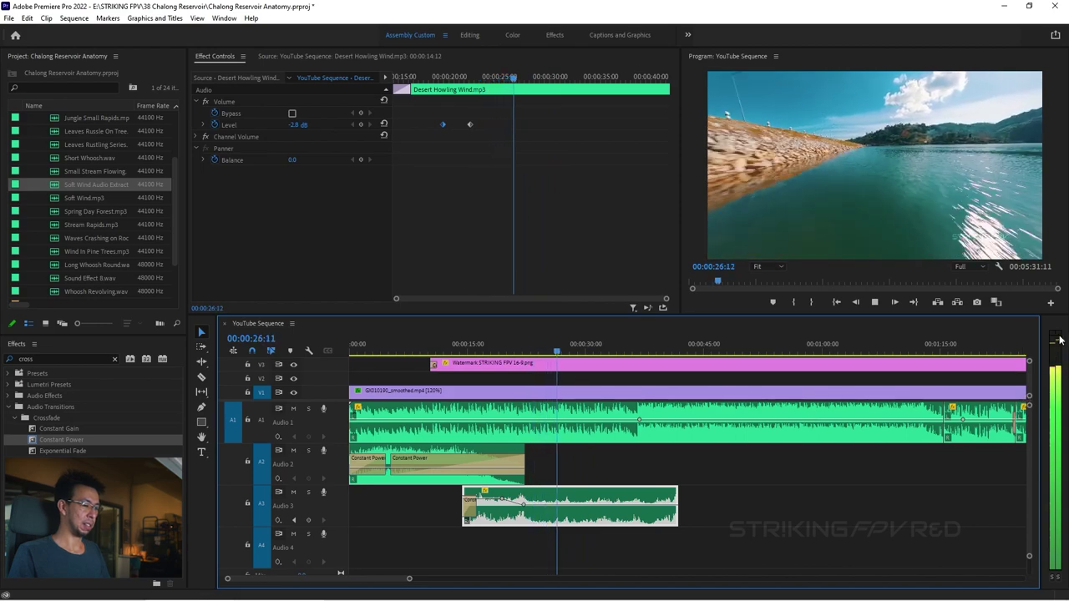
{"action": "key", "text": "space"}
Keyframe the first music clip's level at -3 dB at 00:00:16:29
{"action": "left_click", "coordinate": [482, 344]}
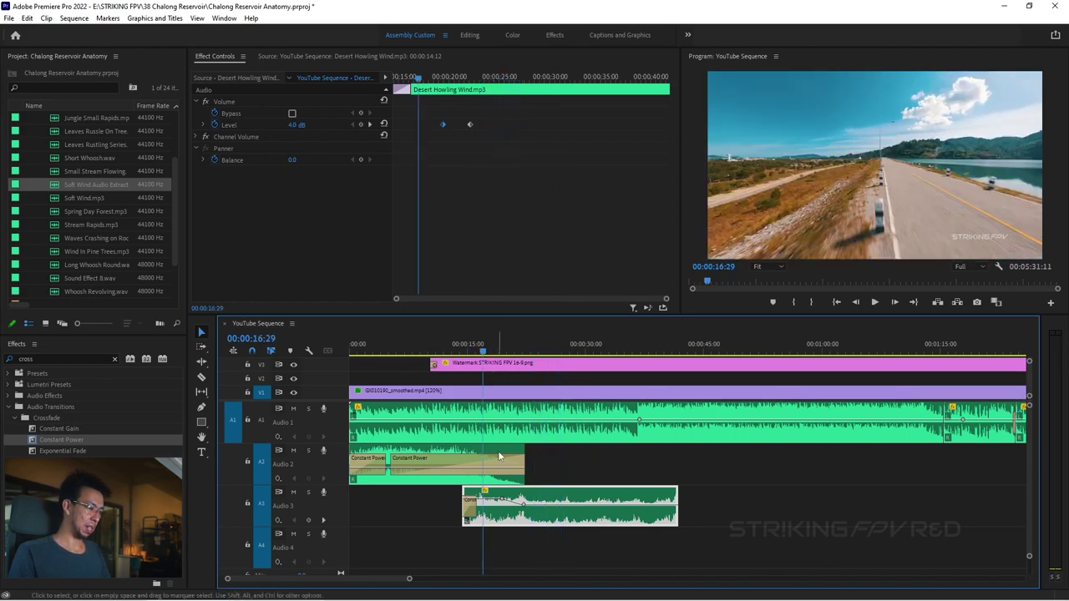
{"action": "left_click", "coordinate": [505, 438]}
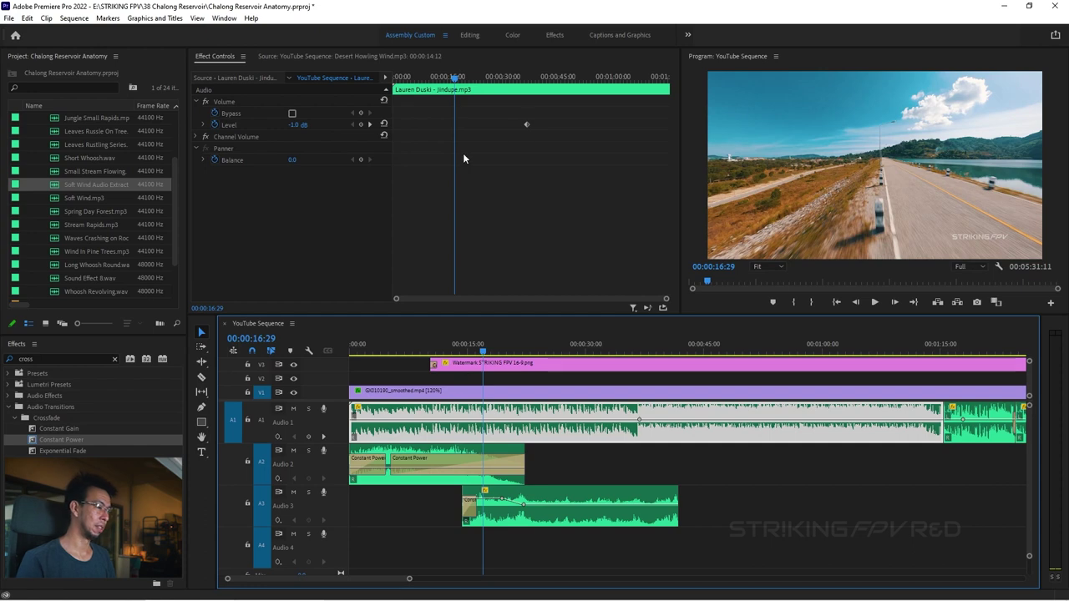
{"action": "left_click", "coordinate": [299, 125]}
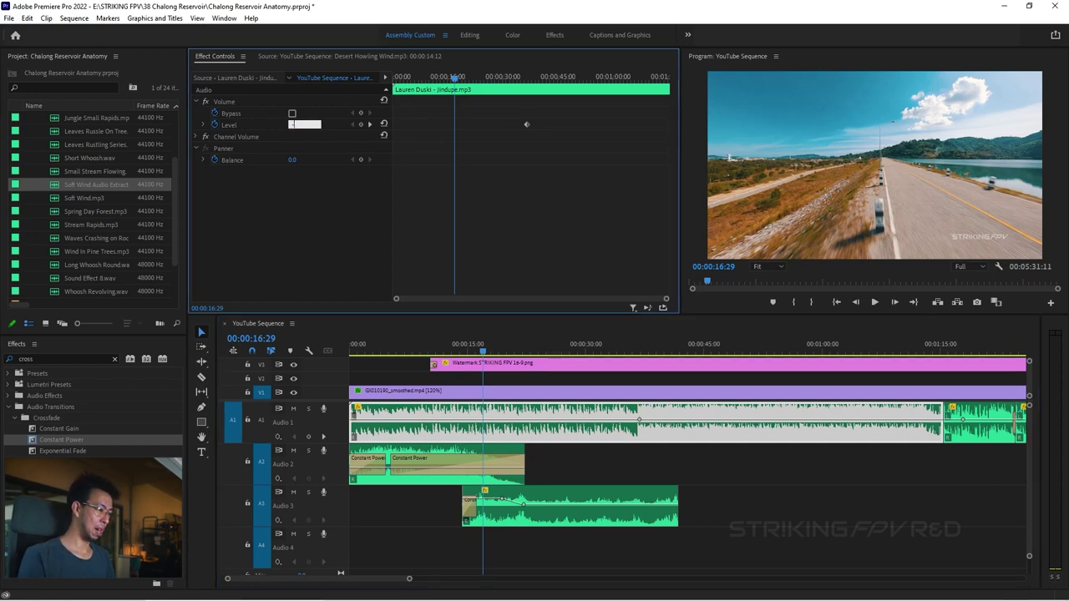
{"action": "type", "text": "-3"}
{"action": "key", "text": "Return"}
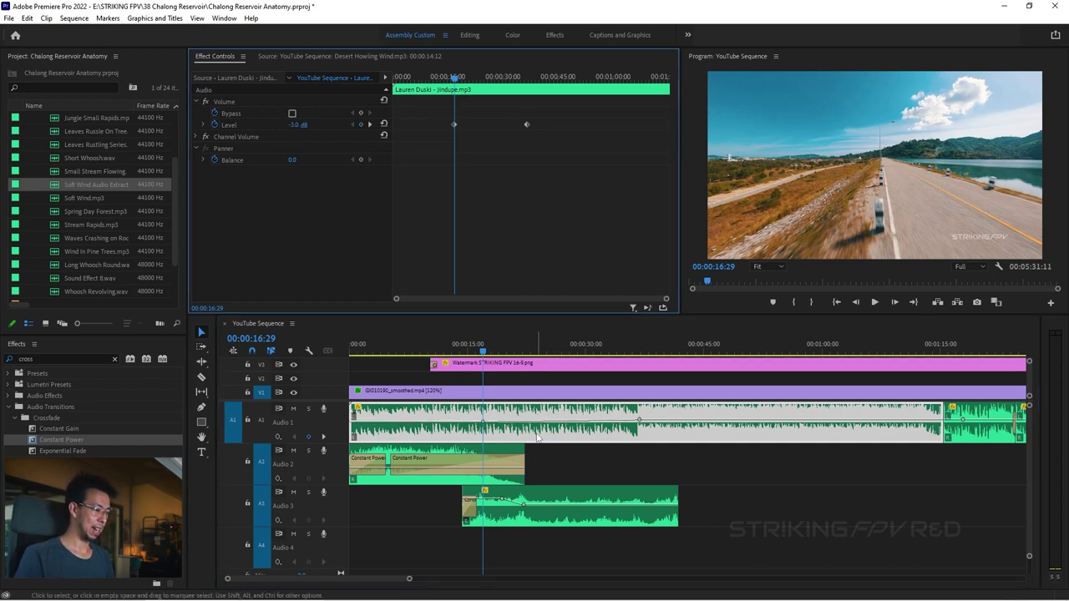
Set the desert wind clip's level to -1 dB with the playhead at 00:00:11:20
{"action": "left_click", "coordinate": [511, 514]}
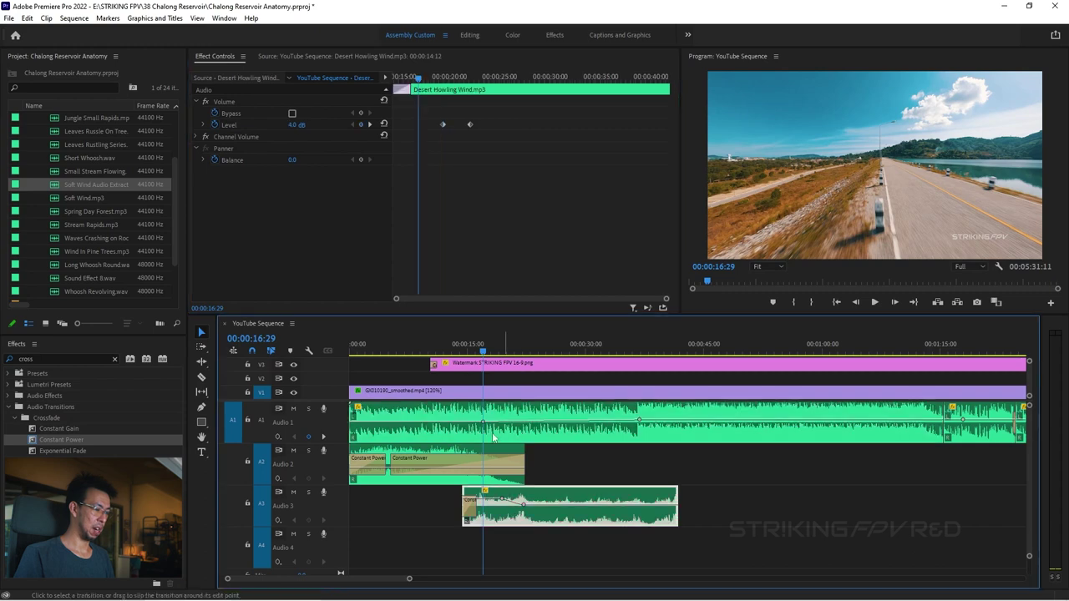
{"action": "left_click", "coordinate": [462, 341]}
{"action": "key", "text": "space"}
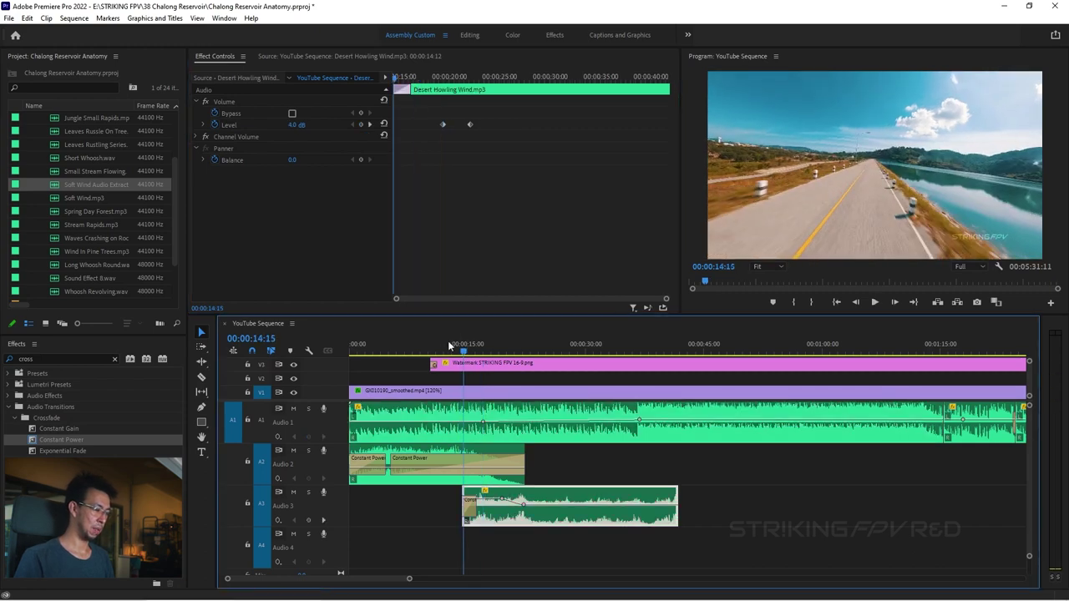
{"action": "left_click", "coordinate": [441, 343]}
{"action": "left_click", "coordinate": [298, 124]}
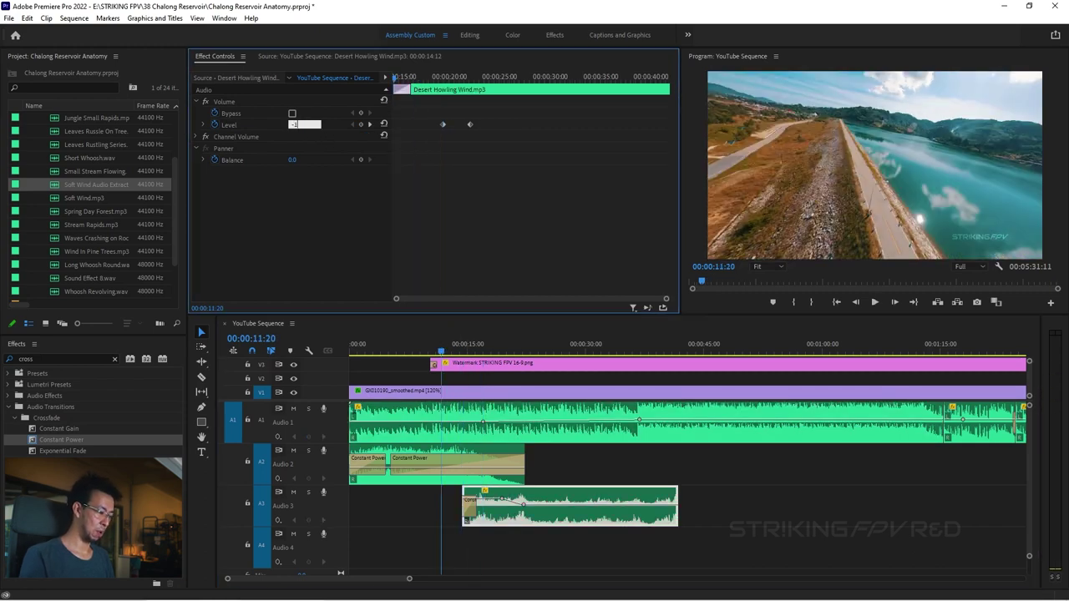
{"action": "type", "text": "-1"}
{"action": "key", "text": "Return"}
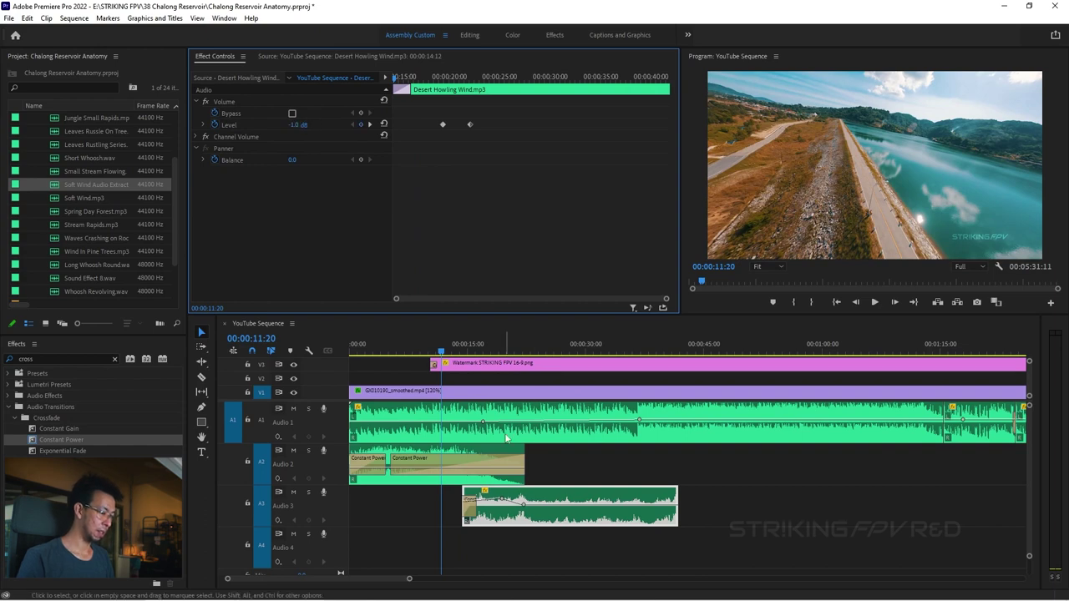
Keyframe the first music clip's level at -1.0 dB at 00:00:11:20 and play the mix through to about 00:00:26:15
{"action": "left_click", "coordinate": [504, 438]}
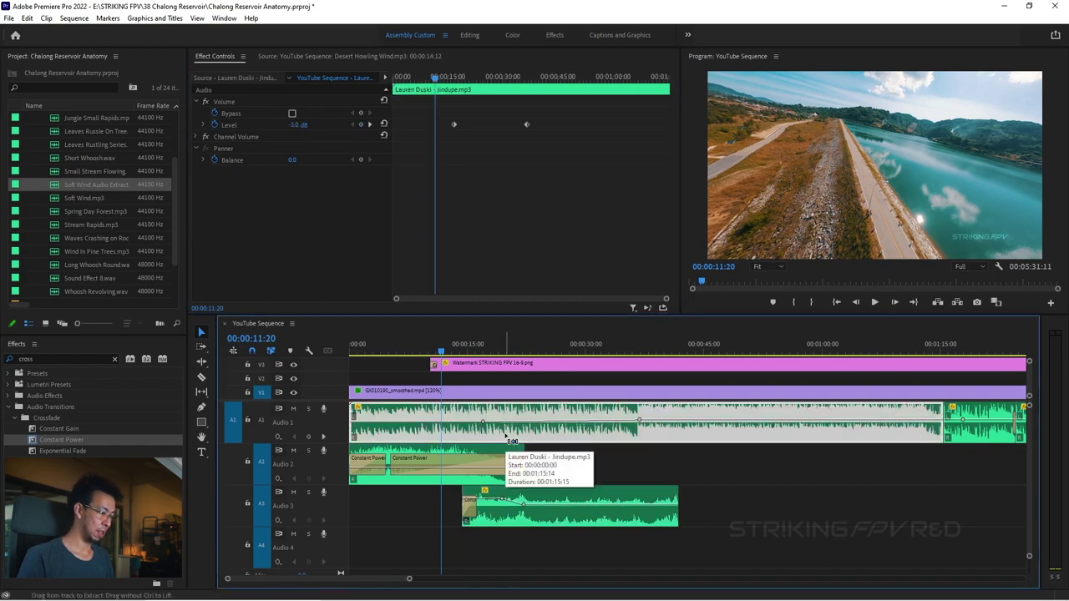
{"action": "left_click", "coordinate": [298, 124]}
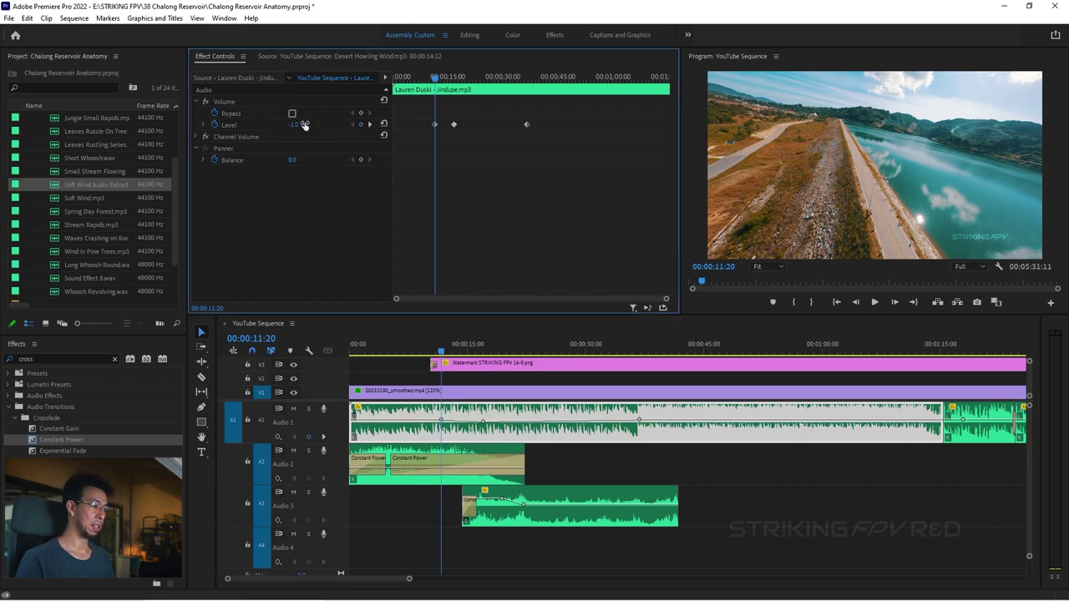
{"action": "key", "text": "space"}
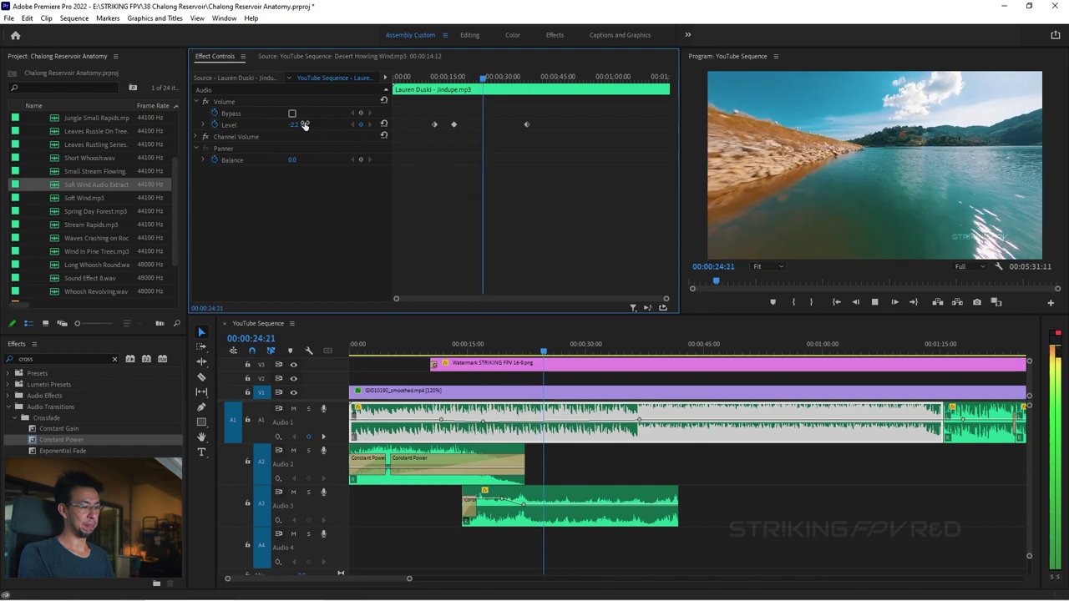
{"action": "key", "text": "space"}
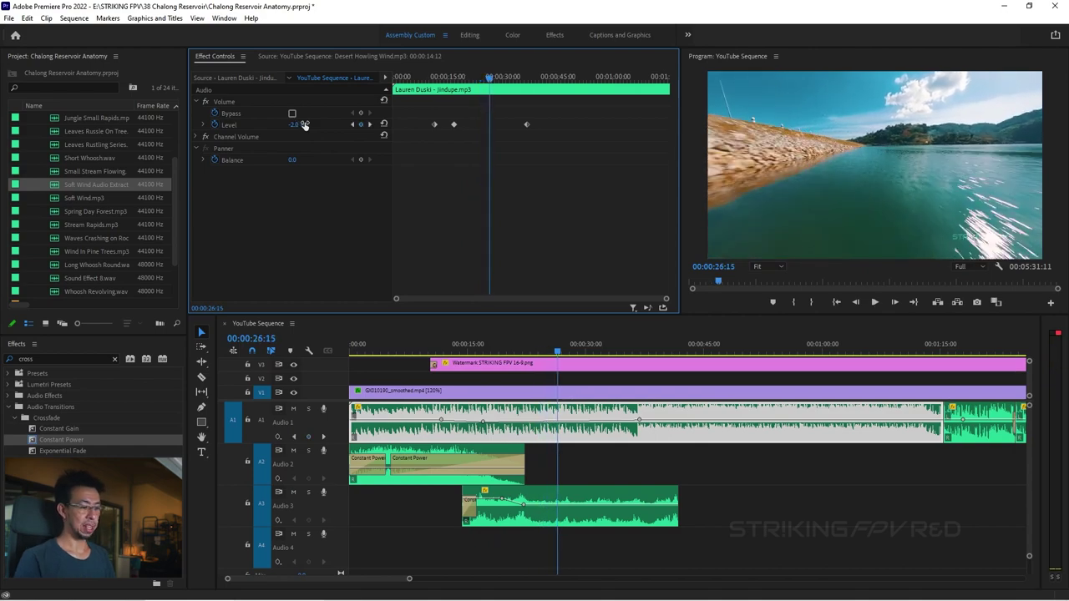
Apply a Parametric Equalizer to the first music clip and pull band 1 to about -11.1 dB at 77 Hz with a Q of 1.1
{"action": "key", "text": "minus"}
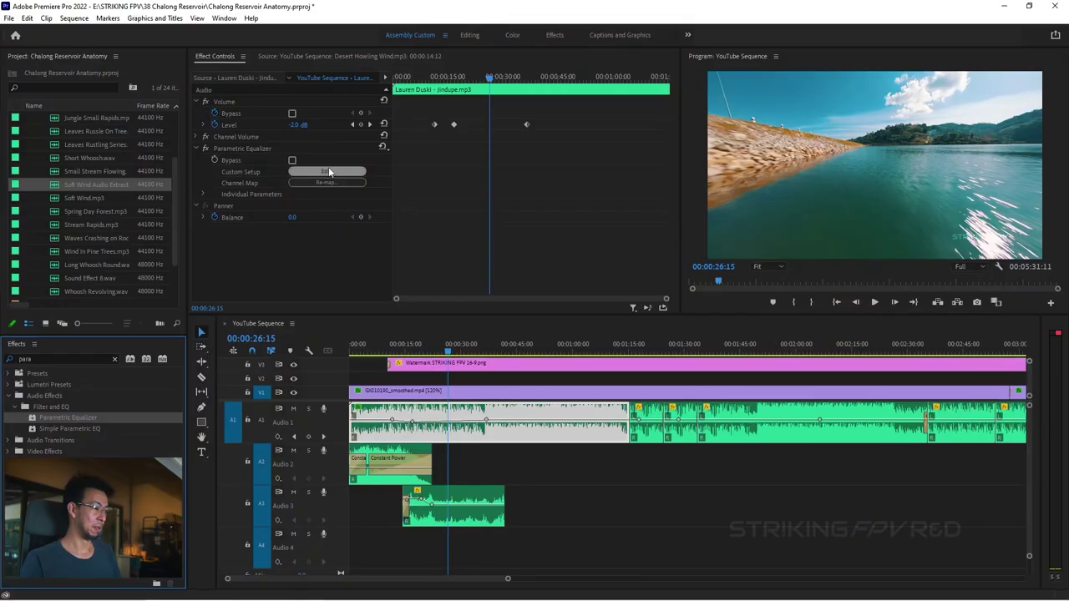
{"action": "left_click", "coordinate": [306, 172]}
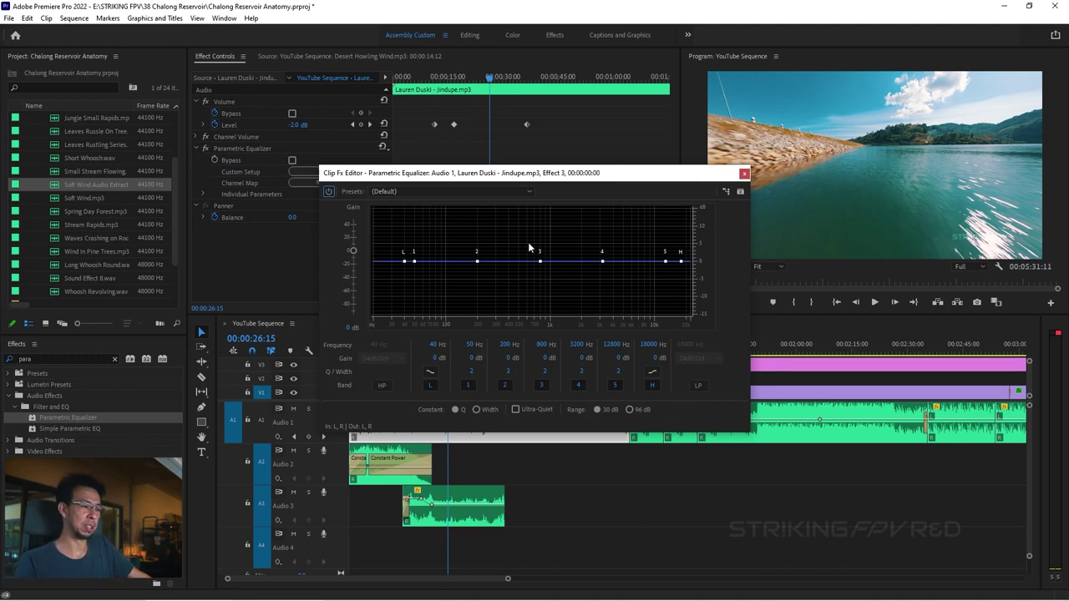
{"action": "left_click_drag", "start_coordinate": [414, 262], "coordinate": [434, 301]}
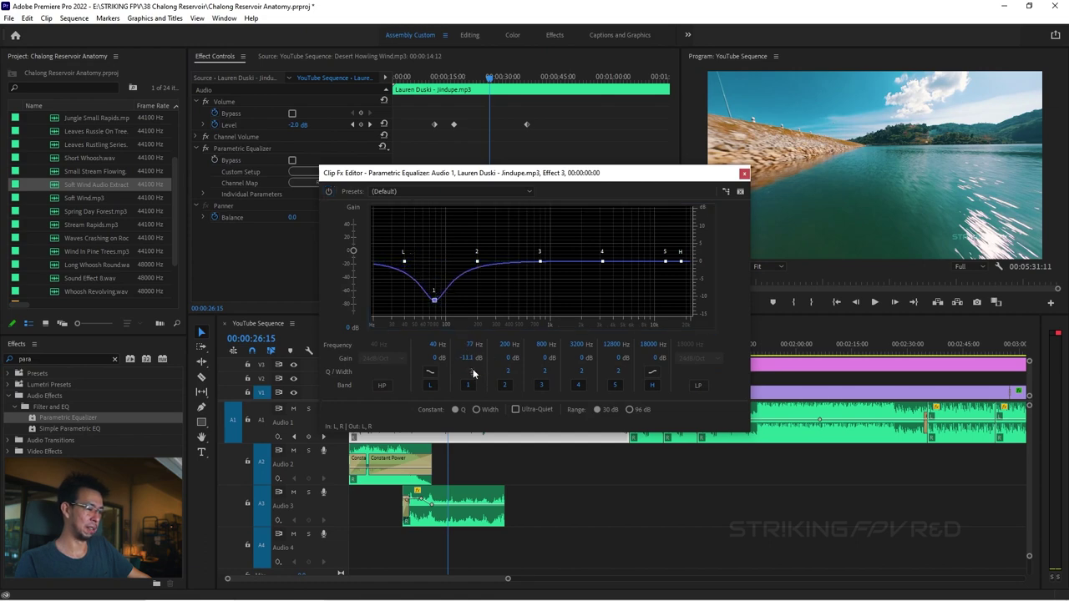
{"action": "left_click_drag", "start_coordinate": [473, 369], "coordinate": [469, 370]}
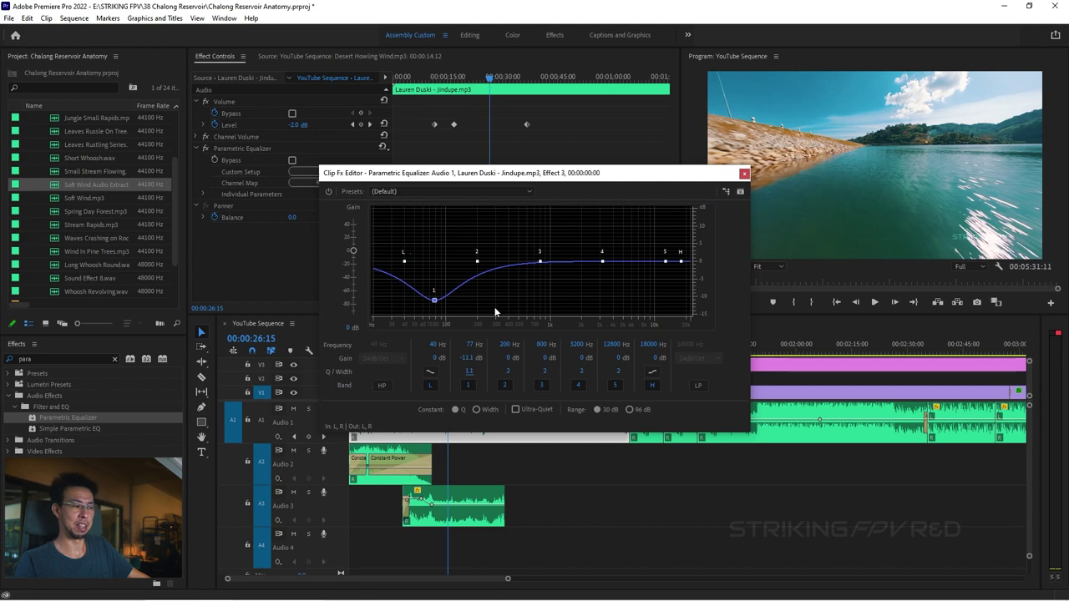
Bring equalizer band 1 back to about 0.5 dB at 80 Hz and cut band 3 to about -9.8 dB at 960 Hz with a Q of 1.1
{"action": "left_click_drag", "start_coordinate": [434, 299], "coordinate": [436, 260]}
{"action": "left_click_drag", "start_coordinate": [539, 261], "coordinate": [539, 297]}
{"action": "left_click_drag", "start_coordinate": [546, 374], "coordinate": [539, 371]}
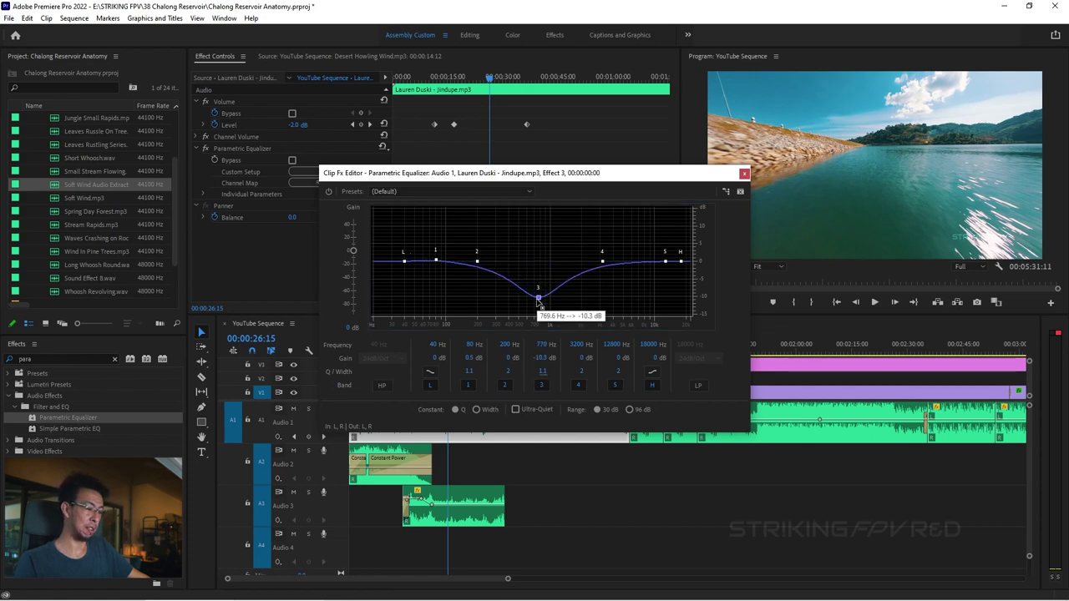
{"action": "mouse_move", "coordinate": [538, 297]}
{"action": "left_mouse_down"}
{"action": "mouse_move", "coordinate": [548, 298]}
{"action": "mouse_move", "coordinate": [513, 296]}
{"action": "mouse_move", "coordinate": [559, 295]}
{"action": "mouse_move", "coordinate": [548, 297]}
{"action": "left_mouse_up"}
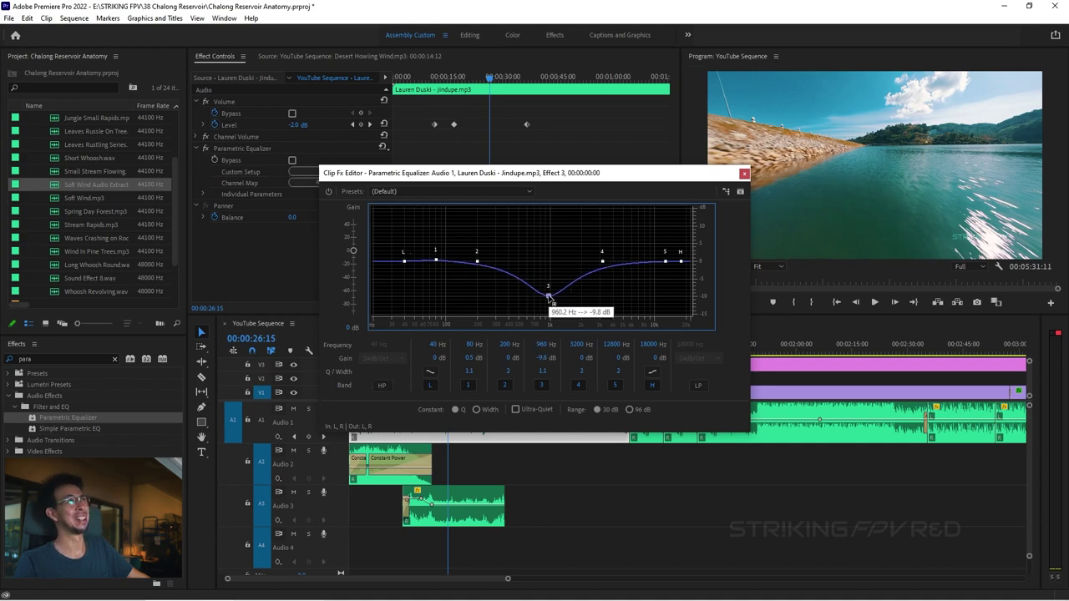
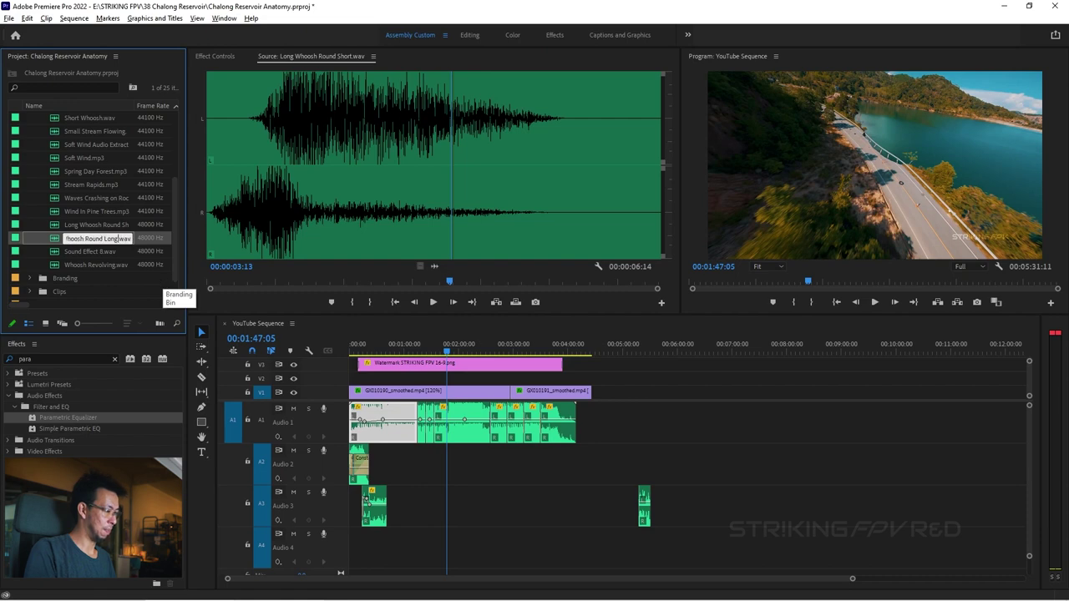
Modify the audio channels of Long Whoosh Round Short.wav so its left channel also uses the right source channel
{"action": "left_click", "coordinate": [75, 226]}
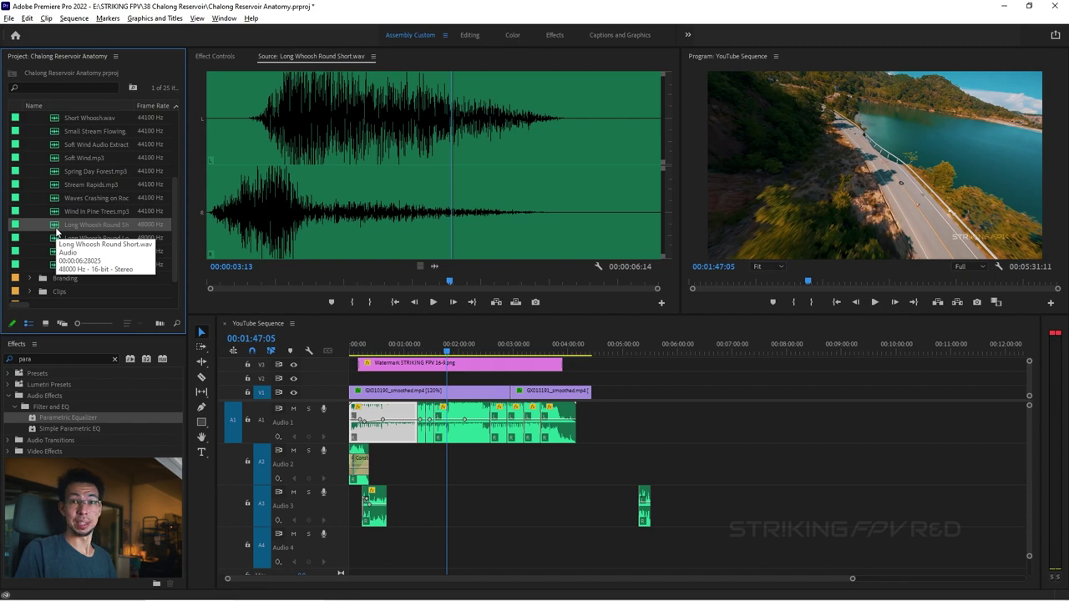
{"action": "right_click", "coordinate": [56, 231]}
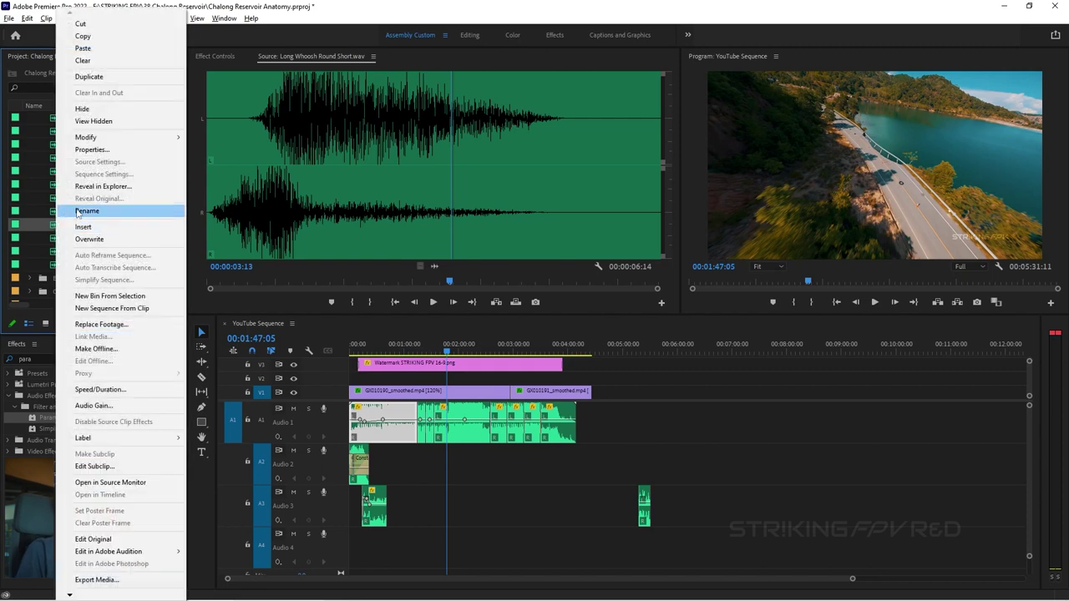
{"action": "mouse_move", "coordinate": [126, 137]}
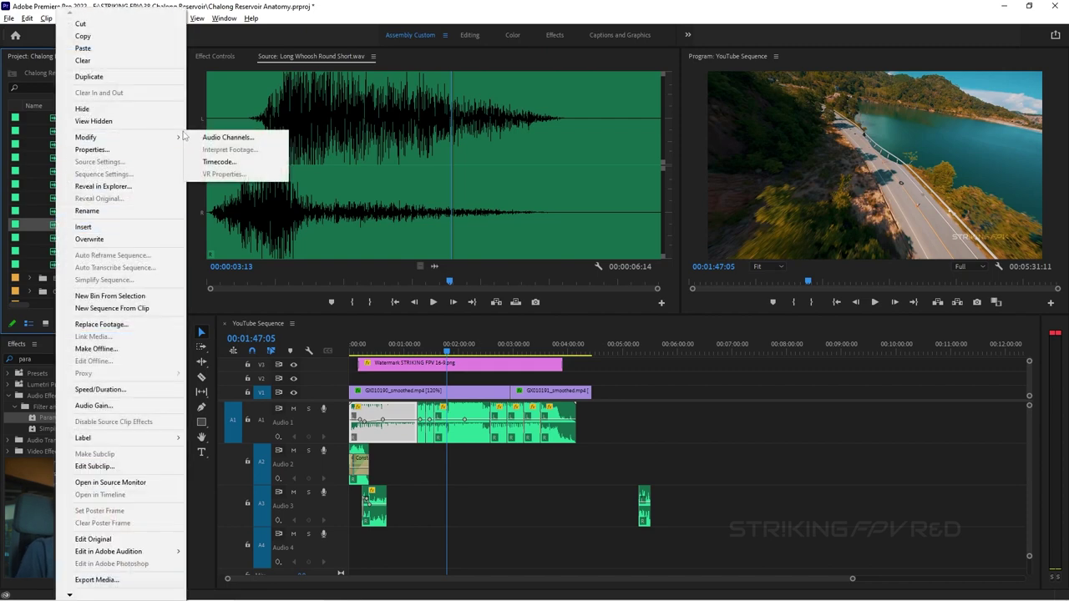
{"action": "left_click", "coordinate": [236, 137]}
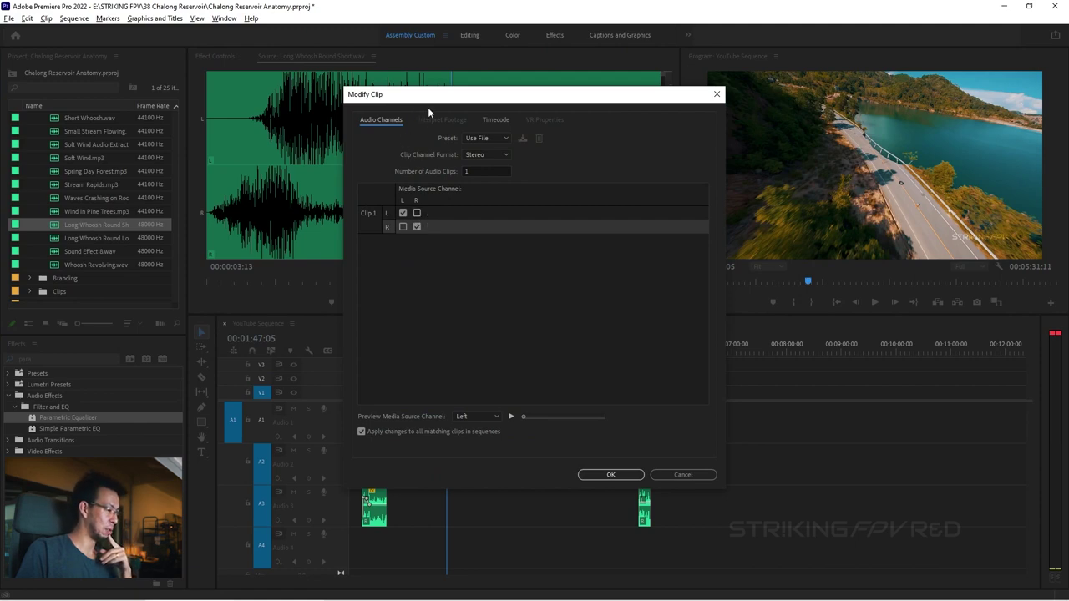
{"action": "left_click_drag", "start_coordinate": [430, 101], "coordinate": [610, 122]}
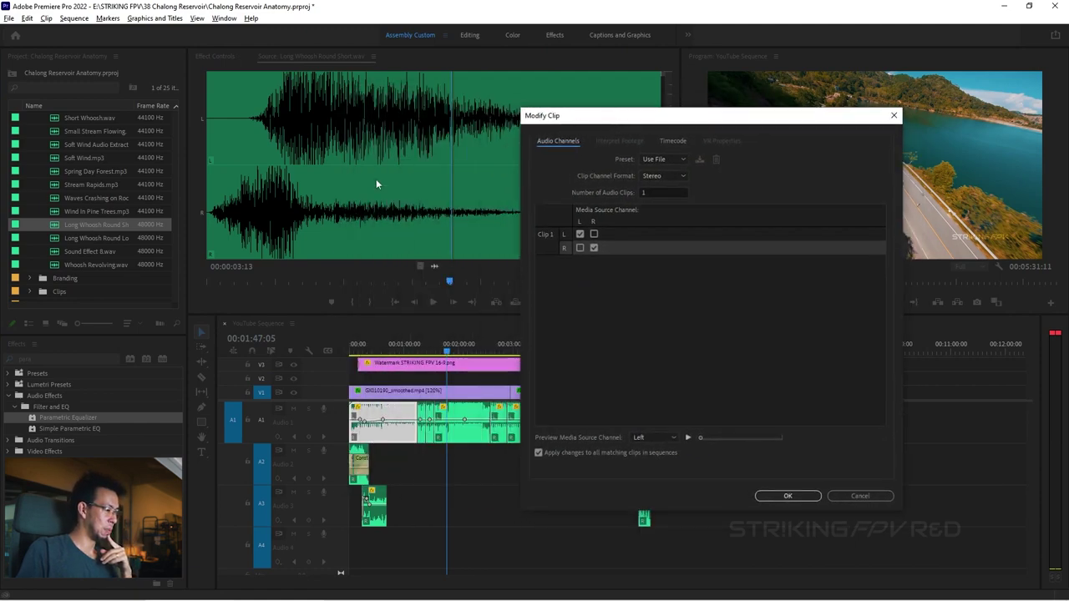
{"action": "left_click", "coordinate": [593, 234]}
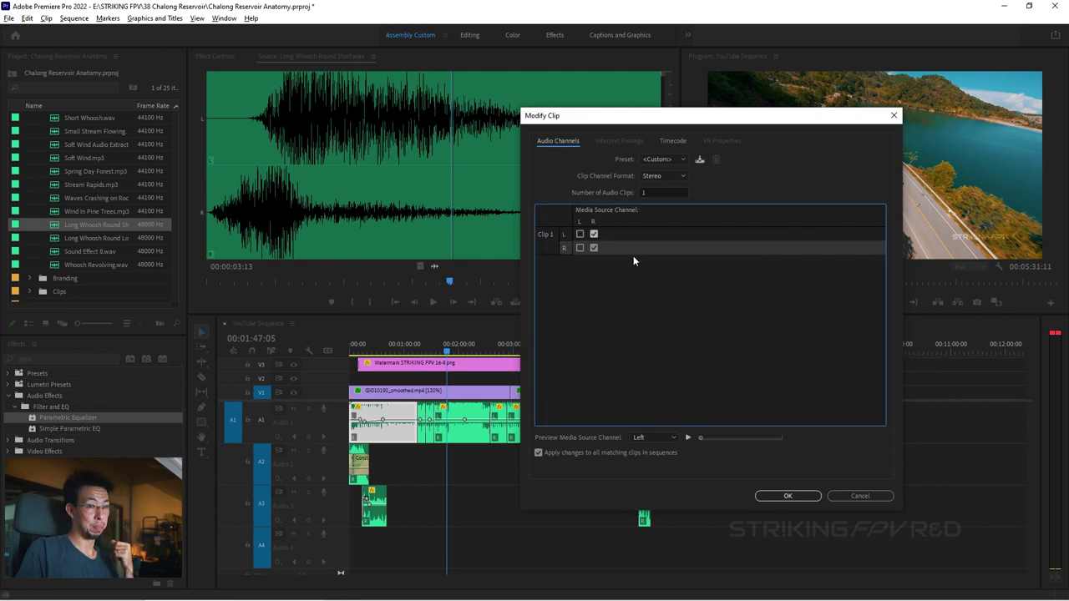
{"action": "left_click", "coordinate": [807, 496]}
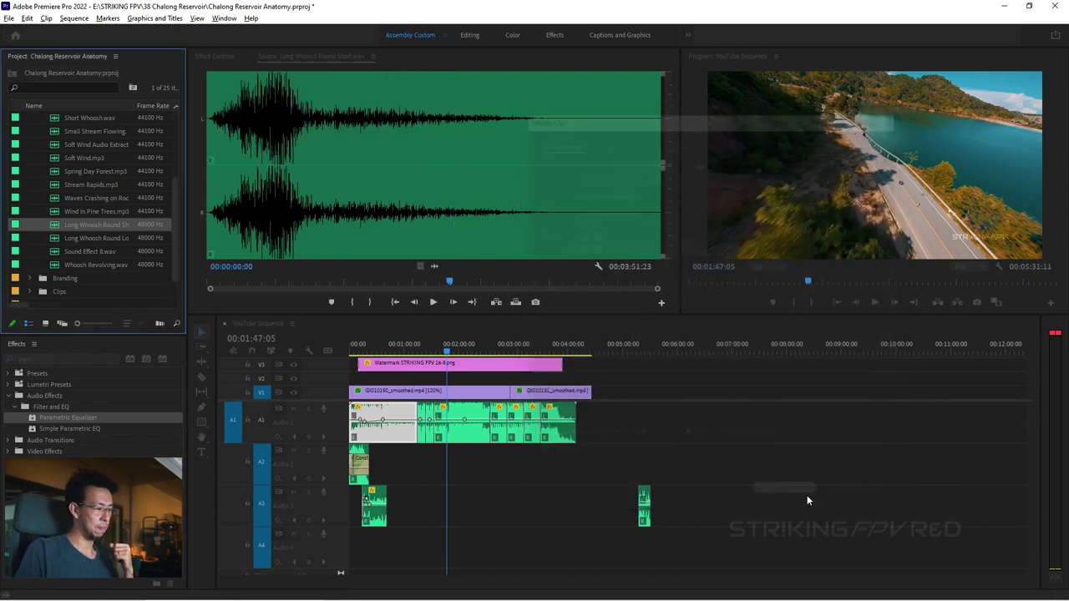
Play Long Whoosh Round Short.wav from its start to about 00:00:03:04 to hear the remapped channels
{"action": "left_click", "coordinate": [213, 123]}
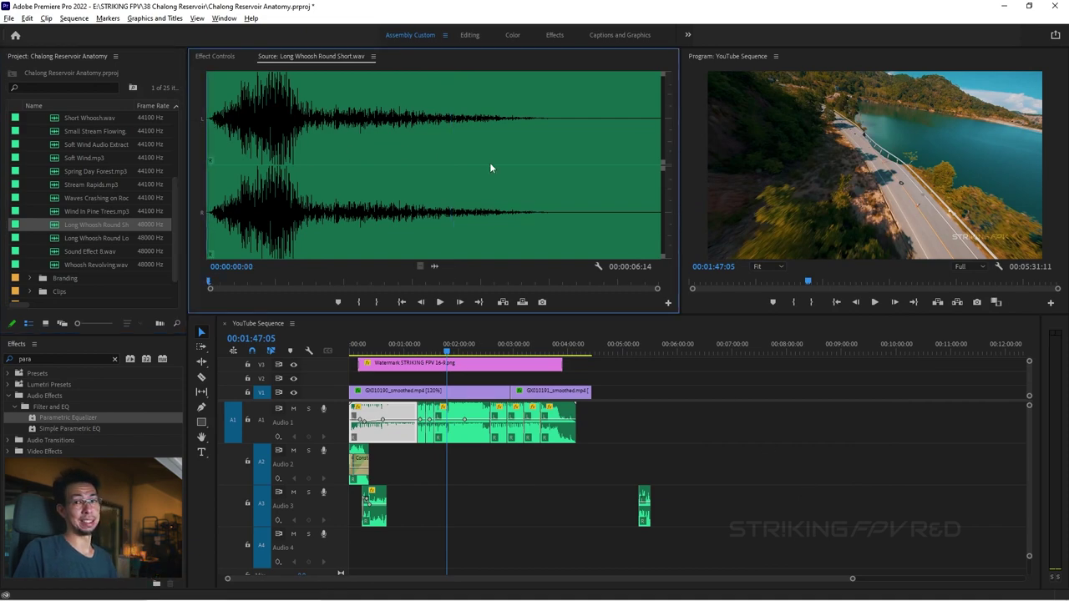
{"action": "key", "text": "space"}
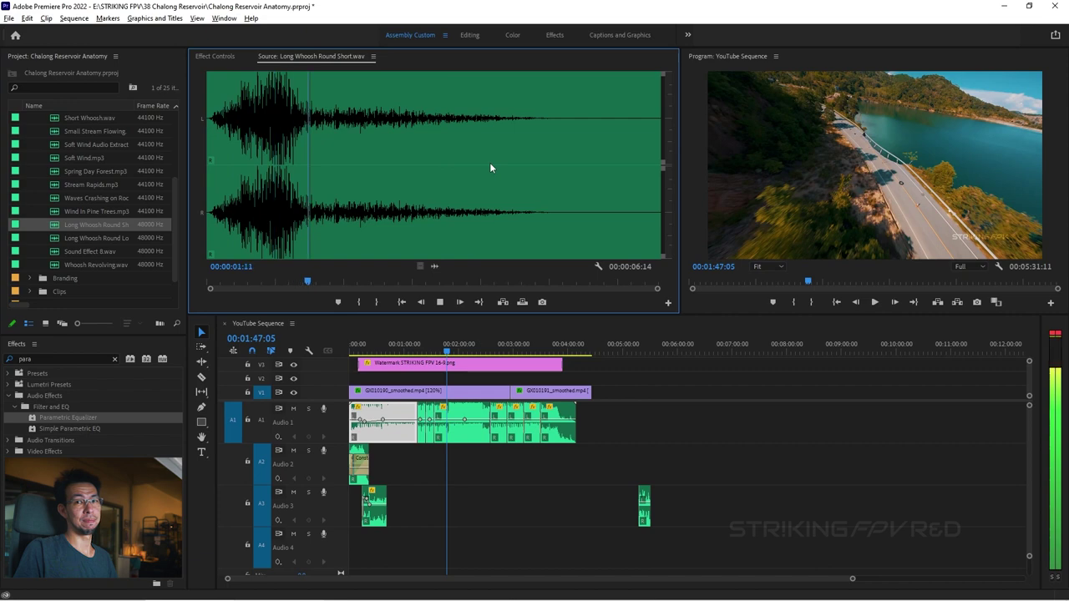
{"action": "key", "text": "space"}
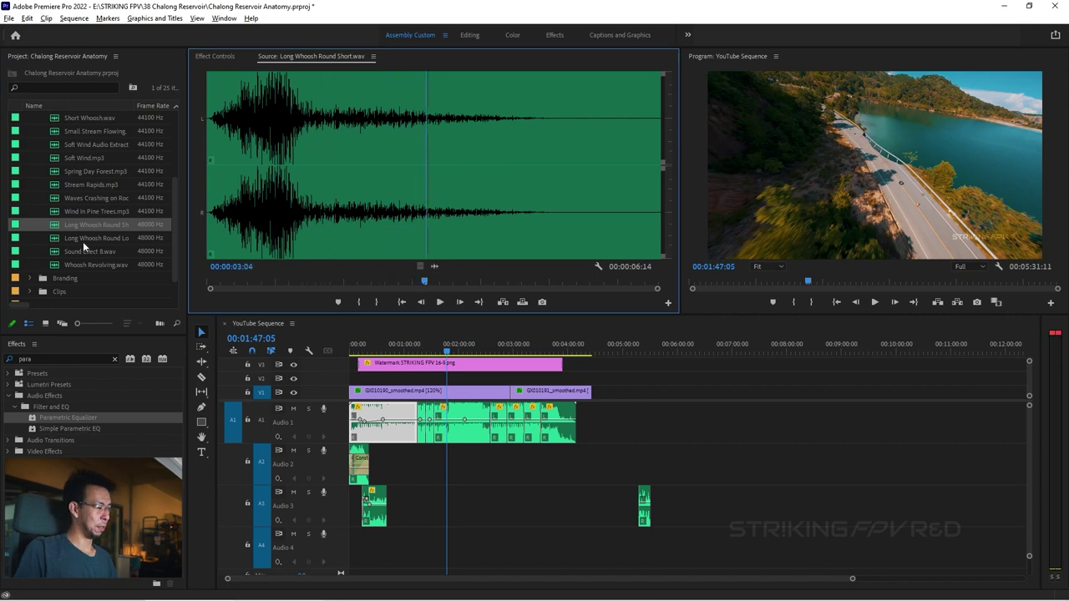
Modify the audio channels of Long Whoosh Round Long.wav so its right channel also uses the left source channel
{"action": "left_click", "coordinate": [57, 240]}
{"action": "double_click", "coordinate": [57, 244]}
{"action": "right_click", "coordinate": [56, 244]}
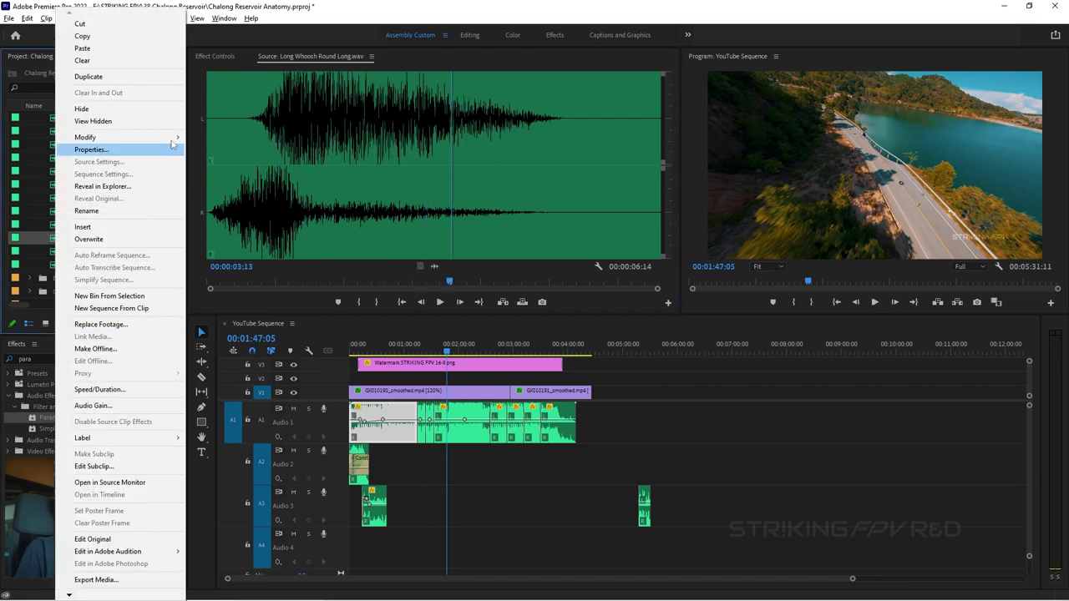
{"action": "mouse_move", "coordinate": [176, 137]}
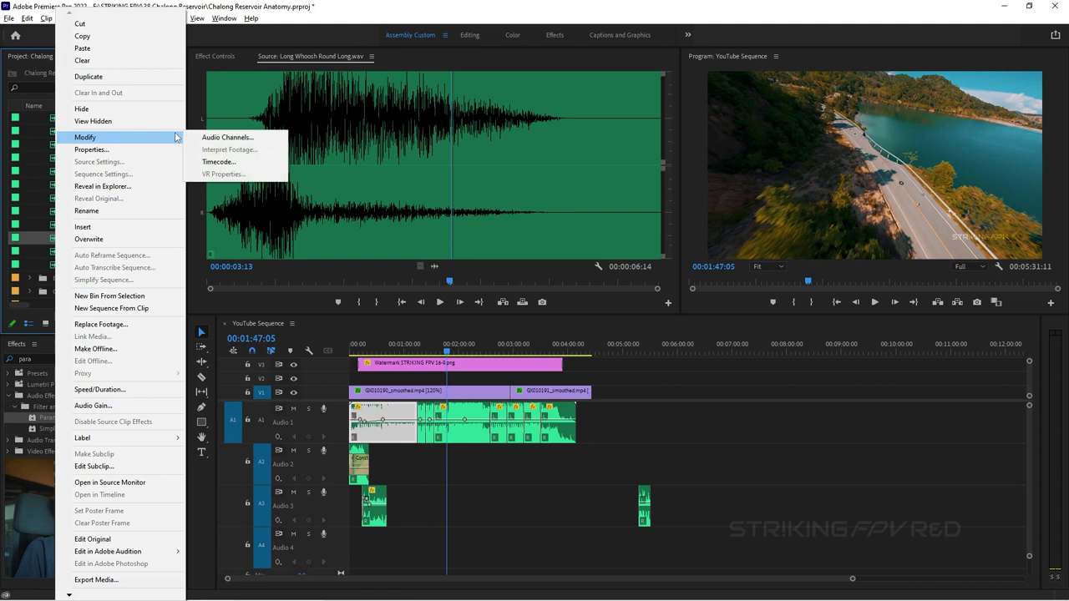
{"action": "left_click", "coordinate": [220, 138]}
{"action": "left_click", "coordinate": [580, 248]}
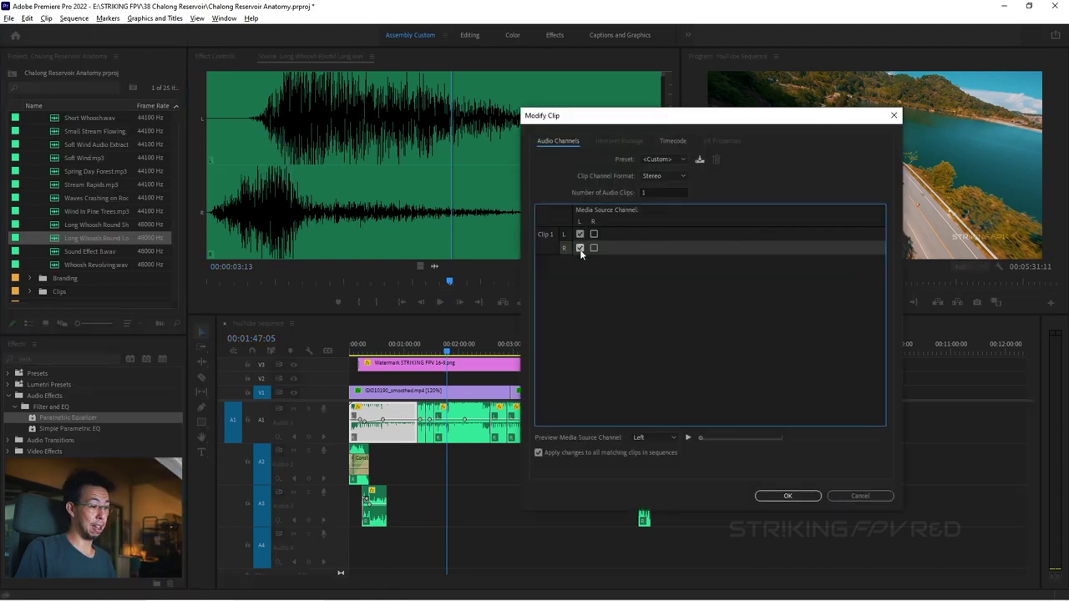
{"action": "left_click", "coordinate": [787, 496]}
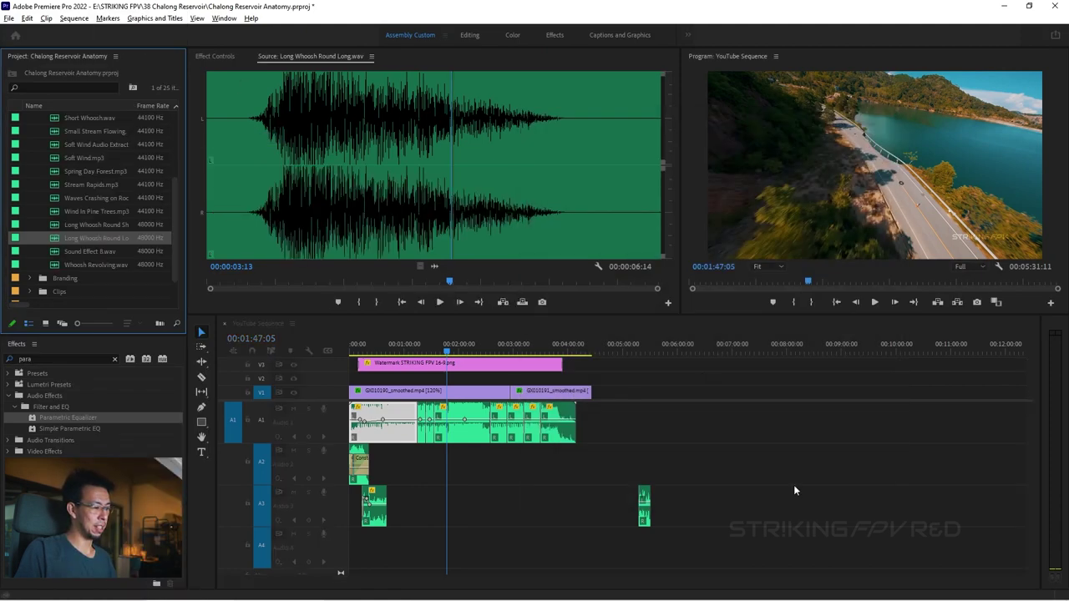
Play Long Whoosh Round Long.wav to about 00:00:05:05 to hear the remapped channels, and lower the system volume to 40
{"action": "left_click", "coordinate": [236, 105]}
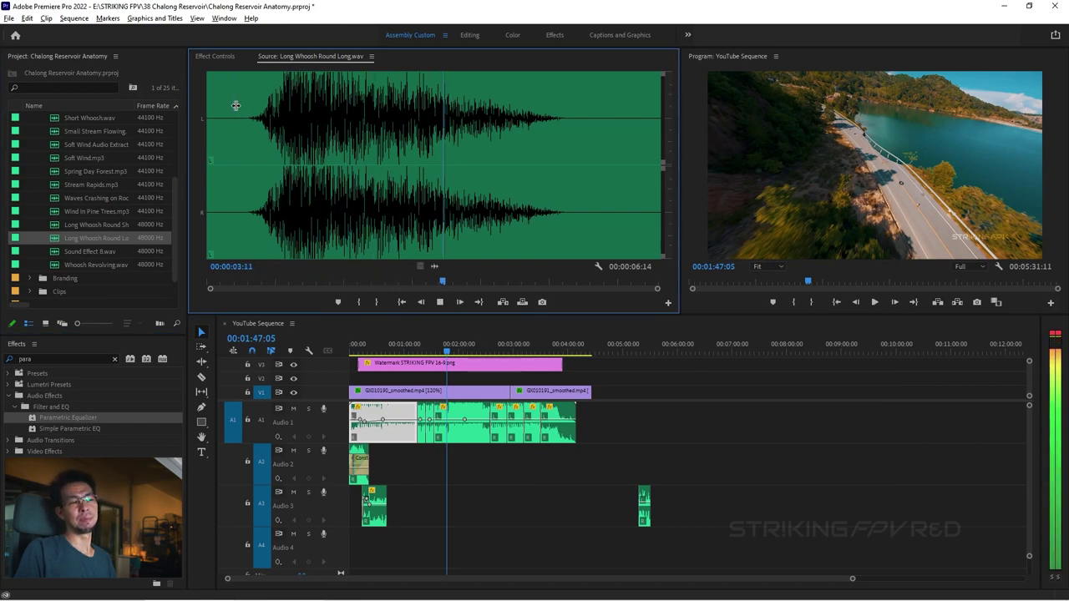
{"action": "key", "text": "space"}
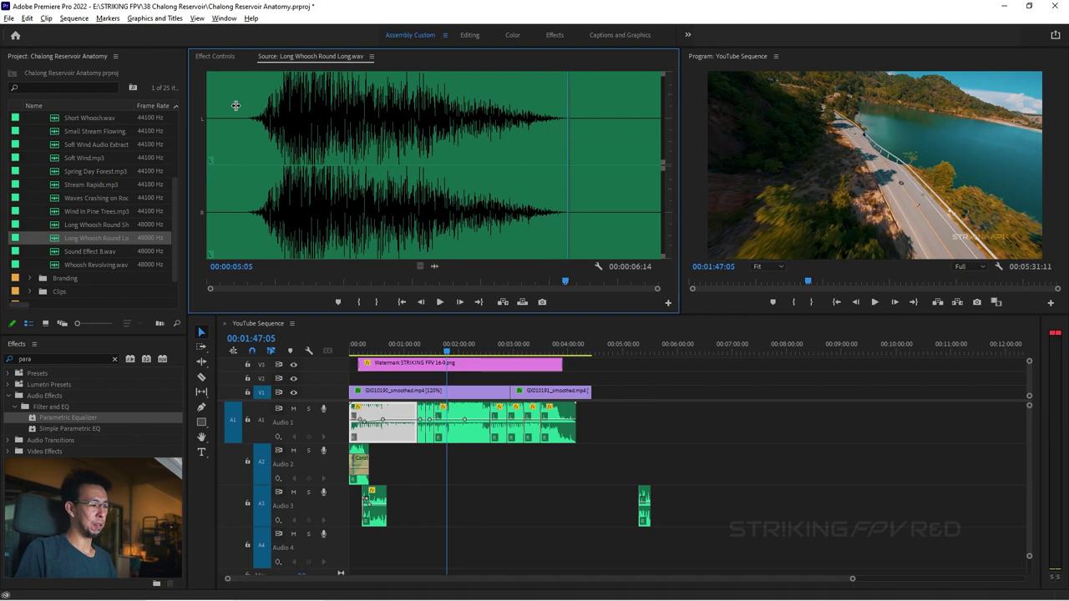
{"action": "key", "text": "XF86AudioLowerVolume"}
{"action": "key", "text": "XF86AudioLowerVolume"}
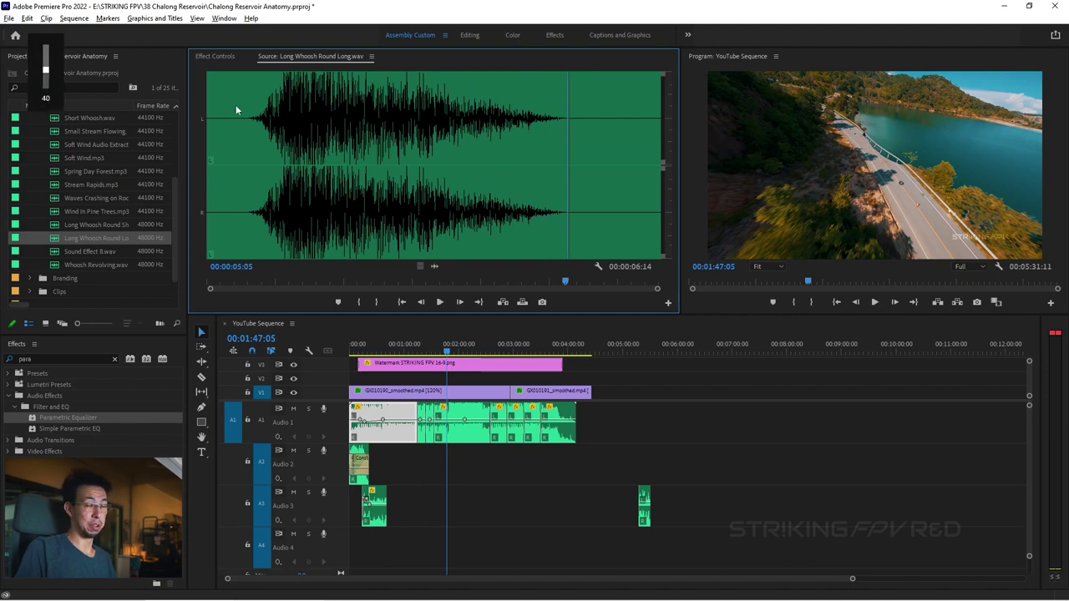
Open Sound Effect 8.wav from the project for preview and play it from about 00:00:00:04
{"action": "double_click", "coordinate": [82, 251]}
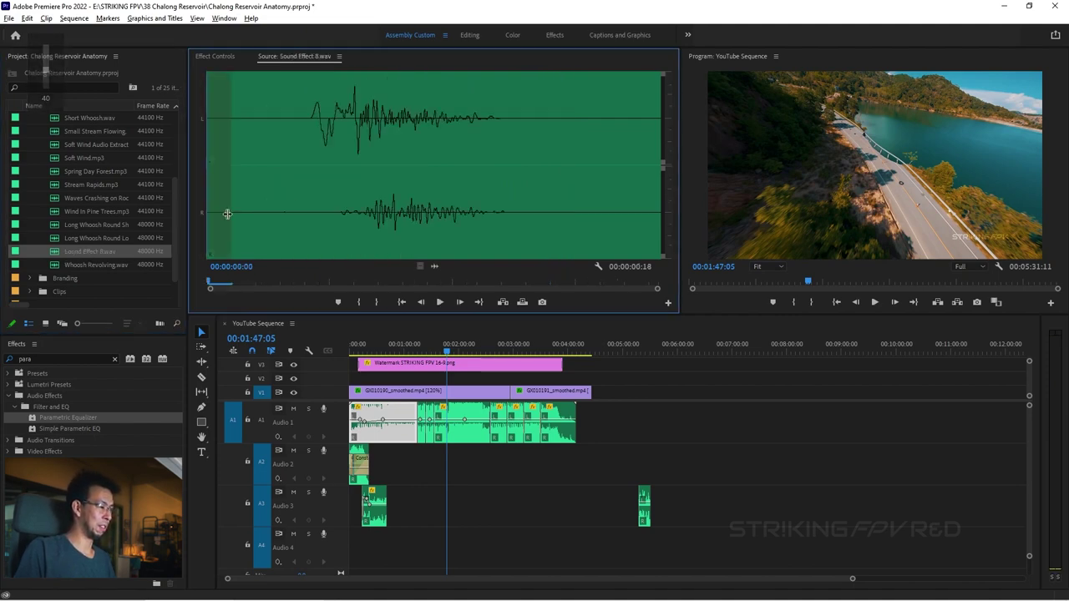
{"action": "left_click", "coordinate": [310, 127]}
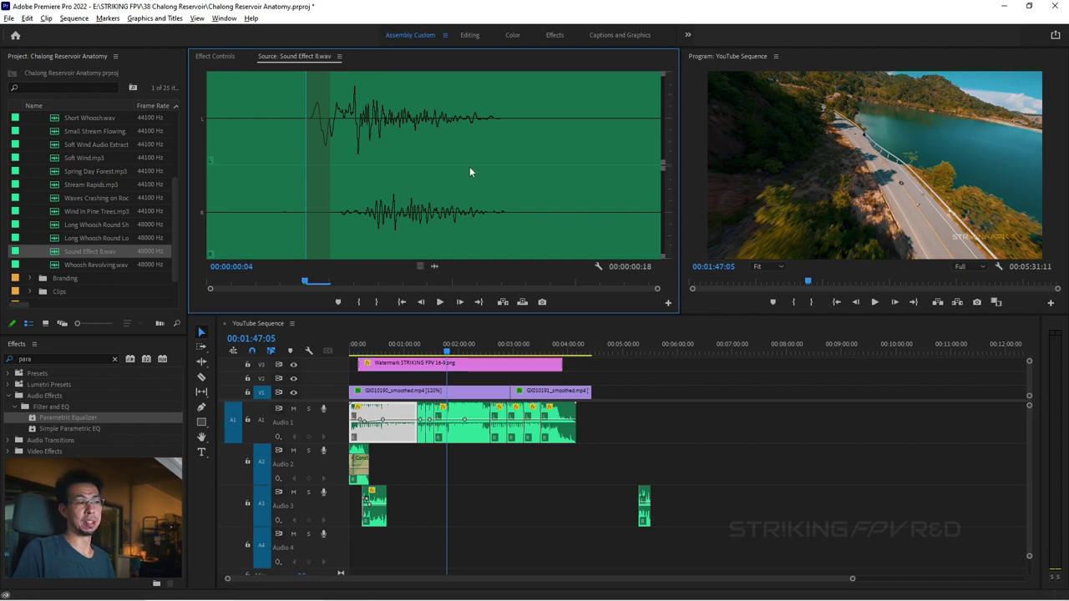
{"action": "key", "text": "space"}
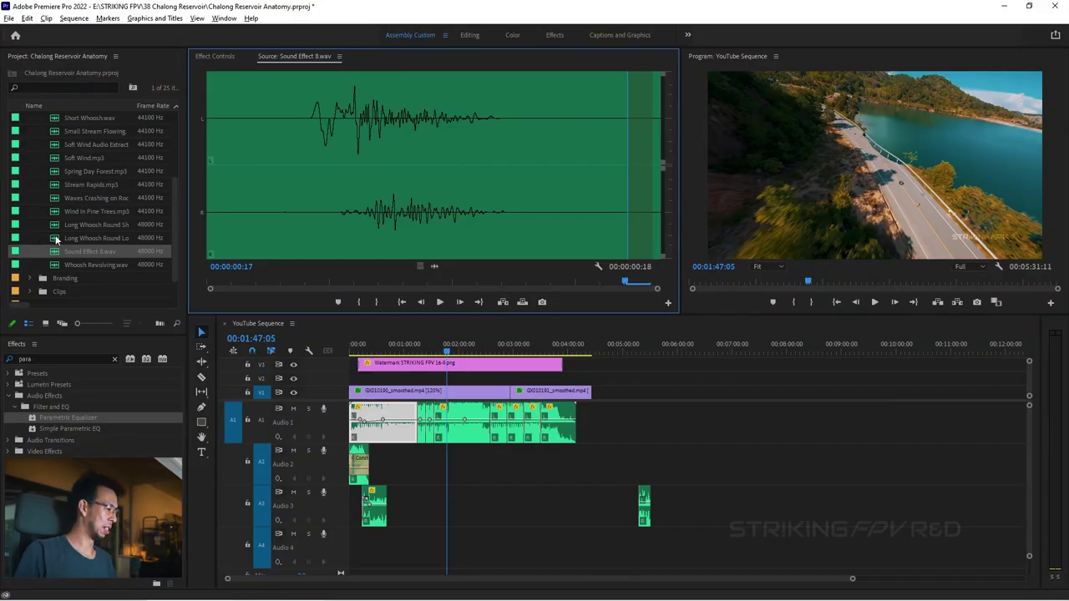
Load Long Whoosh Round Long.wav for preview and expand the Video 1 track in the YouTube Sequence timeline
{"action": "double_click", "coordinate": [55, 237]}
{"action": "scroll", "coordinate": [433, 457], "scroll_direction": "up", "scroll_amount": 5, "text": "alt"}
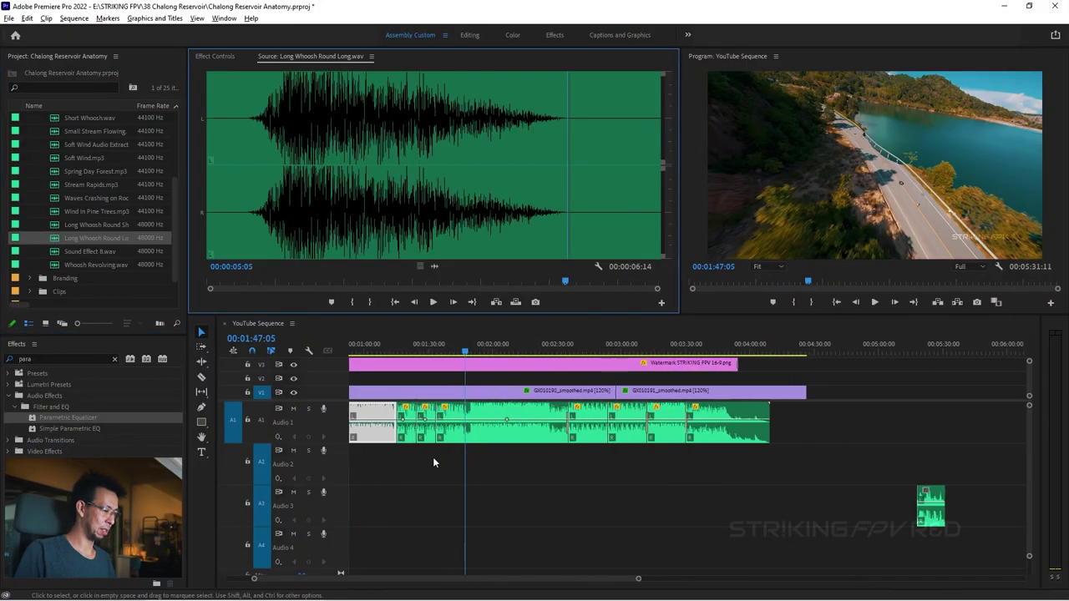
{"action": "double_click", "coordinate": [333, 390]}
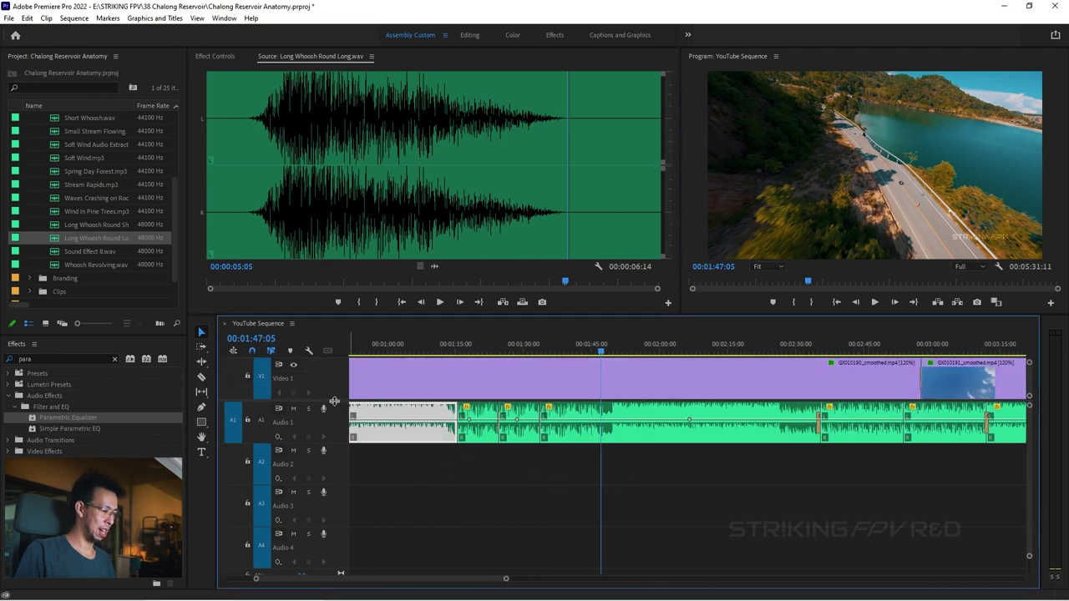
{"action": "scroll", "coordinate": [334, 425], "scroll_direction": "up", "scroll_amount": 2}
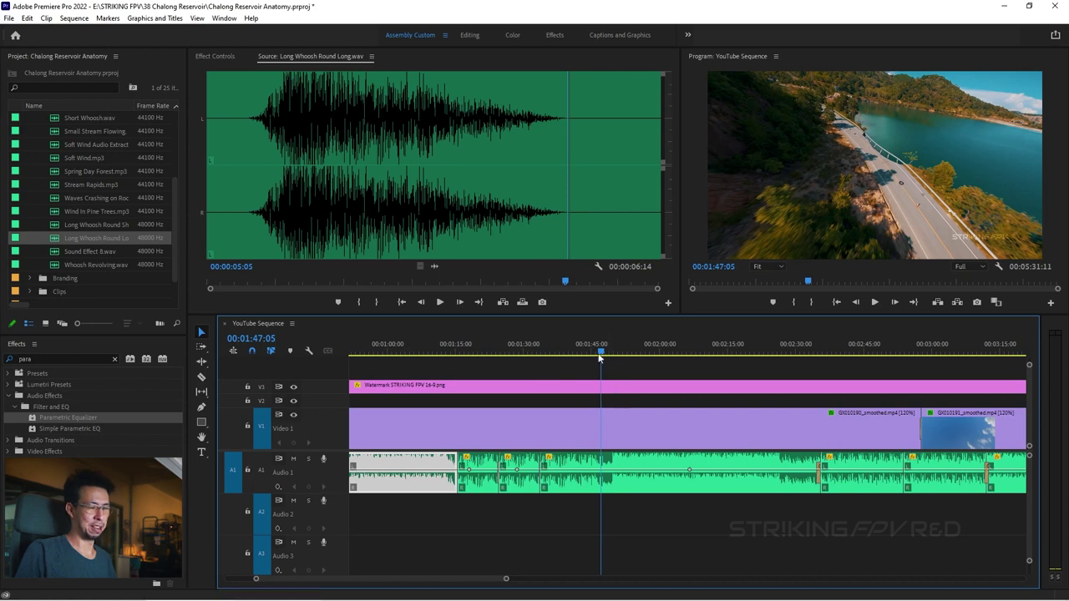
Play the sequence from 00:01:42:02 to examine the camera movement where a whoosh could go, returning the playhead to that point
{"action": "left_click", "coordinate": [553, 352]}
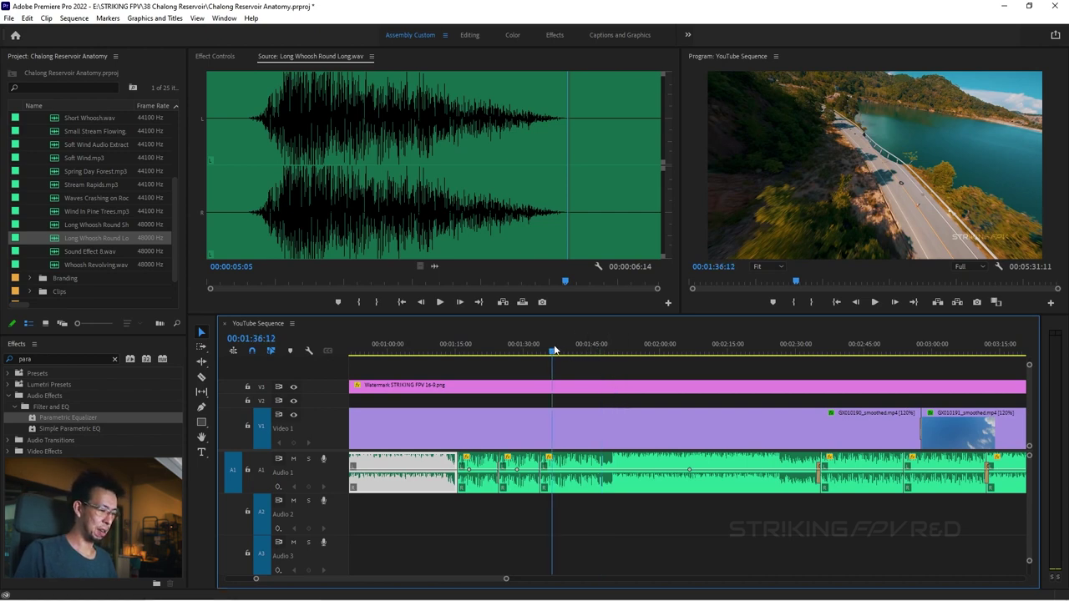
{"action": "left_click_drag", "start_coordinate": [568, 351], "coordinate": [579, 351]}
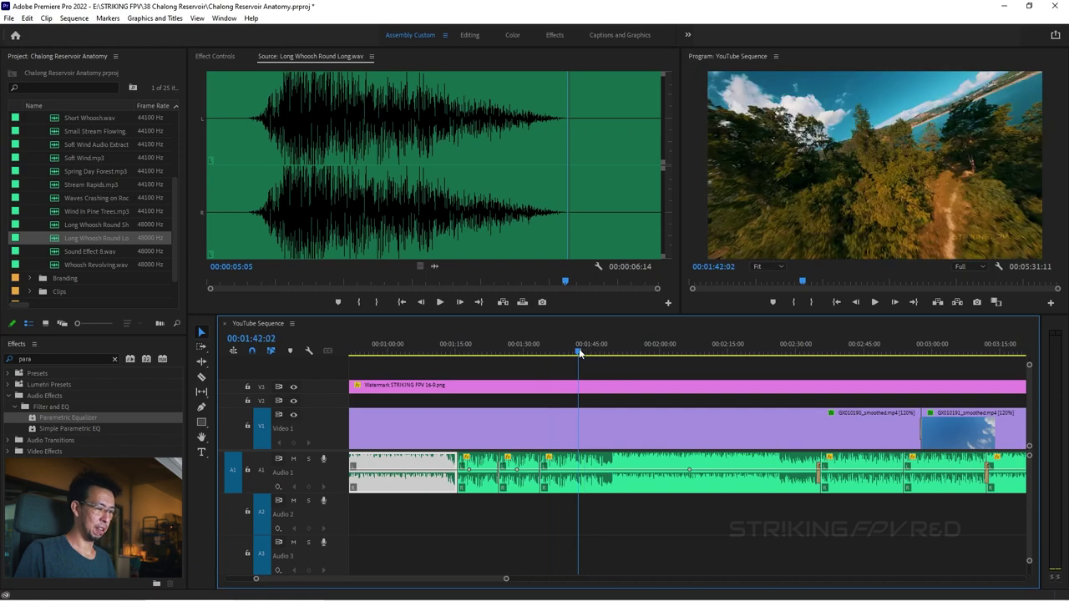
{"action": "key", "text": "space"}
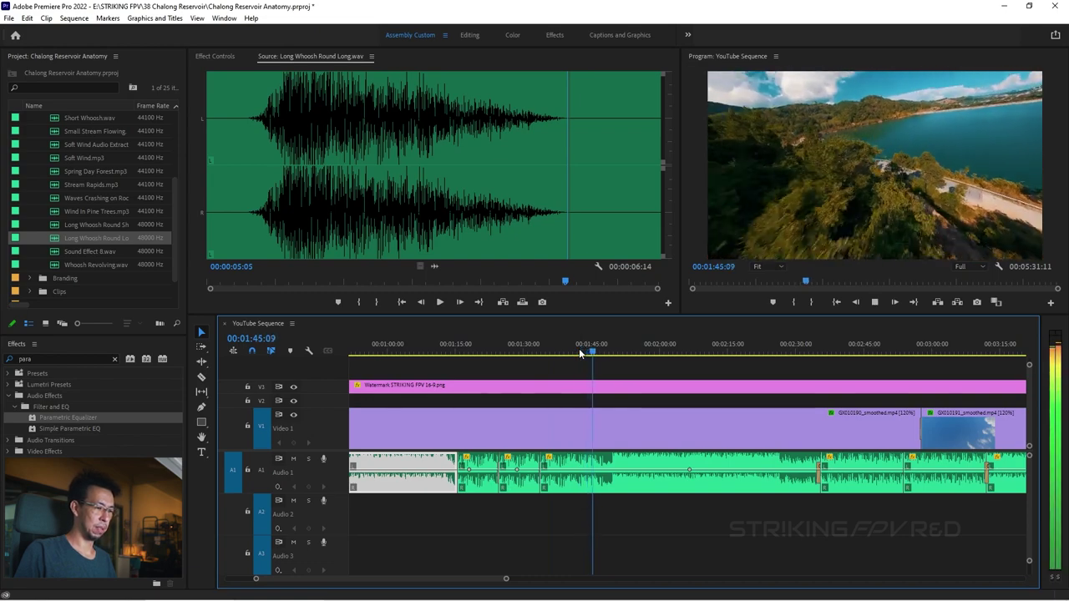
{"action": "left_click", "coordinate": [578, 350]}
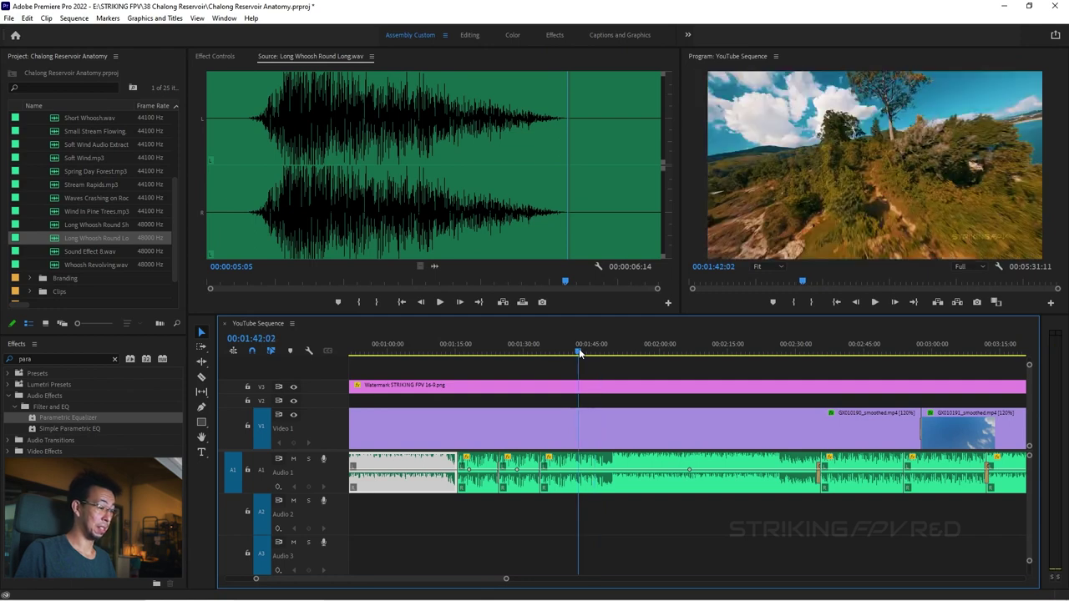
Place the audio of Long Whoosh Round Long.wav on Audio 2 at about 00:01:39 and play the sequence from 00:01:38:00
{"action": "left_click_drag", "start_coordinate": [434, 267], "coordinate": [566, 521]}
{"action": "left_click", "coordinate": [560, 341]}
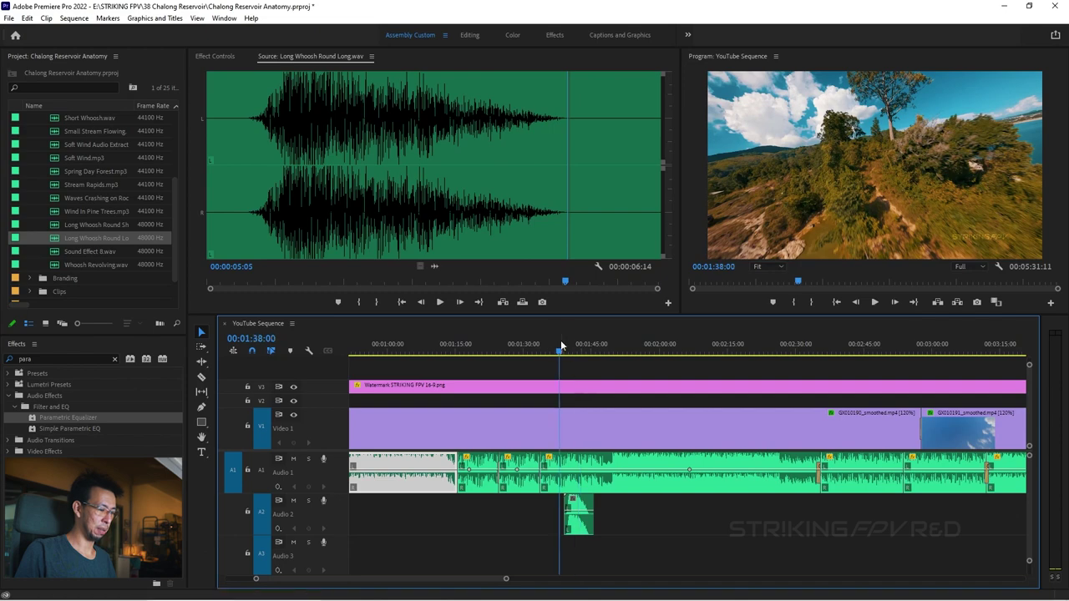
{"action": "key", "text": "space"}
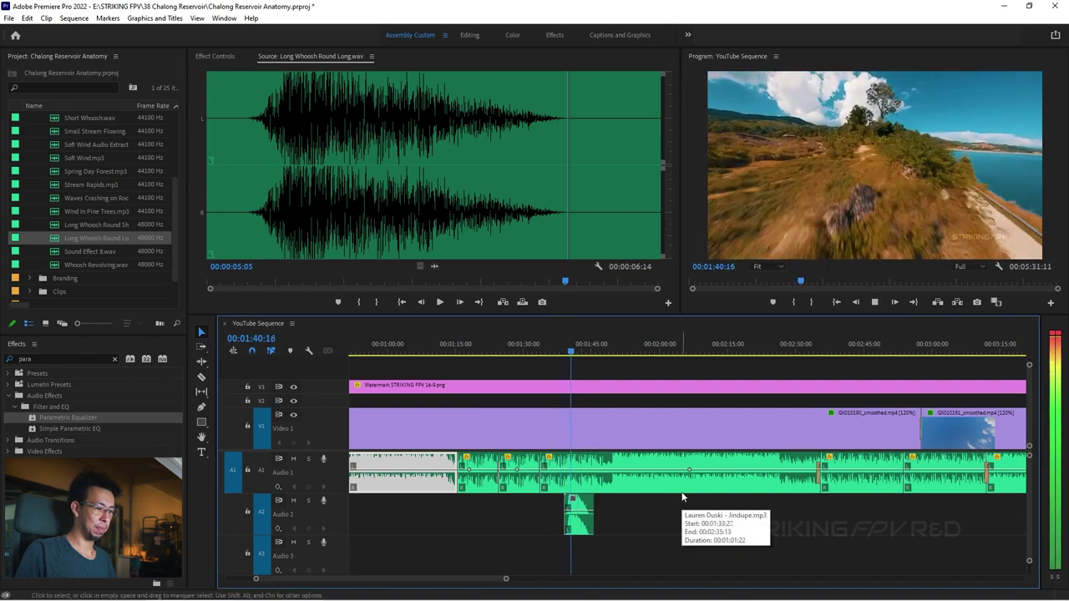
{"action": "key", "text": "space"}
Shift the whoosh clip on Audio 2 to start at about 00:01:42 and play it back to check its timing
{"action": "left_click_drag", "start_coordinate": [578, 523], "coordinate": [598, 532]}
{"action": "key", "text": "space"}
{"action": "key", "text": "space"}
{"action": "key", "text": "space"}
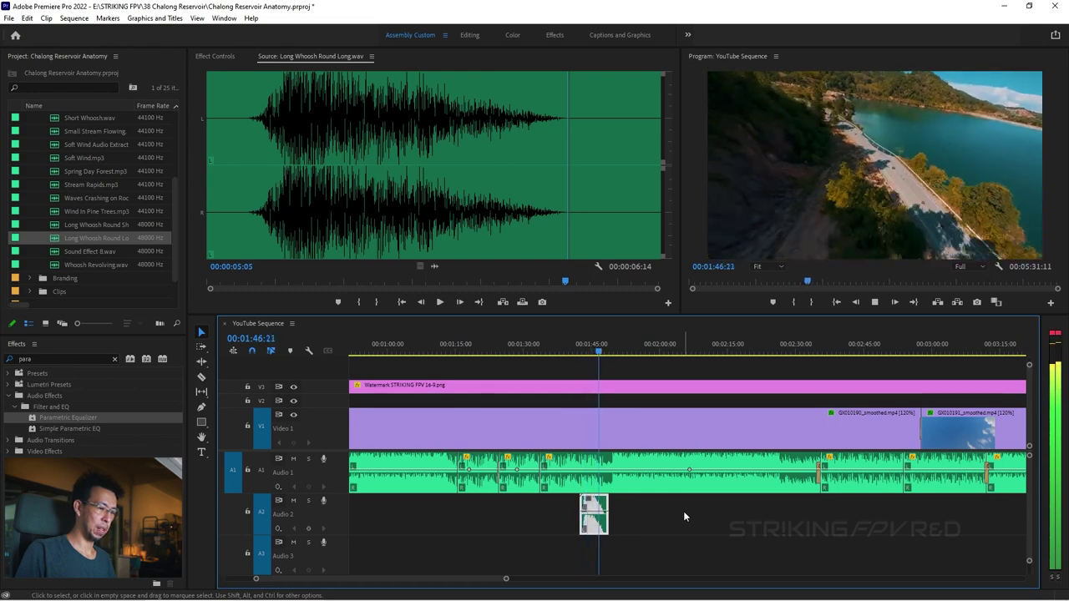
{"action": "key", "text": "space"}
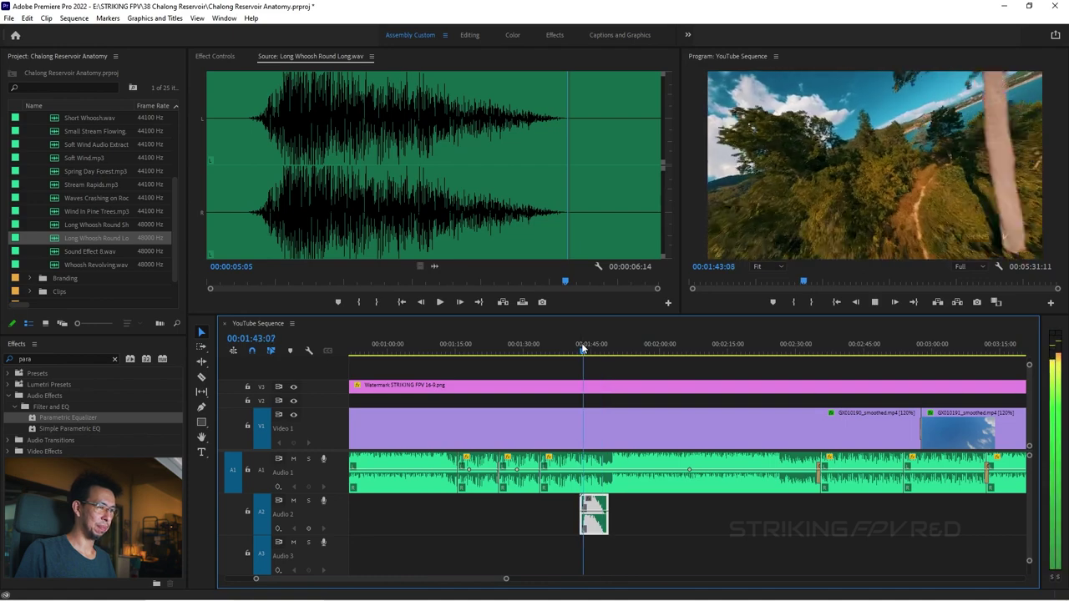
{"action": "key", "text": "space"}
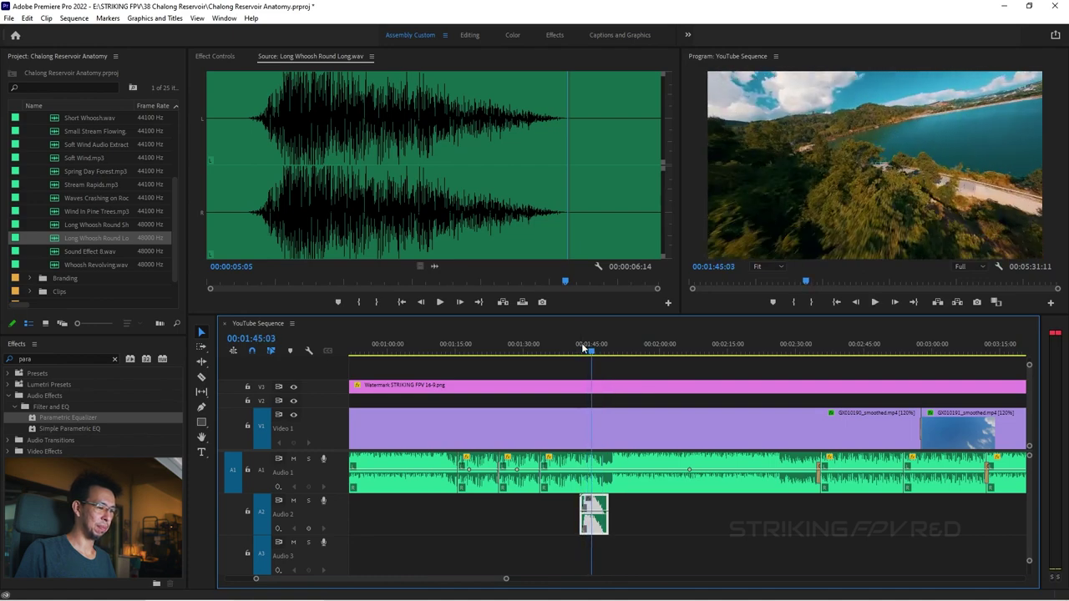
{"action": "key", "text": "Left"}
{"action": "key", "text": "Left"}
{"action": "key", "text": "Left"}
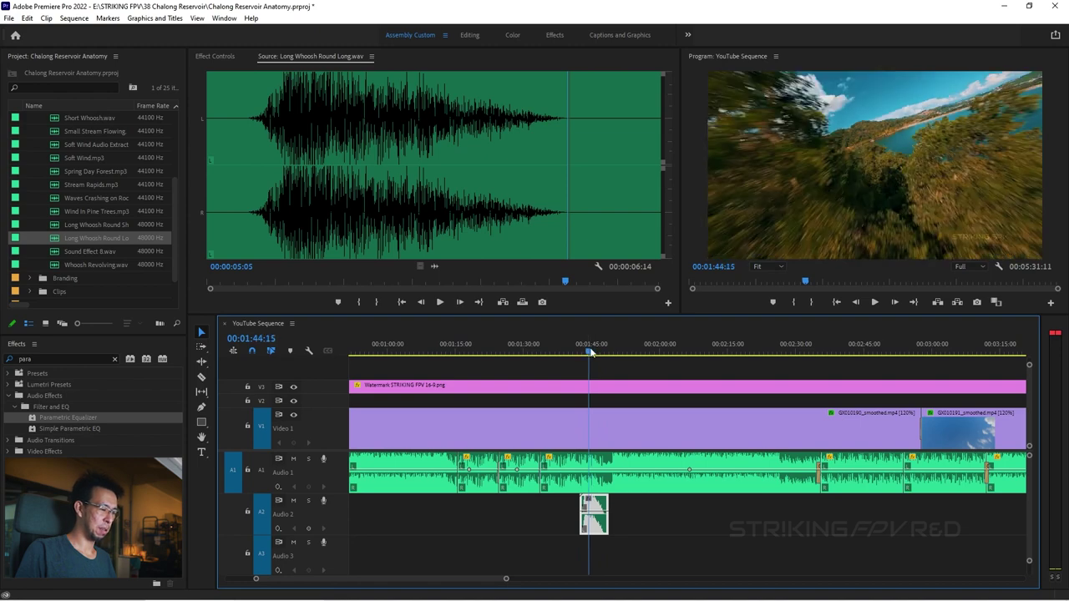
Find the Constant Power crossfade, apply it to the start of the whoosh clip, and play the sequence from 00:01:39:26
{"action": "left_click", "coordinate": [53, 359]}
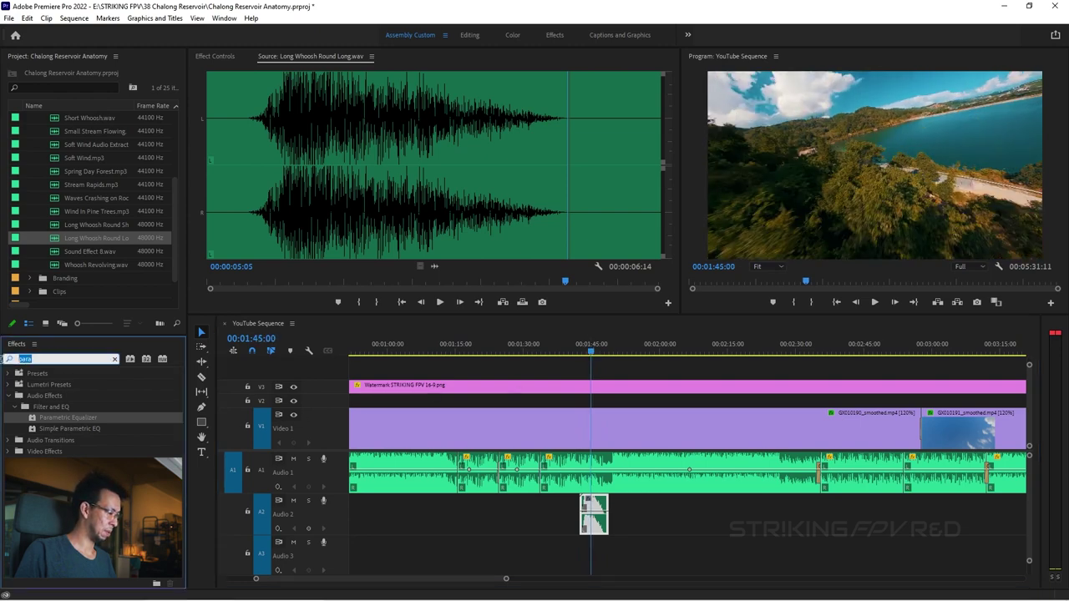
{"action": "type", "text": "cross"}
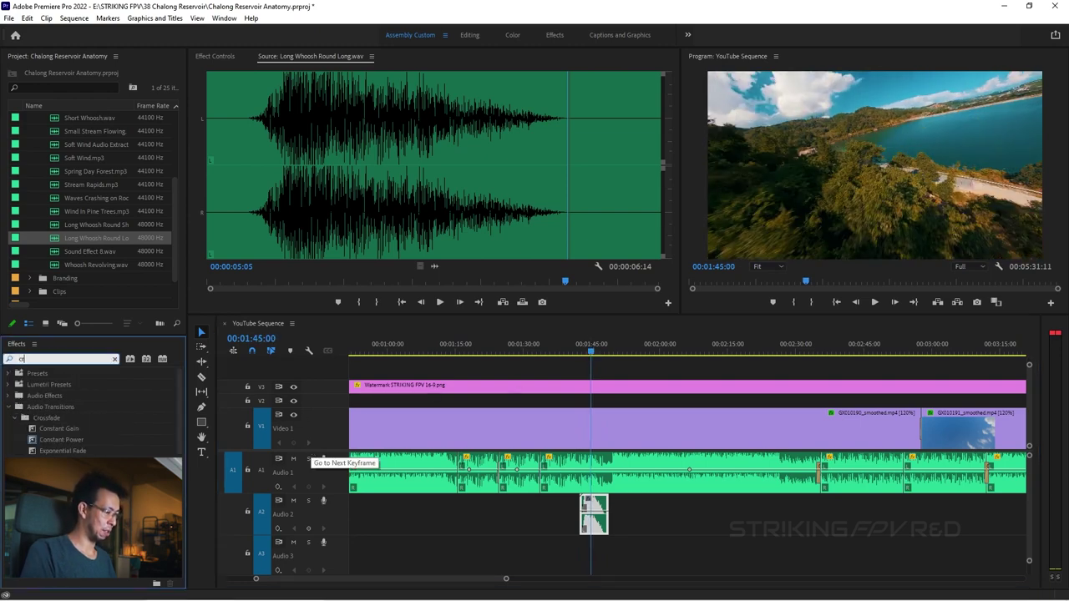
{"action": "left_click_drag", "start_coordinate": [69, 437], "coordinate": [615, 522]}
{"action": "key", "text": "="}
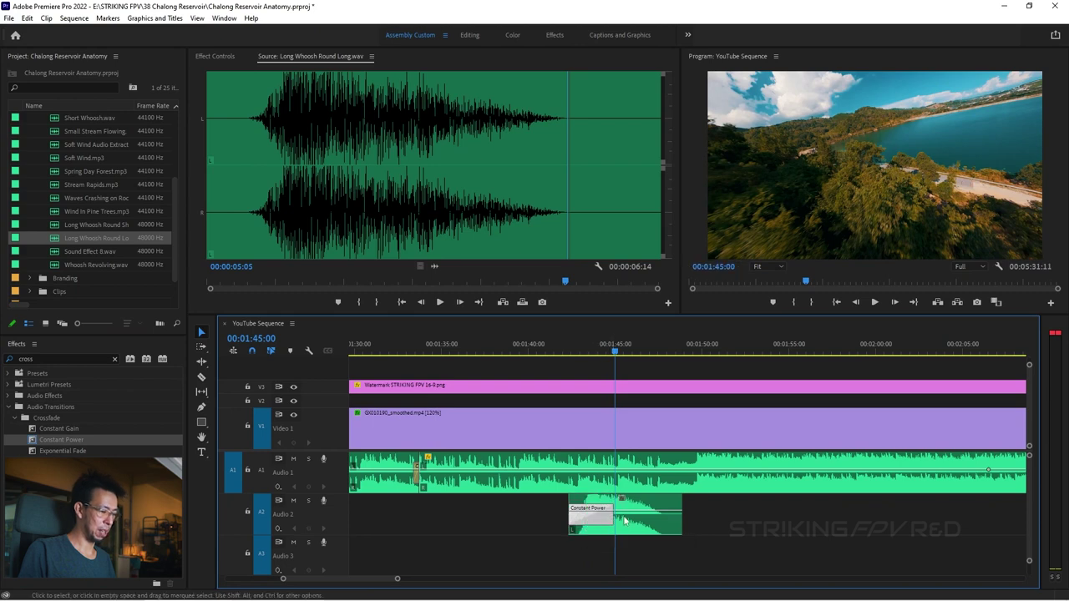
{"action": "left_click", "coordinate": [555, 351]}
{"action": "left_click", "coordinate": [526, 350]}
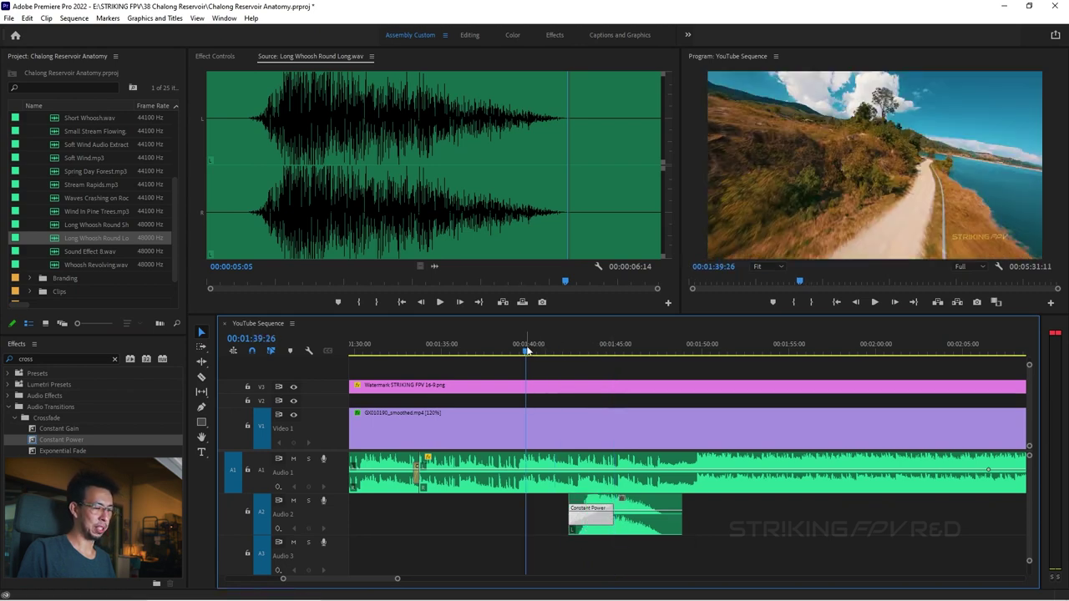
{"action": "key", "text": "space"}
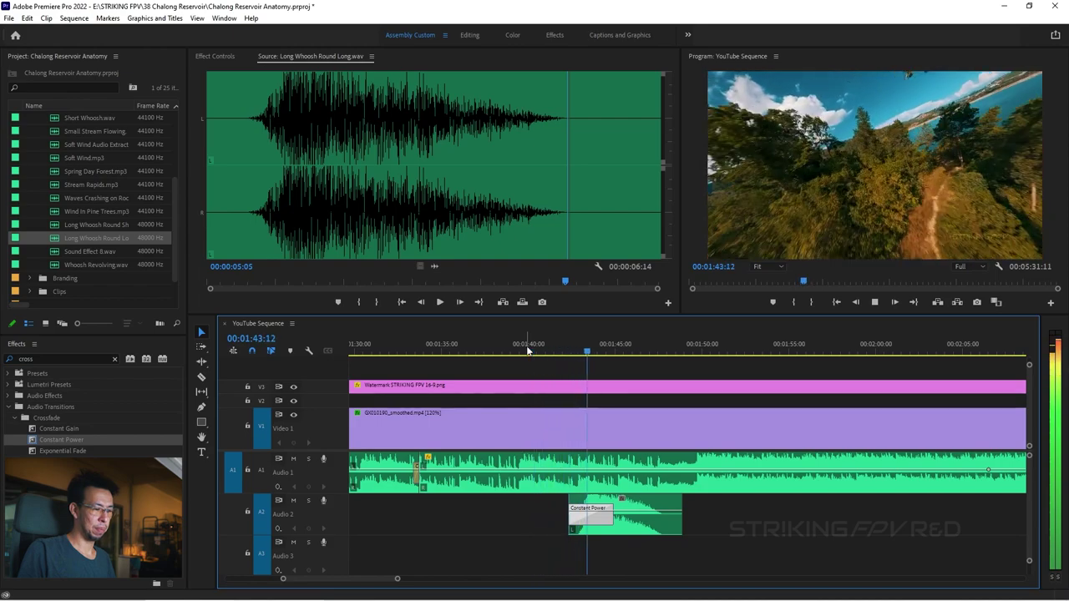
{"action": "key", "text": "space"}
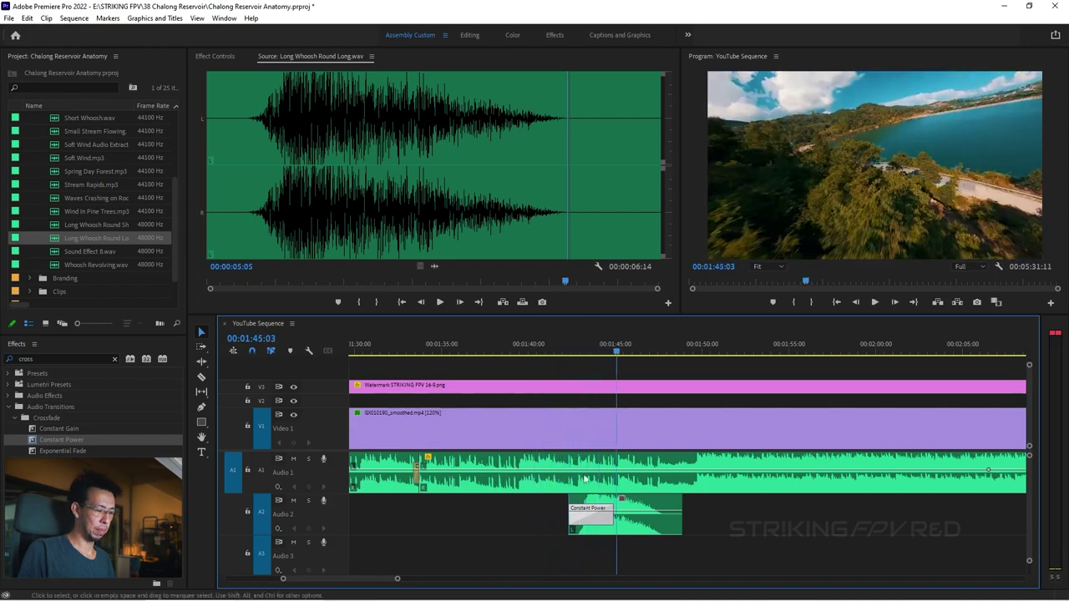
Shift the faded whoosh clip on Audio 2 to start at about 00:01:43 and play the section again
{"action": "left_click_drag", "start_coordinate": [628, 518], "coordinate": [645, 518]}
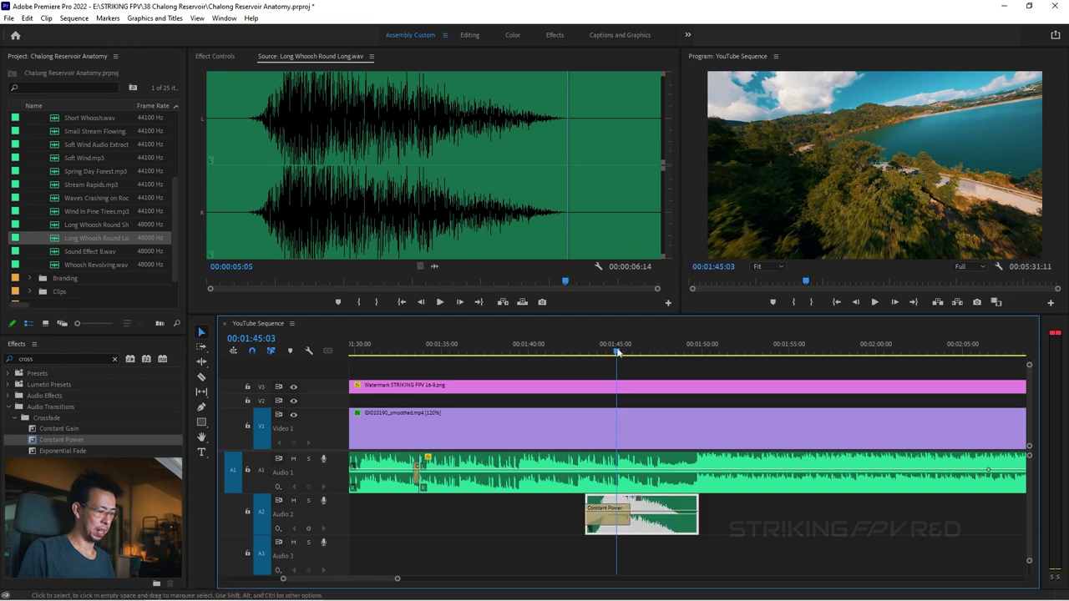
{"action": "left_click", "coordinate": [579, 346]}
{"action": "key", "text": "space"}
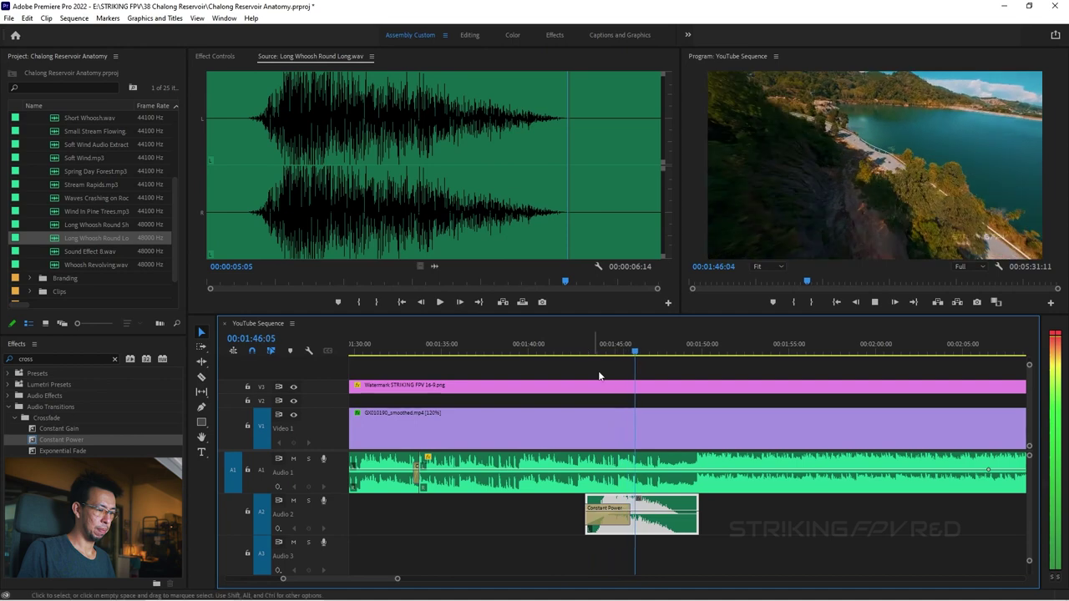
{"action": "key", "text": "space"}
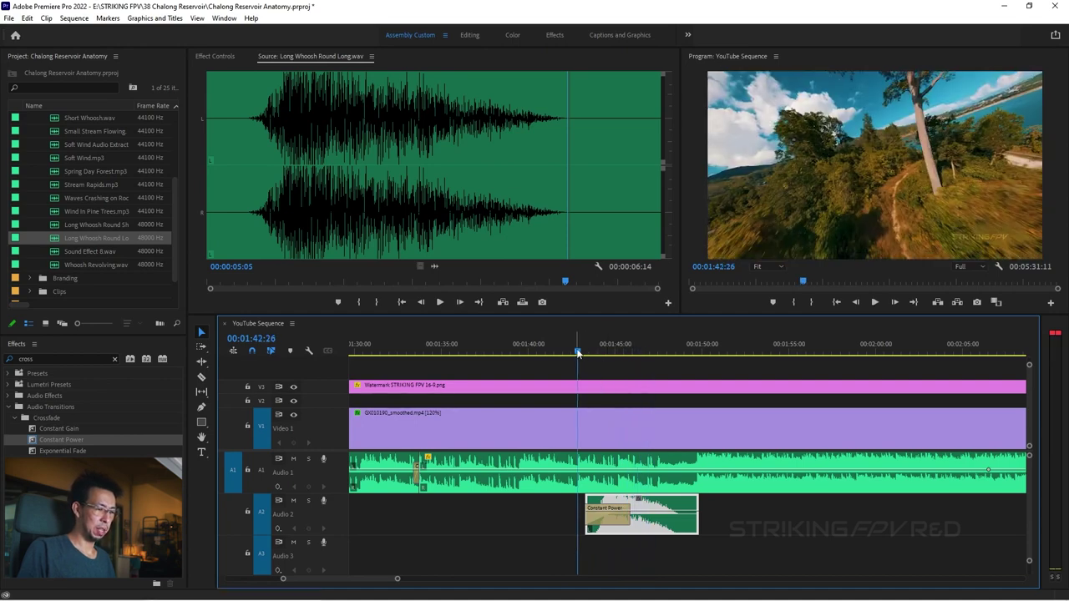
Delete the whoosh clip from Audio 2 with the playhead at 00:01:46:04, and load Long Whoosh Round Short.wav for preview
{"action": "left_click_drag", "start_coordinate": [577, 352], "coordinate": [634, 355]}
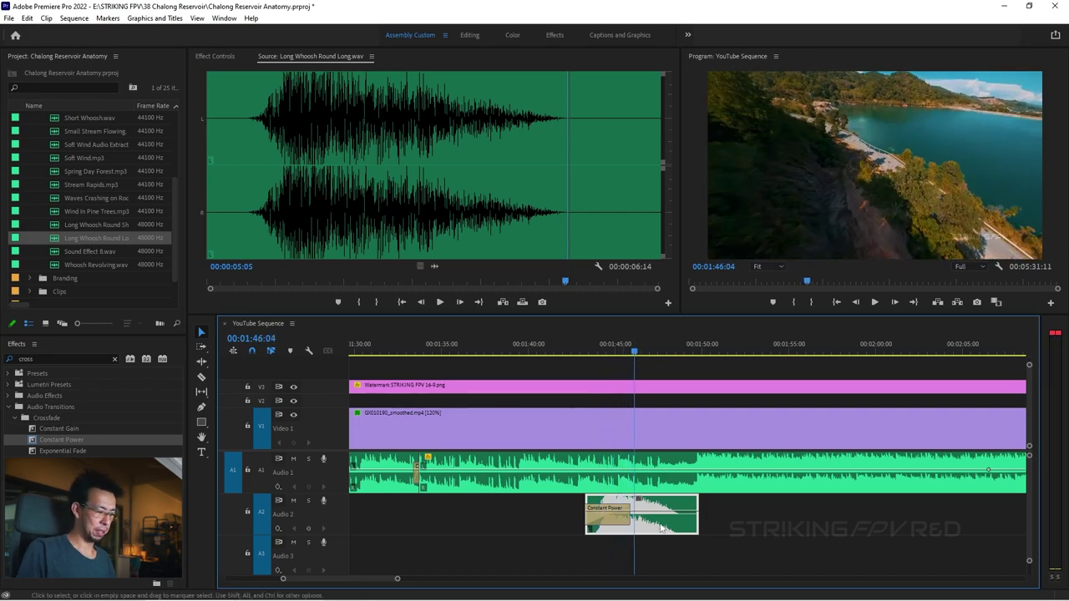
{"action": "key", "text": "Delete"}
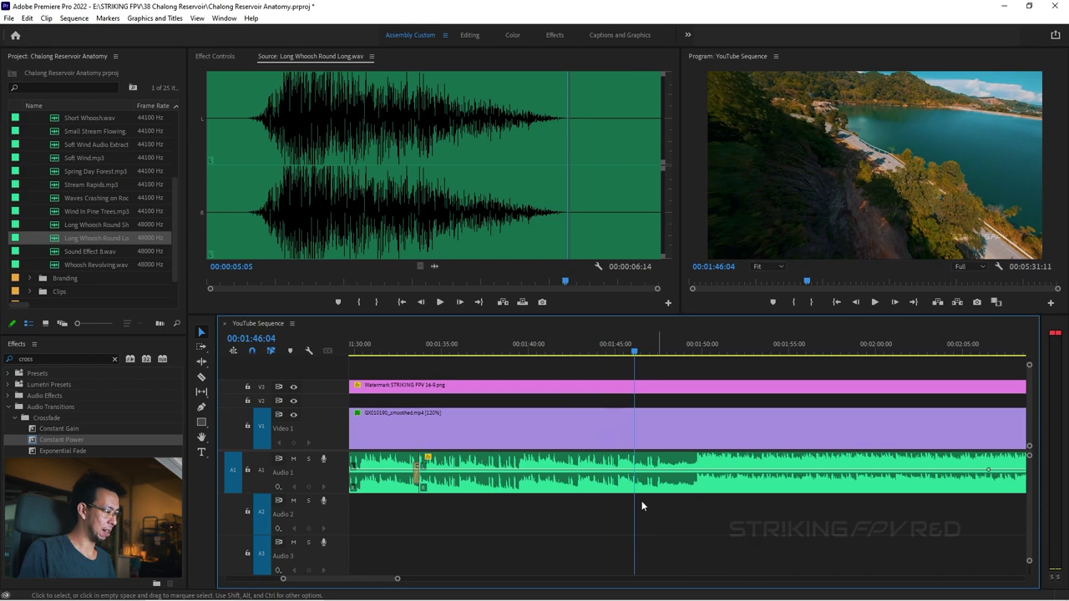
{"action": "double_click", "coordinate": [55, 226]}
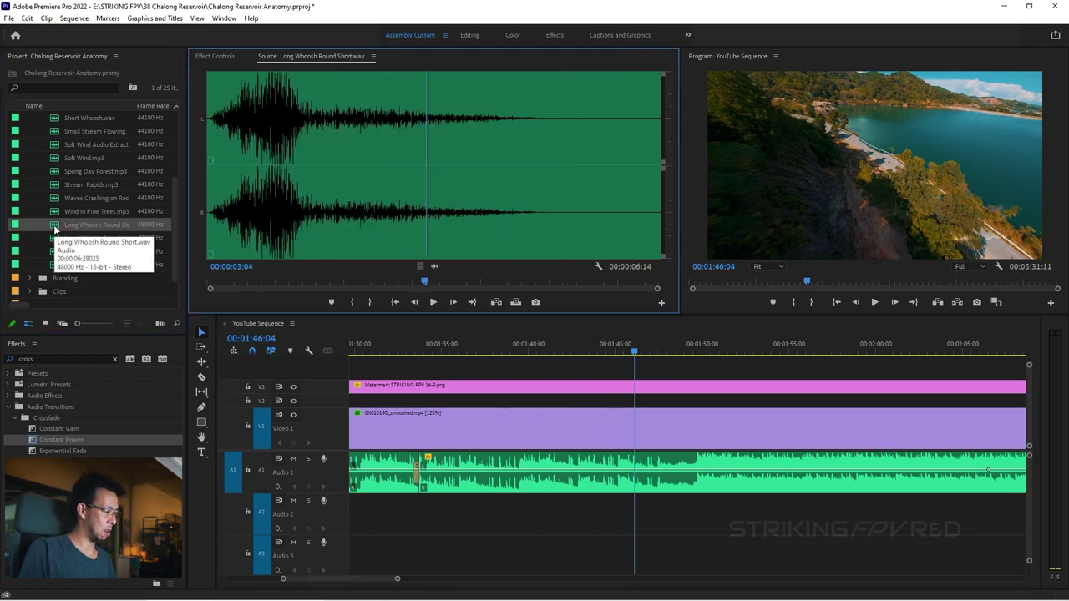
Place Long Whoosh Round Short.wav on Audio 2 to start at about 00:01:44:10, matching the camera movement
{"action": "left_click", "coordinate": [227, 147]}
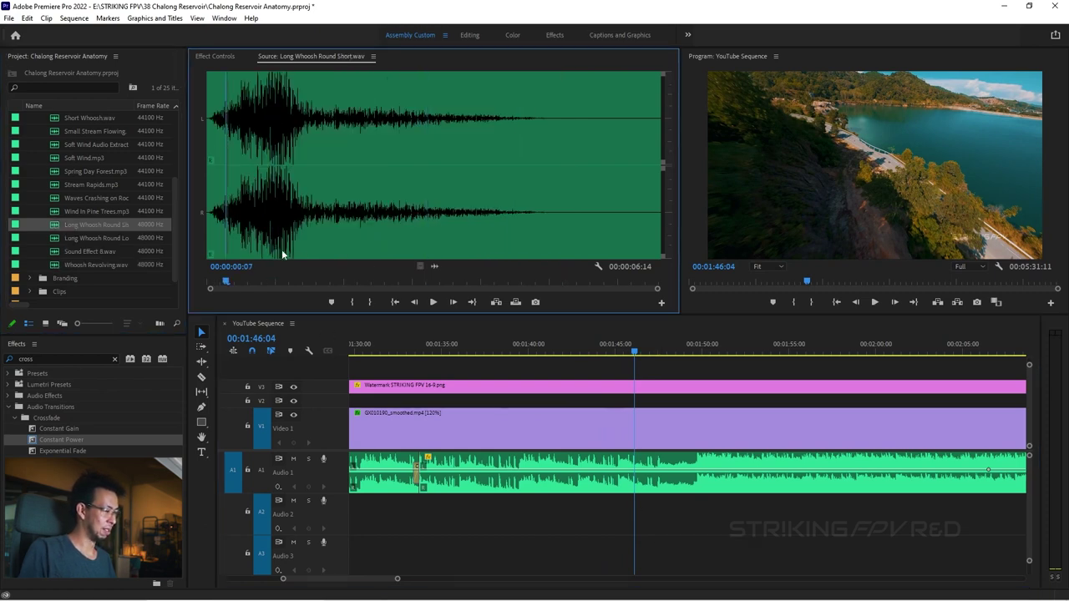
{"action": "left_click_drag", "start_coordinate": [436, 265], "coordinate": [604, 513]}
{"action": "left_click", "coordinate": [602, 340]}
{"action": "left_click_drag", "start_coordinate": [601, 341], "coordinate": [607, 338]}
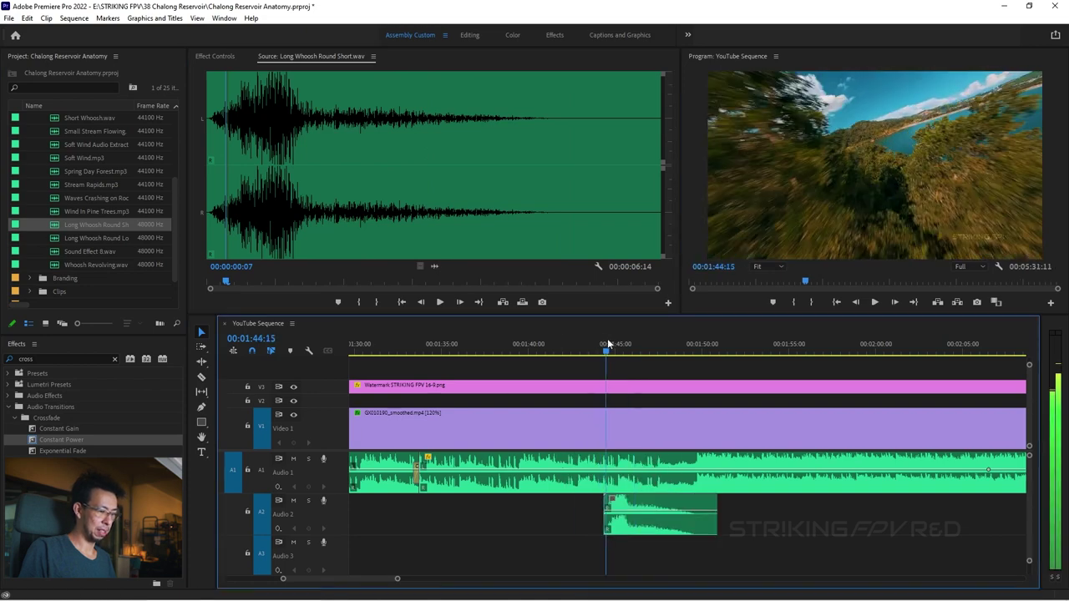
Nudge the new whoosh clip on Audio 2 earlier to start at 00:01:43:29 and play the section to check its timing
{"action": "left_click", "coordinate": [638, 534]}
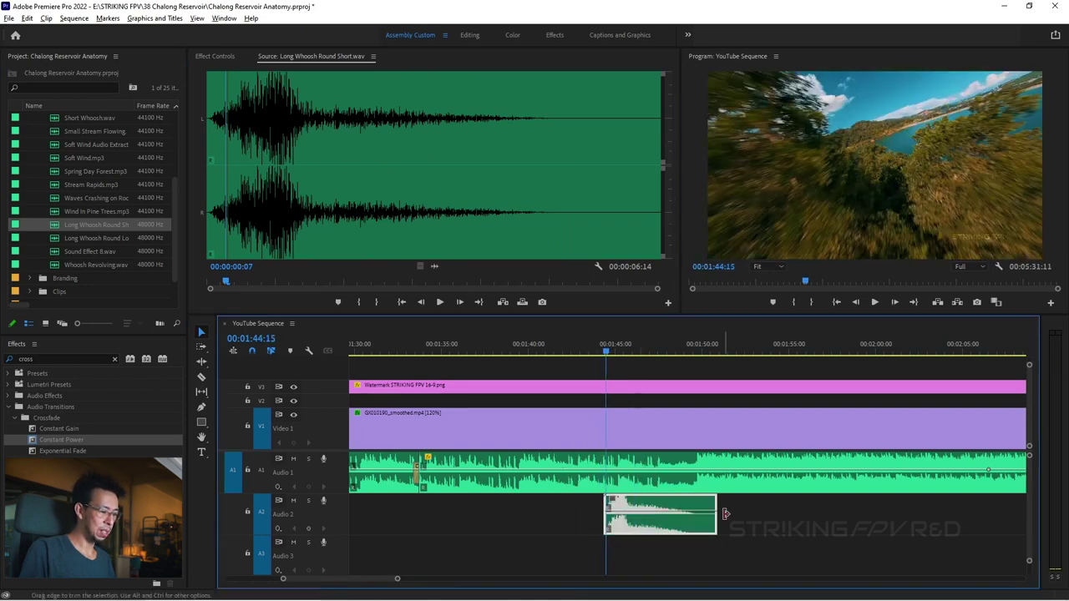
{"action": "key", "text": "alt+Left"}
{"action": "key", "text": "alt+Left"}
{"action": "key", "text": "alt+Left"}
{"action": "key", "text": "alt+Left"}
{"action": "key", "text": "alt+Left"}
{"action": "key", "text": "alt+Left"}
{"action": "key", "text": "alt+Left"}
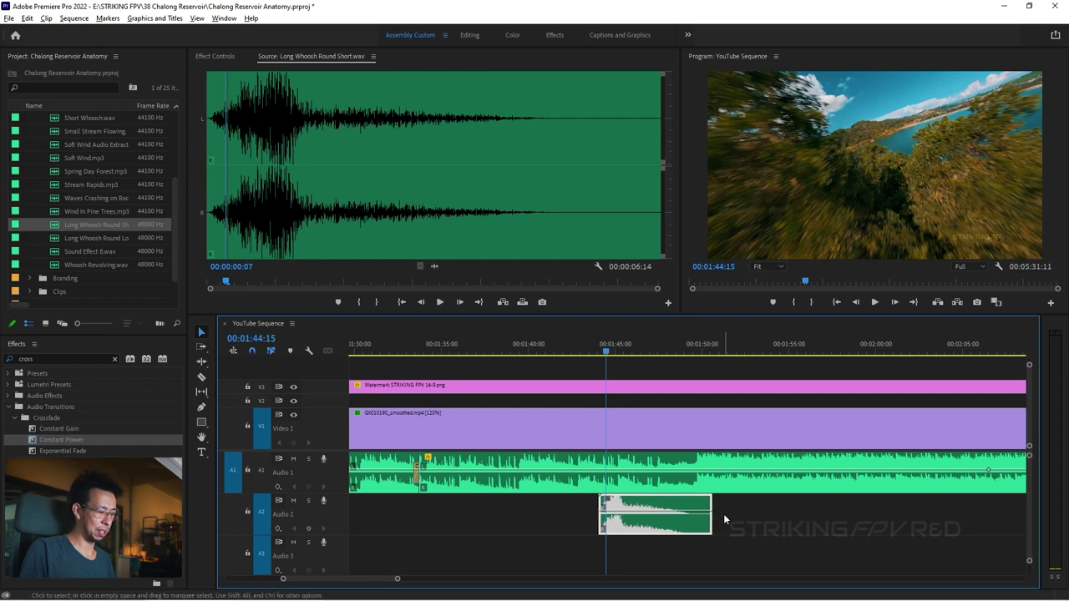
{"action": "key", "text": "alt+Left"}
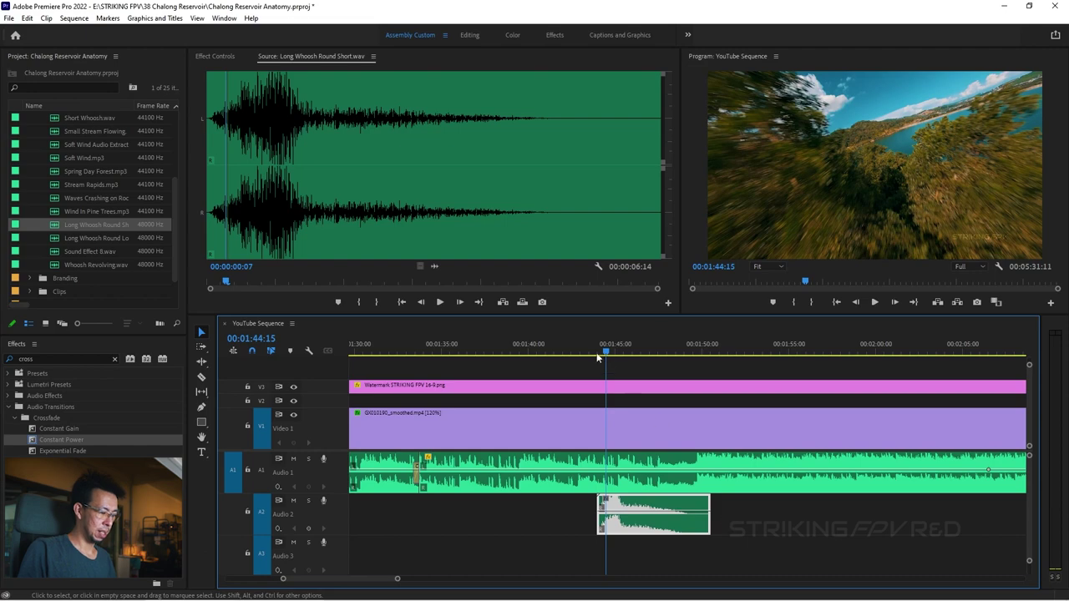
{"action": "left_click", "coordinate": [562, 344]}
{"action": "key", "text": "space"}
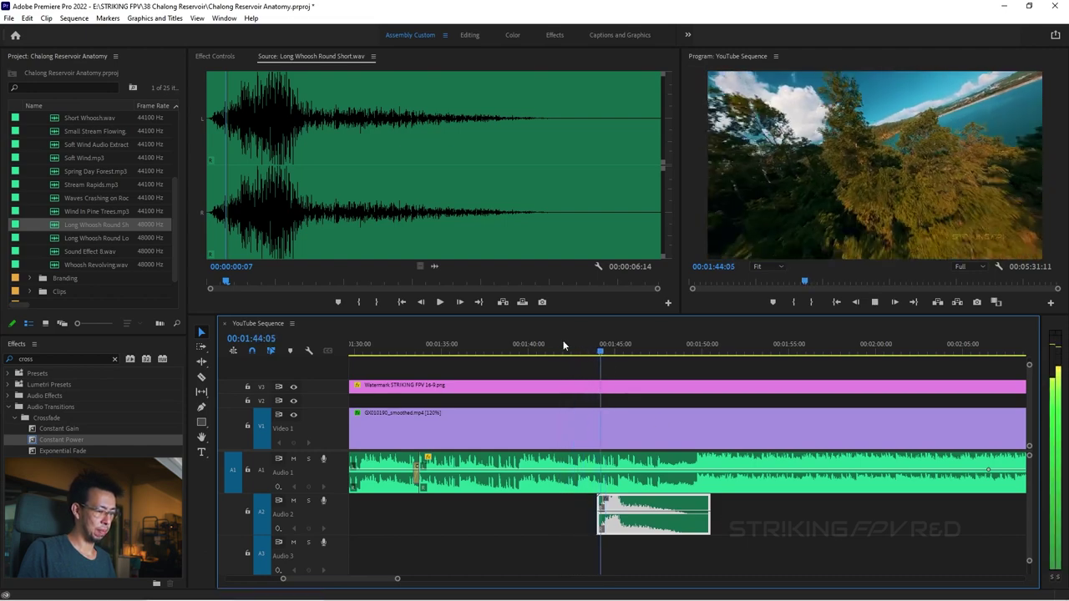
{"action": "key", "text": "space"}
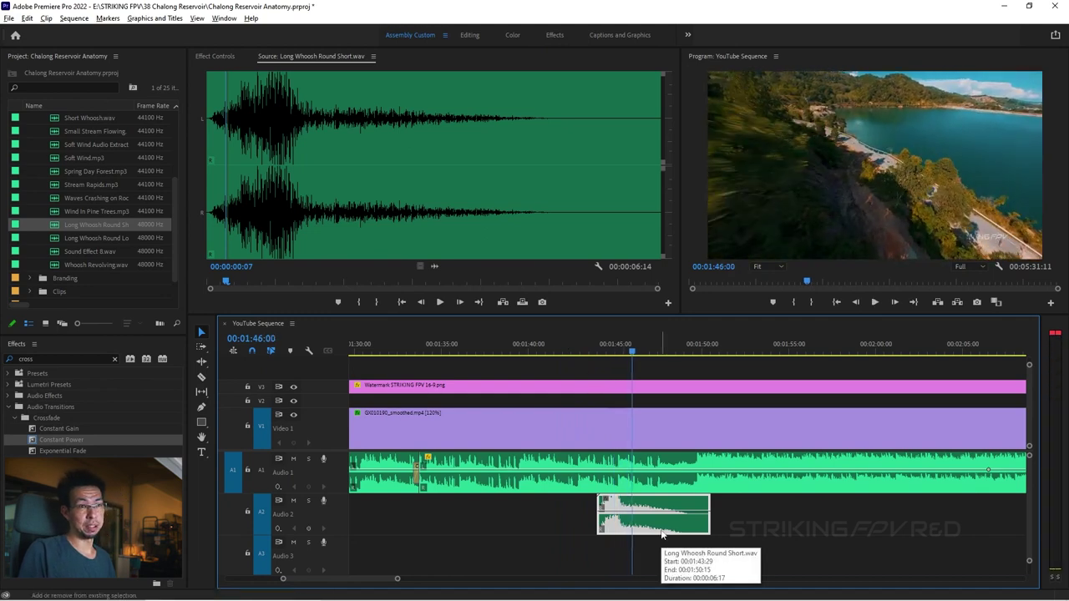
Shift the whoosh clip on Audio 2 earlier in two five-frame nudges, playing the section after each one
{"action": "key", "text": "shift+alt+Left"}
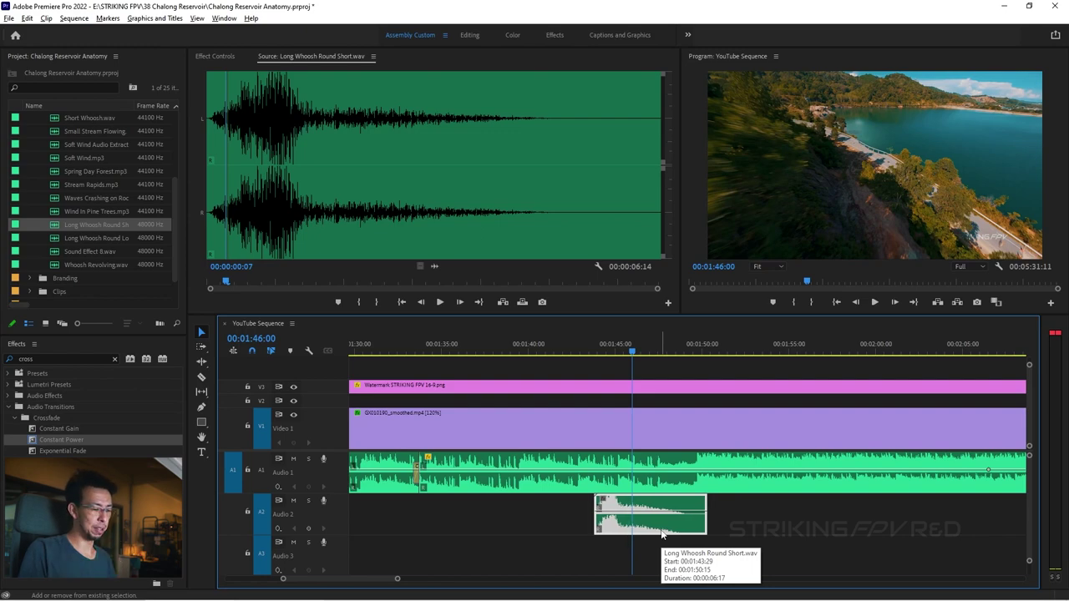
{"action": "left_click", "coordinate": [597, 338]}
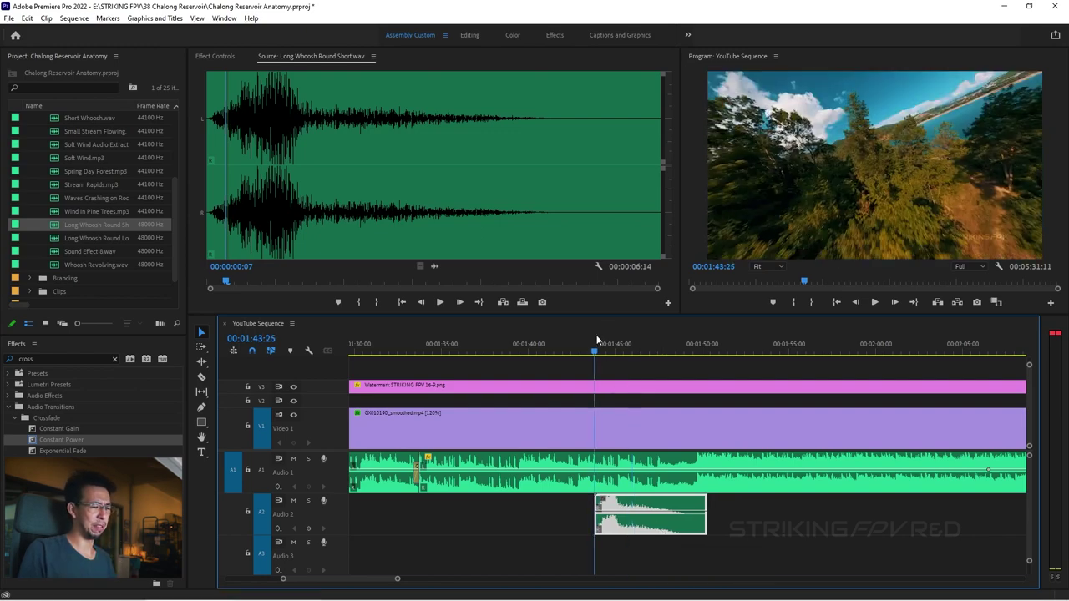
{"action": "key", "text": "space"}
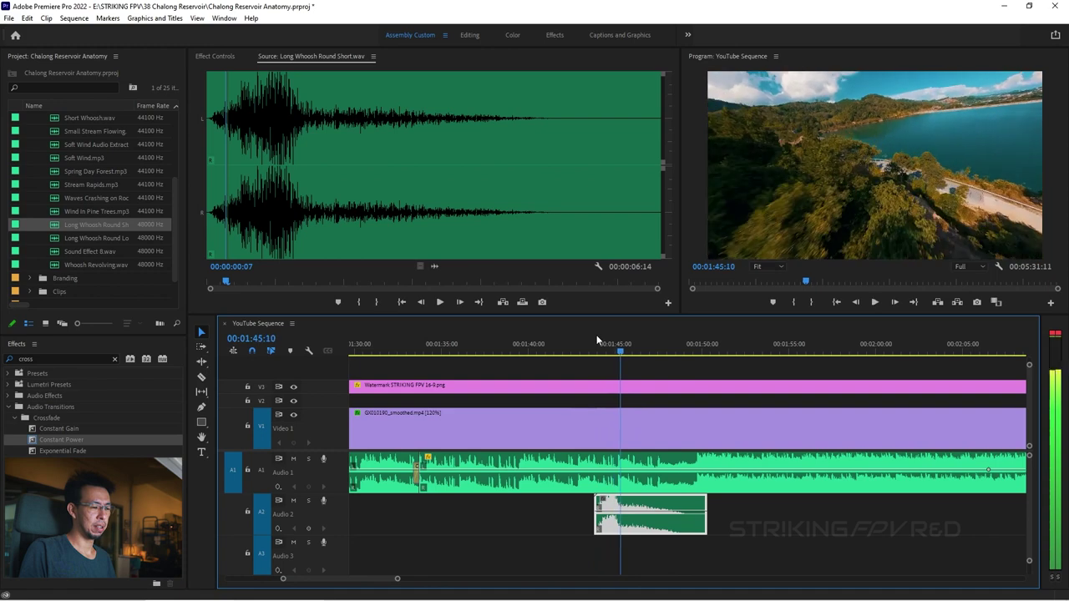
{"action": "key", "text": "shift+alt+Left"}
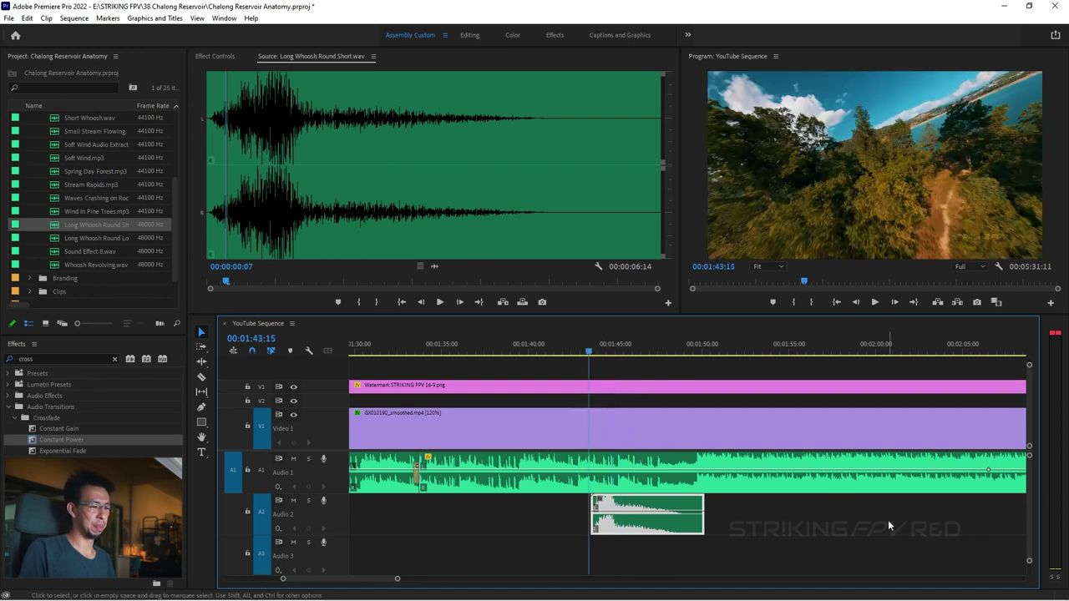
{"action": "key", "text": "space"}
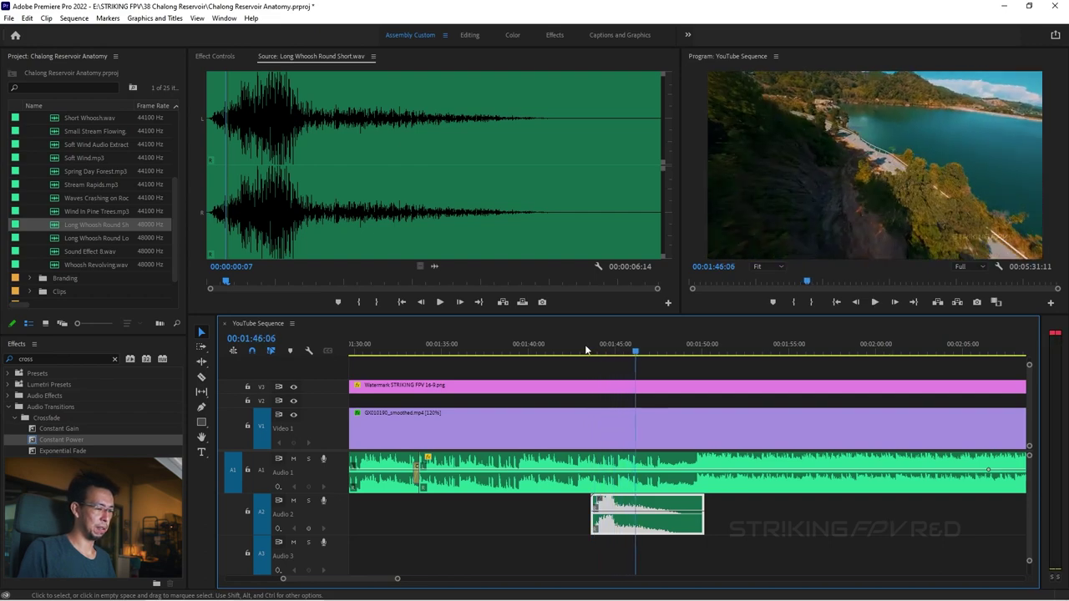
{"action": "key", "text": "space"}
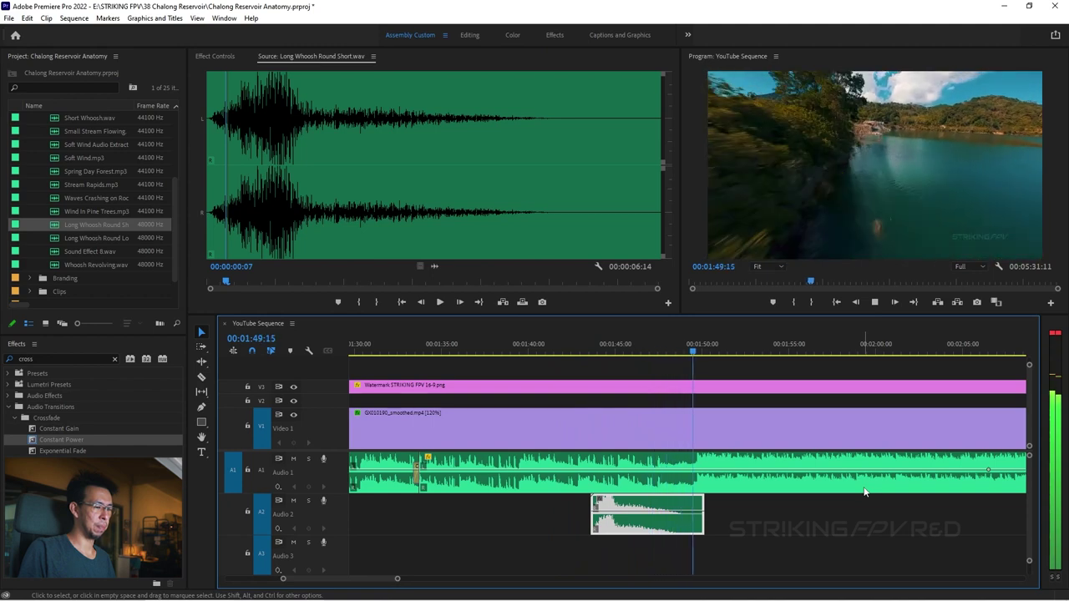
{"action": "key", "text": "space"}
Copy the crossfaded clip at the start of Audio 2, paste it onto Audio 3, and align its start with the whoosh clip
{"action": "key", "text": "minus"}
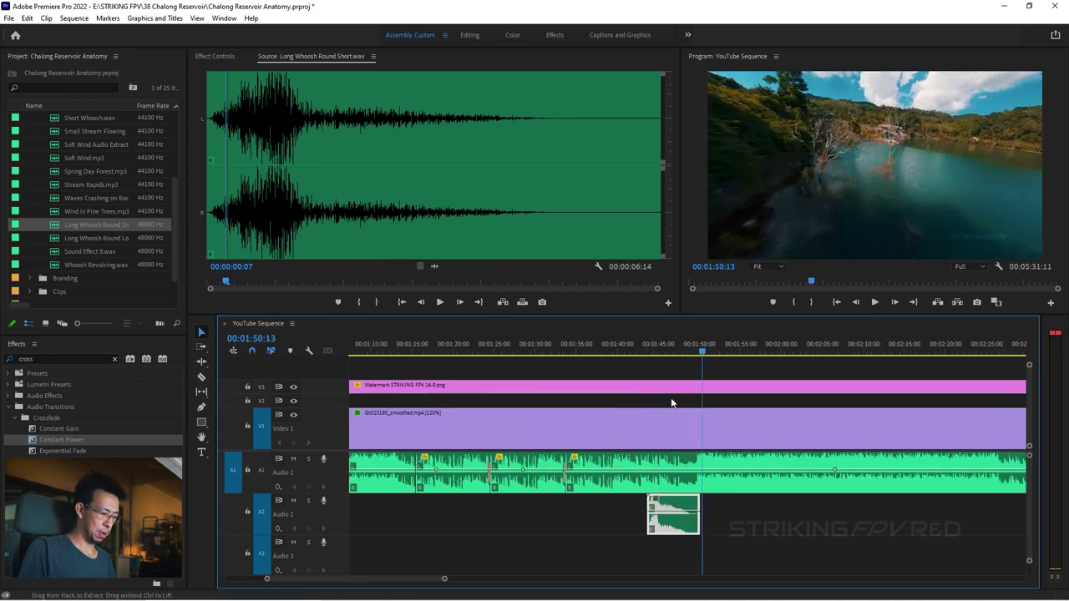
{"action": "left_click", "coordinate": [656, 337]}
{"action": "key", "text": "minus"}
{"action": "key", "text": "minus"}
{"action": "key", "text": "minus"}
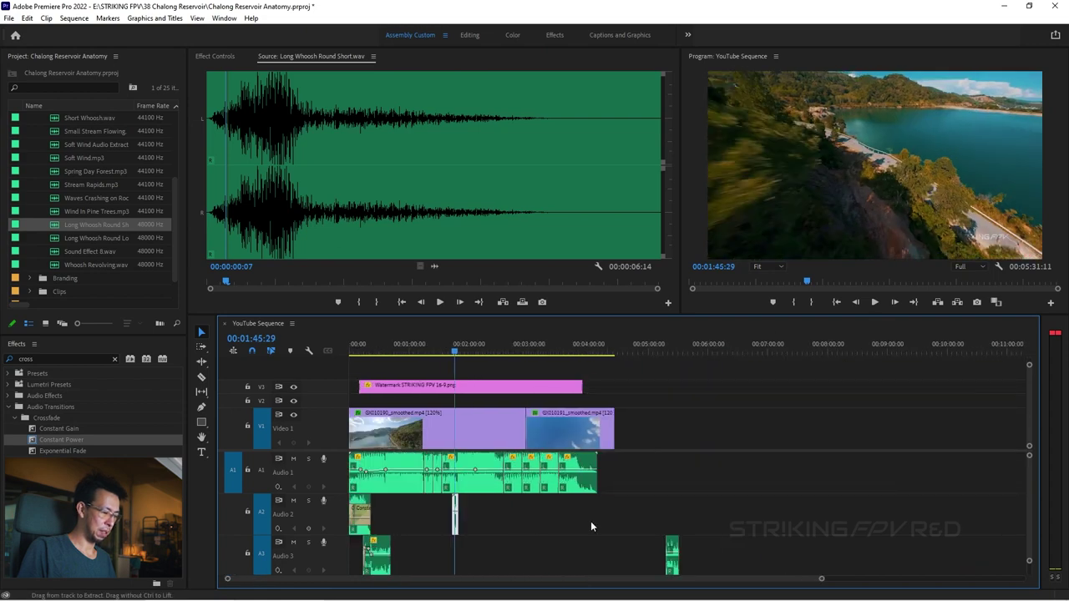
{"action": "key", "text": "minus"}
{"action": "key", "text": "equal"}
{"action": "key", "text": "equal"}
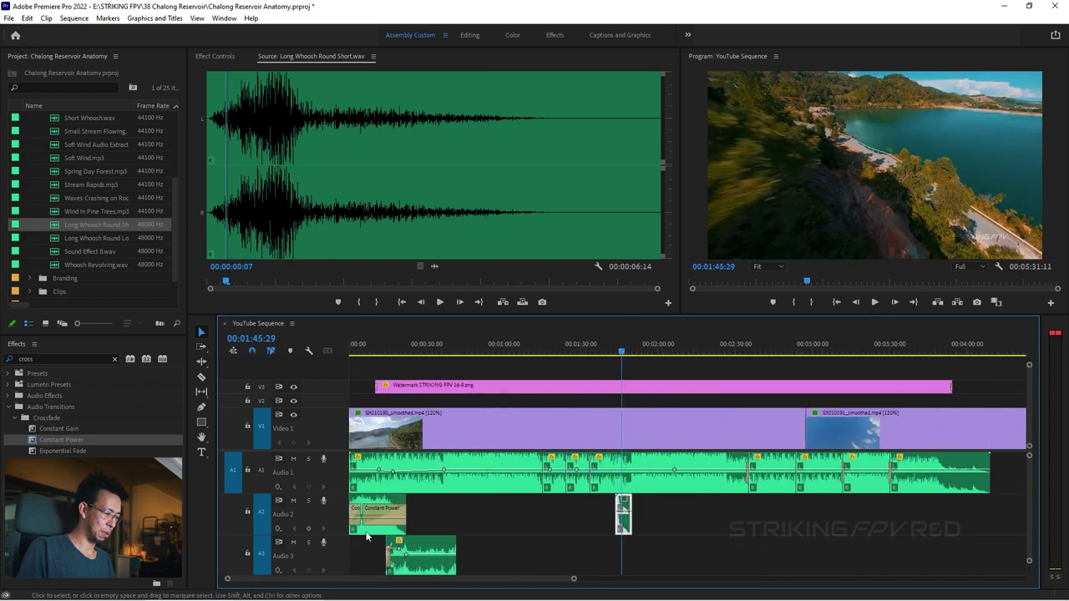
{"action": "key", "text": "equal"}
{"action": "key", "text": "equal"}
{"action": "key", "text": "equal"}
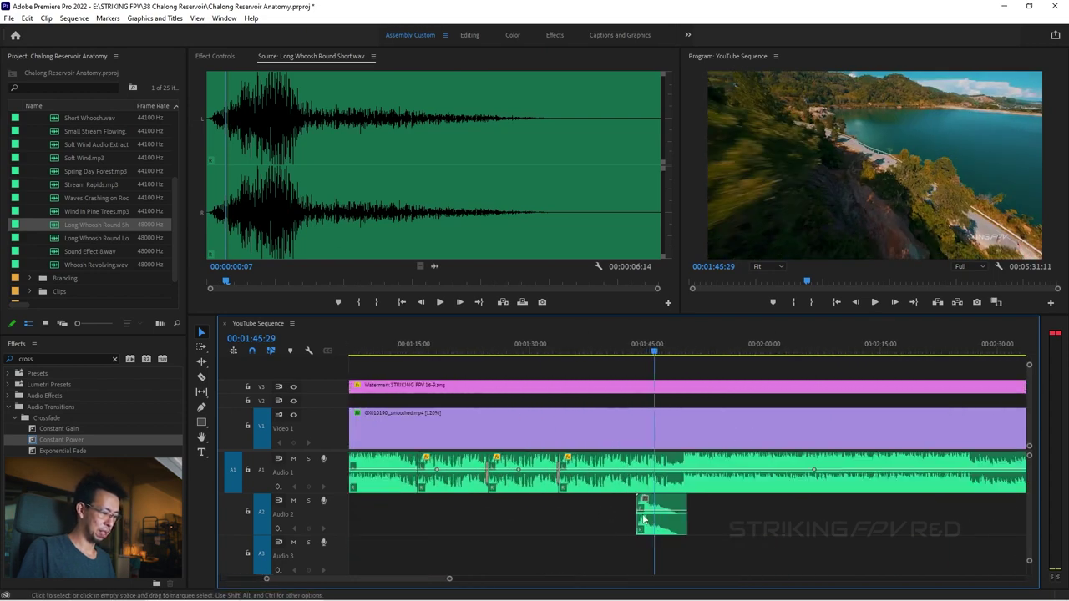
{"action": "mouse_move", "coordinate": [643, 342]}
{"action": "left_mouse_down"}
{"action": "mouse_move", "coordinate": [632, 345]}
{"action": "mouse_move", "coordinate": [685, 350]}
{"action": "mouse_move", "coordinate": [676, 341]}
{"action": "mouse_move", "coordinate": [630, 344]}
{"action": "mouse_move", "coordinate": [678, 337]}
{"action": "mouse_move", "coordinate": [634, 331]}
{"action": "left_mouse_up"}
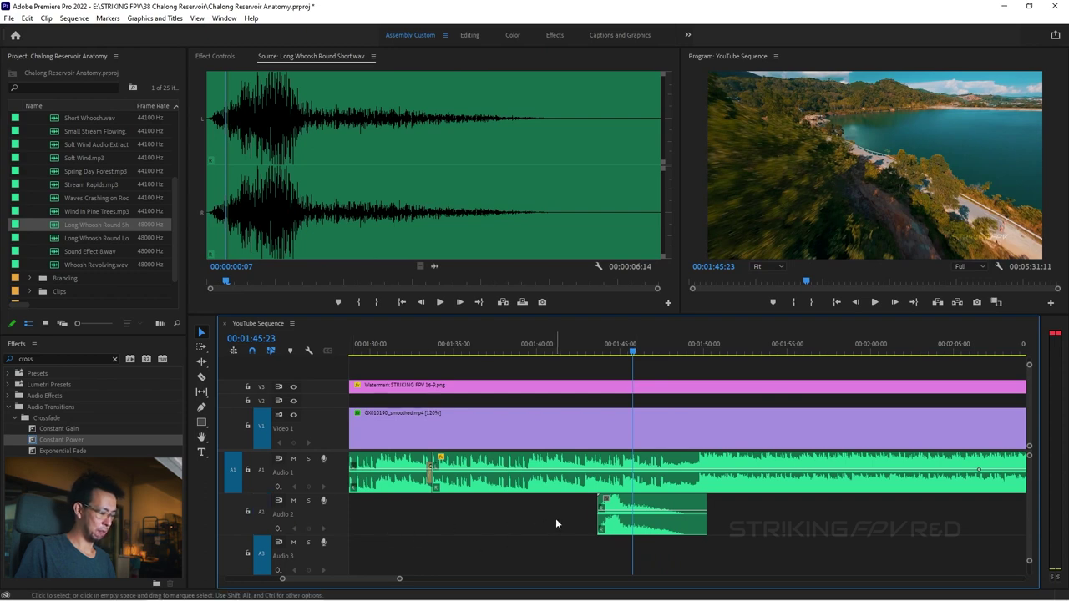
{"action": "key", "text": "ctrl+v"}
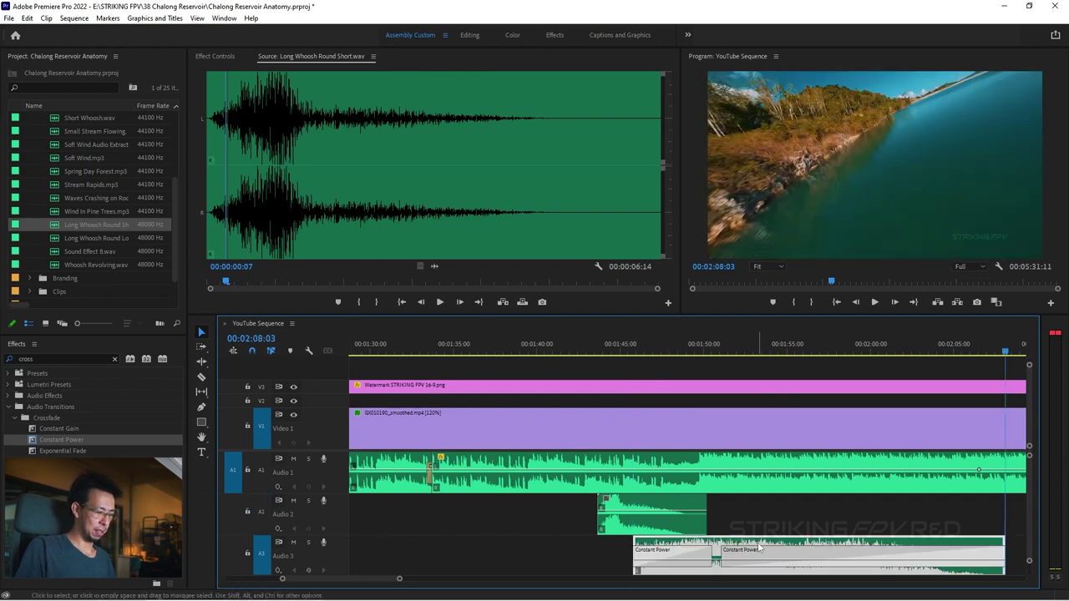
{"action": "left_click_drag", "start_coordinate": [759, 549], "coordinate": [737, 548]}
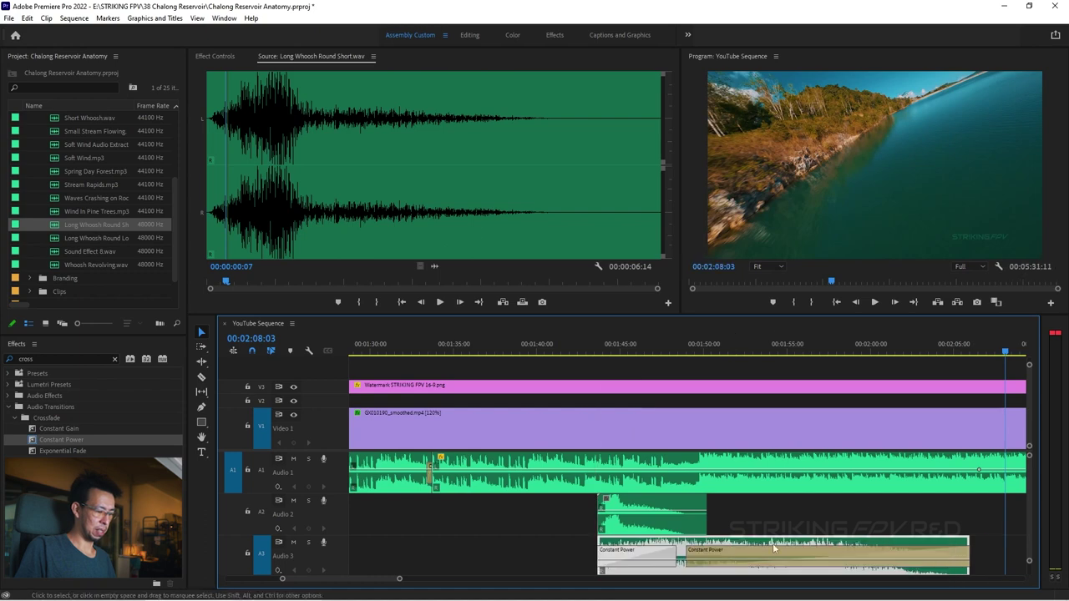
{"action": "left_click", "coordinate": [267, 511]}
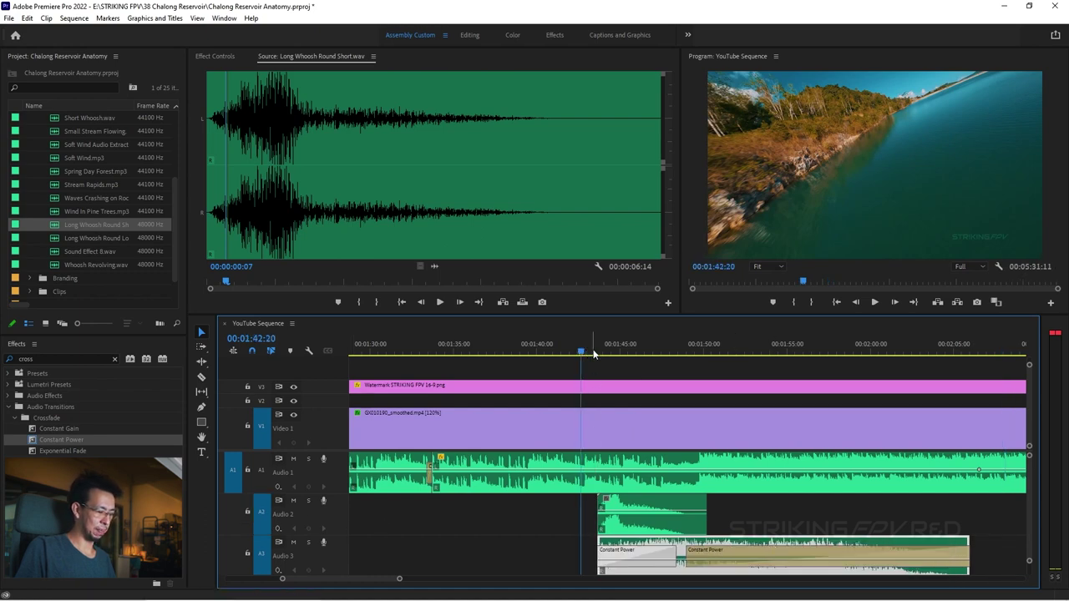
Play the layered whoosh and crossfaded clip from 00:01:42:20 and save the project
{"action": "key", "text": "space"}
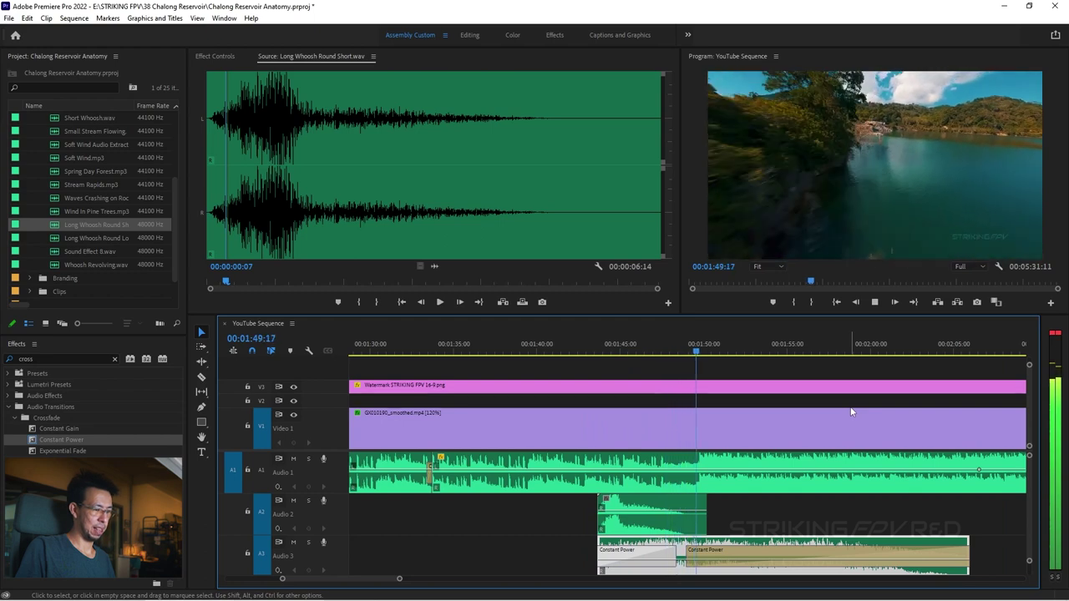
{"action": "key", "text": "space"}
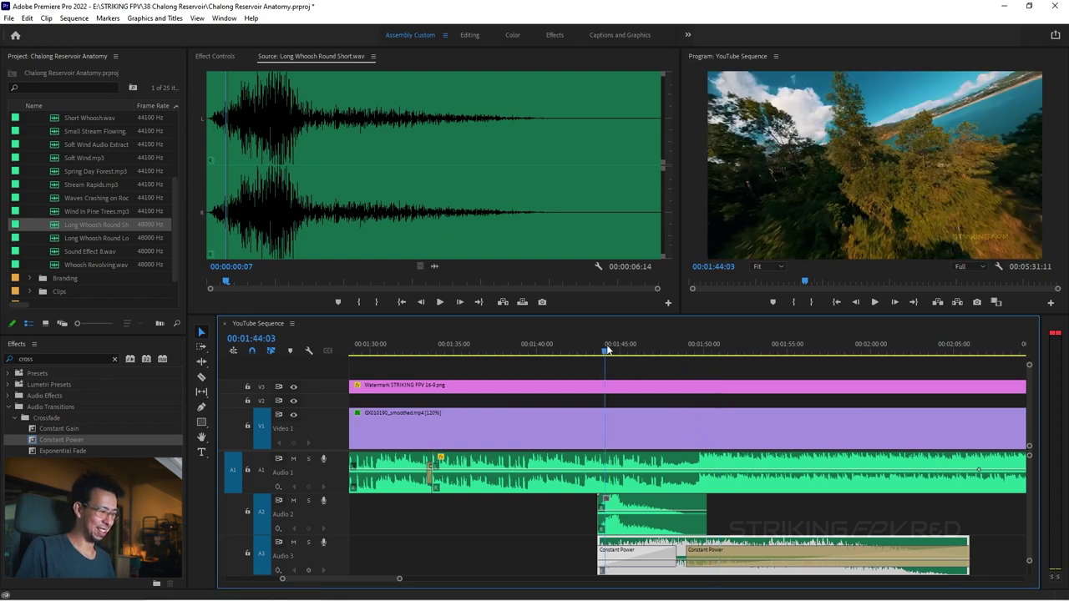
{"action": "key", "text": "ctrl+s"}
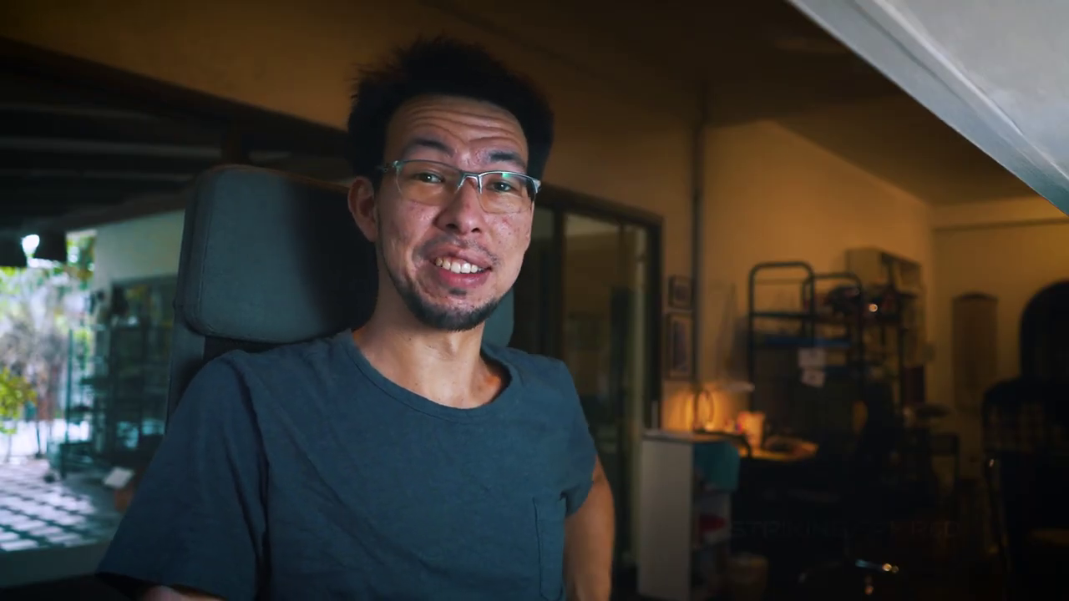
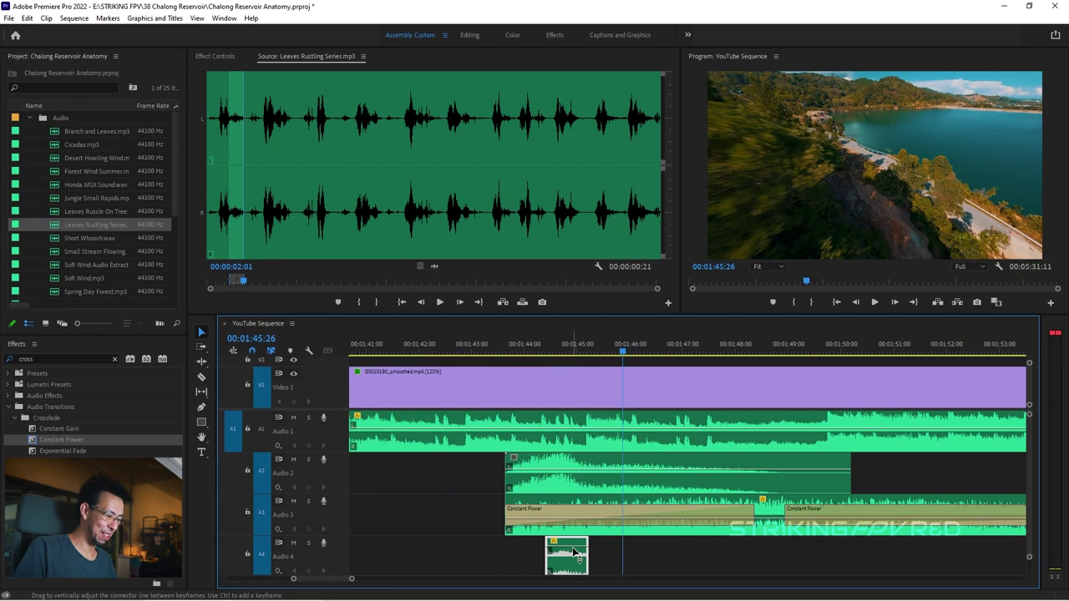
Play the sequence from about 00:01:43:15 to check the leaves rustling clip on Audio 4
{"action": "left_click", "coordinate": [500, 352]}
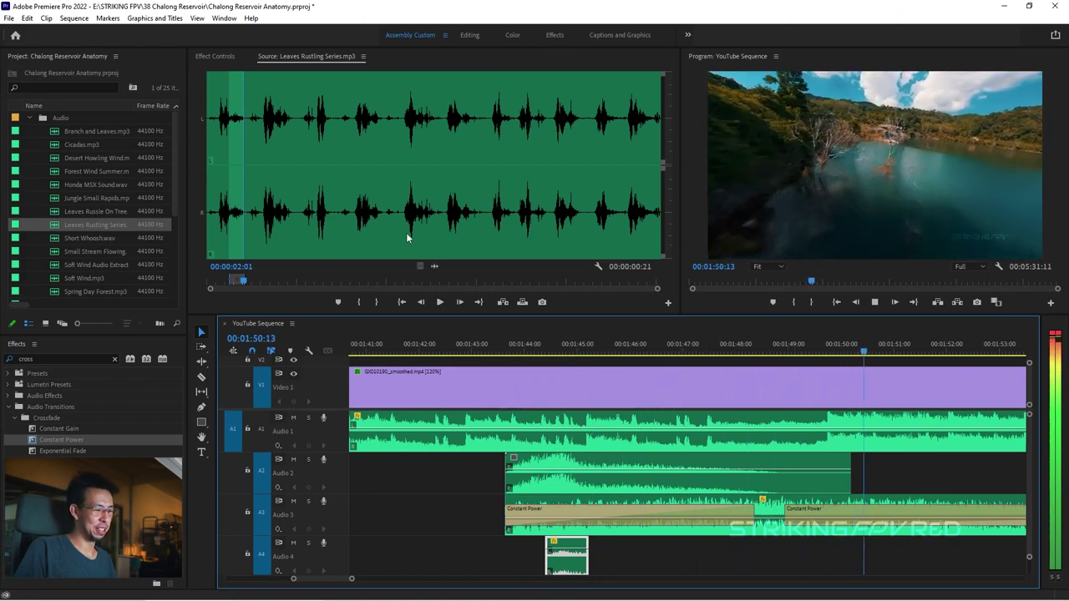
{"action": "key", "text": "space"}
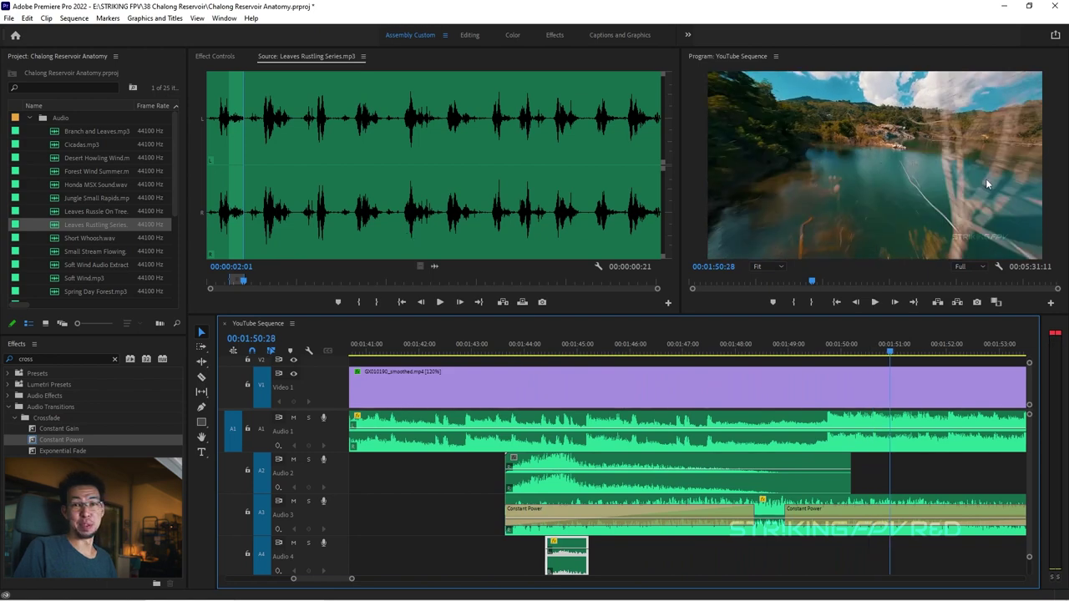
Mark Leaves Rustling Series.mp3 from 00:00:02:06 to 00:00:03:00 and place that range on Audio 4 at about 00:01:50:17
{"action": "left_click", "coordinate": [248, 121]}
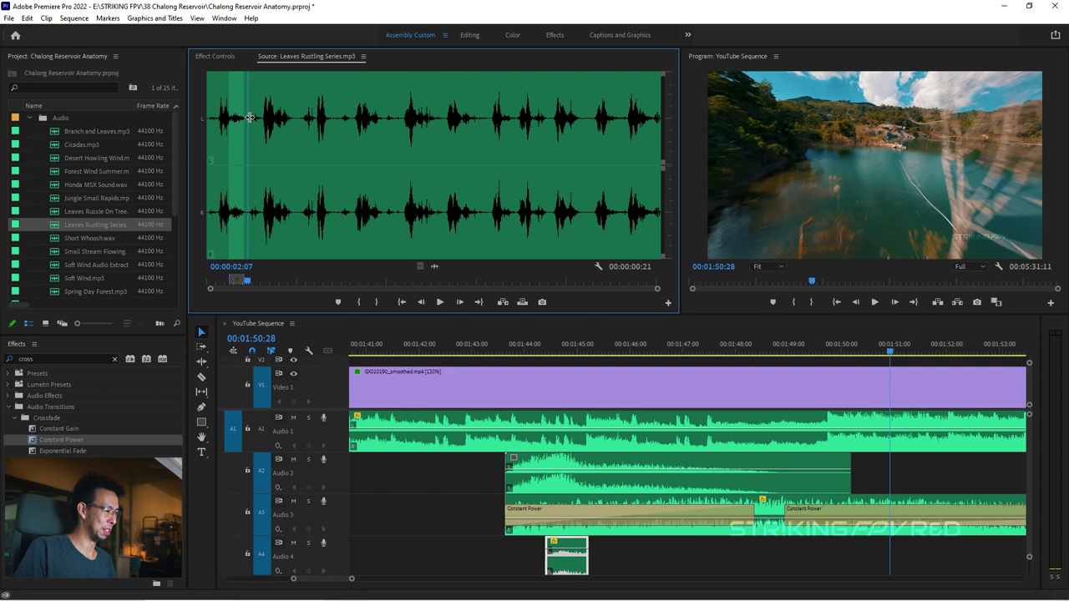
{"action": "right_click", "coordinate": [255, 121]}
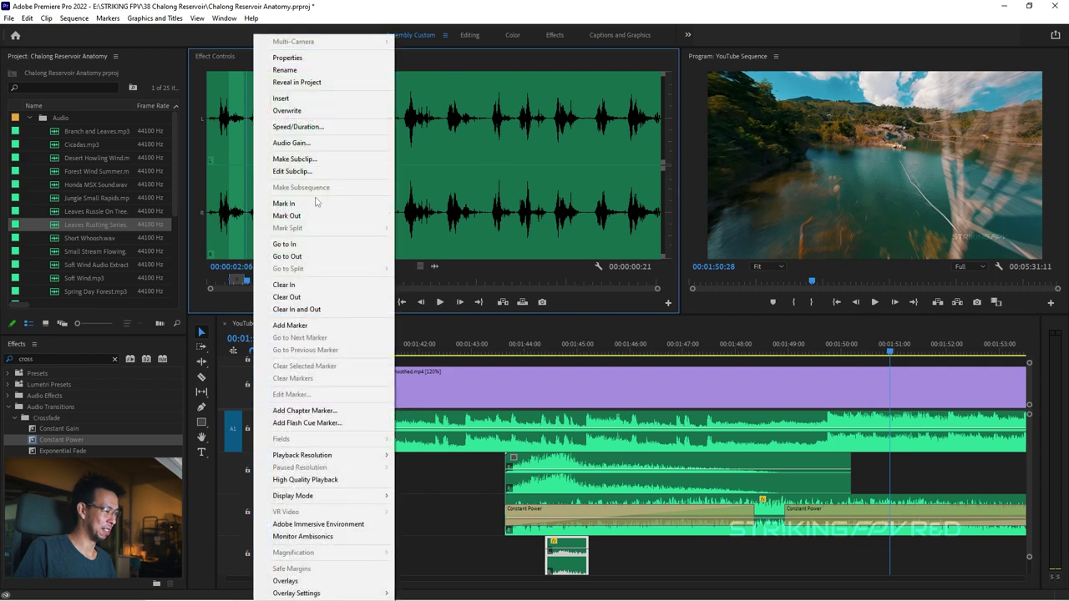
{"action": "left_click", "coordinate": [316, 203]}
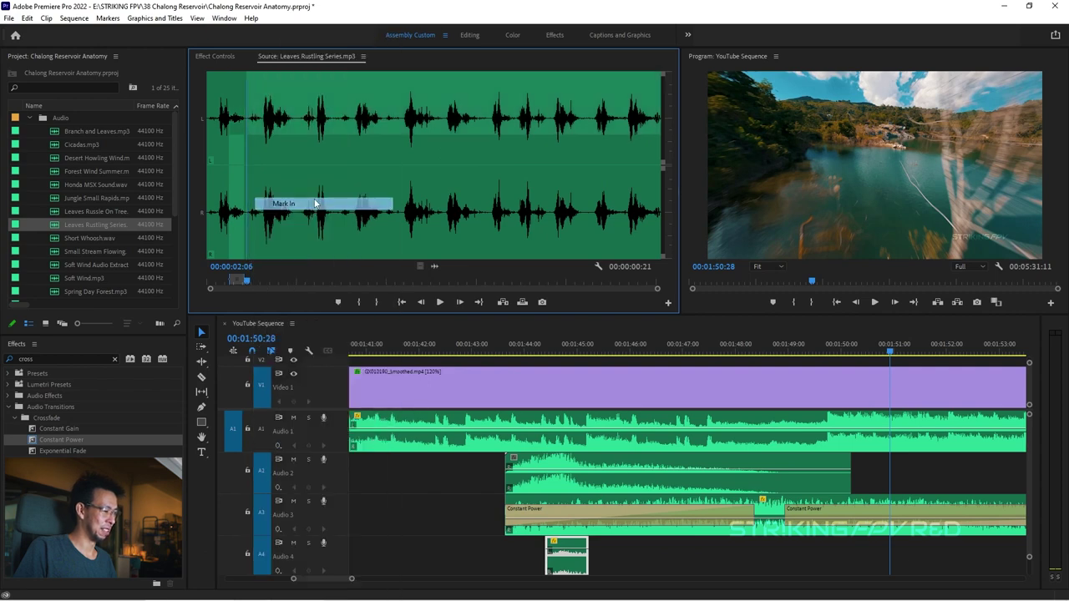
{"action": "right_click", "coordinate": [374, 119]}
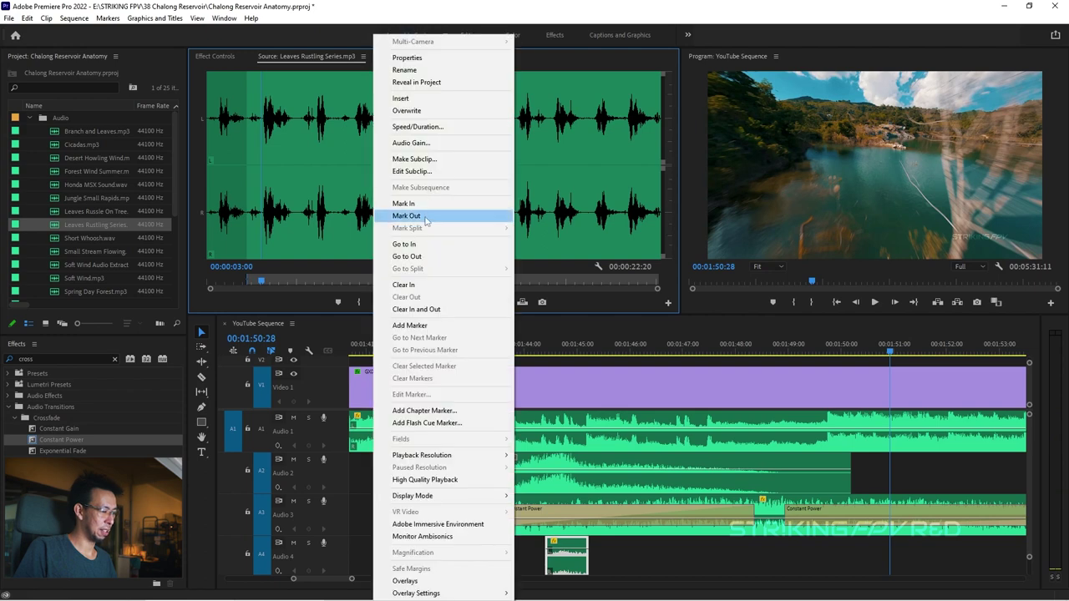
{"action": "left_click", "coordinate": [426, 216]}
{"action": "scroll", "coordinate": [528, 327], "scroll_direction": "down", "scroll_amount": 2}
{"action": "left_click_drag", "start_coordinate": [442, 277], "coordinate": [738, 555]}
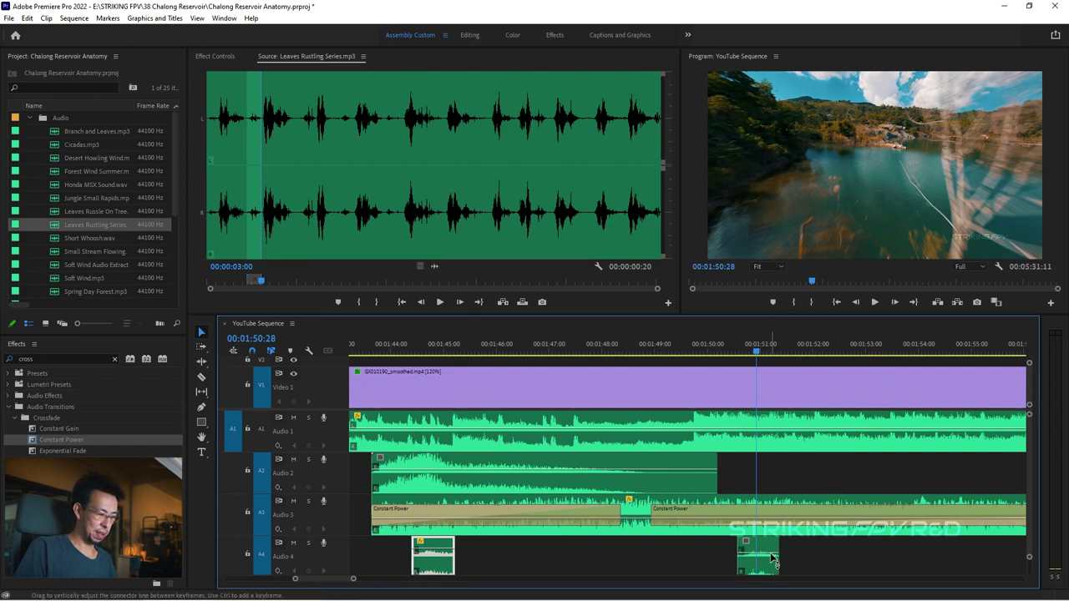
Adjust the new leaves rustling clip's volume on Audio 4 to about 2.8 dB and play the section from about 00:01:49:00
{"action": "left_click_drag", "start_coordinate": [775, 562], "coordinate": [774, 567]}
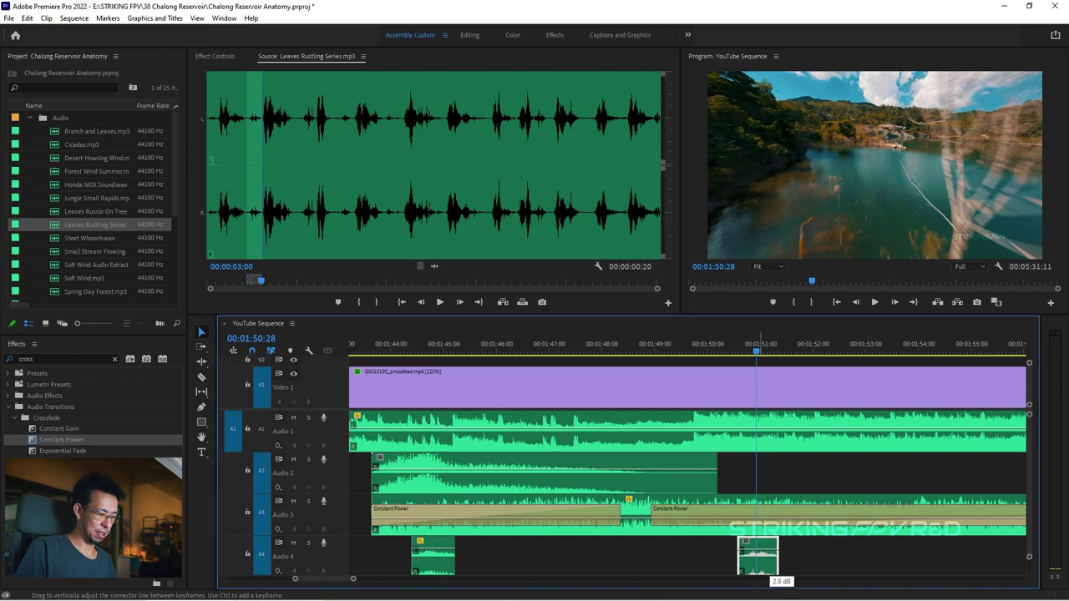
{"action": "left_click", "coordinate": [654, 349]}
{"action": "key", "text": "space"}
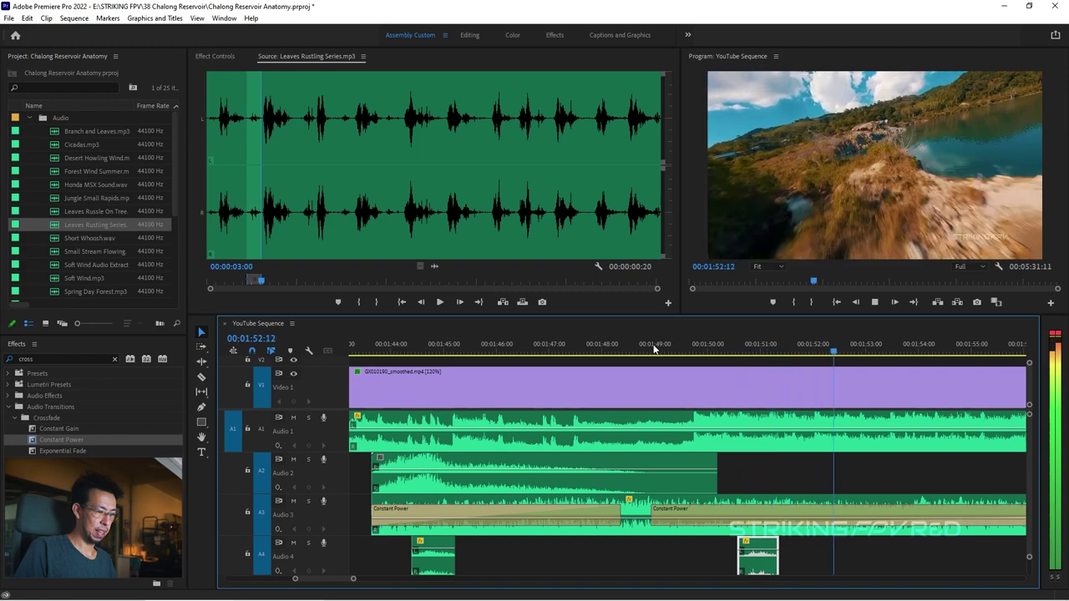
{"action": "key", "text": "space"}
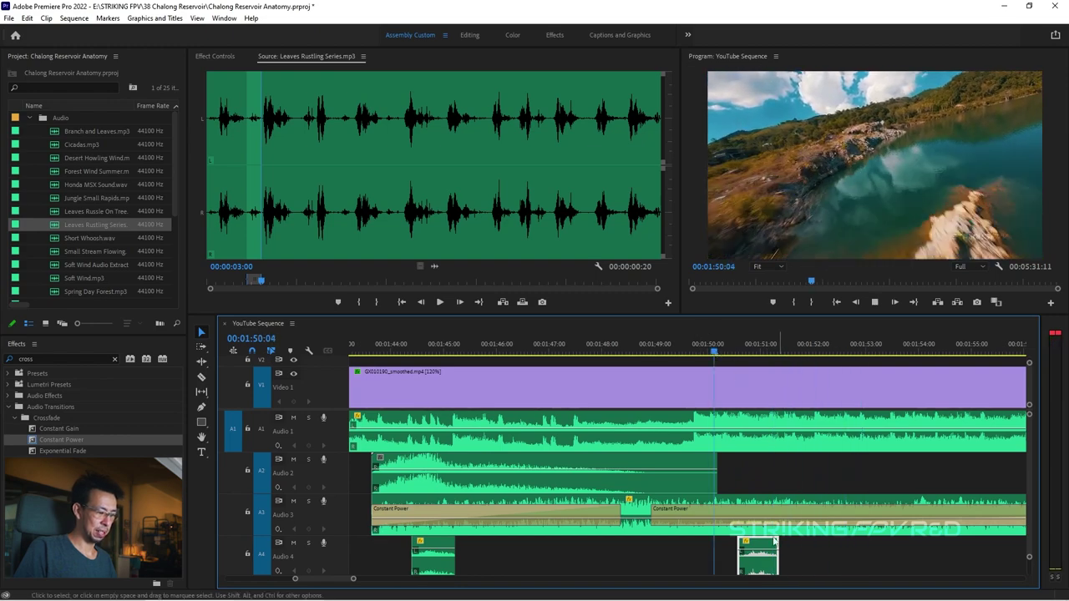
Set the second leaves rustling clip on Audio 4 to about 4.7 dB and play the section from about 00:01:49:22
{"action": "left_click", "coordinate": [715, 350]}
{"action": "key", "text": "space"}
{"action": "key", "text": "space"}
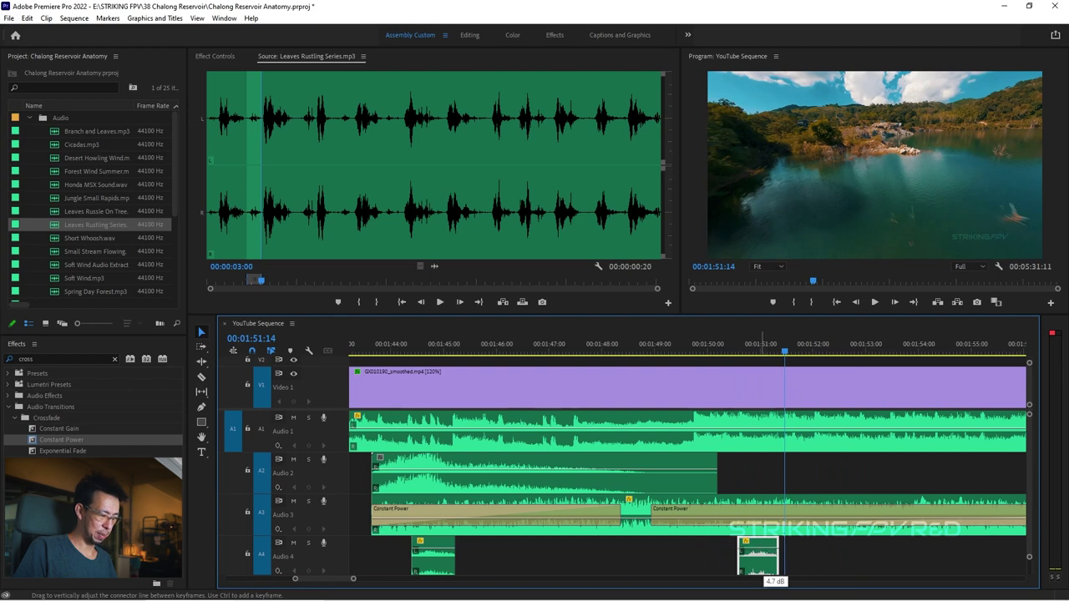
{"action": "left_click", "coordinate": [708, 352]}
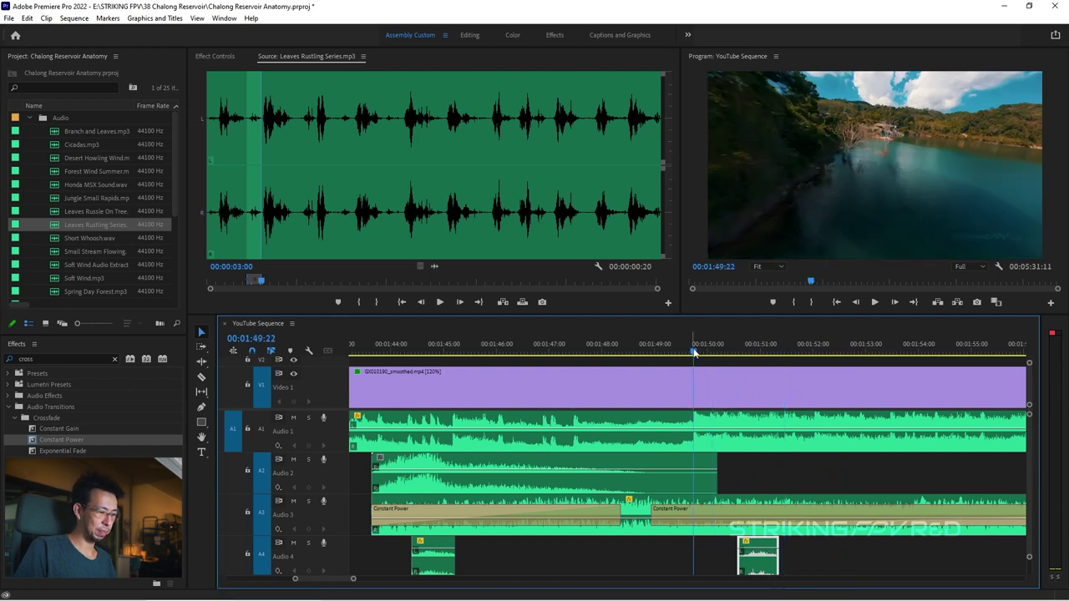
{"action": "key", "text": "space"}
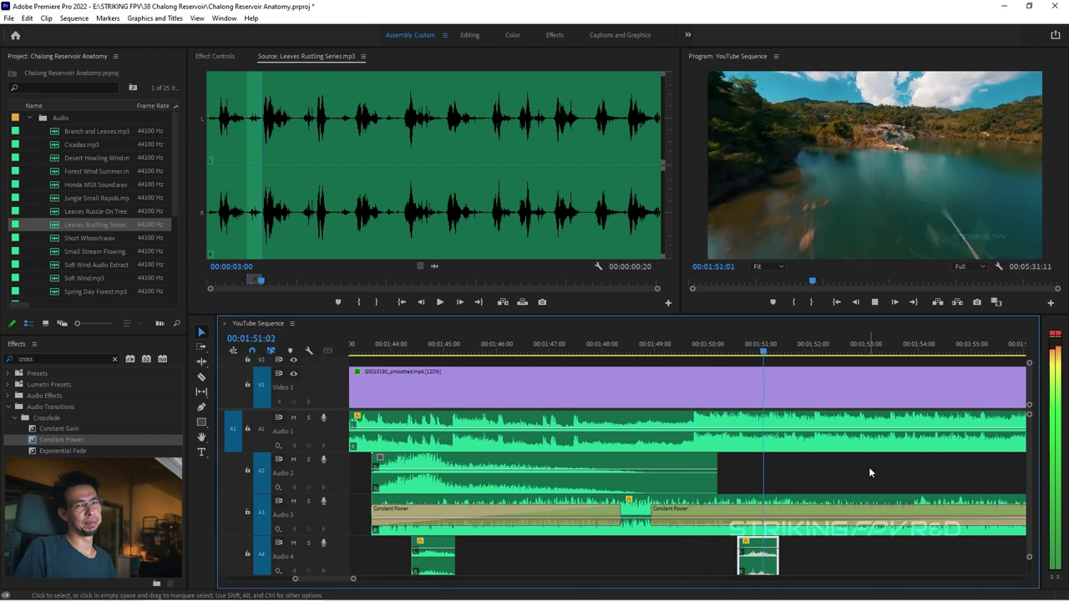
{"action": "key", "text": "space"}
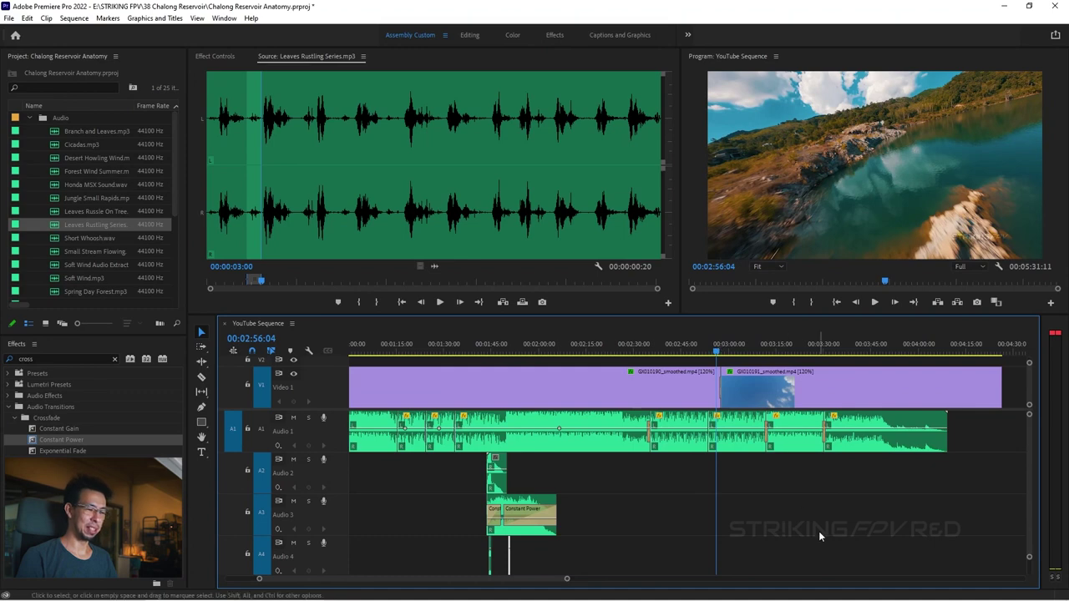
Review the flip at about 00:02:56 and place Long Whoosh Round Long.wav beneath it on Audio 2 from about 00:02:54
{"action": "key", "text": "space"}
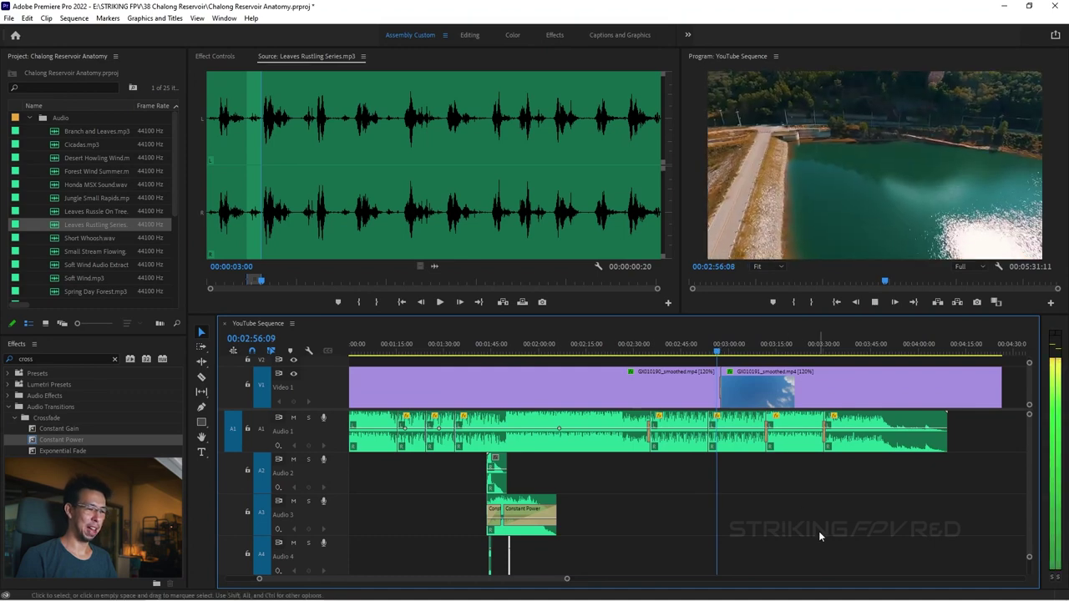
{"action": "key", "text": "space"}
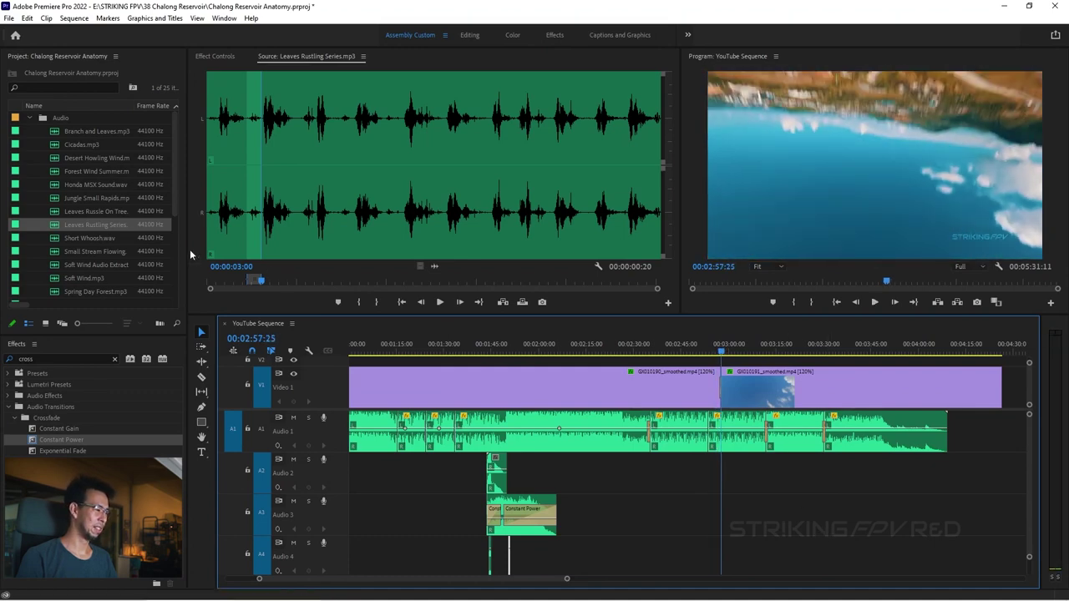
{"action": "scroll", "coordinate": [108, 223], "scroll_direction": "down", "scroll_amount": 4}
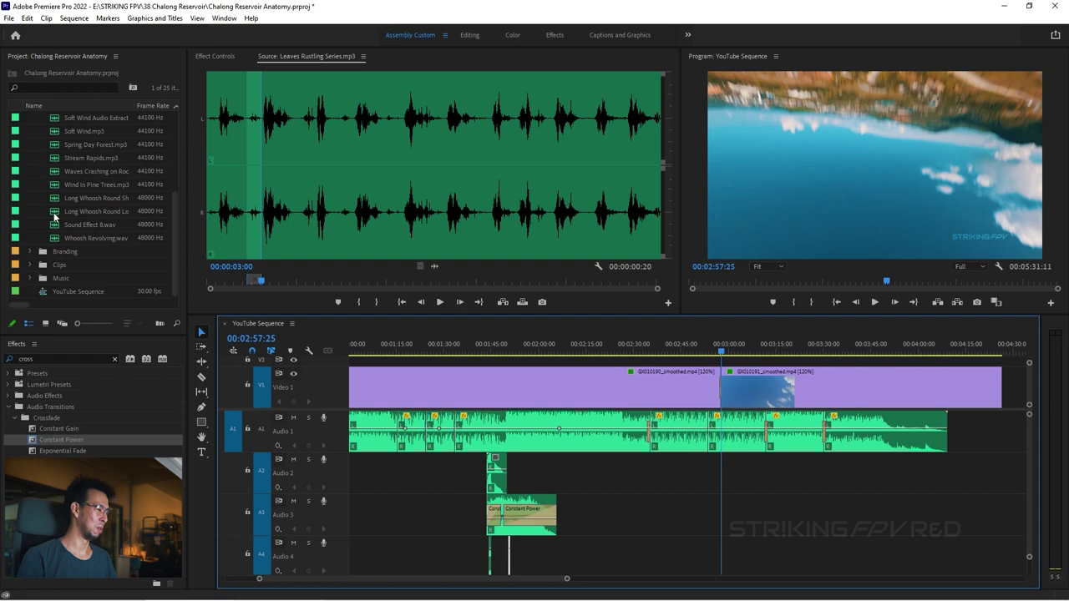
{"action": "double_click", "coordinate": [83, 211]}
{"action": "left_click_drag", "start_coordinate": [84, 211], "coordinate": [731, 477]}
{"action": "key", "text": "equal"}
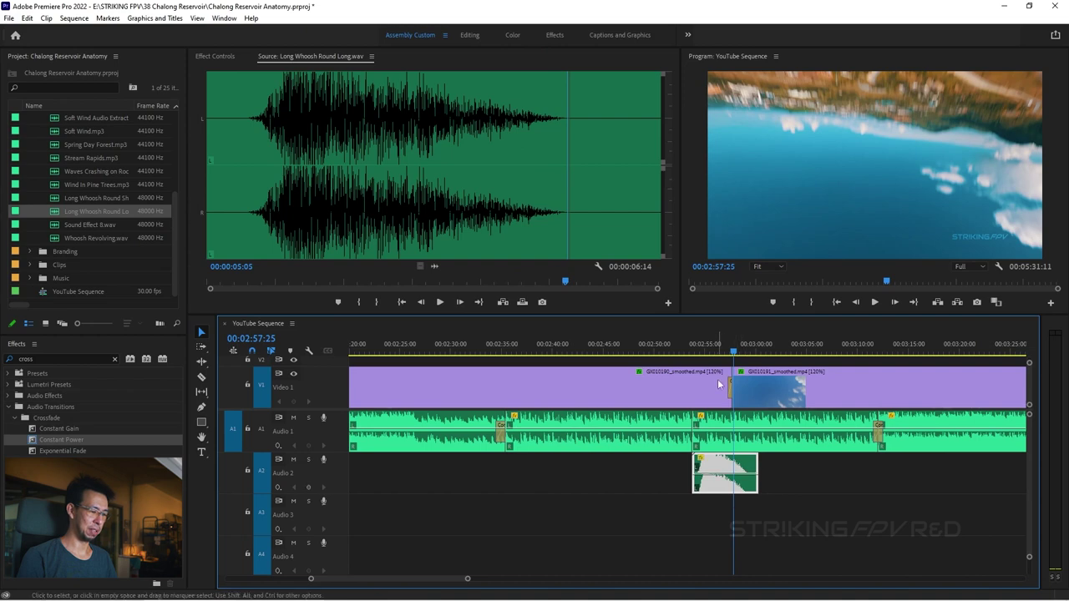
Copy the crossfaded clips from Audio 3 at about 00:01:43 to about 00:02:54 on the same track and play the section
{"action": "key", "text": "minus"}
{"action": "key", "text": "minus"}
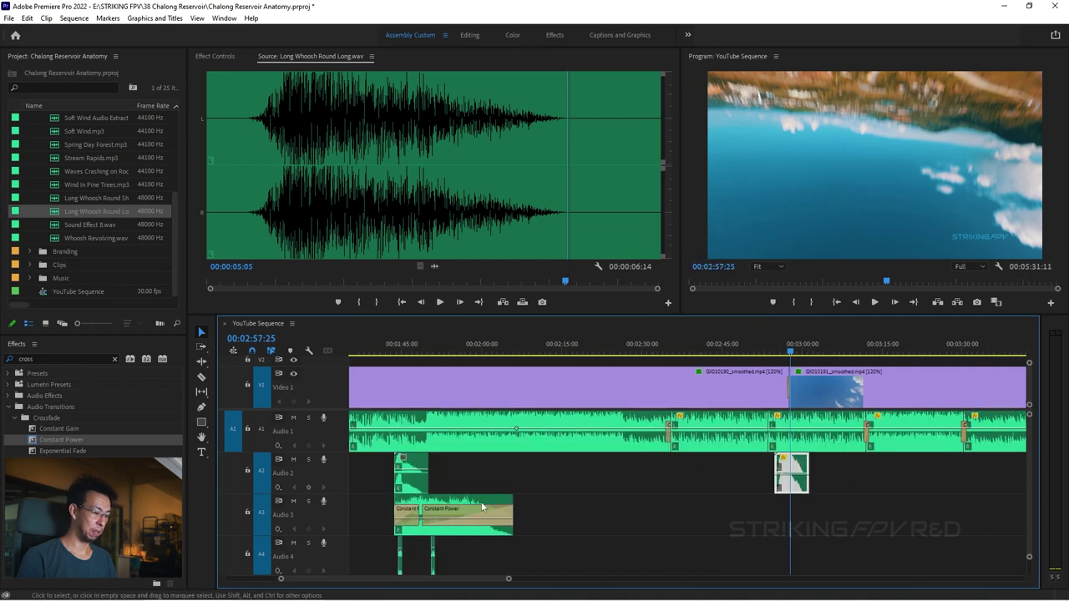
{"action": "left_click_drag", "start_coordinate": [451, 499], "coordinate": [785, 501]}
{"action": "left_click", "coordinate": [736, 347]}
{"action": "left_click_drag", "start_coordinate": [735, 346], "coordinate": [771, 351]}
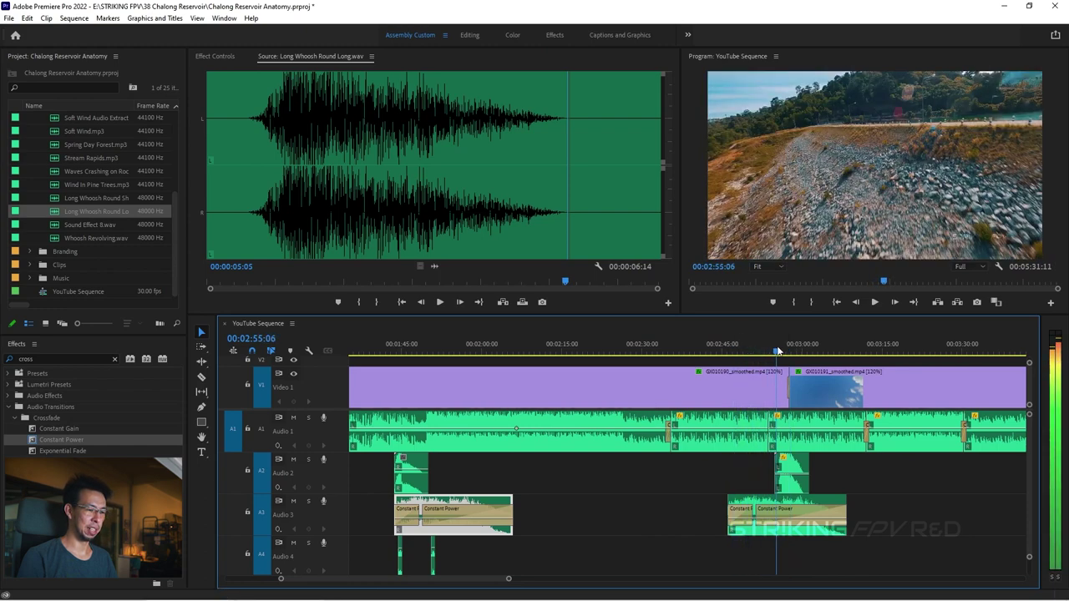
{"action": "left_click_drag", "start_coordinate": [787, 535], "coordinate": [828, 535]}
{"action": "key", "text": "space"}
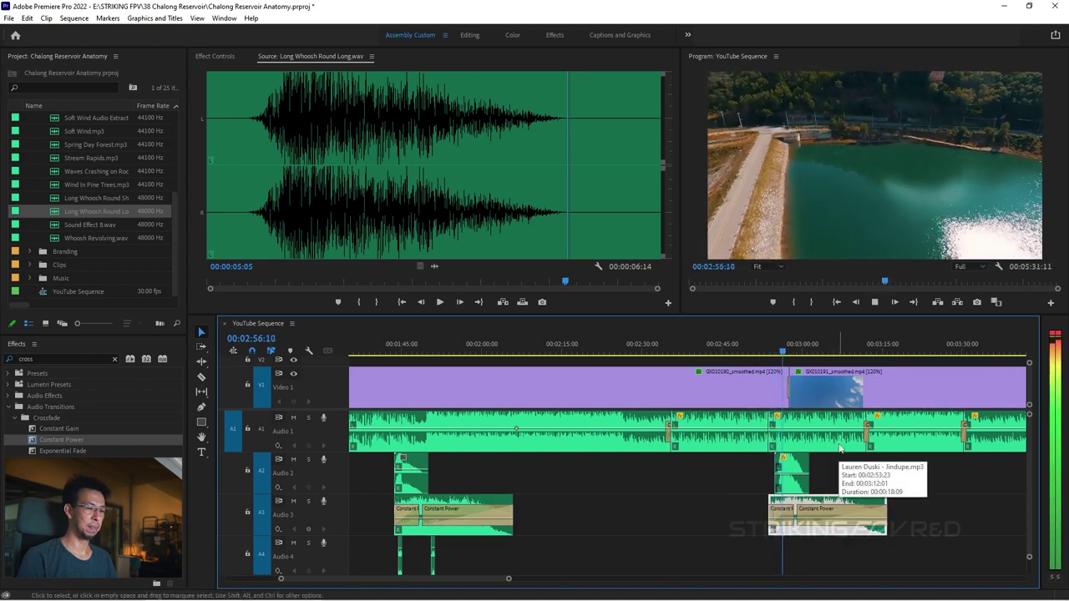
{"action": "key", "text": "space"}
Shift the long whoosh on Audio 2 to start at about 00:02:56 and play it against the flip
{"action": "left_click", "coordinate": [799, 469]}
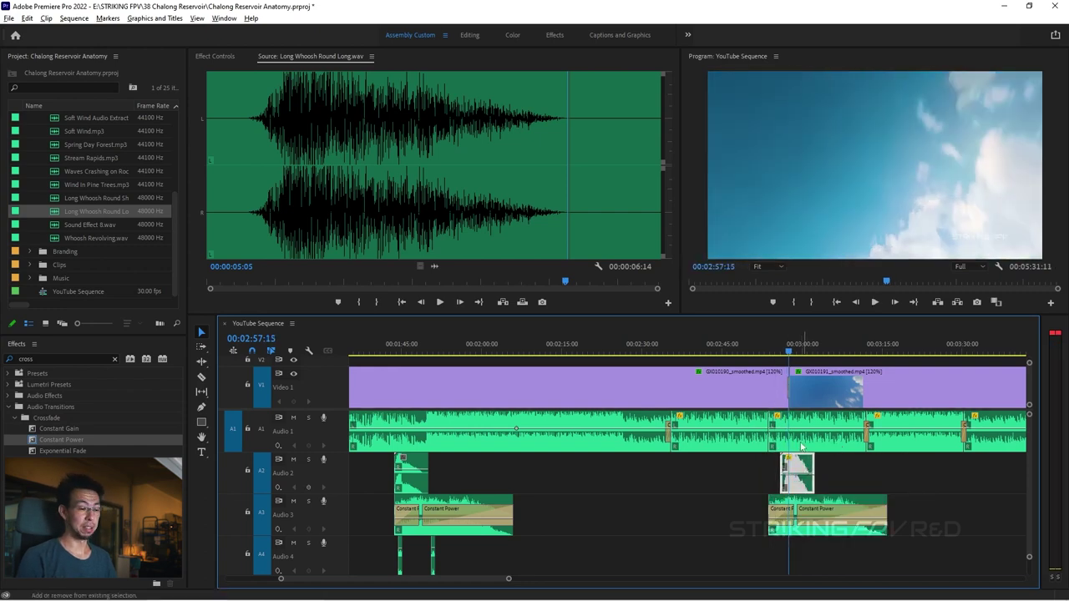
{"action": "left_click", "coordinate": [782, 348]}
{"action": "key", "text": "space"}
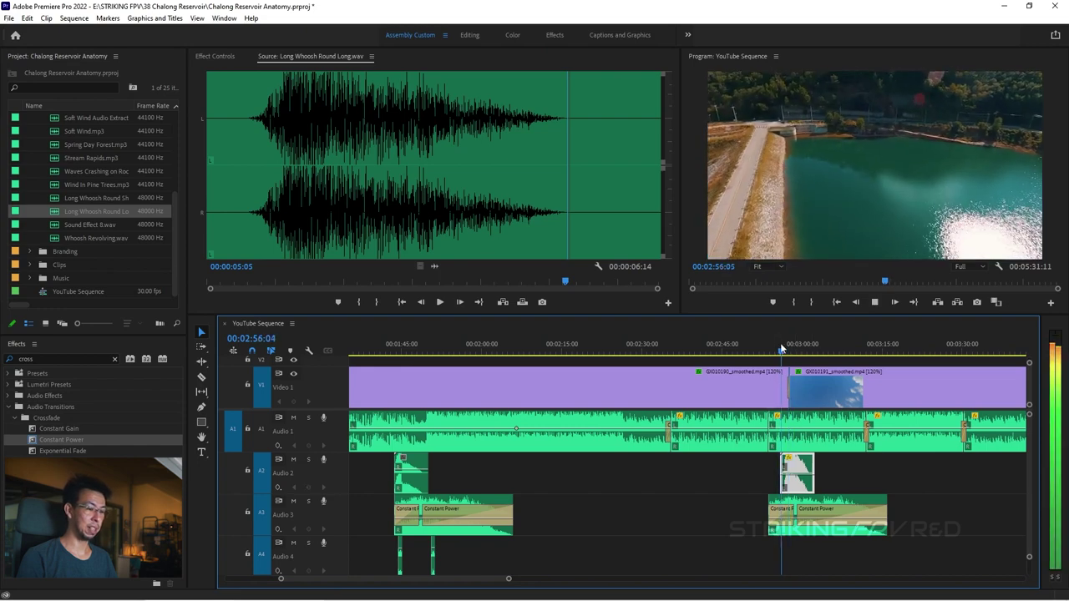
{"action": "key", "text": "space"}
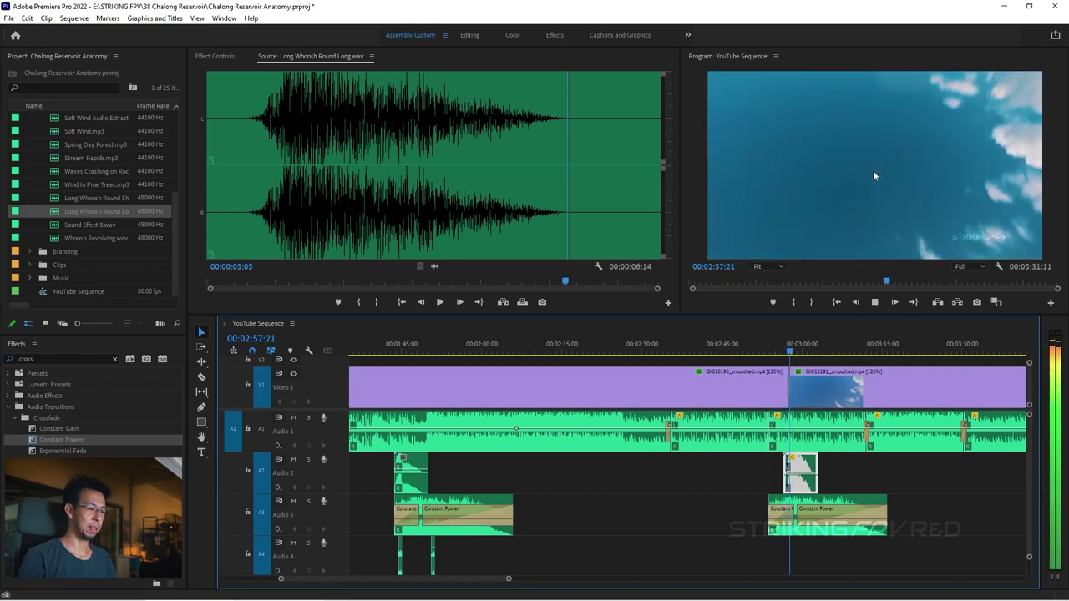
{"action": "key", "text": "space"}
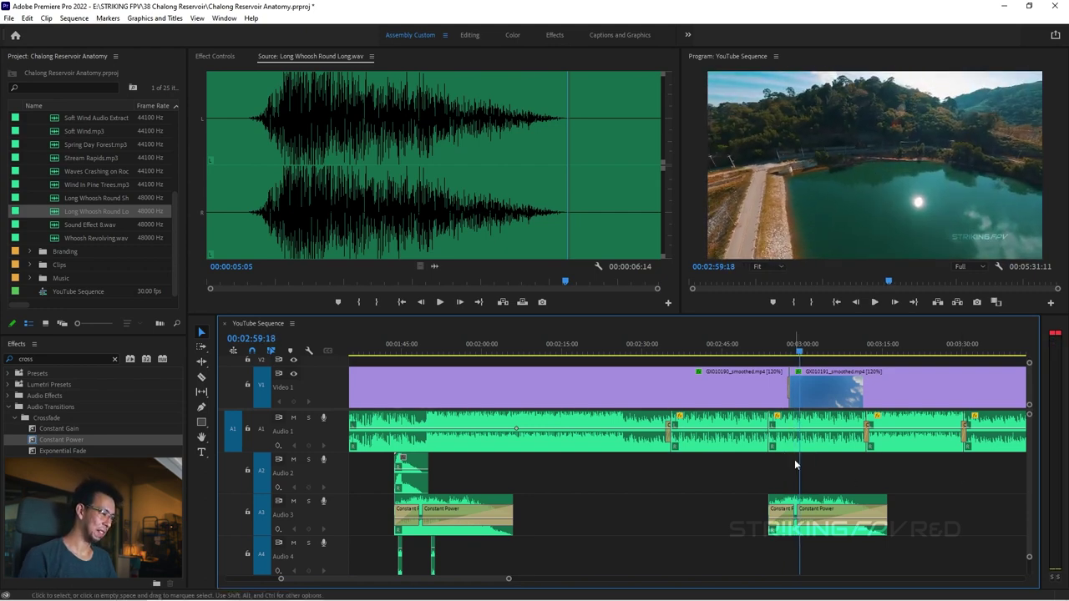
Replace the long whoosh on Audio 2 with Long Whoosh Round Short.wav and test its timing just after the flip
{"action": "left_click_drag", "start_coordinate": [56, 201], "coordinate": [812, 465]}
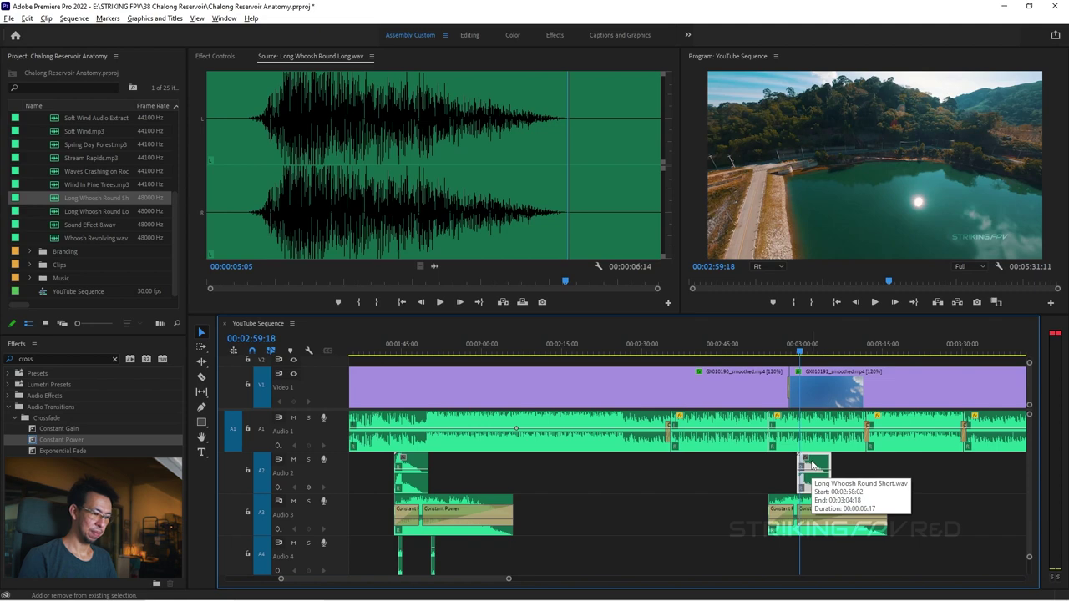
{"action": "key", "text": "space"}
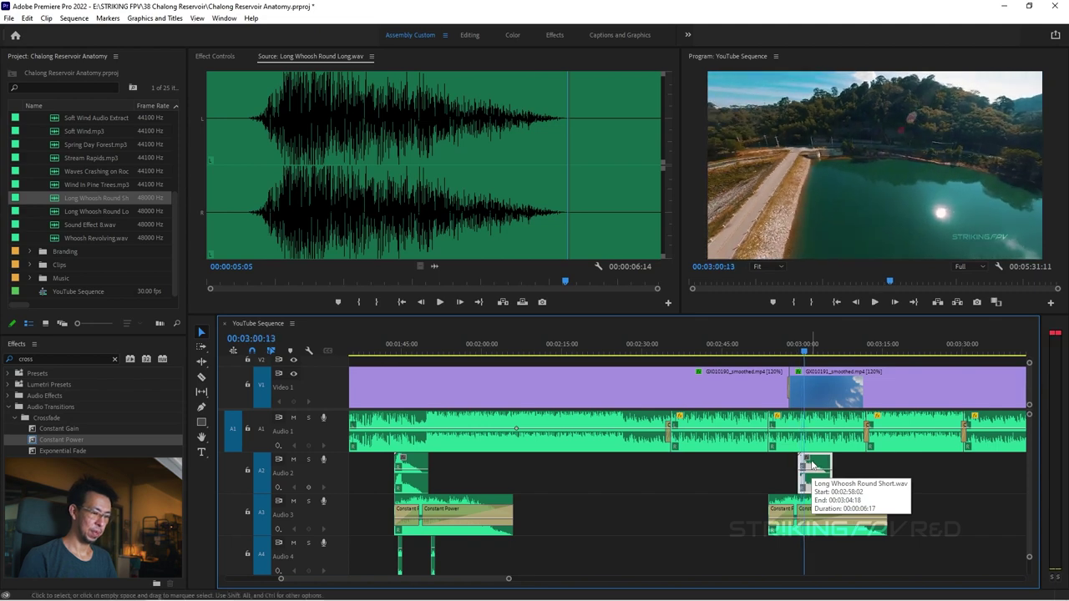
{"action": "left_click", "coordinate": [811, 465], "text": "shift"}
{"action": "key", "text": "shift+k"}
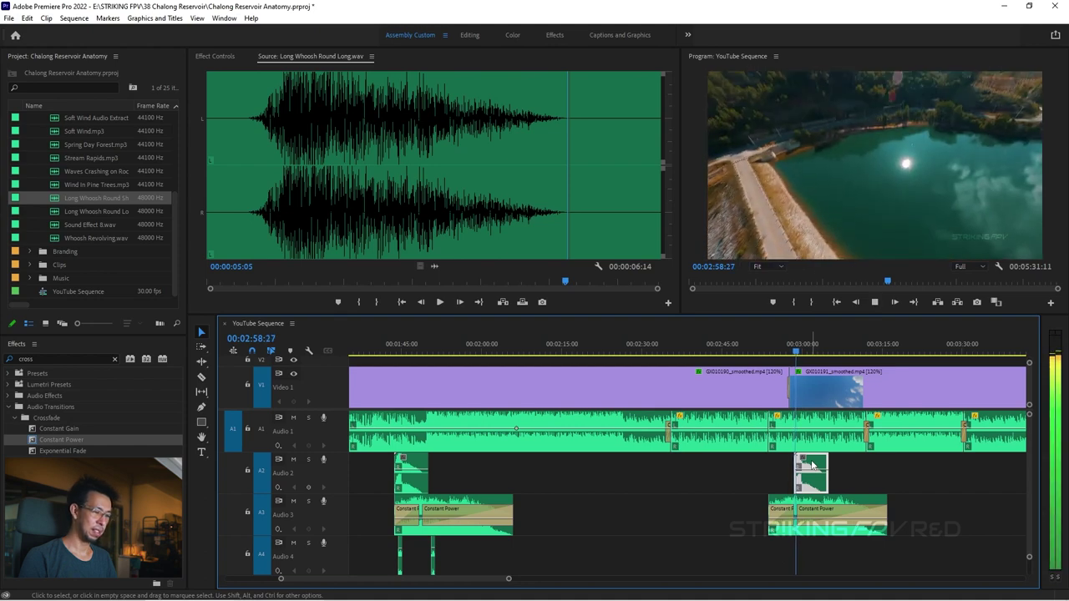
{"action": "key", "text": "space"}
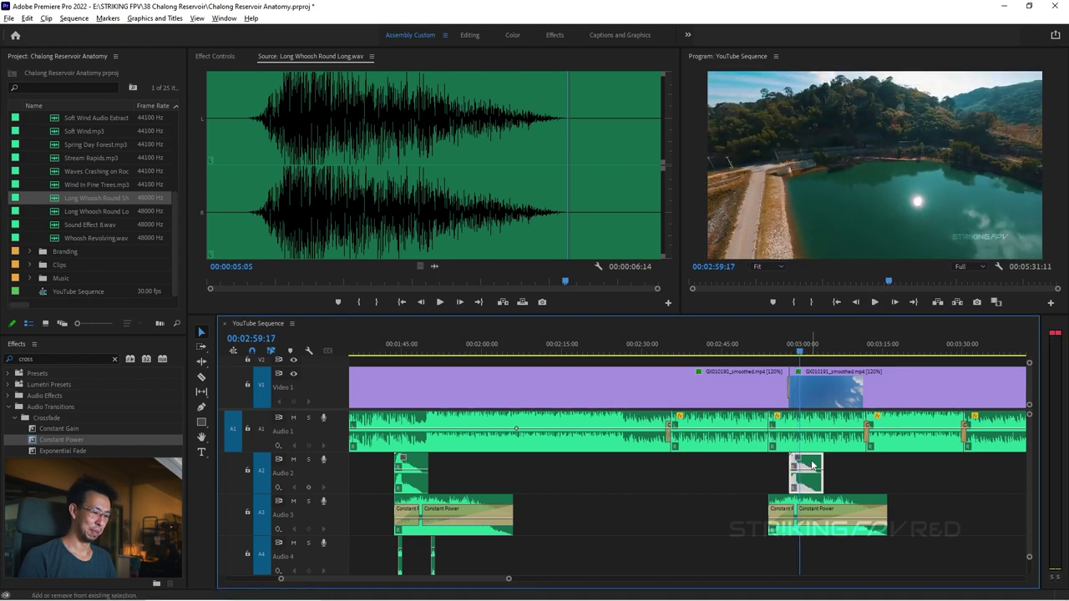
Align the short whoosh's start on Audio 2 to about 00:02:57:12 and play the flip from about 00:02:56
{"action": "key", "text": "j"}
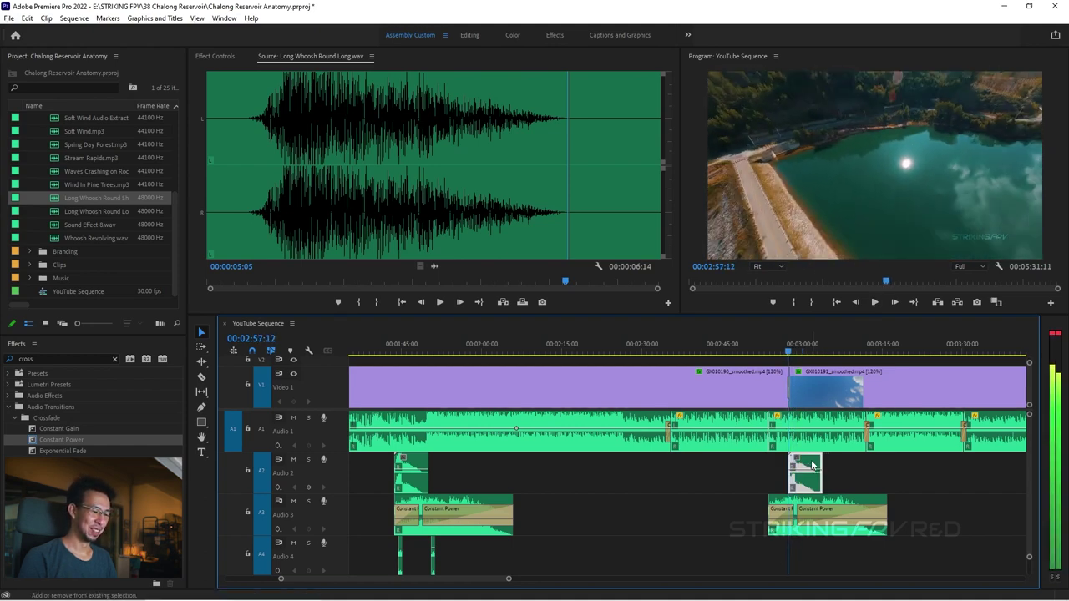
{"action": "key", "text": "j"}
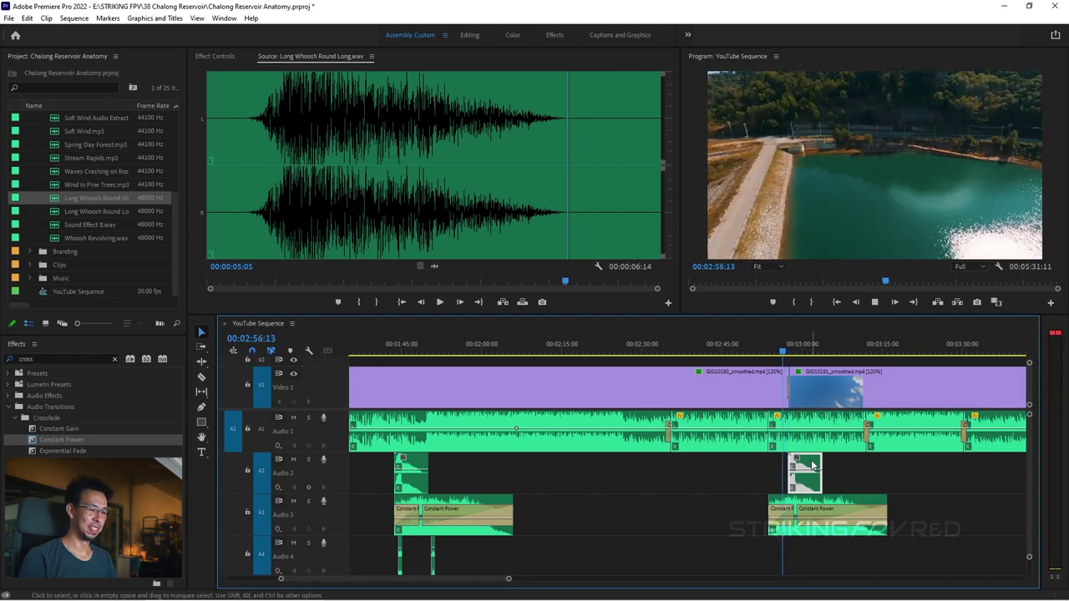
{"action": "key", "text": "l"}
{"action": "key", "text": "space"}
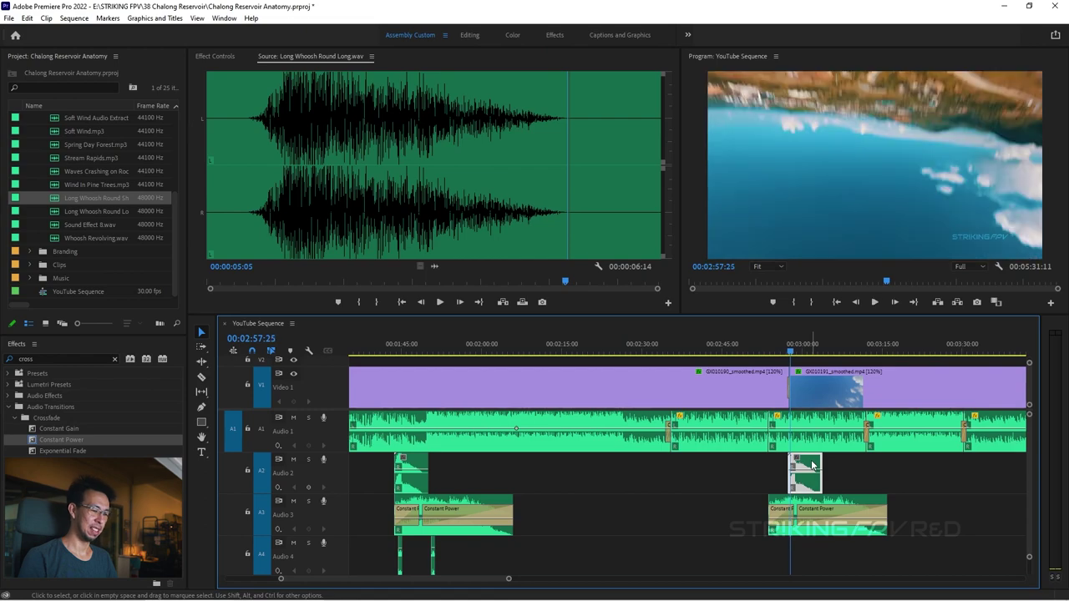
Move the short whoosh on Audio 2 earlier to start at 00:02:56:27 and play the flip with it
{"action": "key", "text": "space"}
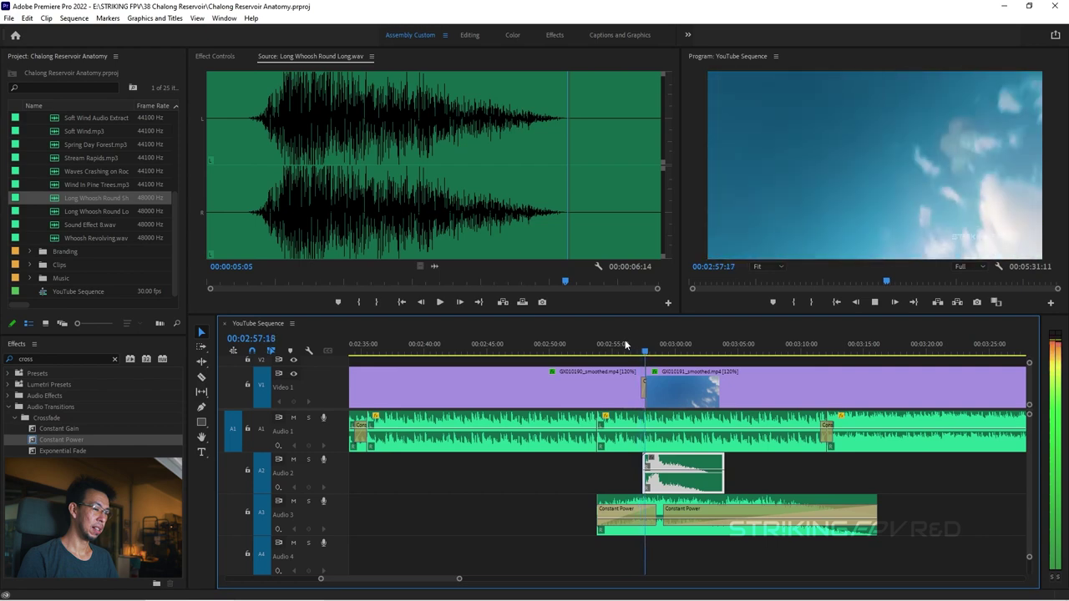
{"action": "key", "text": "space"}
{"action": "left_click_drag", "start_coordinate": [715, 460], "coordinate": [709, 458]}
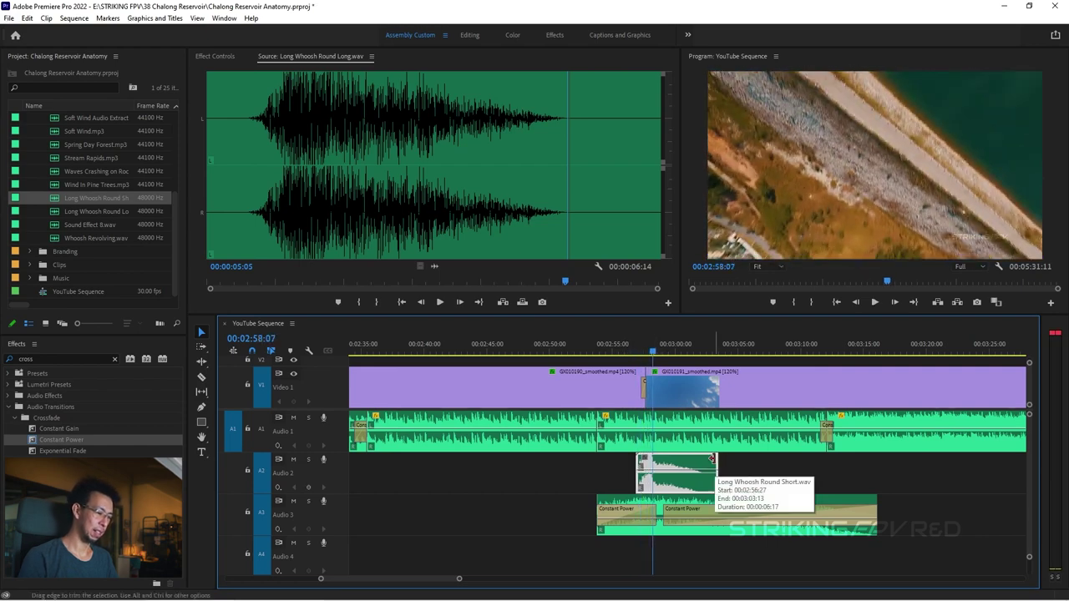
{"action": "left_click", "coordinate": [623, 338]}
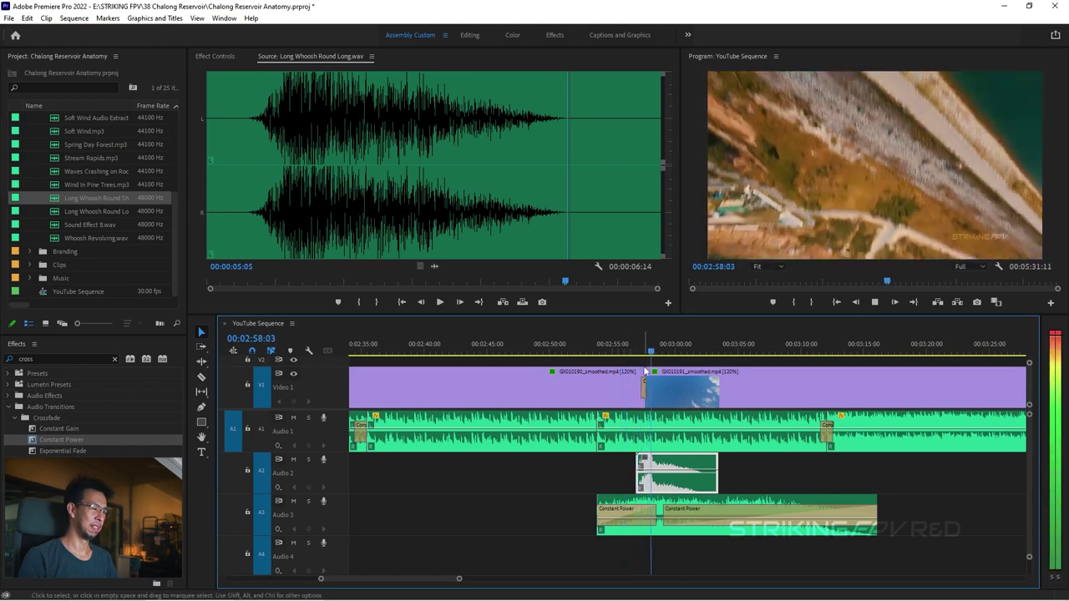
{"action": "key", "text": "space"}
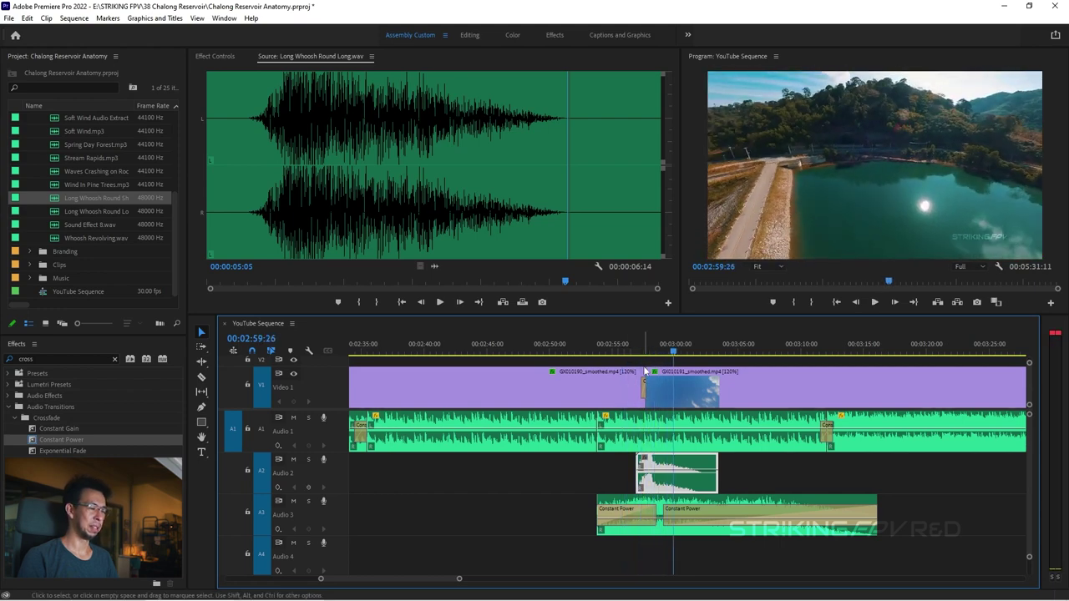
{"action": "left_click", "coordinate": [626, 348]}
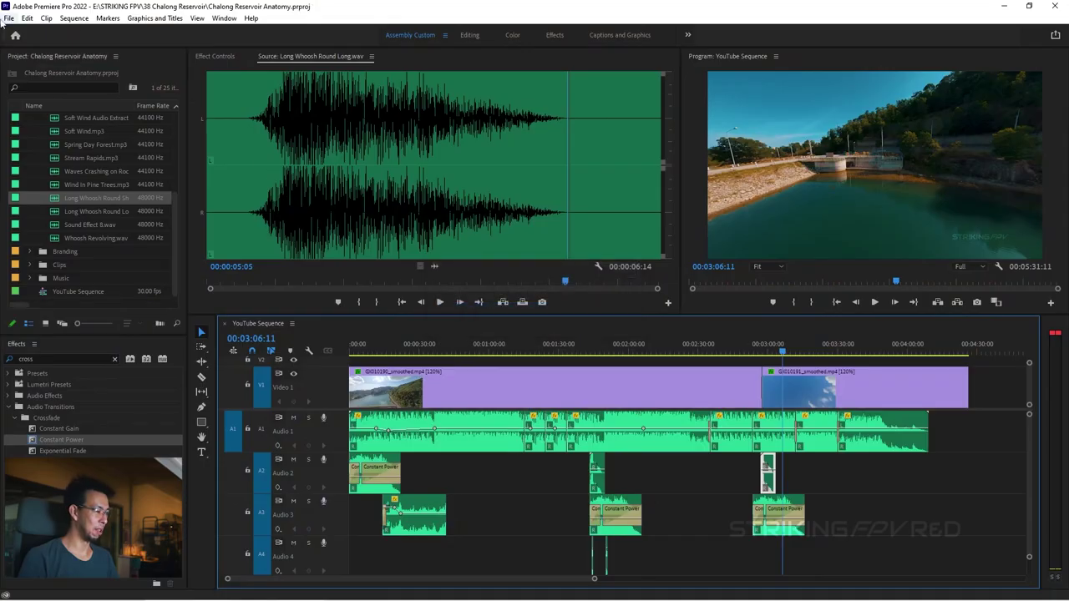
Open the recent project Chalong Reservoir.prproj and enlarge the video track area of its YouTube Sequence
{"action": "left_click", "coordinate": [9, 19]}
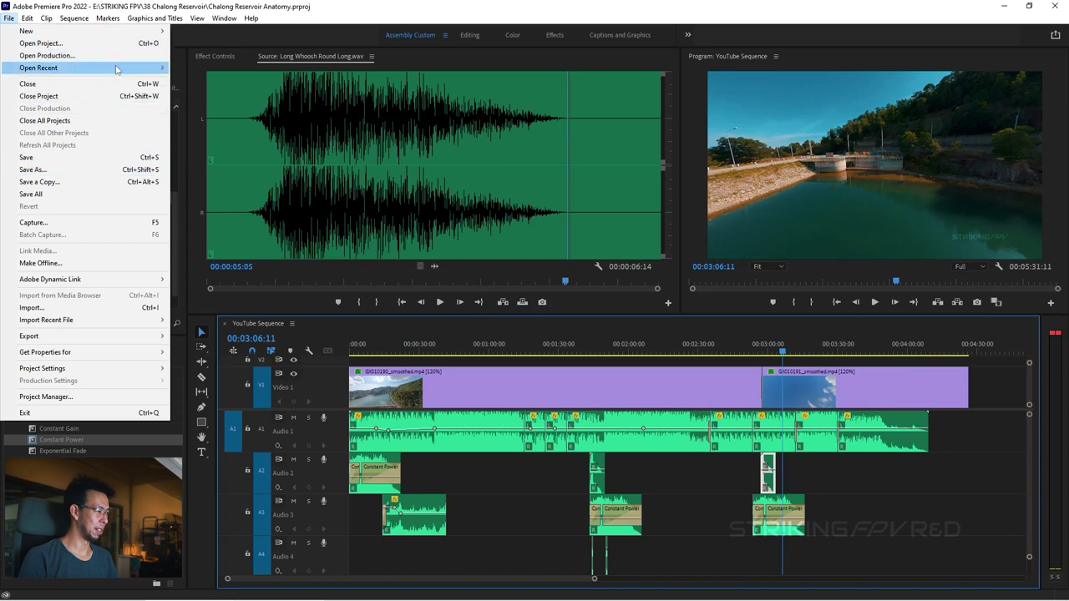
{"action": "mouse_move", "coordinate": [117, 68]}
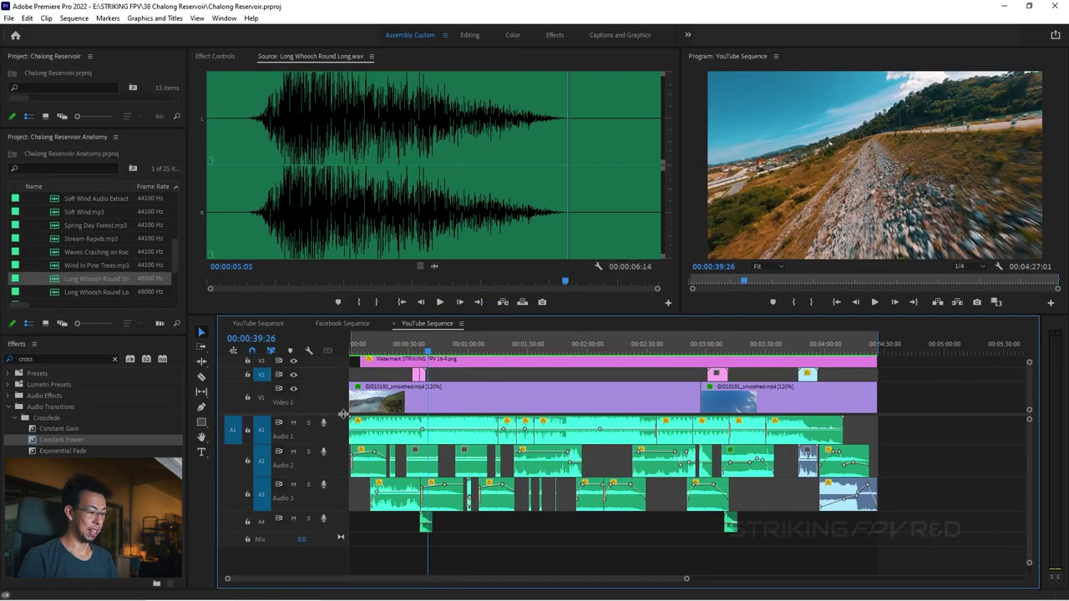
{"action": "left_click_drag", "start_coordinate": [342, 415], "coordinate": [340, 438]}
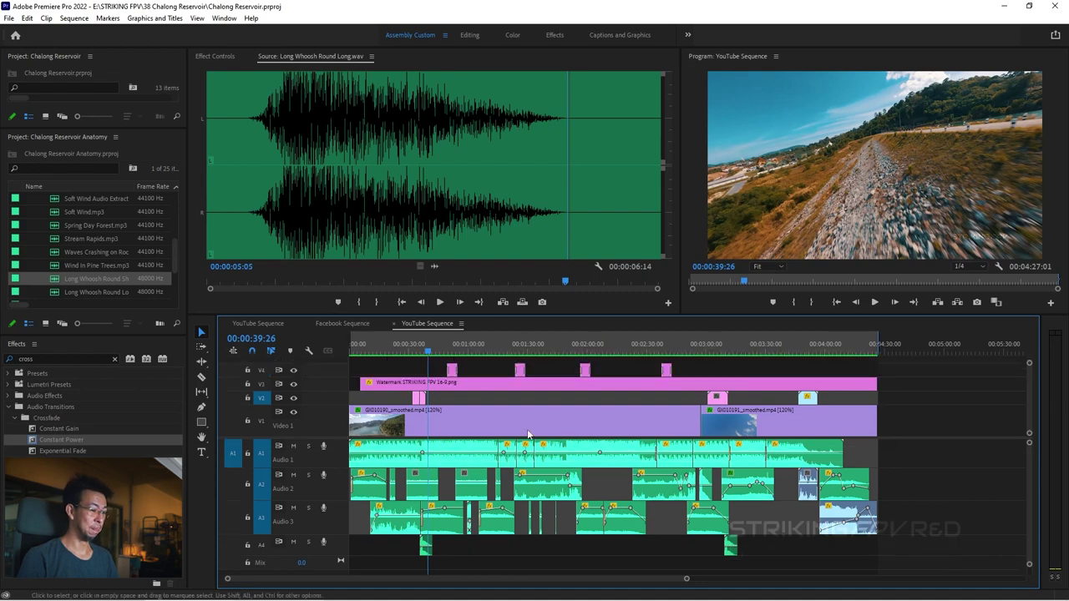
Examine the finished YouTube Sequence's sound layers, opening the Desert Howling Wind.mp3 clip on Audio 2 and playing from about 00:03:35
{"action": "left_click_drag", "start_coordinate": [411, 338], "coordinate": [673, 373]}
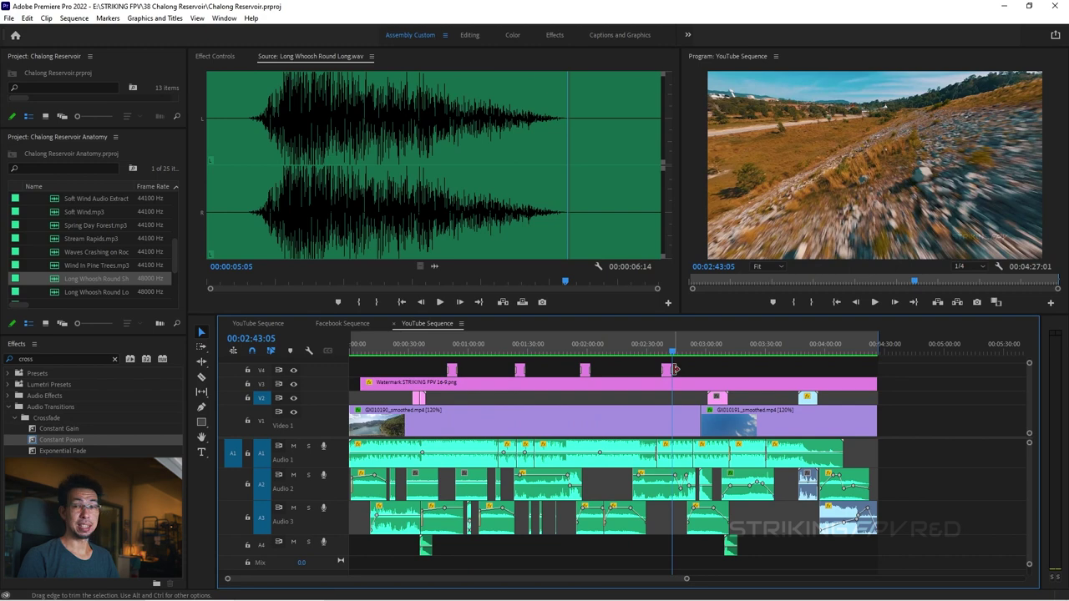
{"action": "double_click", "coordinate": [660, 495]}
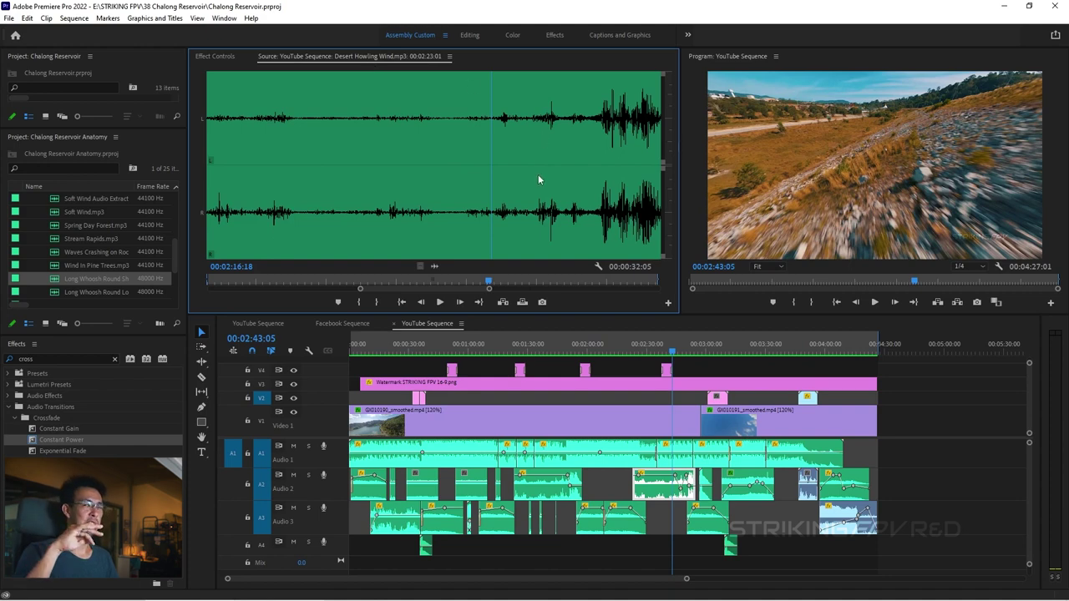
{"action": "left_click", "coordinate": [776, 343]}
{"action": "key", "text": "space"}
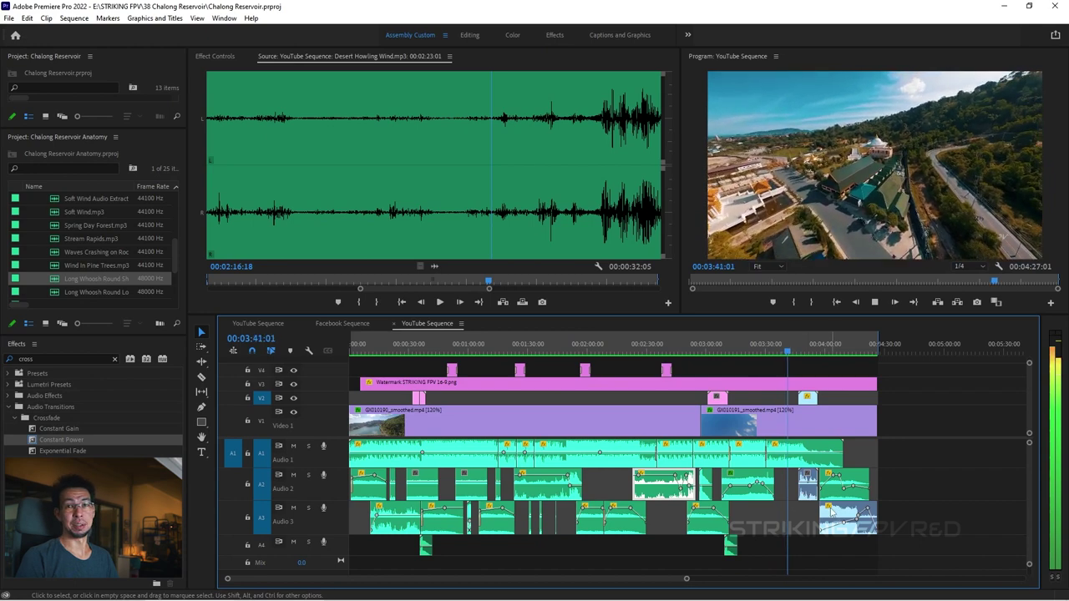
{"action": "key", "text": "space"}
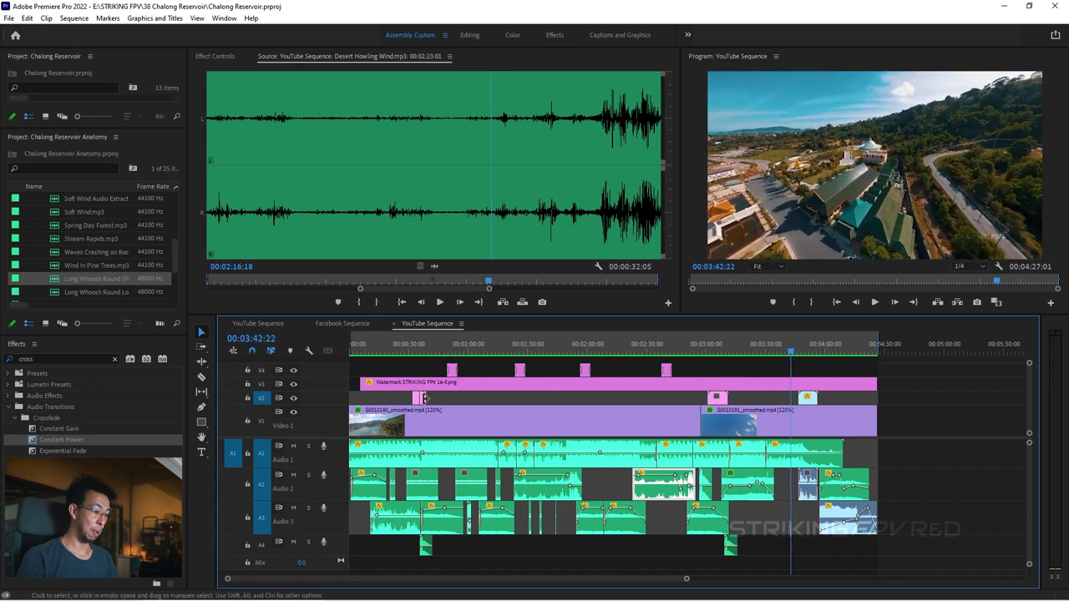
{"action": "left_click_drag", "start_coordinate": [379, 339], "coordinate": [548, 343]}
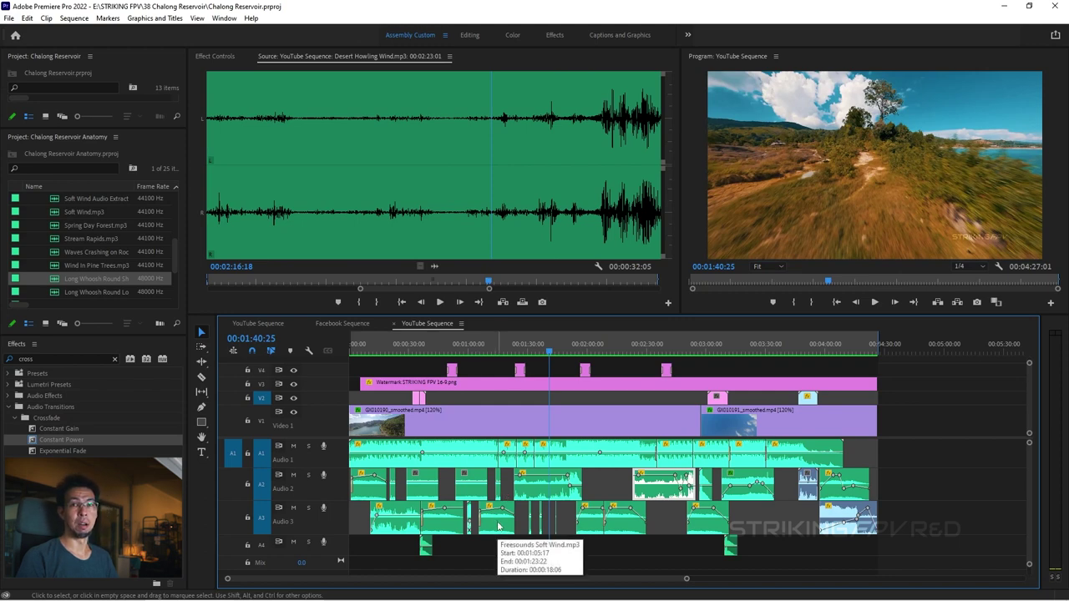
Play the 3D title section of the finished YouTube Sequence from about 00:00:35:12, and step back to the frame at 00:00:35:19
{"action": "key", "text": "space"}
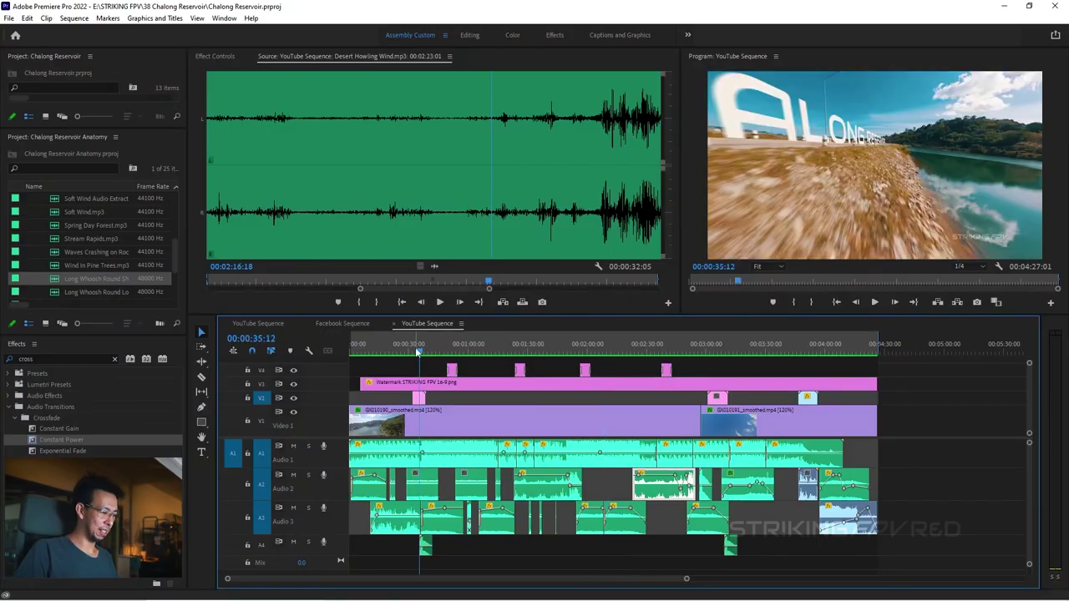
{"action": "left_click", "coordinate": [415, 349]}
{"action": "key", "text": "space"}
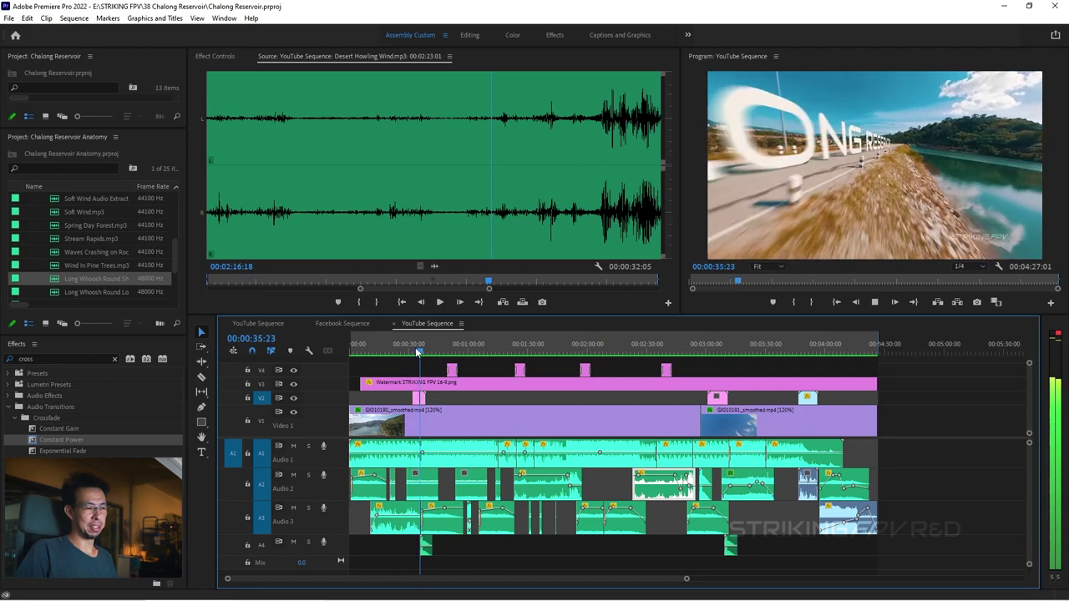
{"action": "key", "text": "space"}
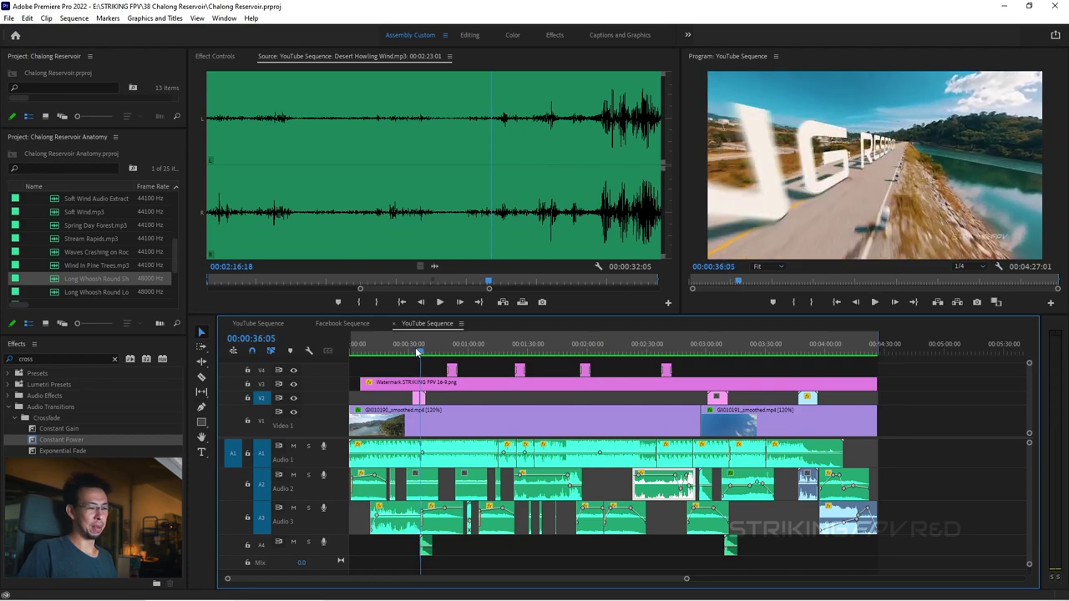
{"action": "key", "text": "Left"}
{"action": "key", "text": "Left"}
{"action": "key", "text": "Left"}
{"action": "key", "text": "Left"}
{"action": "key", "text": "Left"}
{"action": "key", "text": "Left"}
{"action": "key", "text": "Left"}
{"action": "key", "text": "Left"}
{"action": "key", "text": "Left"}
{"action": "key", "text": "Left"}
{"action": "key", "text": "Left"}
{"action": "key", "text": "Left"}
{"action": "key", "text": "Left"}
{"action": "key", "text": "Left"}
{"action": "key", "text": "Left"}
{"action": "key", "text": "Left"}
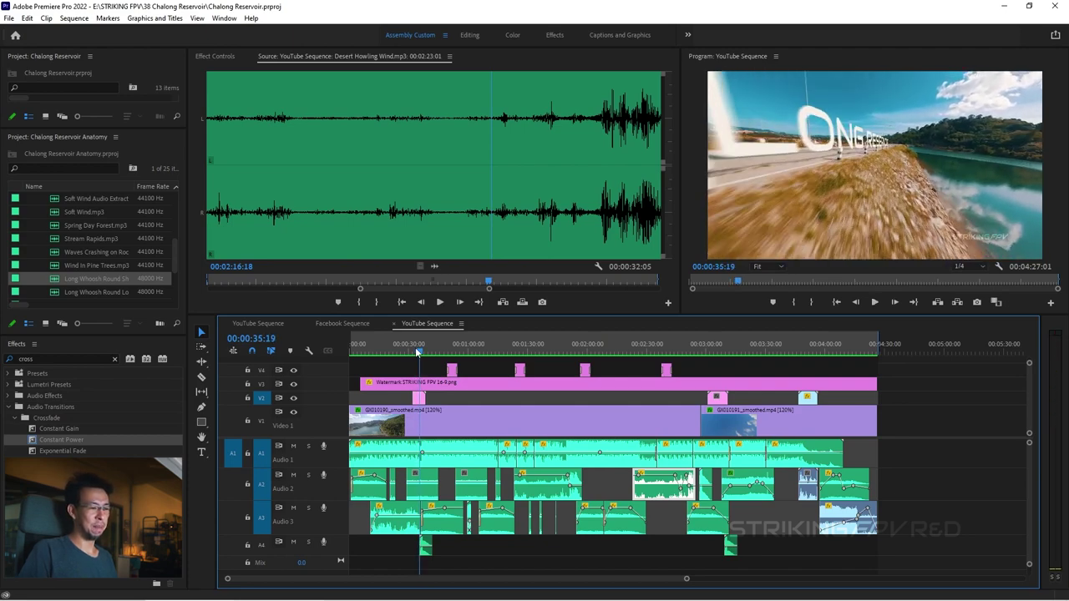
Enlarge the Program Monitor to fill the workspace and step back through the Chalong Reservoir title shot to 00:00:34:28
{"action": "key", "text": "grave"}
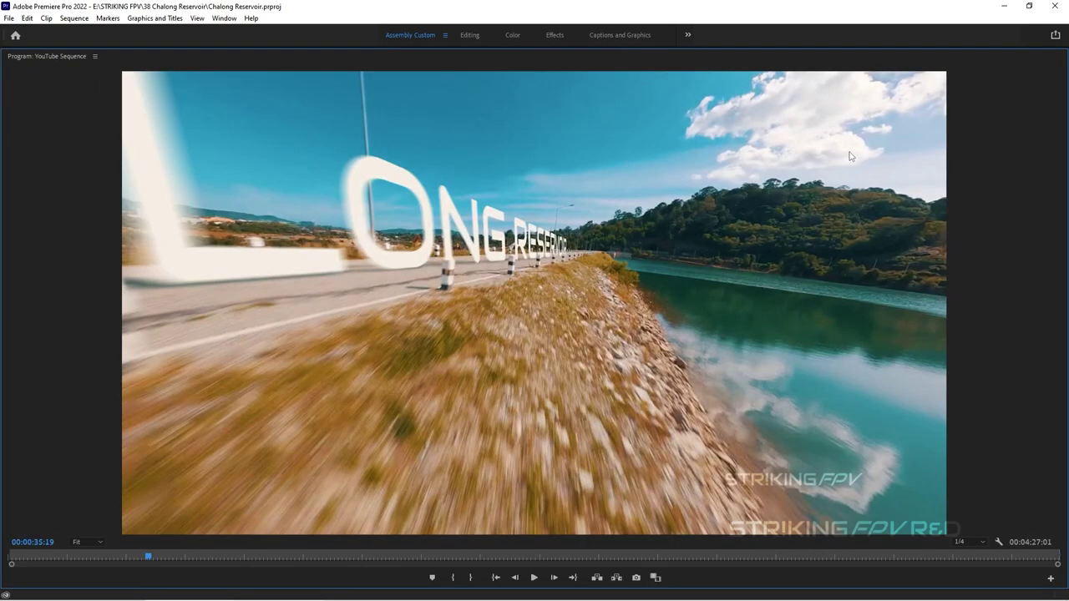
{"action": "key", "text": "Left"}
{"action": "key", "text": "Left"}
{"action": "key", "text": "Left"}
{"action": "key", "text": "Left"}
{"action": "key", "text": "Left"}
{"action": "key", "text": "Left"}
{"action": "key", "text": "Left"}
{"action": "key", "text": "Left"}
{"action": "key", "text": "Left"}
{"action": "key", "text": "Left"}
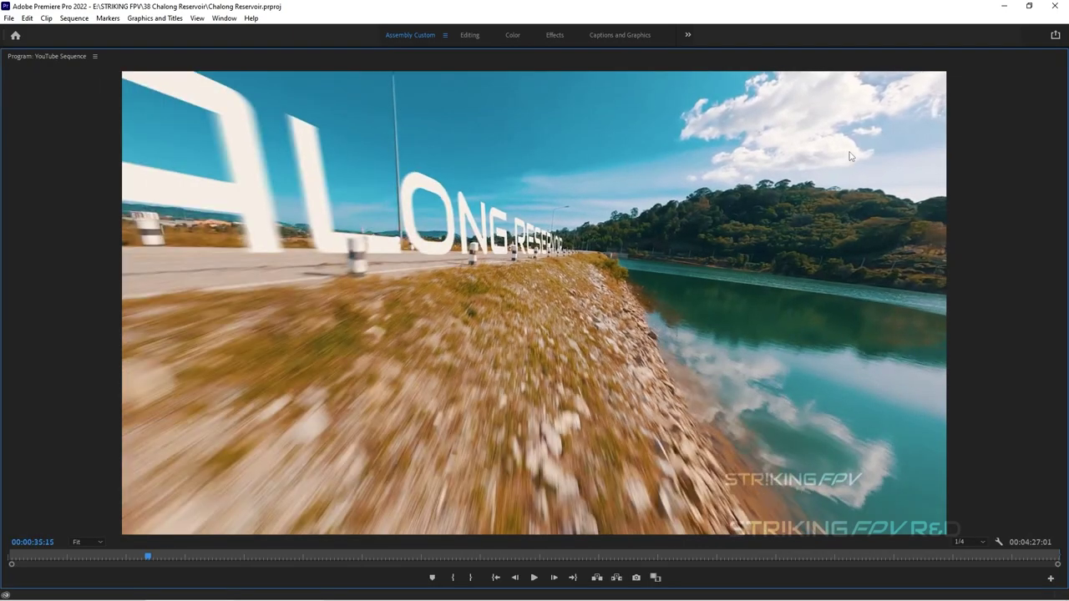
{"action": "key", "text": "Left"}
{"action": "key", "text": "Left"}
{"action": "key", "text": "Left"}
{"action": "key", "text": "Left"}
{"action": "key", "text": "Left"}
{"action": "key", "text": "Left"}
{"action": "key", "text": "Left"}
{"action": "key", "text": "Left"}
{"action": "key", "text": "Left"}
{"action": "key", "text": "Left"}
{"action": "key", "text": "Left"}
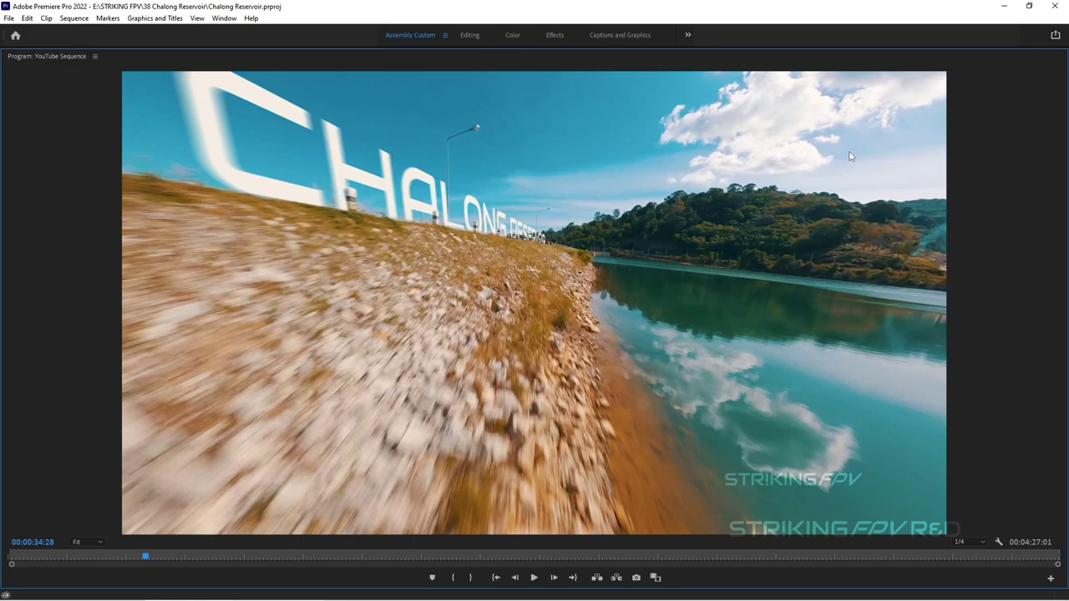
Step forward a few frames and back to 00:00:35:00 to examine how the first title letters stand behind the embankment
{"action": "key", "text": "Right"}
{"action": "key", "text": "Right"}
{"action": "key", "text": "Right"}
{"action": "key", "text": "Right"}
{"action": "key", "text": "Right"}
{"action": "key", "text": "Right"}
{"action": "key", "text": "Right"}
{"action": "key", "text": "Right"}
{"action": "key", "text": "Left"}
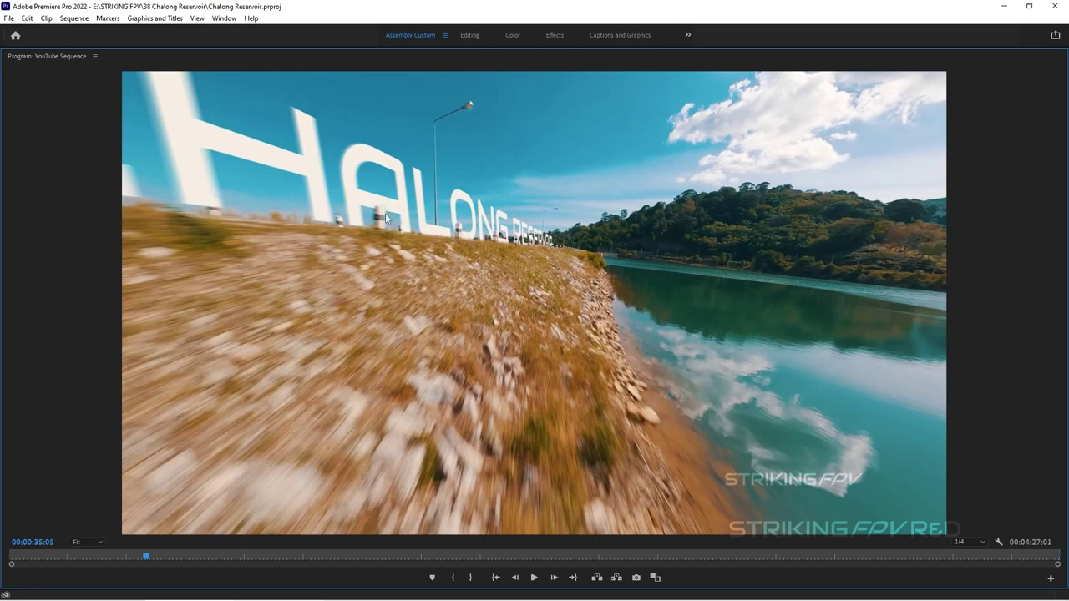
{"action": "key", "text": "Left"}
{"action": "key", "text": "Left"}
{"action": "key", "text": "Left"}
{"action": "key", "text": "Left"}
{"action": "key", "text": "Left"}
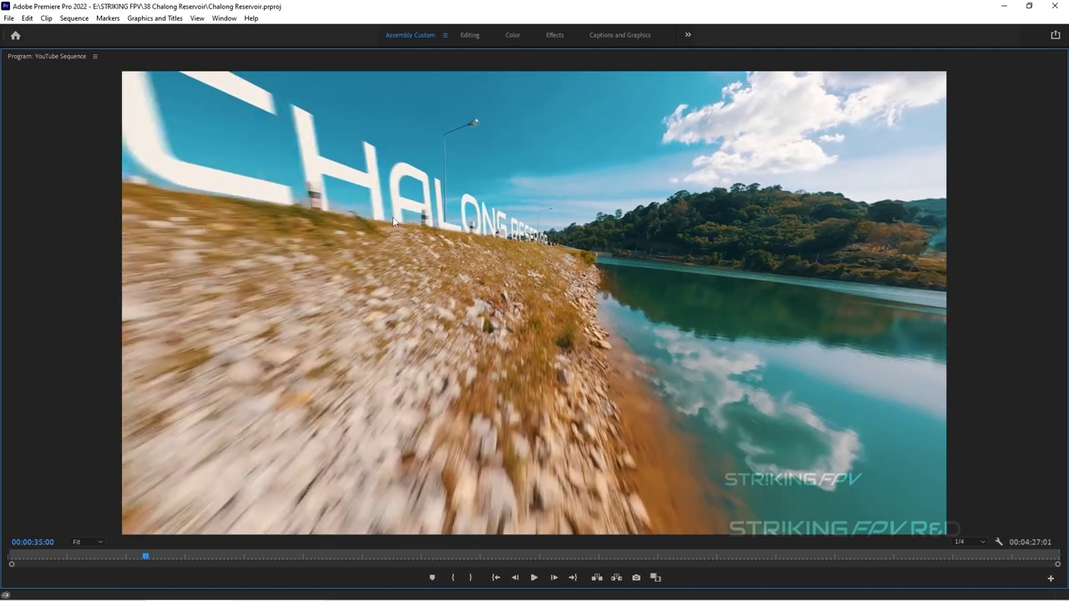
Step back before 00:00:35:00 and forward to about 00:00:35:17 to inspect the title letters' motion relative to the road posts
{"action": "key", "text": "Left"}
{"action": "key", "text": "Left"}
{"action": "key", "text": "Left"}
{"action": "key", "text": "Left"}
{"action": "key", "text": "Left"}
{"action": "key", "text": "Left"}
{"action": "key", "text": "Left"}
{"action": "key", "text": "Left"}
{"action": "key", "text": "Left"}
{"action": "key", "text": "Left"}
{"action": "key", "text": "Left"}
{"action": "key", "text": "Left"}
{"action": "key", "text": "Left"}
{"action": "key", "text": "Left"}
{"action": "key", "text": "Left"}
{"action": "key", "text": "Right"}
{"action": "key", "text": "Right"}
{"action": "key", "text": "Right"}
{"action": "key", "text": "Right"}
{"action": "key", "text": "Right"}
{"action": "key", "text": "Right"}
{"action": "key", "text": "Right"}
{"action": "key", "text": "Right"}
{"action": "key", "text": "Right"}
{"action": "key", "text": "Right"}
{"action": "key", "text": "Right"}
{"action": "key", "text": "Right"}
{"action": "key", "text": "Right"}
{"action": "key", "text": "Right"}
{"action": "key", "text": "Right"}
{"action": "key", "text": "Right"}
{"action": "key", "text": "Right"}
{"action": "key", "text": "Right"}
{"action": "key", "text": "Right"}
{"action": "key", "text": "Right"}
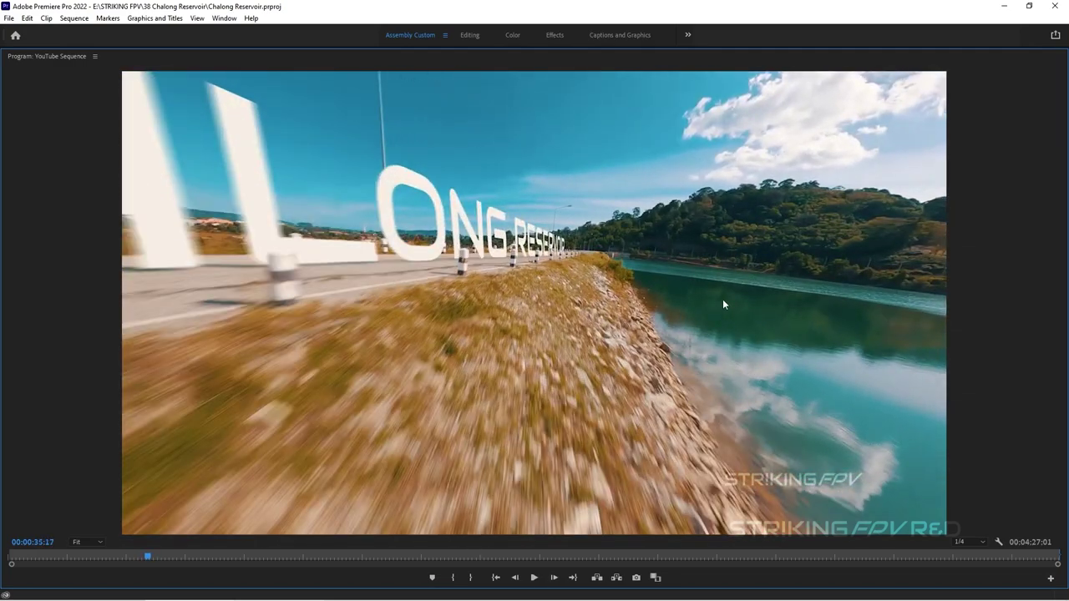
Step forward frame by frame from about 00:00:35:17 to examine the camera's pass along the remaining title letters
{"action": "key", "text": "Right"}
{"action": "key", "text": "Right"}
{"action": "key", "text": "Right"}
{"action": "key", "text": "Right"}
{"action": "key", "text": "Right"}
{"action": "key", "text": "Right"}
{"action": "key", "text": "Right"}
{"action": "key", "text": "Right"}
{"action": "key", "text": "Right"}
{"action": "key", "text": "Right"}
{"action": "key", "text": "Right"}
{"action": "key", "text": "Right"}
{"action": "key", "text": "Right"}
{"action": "key", "text": "Right"}
{"action": "key", "text": "Right"}
{"action": "key", "text": "Right"}
{"action": "key", "text": "Right"}
{"action": "key", "text": "Right"}
{"action": "key", "text": "Right"}
{"action": "key", "text": "Right"}
{"action": "key", "text": "Right"}
{"action": "key", "text": "Right"}
{"action": "key", "text": "Right"}
{"action": "key", "text": "Right"}
{"action": "key", "text": "Right"}
{"action": "key", "text": "Right"}
{"action": "key", "text": "Right"}
{"action": "key", "text": "Right"}
Step back frame by frame to 00:00:34:18 to review the title from the camera's approach along the embankment
{"action": "key", "text": "Left"}
{"action": "key", "text": "Left"}
{"action": "key", "text": "Left"}
{"action": "key", "text": "Left"}
{"action": "key", "text": "Left"}
{"action": "key", "text": "Left"}
{"action": "key", "text": "Left"}
{"action": "key", "text": "Left"}
{"action": "key", "text": "Left"}
{"action": "key", "text": "Left"}
{"action": "key", "text": "Left"}
{"action": "key", "text": "Left"}
{"action": "key", "text": "Left"}
{"action": "key", "text": "Left"}
{"action": "key", "text": "Left"}
{"action": "key", "text": "Left"}
{"action": "key", "text": "Left"}
{"action": "key", "text": "Left"}
{"action": "key", "text": "Left"}
{"action": "key", "text": "Left"}
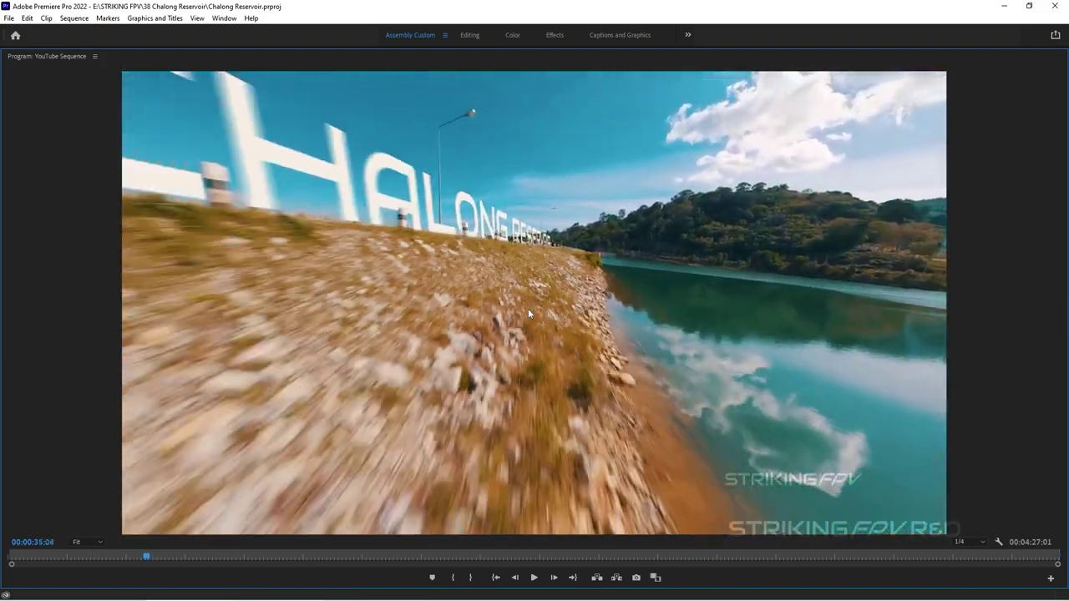
{"action": "key", "text": "Left"}
{"action": "key", "text": "Left"}
{"action": "key", "text": "Left"}
{"action": "key", "text": "Left"}
{"action": "key", "text": "Left"}
{"action": "key", "text": "Left"}
{"action": "key", "text": "Left"}
{"action": "key", "text": "Left"}
{"action": "key", "text": "Left"}
{"action": "key", "text": "Left"}
{"action": "key", "text": "Left"}
{"action": "key", "text": "Left"}
{"action": "key", "text": "Left"}
{"action": "key", "text": "Left"}
{"action": "key", "text": "Left"}
{"action": "key", "text": "Left"}
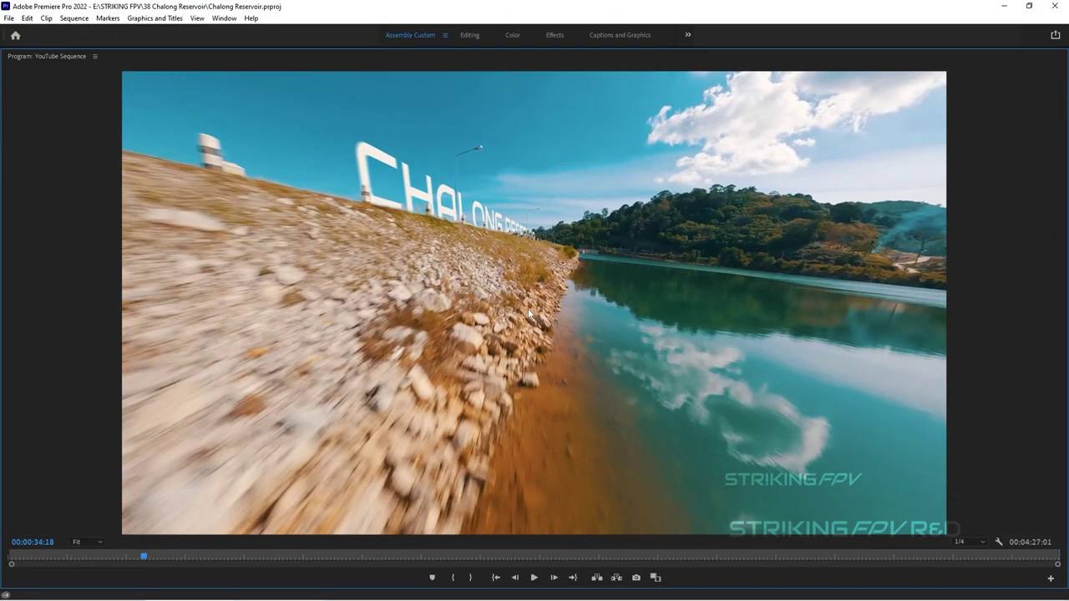